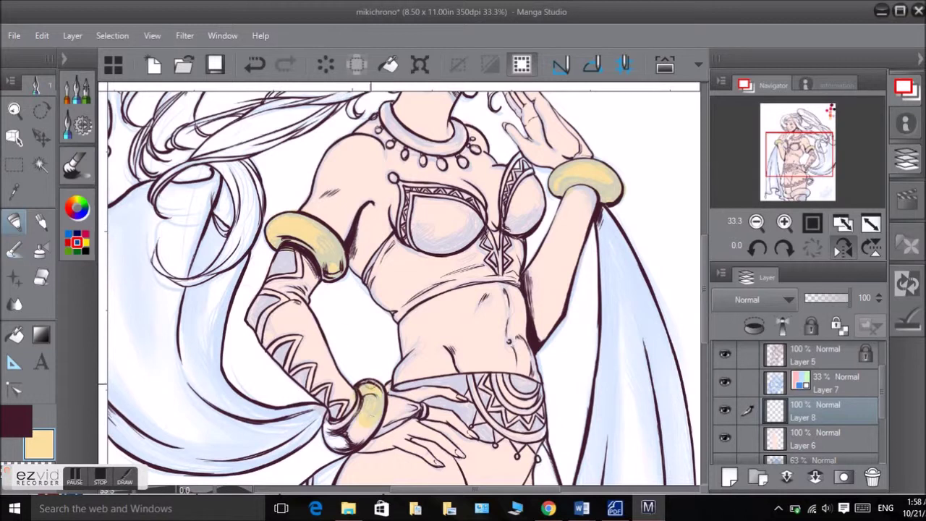
Step: Paint the hip belt's ornaments pale gold and erase the colour that spills past its outlines
{"action": "mouse_move", "coordinate": [492, 412]}
{"action": "left_mouse_down"}
{"action": "mouse_move", "coordinate": [500, 380]}
{"action": "mouse_move", "coordinate": [484, 388]}
{"action": "left_mouse_up"}
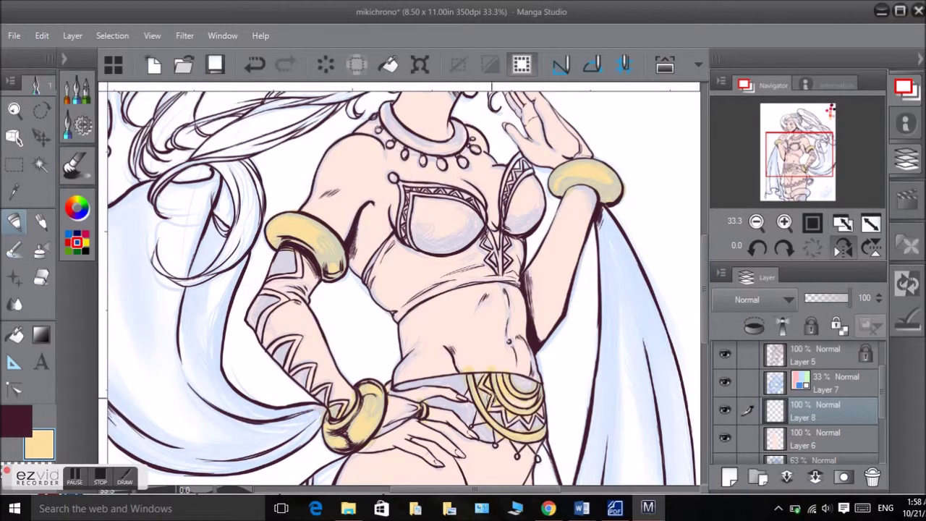
{"action": "scroll", "coordinate": [408, 499], "scroll_direction": "up", "scroll_amount": 1}
{"action": "key", "text": "e"}
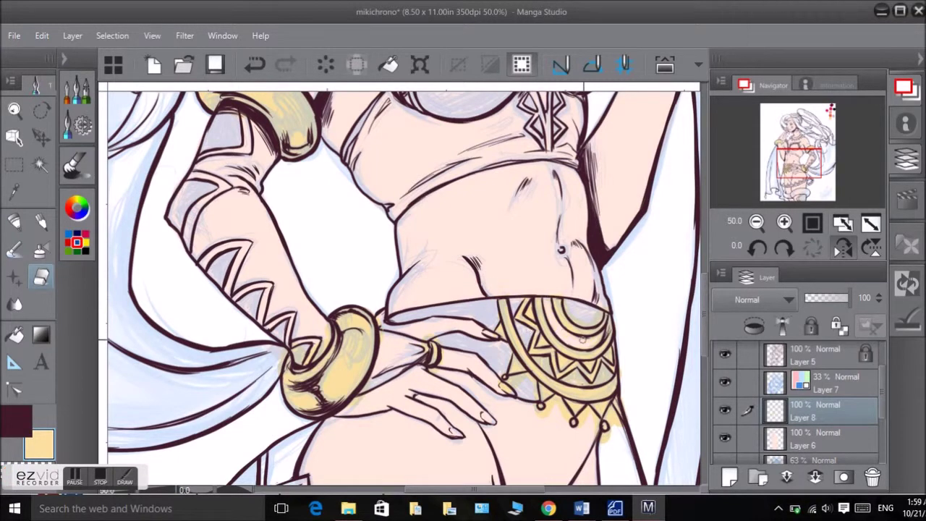
{"action": "left_click_drag", "start_coordinate": [507, 386], "coordinate": [565, 413]}
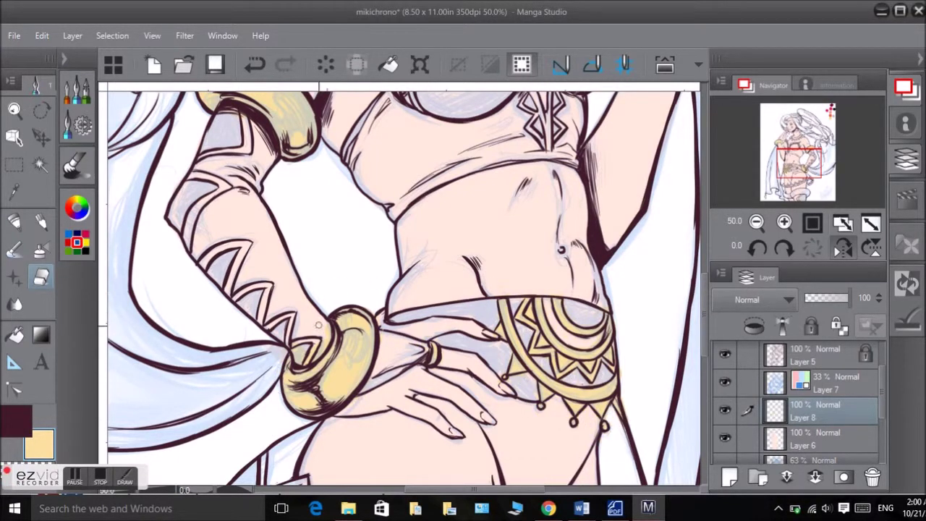
Step: Paint the necklace and the top's decorative trim pale gold, and erase the overspill around their outlines
{"action": "scroll", "coordinate": [499, 248], "scroll_direction": "down", "scroll_amount": 1}
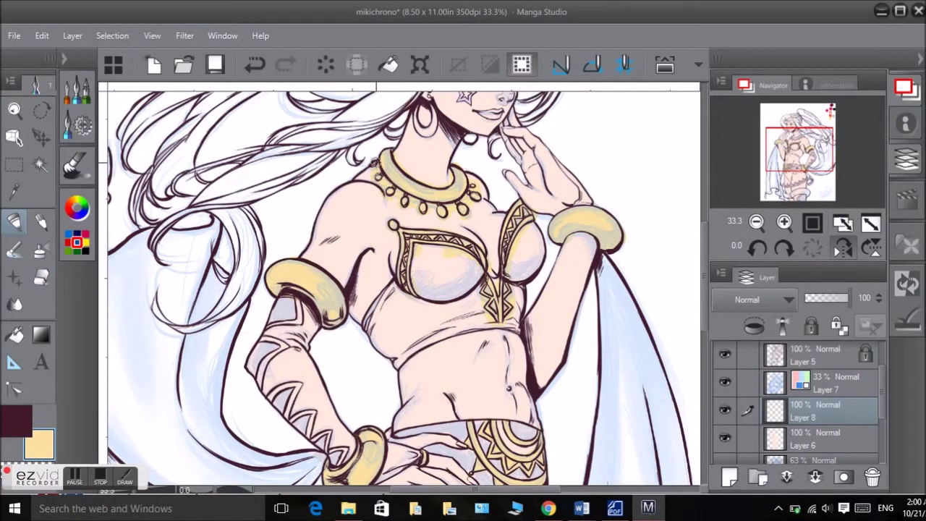
{"action": "key", "text": "e"}
{"action": "scroll", "coordinate": [449, 230], "scroll_direction": "up", "scroll_amount": 2}
{"action": "left_click_drag", "start_coordinate": [450, 230], "coordinate": [427, 272]}
{"action": "mouse_move", "coordinate": [614, 308]}
{"action": "left_mouse_down"}
{"action": "mouse_move", "coordinate": [590, 292]}
{"action": "mouse_move", "coordinate": [579, 253]}
{"action": "mouse_move", "coordinate": [620, 282]}
{"action": "left_mouse_up"}
{"action": "left_click_drag", "start_coordinate": [484, 216], "coordinate": [558, 253]}
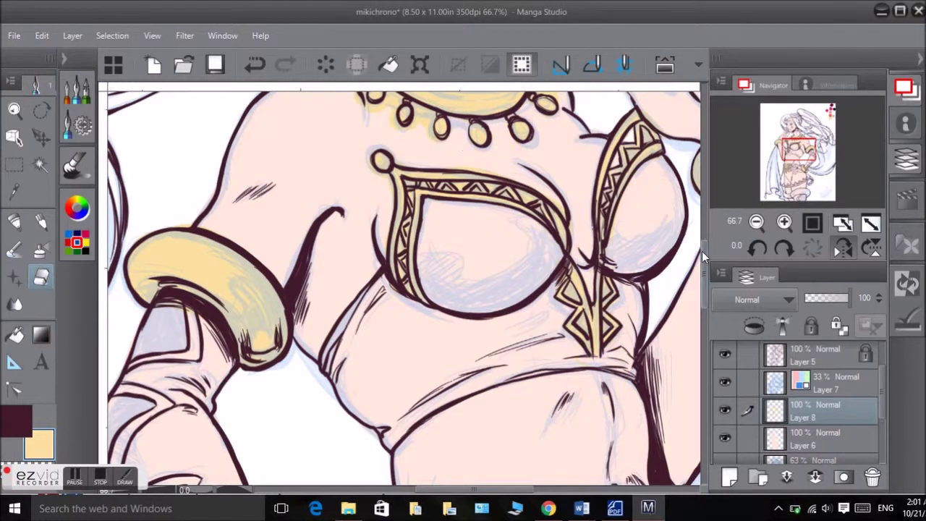
{"action": "scroll", "coordinate": [518, 147], "scroll_direction": "up", "scroll_amount": 3}
{"action": "left_click_drag", "start_coordinate": [355, 204], "coordinate": [417, 222]}
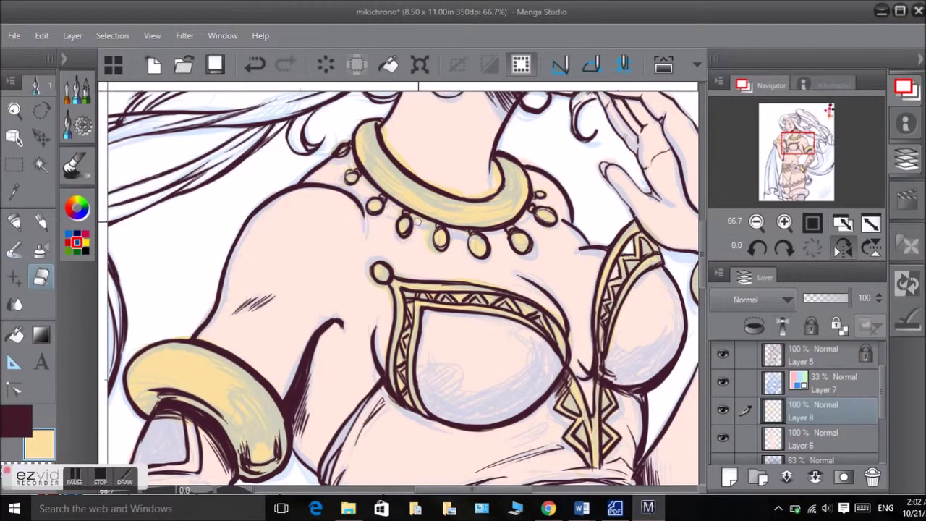
{"action": "left_click_drag", "start_coordinate": [384, 127], "coordinate": [535, 167]}
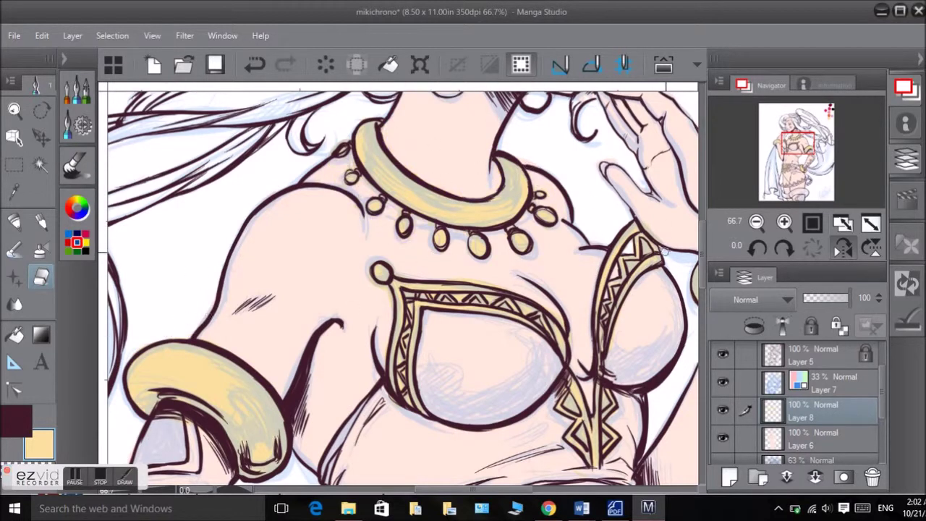
Step: Paint the skirt's hem band and zigzag trim pale gold, including the folded inner side
{"action": "left_click", "coordinate": [15, 221]}
{"action": "scroll", "coordinate": [602, 273], "scroll_direction": "down", "scroll_amount": 10}
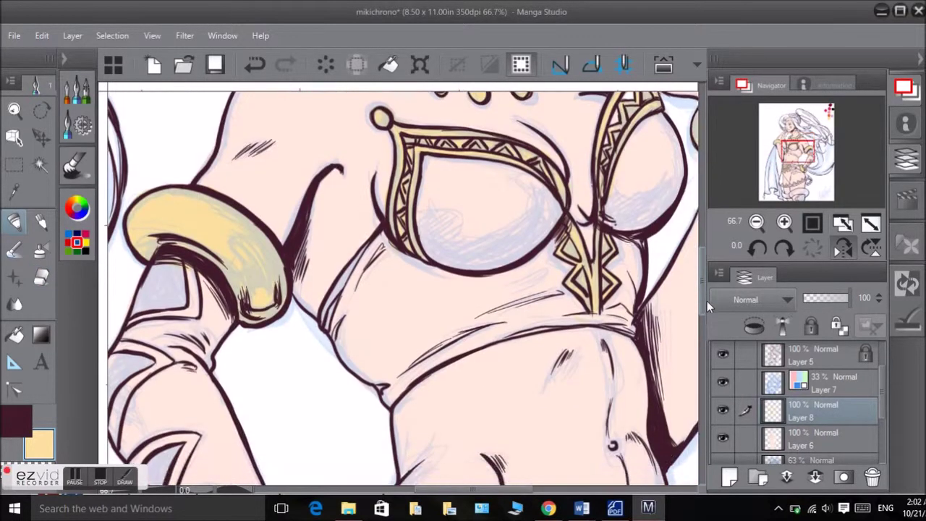
{"action": "mouse_move", "coordinate": [223, 324]}
{"action": "left_mouse_down"}
{"action": "mouse_move", "coordinate": [333, 346]}
{"action": "mouse_move", "coordinate": [471, 416]}
{"action": "mouse_move", "coordinate": [629, 456]}
{"action": "left_mouse_up"}
{"action": "scroll", "coordinate": [536, 492], "scroll_direction": "right", "scroll_amount": 3}
{"action": "scroll", "coordinate": [535, 492], "scroll_direction": "down", "scroll_amount": 3}
{"action": "mouse_move", "coordinate": [521, 378]}
{"action": "left_mouse_down"}
{"action": "mouse_move", "coordinate": [329, 351]}
{"action": "mouse_move", "coordinate": [136, 254]}
{"action": "left_mouse_up"}
{"action": "scroll", "coordinate": [136, 254], "scroll_direction": "left", "scroll_amount": 3}
{"action": "left_click_drag", "start_coordinate": [217, 290], "coordinate": [268, 340]}
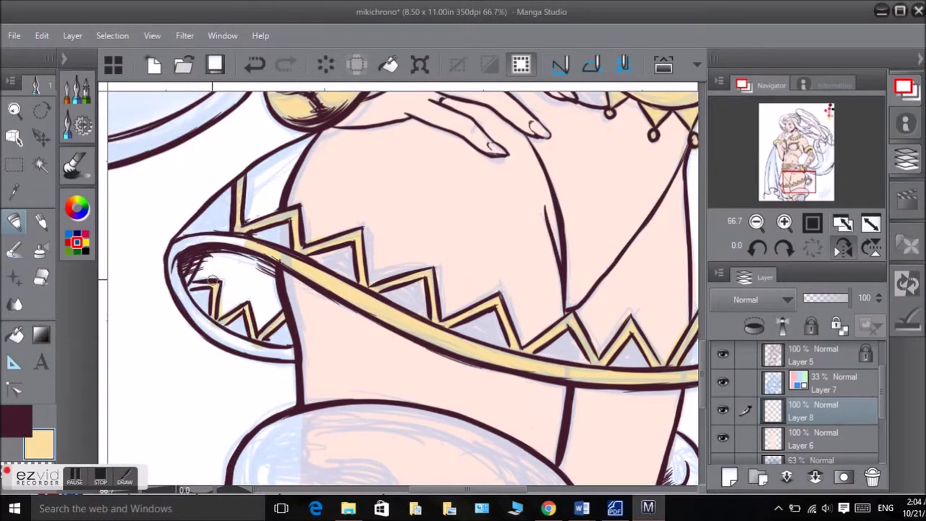
{"action": "mouse_move", "coordinate": [181, 260]}
{"action": "left_mouse_down"}
{"action": "mouse_move", "coordinate": [289, 354]}
{"action": "mouse_move", "coordinate": [201, 245]}
{"action": "left_mouse_up"}
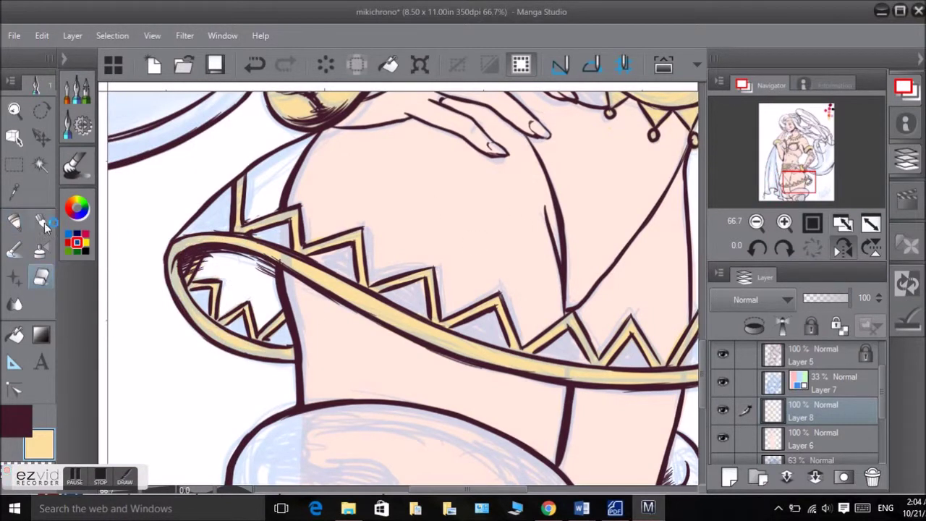
Step: Paint the large leg rings and the stocking trim below them pale gold
{"action": "scroll", "coordinate": [402, 289], "scroll_direction": "down", "scroll_amount": 6}
{"action": "mouse_move", "coordinate": [253, 275]}
{"action": "left_mouse_down"}
{"action": "mouse_move", "coordinate": [325, 232]}
{"action": "mouse_move", "coordinate": [489, 272]}
{"action": "mouse_move", "coordinate": [625, 331]}
{"action": "mouse_move", "coordinate": [651, 319]}
{"action": "left_mouse_up"}
{"action": "left_click_drag", "start_coordinate": [641, 322], "coordinate": [467, 320]}
{"action": "key", "text": "e"}
{"action": "key", "text": "p"}
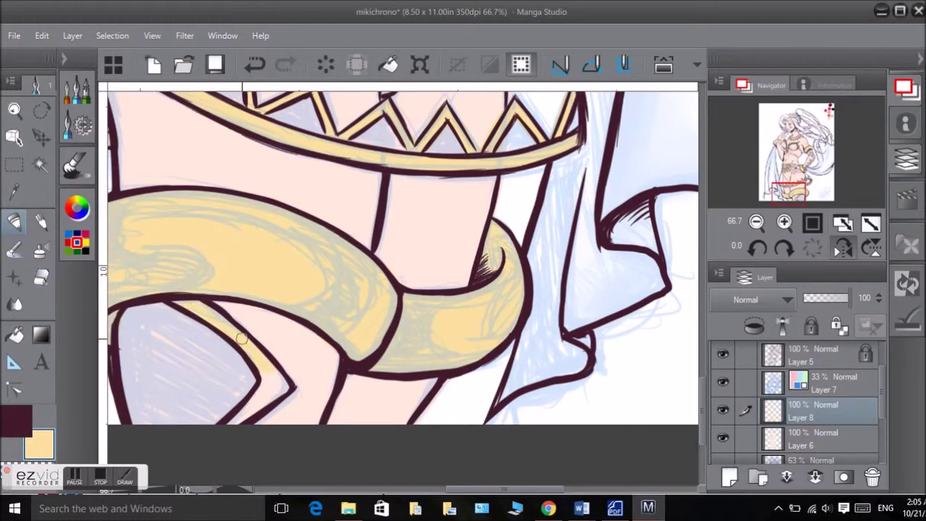
Step: Paint the zigzag trim on the glove of the arm resting on the hip pale gold
{"action": "scroll", "coordinate": [239, 361], "scroll_direction": "up", "scroll_amount": 10}
{"action": "mouse_move", "coordinate": [170, 311]}
{"action": "left_mouse_down"}
{"action": "mouse_move", "coordinate": [149, 266]}
{"action": "mouse_move", "coordinate": [209, 292]}
{"action": "left_mouse_up"}
{"action": "mouse_move", "coordinate": [217, 206]}
{"action": "left_mouse_down"}
{"action": "mouse_move", "coordinate": [192, 268]}
{"action": "mouse_move", "coordinate": [159, 235]}
{"action": "left_mouse_up"}
{"action": "left_click_drag", "start_coordinate": [137, 192], "coordinate": [183, 128]}
{"action": "scroll", "coordinate": [238, 239], "scroll_direction": "up", "scroll_amount": 3}
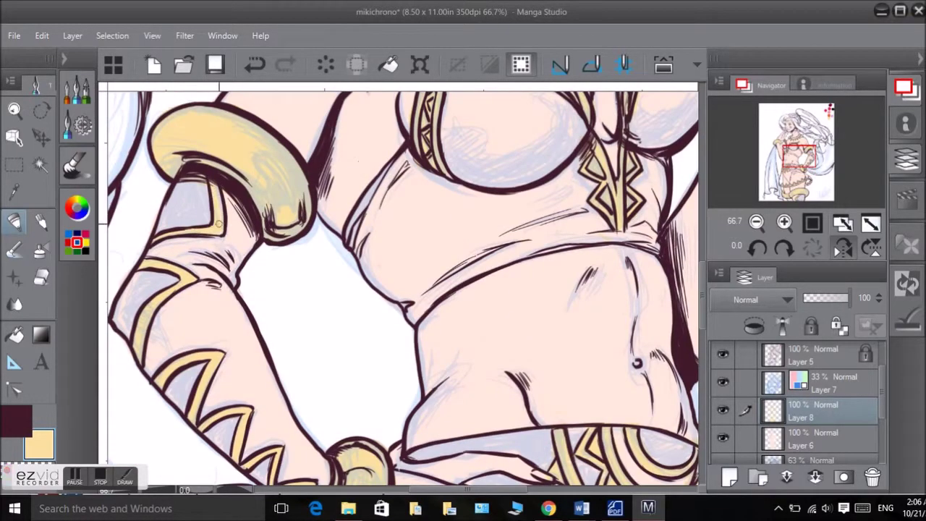
Step: Paint the bead and drop ornament at the billowing scarf's corner pale gold
{"action": "scroll", "coordinate": [694, 326], "scroll_direction": "up", "scroll_amount": 5}
{"action": "scroll", "coordinate": [695, 326], "scroll_direction": "down", "scroll_amount": 15}
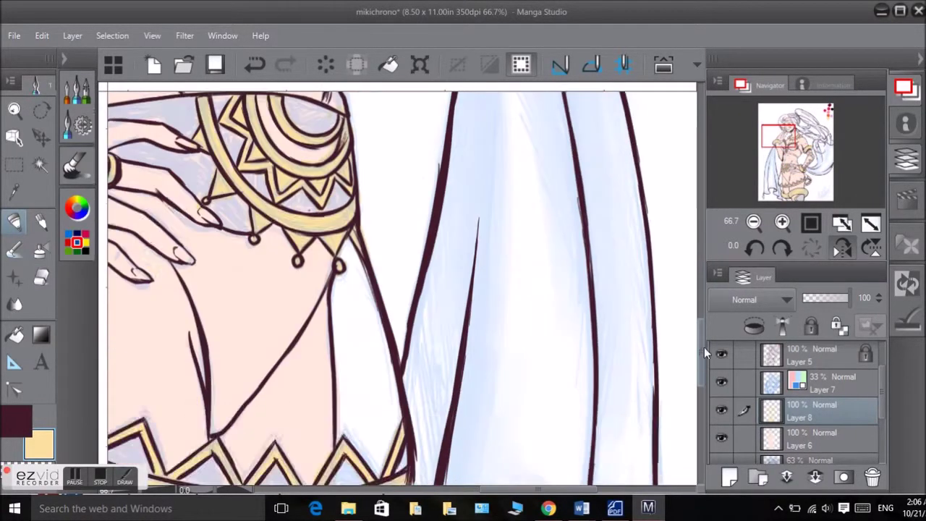
{"action": "scroll", "coordinate": [699, 378], "scroll_direction": "left", "scroll_amount": 3}
{"action": "left_click_drag", "start_coordinate": [699, 377], "coordinate": [700, 217]}
{"action": "left_click_drag", "start_coordinate": [260, 271], "coordinate": [262, 283]}
{"action": "left_click_drag", "start_coordinate": [258, 245], "coordinate": [263, 185]}
Step: Paint the hoop earrings and the crescent forehead pendant pale gold
{"action": "left_click", "coordinate": [754, 222]}
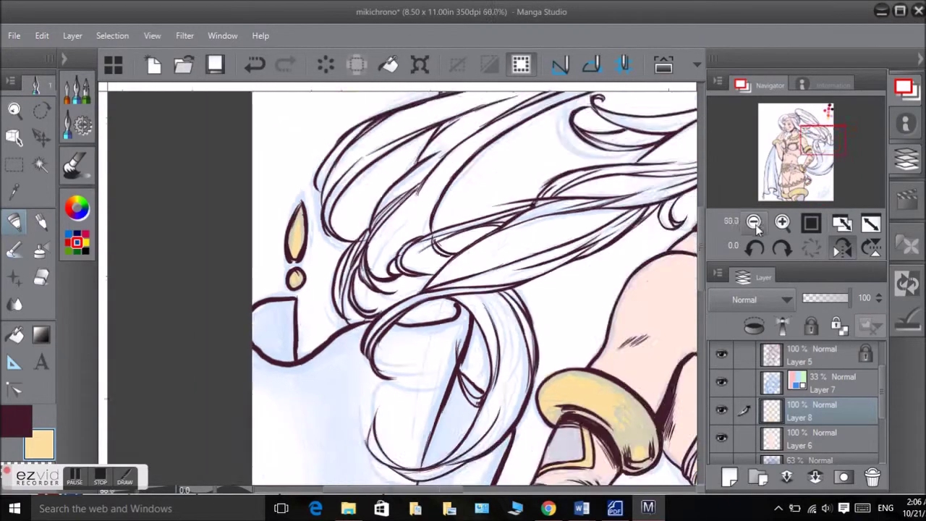
{"action": "left_click", "coordinate": [842, 248]}
{"action": "left_click", "coordinate": [754, 222]}
{"action": "left_click", "coordinate": [782, 222]}
{"action": "key", "text": "ctrl+plus"}
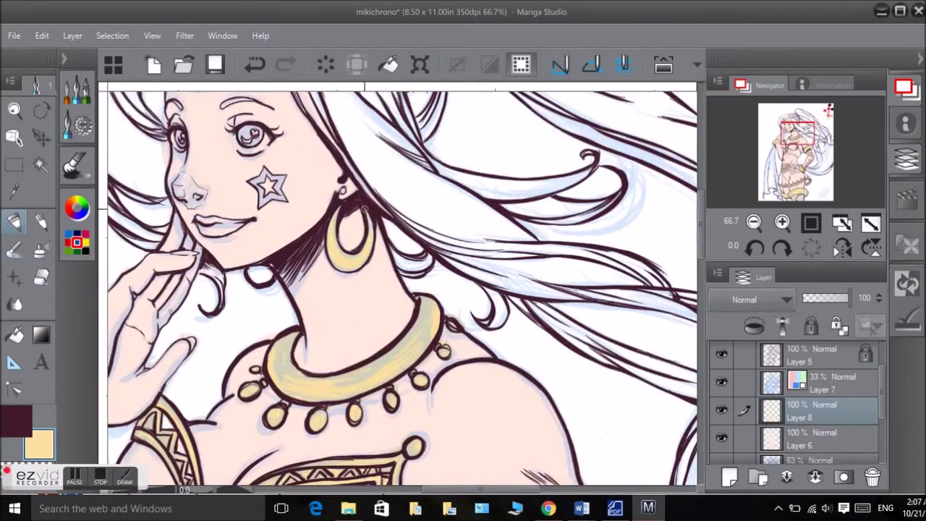
{"action": "scroll", "coordinate": [232, 239], "scroll_direction": "up", "scroll_amount": 3}
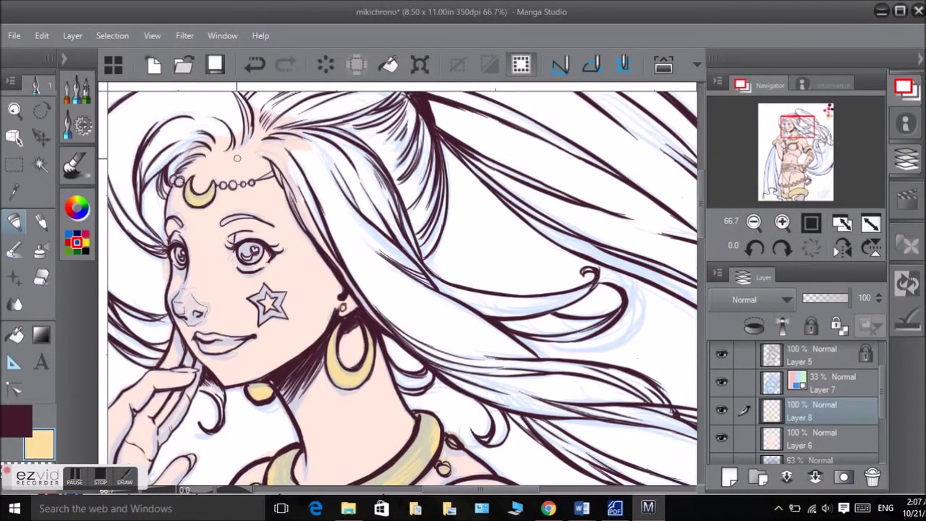
Step: Paint the hair on the head and the upper strands of the ponytail pale gold on Layer 8
{"action": "key", "text": "ctrl+minus"}
{"action": "left_click_drag", "start_coordinate": [210, 203], "coordinate": [289, 145]}
{"action": "mouse_move", "coordinate": [217, 142]}
{"action": "left_mouse_down"}
{"action": "mouse_move", "coordinate": [199, 190]}
{"action": "mouse_move", "coordinate": [217, 287]}
{"action": "mouse_move", "coordinate": [191, 289]}
{"action": "mouse_move", "coordinate": [211, 303]}
{"action": "mouse_move", "coordinate": [159, 208]}
{"action": "mouse_move", "coordinate": [172, 297]}
{"action": "mouse_move", "coordinate": [203, 336]}
{"action": "mouse_move", "coordinate": [310, 141]}
{"action": "mouse_move", "coordinate": [304, 130]}
{"action": "mouse_move", "coordinate": [327, 134]}
{"action": "mouse_move", "coordinate": [293, 170]}
{"action": "mouse_move", "coordinate": [334, 235]}
{"action": "mouse_move", "coordinate": [359, 213]}
{"action": "mouse_move", "coordinate": [346, 166]}
{"action": "mouse_move", "coordinate": [397, 177]}
{"action": "mouse_move", "coordinate": [419, 229]}
{"action": "mouse_move", "coordinate": [417, 253]}
{"action": "mouse_move", "coordinate": [427, 212]}
{"action": "mouse_move", "coordinate": [376, 207]}
{"action": "mouse_move", "coordinate": [356, 258]}
{"action": "mouse_move", "coordinate": [391, 299]}
{"action": "mouse_move", "coordinate": [358, 192]}
{"action": "mouse_move", "coordinate": [428, 338]}
{"action": "mouse_move", "coordinate": [504, 354]}
{"action": "mouse_move", "coordinate": [424, 292]}
{"action": "mouse_move", "coordinate": [543, 318]}
{"action": "left_mouse_up"}
{"action": "mouse_move", "coordinate": [505, 225]}
{"action": "left_mouse_down"}
{"action": "mouse_move", "coordinate": [416, 126]}
{"action": "mouse_move", "coordinate": [380, 101]}
{"action": "left_mouse_up"}
{"action": "mouse_move", "coordinate": [521, 391]}
{"action": "left_mouse_down"}
{"action": "mouse_move", "coordinate": [588, 392]}
{"action": "mouse_move", "coordinate": [647, 418]}
{"action": "mouse_move", "coordinate": [622, 391]}
{"action": "left_mouse_up"}
{"action": "mouse_move", "coordinate": [626, 250]}
{"action": "left_mouse_down"}
{"action": "mouse_move", "coordinate": [417, 243]}
{"action": "mouse_move", "coordinate": [521, 384]}
{"action": "mouse_move", "coordinate": [507, 413]}
{"action": "mouse_move", "coordinate": [528, 456]}
{"action": "left_mouse_up"}
{"action": "mouse_move", "coordinate": [394, 250]}
{"action": "left_mouse_down"}
{"action": "mouse_move", "coordinate": [487, 287]}
{"action": "mouse_move", "coordinate": [332, 163]}
{"action": "mouse_move", "coordinate": [364, 248]}
{"action": "mouse_move", "coordinate": [456, 188]}
{"action": "left_mouse_up"}
{"action": "left_click_drag", "start_coordinate": [700, 220], "coordinate": [701, 209]}
{"action": "mouse_move", "coordinate": [242, 141]}
{"action": "left_mouse_down"}
{"action": "mouse_move", "coordinate": [346, 210]}
{"action": "mouse_move", "coordinate": [409, 225]}
{"action": "left_mouse_up"}
{"action": "mouse_move", "coordinate": [243, 142]}
{"action": "left_mouse_down"}
{"action": "mouse_move", "coordinate": [229, 131]}
{"action": "mouse_move", "coordinate": [181, 130]}
{"action": "left_mouse_up"}
{"action": "left_click_drag", "start_coordinate": [701, 210], "coordinate": [700, 246]}
{"action": "mouse_move", "coordinate": [313, 238]}
{"action": "left_mouse_down"}
{"action": "mouse_move", "coordinate": [345, 251]}
{"action": "mouse_move", "coordinate": [268, 268]}
{"action": "mouse_move", "coordinate": [498, 339]}
{"action": "mouse_move", "coordinate": [424, 373]}
{"action": "mouse_move", "coordinate": [442, 483]}
{"action": "left_mouse_up"}
{"action": "mouse_move", "coordinate": [533, 190]}
{"action": "left_mouse_down"}
{"action": "mouse_move", "coordinate": [579, 239]}
{"action": "mouse_move", "coordinate": [601, 209]}
{"action": "left_mouse_up"}
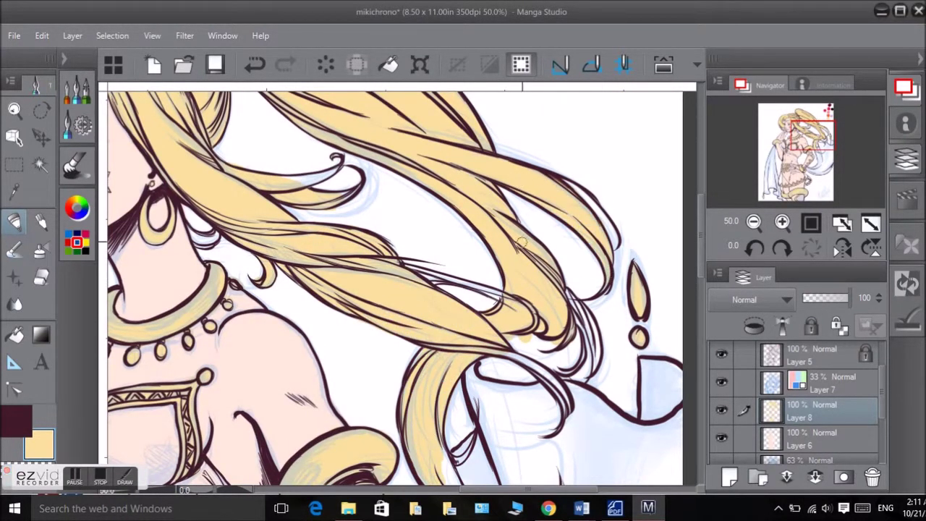
Step: Paint the ponytail's lower curls pale gold and clean up their edges
{"action": "left_click_drag", "start_coordinate": [701, 246], "coordinate": [701, 282]}
{"action": "mouse_move", "coordinate": [512, 243]}
{"action": "left_mouse_down"}
{"action": "mouse_move", "coordinate": [549, 271]}
{"action": "mouse_move", "coordinate": [562, 379]}
{"action": "mouse_move", "coordinate": [506, 423]}
{"action": "left_mouse_up"}
{"action": "key", "text": "e"}
{"action": "key", "text": "p"}
{"action": "left_click_drag", "start_coordinate": [575, 181], "coordinate": [599, 267]}
{"action": "key", "text": "e"}
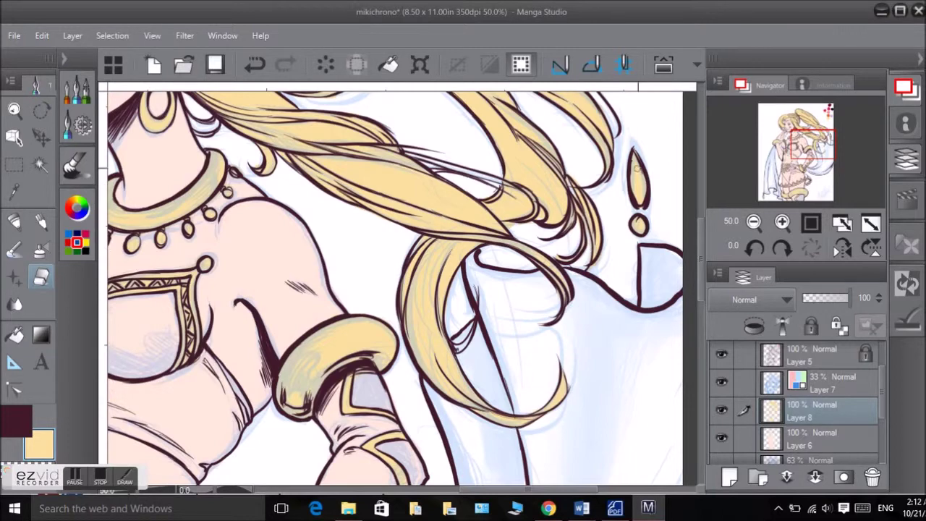
Step: Touch up missed spots in the hair with pale gold and erase stray colour around the face and strands
{"action": "left_click_drag", "start_coordinate": [701, 253], "coordinate": [700, 206]}
{"action": "key", "text": "p"}
{"action": "left_click_drag", "start_coordinate": [308, 291], "coordinate": [340, 280]}
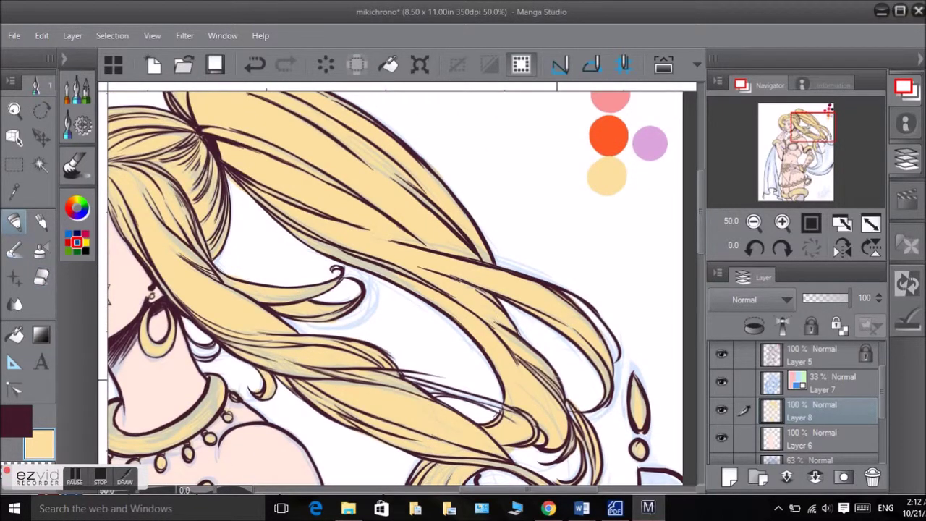
{"action": "left_click_drag", "start_coordinate": [529, 490], "coordinate": [416, 490]}
{"action": "key", "text": "e"}
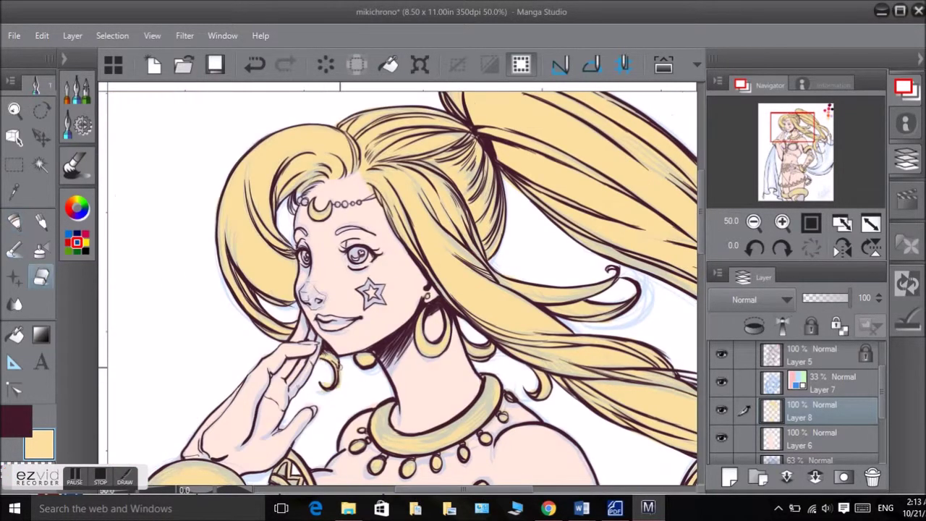
{"action": "key", "text": "p"}
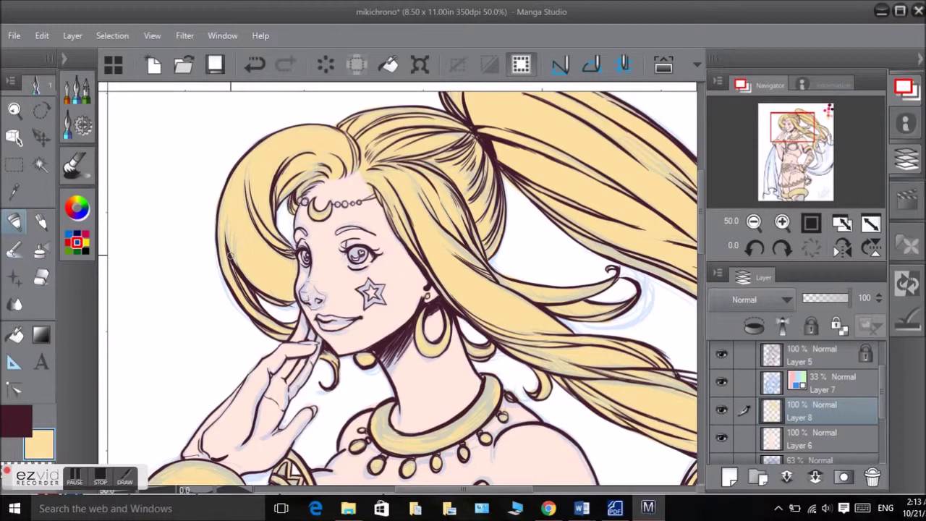
{"action": "left_click_drag", "start_coordinate": [459, 490], "coordinate": [526, 490]}
{"action": "key", "text": "e"}
{"action": "left_click", "coordinate": [330, 273]}
{"action": "key", "text": "p"}
{"action": "mouse_move", "coordinate": [400, 386]}
{"action": "left_mouse_down"}
{"action": "mouse_move", "coordinate": [496, 413]}
{"action": "mouse_move", "coordinate": [484, 397]}
{"action": "left_mouse_up"}
{"action": "key", "text": "e"}
Step: Paint the scarf section hanging from the raised arm lilac on a new layer, Layer 10
{"action": "left_click", "coordinate": [754, 223]}
{"action": "left_click", "coordinate": [754, 223]}
{"action": "mouse_move", "coordinate": [701, 210]}
{"action": "left_mouse_down"}
{"action": "mouse_move", "coordinate": [702, 314]}
{"action": "mouse_move", "coordinate": [701, 246]}
{"action": "left_mouse_up"}
{"action": "left_click", "coordinate": [782, 223]}
{"action": "left_click", "coordinate": [782, 223]}
{"action": "left_click", "coordinate": [783, 222]}
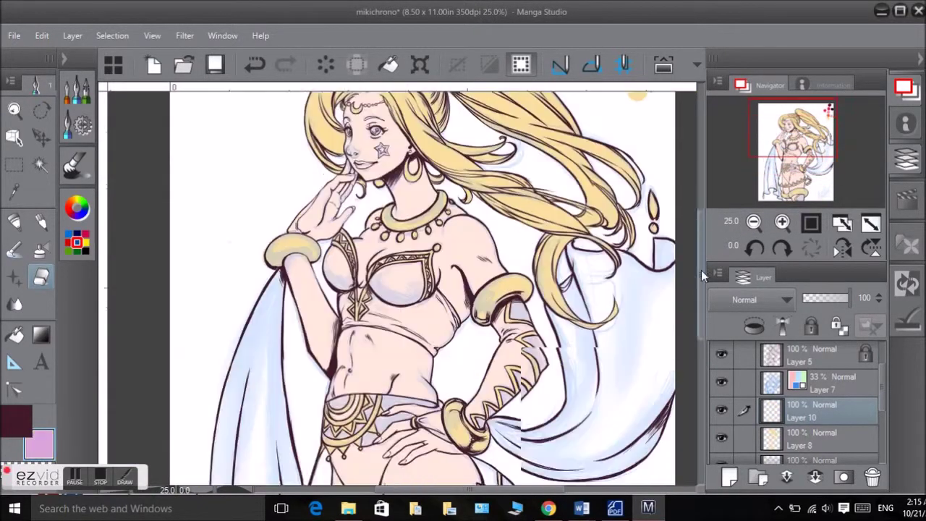
{"action": "left_click_drag", "start_coordinate": [701, 270], "coordinate": [701, 293]}
{"action": "key", "text": "p"}
{"action": "mouse_move", "coordinate": [282, 181]}
{"action": "left_mouse_down"}
{"action": "mouse_move", "coordinate": [271, 247]}
{"action": "mouse_move", "coordinate": [248, 253]}
{"action": "mouse_move", "coordinate": [252, 222]}
{"action": "mouse_move", "coordinate": [267, 314]}
{"action": "mouse_move", "coordinate": [275, 225]}
{"action": "mouse_move", "coordinate": [290, 367]}
{"action": "mouse_move", "coordinate": [249, 392]}
{"action": "mouse_move", "coordinate": [232, 211]}
{"action": "mouse_move", "coordinate": [217, 399]}
{"action": "mouse_move", "coordinate": [238, 454]}
{"action": "mouse_move", "coordinate": [277, 451]}
{"action": "mouse_move", "coordinate": [285, 468]}
{"action": "mouse_move", "coordinate": [288, 428]}
{"action": "mouse_move", "coordinate": [304, 448]}
{"action": "left_mouse_up"}
{"action": "scroll", "coordinate": [281, 361], "scroll_direction": "down", "scroll_amount": 3}
{"action": "mouse_move", "coordinate": [279, 360]}
{"action": "left_mouse_down"}
{"action": "mouse_move", "coordinate": [309, 370]}
{"action": "mouse_move", "coordinate": [306, 327]}
{"action": "mouse_move", "coordinate": [326, 412]}
{"action": "left_mouse_up"}
{"action": "mouse_move", "coordinate": [221, 336]}
{"action": "left_mouse_down"}
{"action": "mouse_move", "coordinate": [226, 367]}
{"action": "mouse_move", "coordinate": [239, 361]}
{"action": "left_mouse_up"}
Step: Paint the billowing scarf section behind the hip arm lilac on Layer 10
{"action": "mouse_move", "coordinate": [521, 173]}
{"action": "left_mouse_down"}
{"action": "mouse_move", "coordinate": [572, 203]}
{"action": "mouse_move", "coordinate": [535, 232]}
{"action": "mouse_move", "coordinate": [655, 190]}
{"action": "left_mouse_up"}
{"action": "scroll", "coordinate": [655, 190], "scroll_direction": "up", "scroll_amount": 2}
{"action": "mouse_move", "coordinate": [641, 250]}
{"action": "left_mouse_down"}
{"action": "mouse_move", "coordinate": [637, 217]}
{"action": "mouse_move", "coordinate": [614, 207]}
{"action": "mouse_move", "coordinate": [666, 114]}
{"action": "mouse_move", "coordinate": [619, 148]}
{"action": "mouse_move", "coordinate": [572, 210]}
{"action": "mouse_move", "coordinate": [612, 138]}
{"action": "mouse_move", "coordinate": [576, 116]}
{"action": "left_mouse_up"}
Step: Erase excess lilac near the ponytail's lowest curl and move Layer 10 below Layer 8
{"action": "key", "text": "e"}
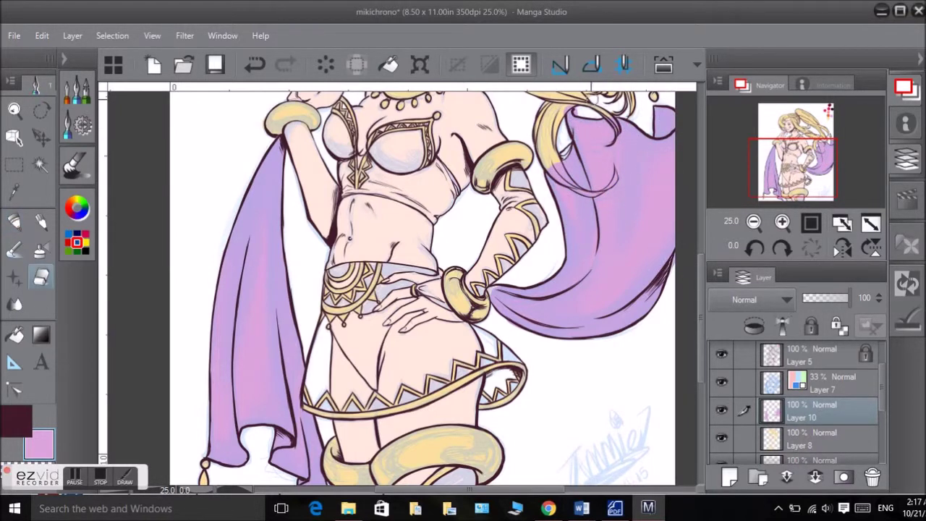
{"action": "left_click_drag", "start_coordinate": [562, 181], "coordinate": [557, 155]}
{"action": "left_click_drag", "start_coordinate": [813, 435], "coordinate": [813, 441]}
Step: Pick the red colour and paint the cropped top with it on Layer 10
{"action": "scroll", "coordinate": [688, 234], "scroll_direction": "up", "scroll_amount": 5}
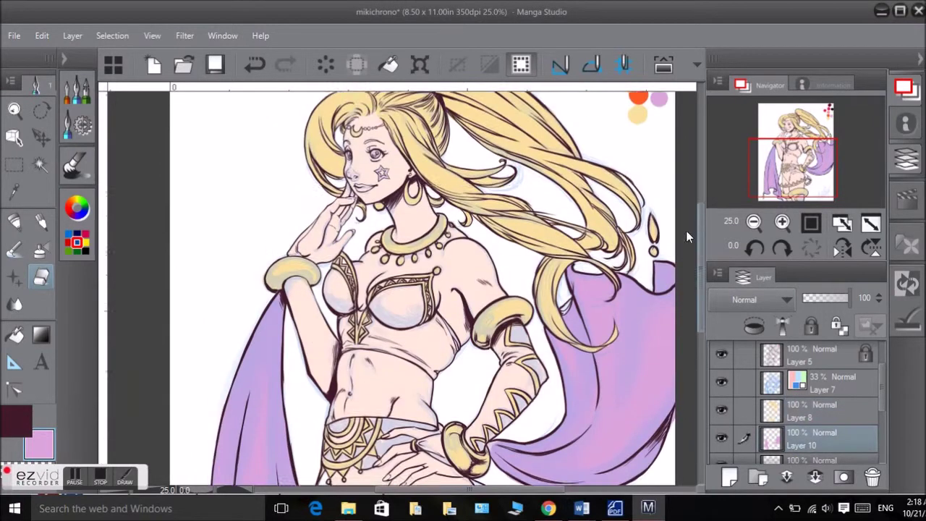
{"action": "left_click", "coordinate": [644, 143]}
{"action": "scroll", "coordinate": [394, 245], "scroll_direction": "down", "scroll_amount": 2}
{"action": "left_click", "coordinate": [14, 223]}
{"action": "mouse_move", "coordinate": [384, 239]}
{"action": "left_mouse_down"}
{"action": "mouse_move", "coordinate": [390, 250]}
{"action": "mouse_move", "coordinate": [376, 271]}
{"action": "mouse_move", "coordinate": [434, 304]}
{"action": "mouse_move", "coordinate": [440, 268]}
{"action": "mouse_move", "coordinate": [351, 232]}
{"action": "mouse_move", "coordinate": [339, 239]}
{"action": "mouse_move", "coordinate": [350, 286]}
{"action": "left_mouse_up"}
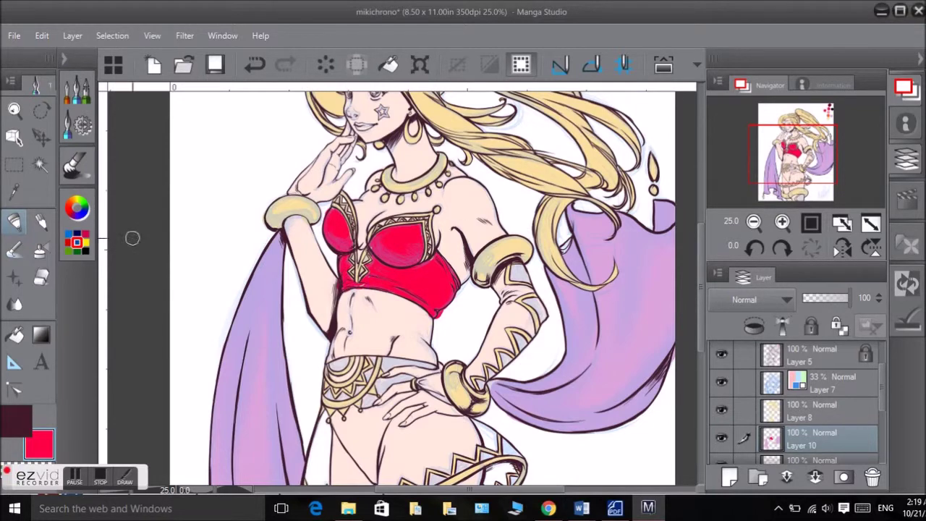
Step: Paint the loincloth under the belt red and erase the overspill around the belt and fingers with the Hard eraser
{"action": "scroll", "coordinate": [133, 238], "scroll_direction": "down", "scroll_amount": 3}
{"action": "mouse_move", "coordinate": [340, 326]}
{"action": "left_mouse_down"}
{"action": "mouse_move", "coordinate": [391, 362]}
{"action": "mouse_move", "coordinate": [358, 319]}
{"action": "left_mouse_up"}
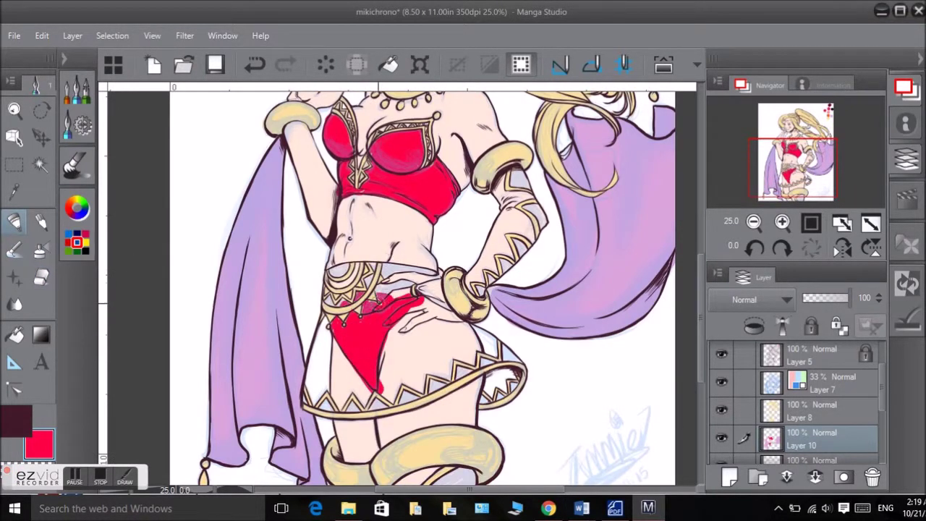
{"action": "key", "text": "e"}
{"action": "scroll", "coordinate": [378, 304], "scroll_direction": "down", "scroll_amount": 1}
{"action": "scroll", "coordinate": [368, 290], "scroll_direction": "up", "scroll_amount": 2}
{"action": "mouse_move", "coordinate": [303, 151]}
{"action": "left_mouse_down"}
{"action": "mouse_move", "coordinate": [357, 145]}
{"action": "mouse_move", "coordinate": [348, 156]}
{"action": "left_mouse_up"}
{"action": "left_click", "coordinate": [77, 167]}
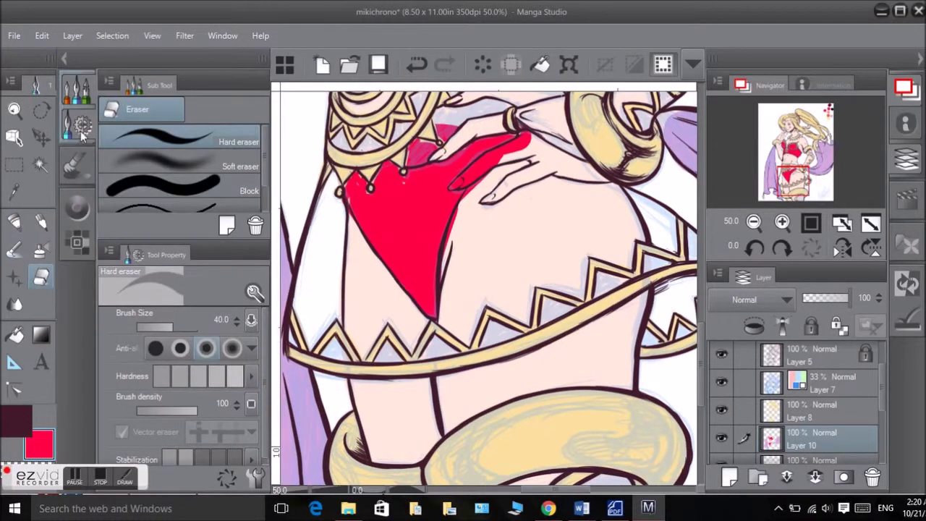
{"action": "left_click", "coordinate": [81, 136]}
{"action": "left_click_drag", "start_coordinate": [394, 181], "coordinate": [363, 257]}
{"action": "left_click_drag", "start_coordinate": [443, 131], "coordinate": [358, 201]}
Step: Fill the gaps in the loincloth between belt and hand with red, and remove spills using the transparent colour
{"action": "key", "text": "p"}
{"action": "left_click_drag", "start_coordinate": [409, 147], "coordinate": [436, 135]}
{"action": "left_click", "coordinate": [44, 467]}
{"action": "left_click_drag", "start_coordinate": [378, 200], "coordinate": [386, 191]}
{"action": "left_click_drag", "start_coordinate": [414, 147], "coordinate": [440, 136]}
Step: Clean up stray gold around the belt and top trim on Layer 8, sampling the bangle's gold for touch-ups
{"action": "left_click", "coordinate": [810, 411]}
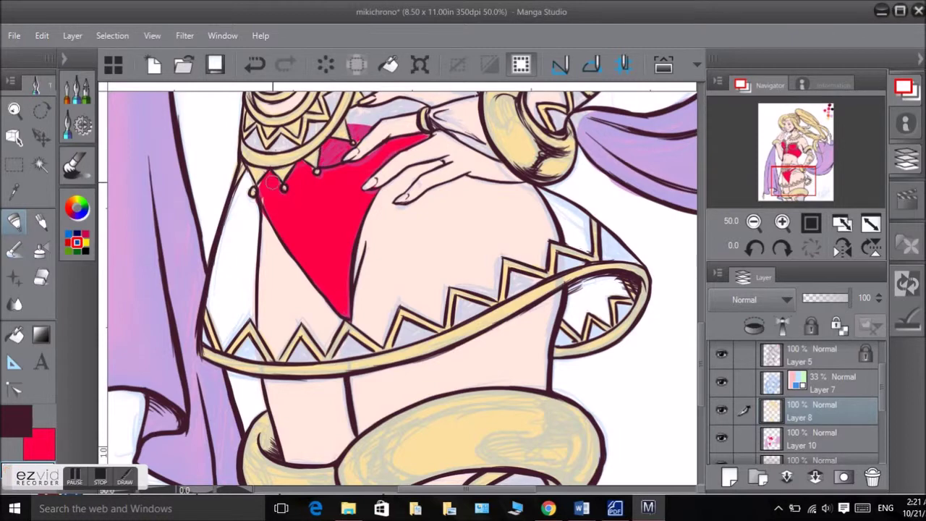
{"action": "scroll", "coordinate": [691, 346], "scroll_direction": "up", "scroll_amount": 5}
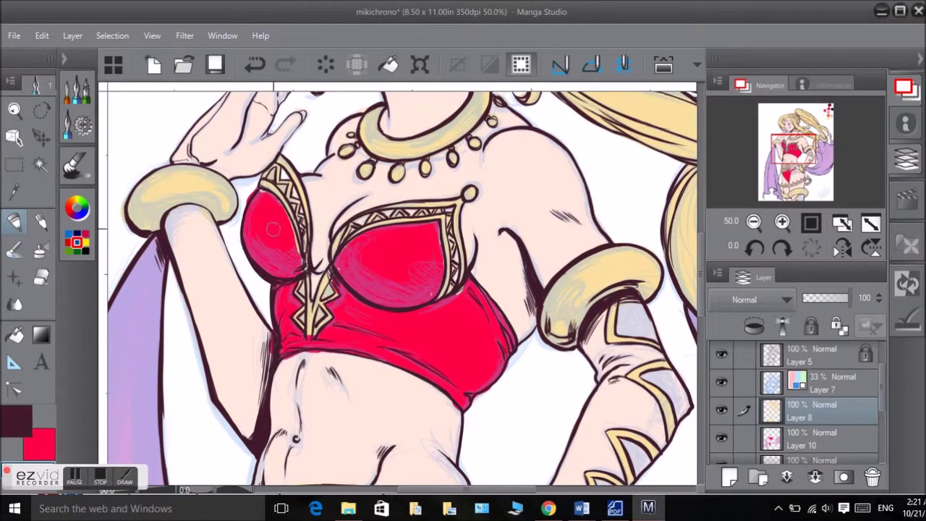
{"action": "left_click", "coordinate": [160, 186], "text": "alt"}
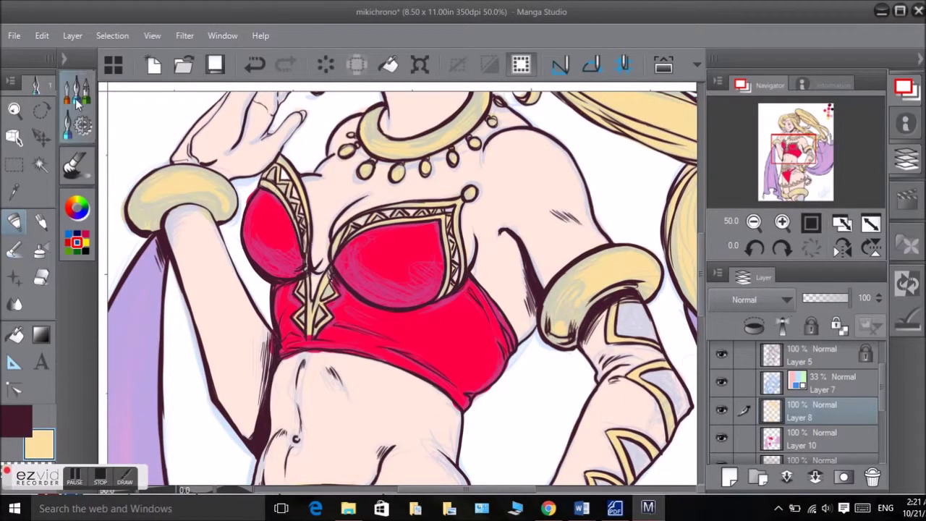
{"action": "left_click", "coordinate": [41, 278]}
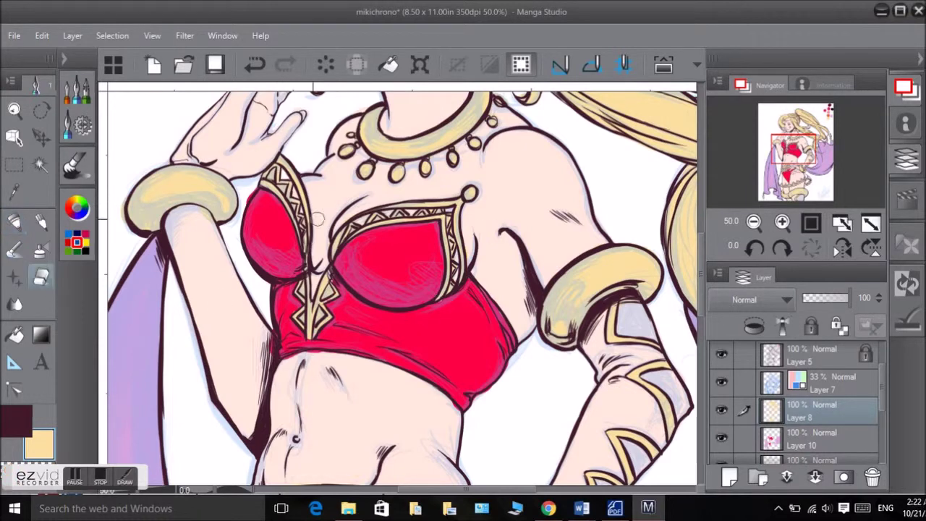
{"action": "left_click", "coordinate": [15, 222]}
Step: Sample the top's red and paint the glove of the arm resting on the hip with it on Layer 10
{"action": "left_click", "coordinate": [818, 440]}
{"action": "left_click", "coordinate": [470, 333], "text": "alt"}
{"action": "mouse_move", "coordinate": [599, 317]}
{"action": "left_mouse_down"}
{"action": "mouse_move", "coordinate": [594, 361]}
{"action": "mouse_move", "coordinate": [626, 366]}
{"action": "mouse_move", "coordinate": [644, 431]}
{"action": "left_mouse_up"}
{"action": "scroll", "coordinate": [637, 362], "scroll_direction": "down", "scroll_amount": 3}
{"action": "left_click_drag", "start_coordinate": [616, 304], "coordinate": [572, 377]}
{"action": "mouse_move", "coordinate": [594, 319]}
{"action": "left_mouse_down"}
{"action": "mouse_move", "coordinate": [629, 331]}
{"action": "mouse_move", "coordinate": [579, 391]}
{"action": "mouse_move", "coordinate": [600, 376]}
{"action": "mouse_move", "coordinate": [586, 420]}
{"action": "mouse_move", "coordinate": [540, 429]}
{"action": "mouse_move", "coordinate": [534, 443]}
{"action": "left_mouse_up"}
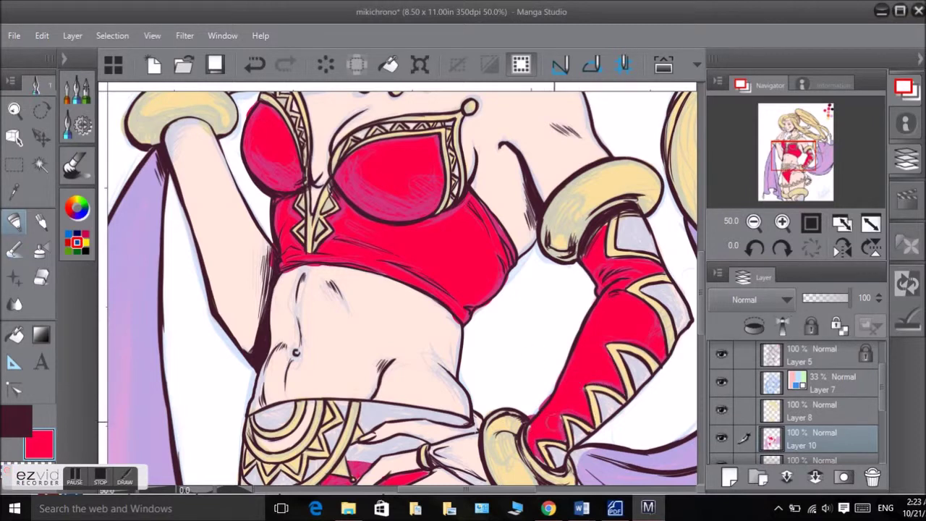
Step: Touch up the red glove's gold trim and edges near the wrist, using Layer 8 for gold and Layer 10 for red
{"action": "key", "text": "alt+bracketright"}
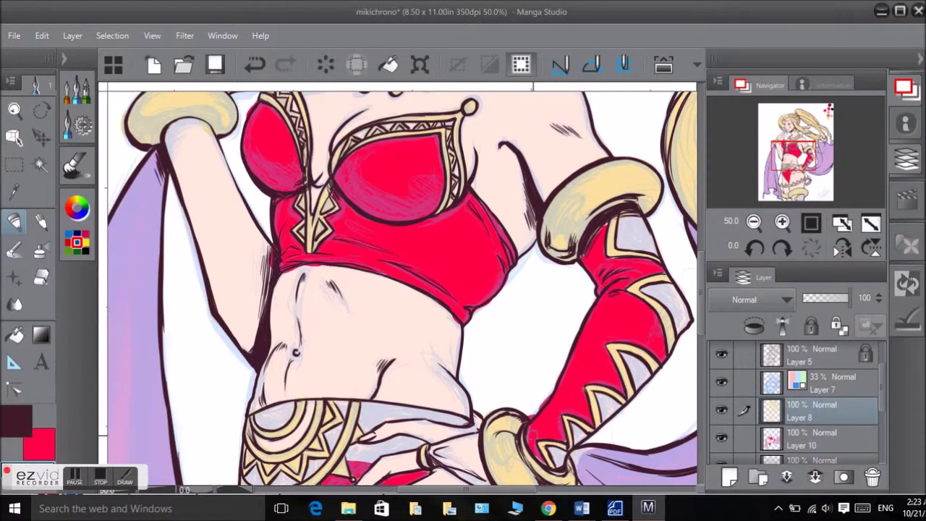
{"action": "left_click", "coordinate": [615, 327], "text": "alt"}
{"action": "key", "text": "alt+bracketleft"}
{"action": "left_click", "coordinate": [540, 425], "text": "alt"}
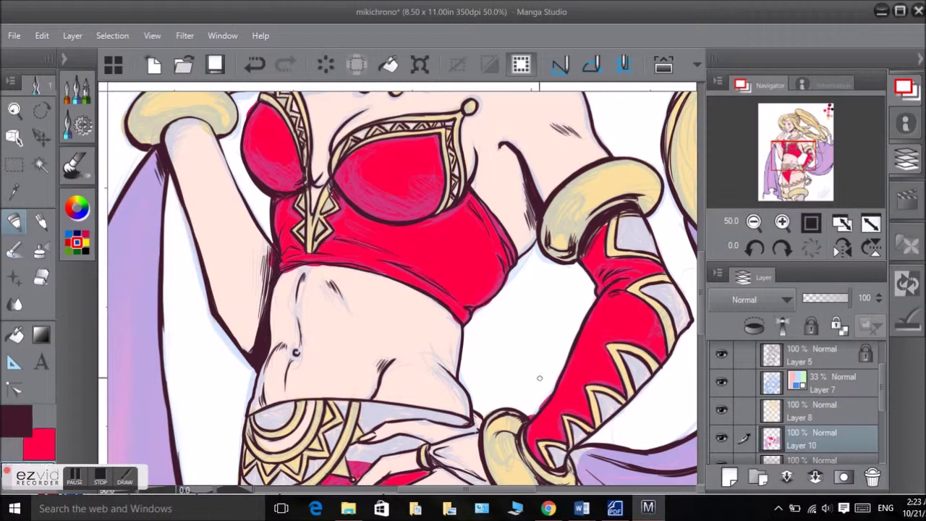
Step: Paint the raised arm's forearm glove red, from the wrist bangle down to the elbow
{"action": "key", "text": "x"}
{"action": "mouse_move", "coordinate": [181, 150]}
{"action": "left_mouse_down"}
{"action": "mouse_move", "coordinate": [177, 141]}
{"action": "mouse_move", "coordinate": [206, 137]}
{"action": "mouse_move", "coordinate": [242, 319]}
{"action": "mouse_move", "coordinate": [233, 190]}
{"action": "left_mouse_up"}
{"action": "left_click_drag", "start_coordinate": [177, 129], "coordinate": [209, 142]}
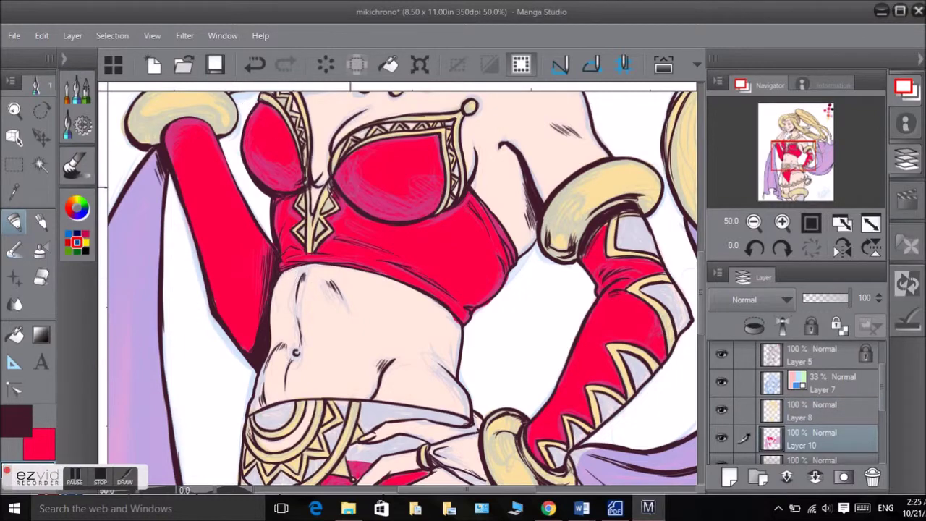
Step: Paint the glove zigzags, belt and skirt hem dark maroon from the palette swatch, then hide the reference drawing on Layer 9
{"action": "key", "text": "alt+]"}
{"action": "scroll", "coordinate": [699, 329], "scroll_direction": "down", "scroll_amount": 10}
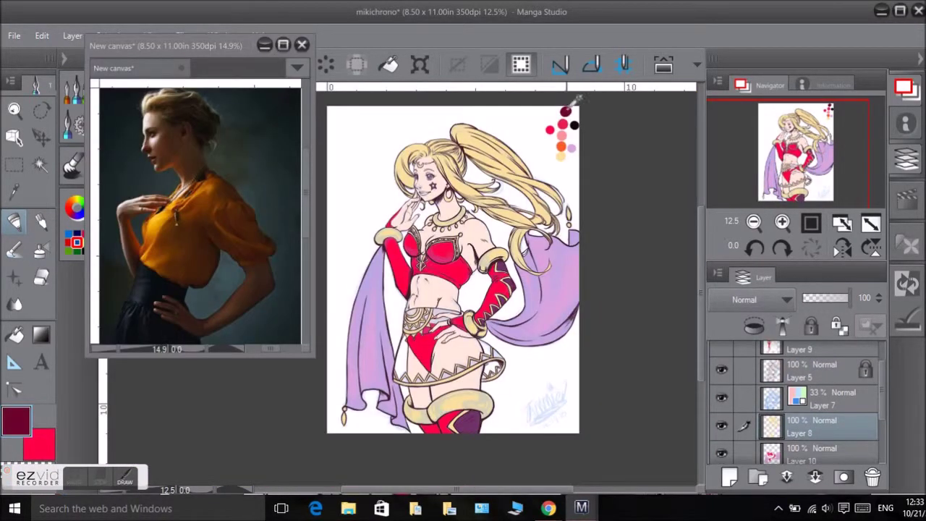
{"action": "left_click", "coordinate": [782, 222]}
{"action": "left_click", "coordinate": [782, 222]}
{"action": "left_click", "coordinate": [782, 223]}
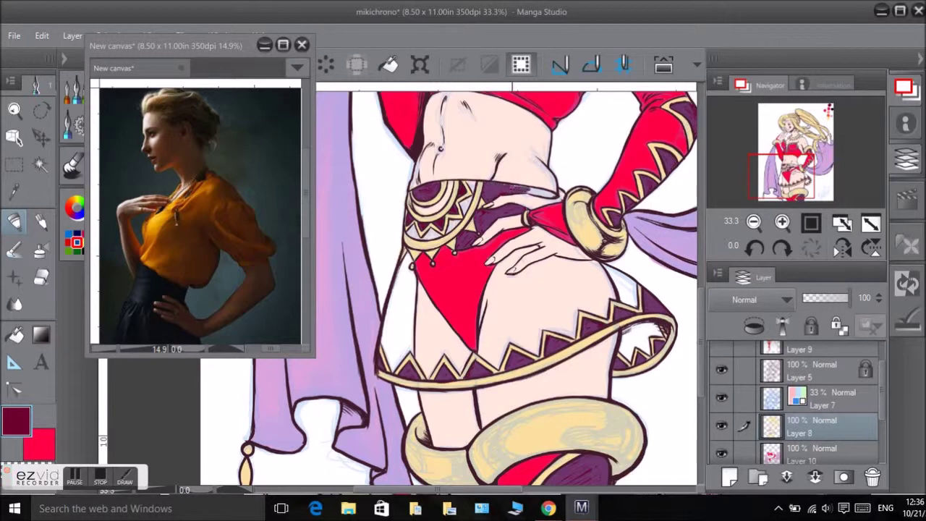
{"action": "scroll", "coordinate": [720, 361], "scroll_direction": "up", "scroll_amount": 1}
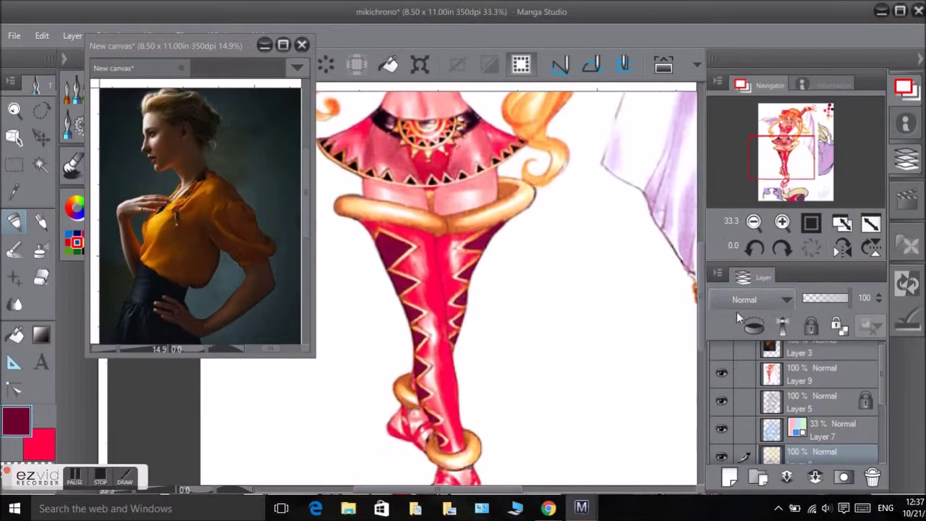
{"action": "left_click", "coordinate": [722, 372]}
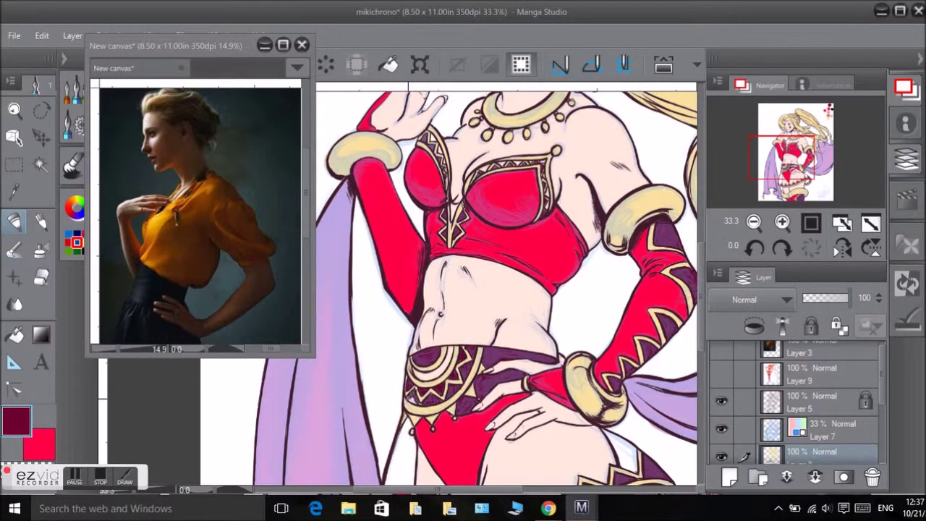
Step: Paint the belt medallion's arches with the top's red and touch up the trim with sampled gold and dark maroon
{"action": "left_click", "coordinate": [538, 250], "text": "alt"}
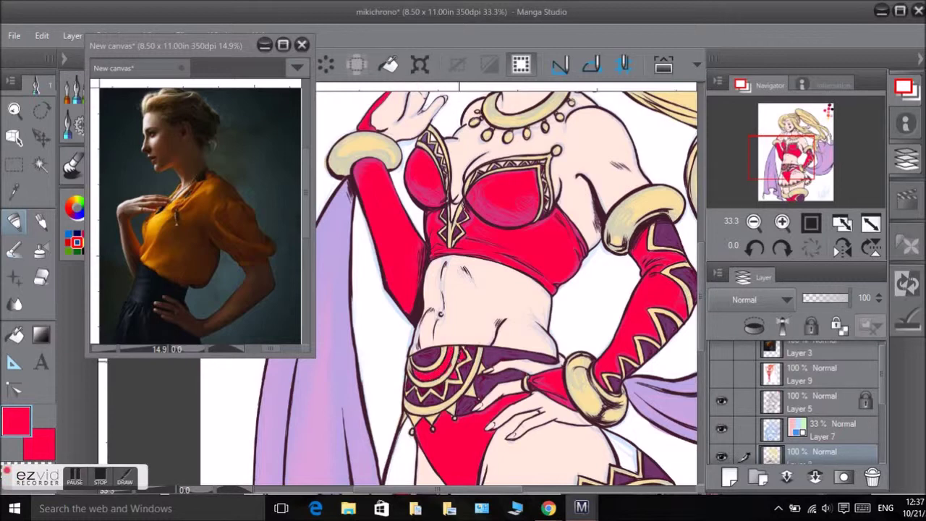
{"action": "left_click", "coordinate": [365, 147], "text": "alt"}
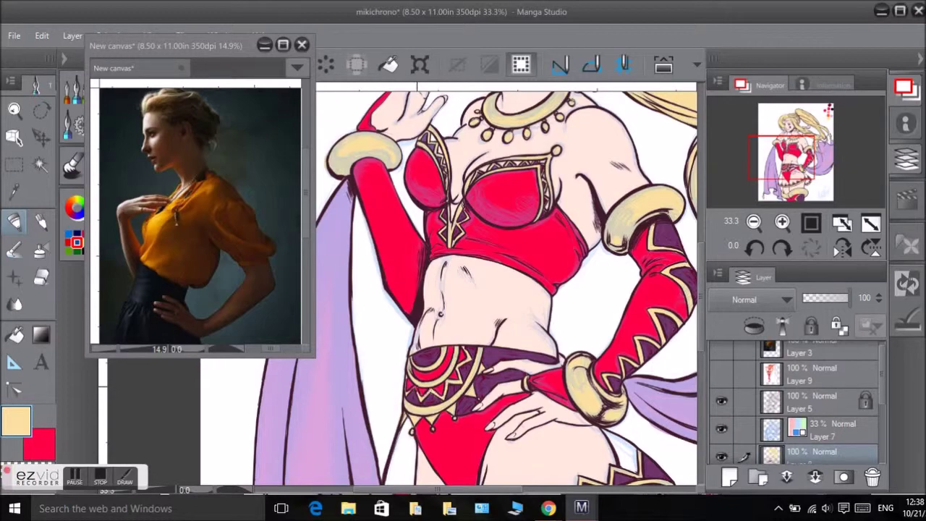
{"action": "left_click", "coordinate": [403, 355], "text": "alt"}
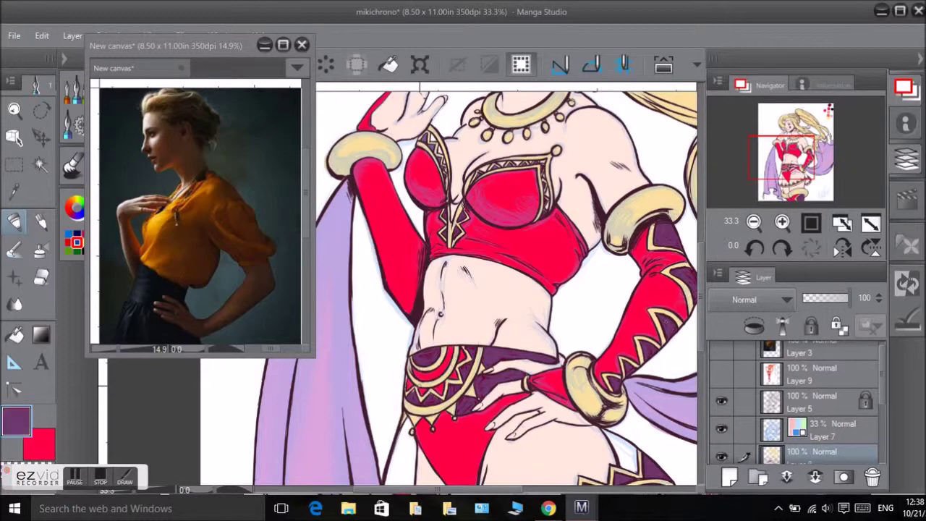
{"action": "left_click_drag", "start_coordinate": [471, 217], "coordinate": [471, 485]}
{"action": "left_click_drag", "start_coordinate": [471, 289], "coordinate": [471, 340]}
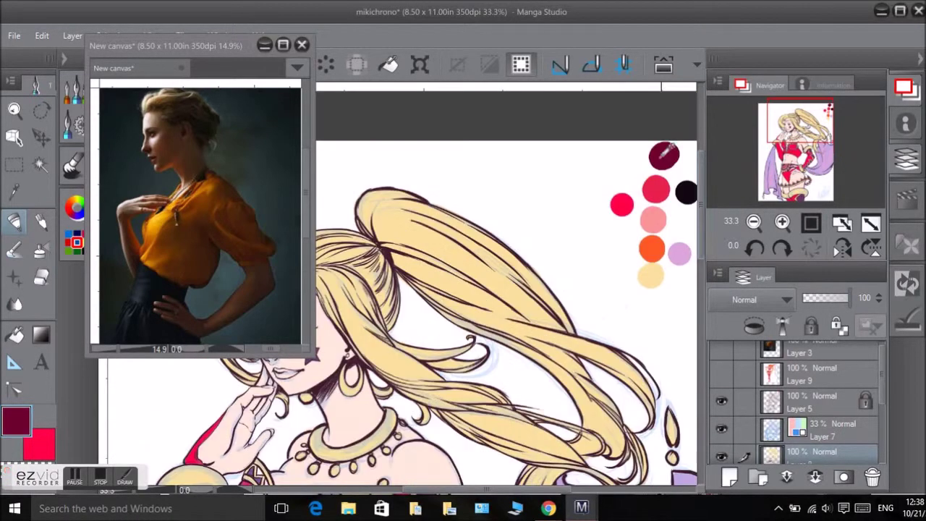
{"action": "left_click", "coordinate": [664, 154]}
{"action": "left_click_drag", "start_coordinate": [651, 471], "coordinate": [677, 297]}
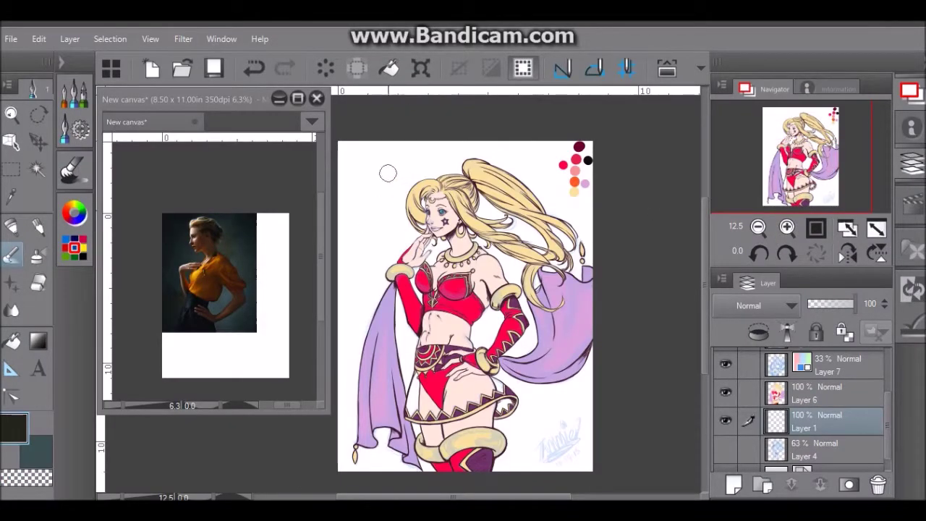
Step: Paint the background around the figure dark slate teal on Layer 1 and minimize the photo reference canvas
{"action": "key", "text": "x"}
{"action": "mouse_move", "coordinate": [376, 167]}
{"action": "left_mouse_down"}
{"action": "mouse_move", "coordinate": [349, 434]}
{"action": "mouse_move", "coordinate": [347, 224]}
{"action": "mouse_move", "coordinate": [565, 145]}
{"action": "left_mouse_up"}
{"action": "left_click_drag", "start_coordinate": [572, 188], "coordinate": [579, 275]}
{"action": "mouse_move", "coordinate": [507, 420]}
{"action": "left_mouse_down"}
{"action": "mouse_move", "coordinate": [589, 441]}
{"action": "mouse_move", "coordinate": [507, 311]}
{"action": "mouse_move", "coordinate": [564, 188]}
{"action": "mouse_move", "coordinate": [348, 290]}
{"action": "mouse_move", "coordinate": [407, 348]}
{"action": "mouse_move", "coordinate": [362, 434]}
{"action": "mouse_move", "coordinate": [506, 463]}
{"action": "mouse_move", "coordinate": [579, 167]}
{"action": "mouse_move", "coordinate": [506, 144]}
{"action": "left_mouse_up"}
{"action": "left_click", "coordinate": [74, 94]}
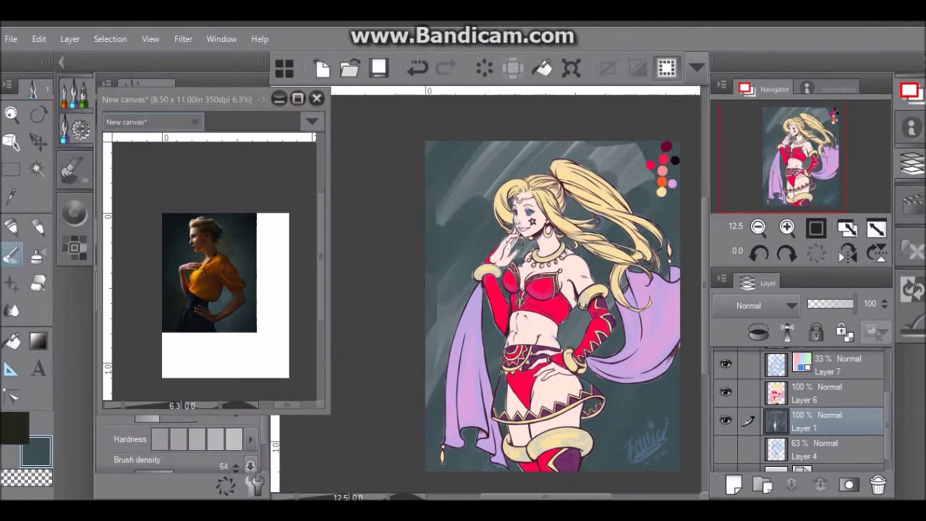
{"action": "left_click", "coordinate": [280, 98]}
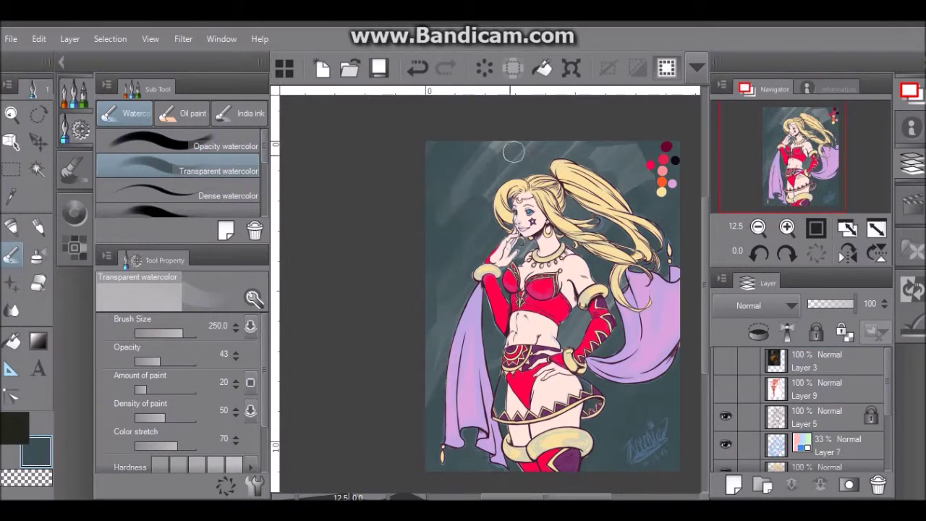
Step: Smooth the slate background with the Smooth watercolor and Paint & Apply brushes, using the latter at size 120
{"action": "key", "text": "period"}
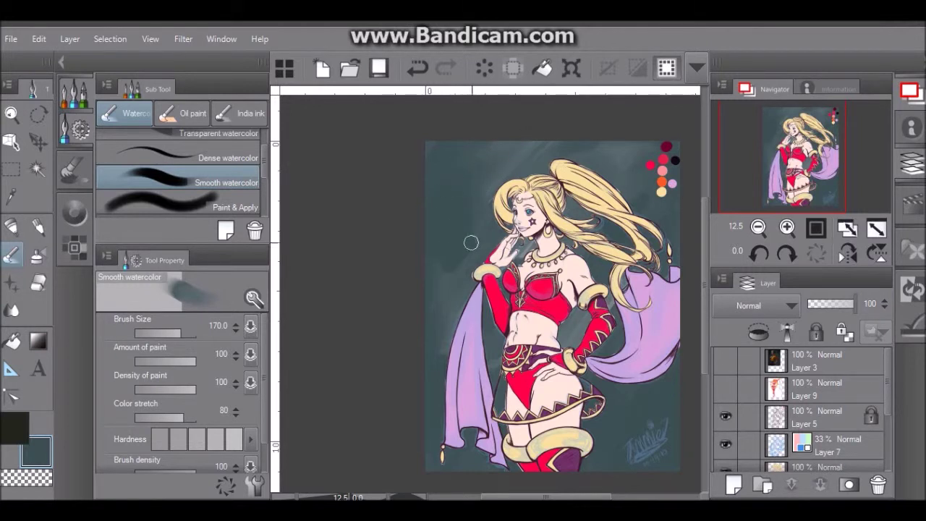
{"action": "scroll", "coordinate": [190, 150], "scroll_direction": "down", "scroll_amount": 2}
{"action": "left_click", "coordinate": [190, 149]}
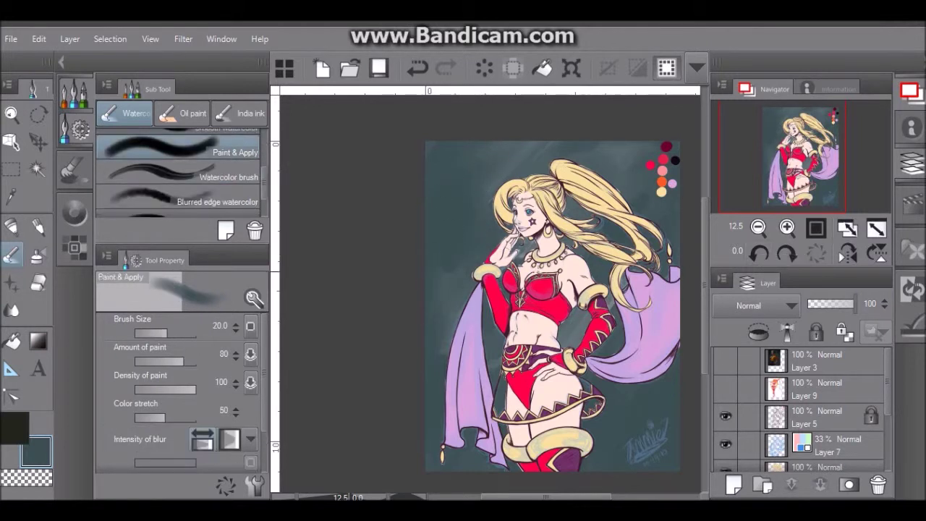
{"action": "left_click_drag", "start_coordinate": [440, 306], "coordinate": [452, 351]}
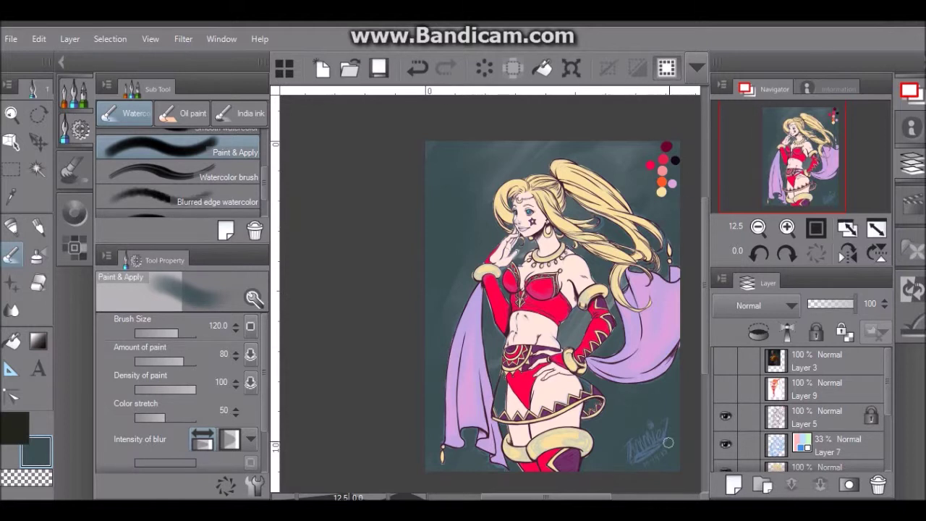
Step: Undo the first dark stroke and shade the background's upper corner near-black with the With enough water brush at size 150
{"action": "key", "text": "x"}
{"action": "mouse_move", "coordinate": [434, 145]}
{"action": "left_mouse_down"}
{"action": "mouse_move", "coordinate": [463, 156]}
{"action": "mouse_move", "coordinate": [436, 183]}
{"action": "mouse_move", "coordinate": [451, 141]}
{"action": "left_mouse_up"}
{"action": "key", "text": "ctrl+z"}
{"action": "key", "text": "."}
{"action": "key", "text": "."}
{"action": "key", "text": "x"}
{"action": "key", "text": "x"}
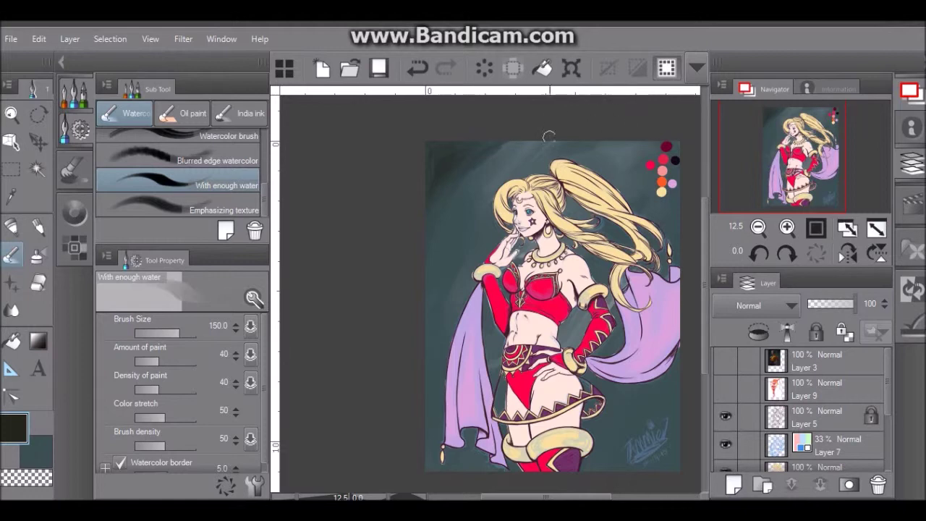
Step: Lighten the slate background colour and work it in with the Emphasizing texture brush at size 120
{"action": "key", "text": "x"}
{"action": "left_click", "coordinate": [74, 212]}
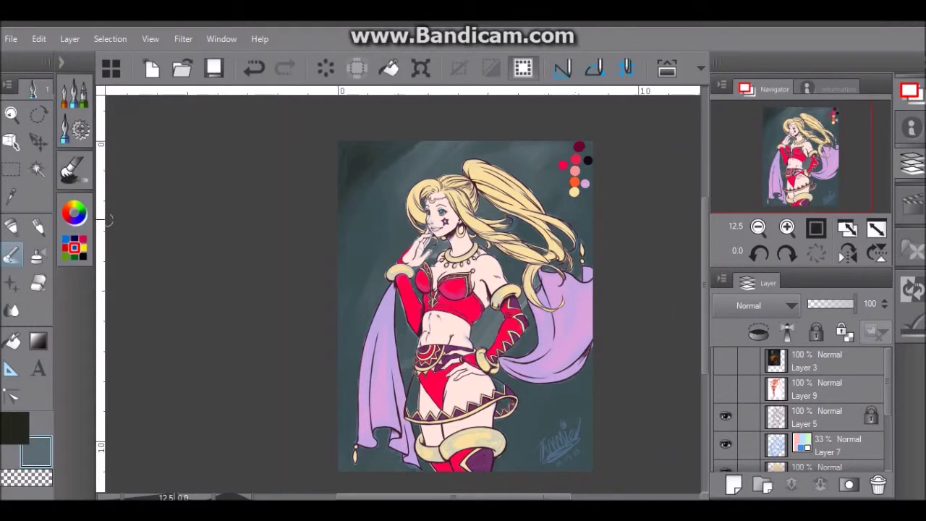
{"action": "left_click", "coordinate": [74, 93]}
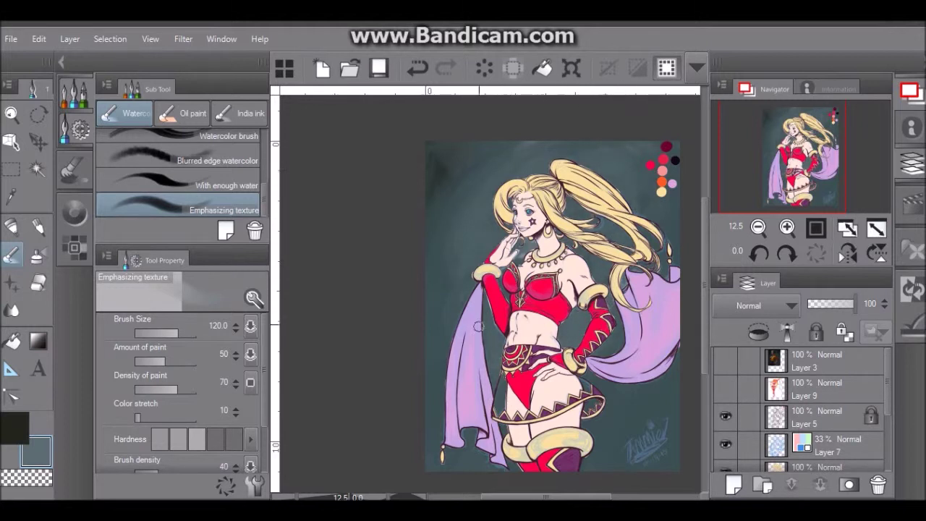
Step: Pick a more saturated teal and glaze it around the figure on a new layer above Layer 1 with Transparent watercolor
{"action": "left_click", "coordinate": [73, 212]}
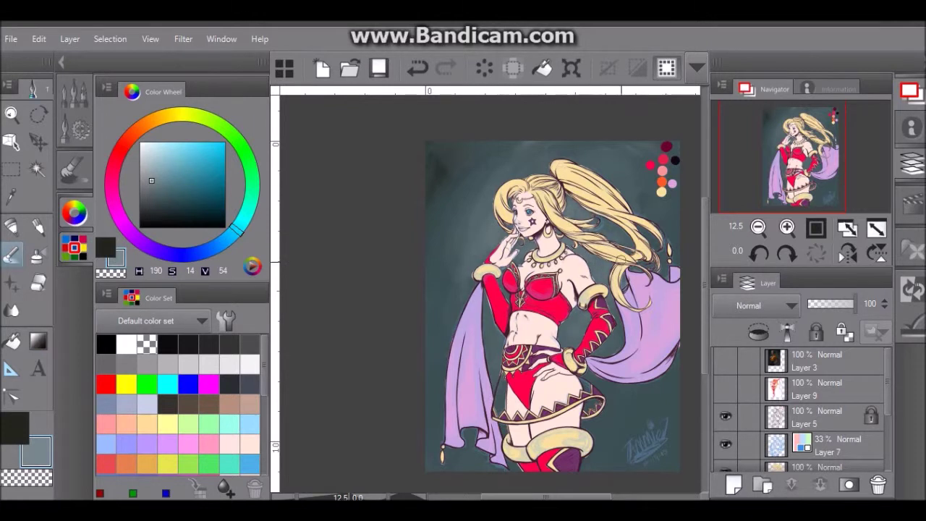
{"action": "mouse_move", "coordinate": [154, 176]}
{"action": "left_mouse_down"}
{"action": "mouse_move", "coordinate": [159, 160]}
{"action": "mouse_move", "coordinate": [172, 176]}
{"action": "left_mouse_up"}
{"action": "left_click", "coordinate": [74, 98]}
{"action": "scroll", "coordinate": [202, 170], "scroll_direction": "up", "scroll_amount": 5}
{"action": "left_click", "coordinate": [203, 168]}
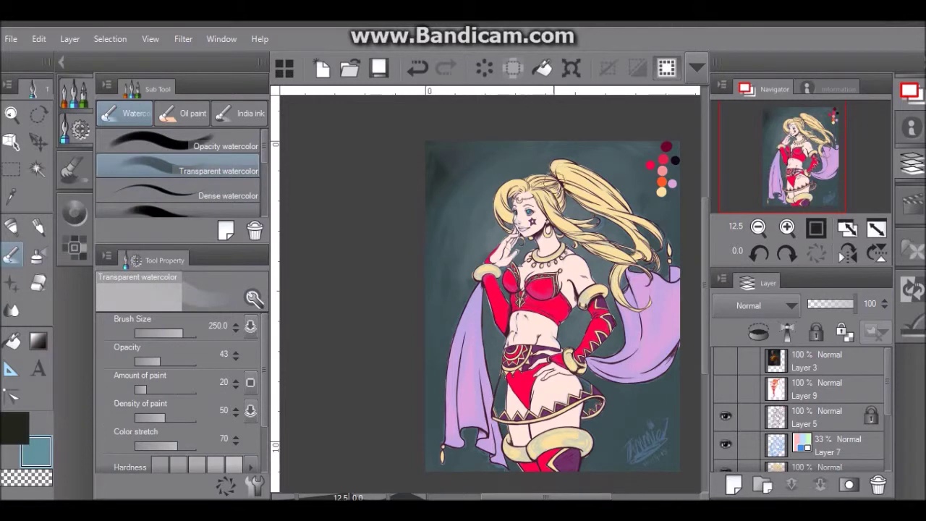
{"action": "left_click", "coordinate": [734, 485]}
{"action": "left_click_drag", "start_coordinate": [463, 233], "coordinate": [496, 190]}
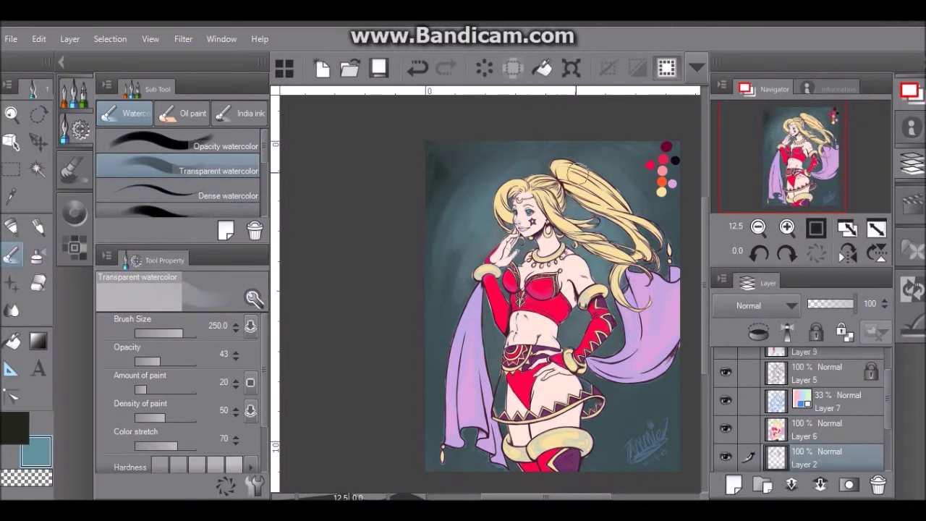
Step: Darken the background's lower corners and edges with near-black, finishing with the Blurred edge watercolor brush at size 120
{"action": "key", "text": "x"}
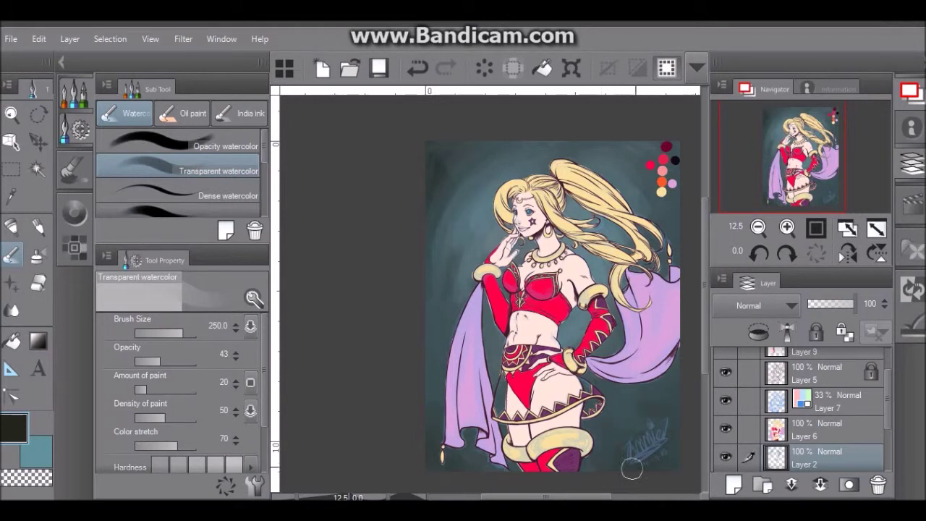
{"action": "scroll", "coordinate": [177, 174], "scroll_direction": "down", "scroll_amount": 2}
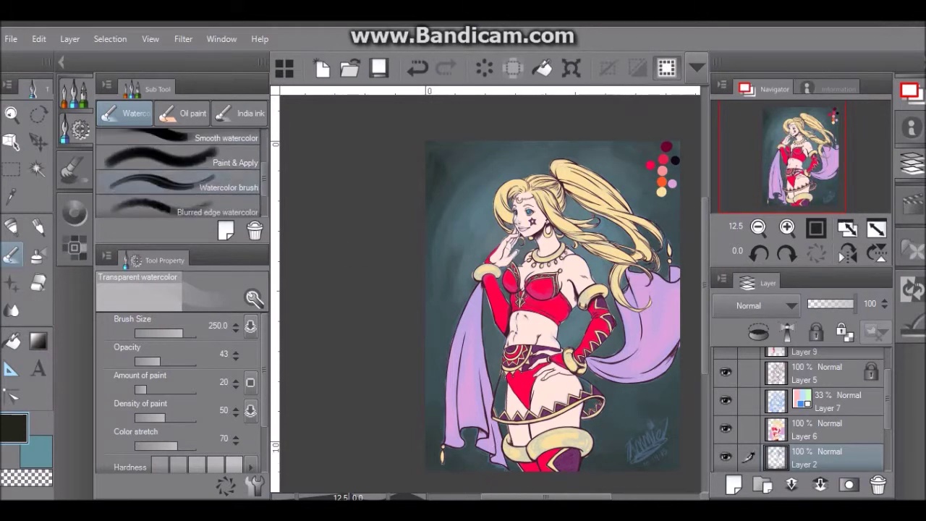
{"action": "left_click", "coordinate": [177, 182]}
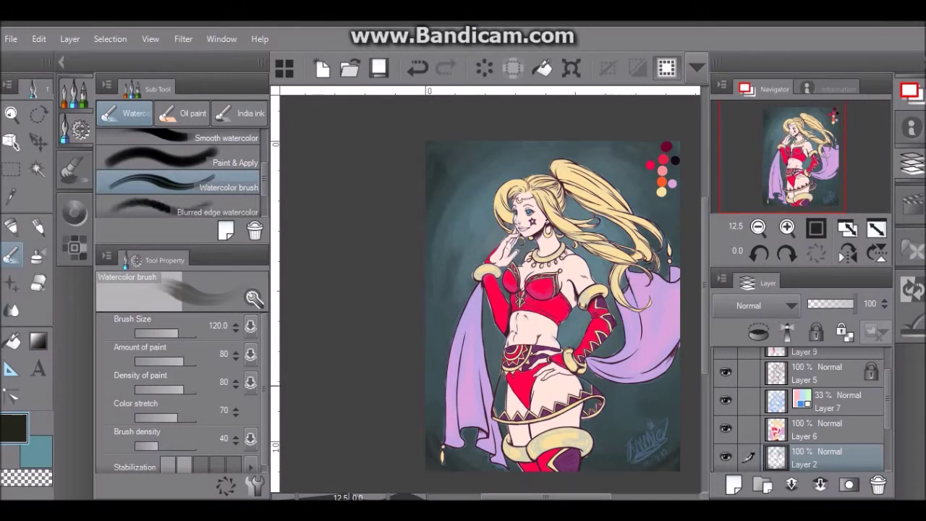
{"action": "left_click", "coordinate": [178, 161]}
{"action": "left_click", "coordinate": [181, 209]}
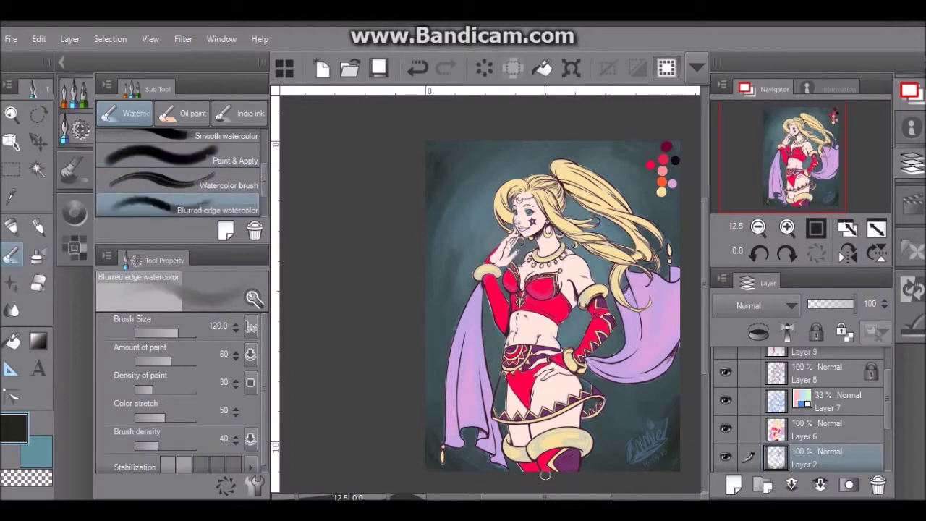
{"action": "key", "text": "alt+bracketleft"}
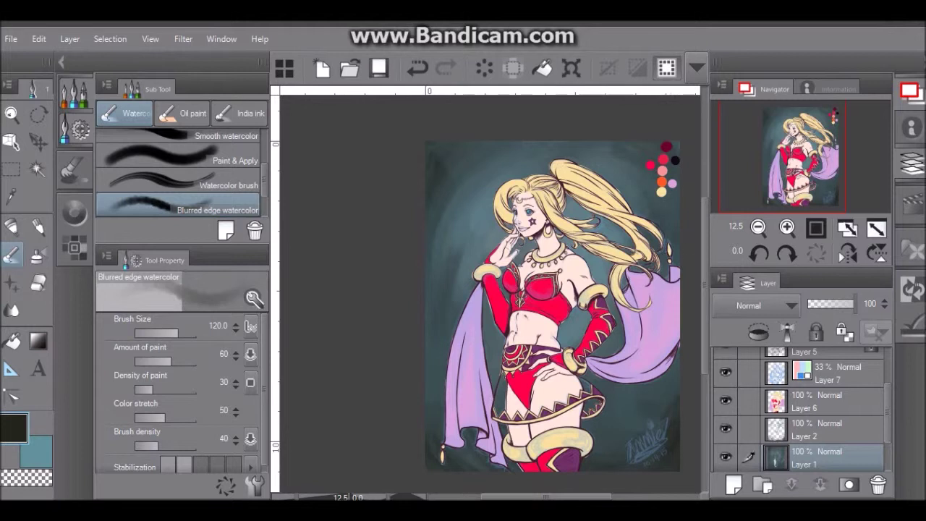
{"action": "key", "text": "alt+bracketright"}
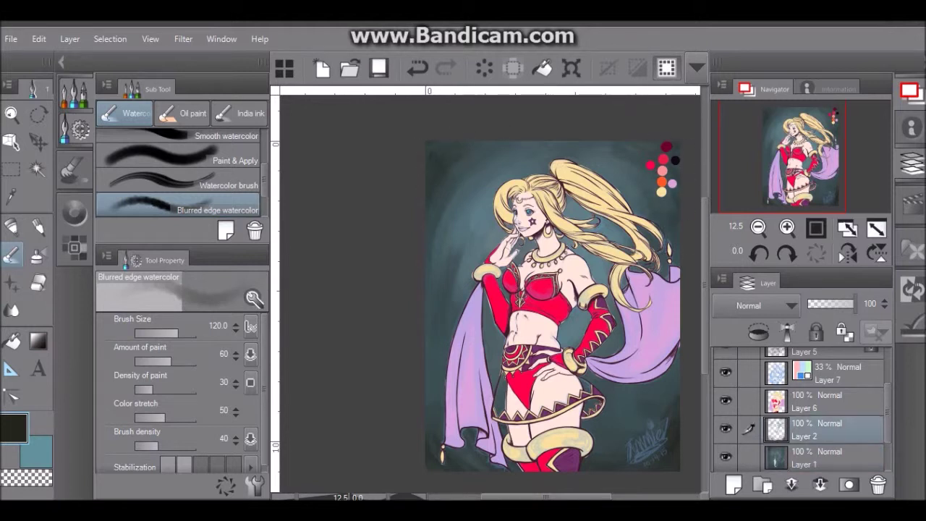
Step: Add teal on Layer 2 with Blurred edge watercolor at size 150, then Transparent watercolor with paint density 27 and color stretch 46
{"action": "key", "text": "x"}
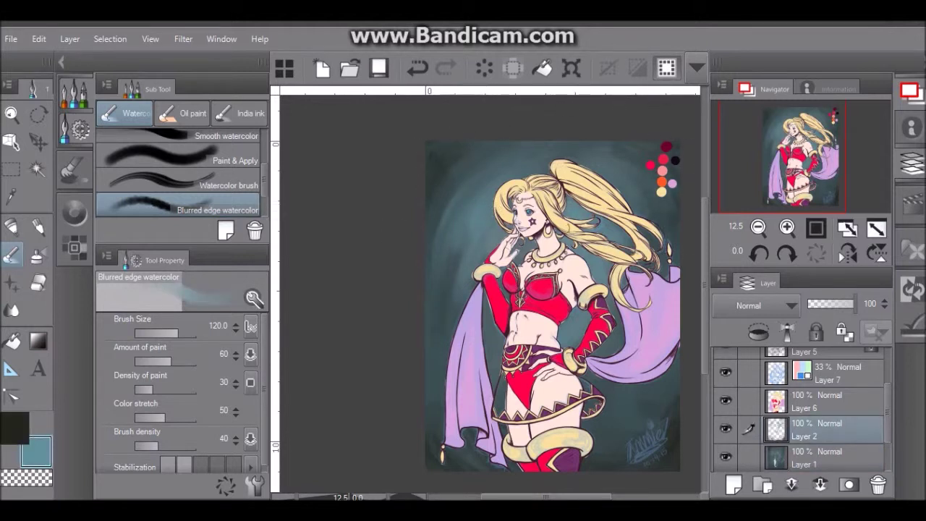
{"action": "key", "text": "bracketright"}
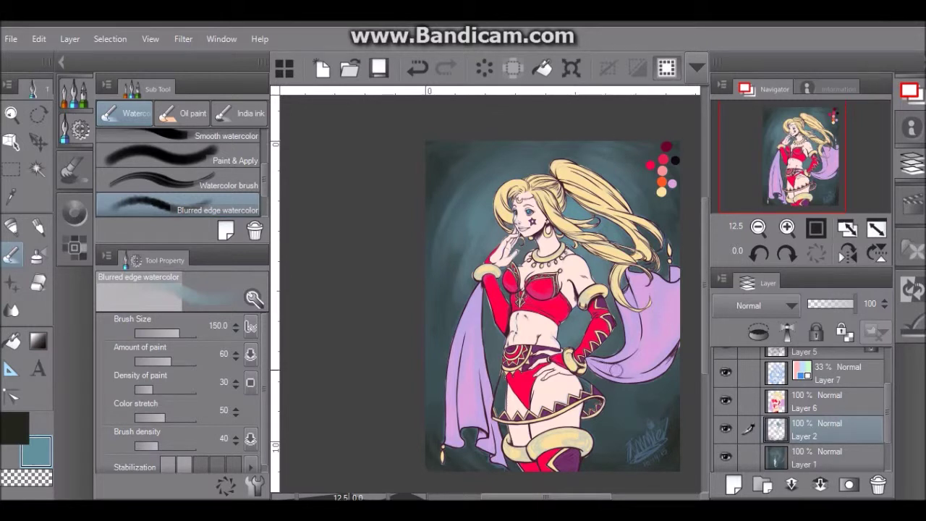
{"action": "key", "text": "comma"}
{"action": "key", "text": "comma"}
{"action": "key", "text": "comma"}
{"action": "key", "text": "comma"}
{"action": "key", "text": "comma"}
{"action": "mouse_move", "coordinate": [178, 446]}
{"action": "left_mouse_down"}
{"action": "mouse_move", "coordinate": [162, 446]}
{"action": "mouse_move", "coordinate": [150, 418]}
{"action": "left_mouse_up"}
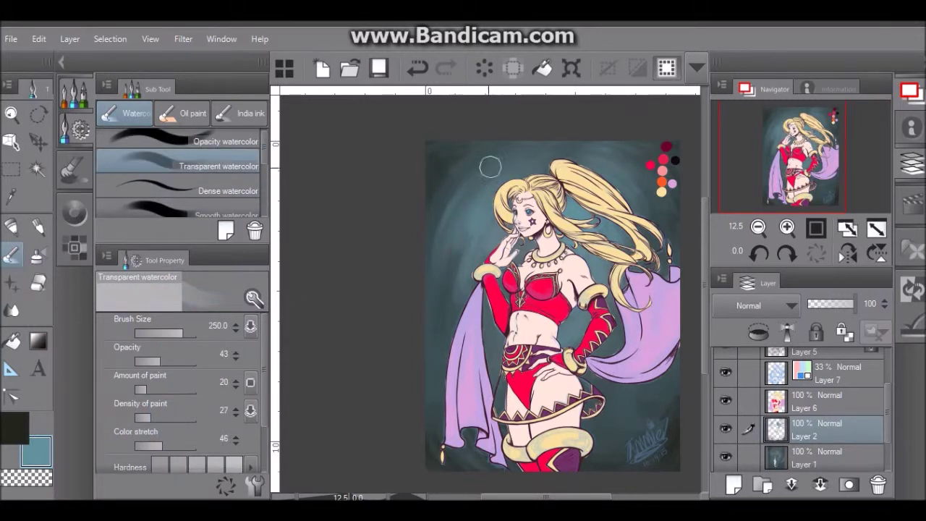
Step: Deepen the background darks, then lighten around the figure with pale teal (H 190, S 27, V 78) at color stretch 76
{"action": "key", "text": "x"}
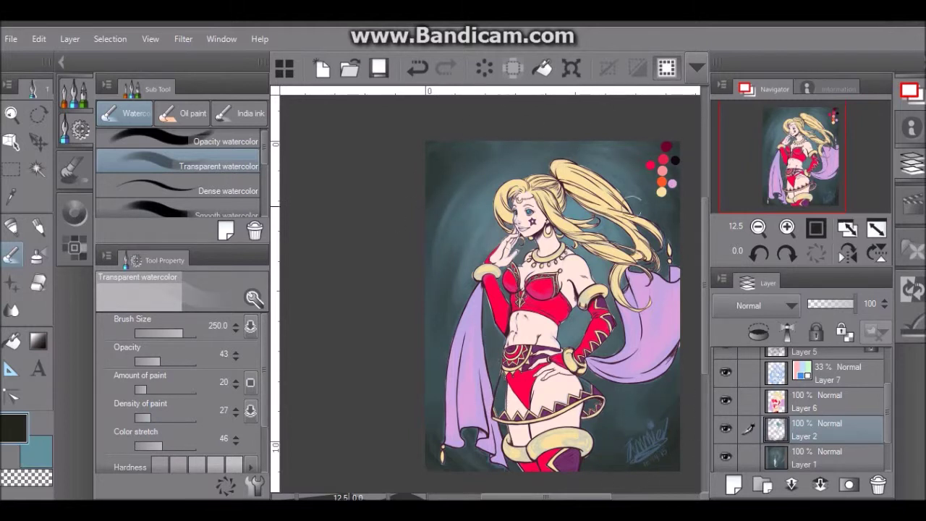
{"action": "left_click", "coordinate": [36, 453]}
{"action": "left_click", "coordinate": [72, 212]}
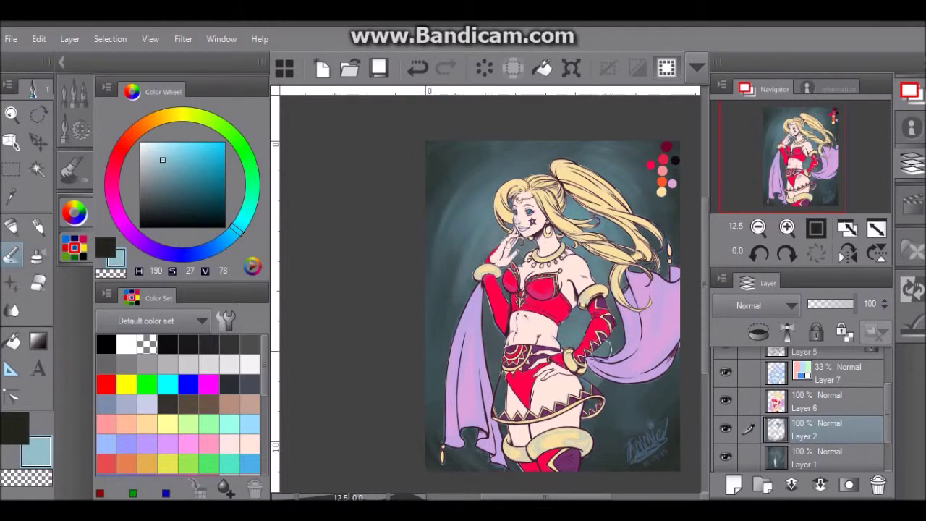
{"action": "left_click", "coordinate": [72, 93]}
{"action": "left_click", "coordinate": [180, 446]}
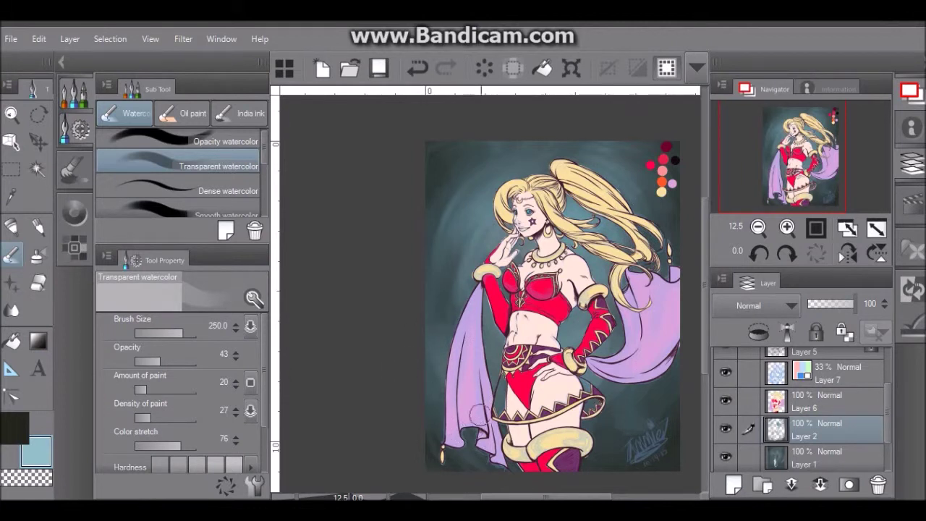
Step: Set the colour to golden brown (H 40, S 62, V 54) and brush warm streaks into the background
{"action": "left_click", "coordinate": [61, 63]}
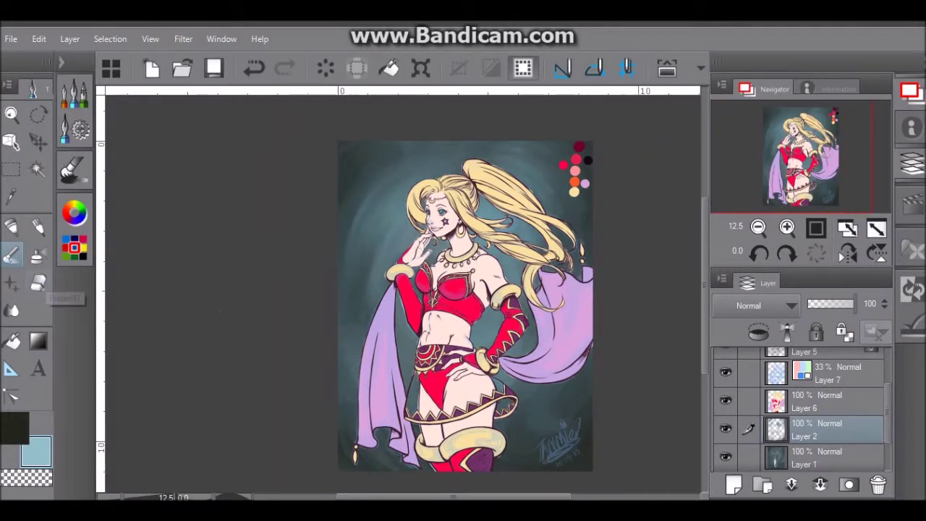
{"action": "left_click", "coordinate": [74, 212]}
{"action": "left_click", "coordinate": [155, 118]}
{"action": "left_click", "coordinate": [195, 182]}
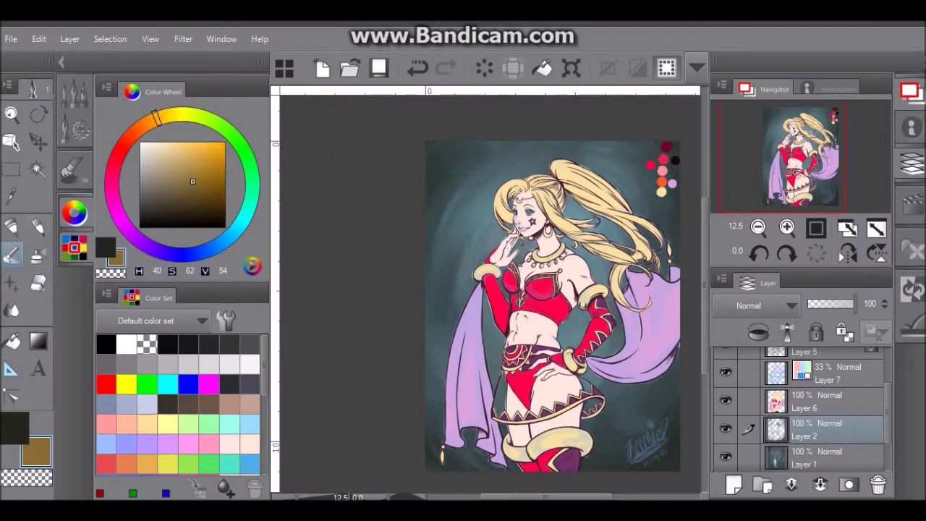
{"action": "left_click", "coordinate": [74, 95]}
{"action": "left_click", "coordinate": [196, 186]}
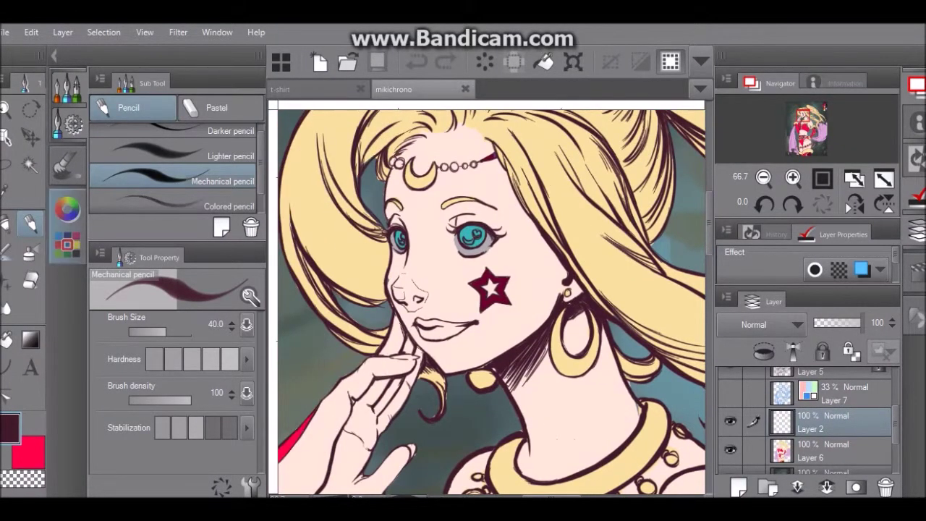
Step: Set the main colour to salmon (H 11, S 45, V 85) and activate the watercolor brush with the rose secondary colour
{"action": "left_click", "coordinate": [67, 210]}
{"action": "left_click", "coordinate": [172, 149]}
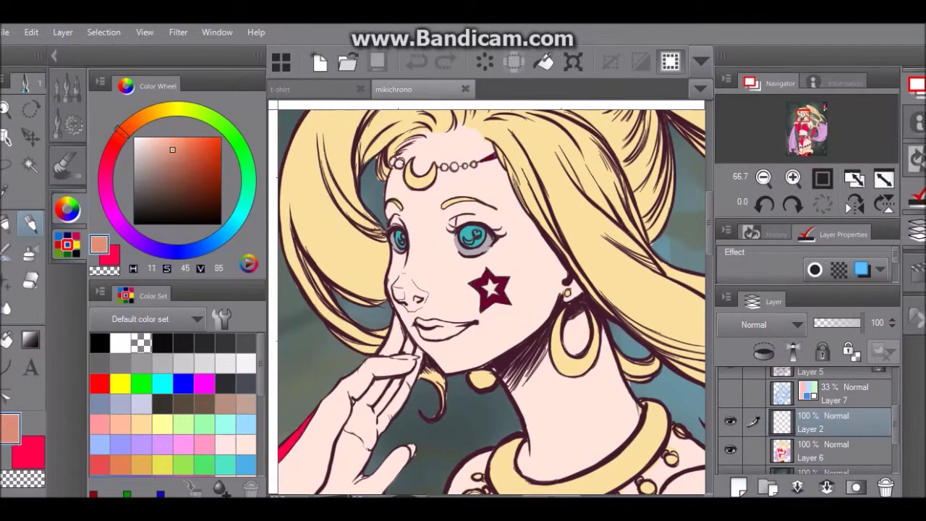
{"action": "key", "text": "x"}
{"action": "key", "text": "b"}
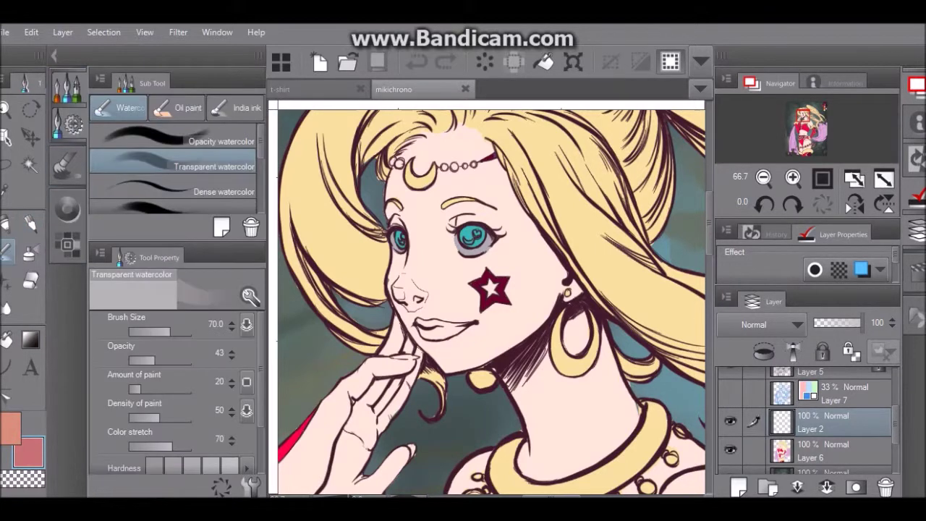
Step: Reduce the Transparent watercolor brush to size 17 and start shading the nearer eye's upper lid in rose with Dense watercolor at size 12
{"action": "key", "text": "bracketleft"}
{"action": "key", "text": "bracketleft"}
{"action": "key", "text": "bracketleft"}
{"action": "key", "text": "bracketleft"}
{"action": "key", "text": "bracketleft"}
{"action": "key", "text": "bracketleft"}
{"action": "key", "text": "bracketleft"}
{"action": "key", "text": "bracketleft"}
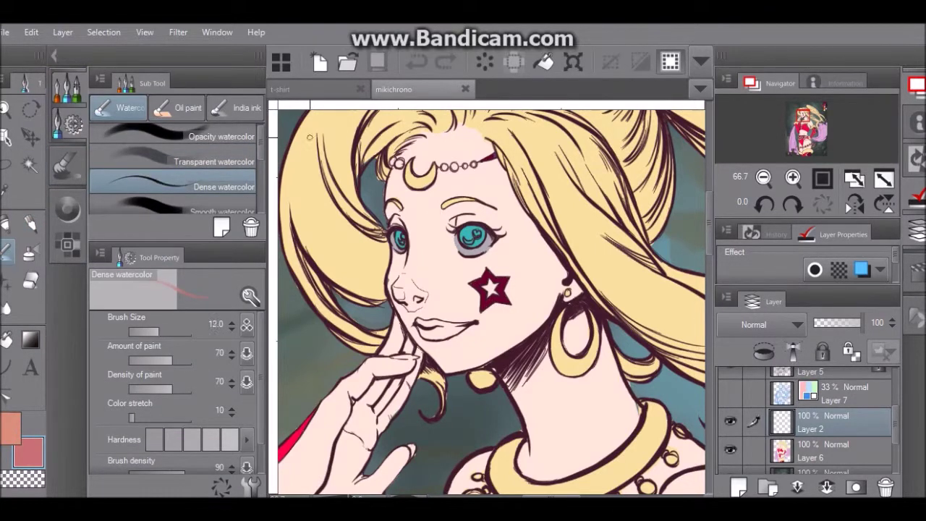
{"action": "left_click_drag", "start_coordinate": [456, 225], "coordinate": [458, 217]}
Step: Deepen the rose shading on the upper eyelids with Dense watercolor at size 10 and Paint & Apply at size 12
{"action": "key", "text": "comma"}
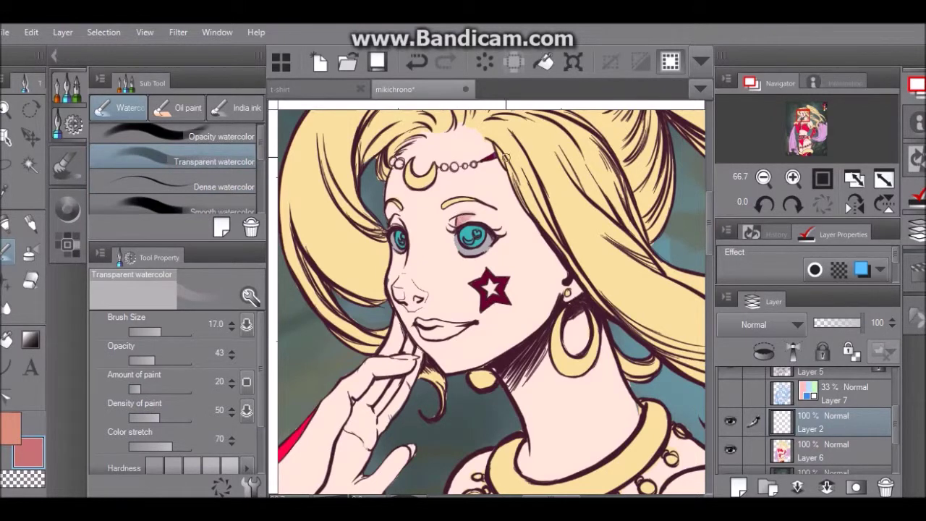
{"action": "key", "text": "period"}
{"action": "key", "text": "period"}
{"action": "key", "text": "period"}
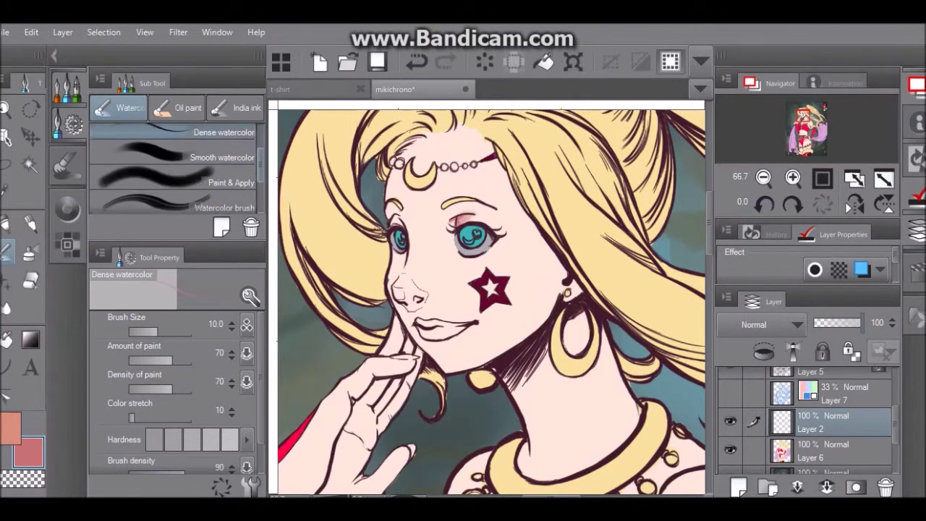
{"action": "key", "text": "bracketleft"}
{"action": "key", "text": "bracketleft"}
{"action": "left_click_drag", "start_coordinate": [467, 223], "coordinate": [488, 229]}
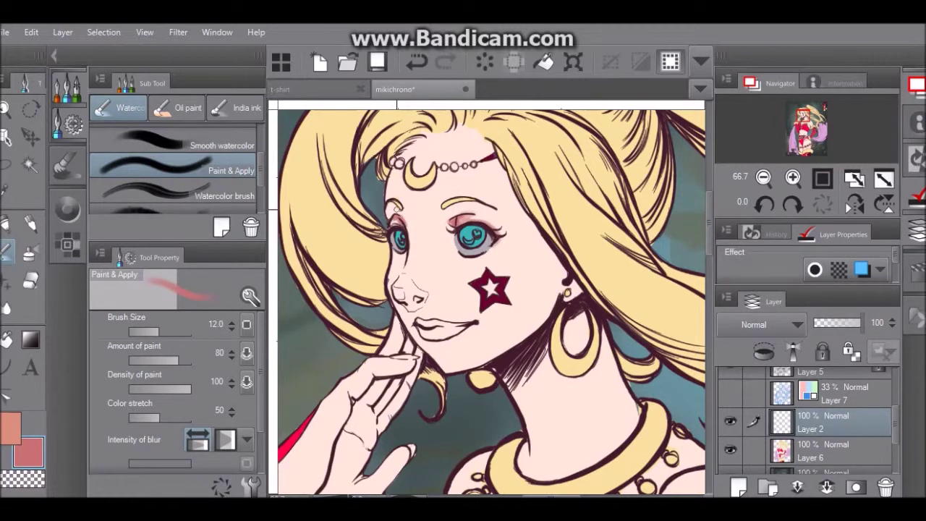
Step: Shade the nose, lips and chin with Paint & Apply at size 12, then the hairline side of the face with Transparent watercolor at 17
{"action": "left_click_drag", "start_coordinate": [395, 278], "coordinate": [389, 288]}
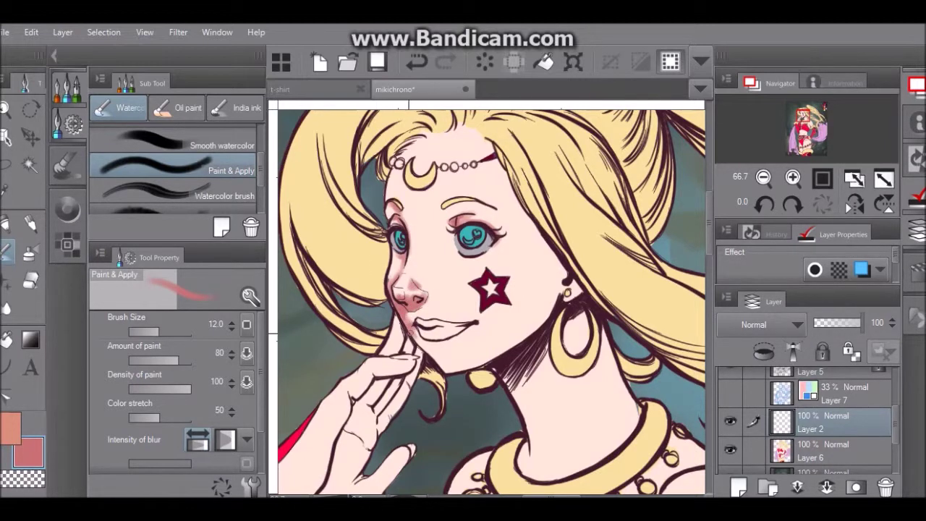
{"action": "left_click_drag", "start_coordinate": [450, 353], "coordinate": [453, 372]}
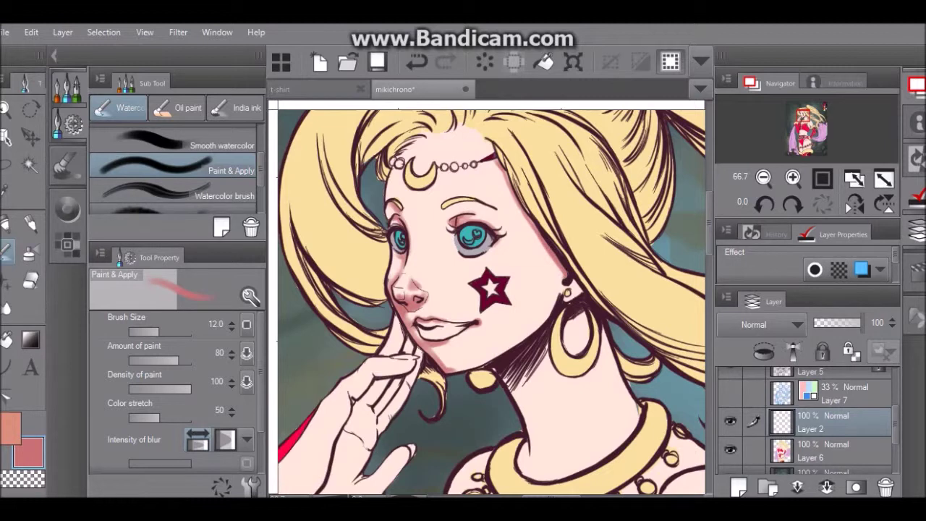
{"action": "scroll", "coordinate": [173, 166], "scroll_direction": "up", "scroll_amount": 2}
{"action": "left_click", "coordinate": [174, 141]}
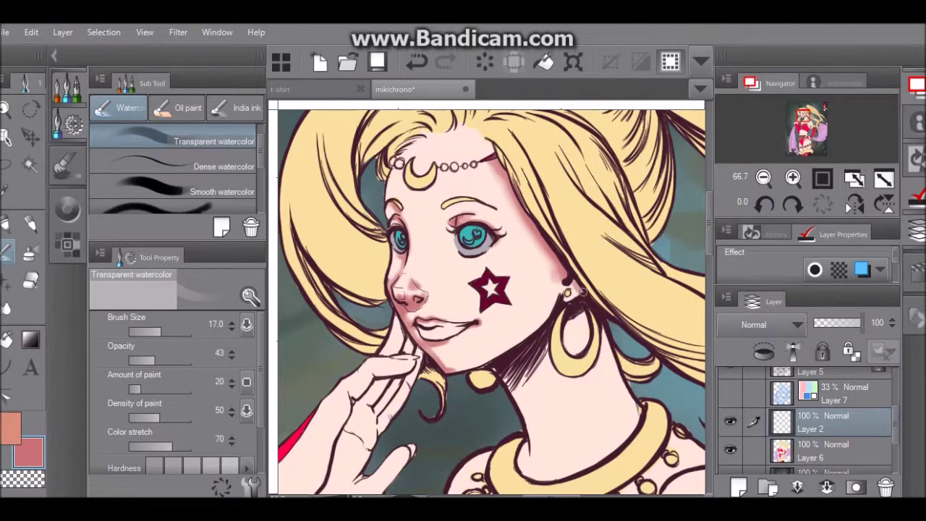
Step: Shade the side of the neck beneath the jaw in rose, alternating Dense watercolor at size 10 and Transparent watercolor at size 17
{"action": "left_click", "coordinate": [174, 166]}
{"action": "left_click_drag", "start_coordinate": [519, 358], "coordinate": [525, 424]}
{"action": "left_click", "coordinate": [210, 136]}
{"action": "left_click_drag", "start_coordinate": [534, 368], "coordinate": [525, 426]}
{"action": "left_click", "coordinate": [217, 187]}
{"action": "left_click", "coordinate": [173, 167]}
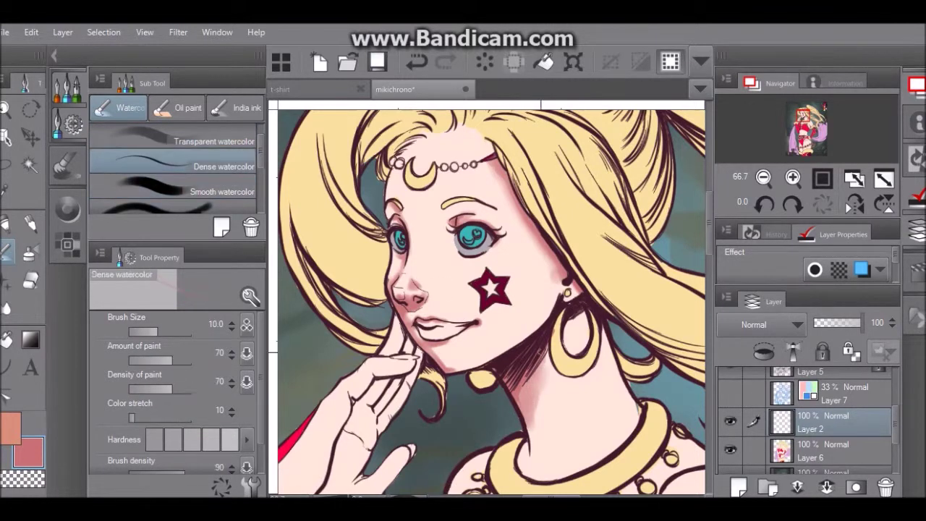
Step: Shade the chin with Smooth watercolor at size 17 and add shadows under the forehead chain with Dense watercolor at size 10
{"action": "left_click", "coordinate": [217, 191]}
{"action": "left_click_drag", "start_coordinate": [461, 335], "coordinate": [446, 365]}
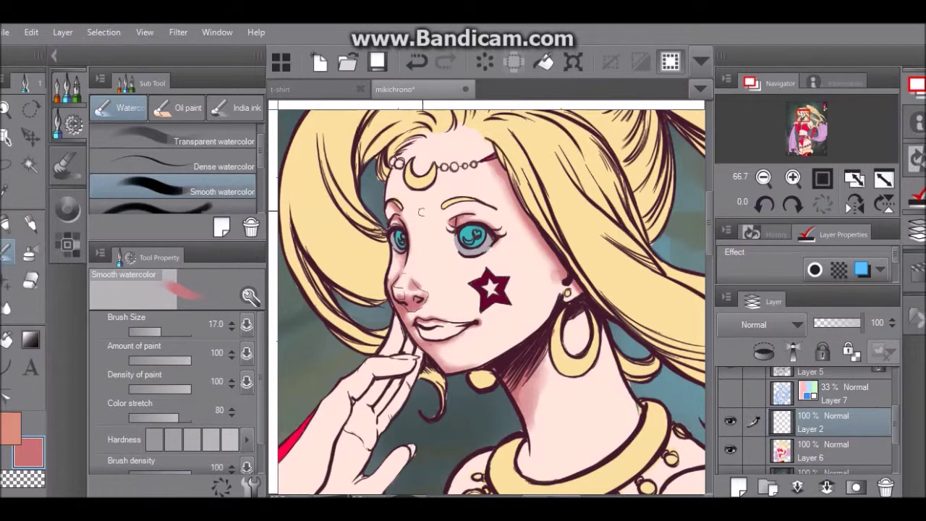
{"action": "left_click", "coordinate": [202, 167]}
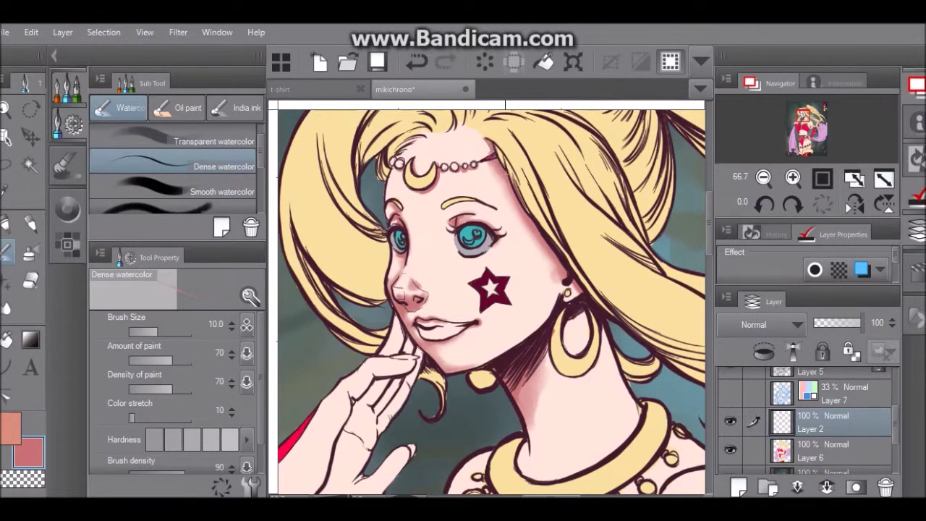
Step: Shade the neck inside and around the hoop earring with the Watercolor brush at size 15
{"action": "scroll", "coordinate": [174, 166], "scroll_direction": "down", "scroll_amount": 3}
{"action": "left_click", "coordinate": [174, 177]}
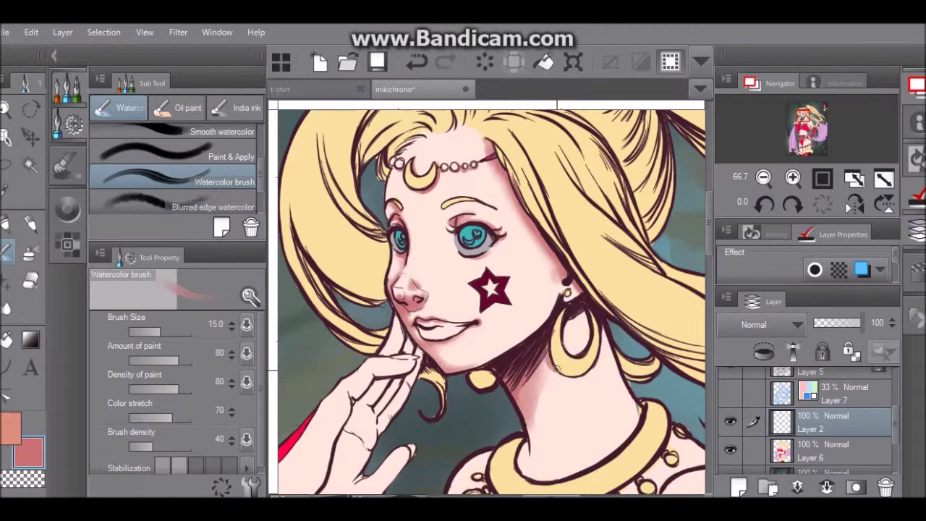
{"action": "mouse_move", "coordinate": [600, 348]}
{"action": "left_mouse_down"}
{"action": "mouse_move", "coordinate": [558, 373]}
{"action": "mouse_move", "coordinate": [583, 373]}
{"action": "left_mouse_up"}
{"action": "left_click_drag", "start_coordinate": [578, 308], "coordinate": [573, 355]}
Step: Paint rose shadows under the gold collar and its hanging beads with Dense watercolor at size 10
{"action": "scroll", "coordinate": [673, 267], "scroll_direction": "down", "scroll_amount": 3}
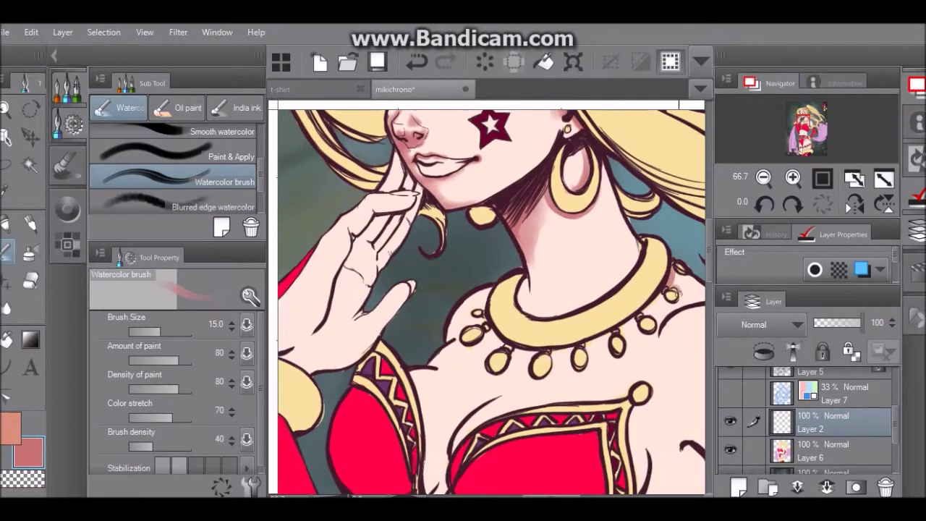
{"action": "key", "text": "comma"}
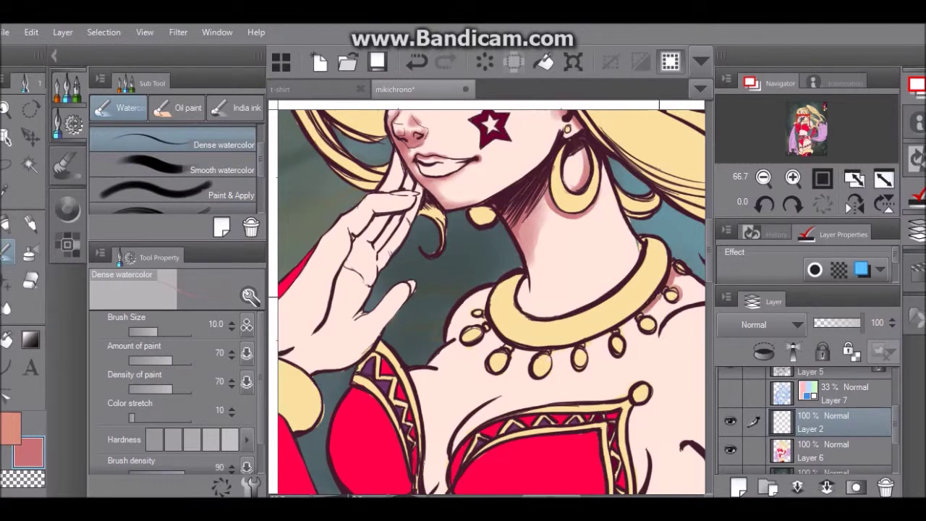
{"action": "mouse_move", "coordinate": [631, 322]}
{"action": "left_mouse_down"}
{"action": "mouse_move", "coordinate": [623, 349]}
{"action": "mouse_move", "coordinate": [583, 369]}
{"action": "mouse_move", "coordinate": [572, 346]}
{"action": "left_mouse_up"}
{"action": "left_click_drag", "start_coordinate": [517, 354], "coordinate": [535, 350]}
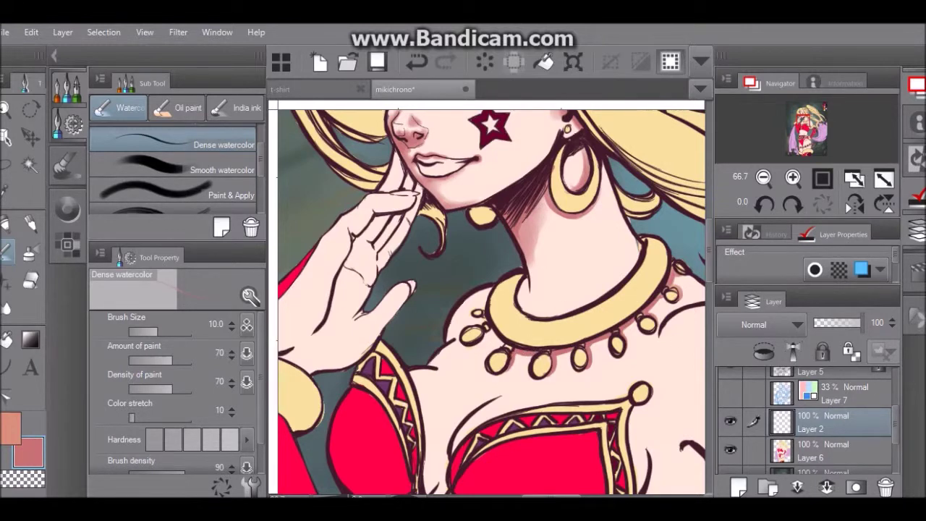
{"action": "scroll", "coordinate": [552, 319], "scroll_direction": "right", "scroll_amount": 3}
{"action": "left_click_drag", "start_coordinate": [577, 310], "coordinate": [605, 298]}
Step: Soften the shadows under the collar with Smooth watercolor at size 17 and sharpen those beside the beads with Dense watercolor
{"action": "left_click", "coordinate": [190, 167]}
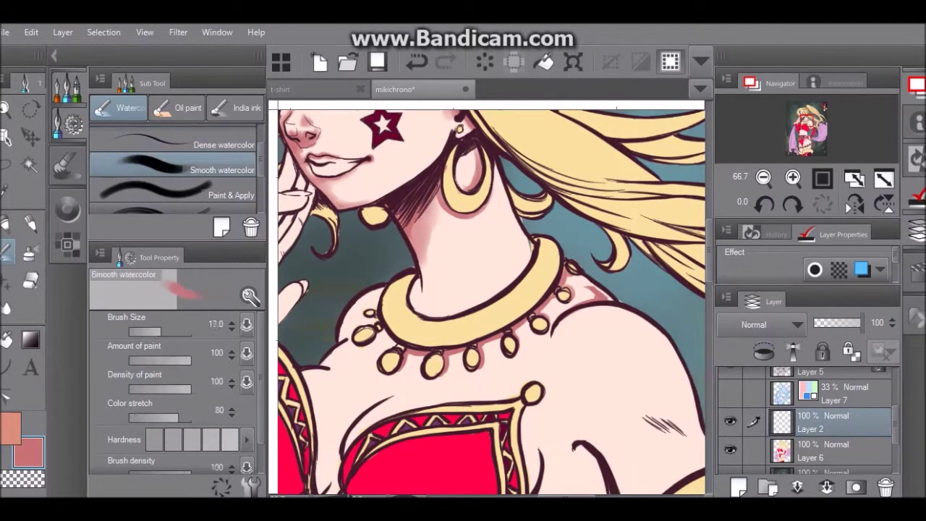
{"action": "mouse_move", "coordinate": [597, 296]}
{"action": "left_mouse_down"}
{"action": "mouse_move", "coordinate": [575, 305]}
{"action": "mouse_move", "coordinate": [581, 277]}
{"action": "mouse_move", "coordinate": [517, 342]}
{"action": "mouse_move", "coordinate": [484, 356]}
{"action": "left_mouse_up"}
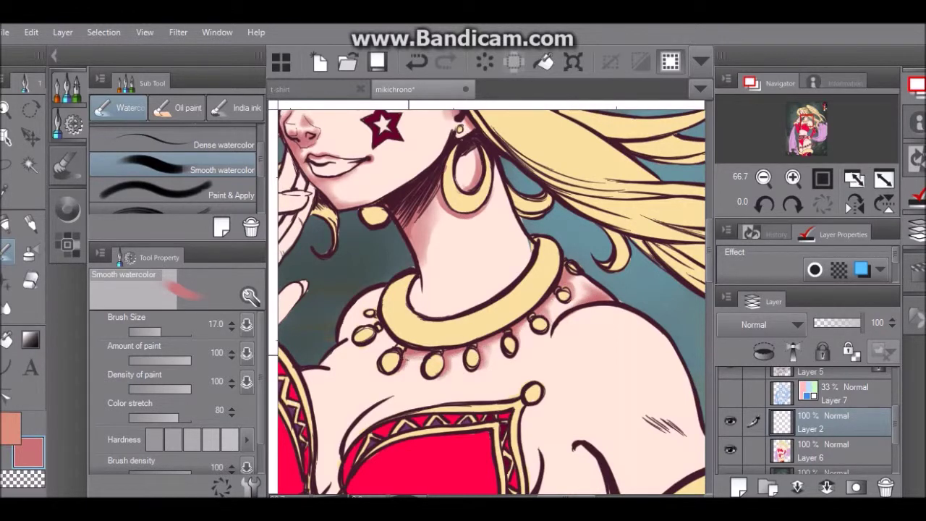
{"action": "key", "text": "comma"}
{"action": "left_click_drag", "start_coordinate": [459, 352], "coordinate": [441, 367]}
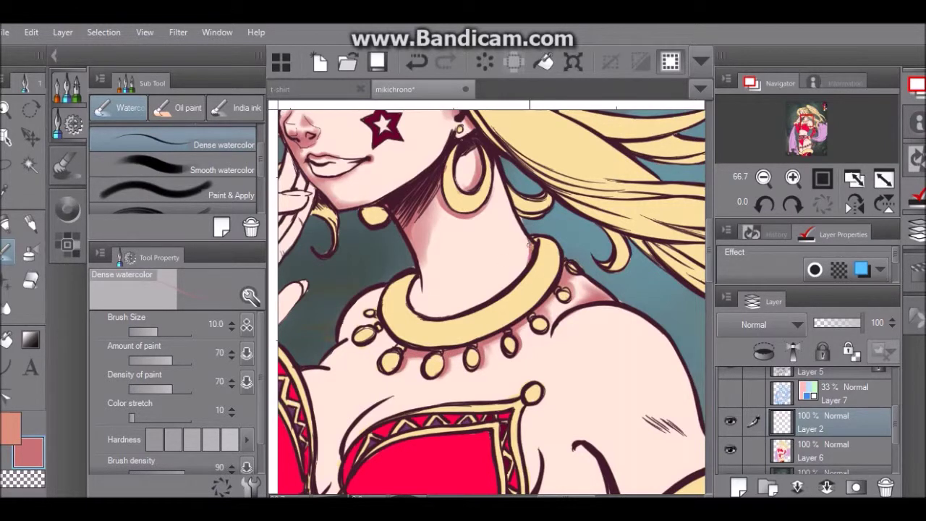
Step: Shade both edges of the neck just above the collar, alternating Dense watercolor at size 10 and Smooth watercolor at size 17
{"action": "key", "text": "period"}
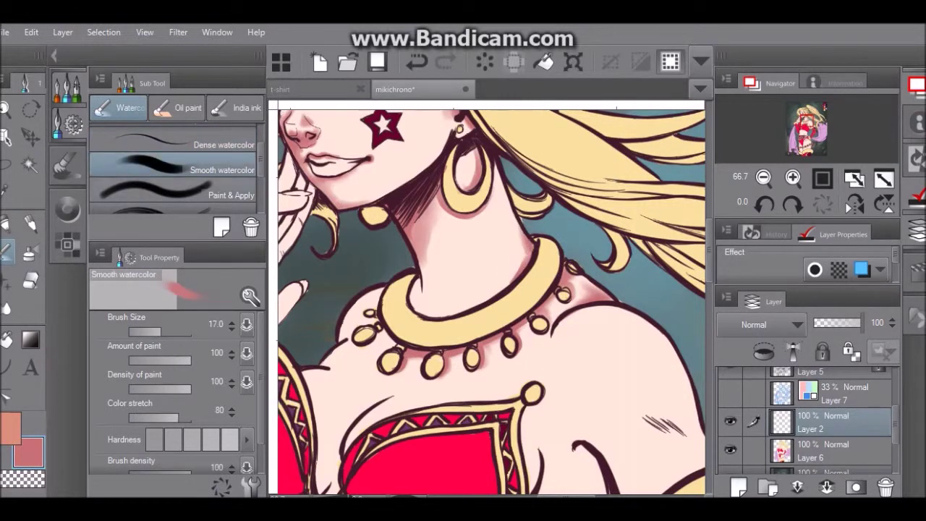
{"action": "key", "text": "comma"}
{"action": "key", "text": "period"}
{"action": "key", "text": "comma"}
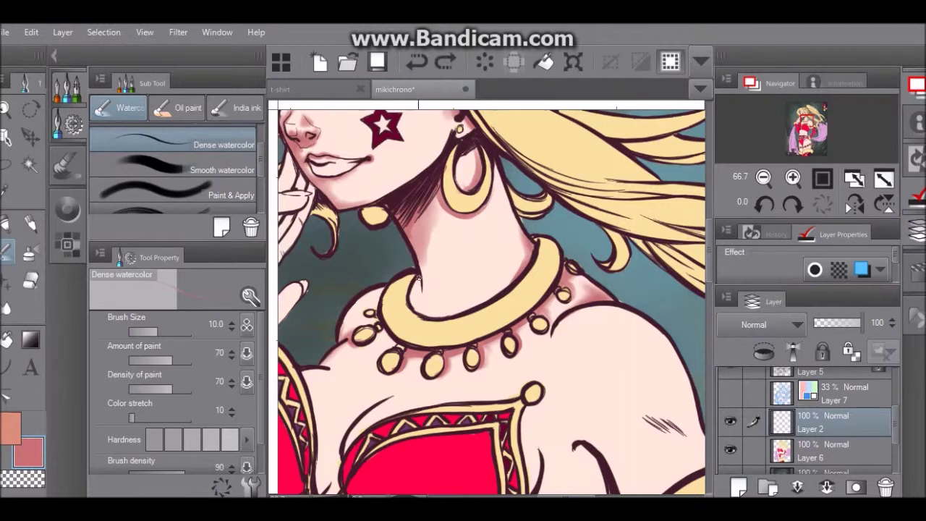
{"action": "left_click", "coordinate": [217, 166]}
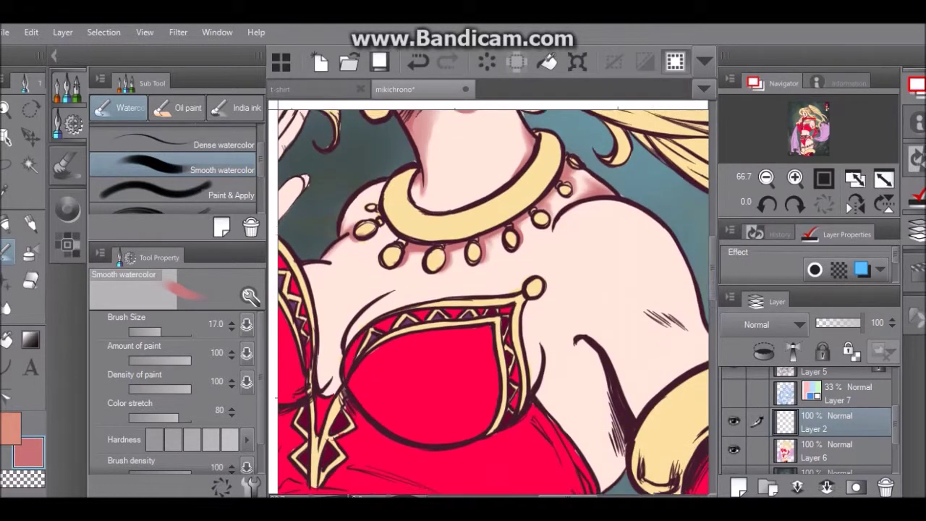
Step: Shade the shoulder and underarm with Transparent watercolor at size 25, paint density 37 and color stretch 56
{"action": "scroll", "coordinate": [174, 167], "scroll_direction": "up", "scroll_amount": 2}
{"action": "left_click", "coordinate": [210, 142]}
{"action": "mouse_move", "coordinate": [621, 295]}
{"action": "left_mouse_down"}
{"action": "mouse_move", "coordinate": [657, 314]}
{"action": "mouse_move", "coordinate": [693, 323]}
{"action": "left_mouse_up"}
{"action": "mouse_move", "coordinate": [568, 341]}
{"action": "left_mouse_down"}
{"action": "mouse_move", "coordinate": [615, 391]}
{"action": "mouse_move", "coordinate": [608, 477]}
{"action": "mouse_move", "coordinate": [593, 471]}
{"action": "mouse_move", "coordinate": [608, 485]}
{"action": "left_mouse_up"}
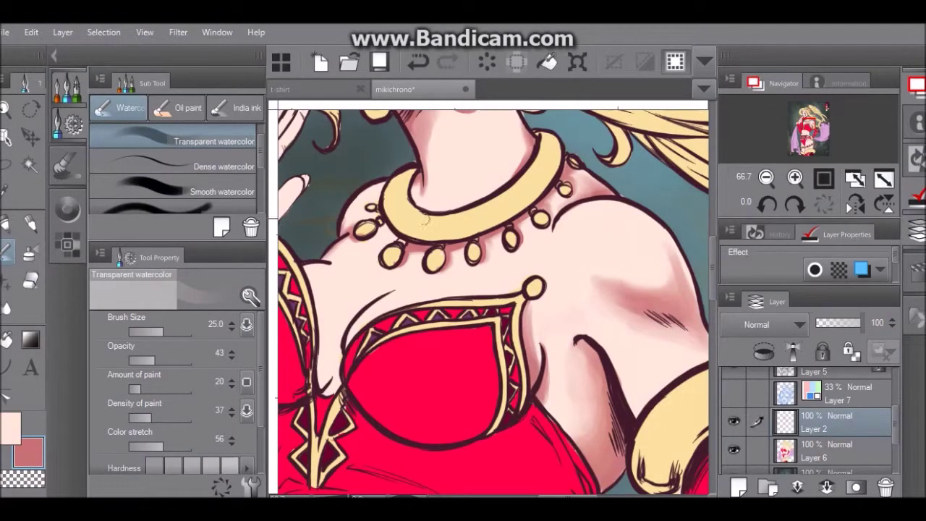
Step: Shade the cleavage with Dense watercolor and blend it with pale skin colour using Transparent watercolor at size 25
{"action": "left_click", "coordinate": [173, 166]}
{"action": "mouse_move", "coordinate": [339, 359]}
{"action": "left_mouse_down"}
{"action": "mouse_move", "coordinate": [320, 387]}
{"action": "mouse_move", "coordinate": [326, 378]}
{"action": "left_mouse_up"}
{"action": "left_click", "coordinate": [174, 141]}
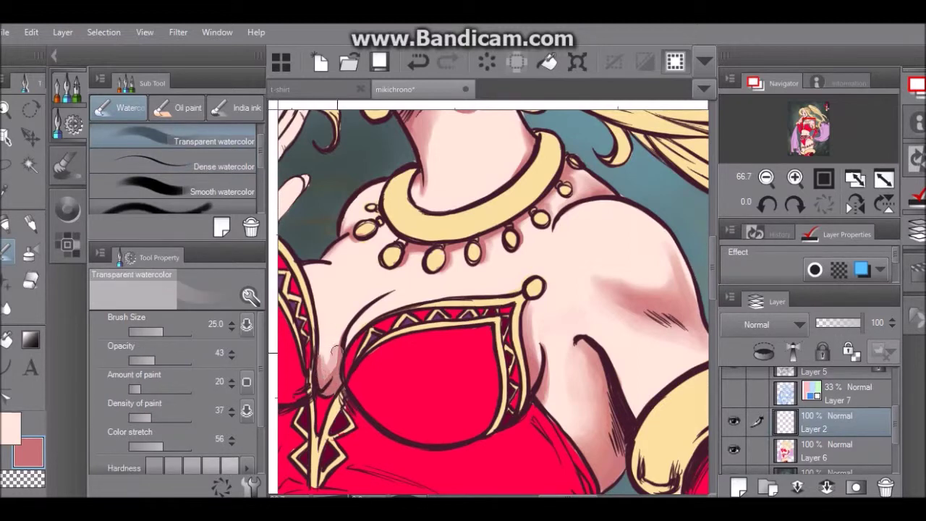
{"action": "key", "text": "x"}
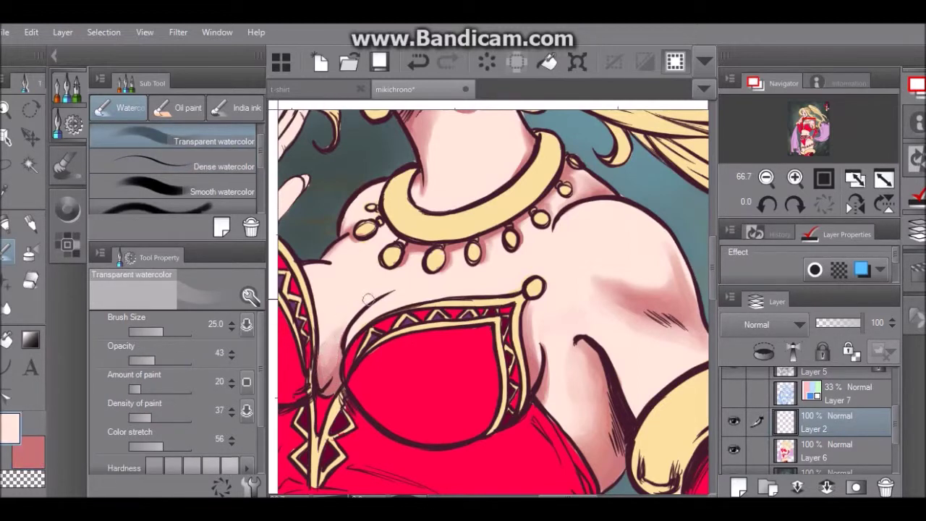
Step: Shade the collarbone and the upper chest along the neckline with Transparent watercolor, alternating rose and pale skin colour
{"action": "key", "text": "x"}
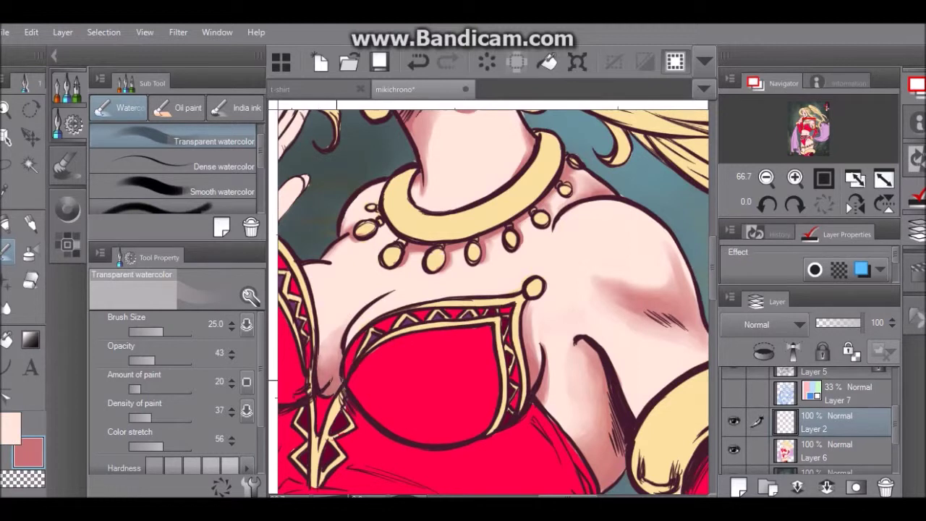
{"action": "key", "text": "x"}
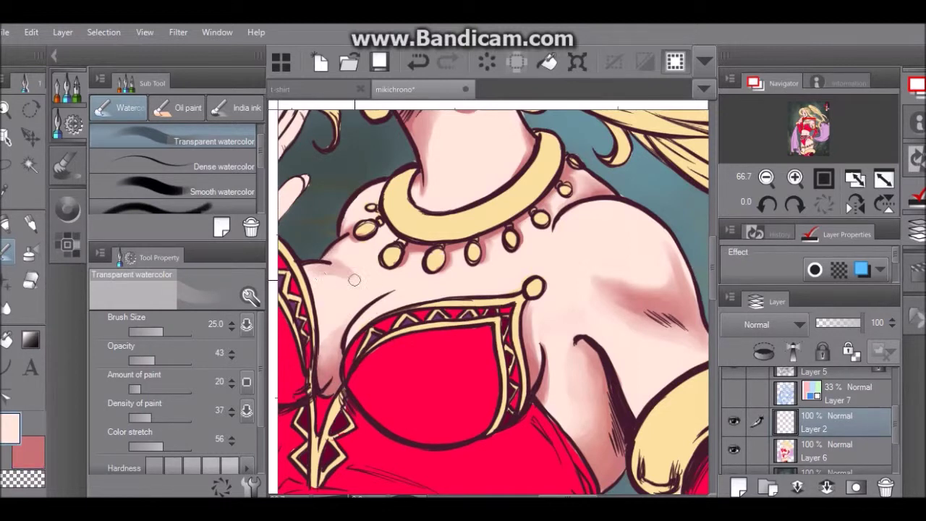
{"action": "left_click_drag", "start_coordinate": [346, 341], "coordinate": [395, 293]}
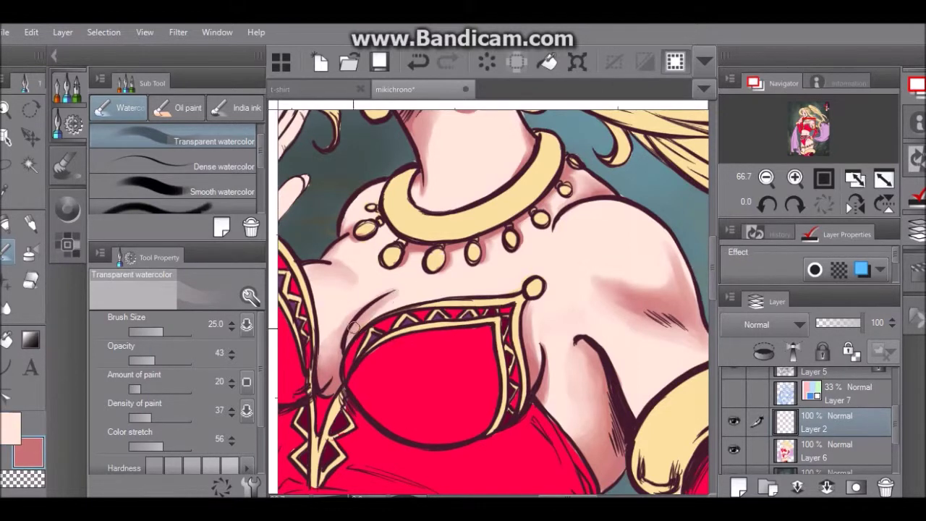
{"action": "key", "text": "x"}
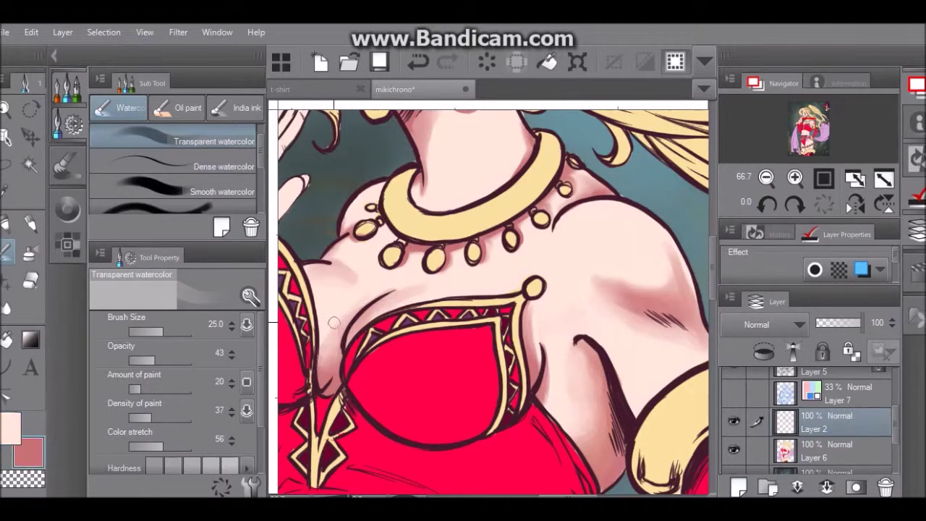
{"action": "left_click_drag", "start_coordinate": [331, 321], "coordinate": [322, 351]}
Step: Shade the side of the chest, underarm and upper arm above the armlet, finishing with Smooth watercolor at size 30, paint density 49
{"action": "left_click_drag", "start_coordinate": [534, 358], "coordinate": [531, 326]}
{"action": "left_click_drag", "start_coordinate": [590, 346], "coordinate": [644, 409]}
{"action": "key", "text": "period"}
{"action": "left_click_drag", "start_coordinate": [637, 370], "coordinate": [648, 397]}
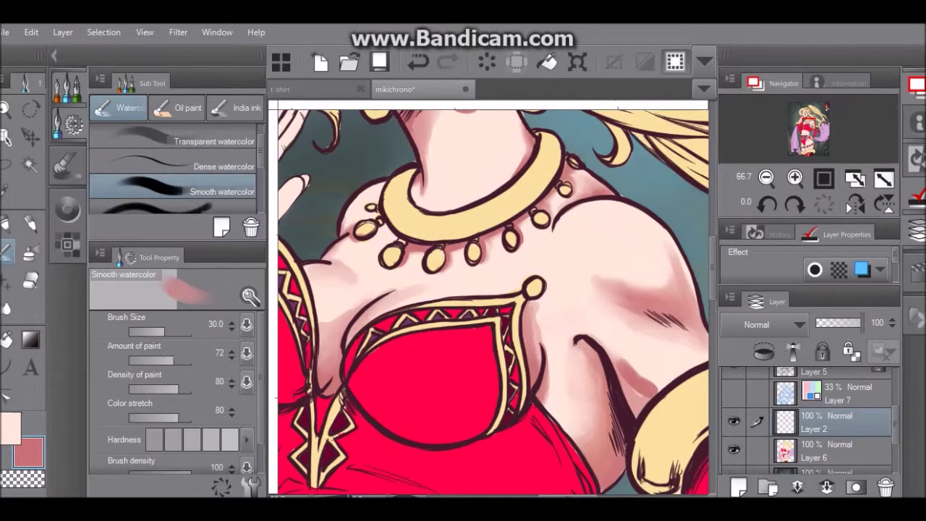
{"action": "key", "text": "ctrl+z"}
{"action": "left_click_drag", "start_coordinate": [179, 388], "coordinate": [153, 388]}
{"action": "mouse_move", "coordinate": [655, 398]}
{"action": "left_mouse_down"}
{"action": "mouse_move", "coordinate": [619, 366]}
{"action": "mouse_move", "coordinate": [640, 391]}
{"action": "left_mouse_up"}
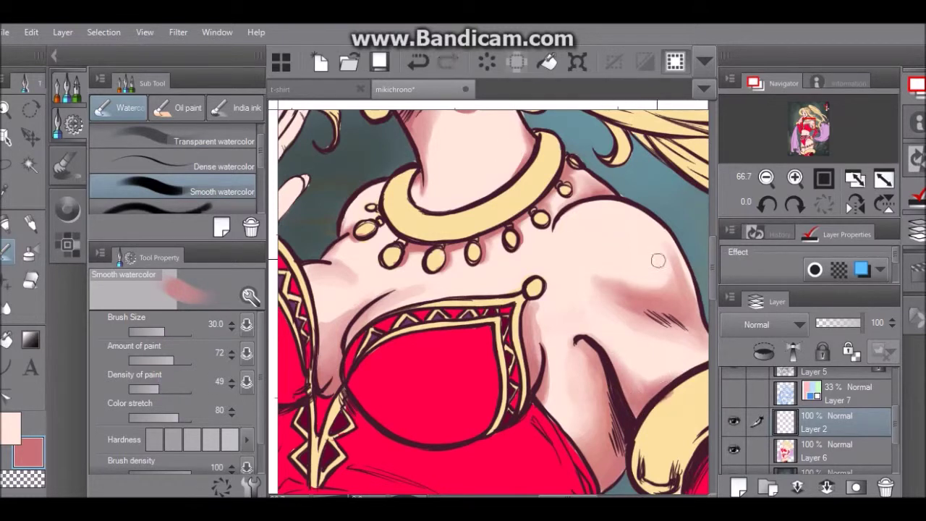
{"action": "left_click_drag", "start_coordinate": [607, 463], "coordinate": [612, 448]}
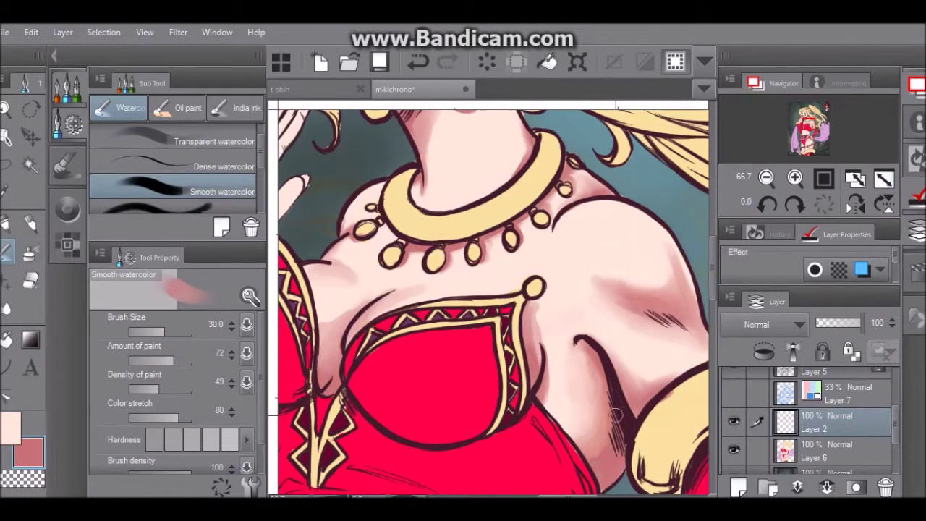
Step: Blend the upper chest shading beside the neckline with pale skin colour and switch back to rose
{"action": "key", "text": "x"}
{"action": "left_click_drag", "start_coordinate": [342, 323], "coordinate": [351, 301]}
{"action": "left_click_drag", "start_coordinate": [340, 174], "coordinate": [470, 192]}
{"action": "key", "text": "x"}
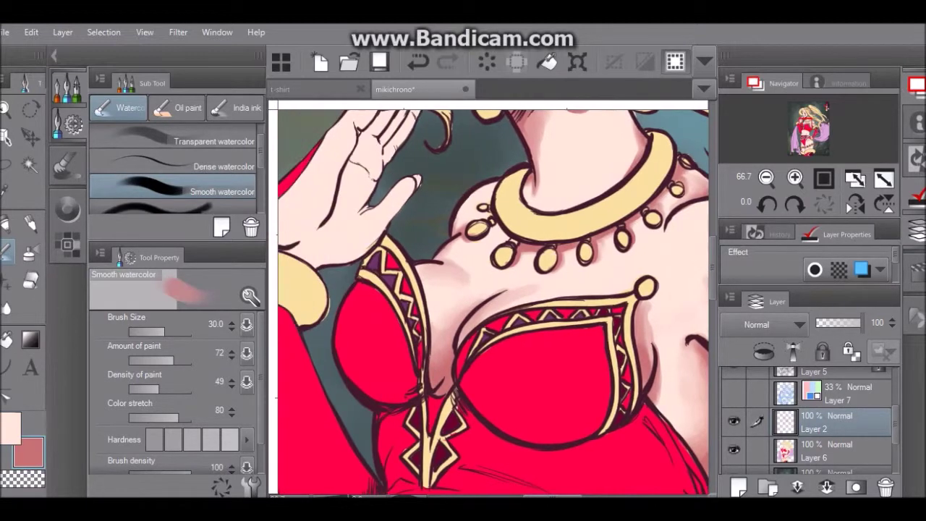
Step: Shade the raised hand's wrist and palm with Smooth watercolor at size 30 and Transparent watercolor at size 25, blending with pale skin colour
{"action": "left_click_drag", "start_coordinate": [319, 236], "coordinate": [301, 257]}
{"action": "key", "text": "period"}
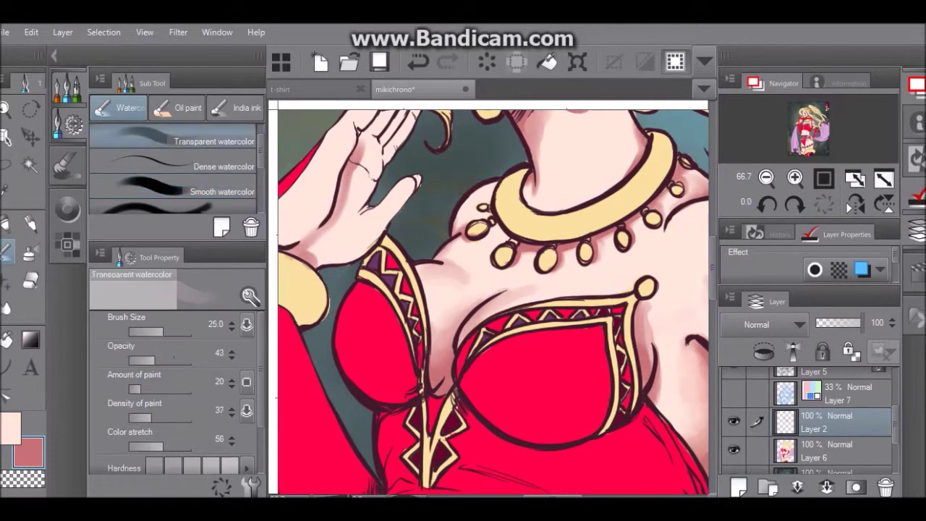
{"action": "left_click_drag", "start_coordinate": [366, 131], "coordinate": [319, 257]}
{"action": "key", "text": "x"}
{"action": "mouse_move", "coordinate": [359, 178]}
{"action": "left_mouse_down"}
{"action": "mouse_move", "coordinate": [365, 188]}
{"action": "mouse_move", "coordinate": [312, 247]}
{"action": "mouse_move", "coordinate": [334, 255]}
{"action": "mouse_move", "coordinate": [367, 154]}
{"action": "mouse_move", "coordinate": [375, 159]}
{"action": "mouse_move", "coordinate": [372, 201]}
{"action": "left_mouse_up"}
Step: Deepen the palm and wrist shadows of the raised hand in rose with Dense watercolor at size 15
{"action": "key", "text": "period"}
{"action": "key", "text": "x"}
{"action": "left_click_drag", "start_coordinate": [361, 136], "coordinate": [324, 232]}
{"action": "key", "text": "bracketright"}
{"action": "key", "text": "bracketright"}
{"action": "mouse_move", "coordinate": [344, 200]}
{"action": "left_mouse_down"}
{"action": "mouse_move", "coordinate": [319, 239]}
{"action": "mouse_move", "coordinate": [282, 253]}
{"action": "left_mouse_up"}
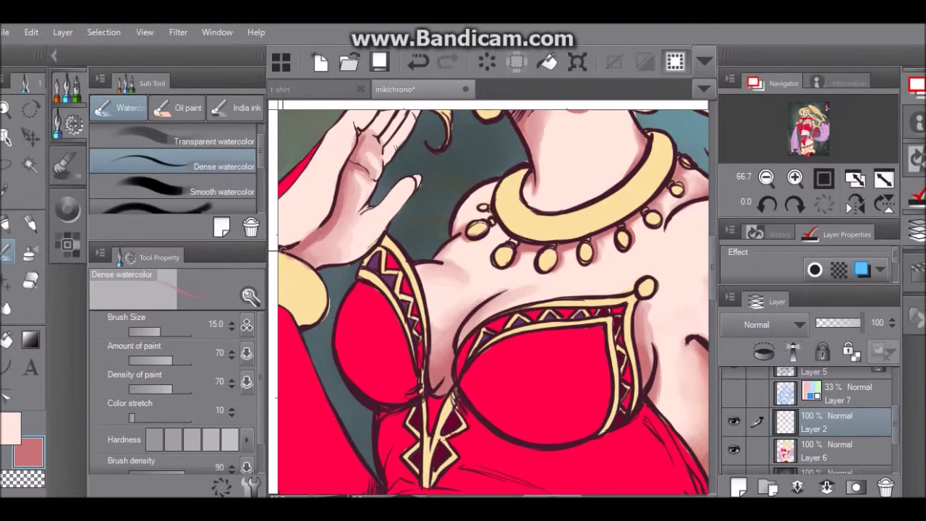
Step: Shade the fingers of the raised hand in rose with Dense watercolor and Transparent watercolor, both at size 15
{"action": "scroll", "coordinate": [492, 302], "scroll_direction": "up", "scroll_amount": 3}
{"action": "left_click_drag", "start_coordinate": [362, 268], "coordinate": [355, 280]}
{"action": "mouse_move", "coordinate": [394, 253]}
{"action": "left_mouse_down"}
{"action": "mouse_move", "coordinate": [360, 278]}
{"action": "mouse_move", "coordinate": [391, 269]}
{"action": "mouse_move", "coordinate": [376, 299]}
{"action": "left_mouse_up"}
{"action": "left_click_drag", "start_coordinate": [413, 256], "coordinate": [394, 285]}
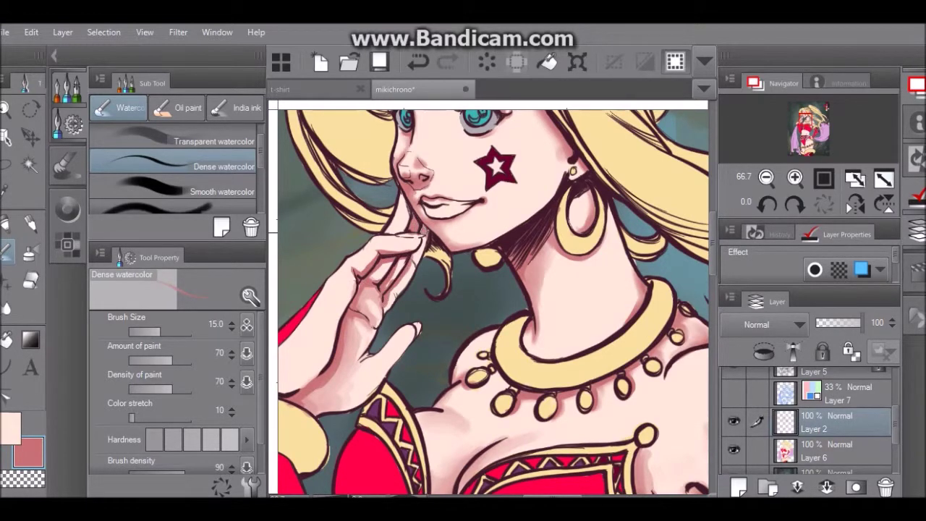
{"action": "key", "text": "comma"}
{"action": "key", "text": "bracketleft"}
{"action": "key", "text": "bracketleft"}
{"action": "key", "text": "bracketleft"}
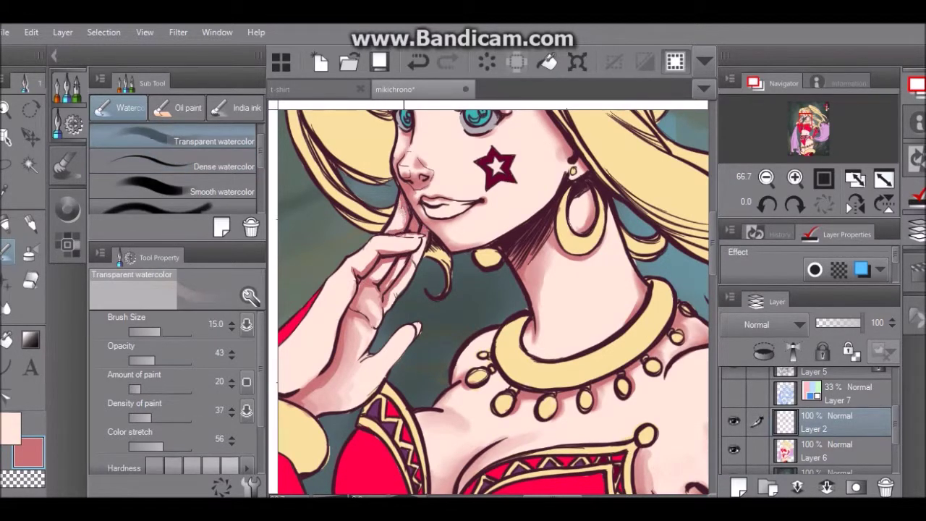
{"action": "key", "text": "x"}
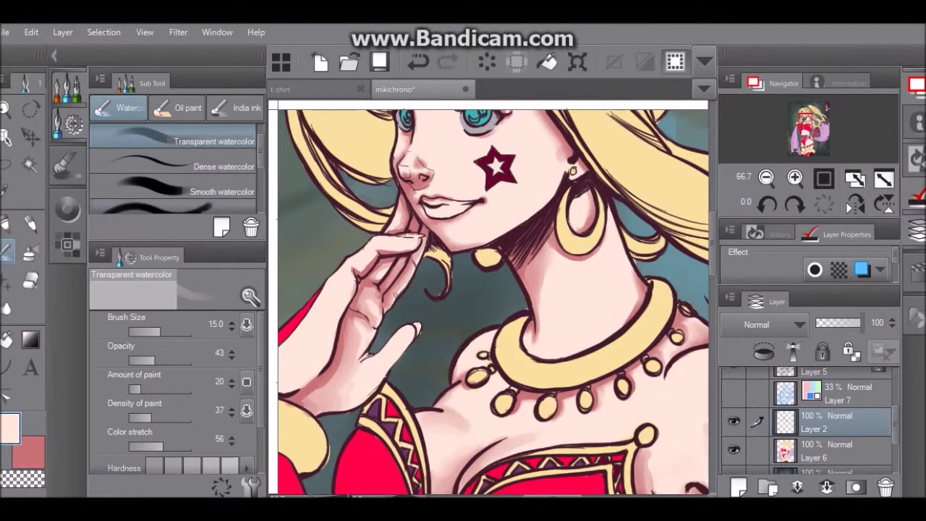
Step: Blend the finger shading with pale skin colour using Smooth watercolor at size 20, and return to rose Dense watercolor
{"action": "key", "text": "period"}
{"action": "key", "text": "period"}
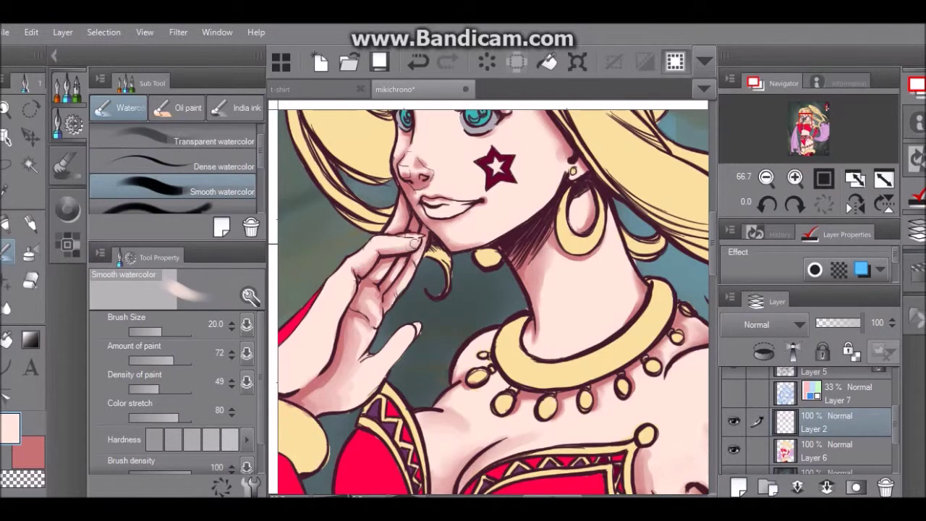
{"action": "key", "text": "comma"}
{"action": "key", "text": "x"}
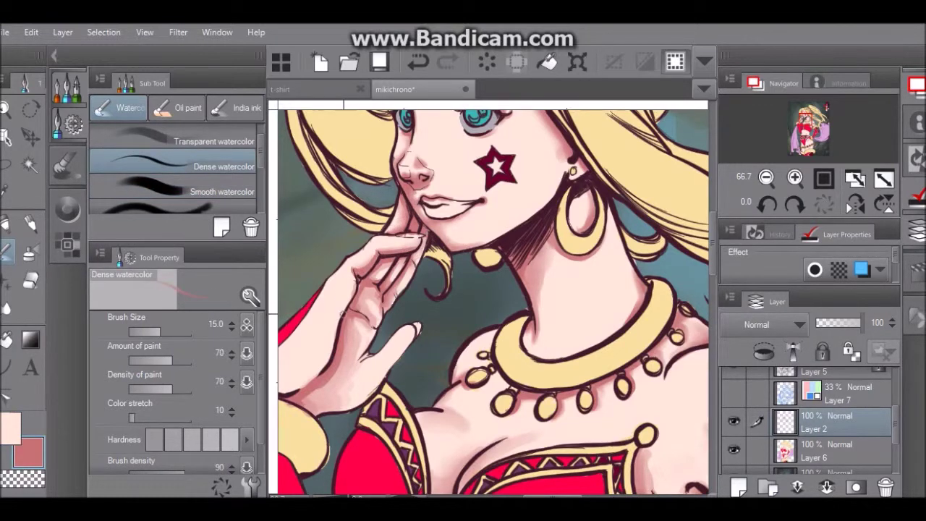
Step: Shade the back and heel of the raised hand with rose Transparent watercolor at size 15, and blend it with pale skin colour
{"action": "scroll", "coordinate": [477, 289], "scroll_direction": "down", "scroll_amount": 2}
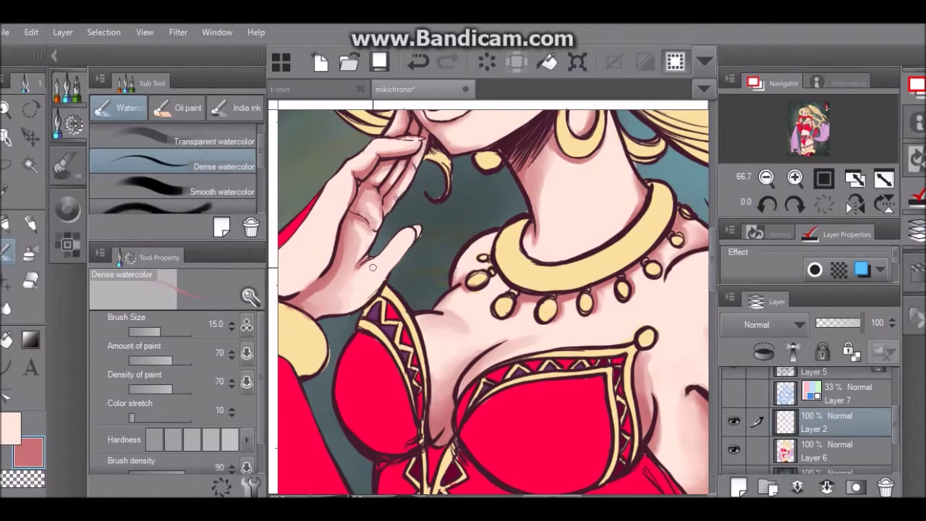
{"action": "key", "text": "comma"}
{"action": "mouse_move", "coordinate": [313, 293]}
{"action": "left_mouse_down"}
{"action": "mouse_move", "coordinate": [337, 293]}
{"action": "mouse_move", "coordinate": [325, 309]}
{"action": "mouse_move", "coordinate": [373, 294]}
{"action": "mouse_move", "coordinate": [396, 249]}
{"action": "left_mouse_up"}
{"action": "left_click_drag", "start_coordinate": [348, 217], "coordinate": [477, 249]}
{"action": "mouse_move", "coordinate": [481, 181]}
{"action": "left_mouse_down"}
{"action": "mouse_move", "coordinate": [463, 255]}
{"action": "mouse_move", "coordinate": [435, 278]}
{"action": "mouse_move", "coordinate": [403, 288]}
{"action": "mouse_move", "coordinate": [430, 285]}
{"action": "mouse_move", "coordinate": [401, 276]}
{"action": "mouse_move", "coordinate": [420, 289]}
{"action": "mouse_move", "coordinate": [409, 264]}
{"action": "mouse_move", "coordinate": [429, 273]}
{"action": "mouse_move", "coordinate": [456, 246]}
{"action": "left_mouse_up"}
{"action": "key", "text": "x"}
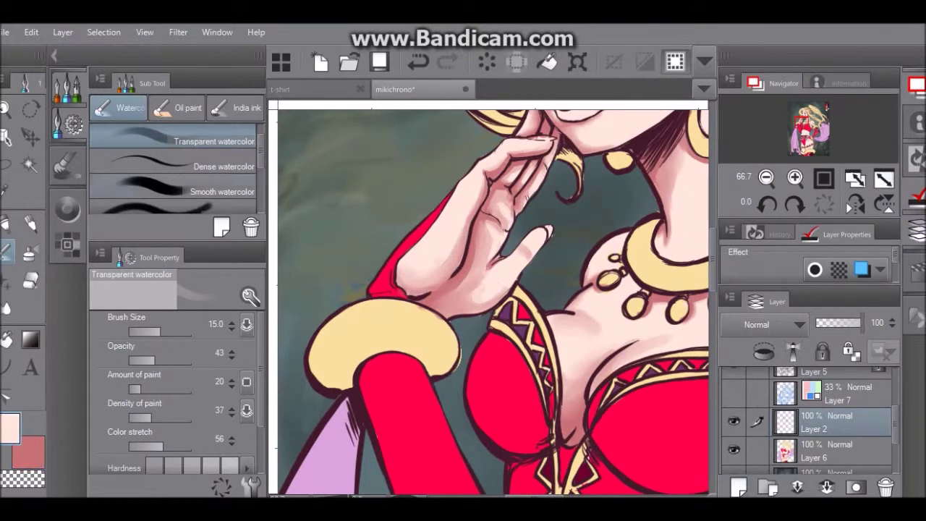
{"action": "left_click", "coordinate": [211, 188]}
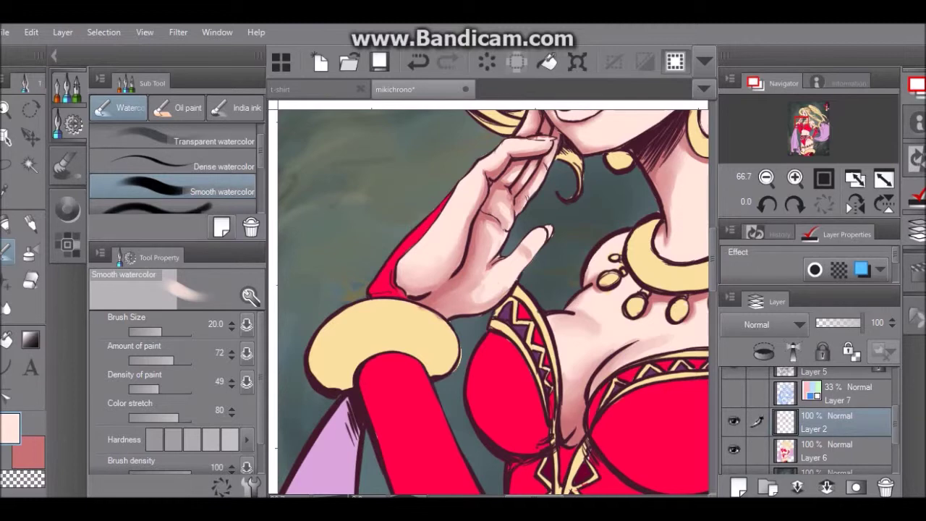
Step: Check the skin shading across hand, chest and waist, and touch up the face edge near the ear with rose Transparent watercolor at size 15
{"action": "left_click", "coordinate": [209, 165]}
{"action": "key", "text": "x"}
{"action": "scroll", "coordinate": [492, 296], "scroll_direction": "up", "scroll_amount": 4}
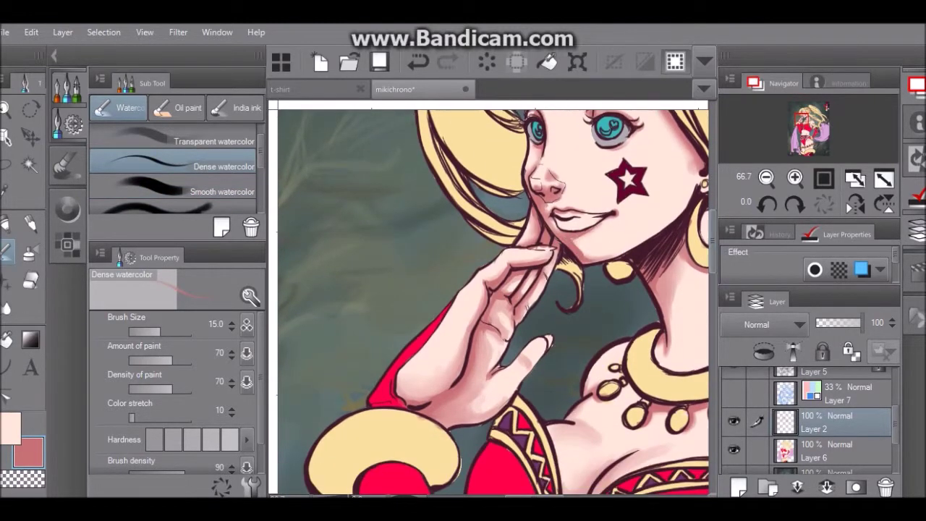
{"action": "scroll", "coordinate": [492, 302], "scroll_direction": "up", "scroll_amount": 5}
{"action": "scroll", "coordinate": [492, 303], "scroll_direction": "down", "scroll_amount": 10}
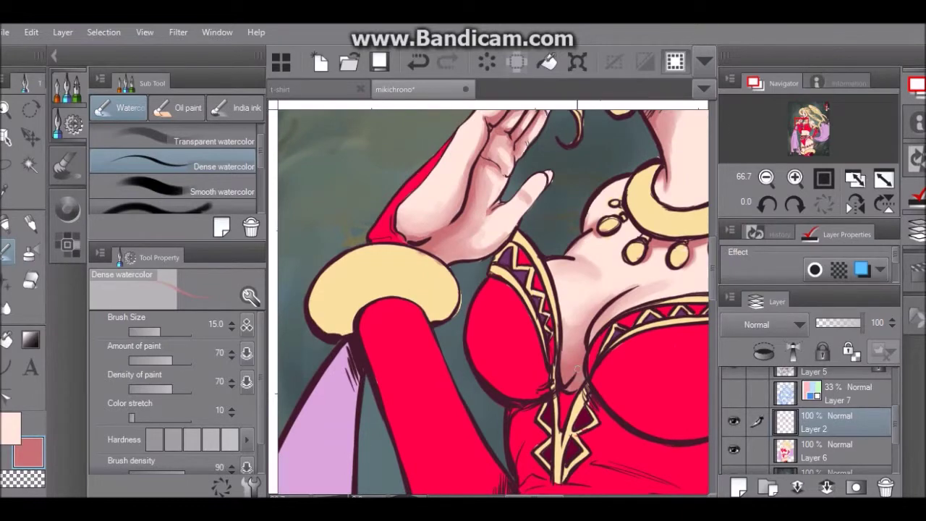
{"action": "scroll", "coordinate": [492, 300], "scroll_direction": "right", "scroll_amount": 6}
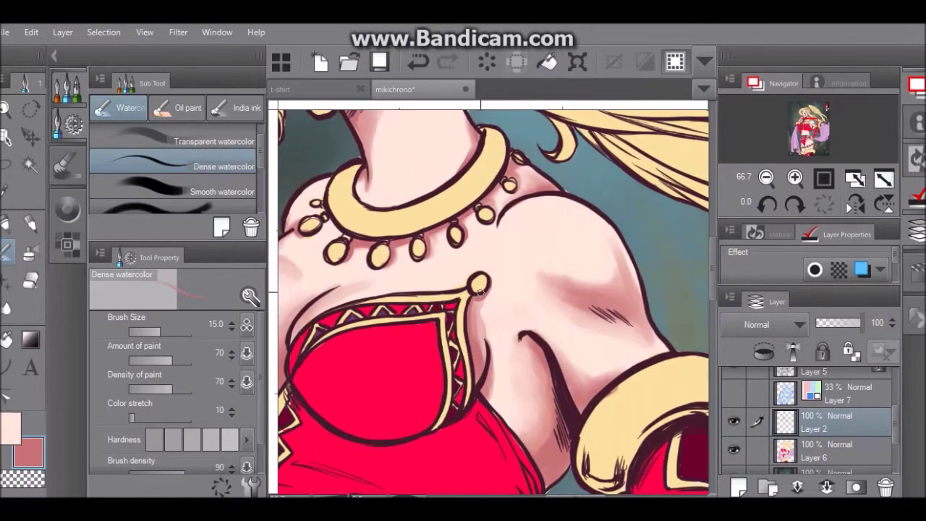
{"action": "scroll", "coordinate": [492, 303], "scroll_direction": "down", "scroll_amount": 5}
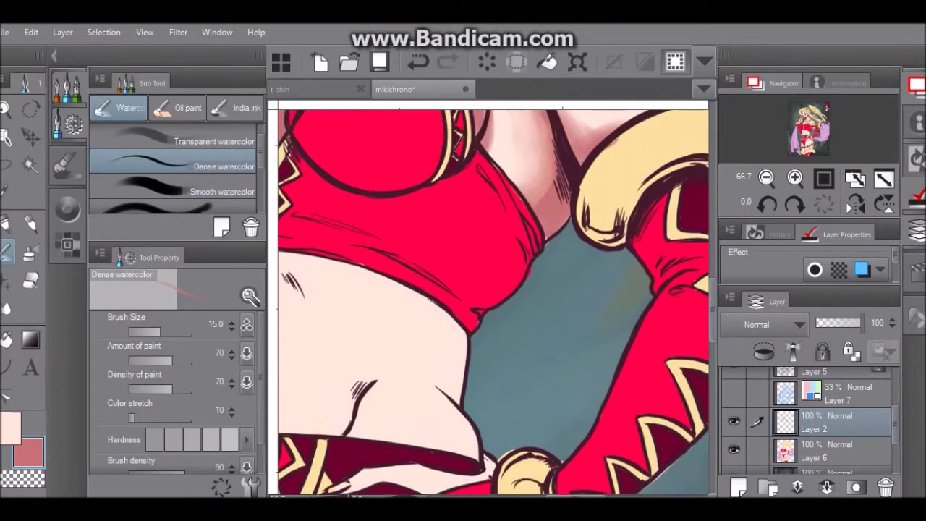
{"action": "scroll", "coordinate": [492, 303], "scroll_direction": "up", "scroll_amount": 10}
{"action": "scroll", "coordinate": [493, 303], "scroll_direction": "right", "scroll_amount": 1}
{"action": "scroll", "coordinate": [492, 300], "scroll_direction": "left", "scroll_amount": 1}
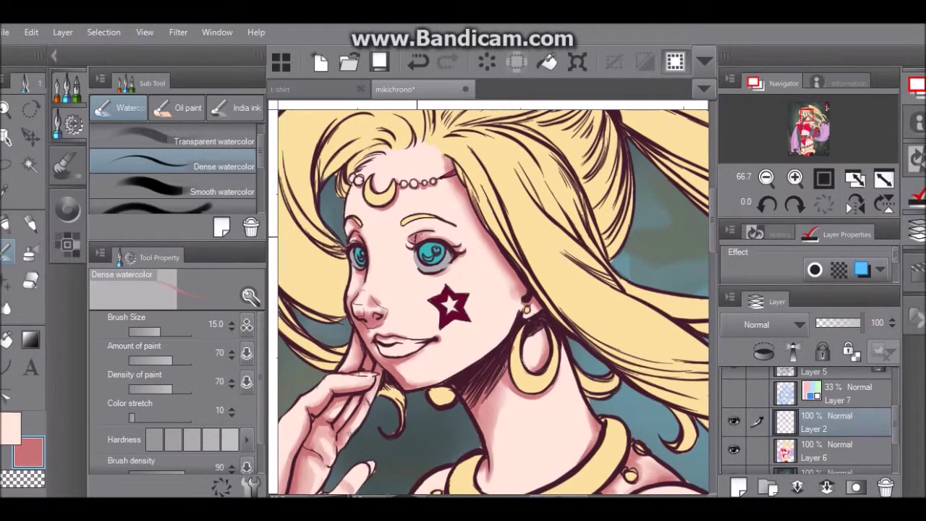
{"action": "key", "text": "comma"}
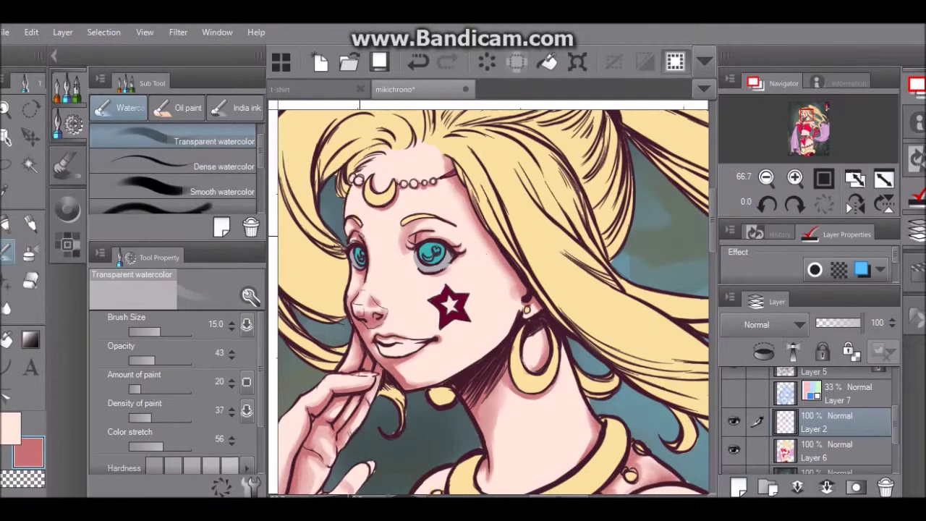
{"action": "key", "text": "period"}
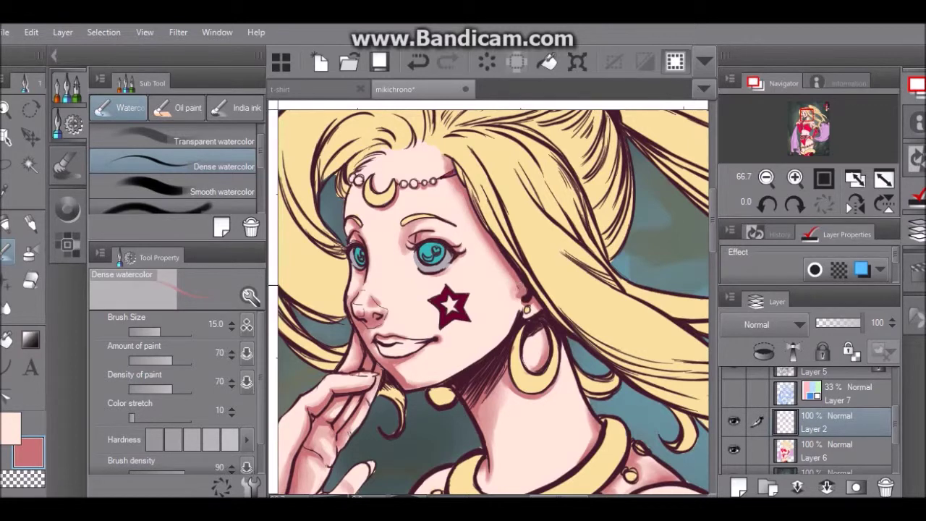
Step: Choose a warm orange as the painting colour and select the Opacity watercolor brush
{"action": "left_click", "coordinate": [10, 428]}
{"action": "left_click", "coordinate": [29, 453]}
{"action": "left_click", "coordinate": [68, 209]}
{"action": "left_click", "coordinate": [129, 123]}
{"action": "left_click", "coordinate": [175, 155]}
{"action": "left_click", "coordinate": [129, 126]}
{"action": "left_click", "coordinate": [177, 152]}
{"action": "left_click", "coordinate": [67, 86]}
{"action": "left_click", "coordinate": [173, 191]}
{"action": "left_click", "coordinate": [173, 136]}
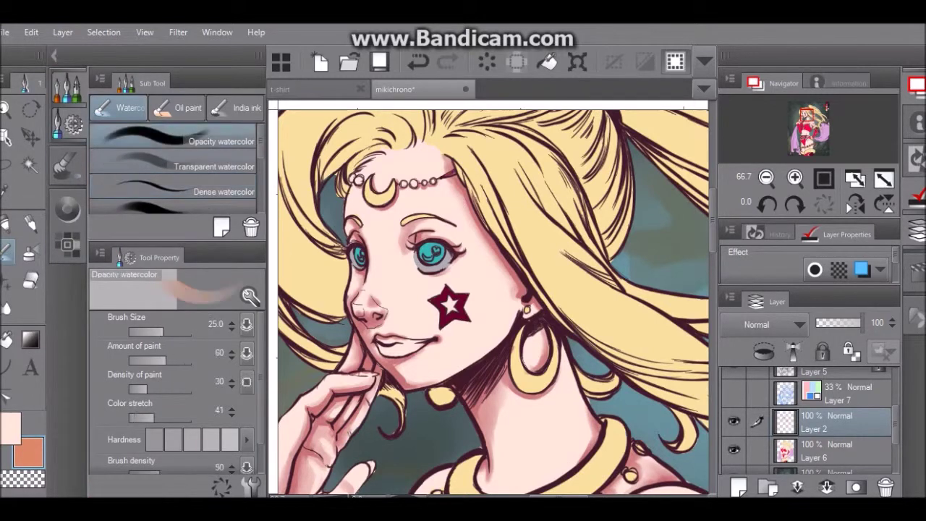
Step: Make the opacity setting available for Opacity watercolor, and set opacity to 70 and color stretch to 23
{"action": "scroll", "coordinate": [177, 390], "scroll_direction": "down", "scroll_amount": 2}
{"action": "left_click", "coordinate": [250, 297]}
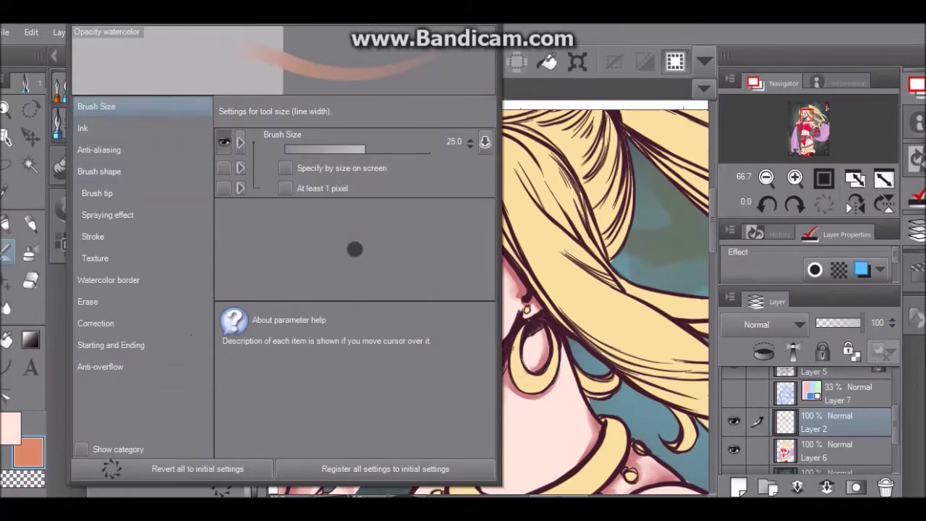
{"action": "left_click", "coordinate": [83, 128]}
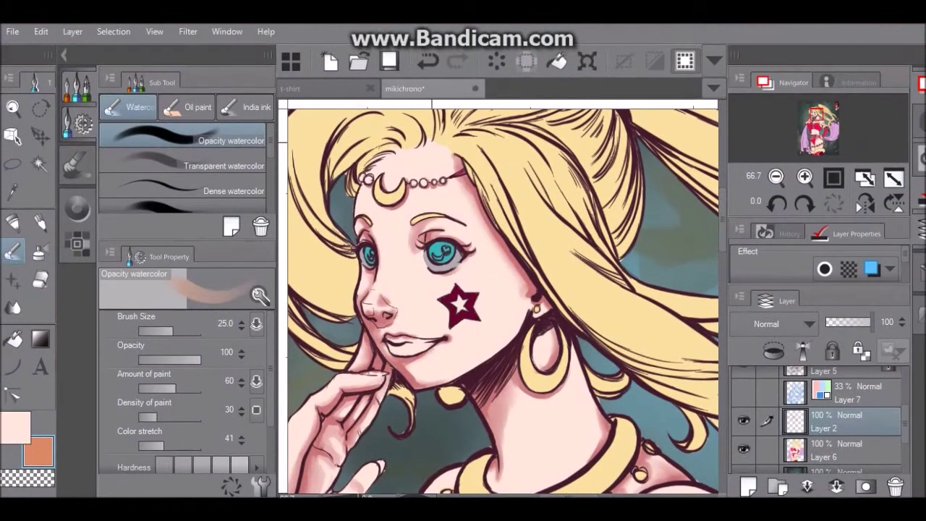
{"action": "left_click_drag", "start_coordinate": [193, 354], "coordinate": [181, 356]}
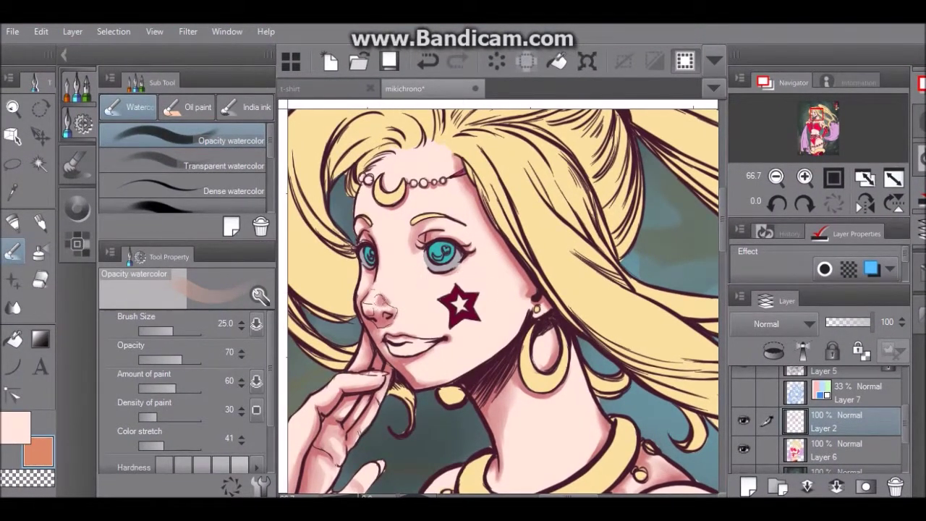
{"action": "left_click_drag", "start_coordinate": [163, 446], "coordinate": [152, 446]}
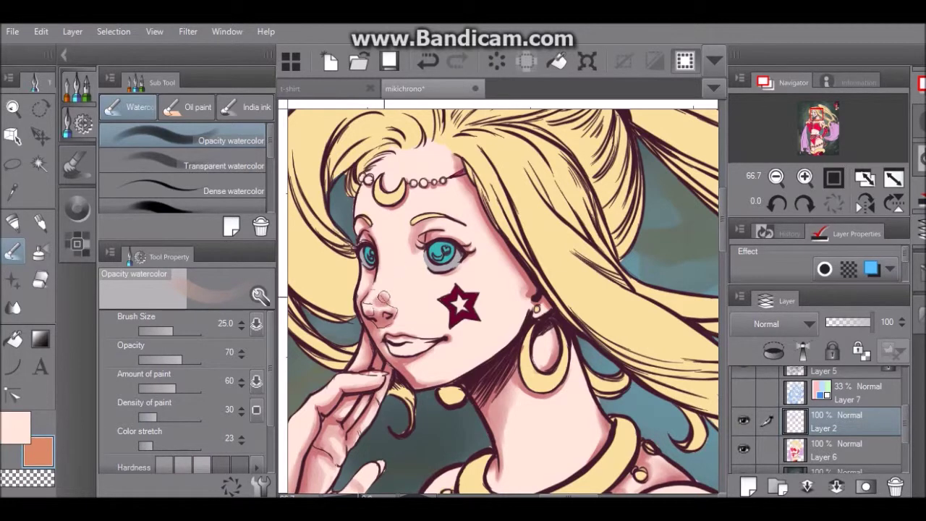
Step: Tint the nose and eyelid in orange with Opacity watercolor at size 15, and switch to pale Dense watercolor
{"action": "key", "text": "x"}
{"action": "key", "text": "bracketleft"}
{"action": "key", "text": "bracketleft"}
{"action": "key", "text": "bracketleft"}
{"action": "key", "text": "x"}
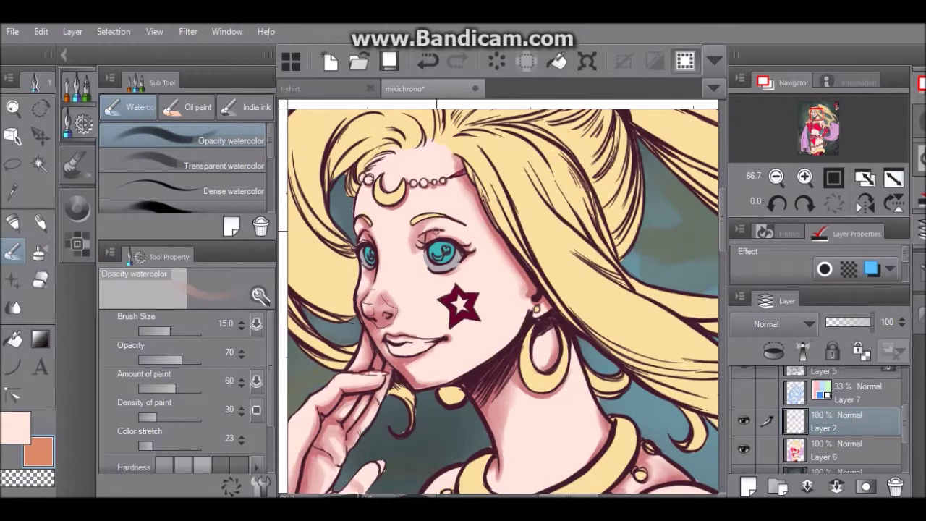
{"action": "key", "text": "x"}
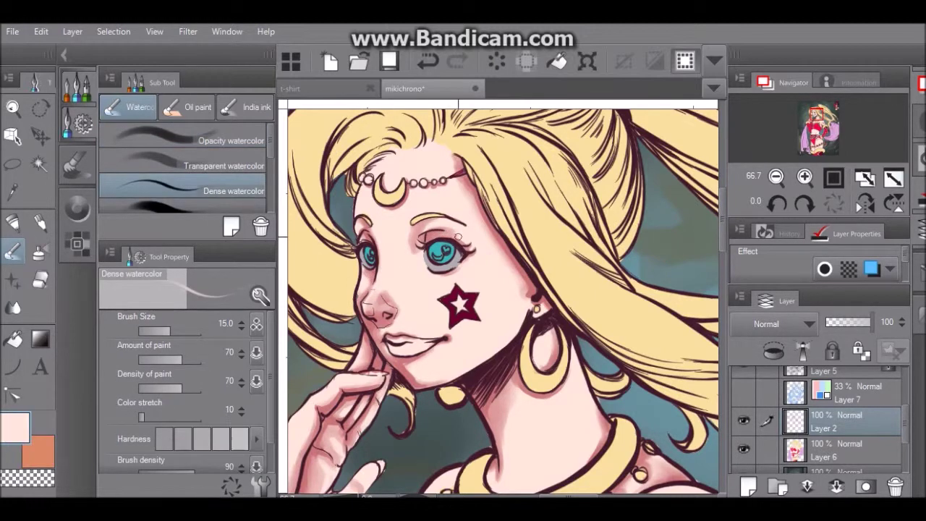
Step: Shade the forehead in orange with Smooth watercolor at size 20, and return to Opacity watercolor at size 20, opacity 42, color stretch 36
{"action": "key", "text": "x"}
{"action": "key", "text": "period"}
{"action": "key", "text": "period"}
{"action": "key", "text": "period"}
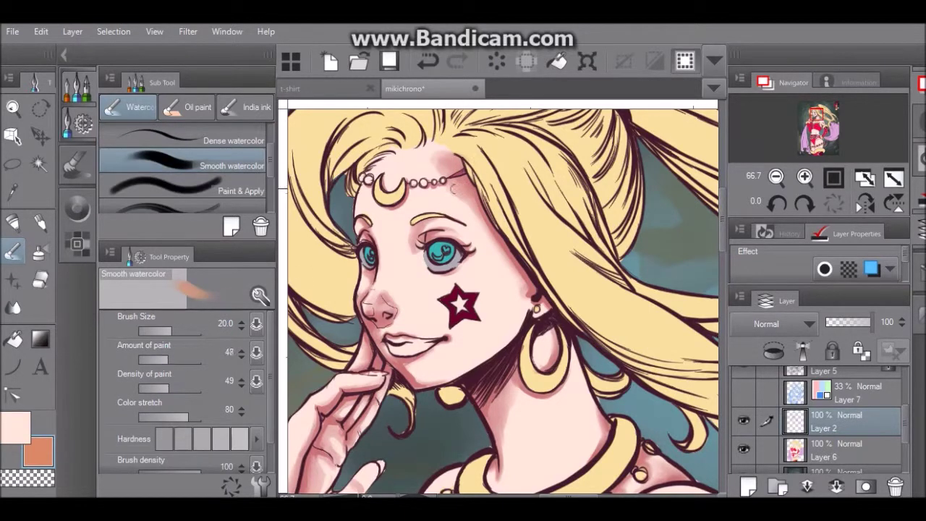
{"action": "key", "text": "comma"}
{"action": "key", "text": "comma"}
{"action": "key", "text": "comma"}
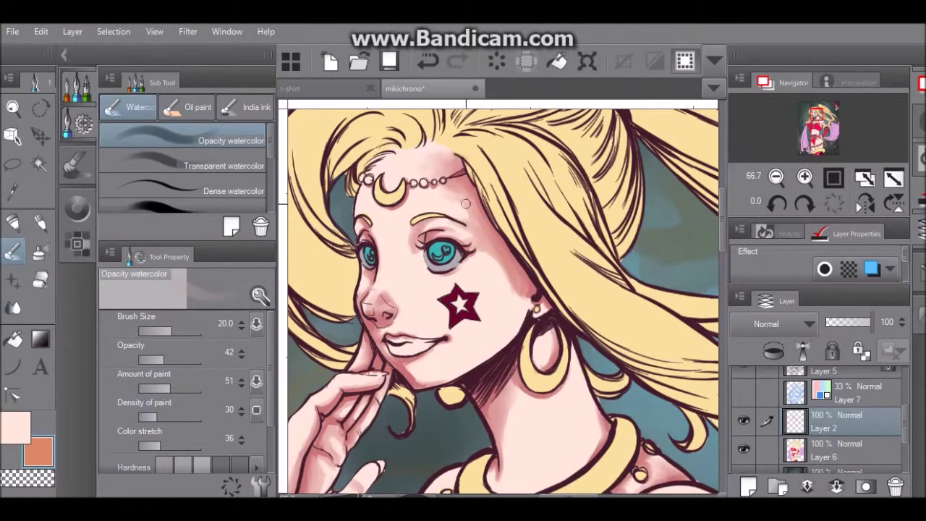
Step: Shade the cheek and jaw in orange with Opacity watercolor, and blend with pale skin colour using Transparent watercolor at size 30
{"action": "mouse_move", "coordinate": [515, 289]}
{"action": "left_mouse_down"}
{"action": "mouse_move", "coordinate": [508, 334]}
{"action": "mouse_move", "coordinate": [470, 359]}
{"action": "left_mouse_up"}
{"action": "left_click_drag", "start_coordinate": [500, 264], "coordinate": [491, 306]}
{"action": "left_click", "coordinate": [217, 166]}
{"action": "key", "text": "x"}
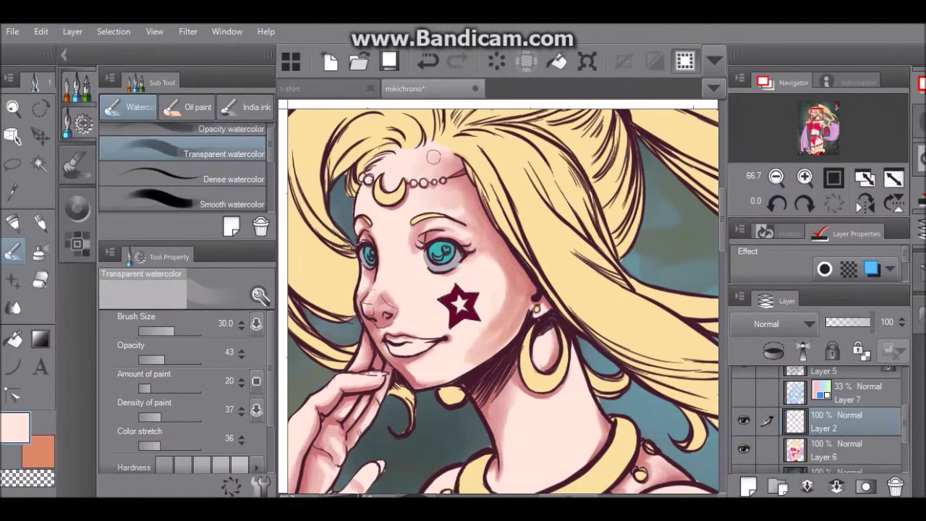
{"action": "mouse_move", "coordinate": [496, 284]}
{"action": "left_mouse_down"}
{"action": "mouse_move", "coordinate": [515, 305]}
{"action": "mouse_move", "coordinate": [458, 356]}
{"action": "mouse_move", "coordinate": [506, 294]}
{"action": "left_mouse_up"}
{"action": "mouse_move", "coordinate": [472, 331]}
{"action": "left_mouse_down"}
{"action": "mouse_move", "coordinate": [502, 274]}
{"action": "mouse_move", "coordinate": [481, 249]}
{"action": "mouse_move", "coordinate": [475, 199]}
{"action": "left_mouse_up"}
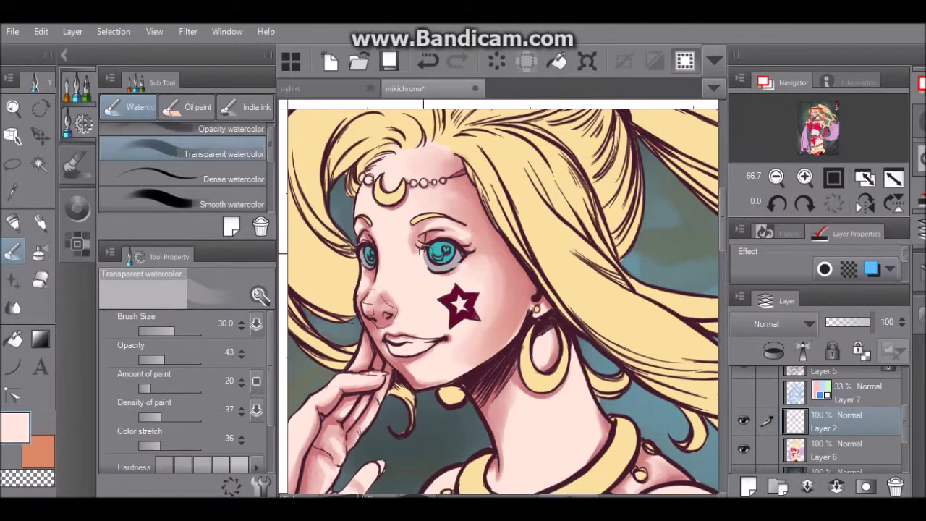
Step: Soften the jaw edge and build up stronger orange shading down the cheek and jaw with Smooth watercolor at size 20
{"action": "left_click", "coordinate": [190, 199]}
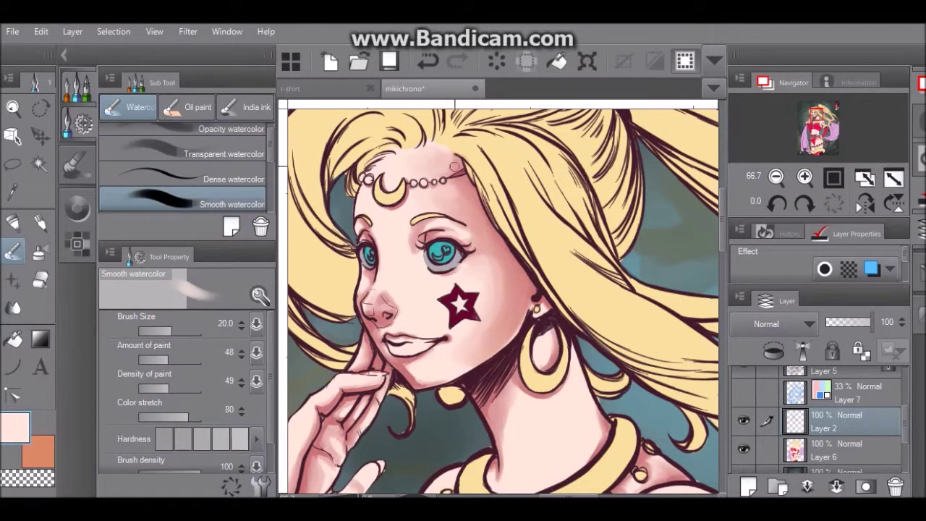
{"action": "left_click_drag", "start_coordinate": [470, 358], "coordinate": [454, 368]}
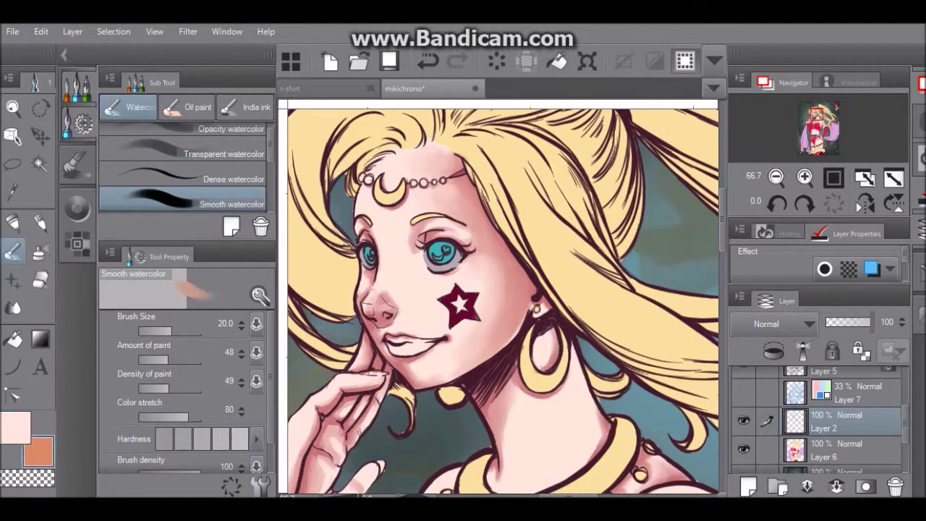
{"action": "left_click", "coordinate": [217, 179]}
{"action": "left_click", "coordinate": [189, 201]}
{"action": "mouse_move", "coordinate": [500, 277]}
{"action": "left_mouse_down"}
{"action": "mouse_move", "coordinate": [492, 316]}
{"action": "mouse_move", "coordinate": [486, 308]}
{"action": "mouse_move", "coordinate": [504, 285]}
{"action": "mouse_move", "coordinate": [507, 319]}
{"action": "mouse_move", "coordinate": [498, 255]}
{"action": "mouse_move", "coordinate": [514, 326]}
{"action": "mouse_move", "coordinate": [488, 347]}
{"action": "left_mouse_up"}
{"action": "key", "text": "x"}
{"action": "mouse_move", "coordinate": [498, 295]}
{"action": "left_mouse_down"}
{"action": "mouse_move", "coordinate": [503, 325]}
{"action": "mouse_move", "coordinate": [513, 285]}
{"action": "mouse_move", "coordinate": [525, 288]}
{"action": "mouse_move", "coordinate": [483, 344]}
{"action": "left_mouse_up"}
{"action": "key", "text": "x"}
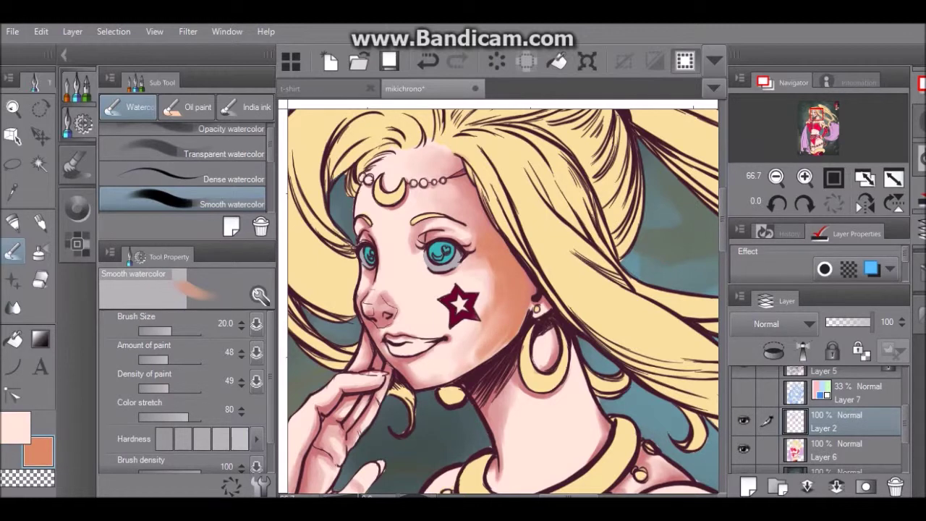
Step: Blend the orange cheek shading with pale skin colour using Smooth watercolor at size 40, paint density 33 and color stretch 70
{"action": "key", "text": "x"}
{"action": "left_click", "coordinate": [181, 417]}
{"action": "left_click", "coordinate": [158, 388]}
{"action": "key", "text": "bracketright"}
{"action": "key", "text": "bracketright"}
{"action": "key", "text": "bracketright"}
{"action": "left_click_drag", "start_coordinate": [503, 297], "coordinate": [512, 316]}
{"action": "key", "text": "x"}
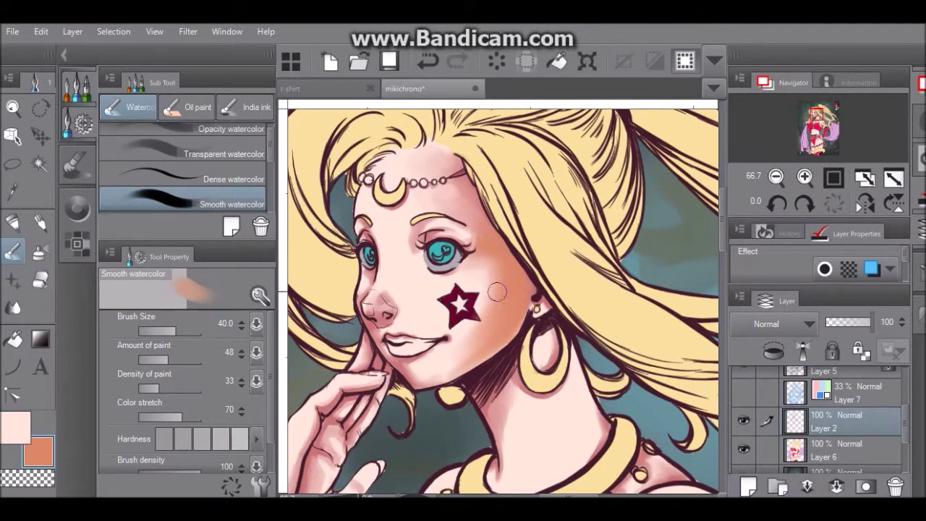
Step: Choose a deeper red and darken the side of the face along the hairline with Dense watercolor at size 15
{"action": "left_click", "coordinate": [76, 209]}
{"action": "left_click", "coordinate": [219, 122]}
{"action": "left_click", "coordinate": [189, 160]}
{"action": "left_click", "coordinate": [76, 88]}
{"action": "left_click", "coordinate": [181, 176]}
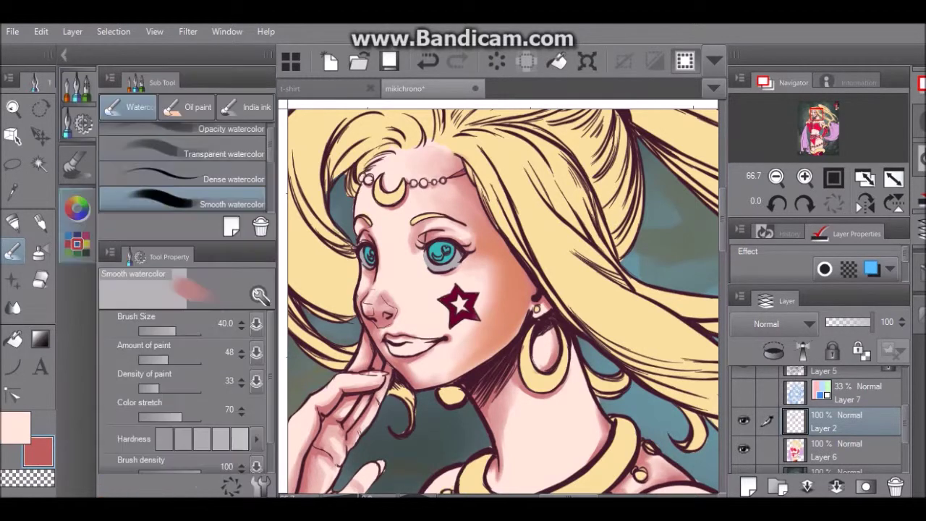
{"action": "left_click_drag", "start_coordinate": [470, 186], "coordinate": [524, 277]}
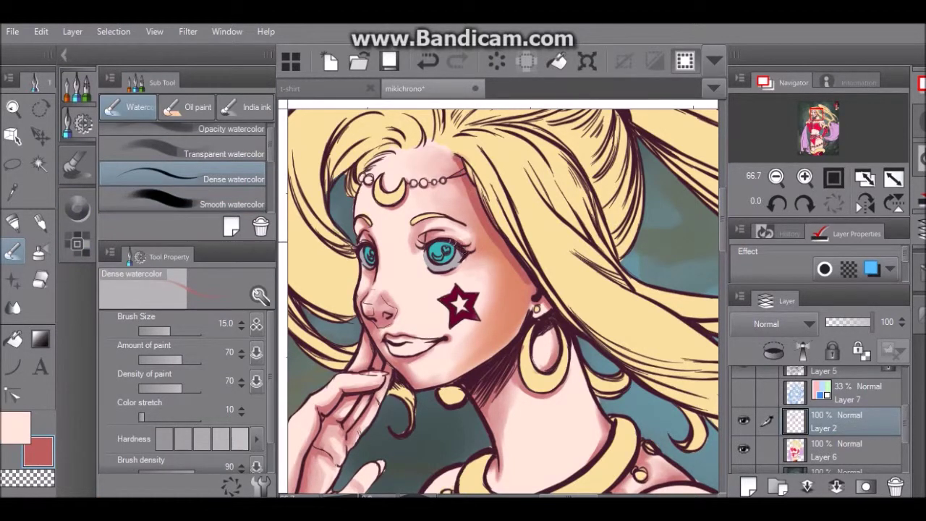
Step: Glaze the cheek from the eye downward with Transparent watercolor at size 25, and switch to pale skin colour with Dense watercolor
{"action": "left_click", "coordinate": [217, 154]}
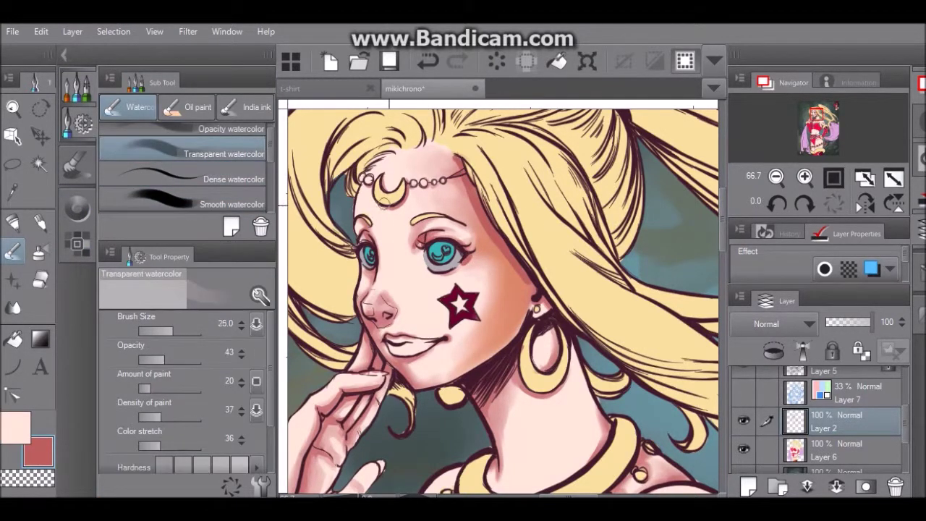
{"action": "mouse_move", "coordinate": [463, 243]}
{"action": "left_mouse_down"}
{"action": "mouse_move", "coordinate": [466, 195]}
{"action": "mouse_move", "coordinate": [485, 249]}
{"action": "mouse_move", "coordinate": [477, 200]}
{"action": "mouse_move", "coordinate": [467, 213]}
{"action": "mouse_move", "coordinate": [511, 276]}
{"action": "mouse_move", "coordinate": [513, 306]}
{"action": "mouse_move", "coordinate": [517, 287]}
{"action": "mouse_move", "coordinate": [525, 294]}
{"action": "mouse_move", "coordinate": [521, 265]}
{"action": "mouse_move", "coordinate": [505, 321]}
{"action": "left_mouse_up"}
{"action": "key", "text": "x"}
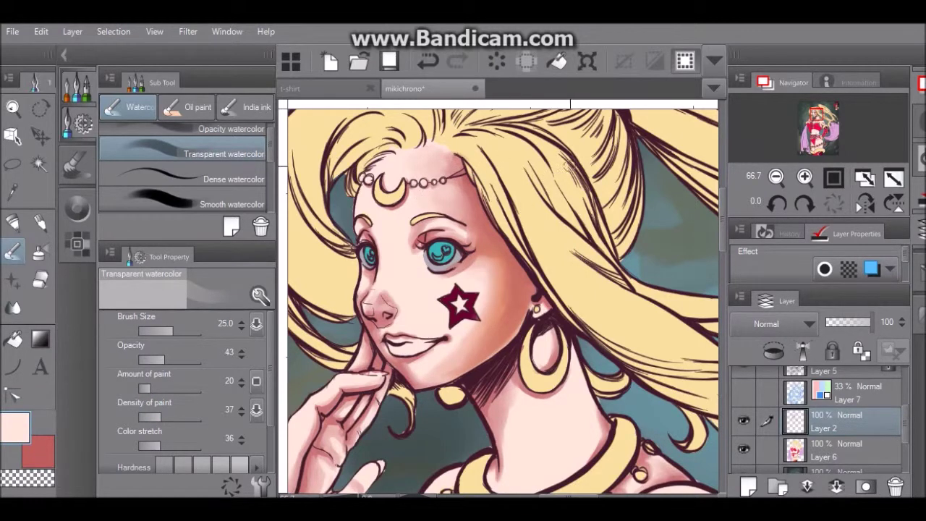
{"action": "key", "text": "period"}
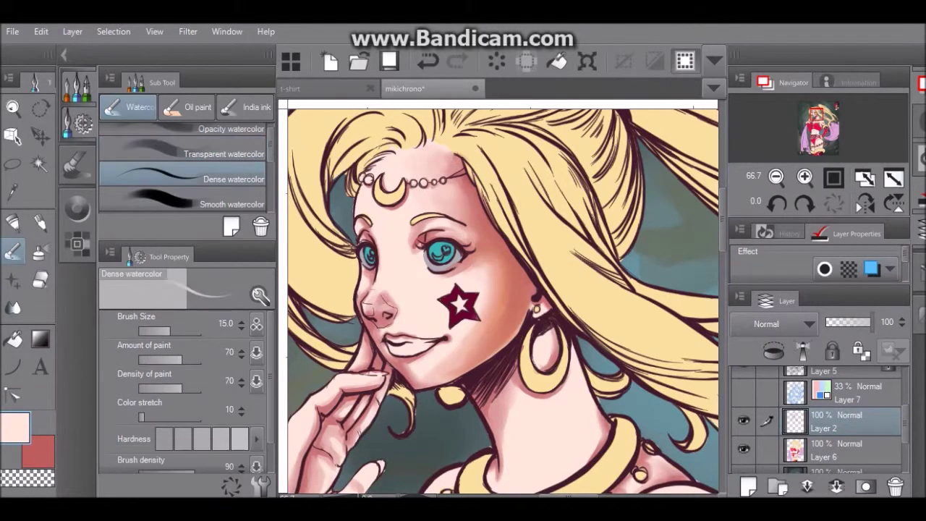
Step: Touch up the neck and raised hand shading with pale skin colour and red using Dense watercolor at size 15
{"action": "left_click_drag", "start_coordinate": [489, 410], "coordinate": [509, 364]}
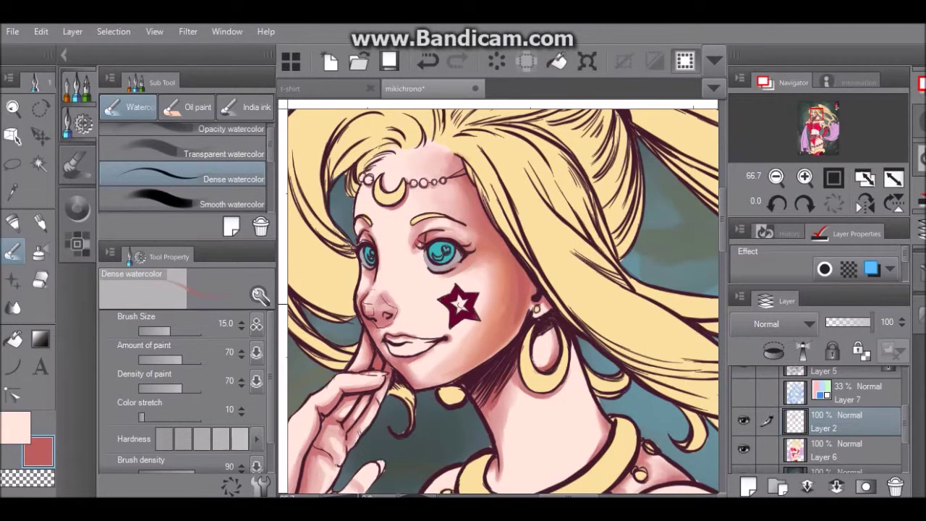
{"action": "left_click_drag", "start_coordinate": [370, 397], "coordinate": [352, 418]}
{"action": "key", "text": "x"}
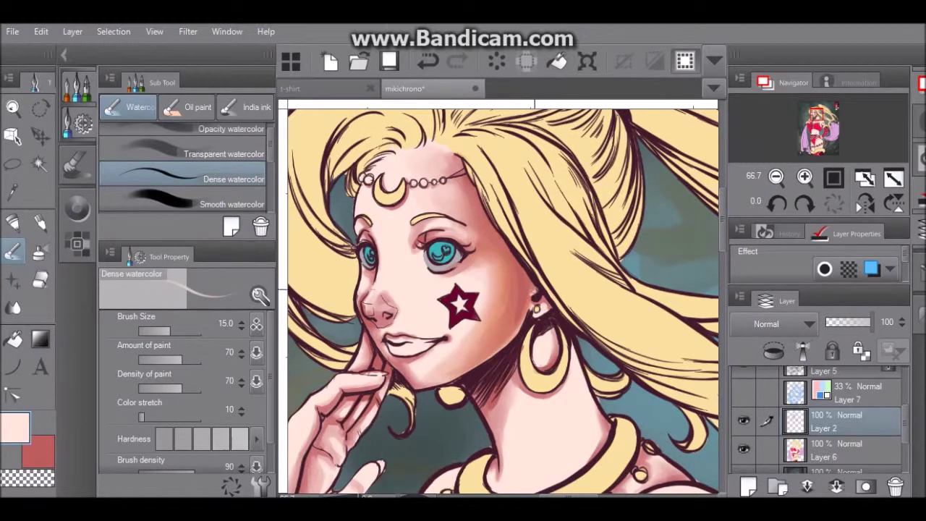
{"action": "left_click_drag", "start_coordinate": [723, 218], "coordinate": [722, 246]}
{"action": "key", "text": "x"}
Step: Sample orange from the face and warm the cleavage and bust edge with Dense watercolor at size 15, softening with pale Transparent watercolor at size 25
{"action": "left_click", "coordinate": [496, 168], "text": "alt"}
{"action": "scroll", "coordinate": [699, 254], "scroll_direction": "down", "scroll_amount": 3}
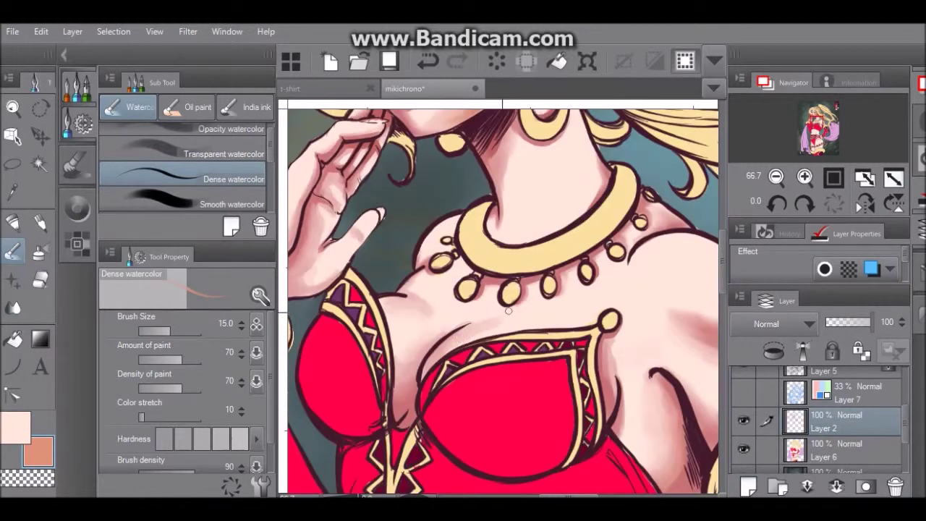
{"action": "mouse_move", "coordinate": [399, 366]}
{"action": "left_mouse_down"}
{"action": "mouse_move", "coordinate": [437, 341]}
{"action": "mouse_move", "coordinate": [395, 344]}
{"action": "mouse_move", "coordinate": [401, 379]}
{"action": "mouse_move", "coordinate": [398, 344]}
{"action": "left_mouse_up"}
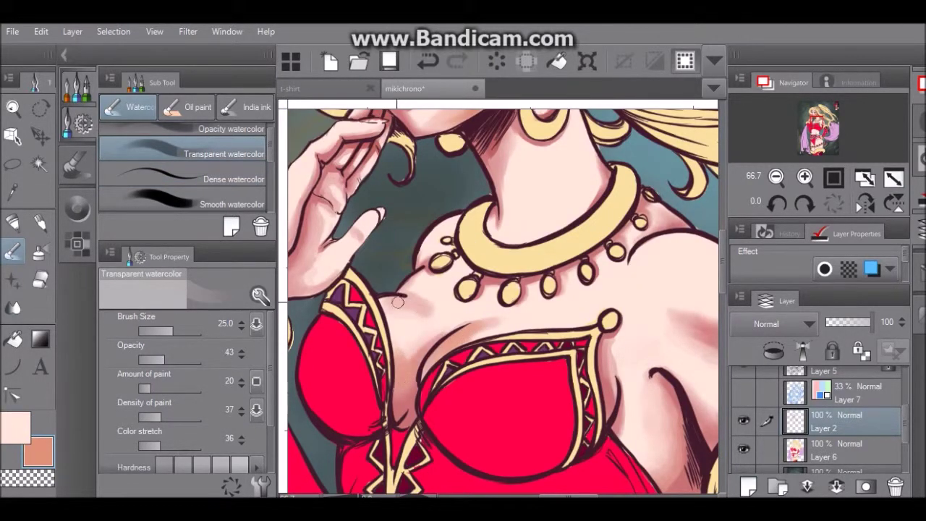
{"action": "key", "text": "x"}
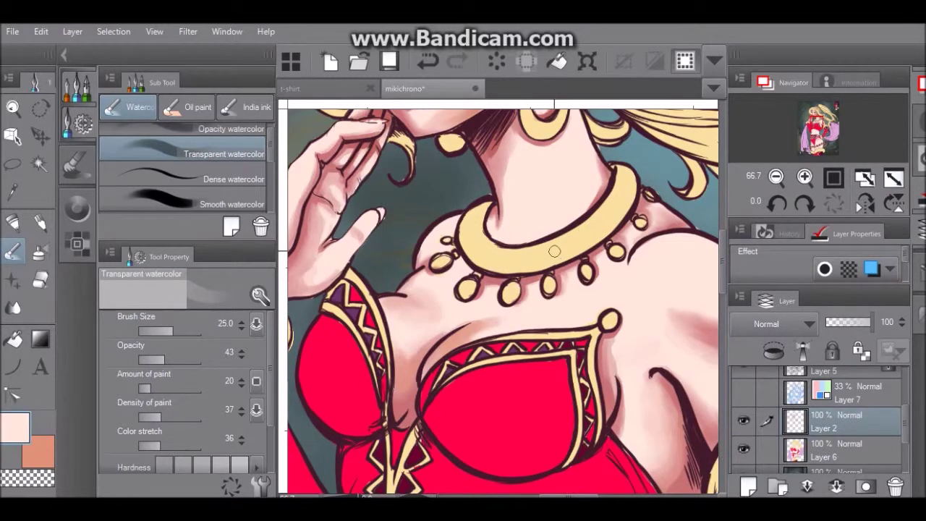
{"action": "key", "text": "x"}
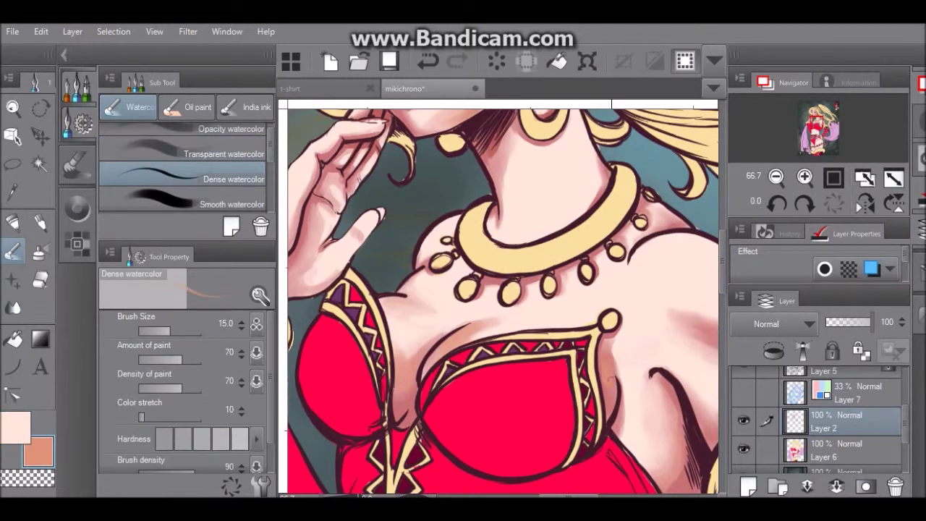
{"action": "key", "text": "x"}
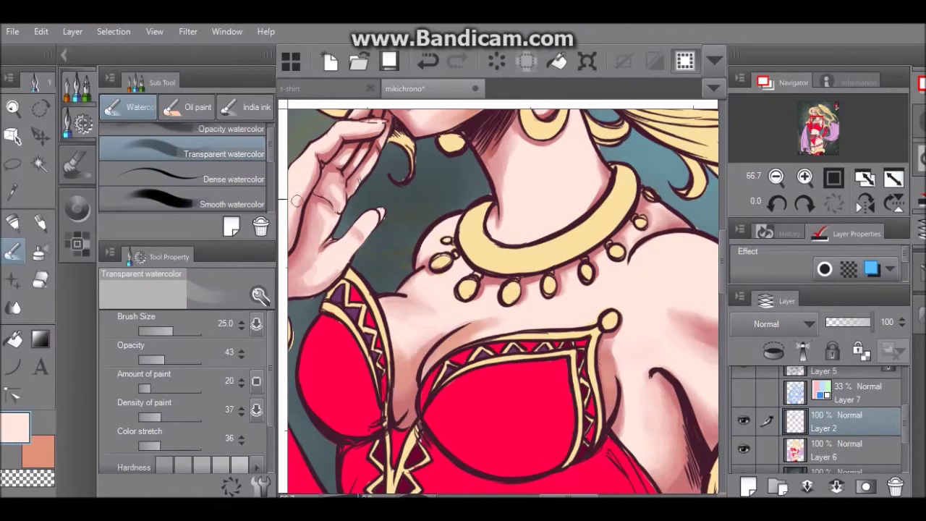
Step: Glaze orange over the underarm and upper arm shadows with Opacity watercolor at size 20 and opacity 42
{"action": "key", "text": "comma"}
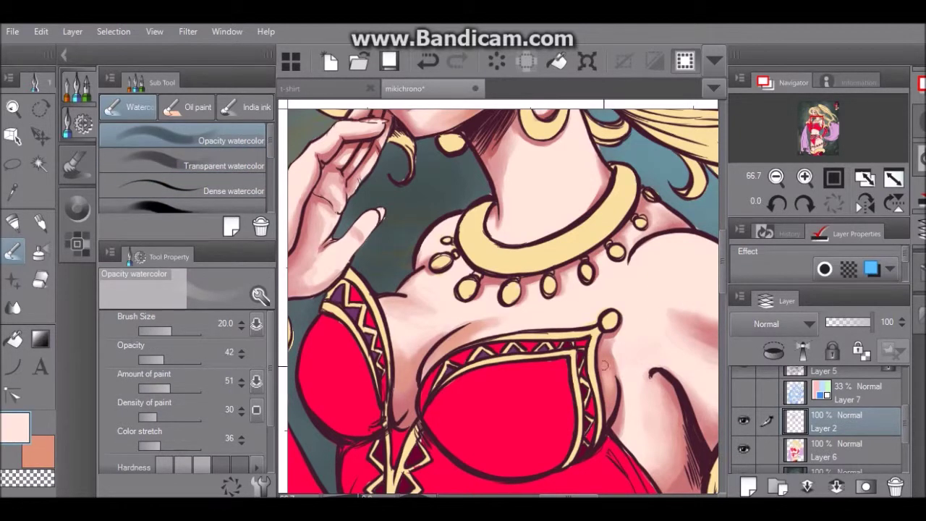
{"action": "key", "text": "x"}
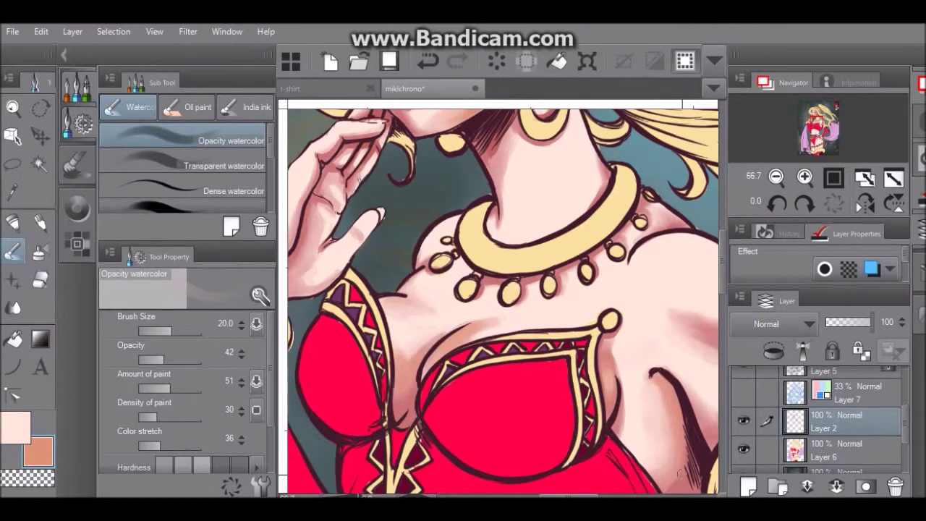
{"action": "mouse_move", "coordinate": [705, 388]}
{"action": "left_mouse_down"}
{"action": "mouse_move", "coordinate": [699, 403]}
{"action": "mouse_move", "coordinate": [595, 403]}
{"action": "left_mouse_up"}
{"action": "left_click_drag", "start_coordinate": [655, 360], "coordinate": [619, 346]}
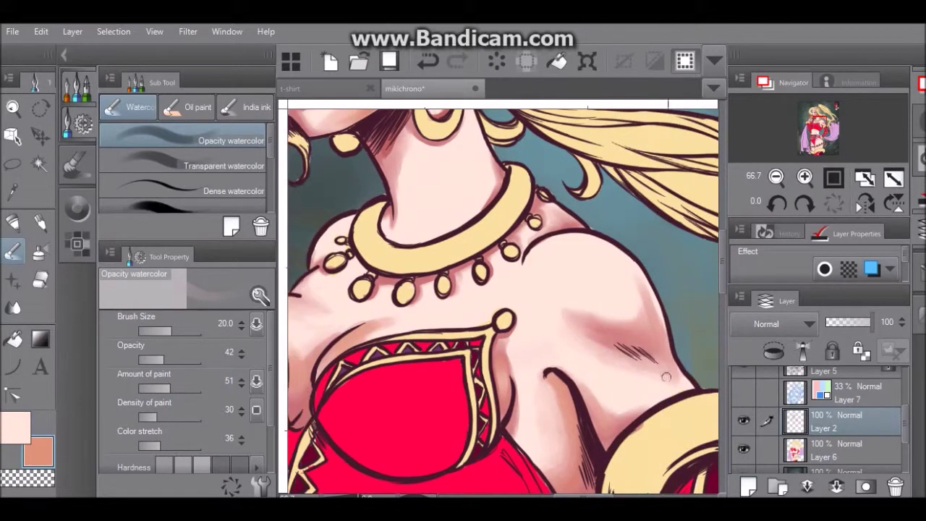
{"action": "left_click_drag", "start_coordinate": [637, 289], "coordinate": [644, 319]}
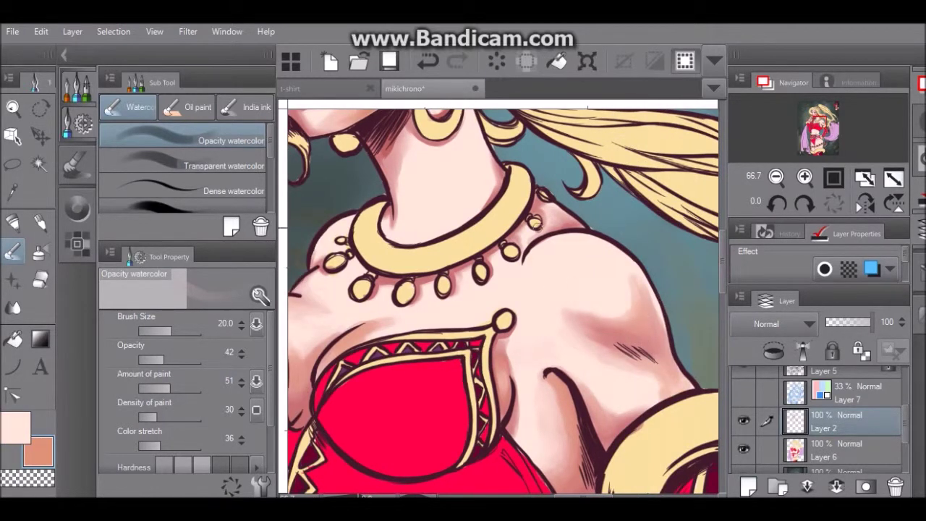
Step: Blend the shoulder shading with pale skin colour using Smooth watercolor at size 40, and switch to orange Dense watercolor for the skin beneath the necklace
{"action": "scroll", "coordinate": [703, 284], "scroll_direction": "down", "scroll_amount": 5}
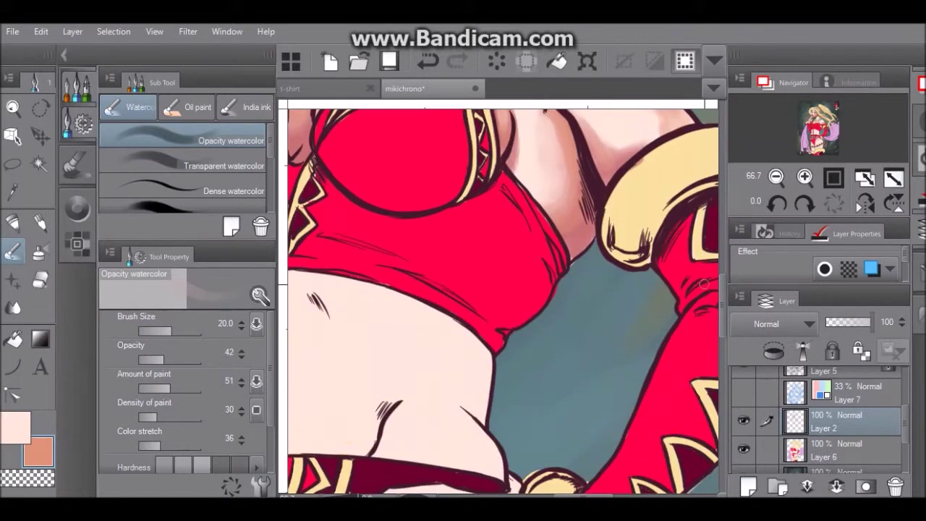
{"action": "scroll", "coordinate": [704, 284], "scroll_direction": "up", "scroll_amount": 5}
{"action": "left_click_drag", "start_coordinate": [649, 295], "coordinate": [710, 286]}
{"action": "left_click", "coordinate": [217, 209]}
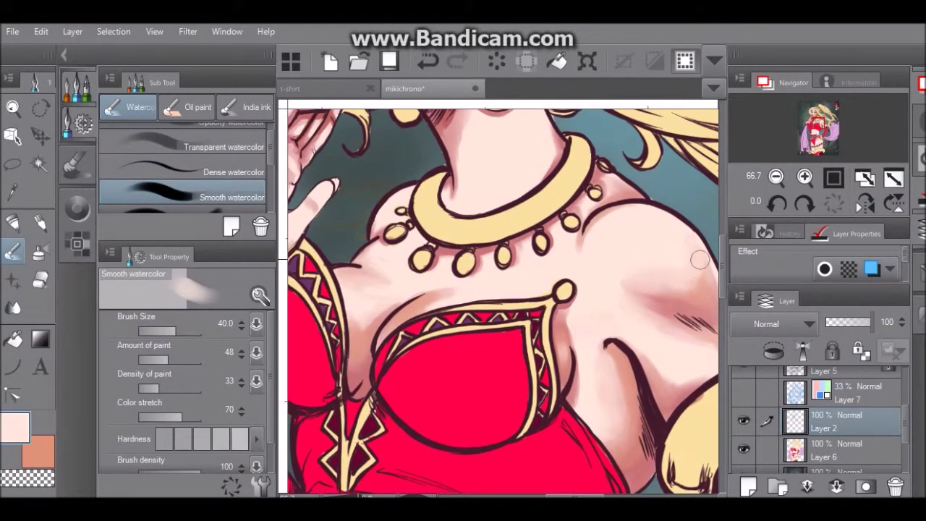
{"action": "key", "text": "comma"}
{"action": "key", "text": "comma"}
{"action": "key", "text": "period"}
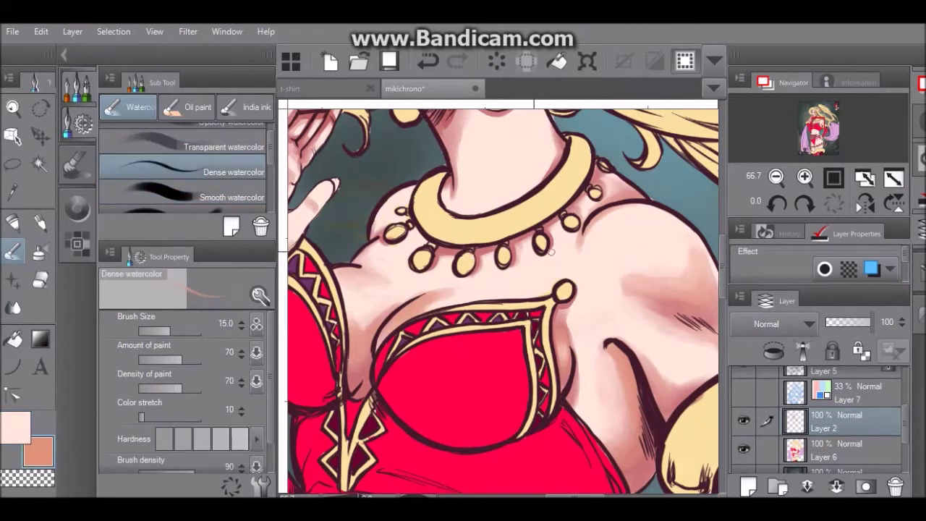
Step: Spread orange across the shoulder with Smooth watercolor at size 40, and soften the chest with pale Transparent watercolor at size 25
{"action": "key", "text": "period"}
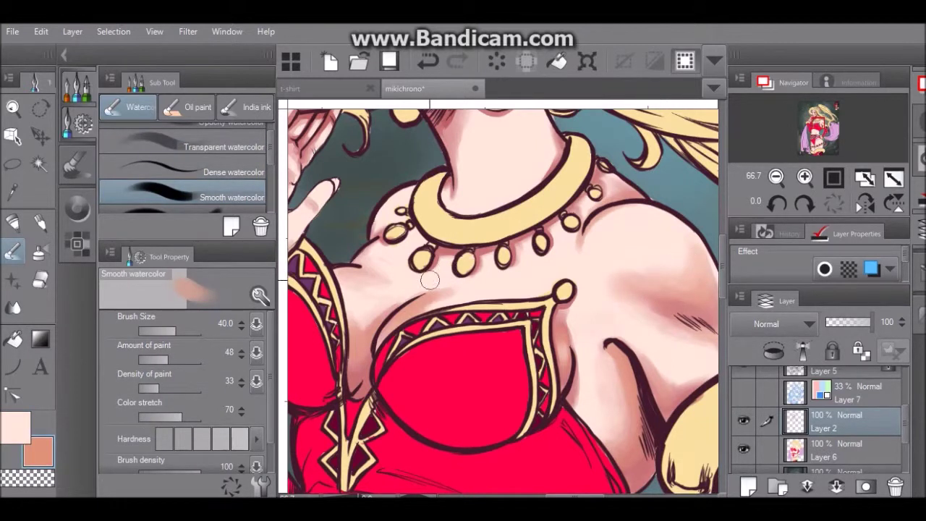
{"action": "mouse_move", "coordinate": [625, 236]}
{"action": "left_mouse_down"}
{"action": "mouse_move", "coordinate": [647, 227]}
{"action": "mouse_move", "coordinate": [600, 251]}
{"action": "left_mouse_up"}
{"action": "key", "text": "x"}
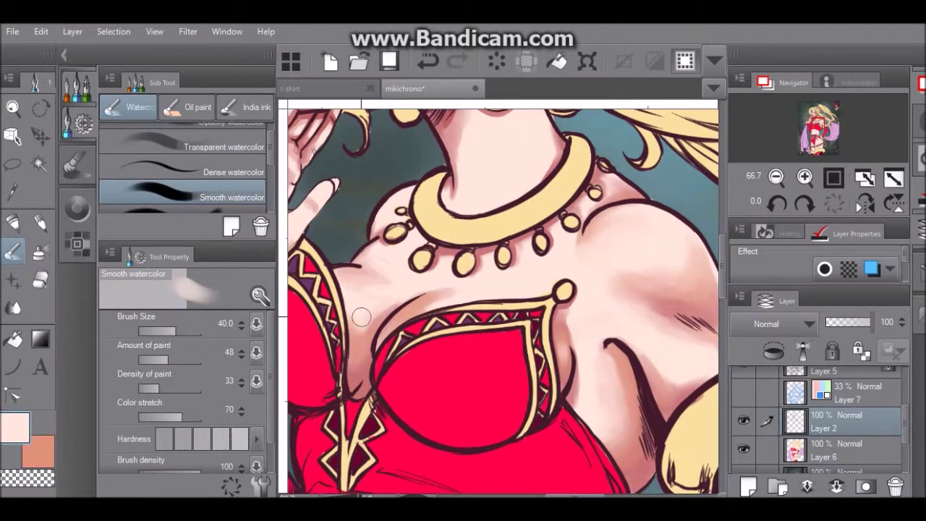
{"action": "key", "text": "x"}
{"action": "key", "text": "comma"}
{"action": "key", "text": "comma"}
{"action": "key", "text": "x"}
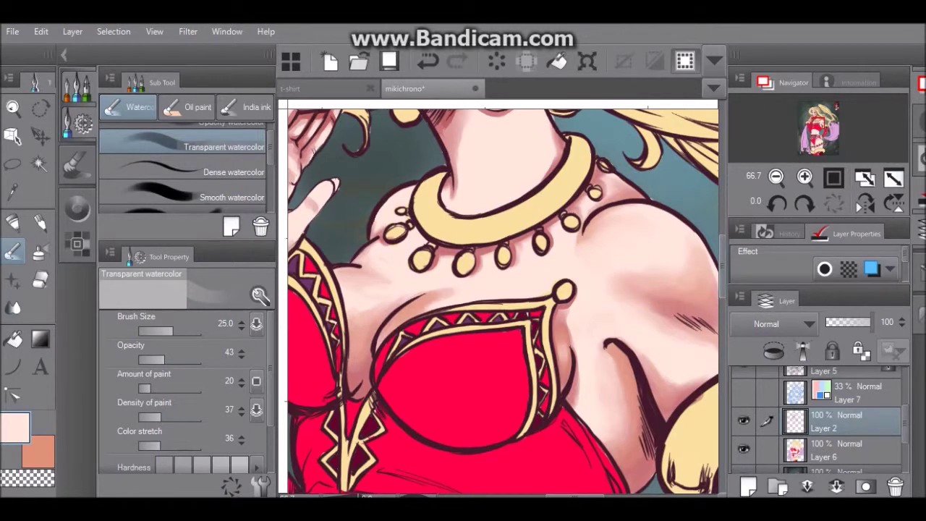
Step: Try golden yellow and pale cream (hue 40, saturation 14, value 99) for a nose bridge highlight with Dense watercolor at size 15
{"action": "left_click_drag", "start_coordinate": [723, 266], "coordinate": [723, 217]}
{"action": "scroll", "coordinate": [459, 287], "scroll_direction": "up", "scroll_amount": 1}
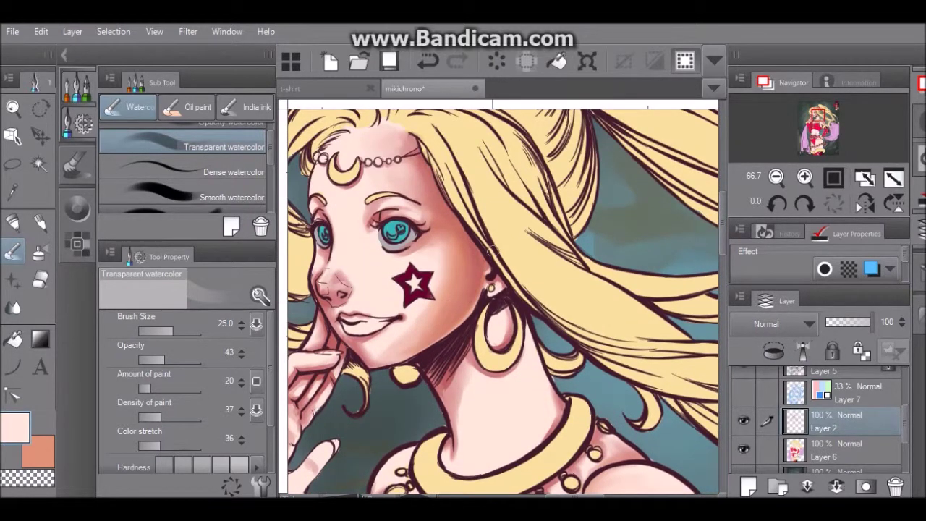
{"action": "scroll", "coordinate": [427, 278], "scroll_direction": "left", "scroll_amount": 4}
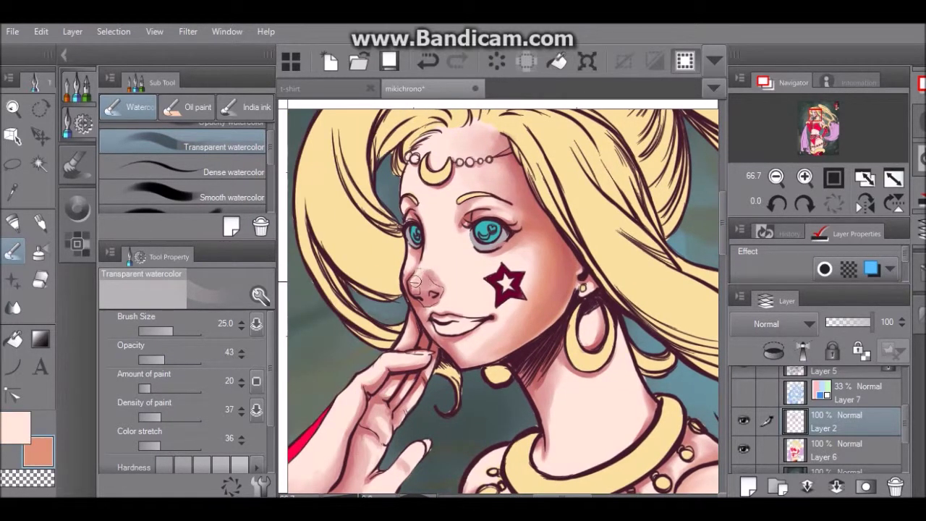
{"action": "left_click", "coordinate": [77, 208]}
{"action": "left_click", "coordinate": [162, 110]}
{"action": "left_click", "coordinate": [179, 146]}
{"action": "left_click", "coordinate": [77, 123]}
{"action": "left_click", "coordinate": [191, 168]}
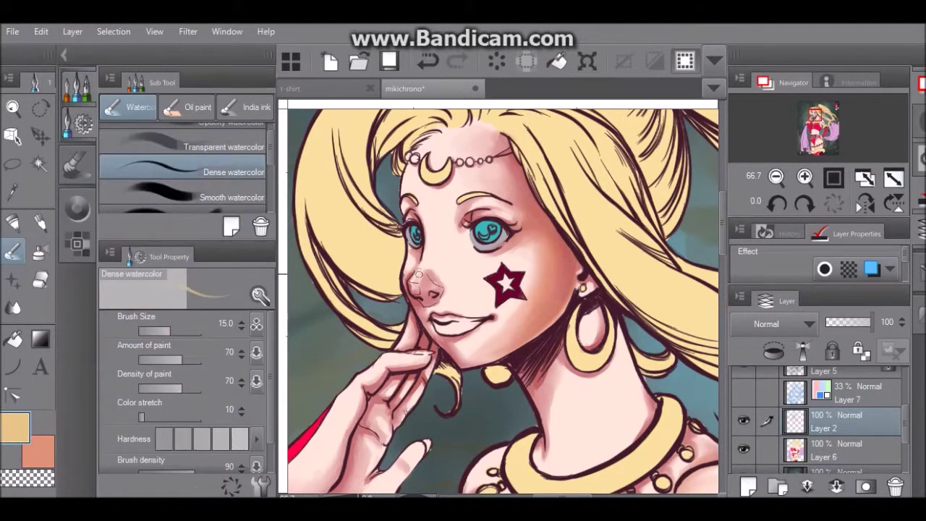
{"action": "left_click", "coordinate": [77, 208]}
{"action": "left_click", "coordinate": [155, 137]}
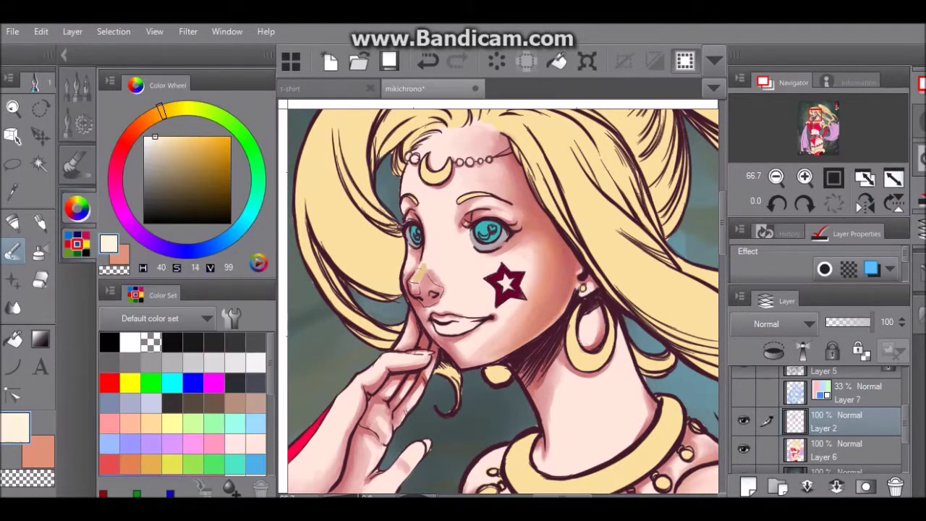
{"action": "key", "text": "x"}
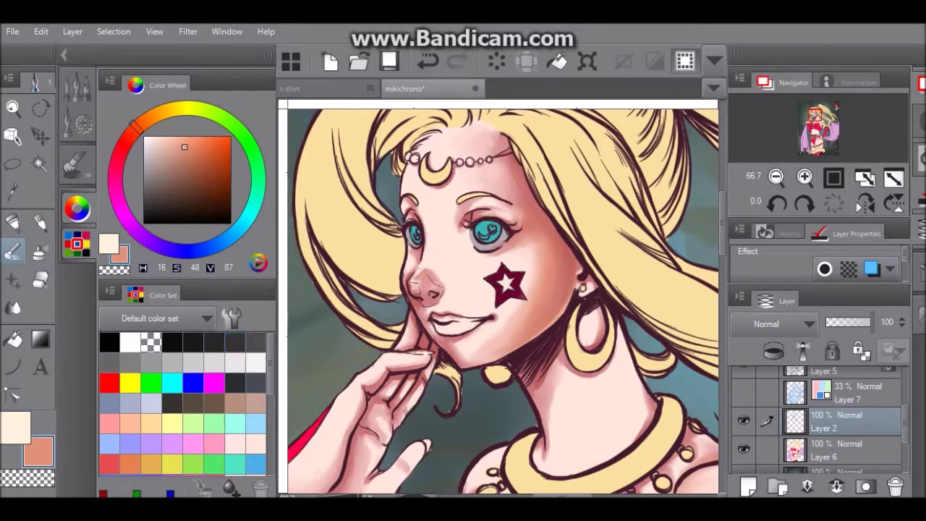
{"action": "key", "text": "x"}
Step: Paint pure white highlights on the nose bridge and beneath the outer corner of the eye with a small G-pen
{"action": "key", "text": "p"}
{"action": "key", "text": "p"}
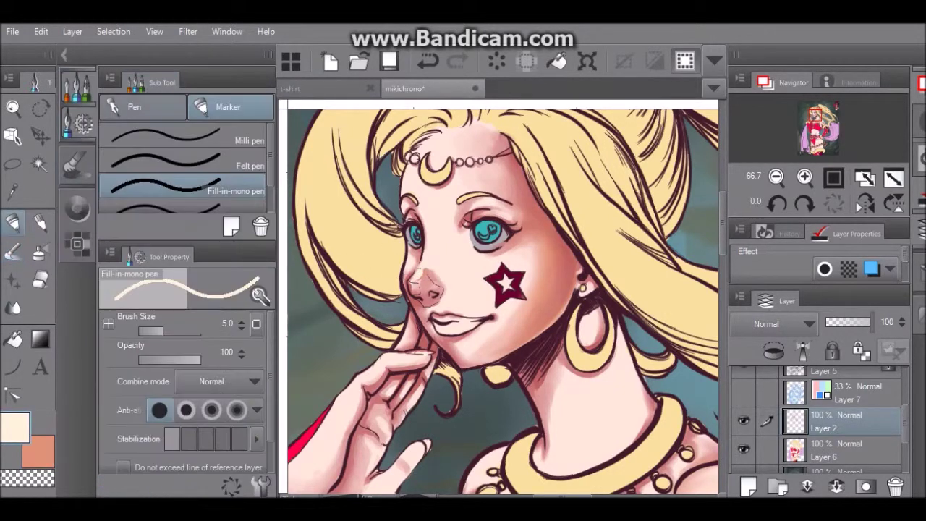
{"action": "key", "text": "bracketleft"}
{"action": "key", "text": "bracketleft"}
{"action": "key", "text": "bracketleft"}
{"action": "key", "text": "bracketleft"}
{"action": "key", "text": "bracketleft"}
{"action": "key", "text": "bracketleft"}
{"action": "key", "text": "bracketleft"}
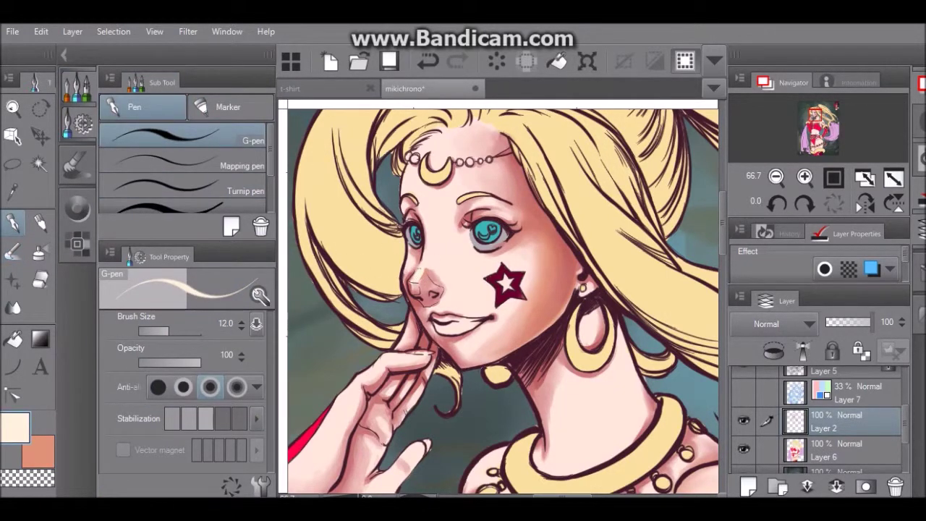
{"action": "left_click", "coordinate": [77, 208]}
{"action": "left_click", "coordinate": [143, 136]}
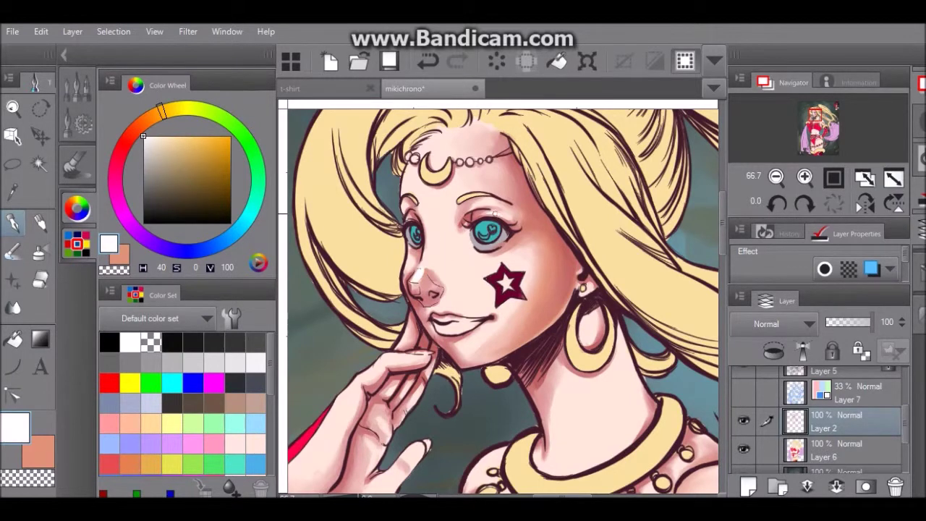
{"action": "left_click_drag", "start_coordinate": [515, 250], "coordinate": [510, 253]}
Step: Enlarge the G-pen and paint a white highlight on the forehead beside the crescent ornament, undoing the unwanted strokes
{"action": "key", "text": "bracketright"}
{"action": "key", "text": "bracketright"}
{"action": "key", "text": "bracketright"}
{"action": "key", "text": "bracketright"}
{"action": "key", "text": "bracketright"}
{"action": "key", "text": "bracketright"}
{"action": "left_click_drag", "start_coordinate": [422, 191], "coordinate": [426, 200]}
{"action": "left_click", "coordinate": [427, 61]}
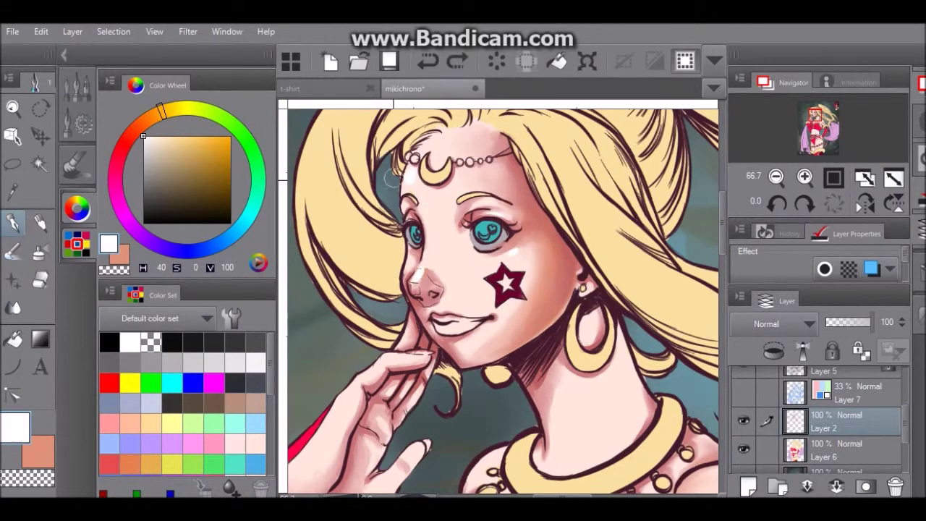
{"action": "left_click_drag", "start_coordinate": [410, 171], "coordinate": [413, 185]}
{"action": "key", "text": "x"}
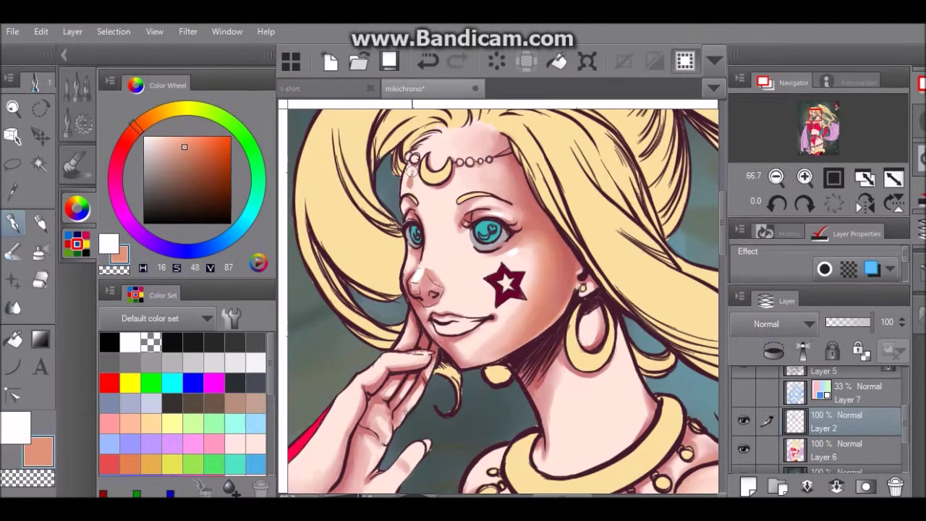
{"action": "key", "text": "x"}
{"action": "left_click", "coordinate": [428, 62]}
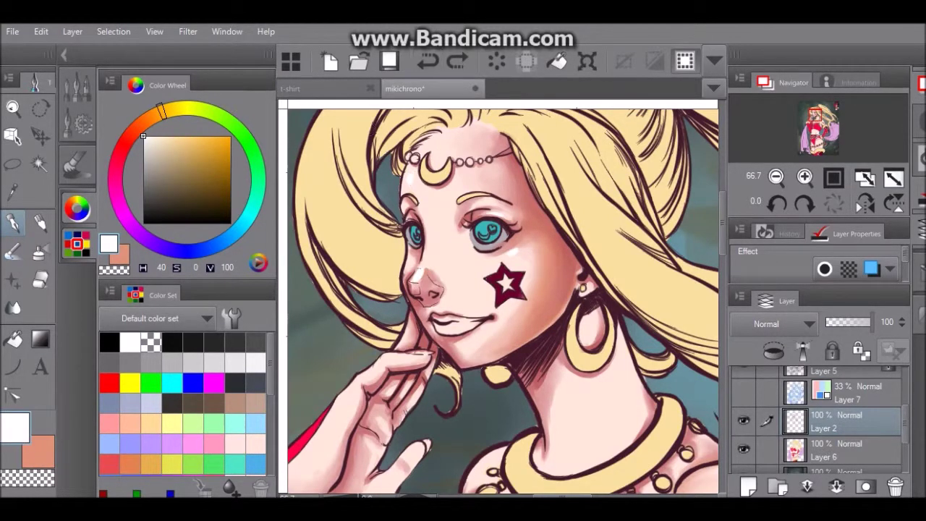
Step: Sample pink from the forehead and blend the white highlight there using Opacity watercolor at size 20 and Dense watercolor at size 15
{"action": "key", "text": "x"}
{"action": "left_click", "coordinate": [413, 177], "text": "alt"}
{"action": "key", "text": "x"}
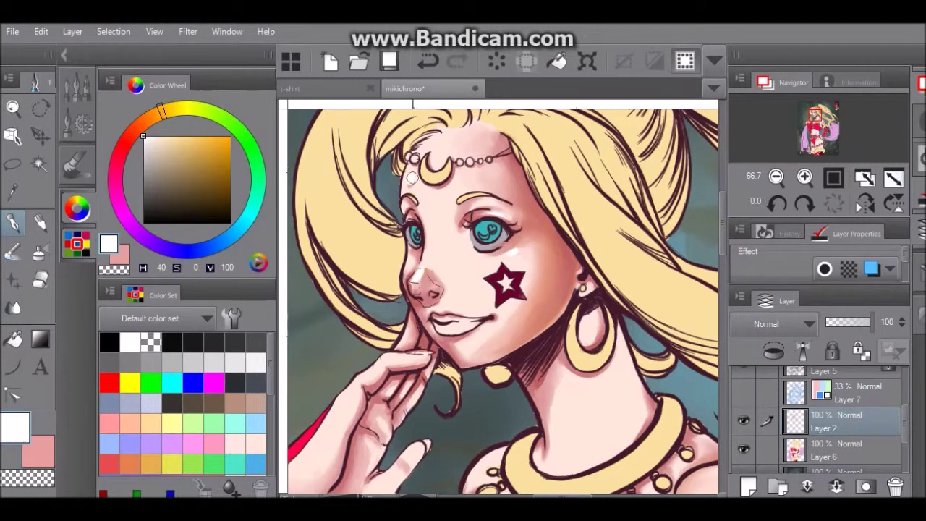
{"action": "key", "text": "b"}
{"action": "left_click_drag", "start_coordinate": [409, 173], "coordinate": [412, 184]}
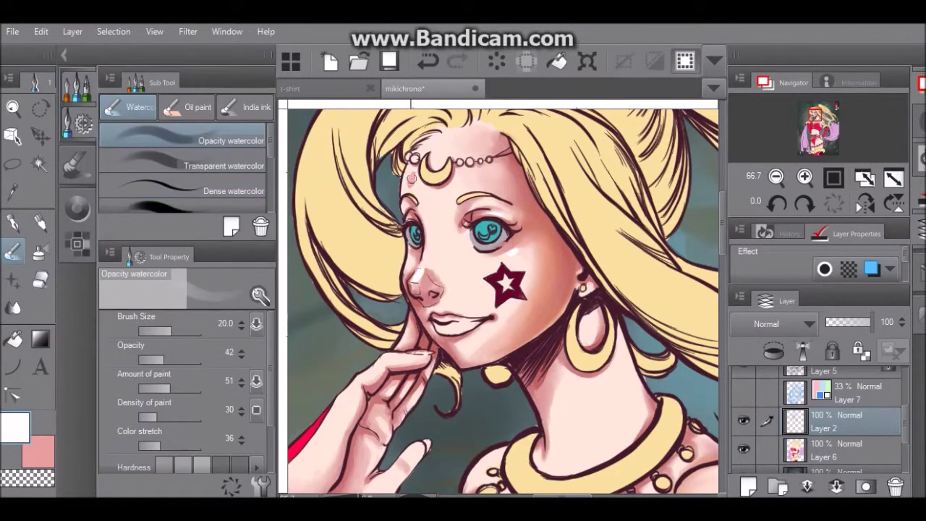
{"action": "left_click", "coordinate": [232, 191]}
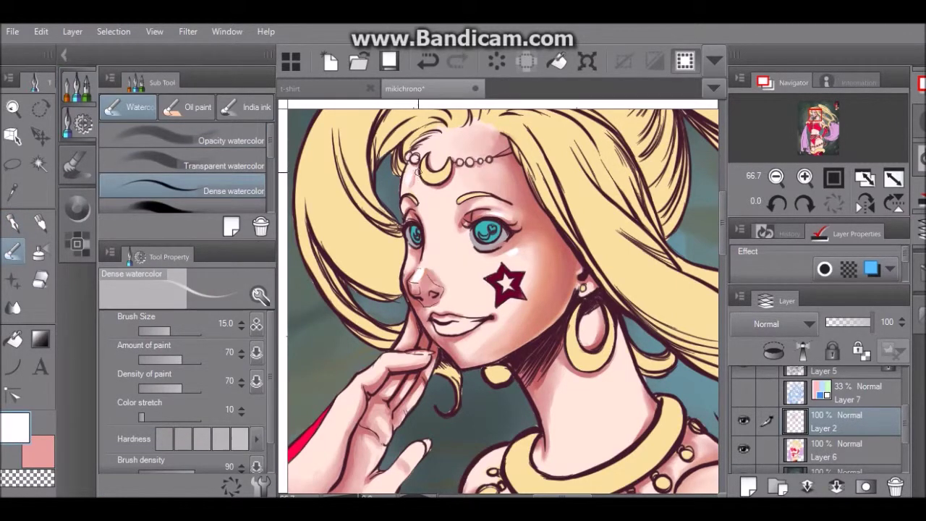
Step: Rework the forehead highlight with sampled orange and a pale peach (hue 15, saturation 14, value 98) using Dense watercolor at size 15
{"action": "key", "text": "x"}
{"action": "key", "text": "x"}
{"action": "left_click", "coordinate": [422, 192], "text": "alt"}
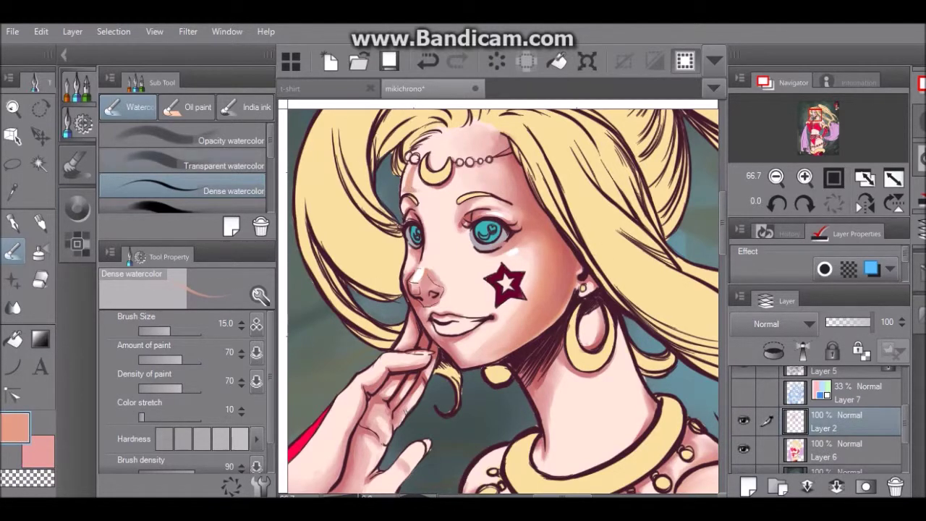
{"action": "left_click", "coordinate": [77, 210]}
{"action": "left_click_drag", "start_coordinate": [409, 174], "coordinate": [411, 187]}
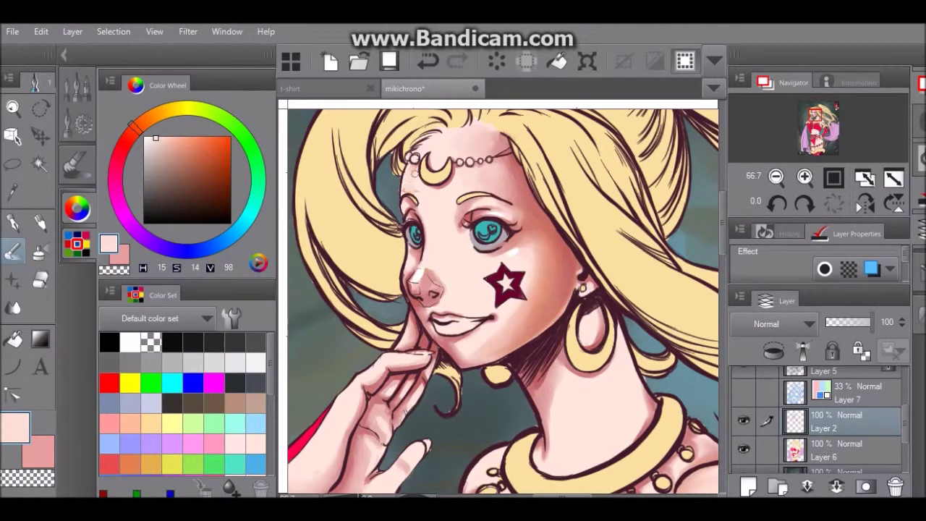
{"action": "left_click", "coordinate": [411, 172], "text": "alt"}
Step: Tone down the white nose highlight and deepen the nose shading with red Dense watercolor at size 15
{"action": "key", "text": "p"}
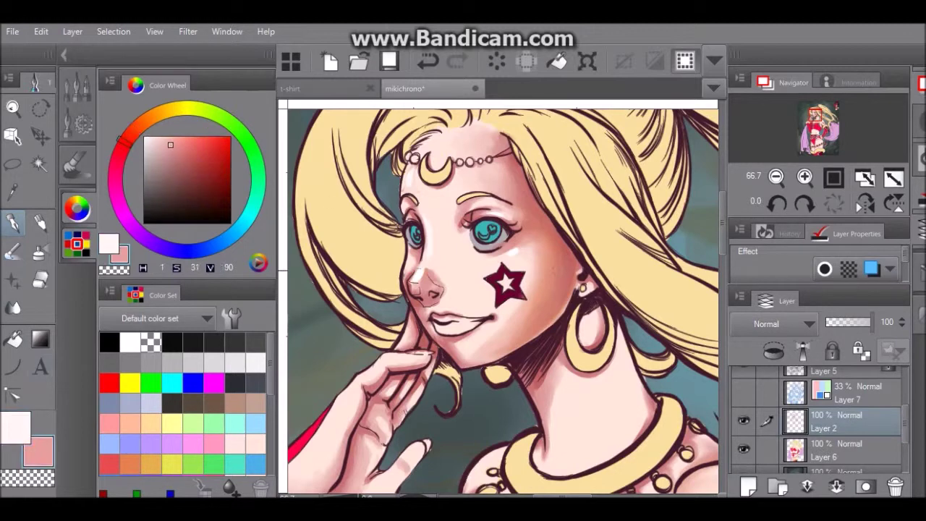
{"action": "key", "text": "b"}
{"action": "mouse_move", "coordinate": [432, 259]}
{"action": "left_mouse_down"}
{"action": "mouse_move", "coordinate": [427, 232]}
{"action": "mouse_move", "coordinate": [425, 269]}
{"action": "mouse_move", "coordinate": [416, 210]}
{"action": "mouse_move", "coordinate": [417, 276]}
{"action": "mouse_move", "coordinate": [427, 225]}
{"action": "left_mouse_up"}
{"action": "left_click", "coordinate": [225, 191]}
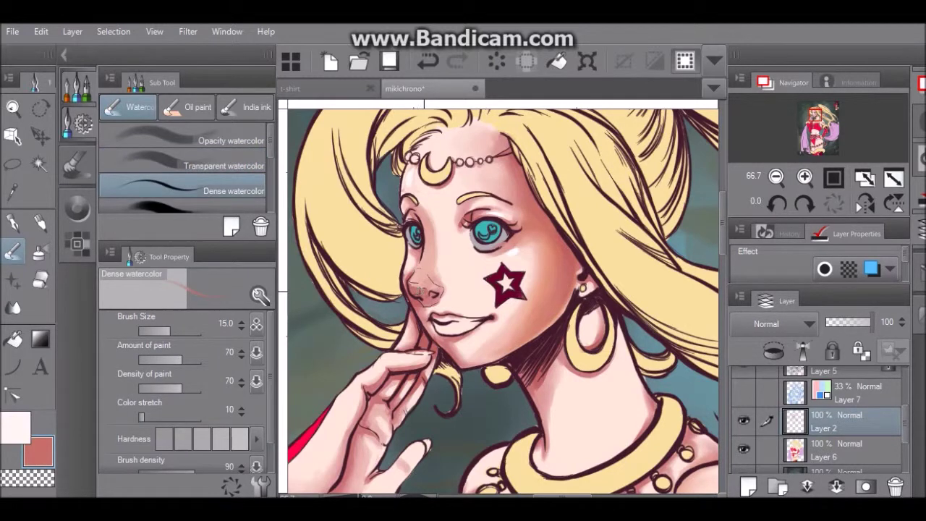
Step: Soften the nose bridge with sampled pale pink using Transparent watercolor at size 25, then paint a white highlight on the eyelid with the pen
{"action": "key", "text": "x"}
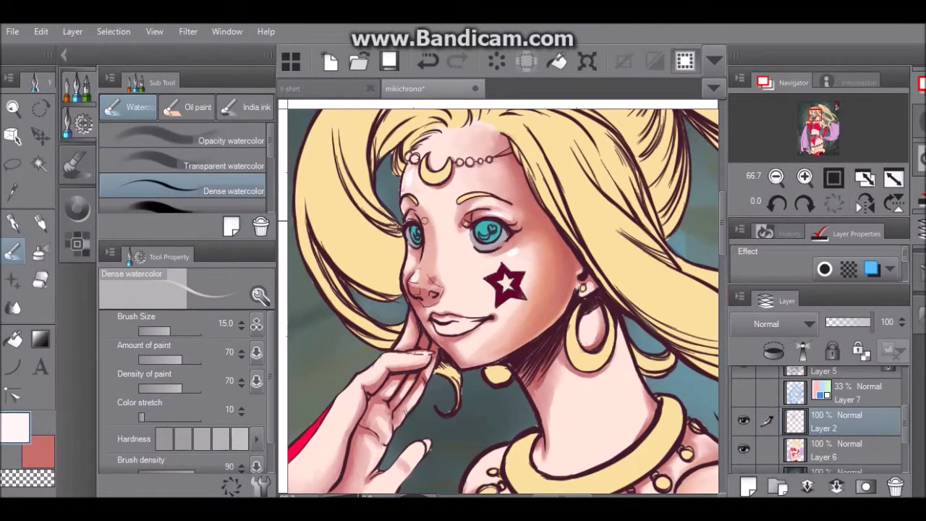
{"action": "left_click", "coordinate": [435, 215], "text": "alt"}
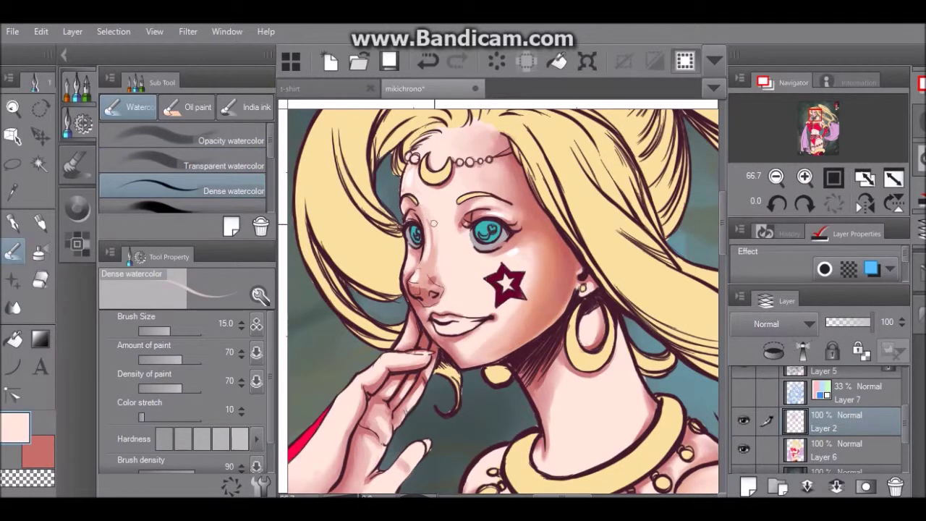
{"action": "key", "text": "comma"}
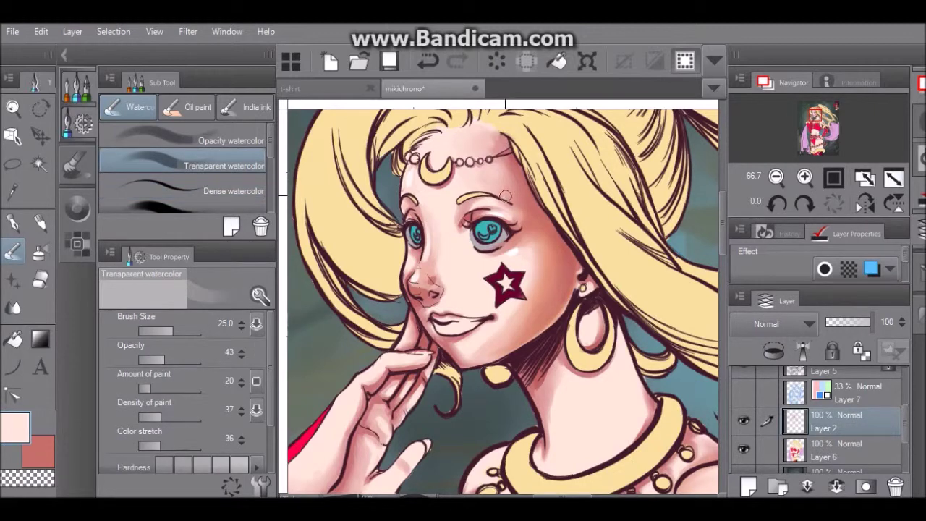
{"action": "key", "text": "p"}
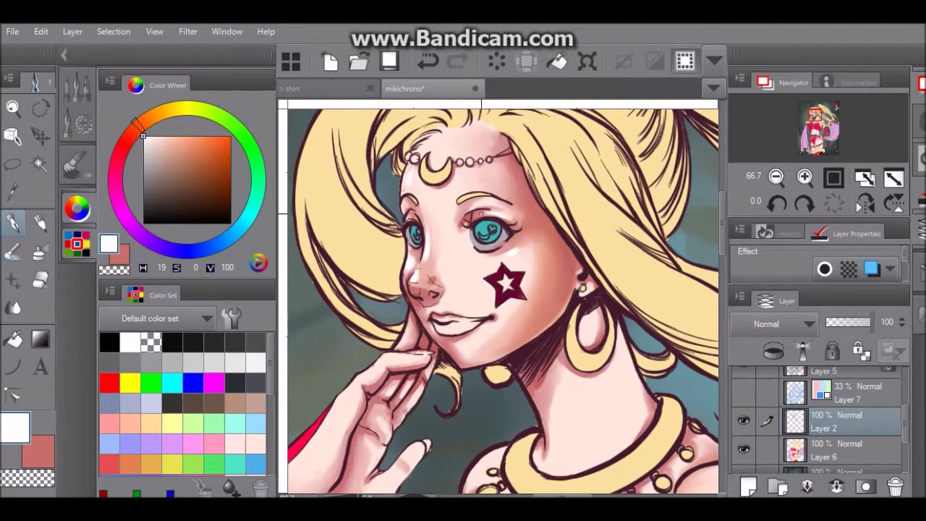
Step: Fill the lips with muted red (hue 5, saturation 47, value 77) and add pink (hue 345, saturation 44, value 90) to the lower lip
{"action": "key", "text": "x"}
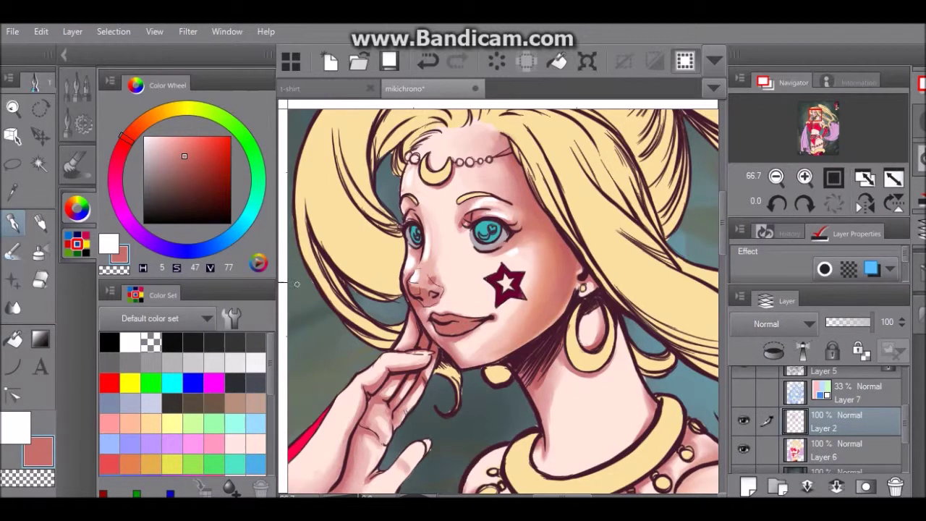
{"action": "left_click", "coordinate": [436, 318], "text": "alt"}
{"action": "left_click", "coordinate": [117, 162]}
{"action": "left_click", "coordinate": [190, 151]}
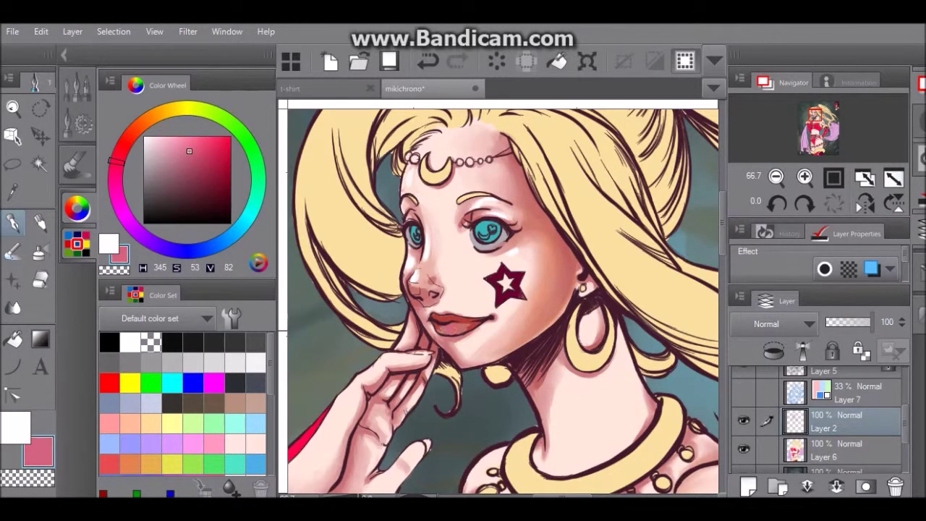
{"action": "left_click", "coordinate": [195, 157]}
{"action": "left_click", "coordinate": [450, 327], "text": "alt"}
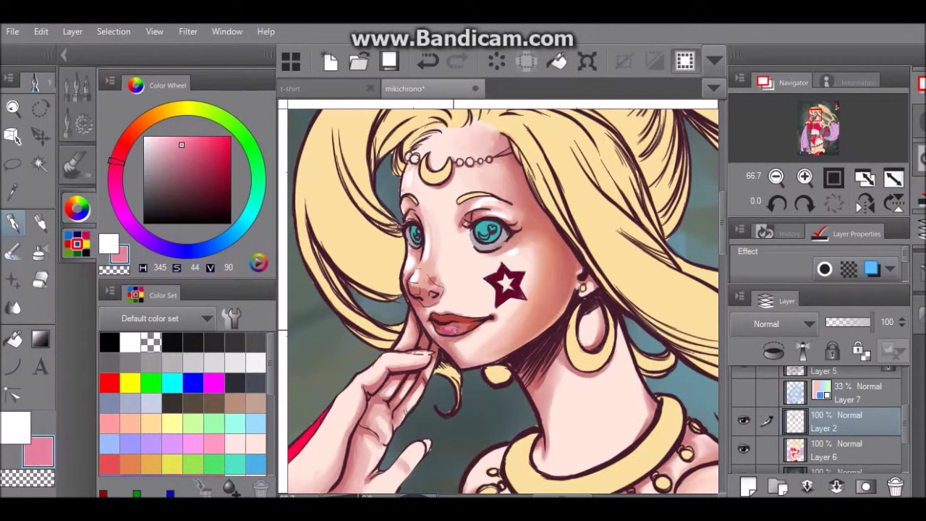
Step: Blend the lower lip with lighter pink (hue 345, saturation 35, value 100) using Dense watercolor at size 15 and Transparent watercolor at size 25
{"action": "key", "text": "b"}
{"action": "left_click_drag", "start_coordinate": [440, 330], "coordinate": [463, 329]}
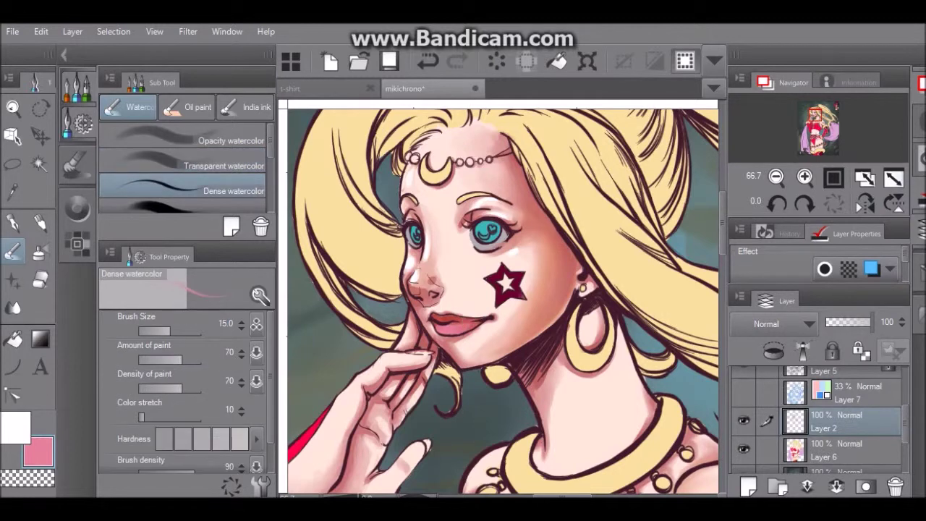
{"action": "left_click", "coordinate": [77, 209]}
{"action": "left_click", "coordinate": [174, 136]}
{"action": "left_click_drag", "start_coordinate": [437, 326], "coordinate": [440, 327]}
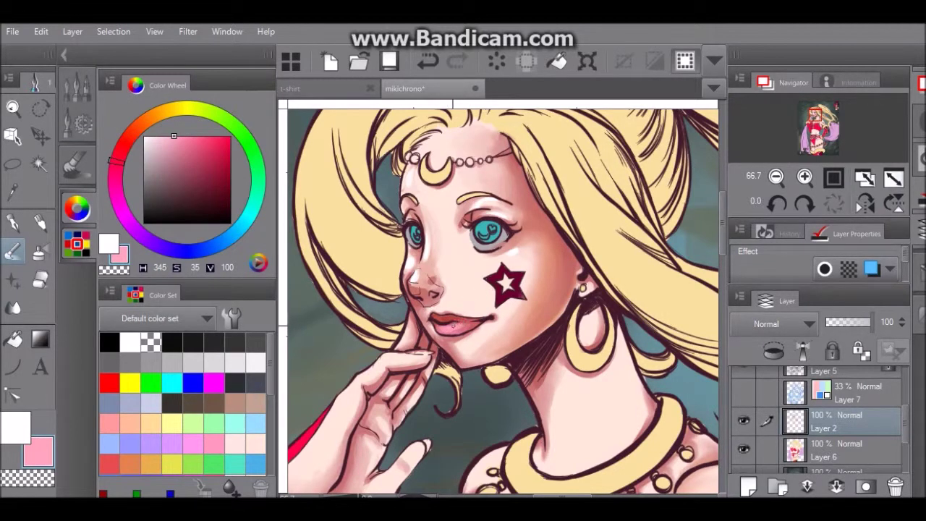
{"action": "key", "text": "p"}
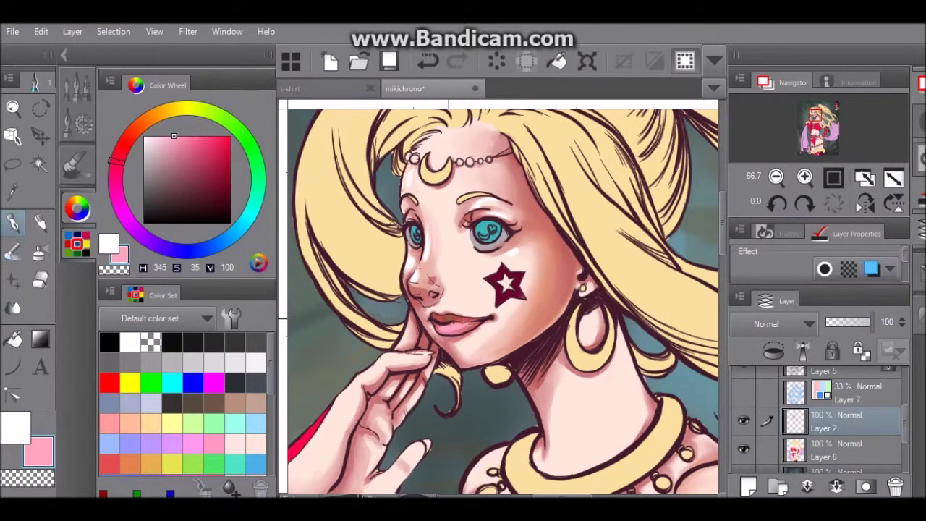
{"action": "key", "text": "b"}
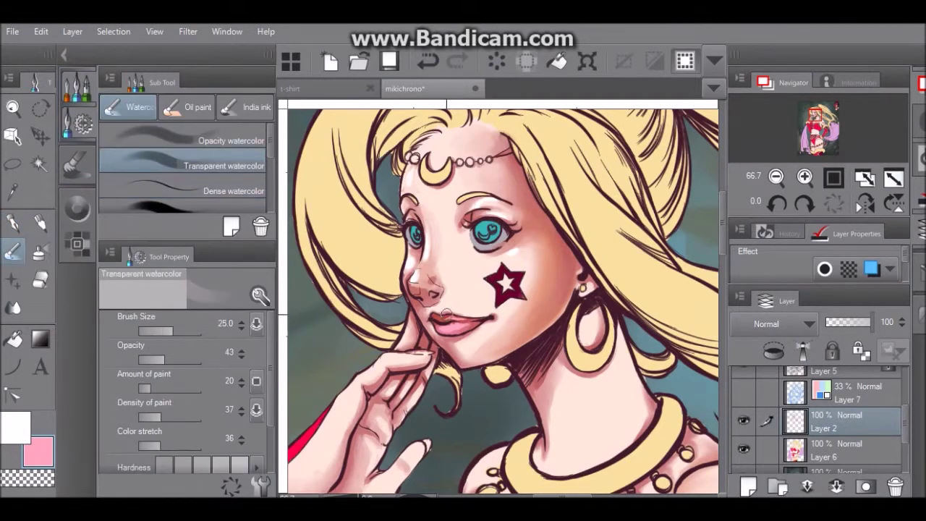
Step: Highlight the lower lip with pale pink (hue 345, saturation 16), bright pink (hue 339, saturation 62) and white using the pen
{"action": "key", "text": "p"}
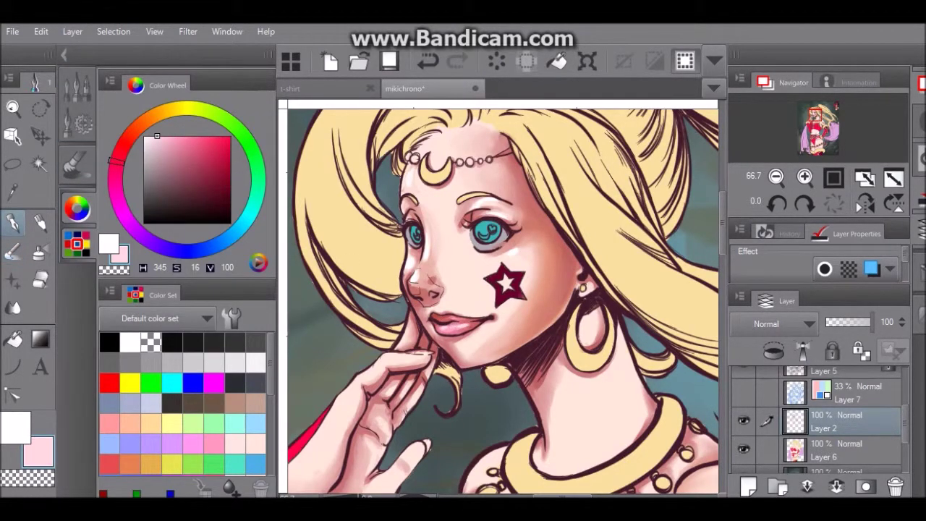
{"action": "left_click_drag", "start_coordinate": [157, 136], "coordinate": [179, 136]}
{"action": "left_click_drag", "start_coordinate": [117, 161], "coordinate": [115, 167]}
{"action": "left_click_drag", "start_coordinate": [179, 136], "coordinate": [198, 136]}
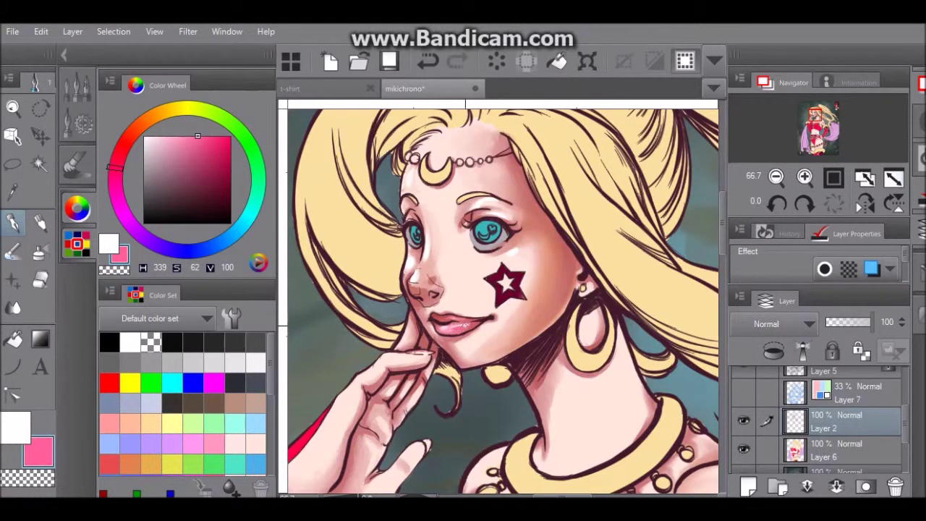
{"action": "key", "text": "x"}
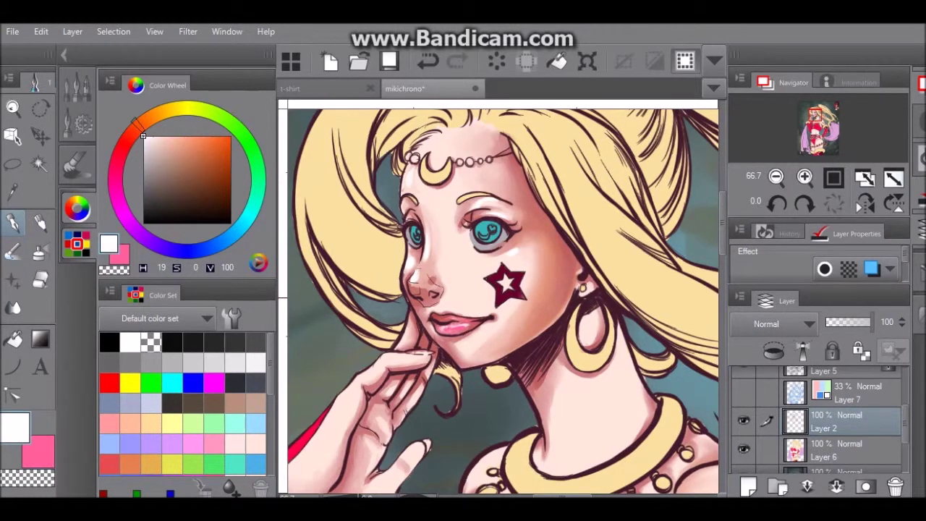
{"action": "key", "text": "x"}
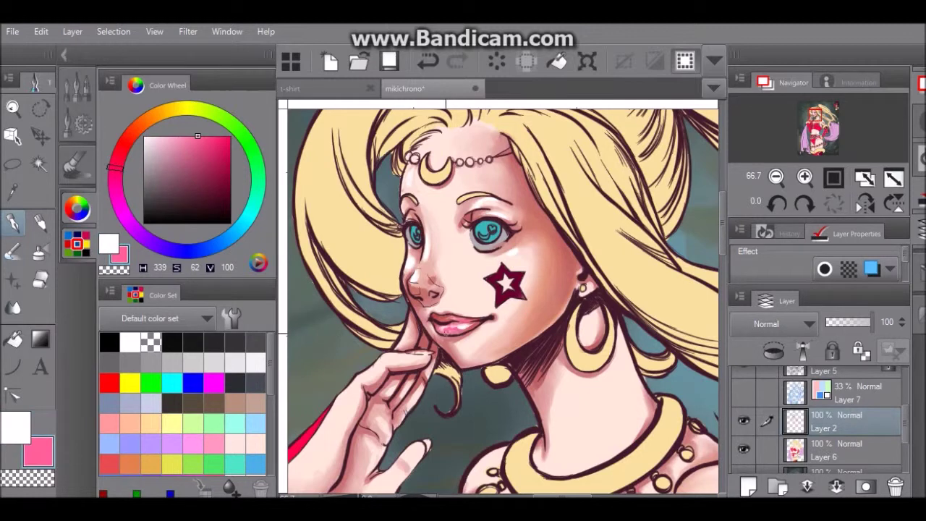
Step: Deepen the lip shading with red at hue 354, using saturation 61, value 82 and a darker saturation 68, value 70
{"action": "left_click_drag", "start_coordinate": [115, 168], "coordinate": [120, 149]}
{"action": "left_click_drag", "start_coordinate": [198, 136], "coordinate": [197, 152]}
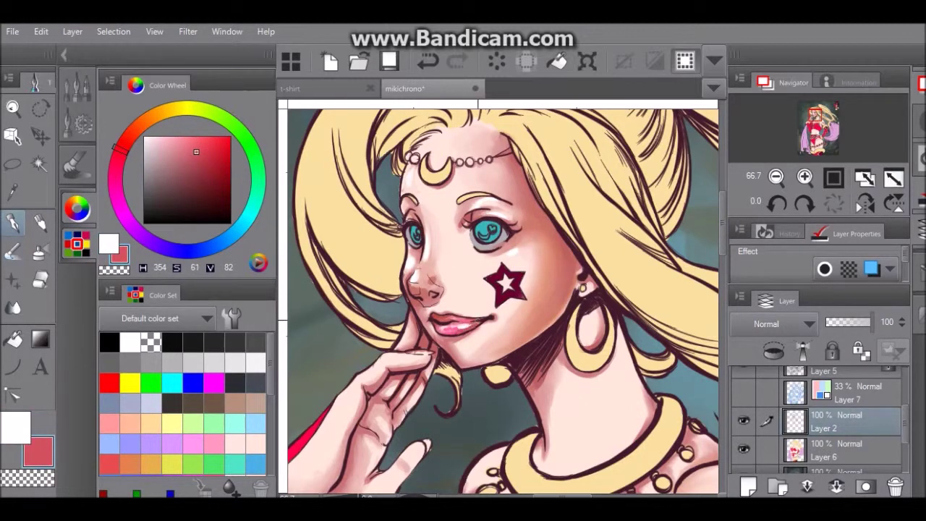
{"action": "left_click", "coordinate": [485, 288], "text": "alt"}
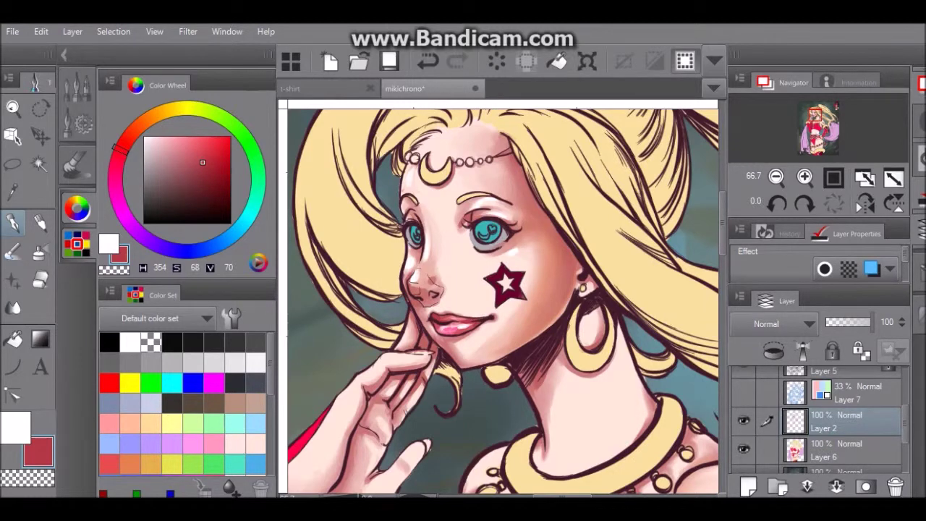
Step: Shade the irises with sampled teal tones using Dense watercolor at size 8, Smooth watercolor at size 17 and Paint & Apply at size 12
{"action": "left_click", "coordinate": [482, 229], "text": "alt"}
{"action": "key", "text": "b"}
{"action": "key", "text": "comma"}
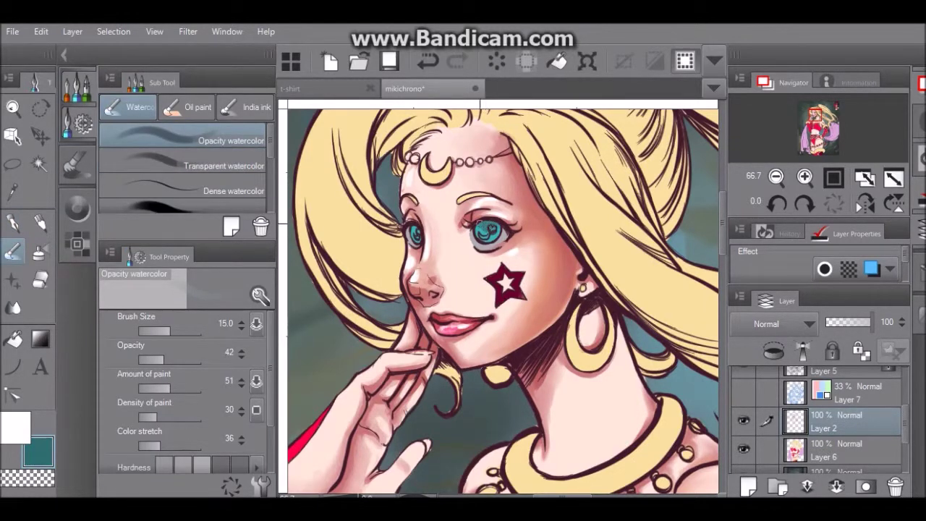
{"action": "key", "text": "period"}
{"action": "key", "text": "period"}
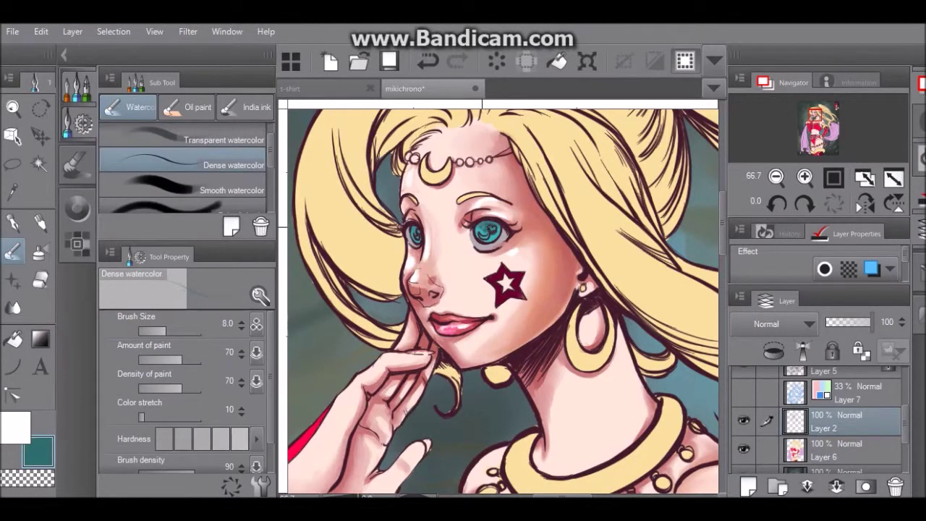
{"action": "key", "text": "period"}
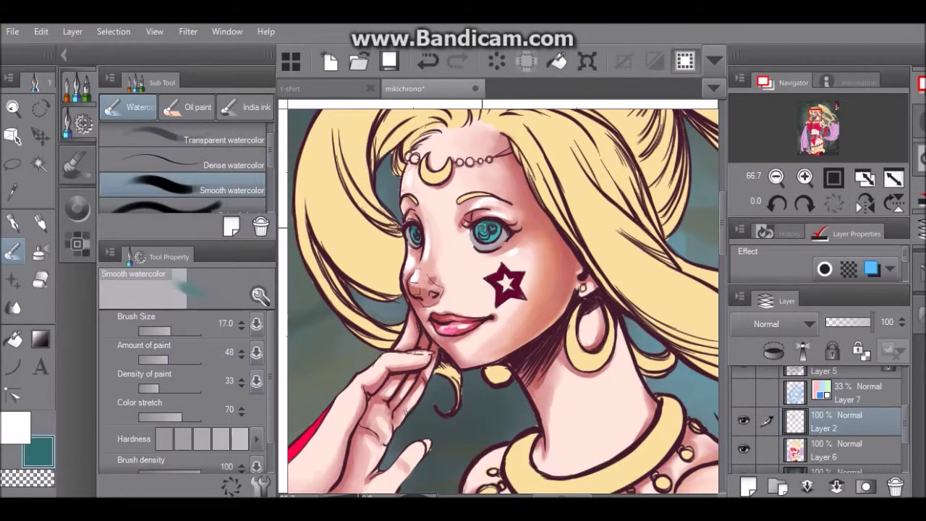
{"action": "key", "text": "comma"}
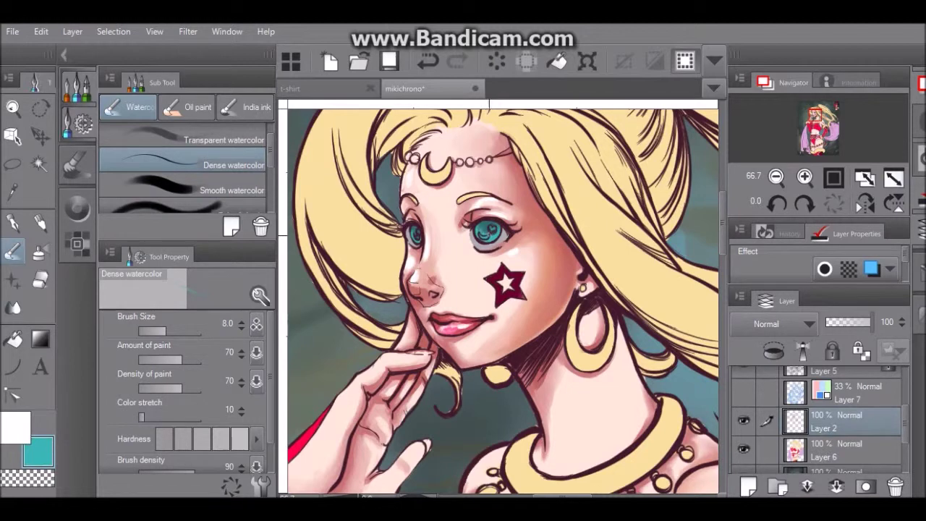
{"action": "key", "text": "period"}
{"action": "key", "text": "period"}
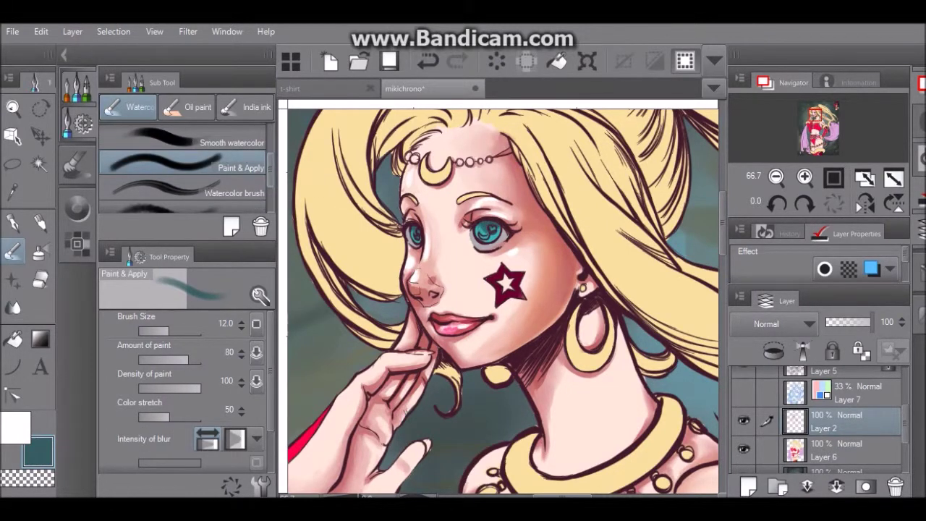
{"action": "key", "text": "period"}
Step: Paint iris reflections in cyan at hue 184, lightening from saturation 61 to 37 and 28, and finish the glints in near-white
{"action": "key", "text": "p"}
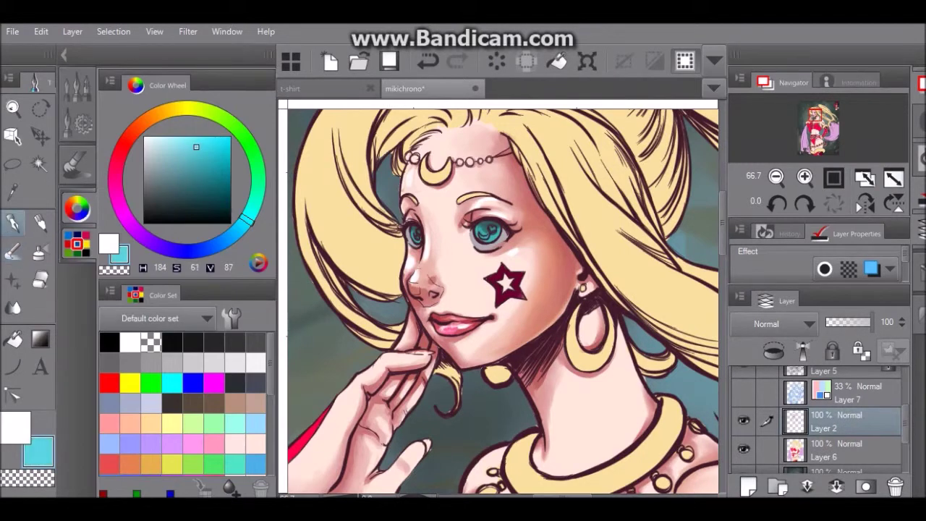
{"action": "key", "text": "ctrl+plus"}
{"action": "key", "text": "ctrl+plus"}
{"action": "key", "text": "ctrl+plus"}
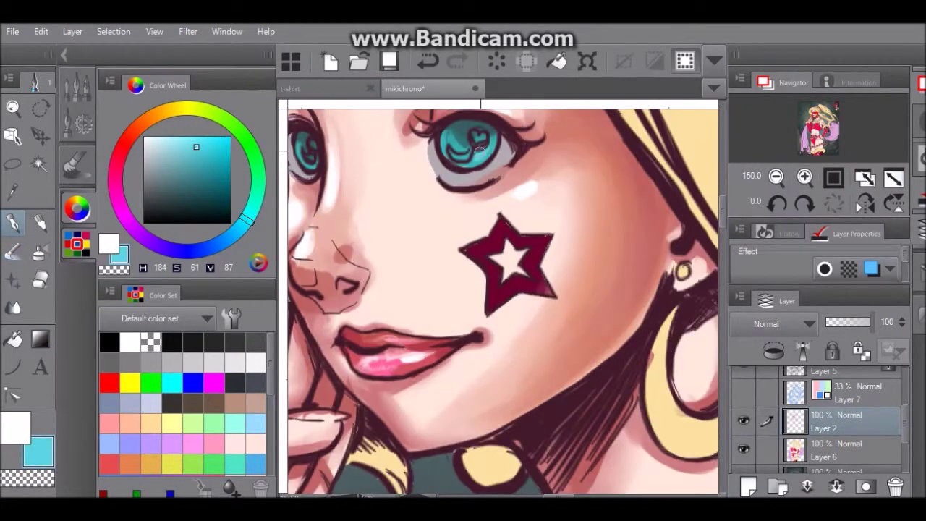
{"action": "left_click", "coordinate": [304, 154], "text": "alt"}
{"action": "mouse_move", "coordinate": [449, 145]}
{"action": "left_mouse_down"}
{"action": "mouse_move", "coordinate": [454, 153]}
{"action": "mouse_move", "coordinate": [489, 140]}
{"action": "left_mouse_up"}
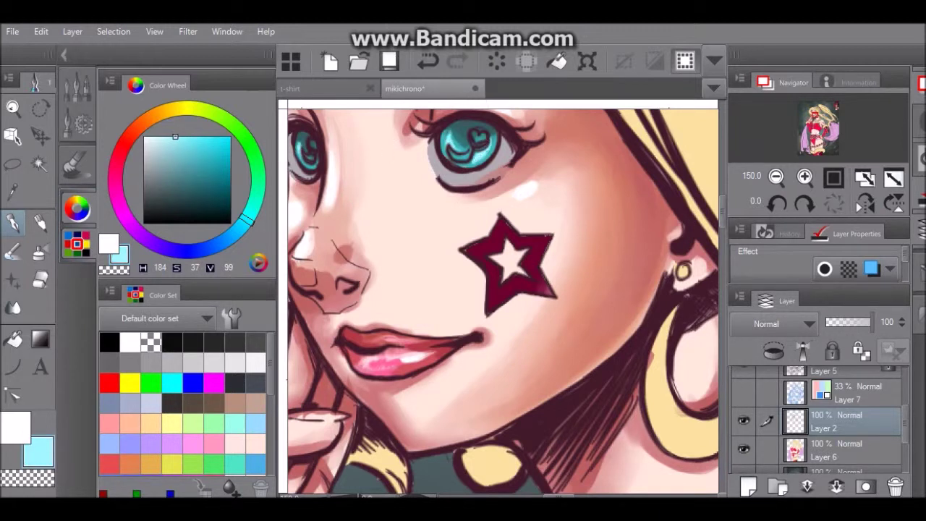
{"action": "left_click", "coordinate": [446, 132], "text": "alt"}
{"action": "left_click", "coordinate": [304, 140], "text": "alt"}
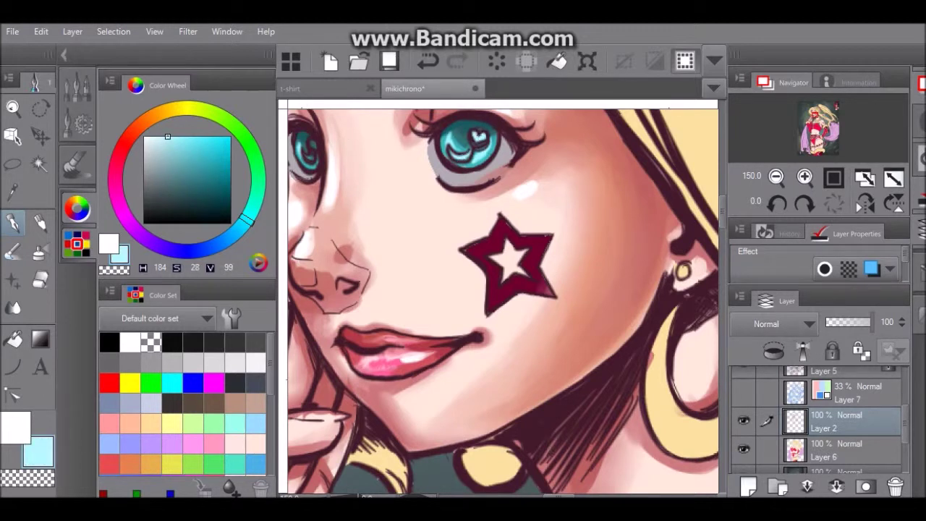
{"action": "left_click", "coordinate": [475, 155], "text": "alt"}
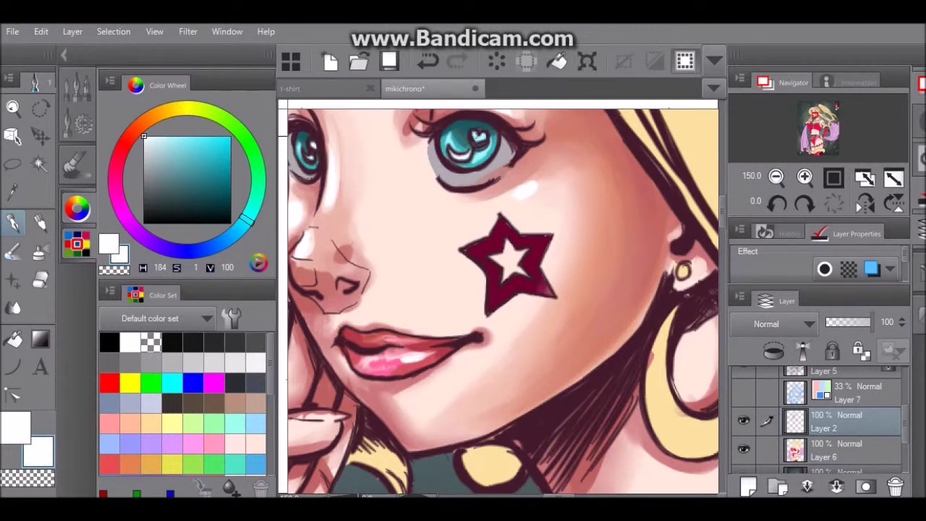
Step: Shade the outer and lower white of the larger eye with dark grey-teal using the pen and Transparent watercolor at size 8
{"action": "left_click", "coordinate": [509, 149], "text": "alt"}
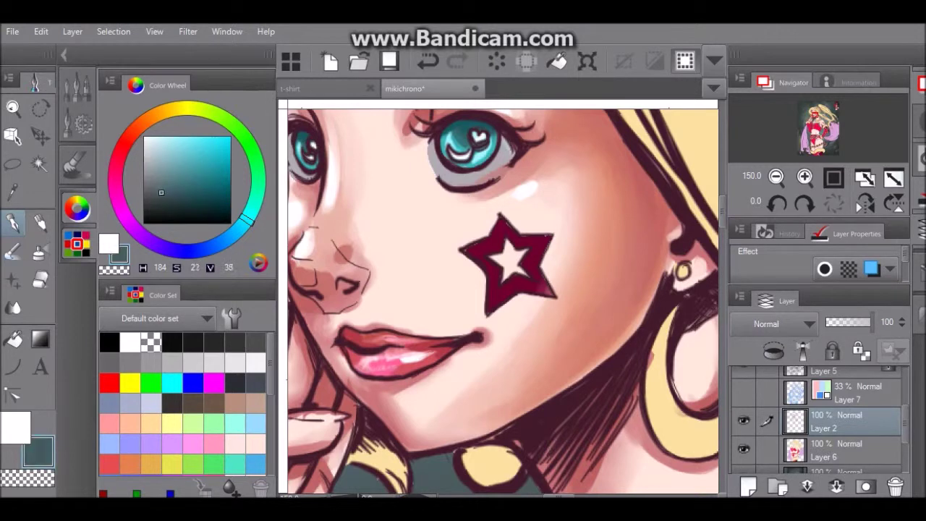
{"action": "key", "text": "b"}
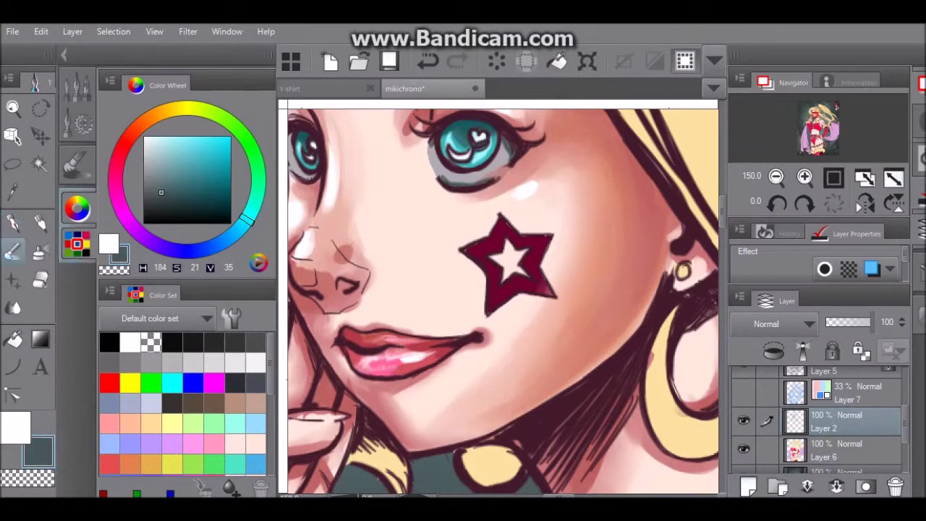
{"action": "key", "text": "bracketleft"}
{"action": "key", "text": "bracketleft"}
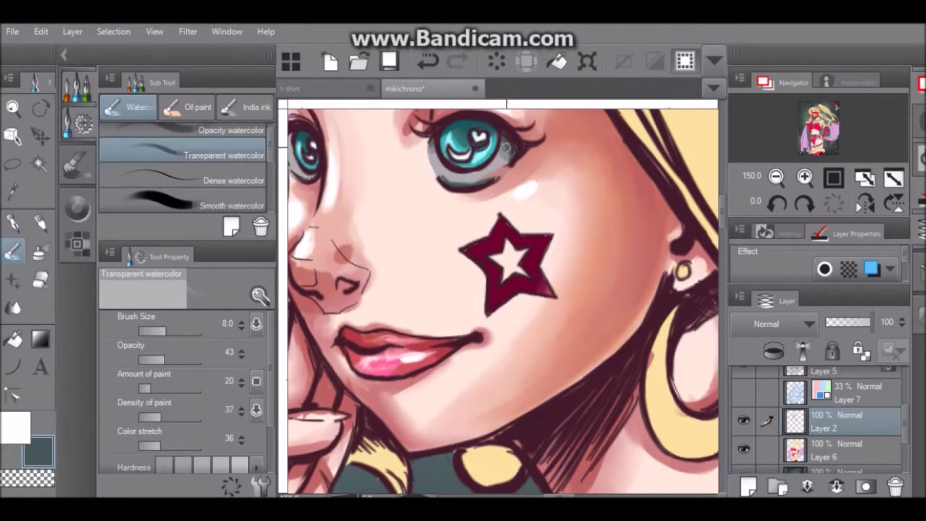
{"action": "left_click_drag", "start_coordinate": [461, 186], "coordinate": [474, 180]}
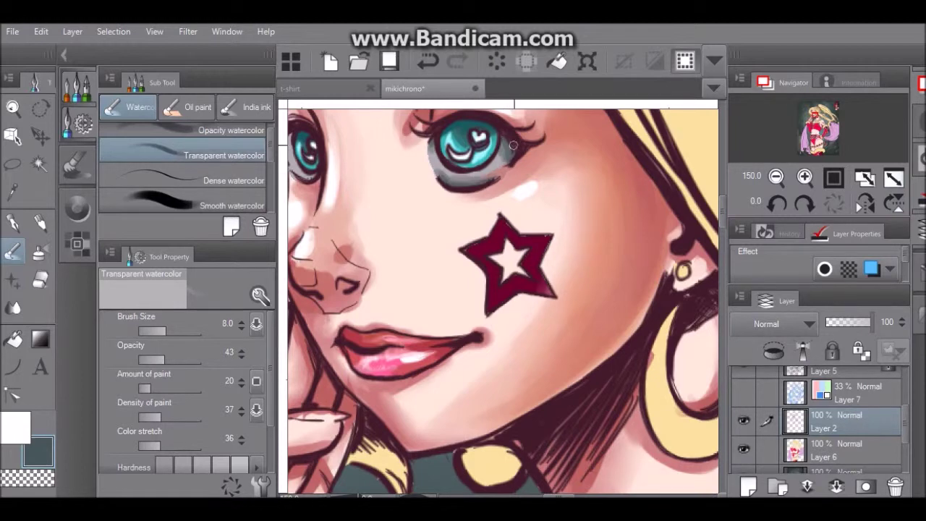
Step: Lighten and blend the white of the larger eye with grey tones up to value 82 and paler, using Transparent and Dense watercolor at size 8
{"action": "left_click", "coordinate": [77, 209]}
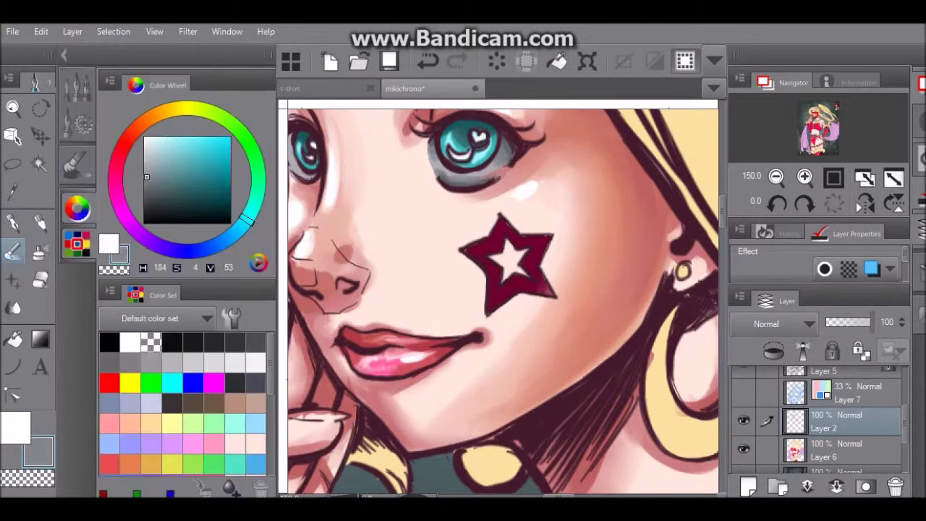
{"action": "left_click", "coordinate": [434, 163], "text": "alt"}
{"action": "mouse_move", "coordinate": [435, 162]}
{"action": "left_mouse_down"}
{"action": "mouse_move", "coordinate": [482, 171]}
{"action": "mouse_move", "coordinate": [444, 160]}
{"action": "mouse_move", "coordinate": [499, 163]}
{"action": "left_mouse_up"}
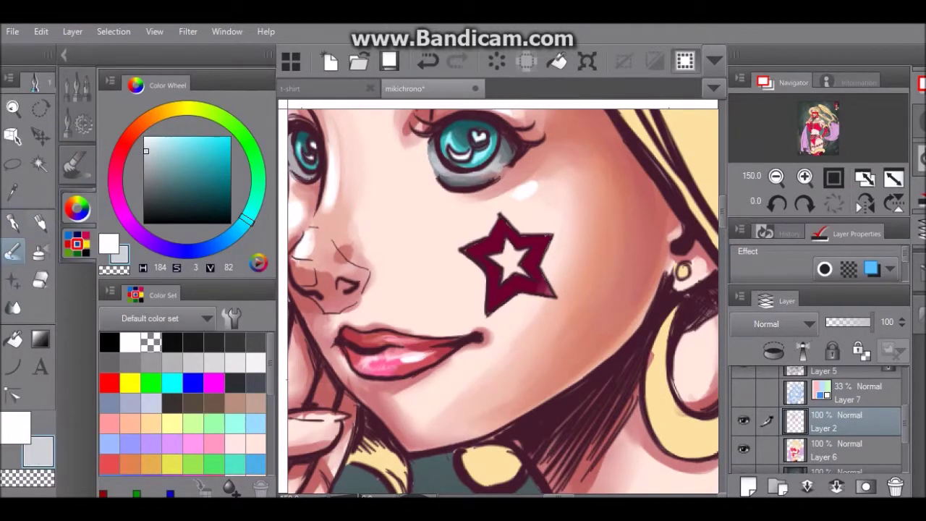
{"action": "left_click", "coordinate": [77, 210]}
{"action": "left_click", "coordinate": [217, 162]}
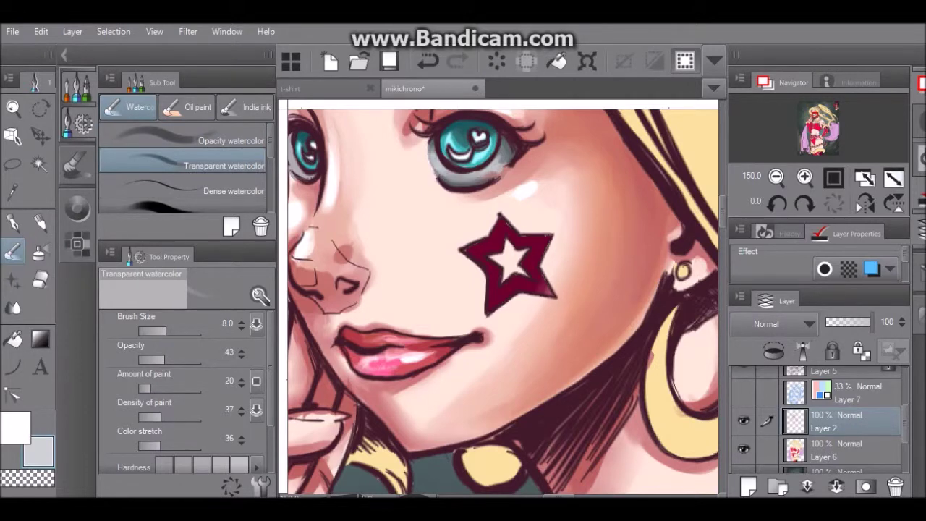
{"action": "left_click", "coordinate": [78, 210]}
{"action": "left_click", "coordinate": [78, 210]}
{"action": "left_click", "coordinate": [218, 191]}
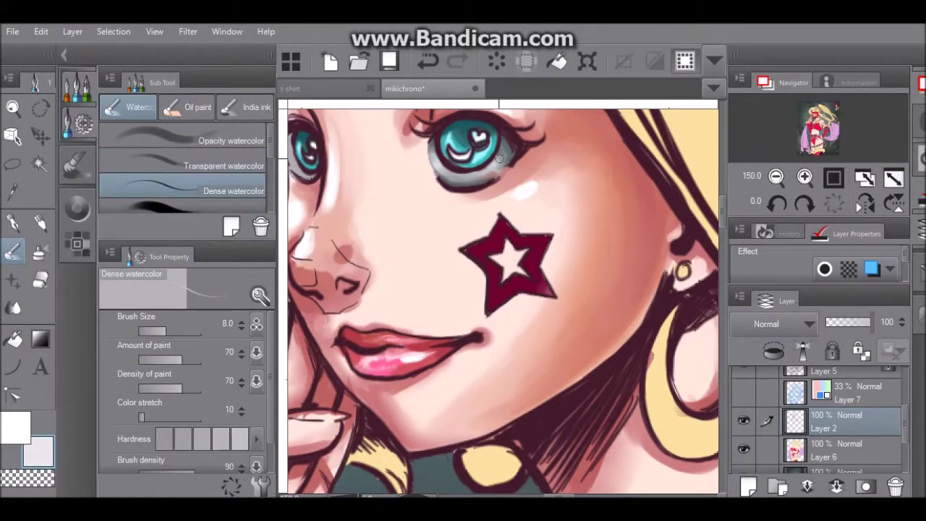
Step: Brighten the white of the larger eye with pen touches in near-white at hue 184, value 100
{"action": "left_click", "coordinate": [78, 210]}
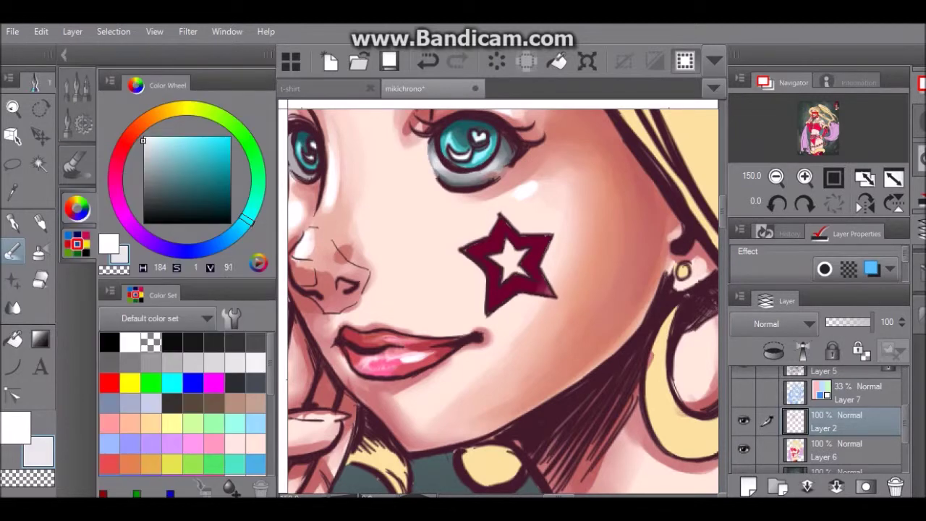
{"action": "left_click", "coordinate": [12, 224]}
{"action": "left_click_drag", "start_coordinate": [439, 163], "coordinate": [470, 173]}
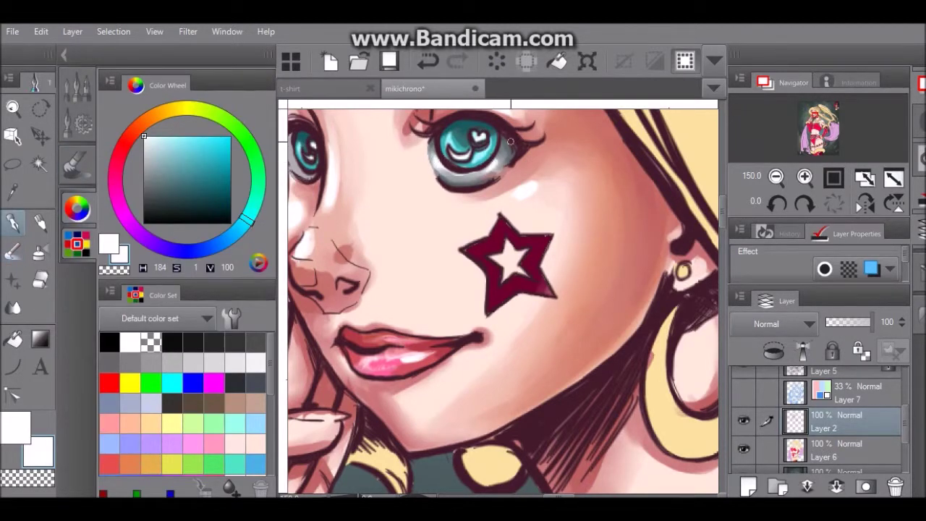
{"action": "key", "text": "ctrl+z"}
{"action": "left_click", "coordinate": [505, 151]}
{"action": "left_click_drag", "start_coordinate": [548, 497], "coordinate": [540, 496]}
Step: Shade the white of the smaller eye with sampled grey-teal at value 42, lightening to values 89 and 100 using the pen
{"action": "left_click", "coordinate": [405, 163], "text": "alt"}
{"action": "mouse_move", "coordinate": [397, 139]}
{"action": "left_mouse_down"}
{"action": "mouse_move", "coordinate": [410, 175]}
{"action": "mouse_move", "coordinate": [400, 135]}
{"action": "left_mouse_up"}
{"action": "left_click", "coordinate": [396, 145], "text": "alt"}
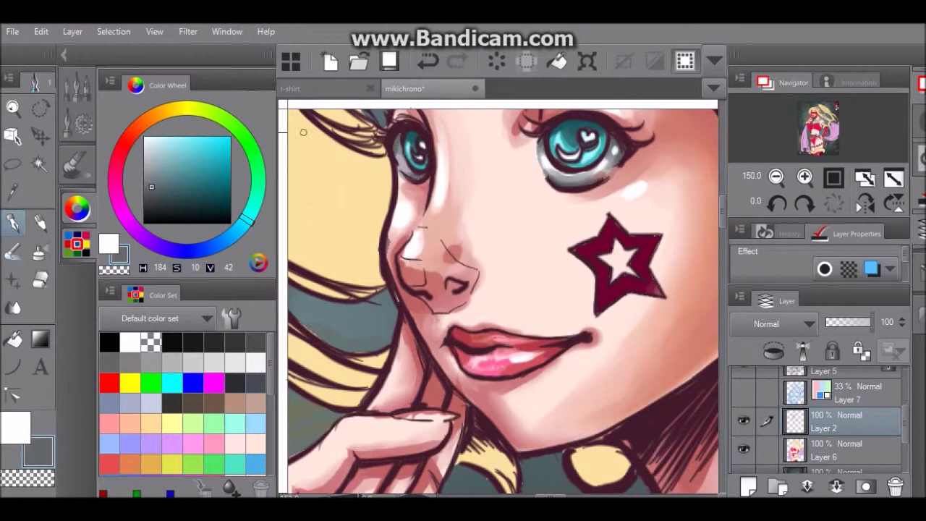
{"action": "left_click", "coordinate": [402, 165], "text": "alt"}
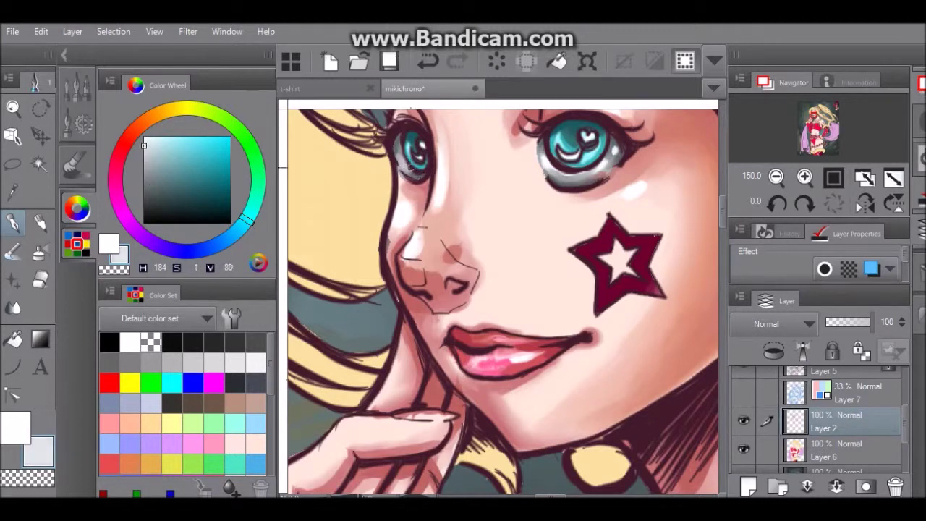
{"action": "left_click", "coordinate": [401, 165], "text": "alt"}
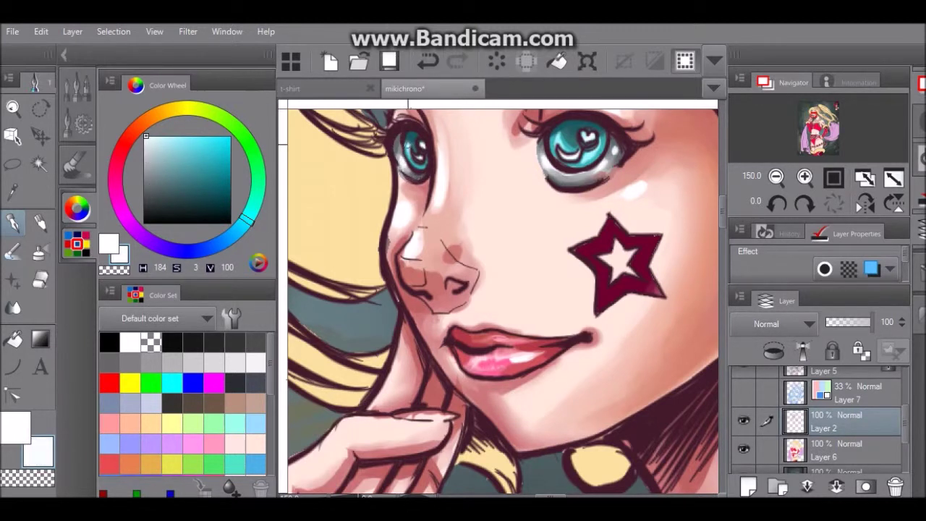
Step: Paint a cool highlight along the nose bridge and tip with light grey, saturation 2 and values 88 to 85, using watercolor
{"action": "key", "text": "b"}
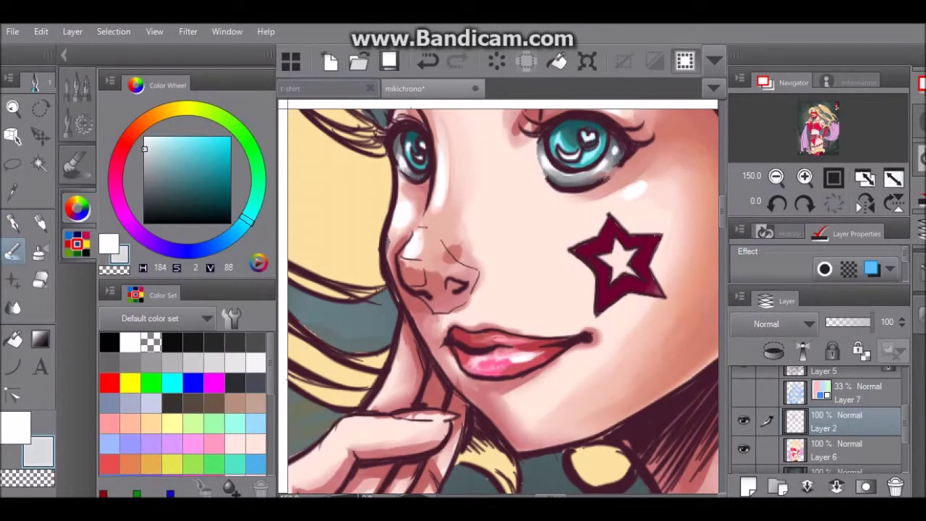
{"action": "mouse_move", "coordinate": [418, 250]}
{"action": "left_mouse_down"}
{"action": "mouse_move", "coordinate": [424, 233]}
{"action": "mouse_move", "coordinate": [409, 258]}
{"action": "mouse_move", "coordinate": [414, 247]}
{"action": "left_mouse_up"}
{"action": "left_click", "coordinate": [442, 198], "text": "alt"}
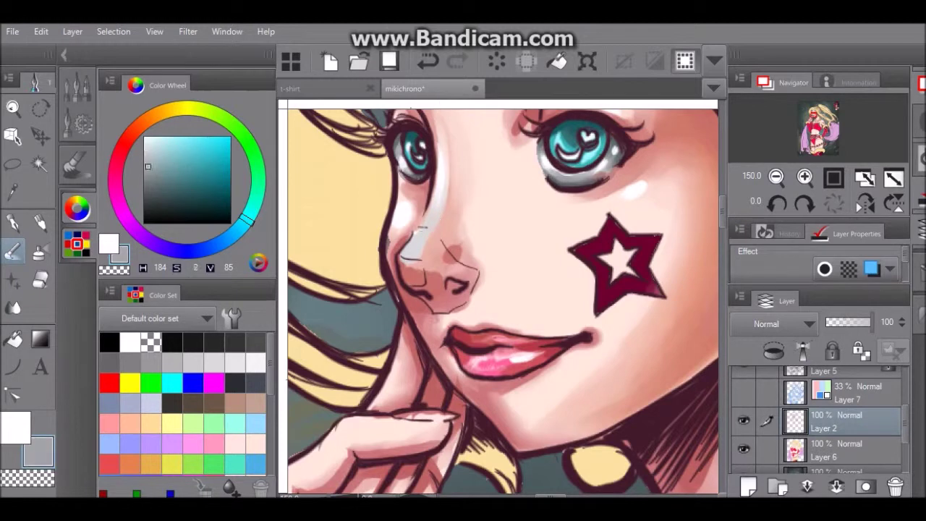
{"action": "left_click_drag", "start_coordinate": [440, 212], "coordinate": [411, 286]}
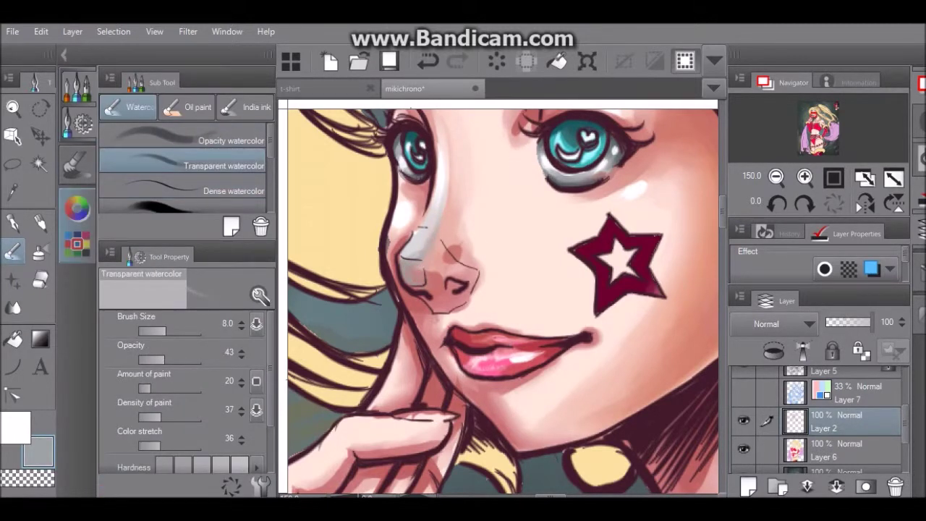
Step: Shade the nose tip and underside in dark grey-teal using Opacity watercolor at size 15, plus Dense and Transparent watercolor at size 8
{"action": "left_click", "coordinate": [77, 210]}
{"action": "left_click", "coordinate": [170, 178]}
{"action": "left_click", "coordinate": [217, 140]}
{"action": "mouse_move", "coordinate": [404, 244]}
{"action": "left_mouse_down"}
{"action": "mouse_move", "coordinate": [389, 260]}
{"action": "mouse_move", "coordinate": [405, 230]}
{"action": "left_mouse_up"}
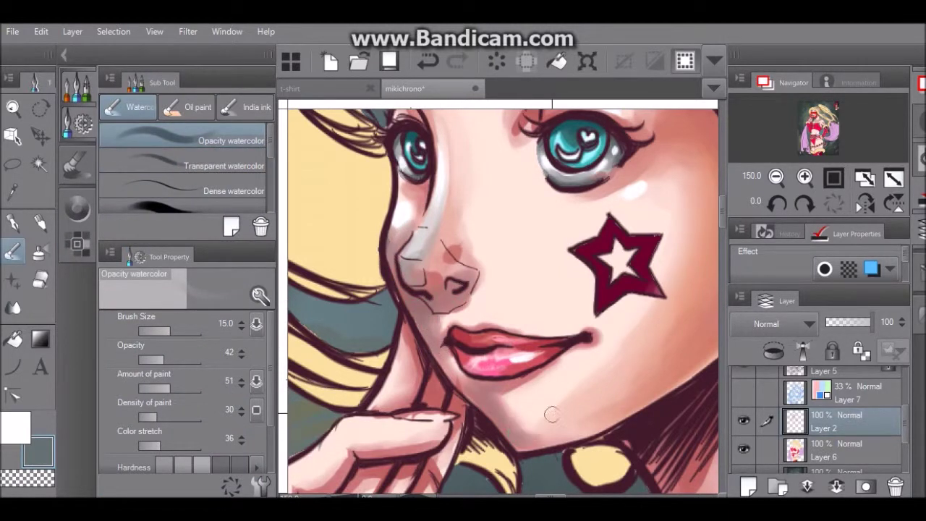
{"action": "key", "text": "period"}
{"action": "key", "text": "period"}
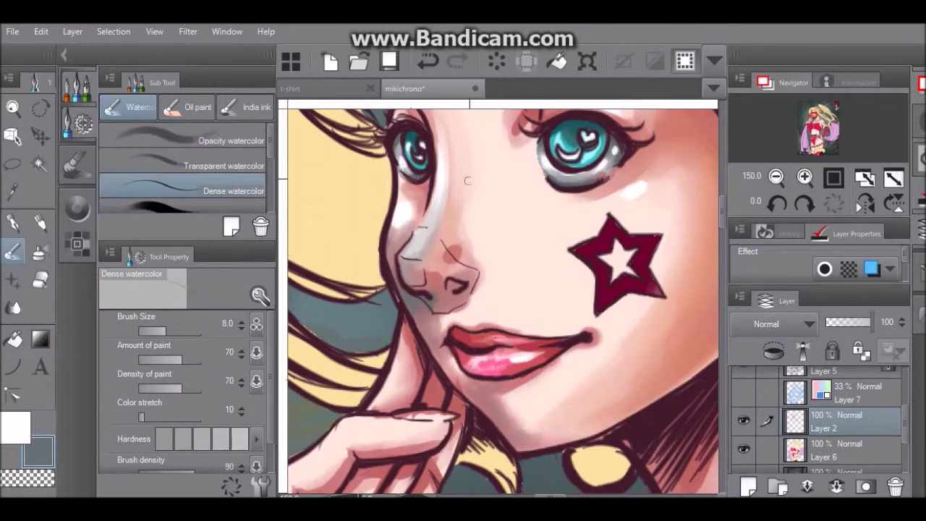
{"action": "key", "text": "comma"}
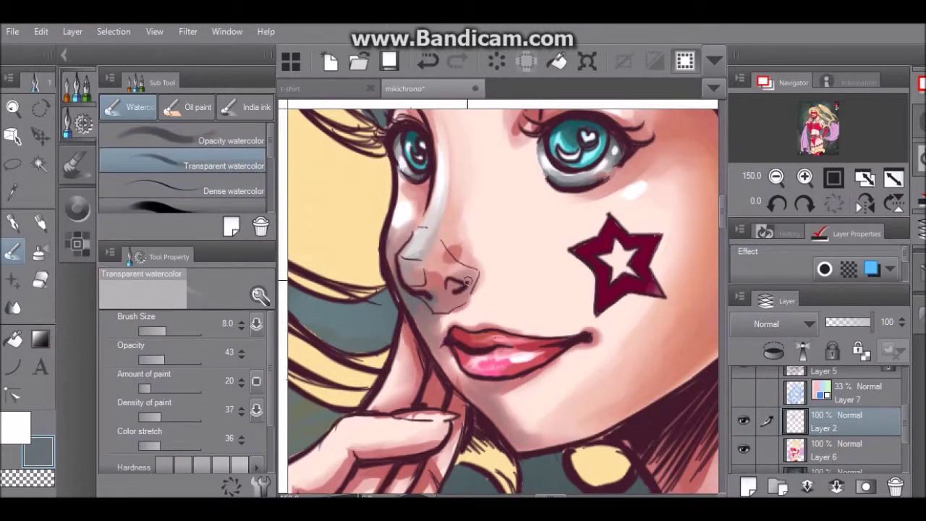
Step: Sample the reddish nose tone, darken it and blend it into the nose's underside with Opacity watercolor at size 15
{"action": "left_click", "coordinate": [451, 252], "text": "alt"}
{"action": "key", "text": "period"}
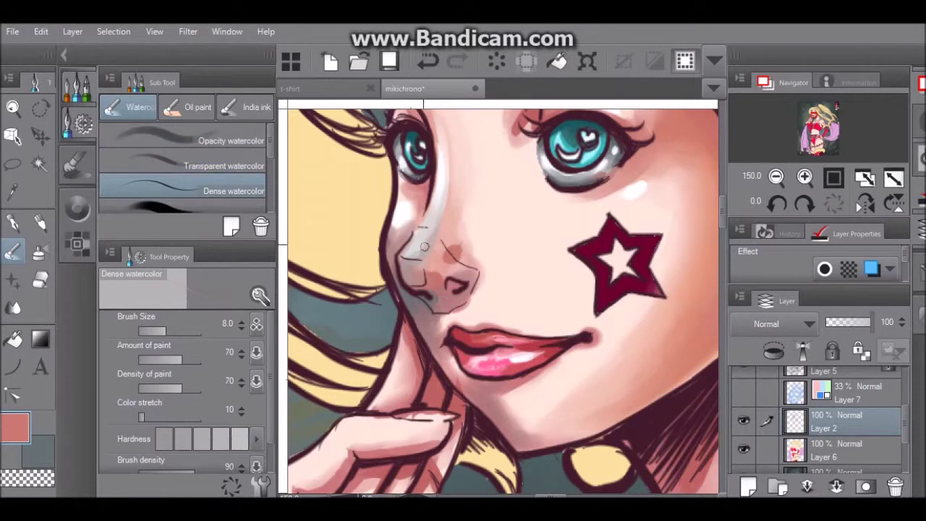
{"action": "key", "text": "comma"}
{"action": "key", "text": "comma"}
{"action": "left_click", "coordinate": [78, 209]}
{"action": "left_click", "coordinate": [210, 146]}
{"action": "left_click", "coordinate": [76, 94]}
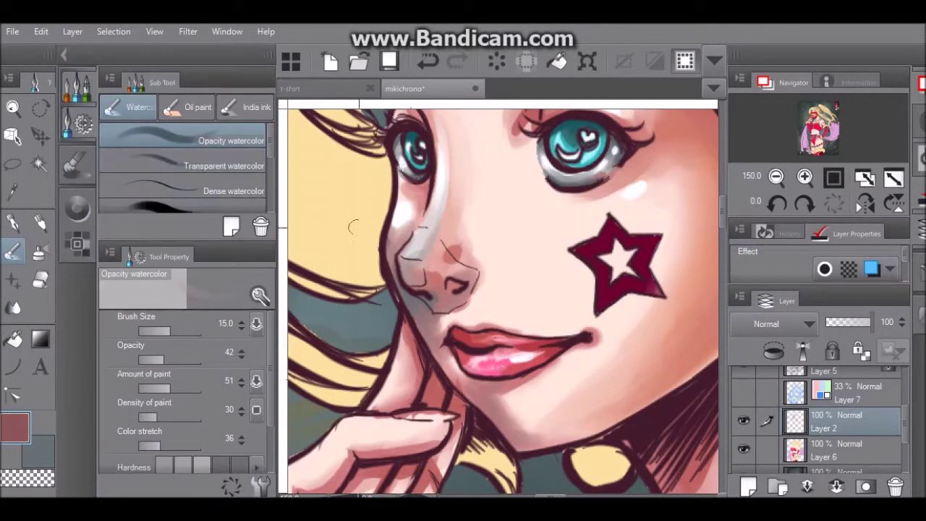
{"action": "mouse_move", "coordinate": [423, 297]}
{"action": "left_mouse_down"}
{"action": "mouse_move", "coordinate": [458, 295]}
{"action": "mouse_move", "coordinate": [435, 317]}
{"action": "mouse_move", "coordinate": [420, 303]}
{"action": "left_mouse_up"}
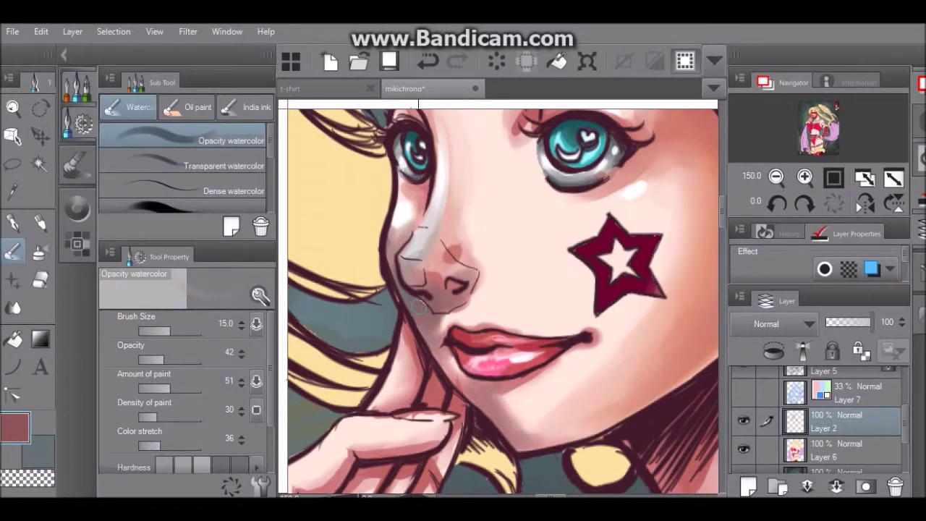
Step: Deepen the shadows below the smaller eye and around the nostril with grey-teal and muted red, using Opacity and Dense watercolor
{"action": "key", "text": "x"}
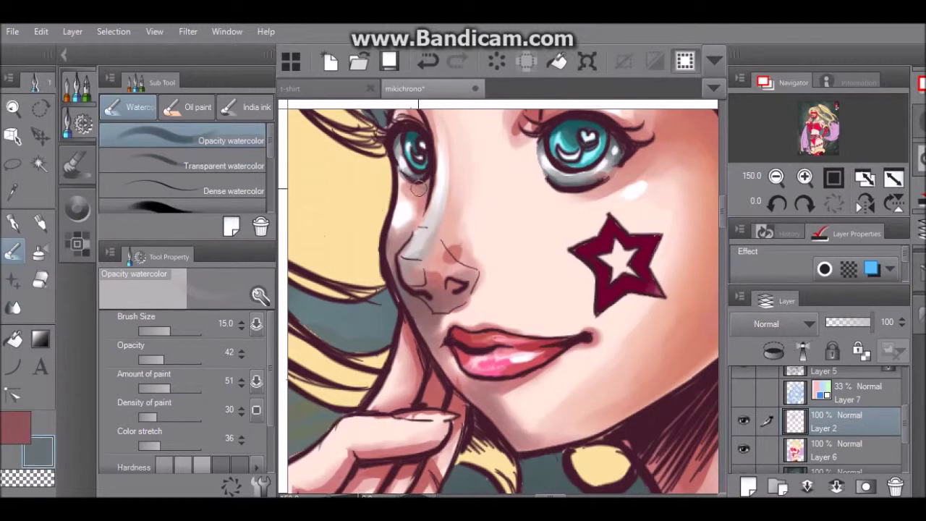
{"action": "key", "text": "x"}
{"action": "key", "text": "period"}
{"action": "key", "text": "period"}
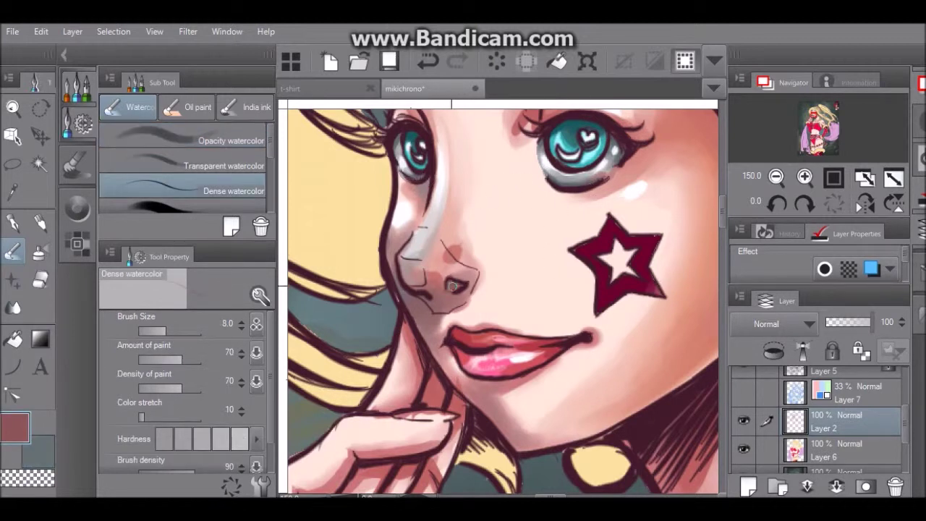
{"action": "key", "text": "x"}
{"action": "key", "text": "x"}
Step: Shade the cheek edge along the jaw in grey-teal using Transparent watercolor at size 20 and Opacity watercolor at size 25
{"action": "mouse_move", "coordinate": [449, 297]}
{"action": "left_mouse_down"}
{"action": "mouse_move", "coordinate": [469, 279]}
{"action": "mouse_move", "coordinate": [299, 282]}
{"action": "left_mouse_up"}
{"action": "left_click", "coordinate": [224, 166]}
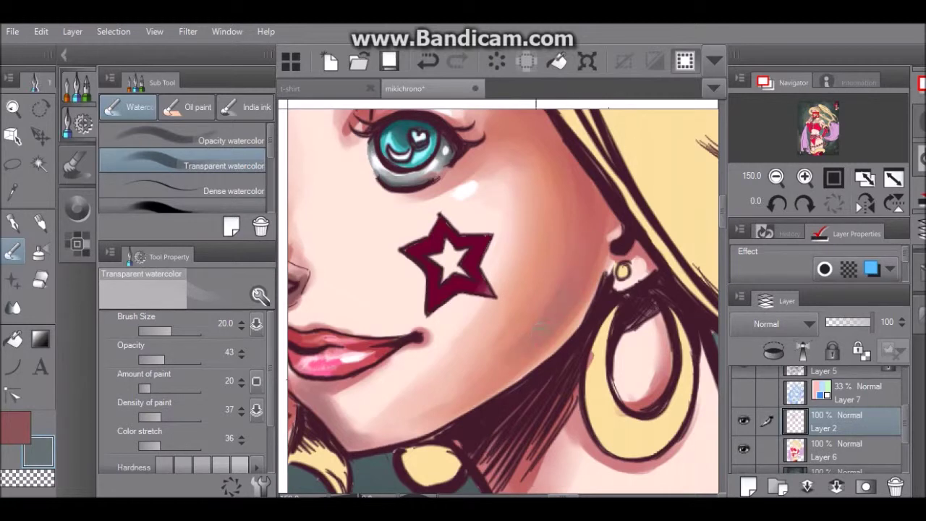
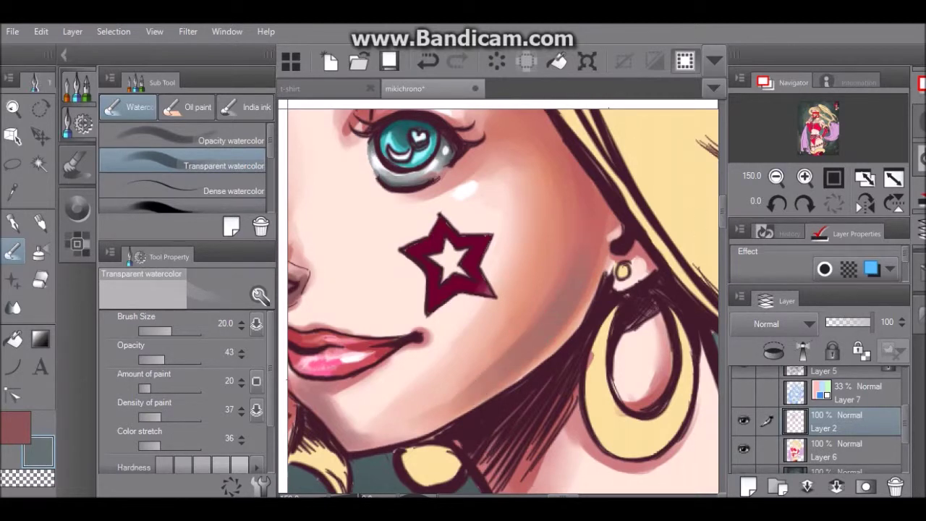
{"action": "left_click", "coordinate": [776, 177]}
{"action": "left_click", "coordinate": [217, 140]}
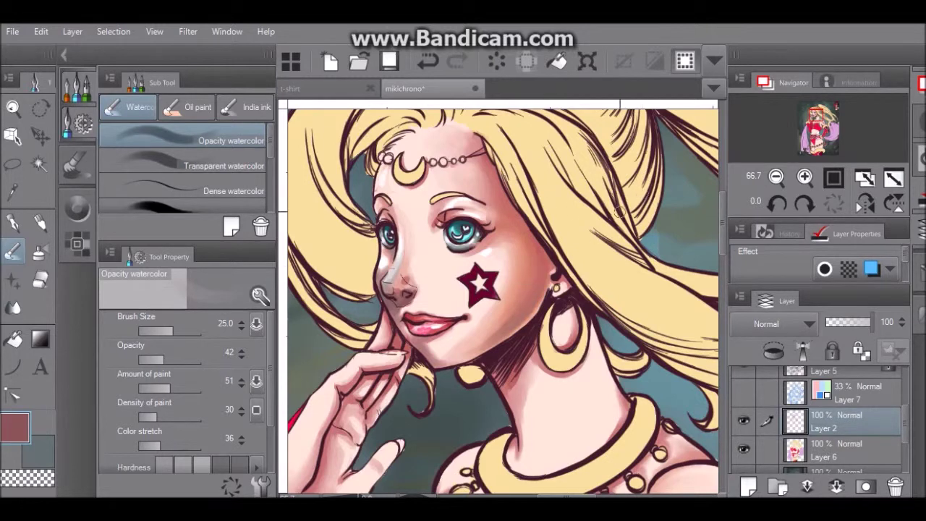
{"action": "scroll", "coordinate": [723, 217], "scroll_direction": "up", "scroll_amount": 1}
{"action": "left_click", "coordinate": [805, 176]}
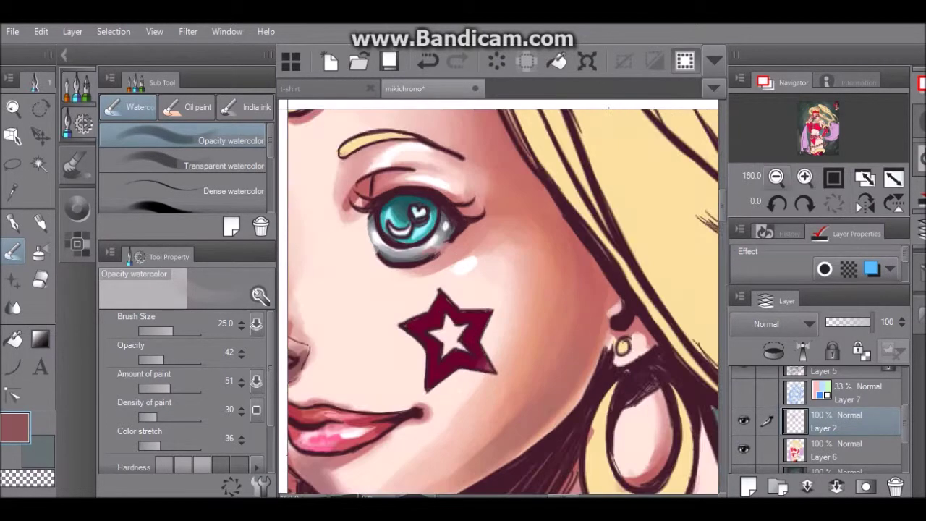
Step: Add yellow reflections at hue 59, saturation 42 to both irises and the nose highlight, and brighten the nose tip with near-white
{"action": "left_click", "coordinate": [77, 209]}
{"action": "left_click", "coordinate": [12, 223]}
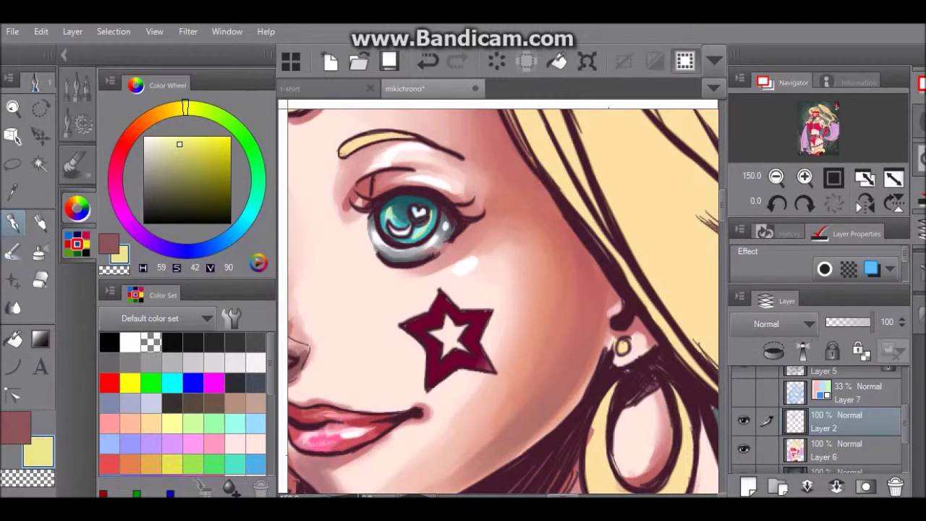
{"action": "scroll", "coordinate": [448, 226], "scroll_direction": "left", "scroll_amount": 3}
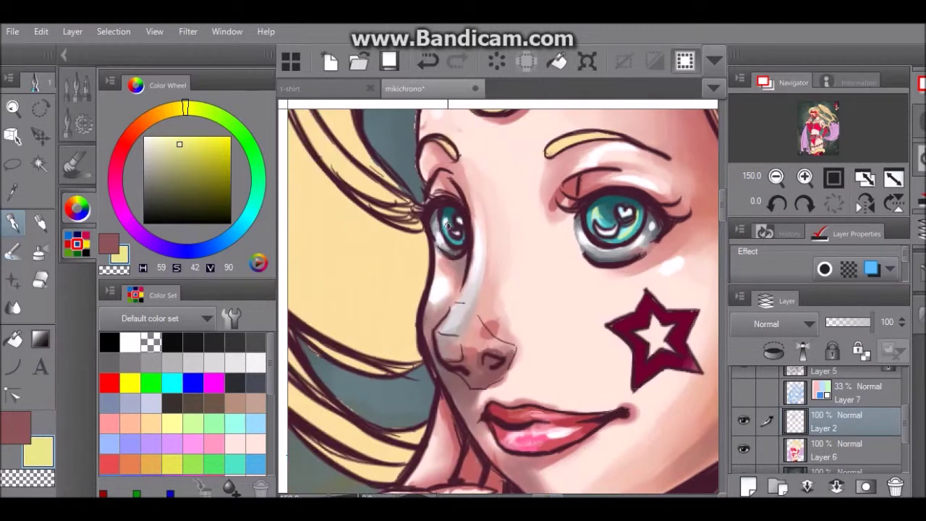
{"action": "left_click", "coordinate": [444, 326], "text": "alt"}
{"action": "left_click_drag", "start_coordinate": [444, 325], "coordinate": [439, 335]}
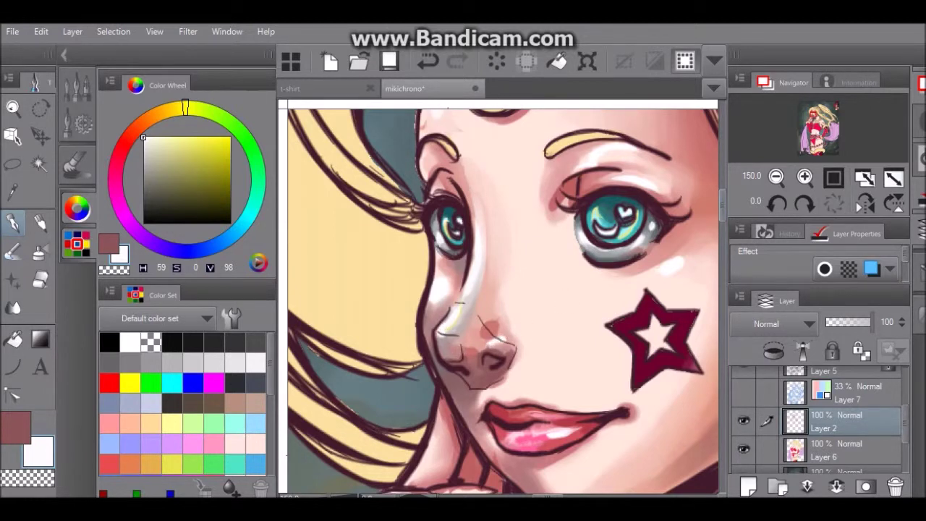
Step: Paint the fingernail by the chin in pinks at hue 339, lightening from saturation 30 to 23 and 2, and save the illustration
{"action": "scroll", "coordinate": [459, 304], "scroll_direction": "down", "scroll_amount": 5}
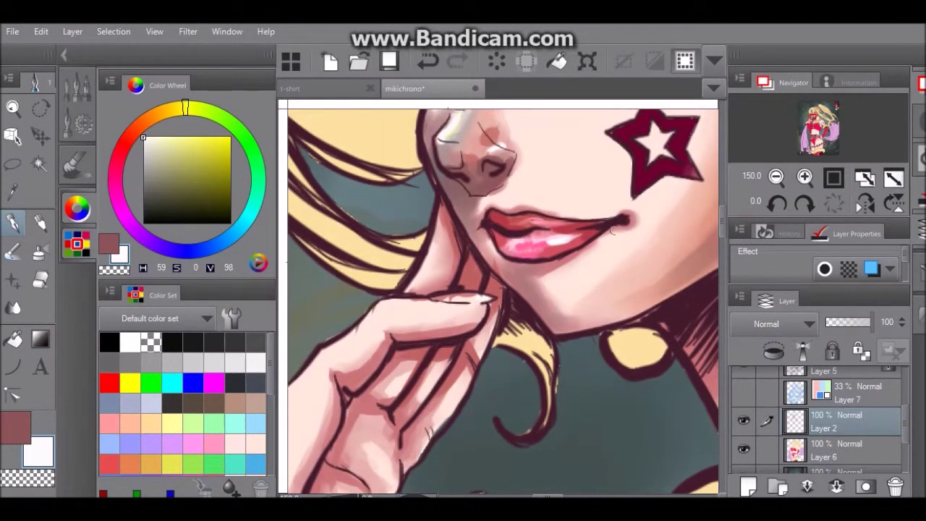
{"action": "left_click", "coordinate": [518, 246], "text": "alt"}
{"action": "left_click", "coordinate": [468, 299], "text": "alt"}
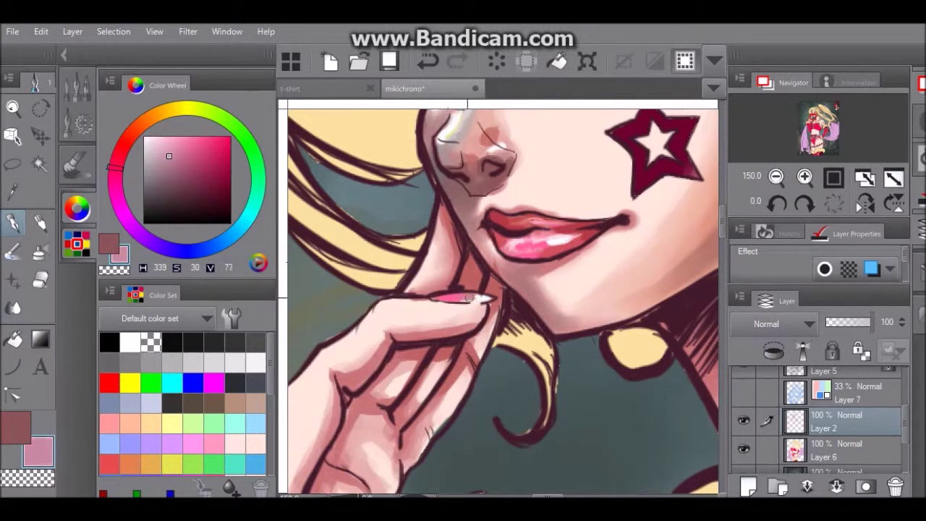
{"action": "left_click", "coordinate": [469, 316], "text": "alt"}
{"action": "left_click", "coordinate": [481, 300], "text": "alt"}
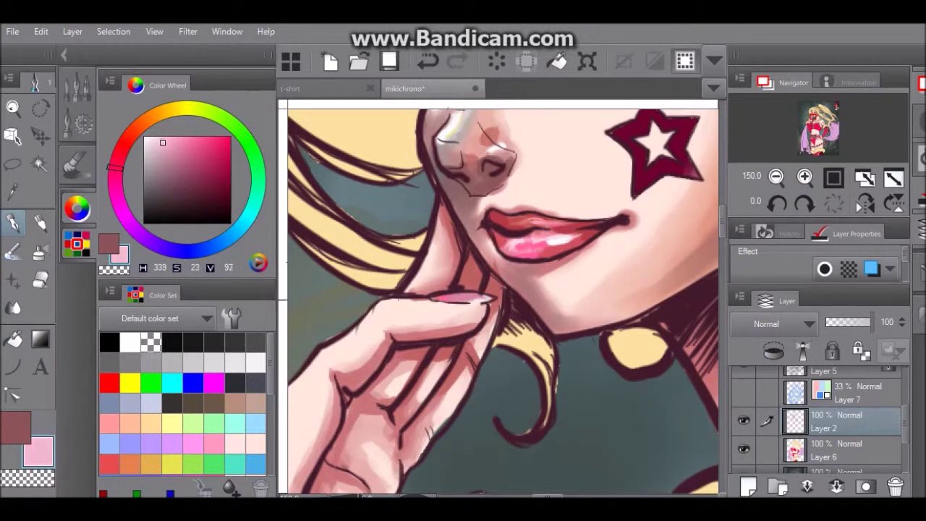
{"action": "left_click", "coordinate": [483, 299], "text": "alt"}
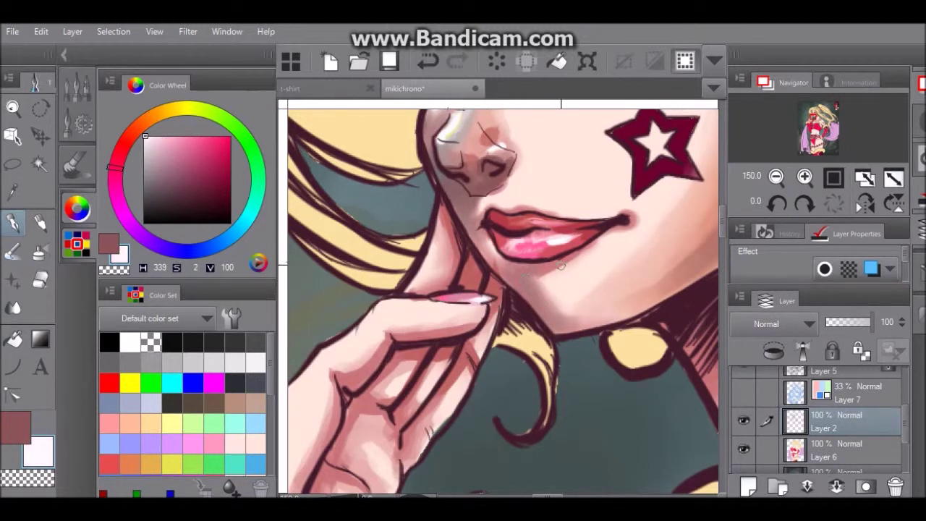
{"action": "left_click", "coordinate": [776, 176]}
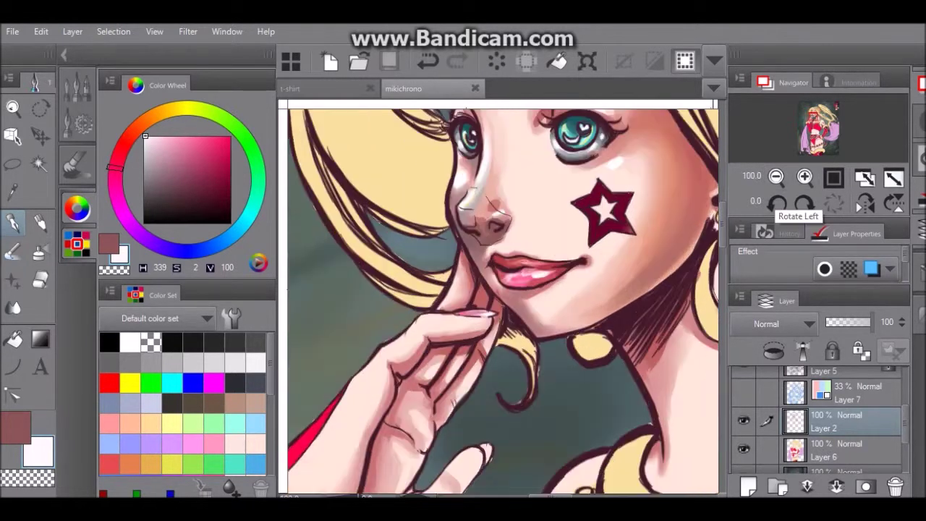
{"action": "key", "text": "ctrl+s"}
Step: Shade the palm and wrist of the raised hand with dark teal-grey sampled from the background, using Dense watercolor at size 8
{"action": "left_click", "coordinate": [341, 302], "text": "alt"}
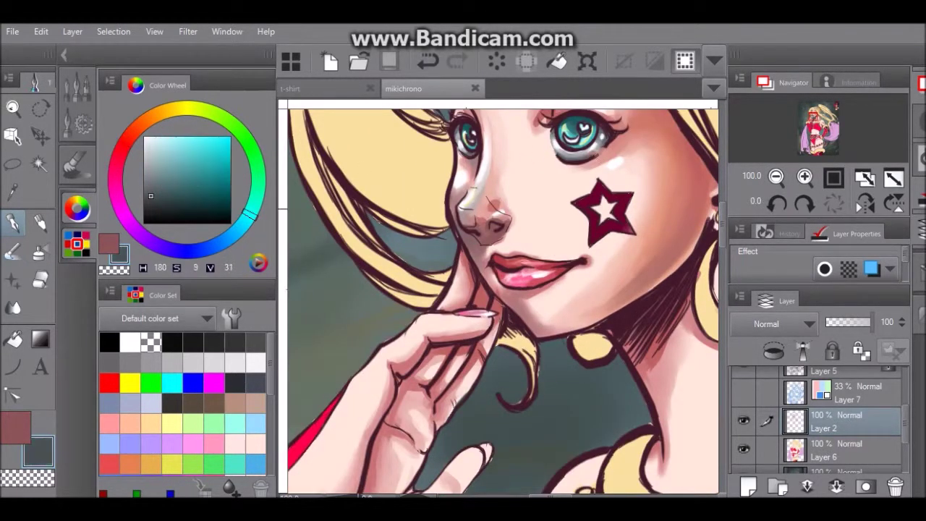
{"action": "scroll", "coordinate": [340, 302], "scroll_direction": "down", "scroll_amount": 5}
{"action": "key", "text": "b"}
{"action": "mouse_move", "coordinate": [356, 372]}
{"action": "left_mouse_down"}
{"action": "mouse_move", "coordinate": [333, 394]}
{"action": "mouse_move", "coordinate": [326, 420]}
{"action": "mouse_move", "coordinate": [395, 395]}
{"action": "left_mouse_up"}
{"action": "key", "text": "b"}
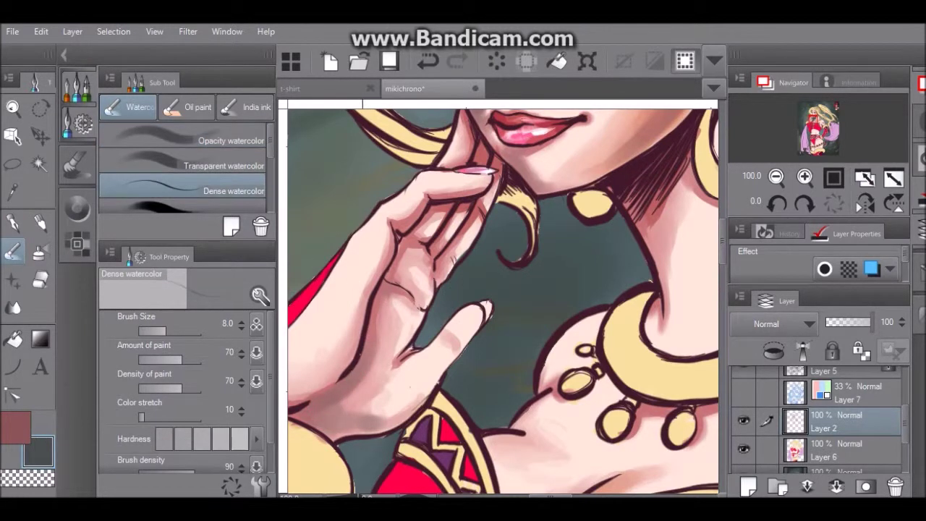
{"action": "key", "text": "x"}
Step: Blend the shadows on the raised palm, thumb base and fingers with muted red and dark teal-grey using Opacity watercolor at size 25
{"action": "key", "text": "b"}
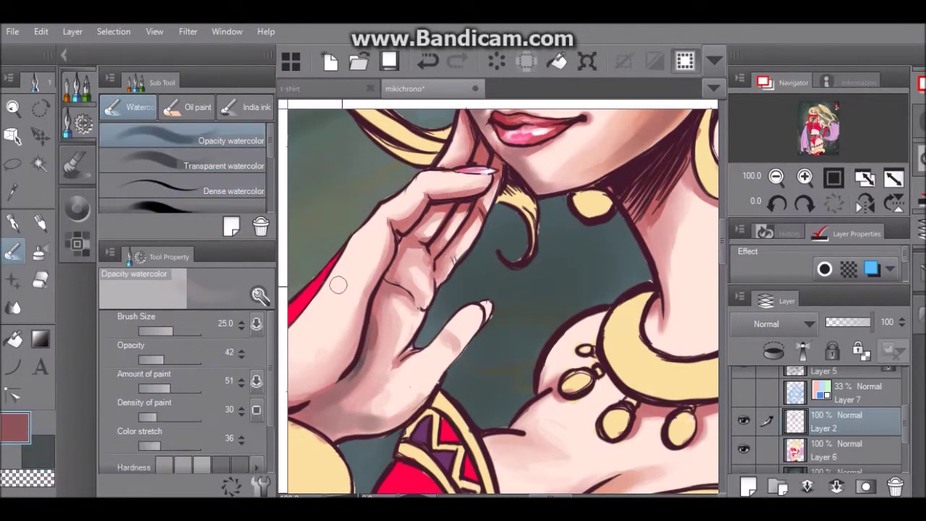
{"action": "key", "text": "x"}
{"action": "key", "text": "x"}
{"action": "left_click_drag", "start_coordinate": [383, 322], "coordinate": [364, 402]}
{"action": "scroll", "coordinate": [707, 268], "scroll_direction": "down", "scroll_amount": 3}
{"action": "key", "text": "x"}
{"action": "mouse_move", "coordinate": [397, 175]}
{"action": "left_mouse_down"}
{"action": "mouse_move", "coordinate": [415, 166]}
{"action": "mouse_move", "coordinate": [401, 157]}
{"action": "left_mouse_up"}
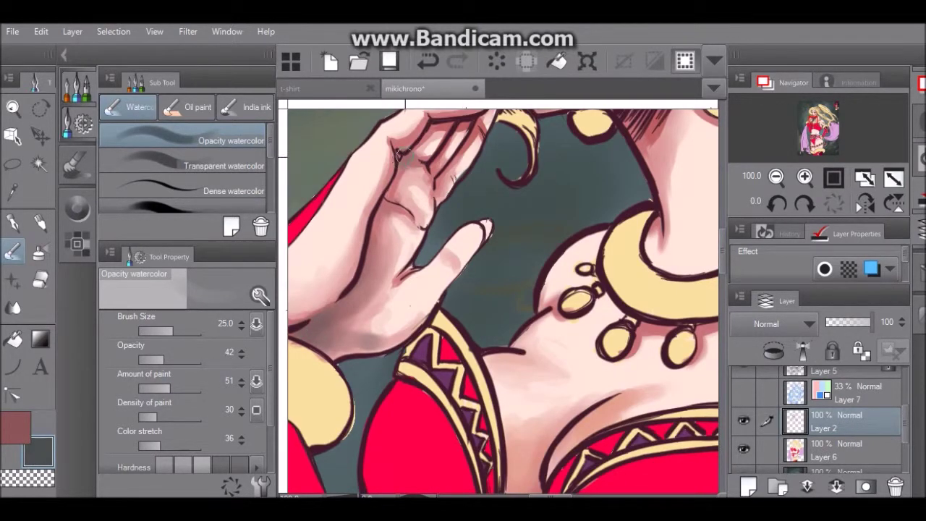
{"action": "scroll", "coordinate": [706, 266], "scroll_direction": "up", "scroll_amount": 3}
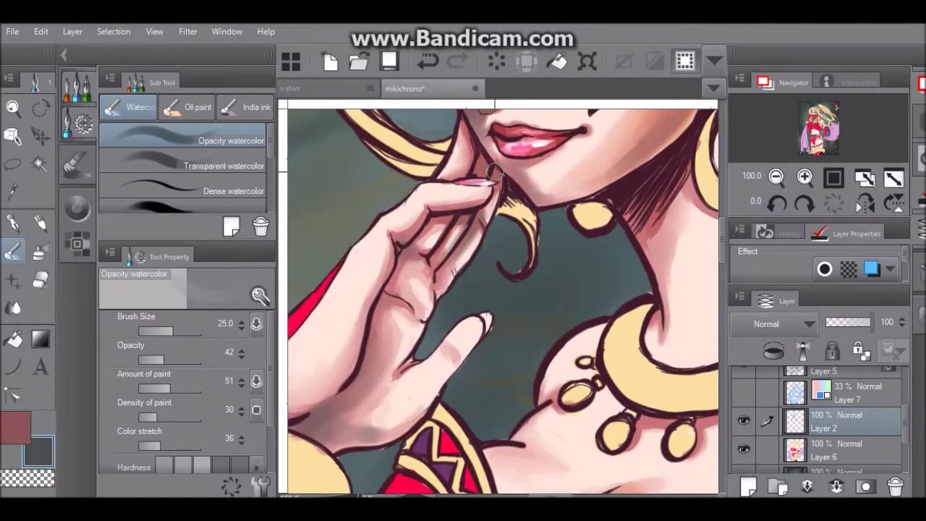
Step: Shade the neck below the jaw with dark teal-grey using Opacity watercolor at size 25 and Dense watercolor at size 15
{"action": "mouse_move", "coordinate": [648, 221]}
{"action": "left_mouse_down"}
{"action": "mouse_move", "coordinate": [674, 172]}
{"action": "mouse_move", "coordinate": [665, 163]}
{"action": "mouse_move", "coordinate": [638, 207]}
{"action": "left_mouse_up"}
{"action": "key", "text": "period"}
{"action": "key", "text": "period"}
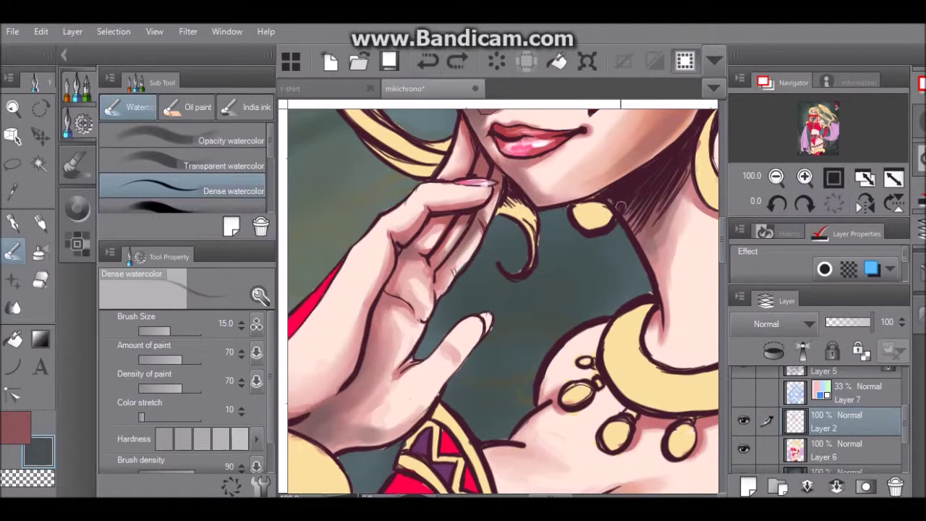
{"action": "scroll", "coordinate": [619, 207], "scroll_direction": "right", "scroll_amount": 5}
{"action": "scroll", "coordinate": [597, 207], "scroll_direction": "up", "scroll_amount": 3}
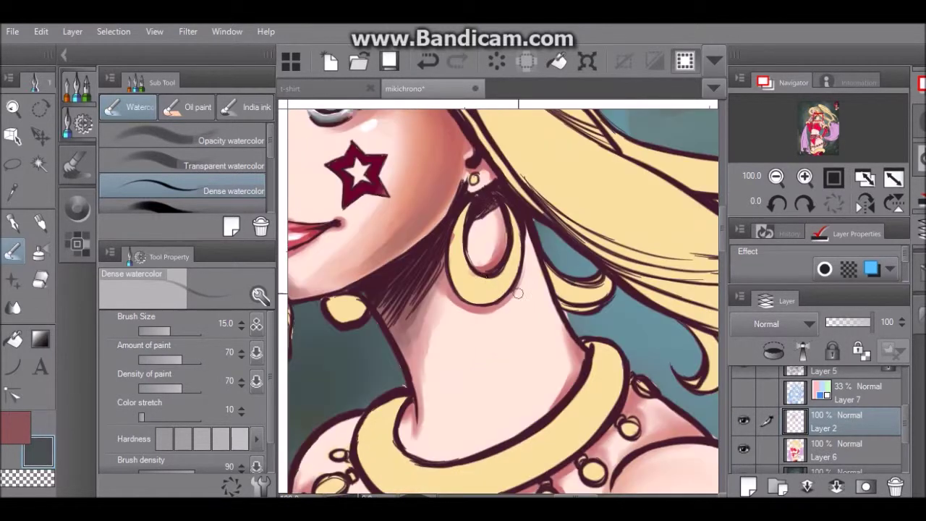
Step: Shade the lower edge of the large hoop earring with dark teal-grey using Opacity watercolor at sizes 25 and 15
{"action": "key", "text": "comma"}
{"action": "key", "text": "comma"}
{"action": "left_click_drag", "start_coordinate": [507, 290], "coordinate": [478, 307]}
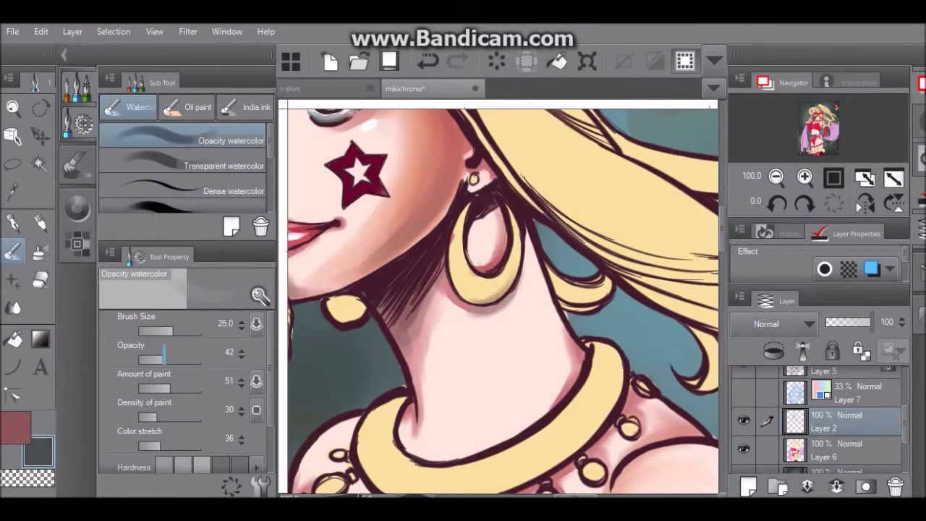
{"action": "key", "text": "bracketleft"}
{"action": "key", "text": "bracketleft"}
{"action": "key", "text": "bracketleft"}
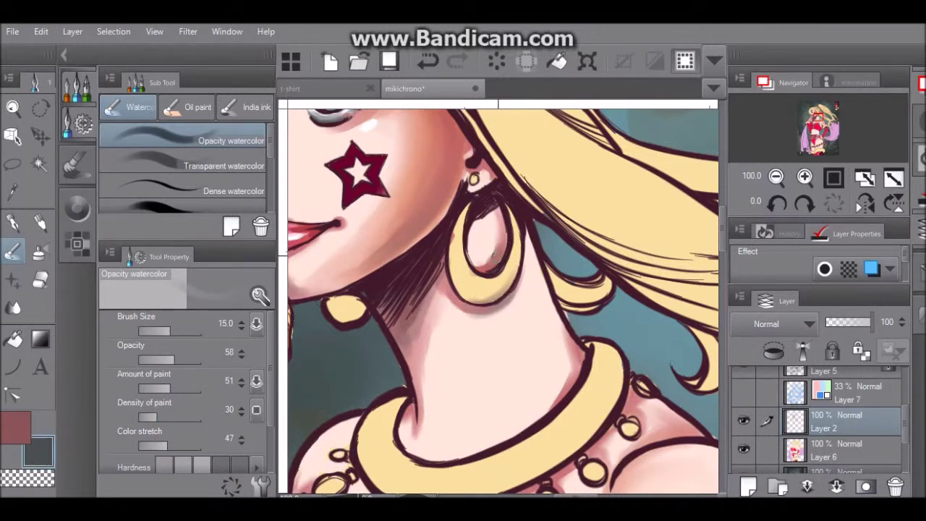
{"action": "left_click", "coordinate": [454, 286], "text": "alt"}
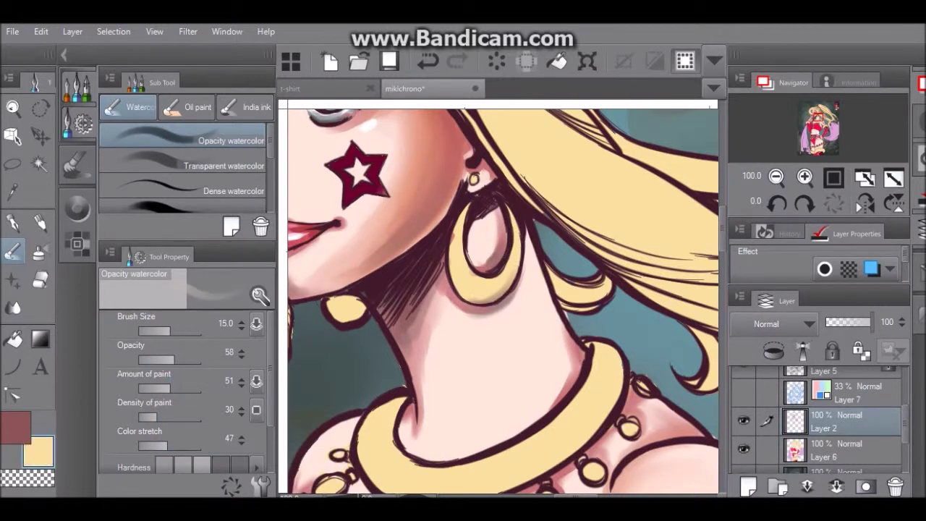
{"action": "left_click", "coordinate": [356, 251], "text": "alt"}
{"action": "left_click_drag", "start_coordinate": [435, 290], "coordinate": [515, 293]}
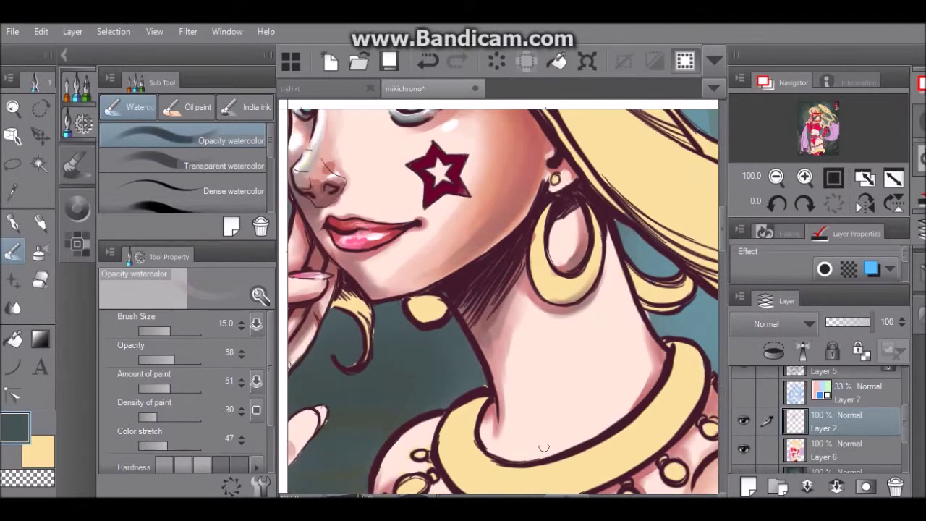
Step: Deepen the hoop earring's sides with tan orange and dark teal-grey, using Opacity watercolor at size 15 and Transparent watercolor at size 12
{"action": "left_click", "coordinate": [77, 209]}
{"action": "left_click", "coordinate": [77, 87]}
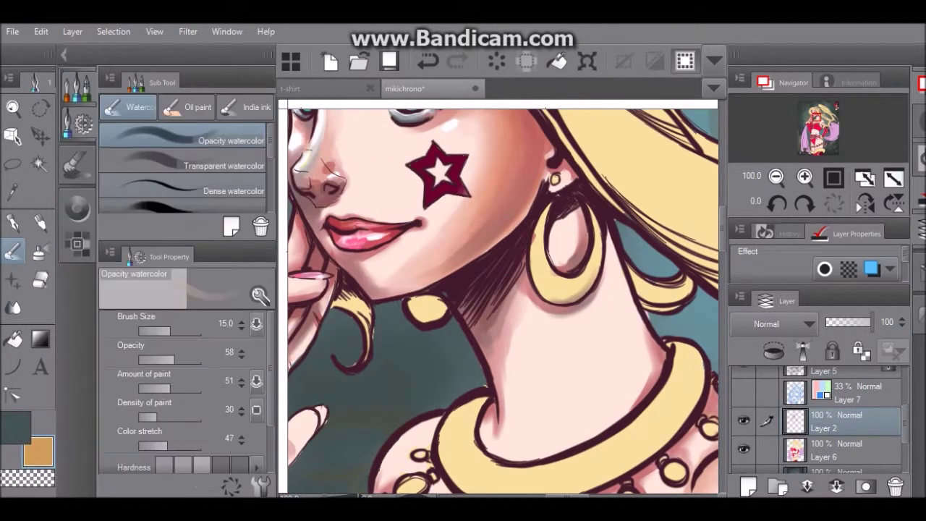
{"action": "mouse_move", "coordinate": [545, 207]}
{"action": "left_mouse_down"}
{"action": "mouse_move", "coordinate": [542, 246]}
{"action": "mouse_move", "coordinate": [576, 272]}
{"action": "mouse_move", "coordinate": [550, 207]}
{"action": "mouse_move", "coordinate": [595, 236]}
{"action": "mouse_move", "coordinate": [598, 265]}
{"action": "mouse_move", "coordinate": [595, 214]}
{"action": "mouse_move", "coordinate": [584, 287]}
{"action": "mouse_move", "coordinate": [596, 256]}
{"action": "mouse_move", "coordinate": [590, 268]}
{"action": "mouse_move", "coordinate": [540, 270]}
{"action": "mouse_move", "coordinate": [559, 278]}
{"action": "mouse_move", "coordinate": [547, 286]}
{"action": "mouse_move", "coordinate": [552, 260]}
{"action": "left_mouse_up"}
{"action": "left_click", "coordinate": [217, 140]}
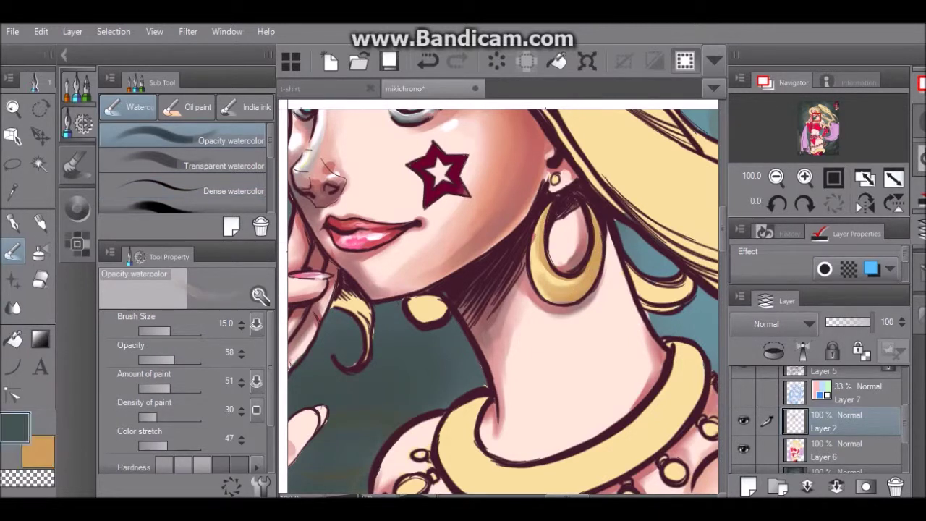
{"action": "left_click", "coordinate": [217, 166]}
{"action": "mouse_move", "coordinate": [593, 217]}
{"action": "left_mouse_down"}
{"action": "mouse_move", "coordinate": [577, 297]}
{"action": "mouse_move", "coordinate": [554, 299]}
{"action": "left_mouse_up"}
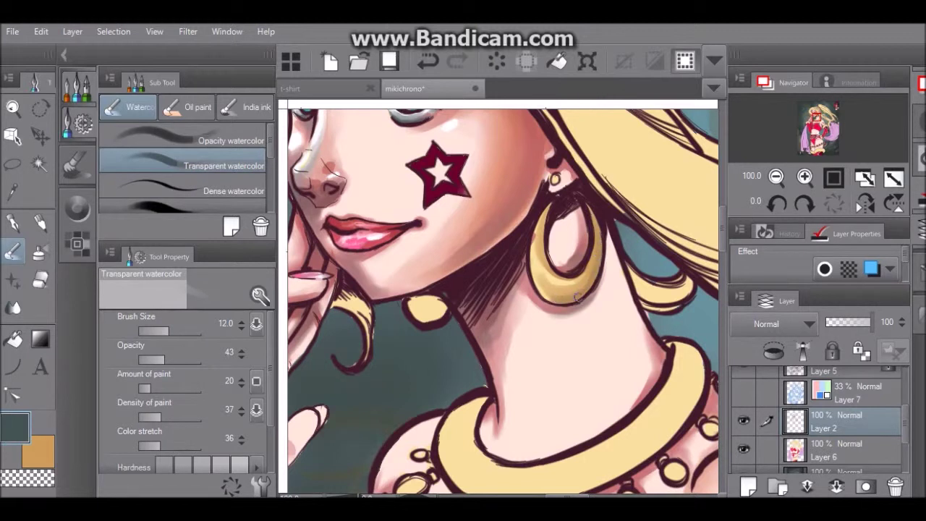
Step: Blend tan orange and dark teal-grey around the hoop earring's outer curve with Transparent watercolor at size 12
{"action": "left_click", "coordinate": [37, 453]}
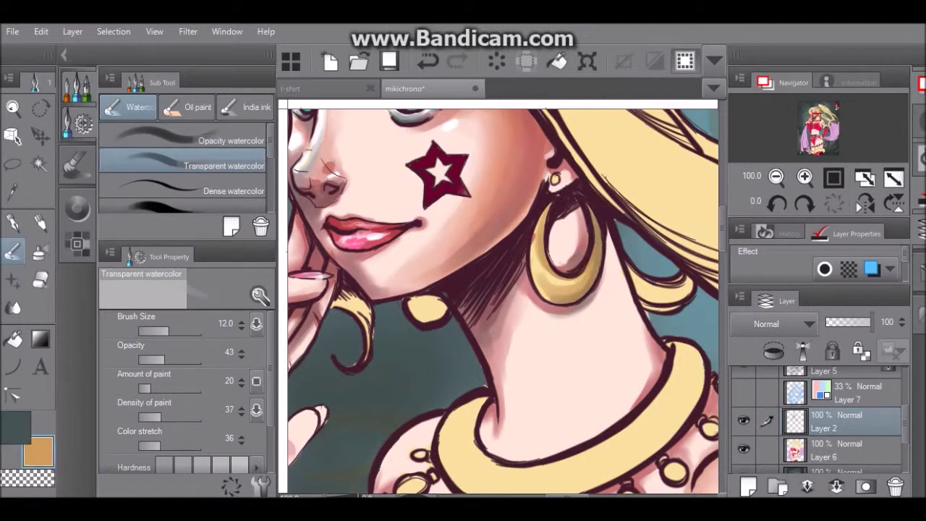
{"action": "left_click", "coordinate": [217, 191]}
{"action": "left_click", "coordinate": [14, 427]}
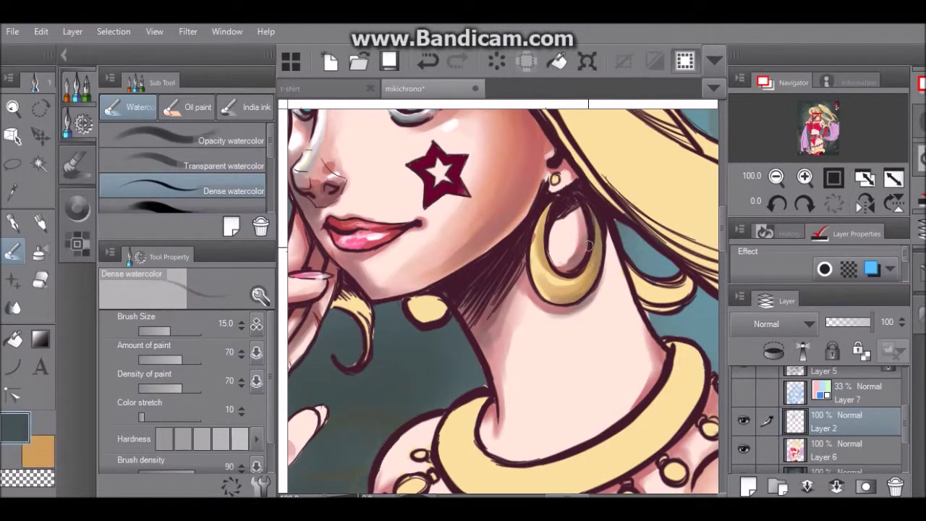
{"action": "left_click", "coordinate": [217, 165]}
{"action": "left_click_drag", "start_coordinate": [606, 256], "coordinate": [559, 298]}
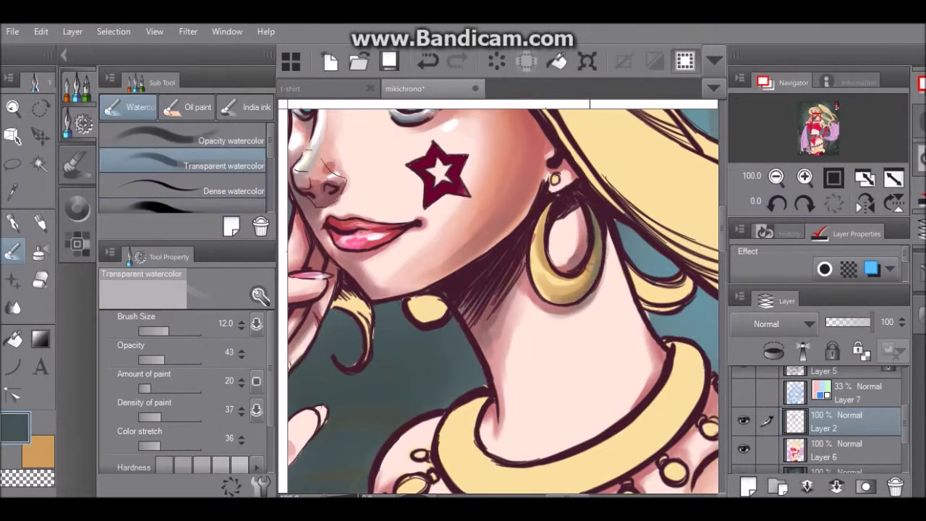
Step: Shade the round earring below the jaw with dark teal-grey and tan using Transparent watercolor at size 12
{"action": "left_click", "coordinate": [37, 452]}
{"action": "mouse_move", "coordinate": [416, 299]}
{"action": "left_mouse_down"}
{"action": "mouse_move", "coordinate": [440, 306]}
{"action": "mouse_move", "coordinate": [421, 296]}
{"action": "mouse_move", "coordinate": [455, 276]}
{"action": "mouse_move", "coordinate": [435, 295]}
{"action": "left_mouse_up"}
{"action": "left_click", "coordinate": [217, 191]}
{"action": "key", "text": "x"}
{"action": "key", "text": "comma"}
{"action": "key", "text": "x"}
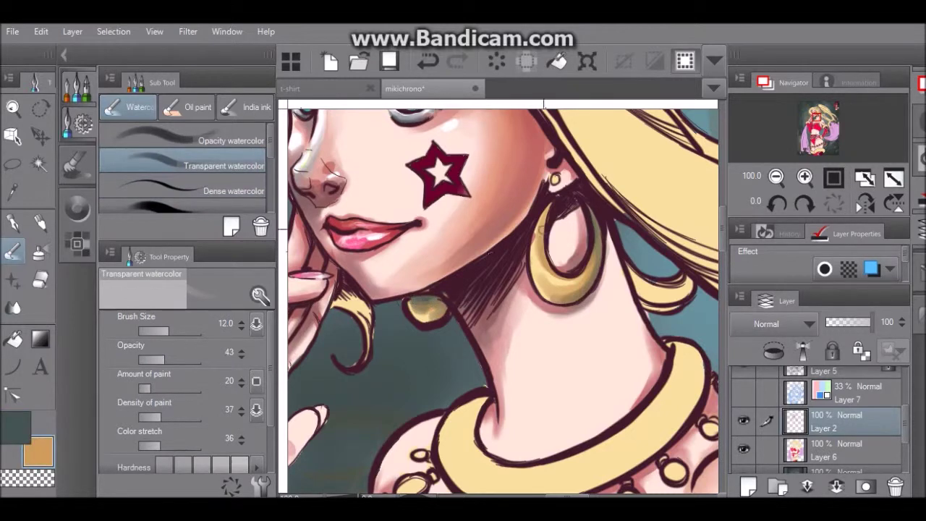
Step: Add yellow accents to the hoop earring with the pen, using hues 45 and 46 at value 100, and pick near-white
{"action": "left_click", "coordinate": [77, 209]}
{"action": "left_click", "coordinate": [176, 135]}
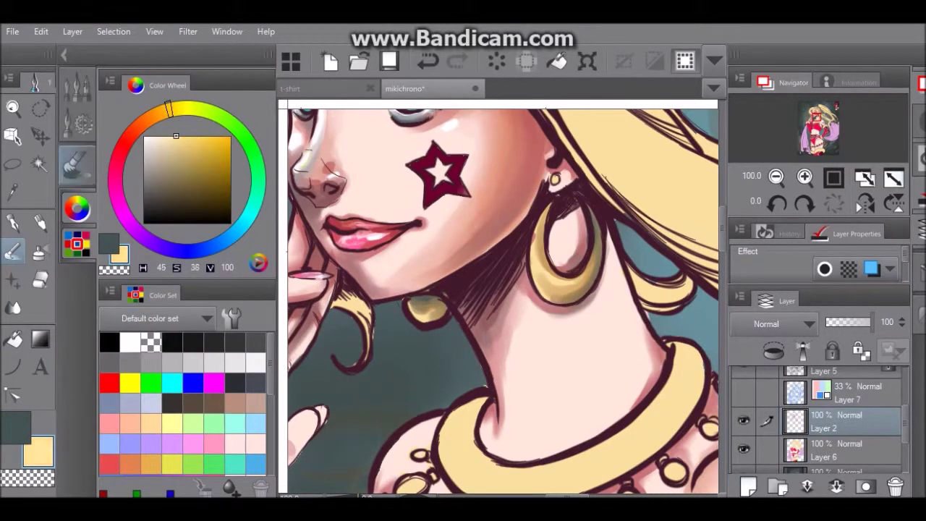
{"action": "key", "text": "p"}
{"action": "left_click_drag", "start_coordinate": [200, 138], "coordinate": [197, 136]}
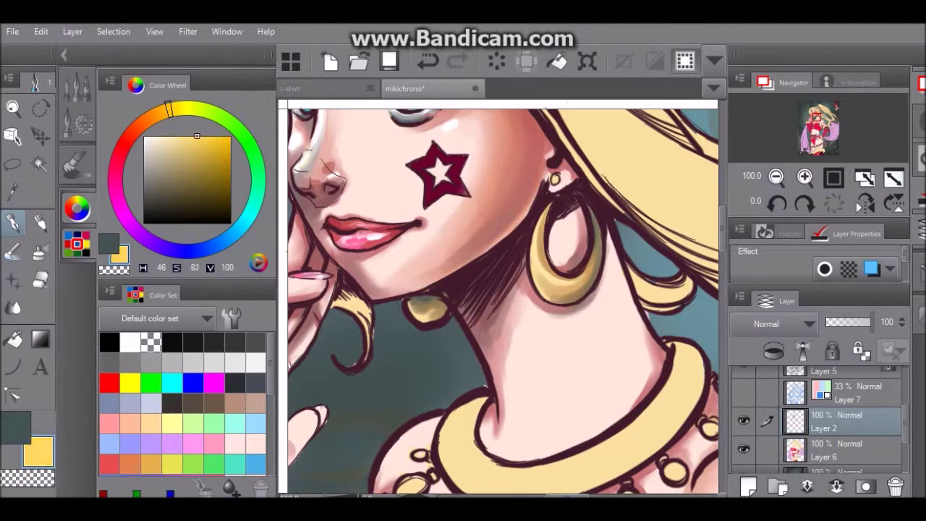
{"action": "left_click", "coordinate": [144, 136]}
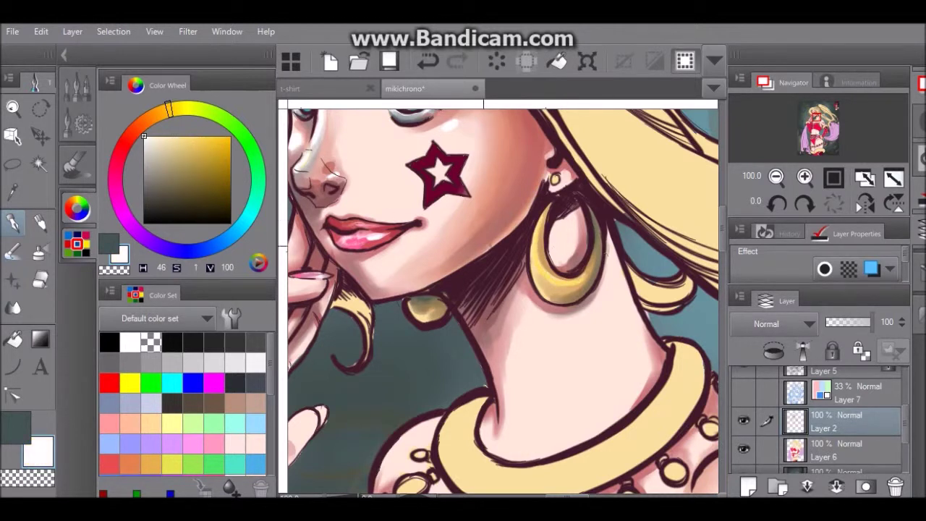
Step: Paint orange and near-white reflections on the hoop earring with the pen at hue 29, ending at saturation 60, value 86
{"action": "left_click_drag", "start_coordinate": [168, 108], "coordinate": [148, 115]}
{"action": "left_click", "coordinate": [198, 143]}
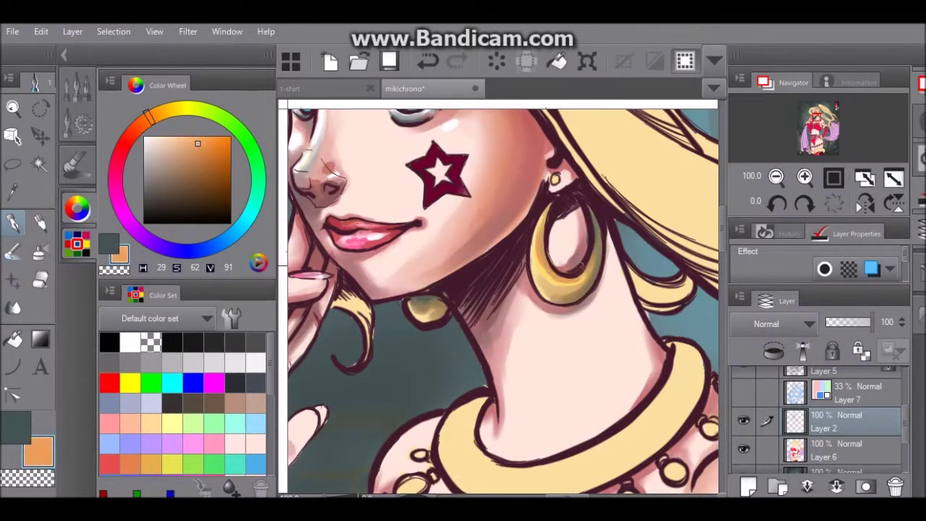
{"action": "left_click", "coordinate": [550, 276], "text": "alt"}
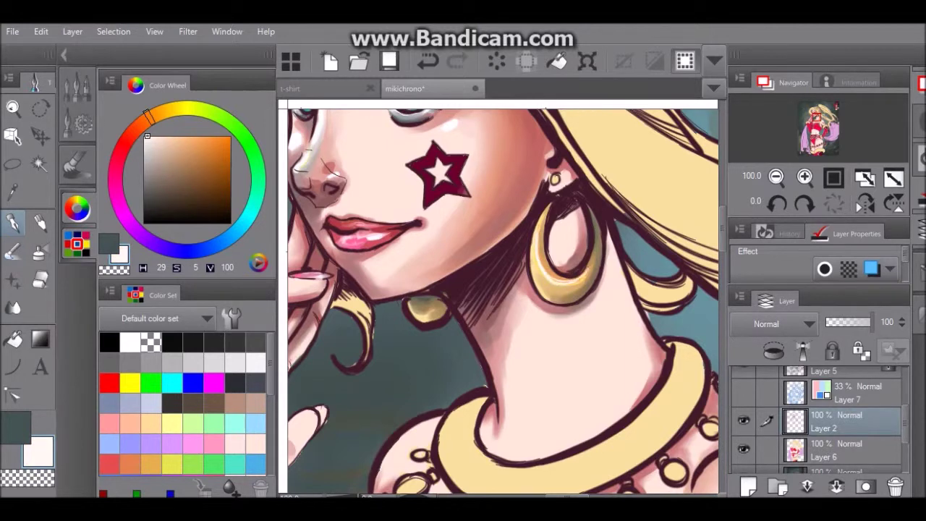
{"action": "left_click", "coordinate": [196, 147]}
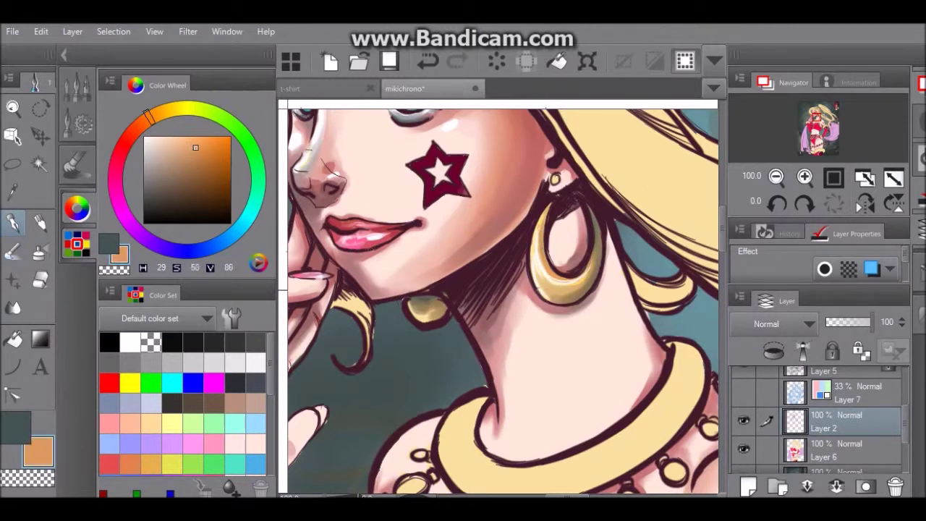
{"action": "left_click_drag", "start_coordinate": [535, 269], "coordinate": [547, 278]}
{"action": "left_click_drag", "start_coordinate": [543, 229], "coordinate": [540, 265]}
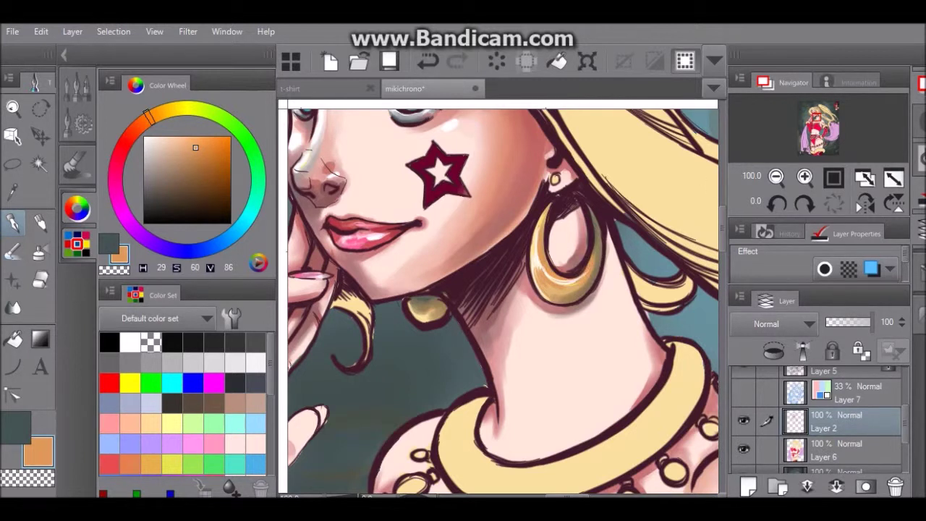
Step: Blend the reflections along the hoop earring's inner curve with colours sampled from the artwork, including beige at hue 39
{"action": "left_click", "coordinate": [630, 197], "text": "alt"}
{"action": "left_click", "coordinate": [589, 261], "text": "alt"}
{"action": "left_click_drag", "start_coordinate": [584, 258], "coordinate": [567, 283]}
{"action": "mouse_move", "coordinate": [544, 231]}
{"action": "left_mouse_down"}
{"action": "mouse_move", "coordinate": [541, 269]}
{"action": "mouse_move", "coordinate": [562, 283]}
{"action": "left_mouse_up"}
{"action": "left_click", "coordinate": [569, 273], "text": "alt"}
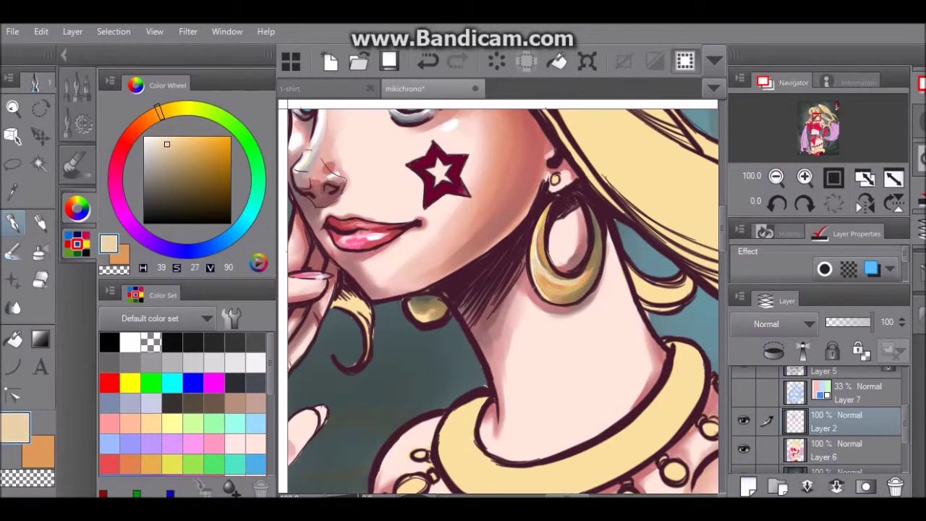
{"action": "left_click", "coordinate": [554, 217], "text": "alt"}
{"action": "left_click", "coordinate": [575, 272], "text": "alt"}
Step: Shade the hoop earring's outer edge with sampled dark teal-grey using Transparent watercolor at size 12
{"action": "left_click", "coordinate": [434, 346], "text": "alt"}
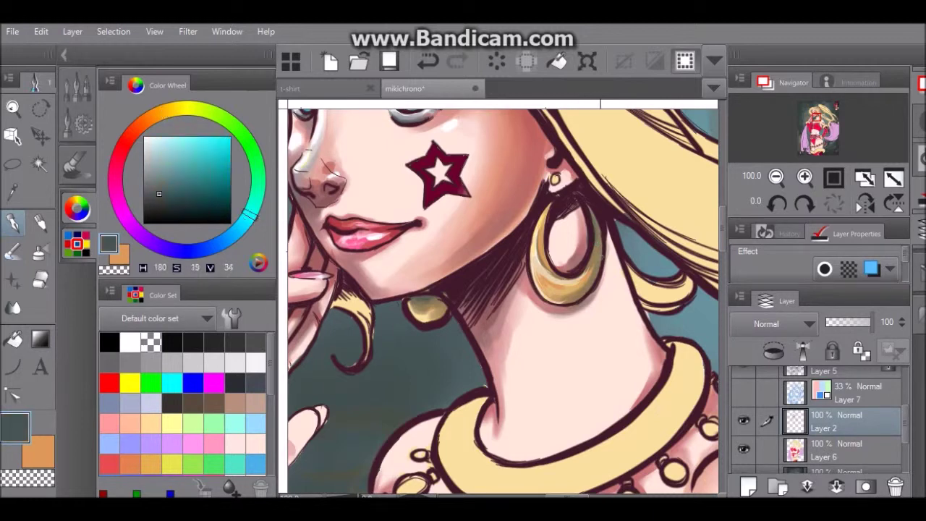
{"action": "key", "text": "b"}
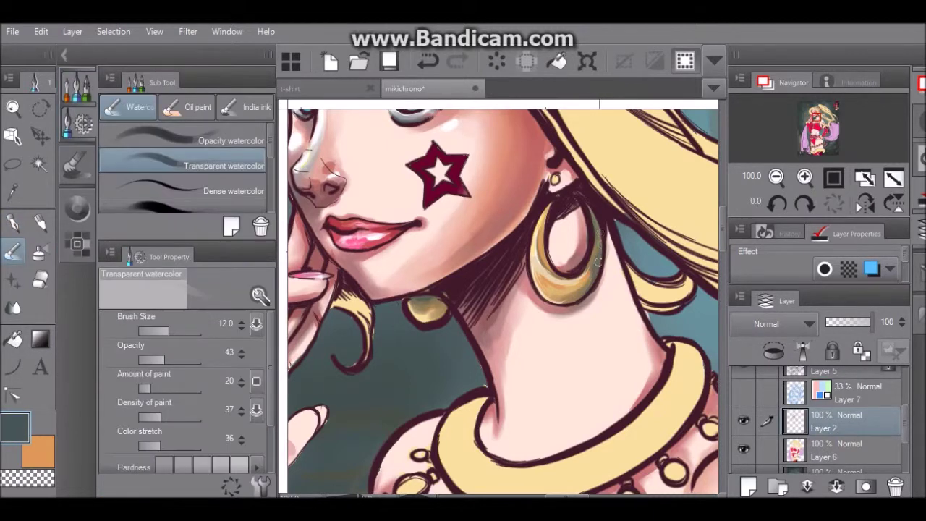
{"action": "key", "text": "x"}
{"action": "key", "text": "x"}
Step: Paint a pure white highlight on the hoop earring's lower curve with the G-pen at size 8 and soften it with watercolor
{"action": "key", "text": "p"}
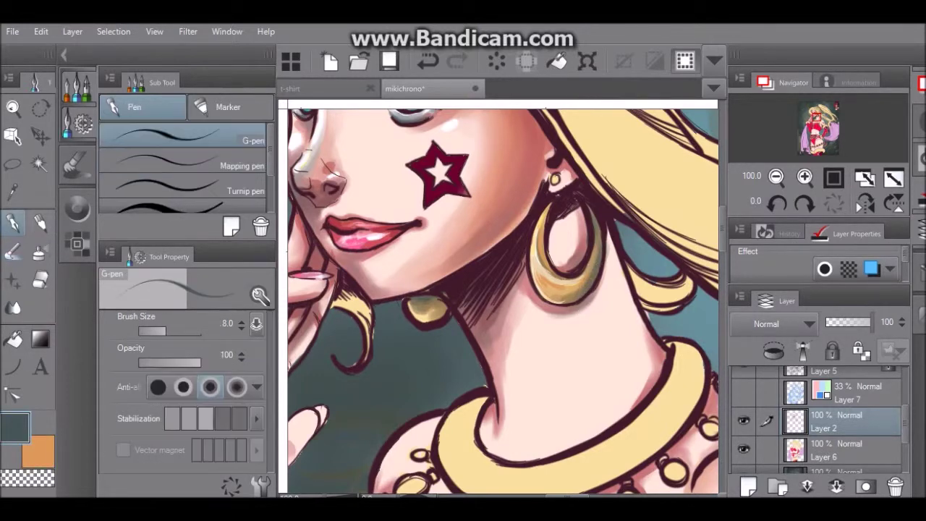
{"action": "key", "text": "x"}
{"action": "left_click", "coordinate": [78, 208]}
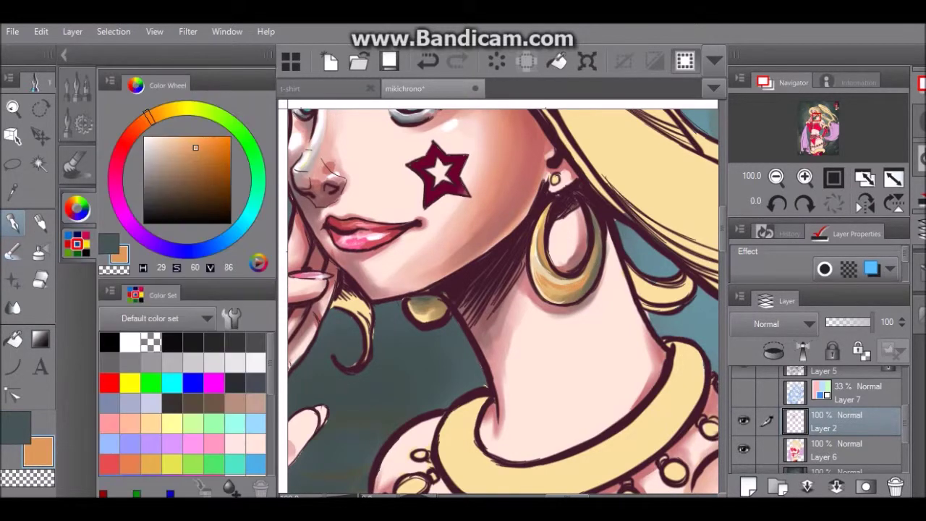
{"action": "left_click", "coordinate": [537, 257], "text": "alt"}
{"action": "key", "text": "b"}
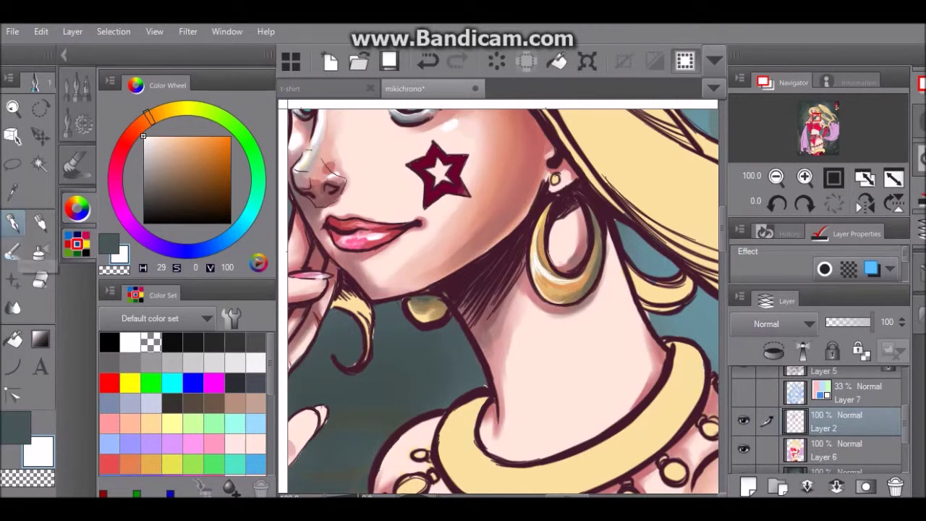
{"action": "mouse_move", "coordinate": [538, 263]}
{"action": "left_mouse_down"}
{"action": "mouse_move", "coordinate": [562, 281]}
{"action": "mouse_move", "coordinate": [591, 259]}
{"action": "mouse_move", "coordinate": [548, 288]}
{"action": "left_mouse_up"}
Step: Darken the hoop earring's inner edge with brown-orange at hue 29, saturation 58, value 76 using Dense watercolor at size 15
{"action": "left_click", "coordinate": [547, 286], "text": "alt"}
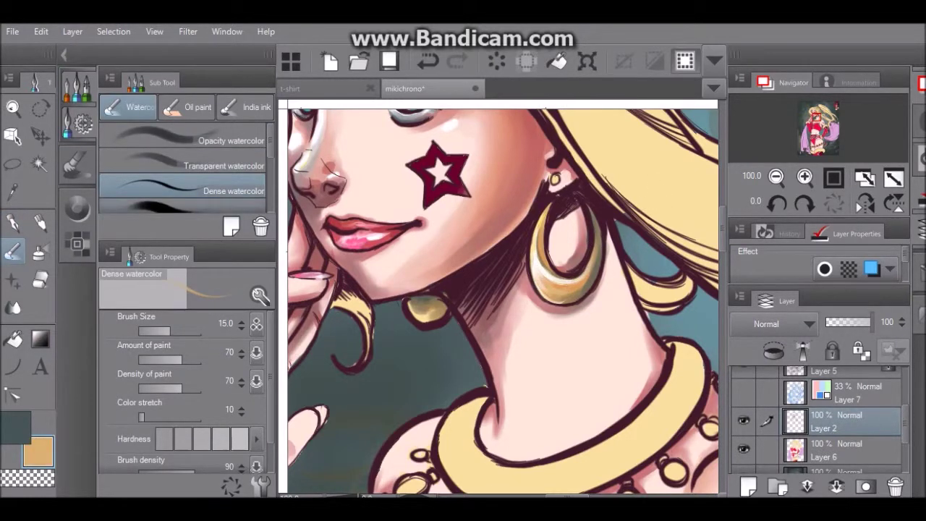
{"action": "left_click", "coordinate": [77, 209]}
{"action": "left_click", "coordinate": [193, 156]}
{"action": "left_click_drag", "start_coordinate": [547, 209], "coordinate": [544, 246]}
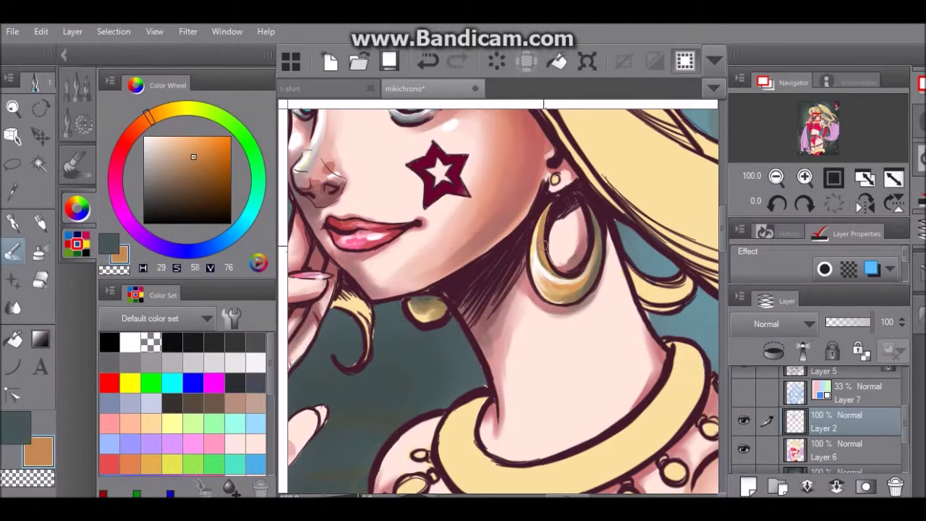
Step: Warm the round earring below the jaw with brown-orange using Transparent watercolor at size 12
{"action": "scroll", "coordinate": [697, 209], "scroll_direction": "down", "scroll_amount": 5}
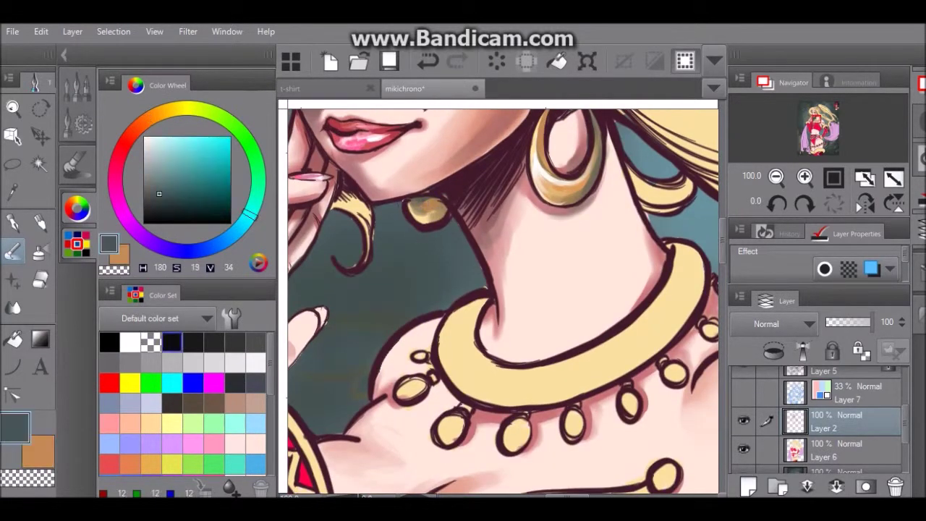
{"action": "key", "text": "x"}
{"action": "left_click", "coordinate": [77, 109]}
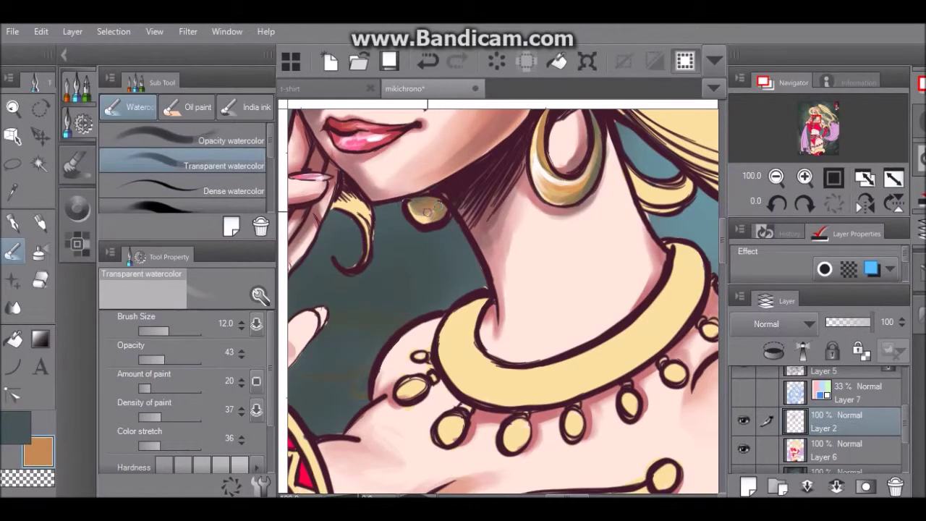
Step: Shade the underside and inner edge of the thick gold necklace with dark teal-grey, enlarging Transparent watercolor to size 20
{"action": "mouse_move", "coordinate": [695, 253]}
{"action": "left_mouse_down"}
{"action": "mouse_move", "coordinate": [651, 347]}
{"action": "mouse_move", "coordinate": [687, 290]}
{"action": "mouse_move", "coordinate": [601, 376]}
{"action": "left_mouse_up"}
{"action": "key", "text": "bracketright"}
{"action": "key", "text": "bracketright"}
{"action": "key", "text": "bracketright"}
{"action": "mouse_move", "coordinate": [473, 315]}
{"action": "left_mouse_down"}
{"action": "mouse_move", "coordinate": [478, 361]}
{"action": "mouse_move", "coordinate": [542, 388]}
{"action": "mouse_move", "coordinate": [584, 369]}
{"action": "mouse_move", "coordinate": [592, 377]}
{"action": "mouse_move", "coordinate": [528, 394]}
{"action": "mouse_move", "coordinate": [681, 304]}
{"action": "mouse_move", "coordinate": [470, 391]}
{"action": "mouse_move", "coordinate": [477, 387]}
{"action": "left_mouse_up"}
Step: Glaze the thick necklace's shadows with a more saturated orange using Transparent watercolor at size 20
{"action": "key", "text": "x"}
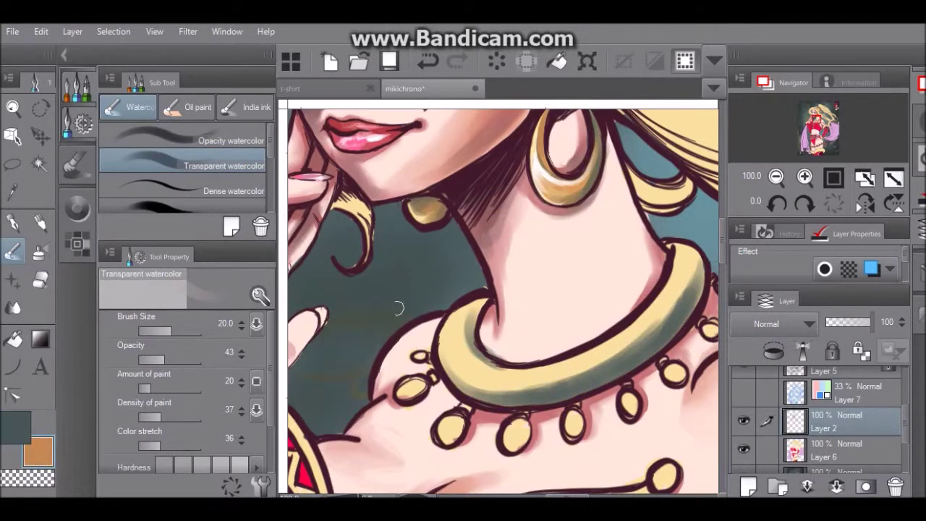
{"action": "left_click", "coordinate": [77, 208]}
{"action": "left_click", "coordinate": [207, 153]}
{"action": "left_click", "coordinate": [77, 208]}
{"action": "mouse_move", "coordinate": [367, 374]}
{"action": "left_mouse_down"}
{"action": "mouse_move", "coordinate": [448, 387]}
{"action": "mouse_move", "coordinate": [605, 270]}
{"action": "mouse_move", "coordinate": [565, 318]}
{"action": "left_mouse_up"}
{"action": "mouse_move", "coordinate": [384, 307]}
{"action": "left_mouse_down"}
{"action": "mouse_move", "coordinate": [373, 368]}
{"action": "mouse_move", "coordinate": [442, 385]}
{"action": "left_mouse_up"}
{"action": "key", "text": "x"}
{"action": "key", "text": "x"}
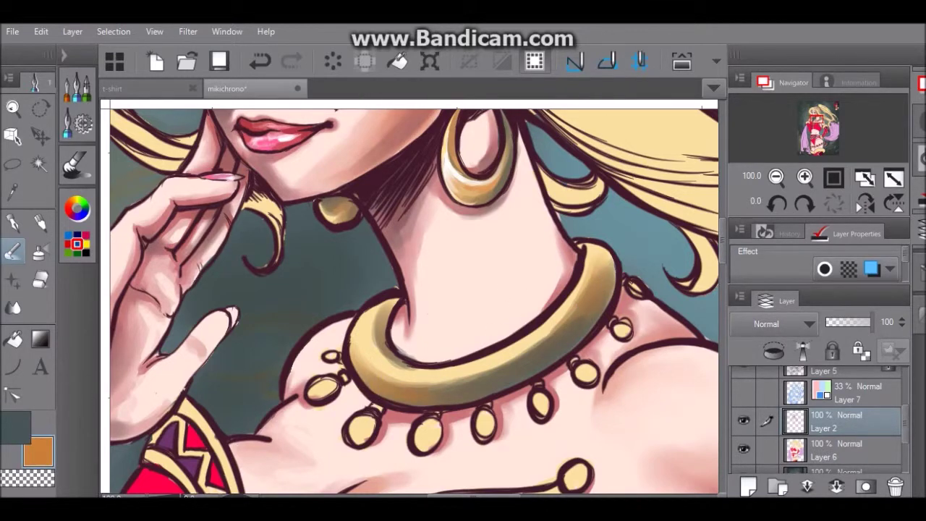
Step: Paint a pale yellow light band along the thick necklace's curve using Dense watercolor at size 20
{"action": "left_click", "coordinate": [77, 210]}
{"action": "left_click", "coordinate": [173, 145]}
{"action": "left_click", "coordinate": [78, 86]}
{"action": "mouse_move", "coordinate": [474, 373]}
{"action": "left_mouse_down"}
{"action": "mouse_move", "coordinate": [543, 374]}
{"action": "mouse_move", "coordinate": [631, 329]}
{"action": "left_mouse_up"}
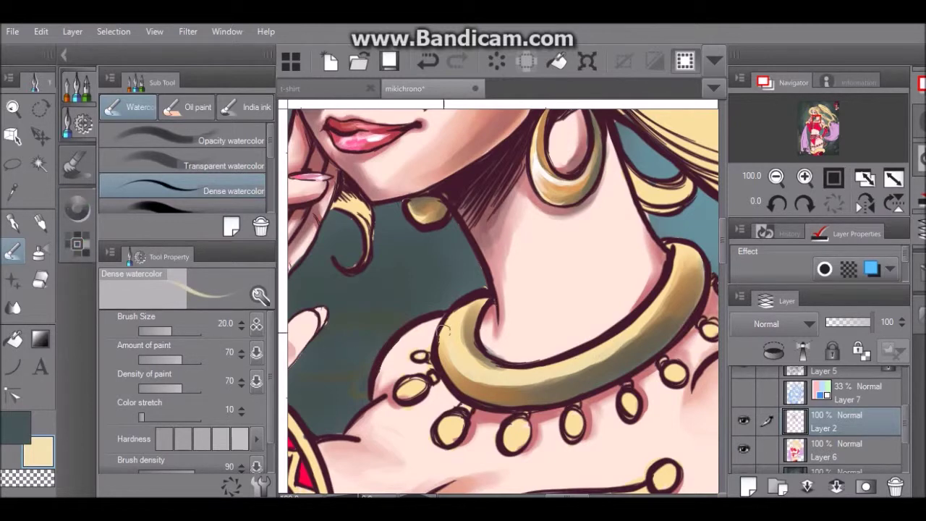
Step: Undo the last stroke and paint pen highlights along the thick necklace, using near-white at hue 46, saturation 9, value 94
{"action": "key", "text": "p"}
{"action": "key", "text": "ctrl+z"}
{"action": "left_click", "coordinate": [77, 209]}
{"action": "left_click_drag", "start_coordinate": [204, 141], "coordinate": [204, 137]}
{"action": "mouse_move", "coordinate": [473, 369]}
{"action": "left_mouse_down"}
{"action": "mouse_move", "coordinate": [453, 352]}
{"action": "mouse_move", "coordinate": [596, 342]}
{"action": "mouse_move", "coordinate": [603, 354]}
{"action": "mouse_move", "coordinate": [527, 382]}
{"action": "left_mouse_up"}
{"action": "left_click", "coordinate": [527, 382], "text": "alt"}
{"action": "mouse_move", "coordinate": [453, 351]}
{"action": "left_mouse_down"}
{"action": "mouse_move", "coordinate": [483, 378]}
{"action": "mouse_move", "coordinate": [518, 380]}
{"action": "mouse_move", "coordinate": [598, 358]}
{"action": "mouse_move", "coordinate": [655, 313]}
{"action": "mouse_move", "coordinate": [536, 377]}
{"action": "left_mouse_up"}
{"action": "left_click_drag", "start_coordinate": [463, 311], "coordinate": [466, 351]}
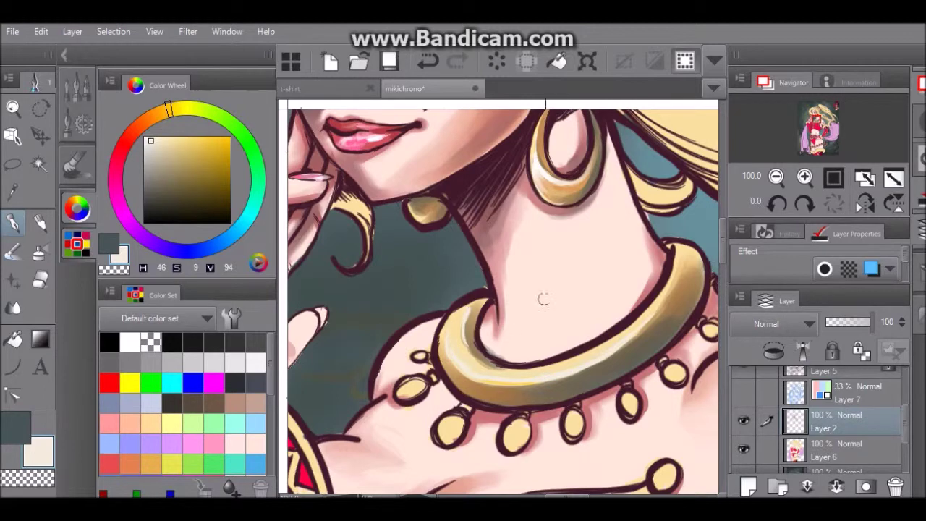
Step: Undo the last highlight stroke and repaint it on the necklace's short end with the canvas flipped horizontally
{"action": "key", "text": "ctrl+z"}
{"action": "key", "text": "h"}
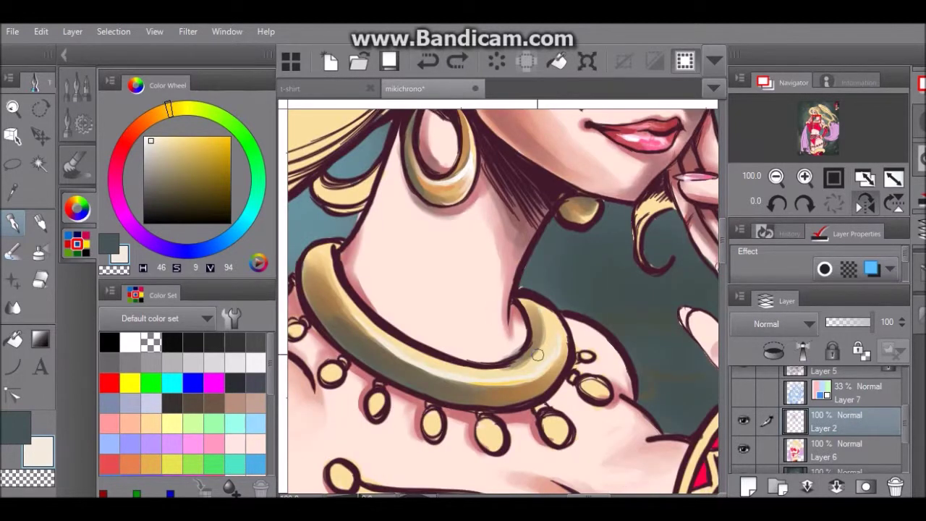
{"action": "left_click_drag", "start_coordinate": [533, 355], "coordinate": [548, 330]}
Step: Glaze the necklace's short end with orange at hue 26, saturation 71, value 77 using Transparent watercolor at size 20
{"action": "left_click_drag", "start_coordinate": [169, 109], "coordinate": [144, 118]}
{"action": "left_click", "coordinate": [205, 155]}
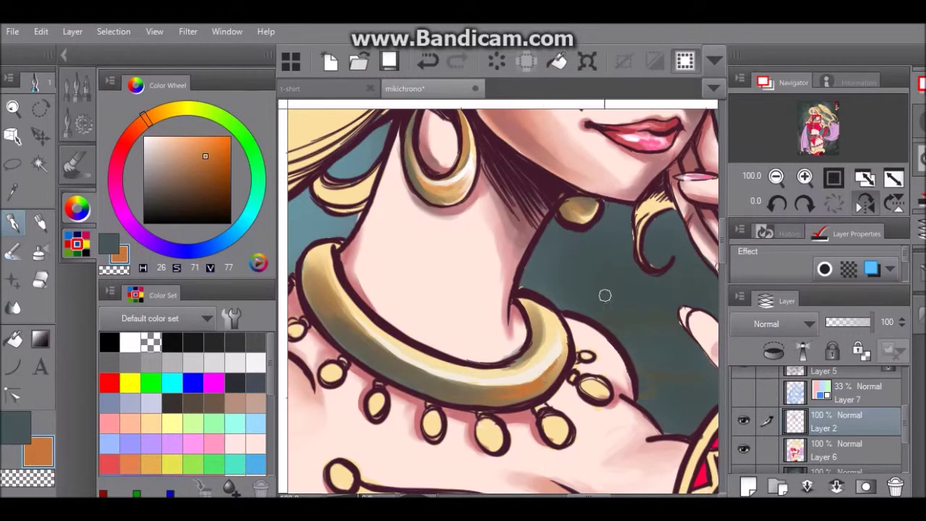
{"action": "key", "text": "b"}
{"action": "mouse_move", "coordinate": [559, 356]}
{"action": "left_mouse_down"}
{"action": "mouse_move", "coordinate": [511, 389]}
{"action": "mouse_move", "coordinate": [543, 372]}
{"action": "mouse_move", "coordinate": [522, 389]}
{"action": "mouse_move", "coordinate": [489, 392]}
{"action": "left_mouse_up"}
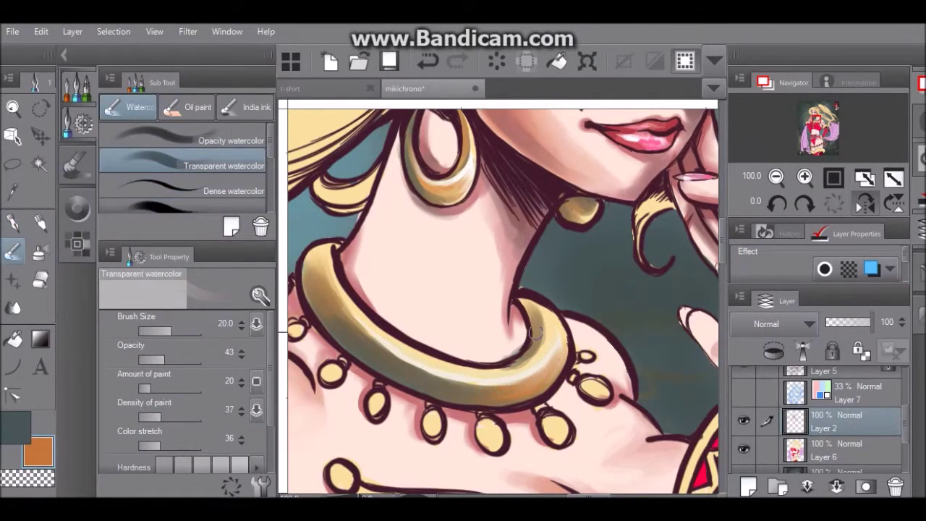
Step: Finish the orange glaze on the necklace's short end and paint near-white Dense watercolor highlights along its curve and on both ends
{"action": "mouse_move", "coordinate": [522, 302]}
{"action": "left_mouse_down"}
{"action": "mouse_move", "coordinate": [554, 352]}
{"action": "mouse_move", "coordinate": [550, 311]}
{"action": "left_mouse_up"}
{"action": "left_click", "coordinate": [76, 165]}
{"action": "left_click", "coordinate": [156, 137]}
{"action": "left_click", "coordinate": [76, 105]}
{"action": "left_click", "coordinate": [217, 191]}
{"action": "left_click_drag", "start_coordinate": [544, 364], "coordinate": [527, 340]}
{"action": "mouse_move", "coordinate": [340, 302]}
{"action": "left_mouse_down"}
{"action": "mouse_move", "coordinate": [384, 346]}
{"action": "mouse_move", "coordinate": [434, 369]}
{"action": "left_mouse_up"}
{"action": "mouse_move", "coordinate": [331, 265]}
{"action": "left_mouse_down"}
{"action": "mouse_move", "coordinate": [324, 288]}
{"action": "mouse_move", "coordinate": [335, 293]}
{"action": "left_mouse_up"}
{"action": "left_click", "coordinate": [318, 288]}
Step: Brighten the thick necklace's highlights with pure white strokes along its inner curve
{"action": "key", "text": "p"}
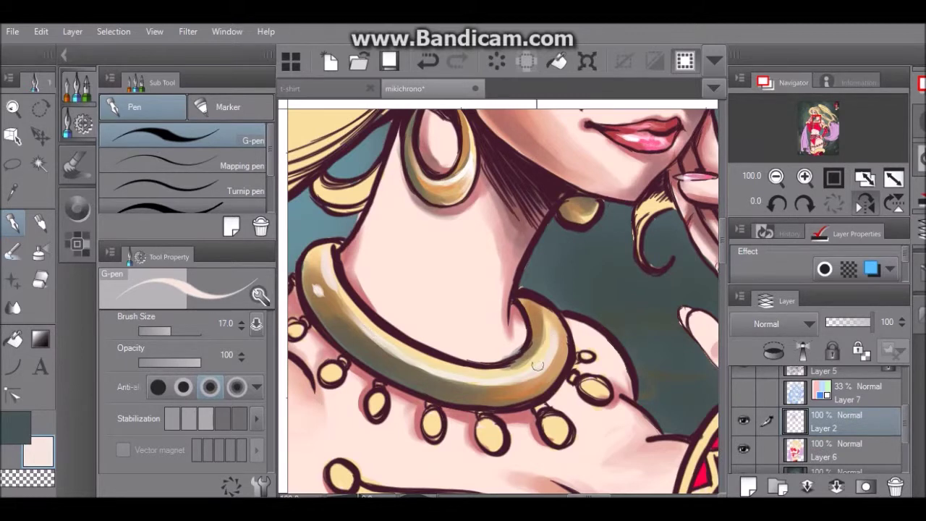
{"action": "left_click", "coordinate": [76, 209]}
{"action": "left_click", "coordinate": [145, 325]}
{"action": "left_click", "coordinate": [63, 55]}
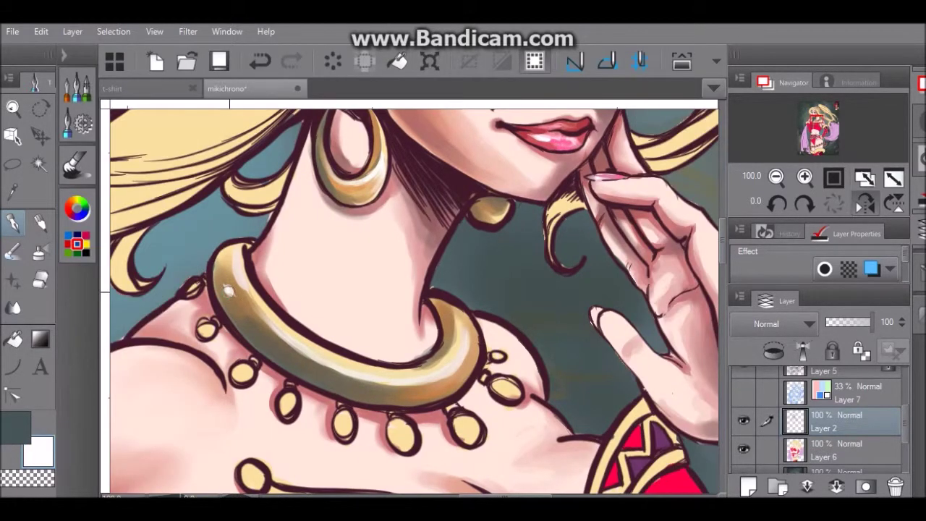
{"action": "left_click_drag", "start_coordinate": [265, 310], "coordinate": [463, 239]}
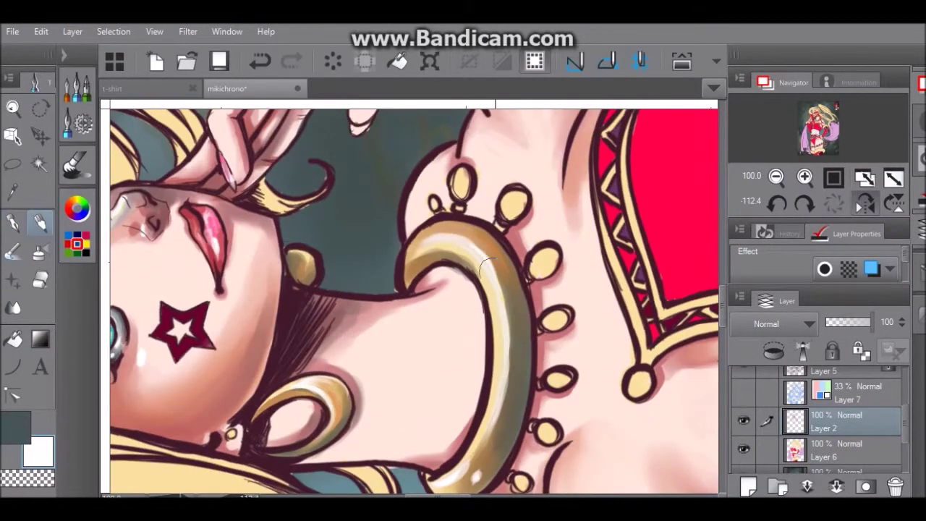
{"action": "scroll", "coordinate": [470, 250], "scroll_direction": "down", "scroll_amount": 5}
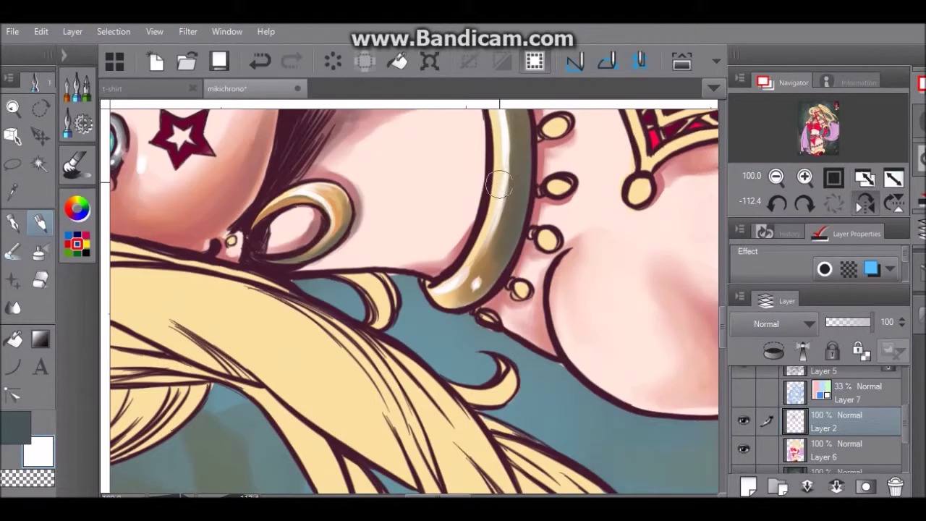
{"action": "key", "text": "at"}
{"action": "key", "text": "ctrl+minus"}
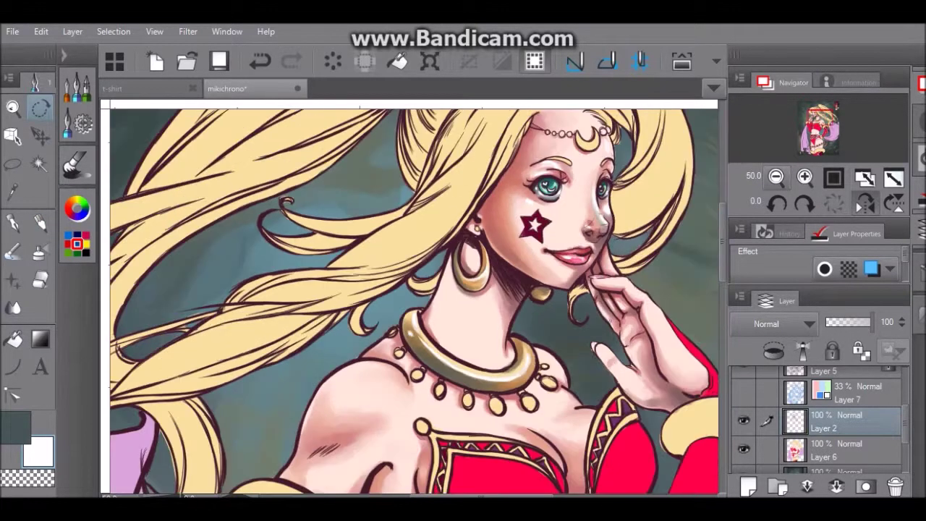
Step: Shade one side of the gold forehead crescent with dark teal
{"action": "key", "text": "ctrl+plus"}
{"action": "scroll", "coordinate": [414, 301], "scroll_direction": "down", "scroll_amount": 2}
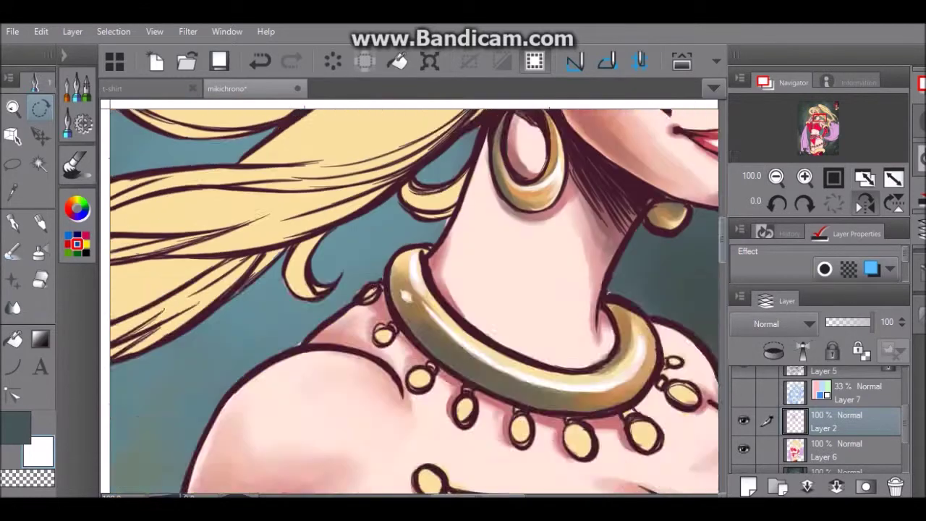
{"action": "scroll", "coordinate": [414, 302], "scroll_direction": "up", "scroll_amount": 5}
{"action": "scroll", "coordinate": [414, 301], "scroll_direction": "right", "scroll_amount": 3}
{"action": "key", "text": "x"}
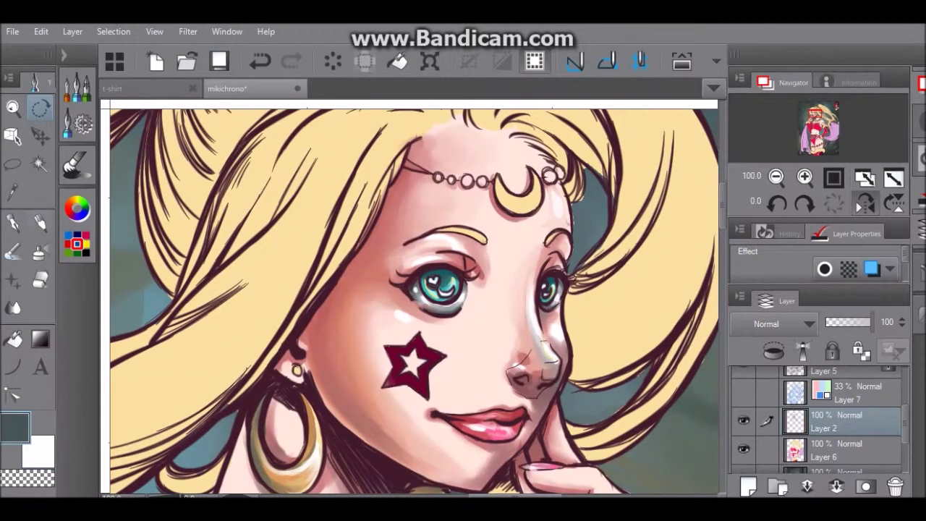
{"action": "key", "text": "p"}
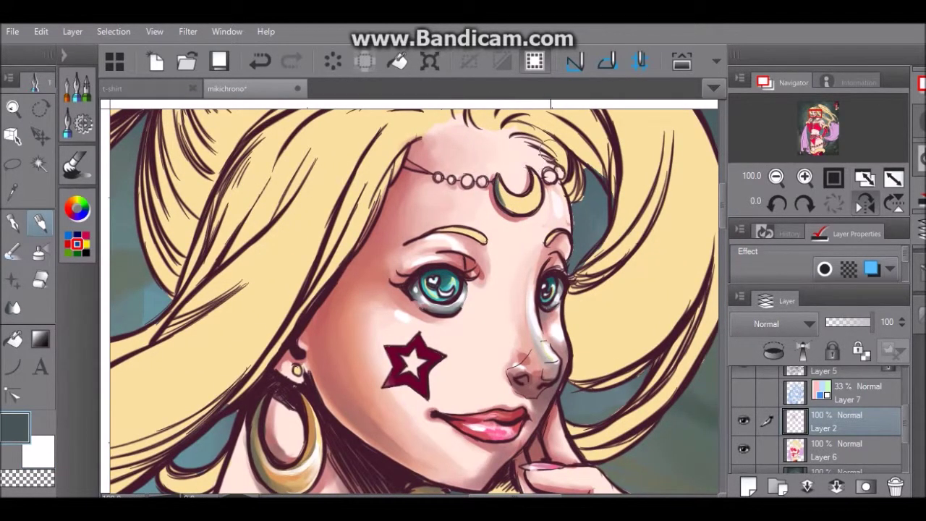
{"action": "key", "text": "b"}
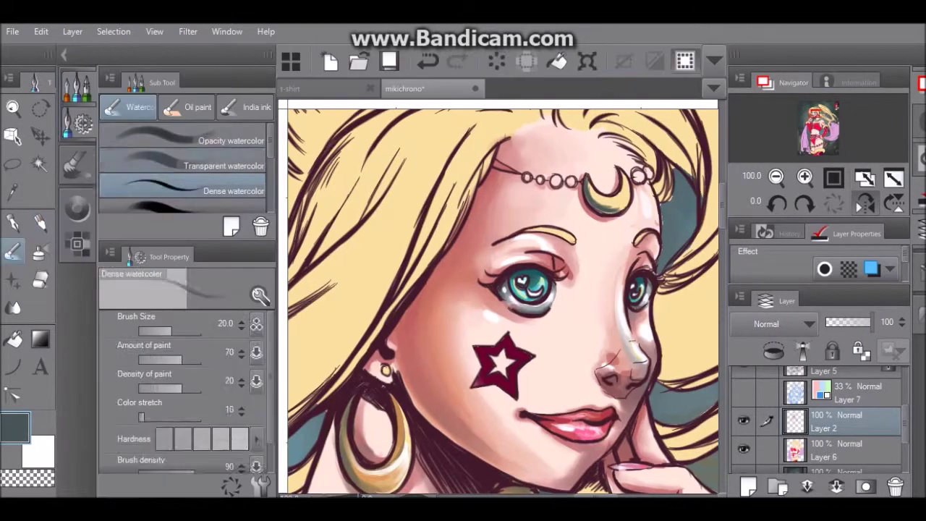
Step: Glaze the forehead crescent with orange at hue 26, saturation 72, value 71 using Transparent watercolor at size 17
{"action": "left_click", "coordinate": [615, 207], "text": "alt"}
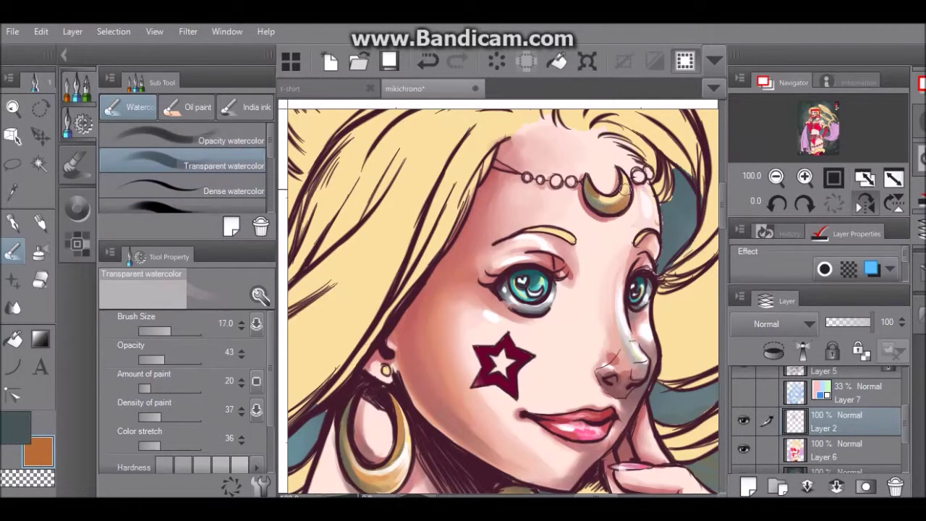
{"action": "key", "text": "x"}
{"action": "left_click", "coordinate": [38, 453]}
Step: Paint light golden yellow onto the forehead crescent using Dense watercolor at size 12
{"action": "left_click", "coordinate": [77, 209]}
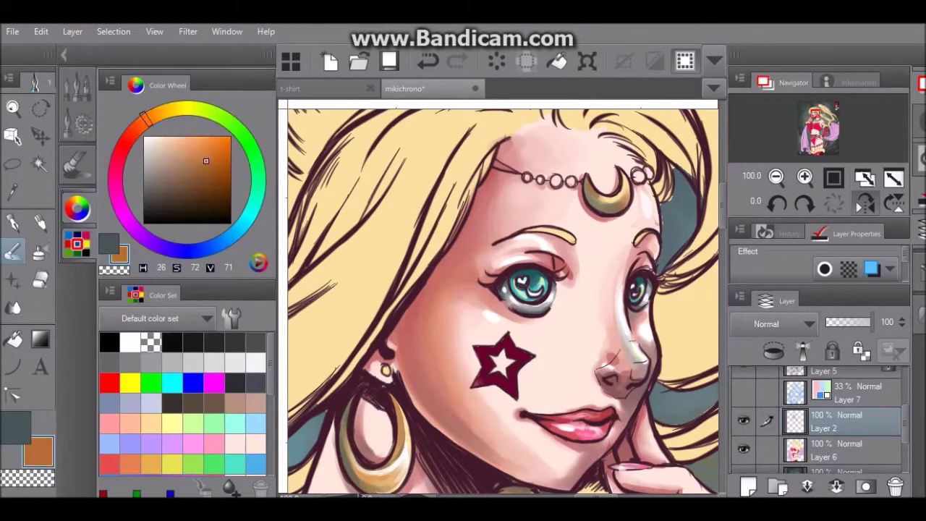
{"action": "left_click", "coordinate": [166, 110]}
{"action": "left_click", "coordinate": [181, 142]}
{"action": "left_click", "coordinate": [75, 166]}
{"action": "left_click", "coordinate": [77, 88]}
{"action": "left_click", "coordinate": [231, 190]}
{"action": "key", "text": "bracketleft"}
{"action": "key", "text": "bracketleft"}
{"action": "key", "text": "bracketleft"}
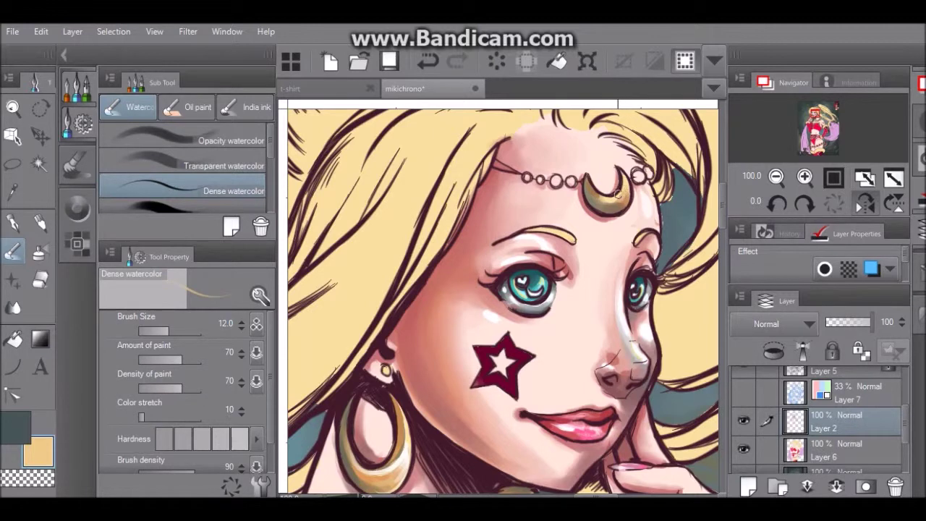
Step: Paint near-white G-pen highlights on the forehead crescent at size 17, touching up with dark teal Transparent watercolor
{"action": "left_click", "coordinate": [12, 224]}
{"action": "left_click", "coordinate": [77, 208]}
{"action": "left_click", "coordinate": [151, 139]}
{"action": "left_click", "coordinate": [77, 89]}
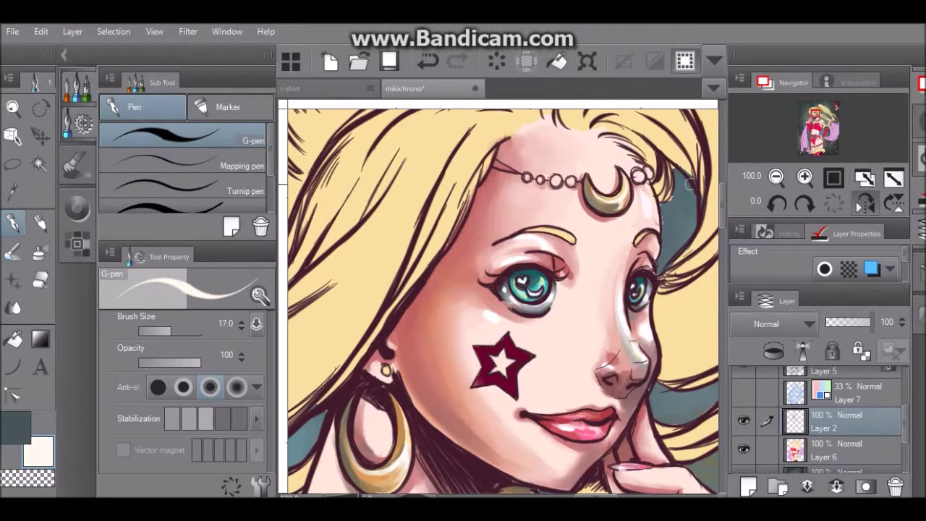
{"action": "key", "text": "x"}
{"action": "key", "text": "b"}
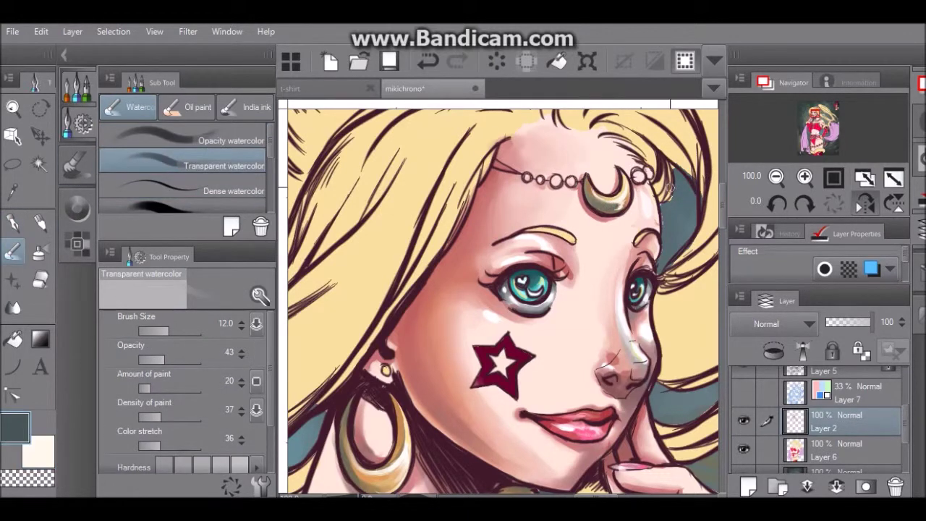
{"action": "key", "text": "x"}
{"action": "key", "text": "p"}
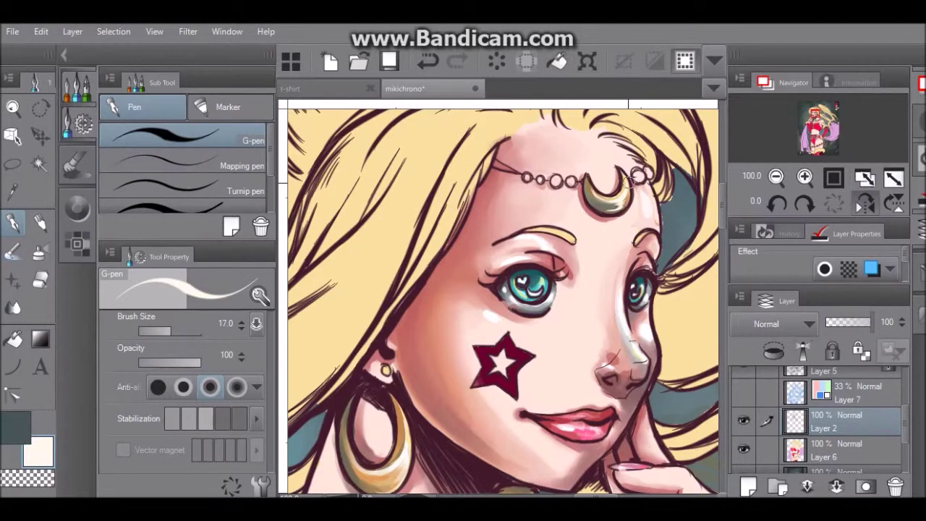
Step: Shade the raised hand's fingers and thumb with sampled rose and dark teal using Transparent watercolor at size 12, opacity 64
{"action": "scroll", "coordinate": [502, 258], "scroll_direction": "down", "scroll_amount": 5}
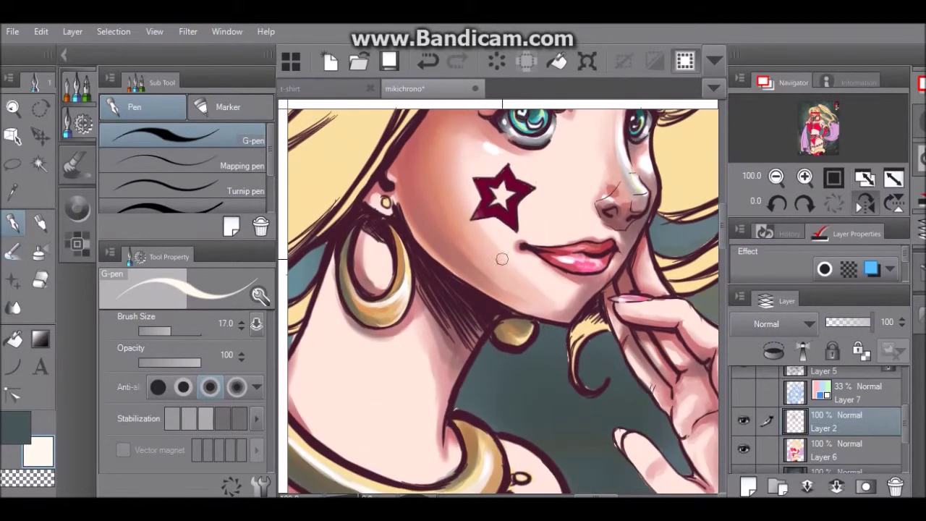
{"action": "key", "text": "ctrl+minus"}
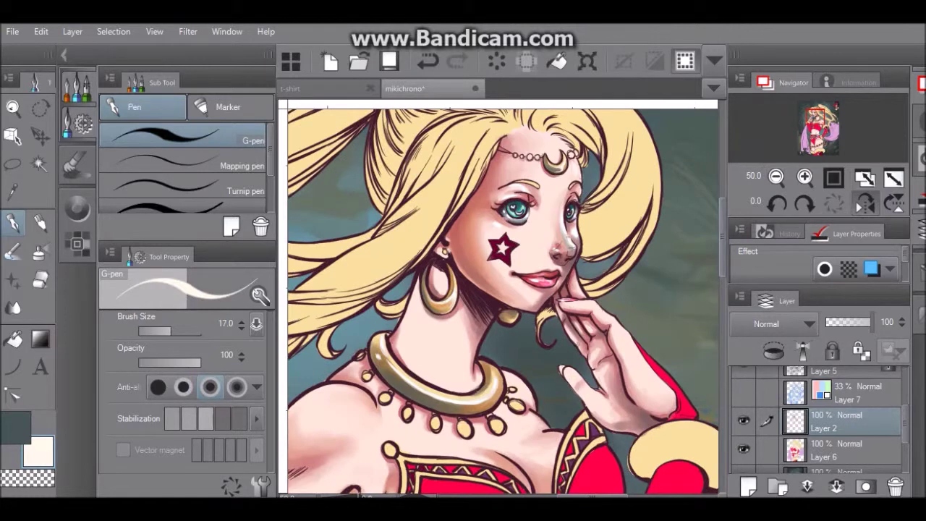
{"action": "scroll", "coordinate": [502, 301], "scroll_direction": "down", "scroll_amount": 3}
{"action": "key", "text": "ctrl+plus"}
{"action": "scroll", "coordinate": [502, 301], "scroll_direction": "right", "scroll_amount": 2}
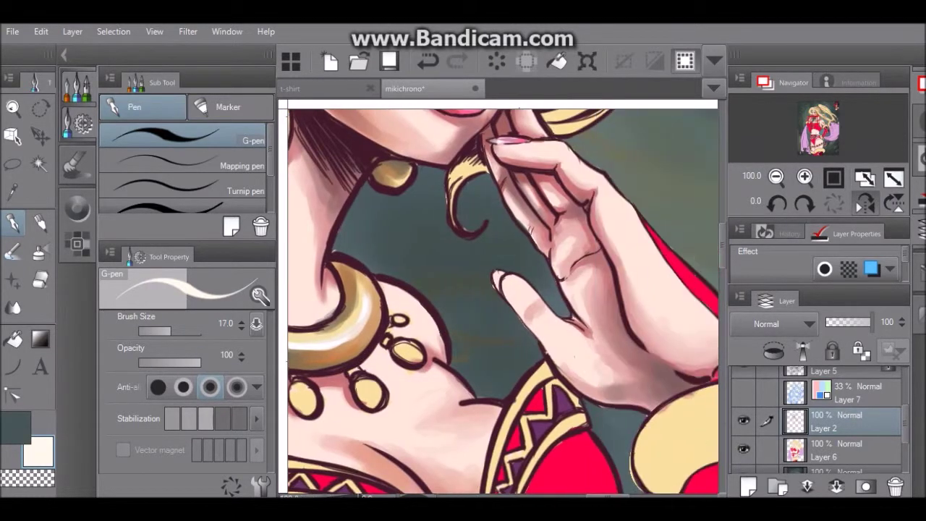
{"action": "left_click", "coordinate": [572, 181], "text": "alt"}
{"action": "key", "text": "b"}
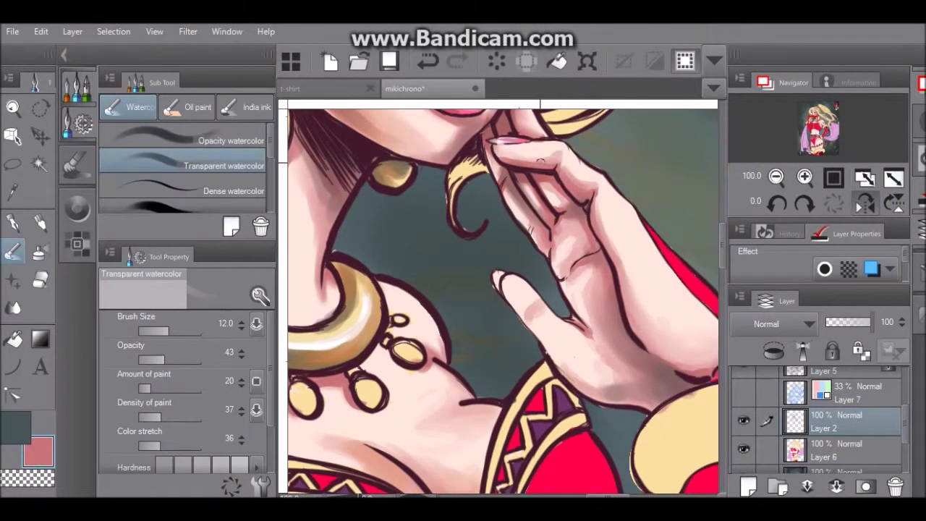
{"action": "key", "text": "x"}
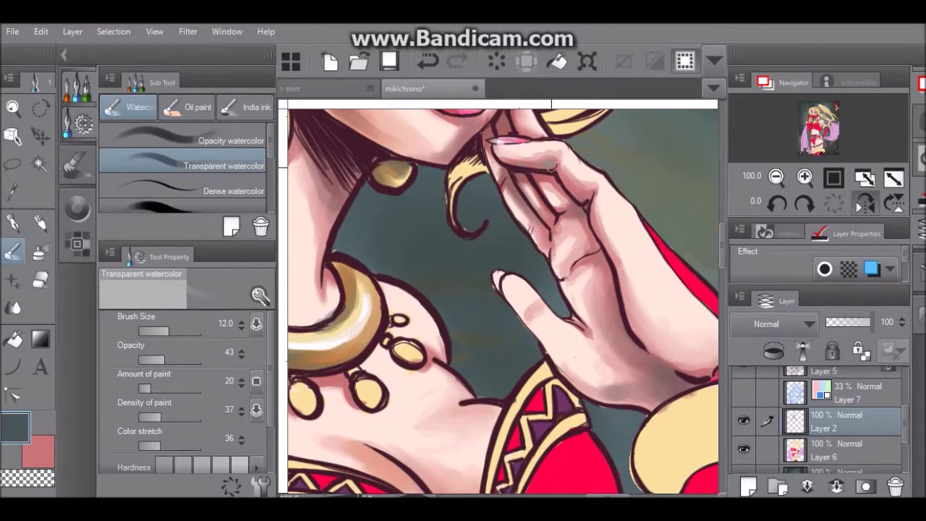
{"action": "left_click", "coordinate": [178, 360]}
{"action": "left_click_drag", "start_coordinate": [603, 195], "coordinate": [602, 255]}
{"action": "left_click_drag", "start_coordinate": [534, 313], "coordinate": [547, 305]}
{"action": "key", "text": "x"}
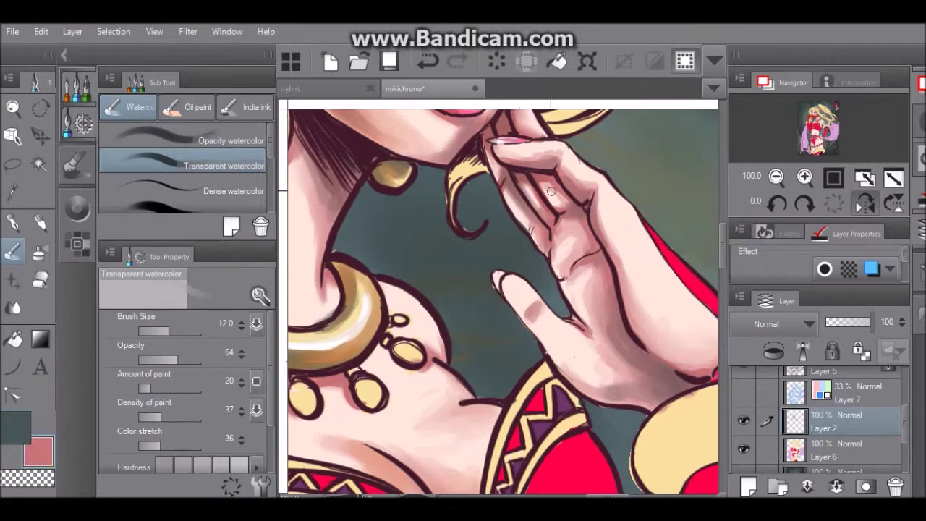
Step: Shade the raised hand's wrist beside the gold cuff with rose and dark teal using Smooth watercolor at size 17
{"action": "left_click", "coordinate": [181, 206]}
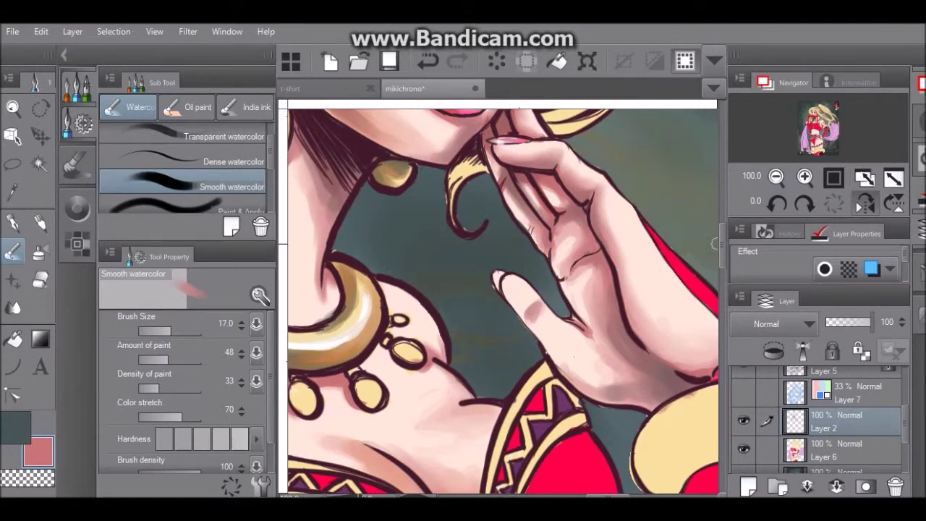
{"action": "scroll", "coordinate": [628, 230], "scroll_direction": "down", "scroll_amount": 4}
{"action": "left_click_drag", "start_coordinate": [624, 251], "coordinate": [663, 265]}
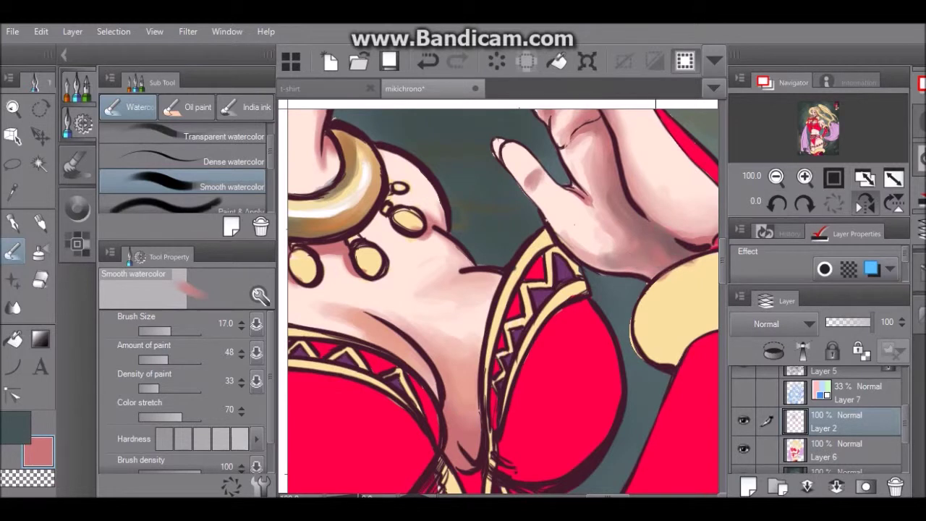
{"action": "key", "text": "x"}
{"action": "left_click_drag", "start_coordinate": [687, 250], "coordinate": [660, 268]}
{"action": "key", "text": "x"}
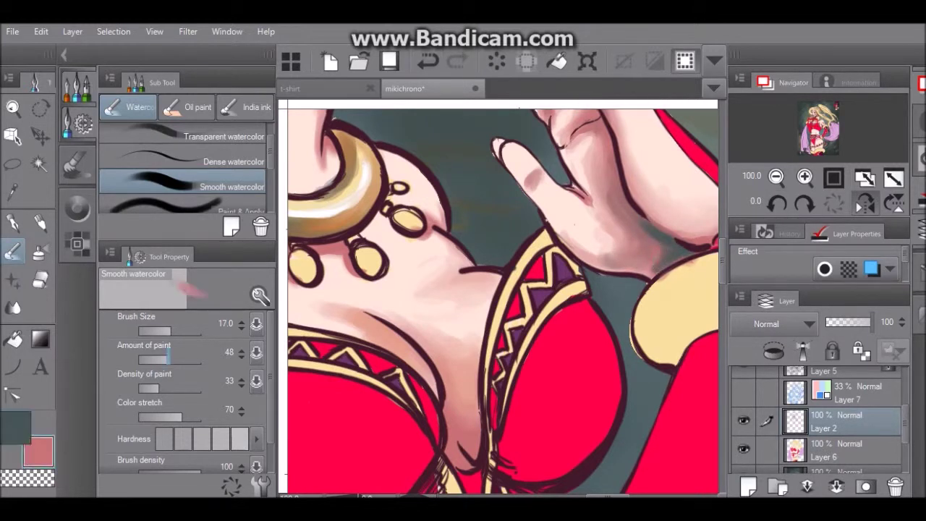
Step: Lower Smooth watercolor's color stretch to 48 and blend more dark teal into the wrist shadow
{"action": "left_click_drag", "start_coordinate": [183, 417], "coordinate": [169, 417]}
{"action": "key", "text": "x"}
{"action": "mouse_move", "coordinate": [681, 242]}
{"action": "left_mouse_down"}
{"action": "mouse_move", "coordinate": [637, 224]}
{"action": "mouse_move", "coordinate": [658, 268]}
{"action": "left_mouse_up"}
{"action": "mouse_move", "coordinate": [666, 220]}
{"action": "left_mouse_down"}
{"action": "mouse_move", "coordinate": [630, 243]}
{"action": "mouse_move", "coordinate": [713, 241]}
{"action": "left_mouse_up"}
{"action": "left_click", "coordinate": [217, 139]}
{"action": "key", "text": "x"}
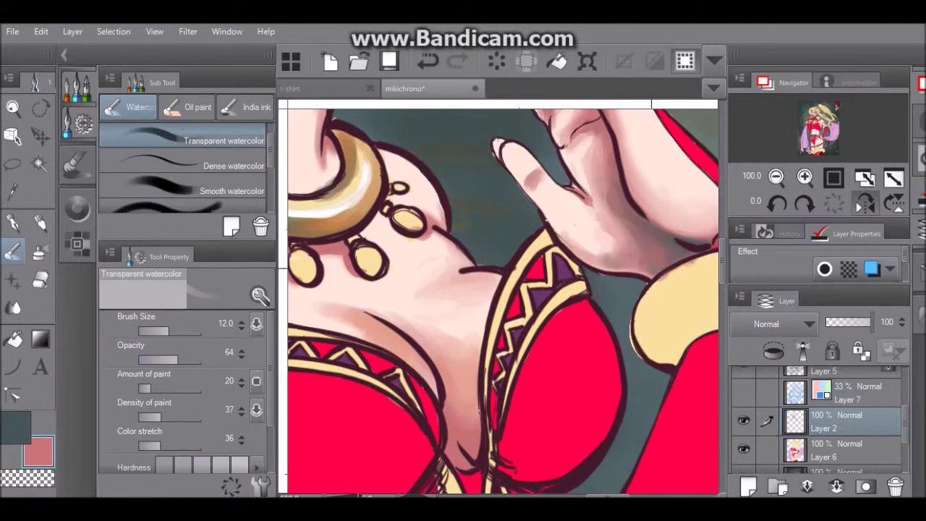
Step: Deepen the skin shadow at the centre of the neckline with dark teal using Smooth watercolor at size 17
{"action": "left_click", "coordinate": [775, 178]}
{"action": "scroll", "coordinate": [507, 464], "scroll_direction": "up", "scroll_amount": 4}
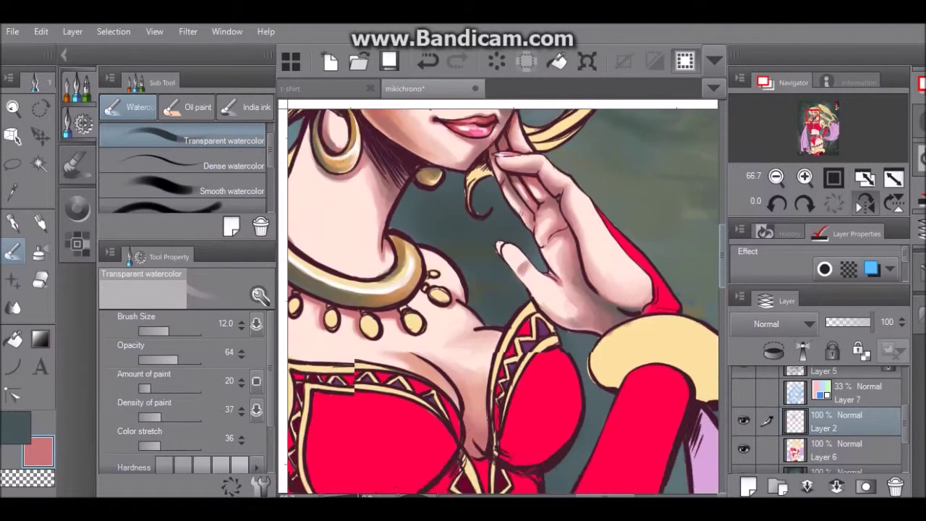
{"action": "key", "text": "x"}
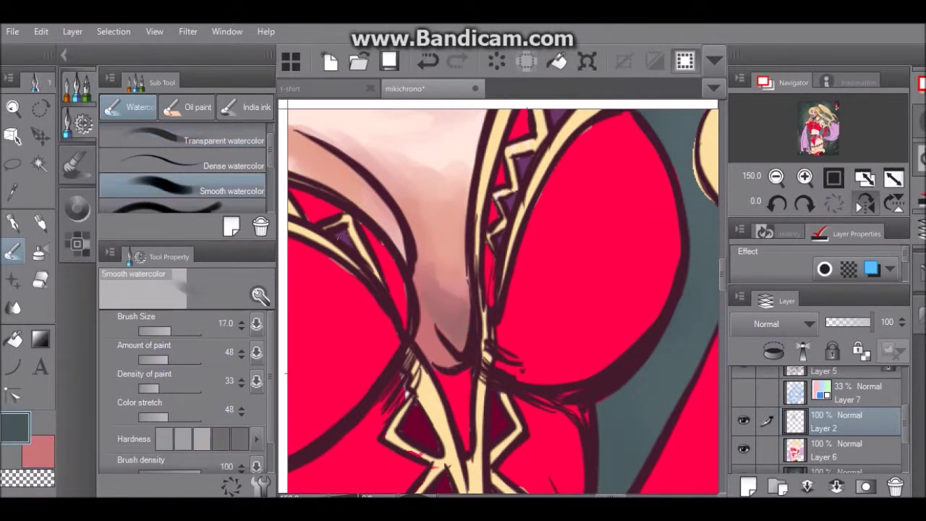
{"action": "left_click_drag", "start_coordinate": [437, 313], "coordinate": [448, 327]}
{"action": "mouse_move", "coordinate": [440, 274]}
{"action": "left_mouse_down"}
{"action": "mouse_move", "coordinate": [453, 309]}
{"action": "mouse_move", "coordinate": [462, 310]}
{"action": "mouse_move", "coordinate": [433, 304]}
{"action": "left_mouse_up"}
{"action": "key", "text": "x"}
{"action": "key", "text": "x"}
{"action": "mouse_move", "coordinate": [399, 333]}
{"action": "left_mouse_down"}
{"action": "mouse_move", "coordinate": [440, 347]}
{"action": "mouse_move", "coordinate": [464, 227]}
{"action": "left_mouse_up"}
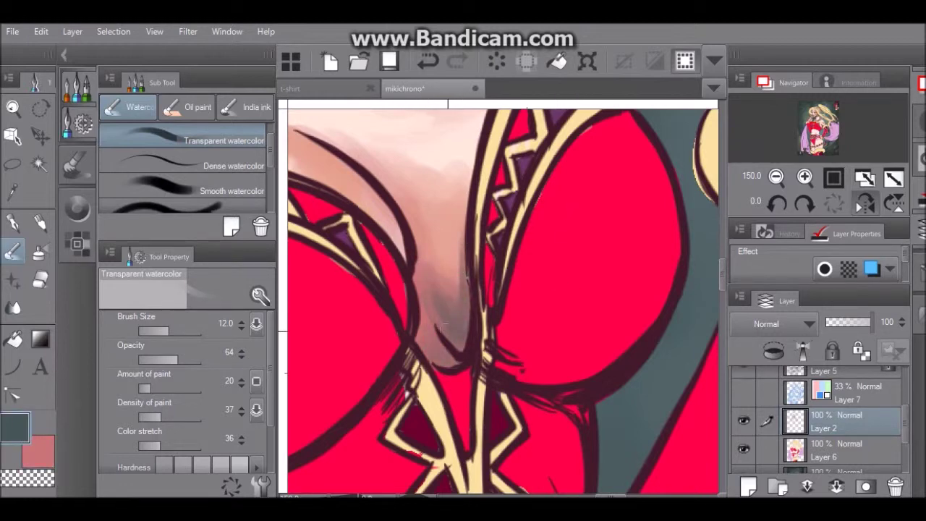
Step: Shade the skin along the red top's edges and under the arm with dark teal Transparent watercolor at size 12, opacity 64
{"action": "key", "text": "ctrl+minus"}
{"action": "key", "text": "ctrl+minus"}
{"action": "left_click_drag", "start_coordinate": [457, 278], "coordinate": [410, 231]}
{"action": "scroll", "coordinate": [503, 301], "scroll_direction": "left", "scroll_amount": 5}
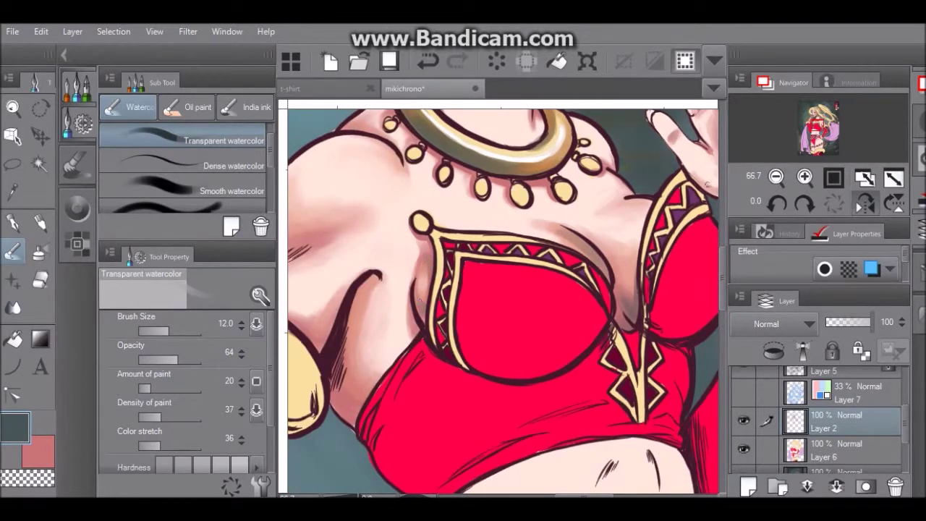
{"action": "key", "text": "ctrl+plus"}
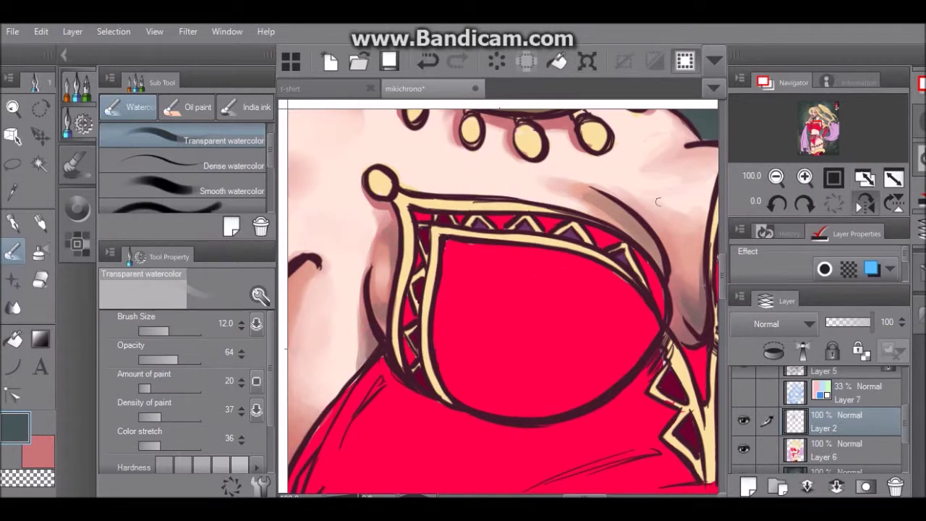
{"action": "key", "text": "ctrl+minus"}
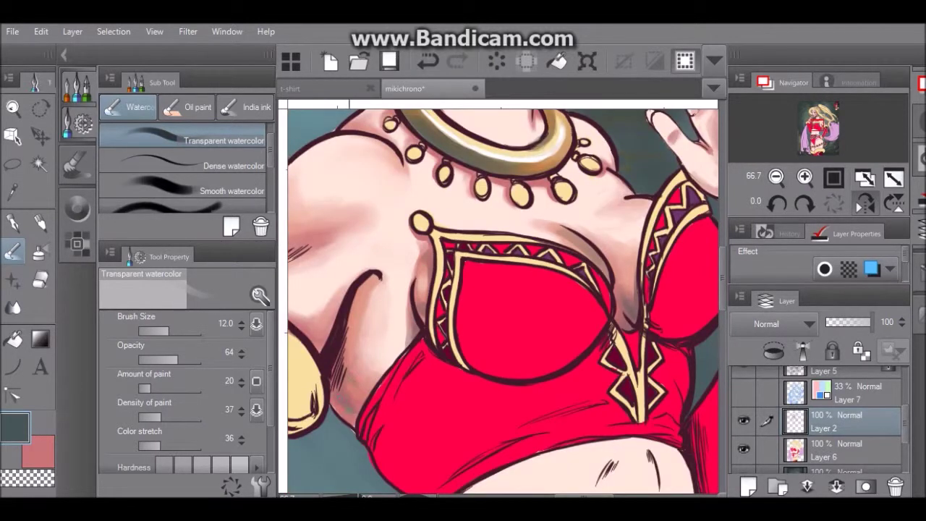
{"action": "scroll", "coordinate": [370, 346], "scroll_direction": "up", "scroll_amount": 2}
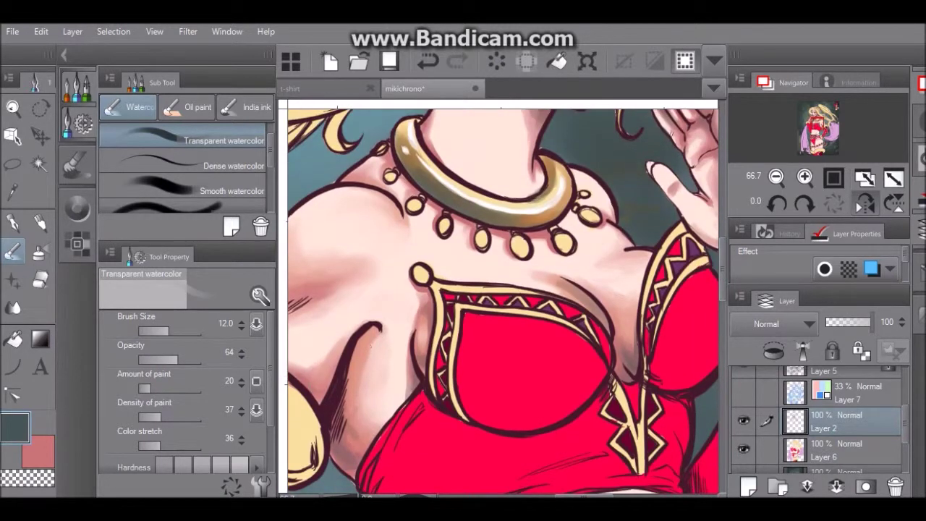
Step: Undo the last stroke and shade the upper arm's crease with Smooth watercolor at brush density 78 and color stretch 30
{"action": "left_click", "coordinate": [217, 190]}
{"action": "key", "text": "ctrl+z"}
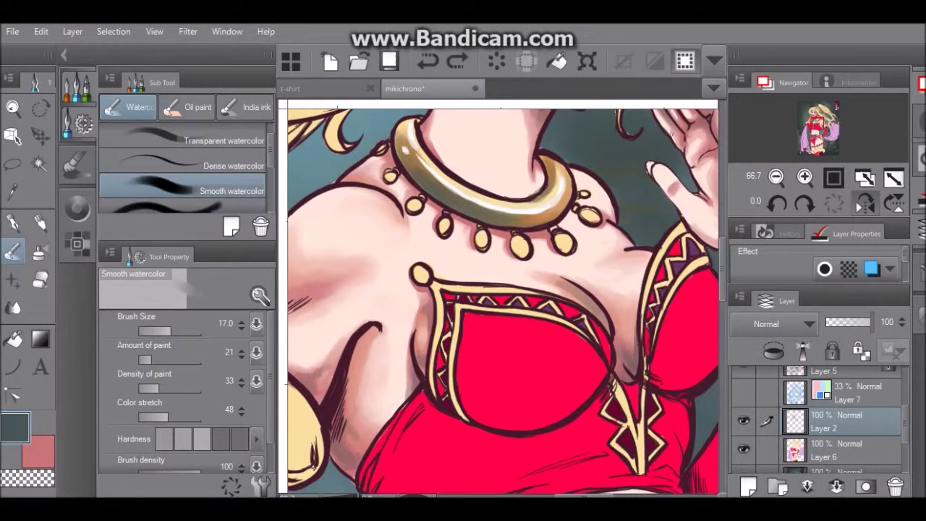
{"action": "scroll", "coordinate": [187, 391], "scroll_direction": "down", "scroll_amount": 1}
{"action": "left_click_drag", "start_coordinate": [200, 438], "coordinate": [186, 437]}
{"action": "left_click_drag", "start_coordinate": [168, 381], "coordinate": [151, 381]}
{"action": "mouse_move", "coordinate": [320, 381]}
{"action": "left_mouse_down"}
{"action": "mouse_move", "coordinate": [343, 339]}
{"action": "mouse_move", "coordinate": [319, 375]}
{"action": "left_mouse_up"}
{"action": "left_click", "coordinate": [217, 138]}
{"action": "left_click", "coordinate": [39, 452]}
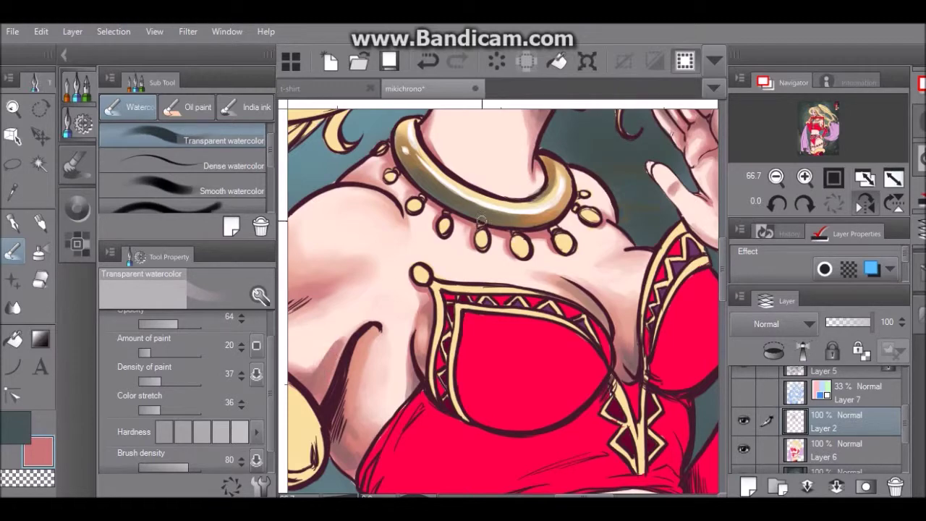
Step: Shade the side of the neck between the large hoop earring and the necklace with dark teal, blending with Smooth watercolor
{"action": "left_click", "coordinate": [776, 176]}
{"action": "left_click_drag", "start_coordinate": [818, 123], "coordinate": [817, 113]}
{"action": "left_click_drag", "start_coordinate": [722, 226], "coordinate": [722, 254]}
{"action": "left_click", "coordinate": [776, 176]}
{"action": "left_click", "coordinate": [804, 177]}
{"action": "left_click", "coordinate": [805, 176]}
{"action": "left_click", "coordinate": [805, 177]}
{"action": "left_click", "coordinate": [217, 166]}
{"action": "mouse_move", "coordinate": [437, 290]}
{"action": "left_mouse_down"}
{"action": "mouse_move", "coordinate": [446, 327]}
{"action": "mouse_move", "coordinate": [414, 343]}
{"action": "mouse_move", "coordinate": [448, 333]}
{"action": "mouse_move", "coordinate": [399, 371]}
{"action": "mouse_move", "coordinate": [402, 354]}
{"action": "left_mouse_up"}
{"action": "left_click", "coordinate": [218, 191]}
{"action": "key", "text": "x"}
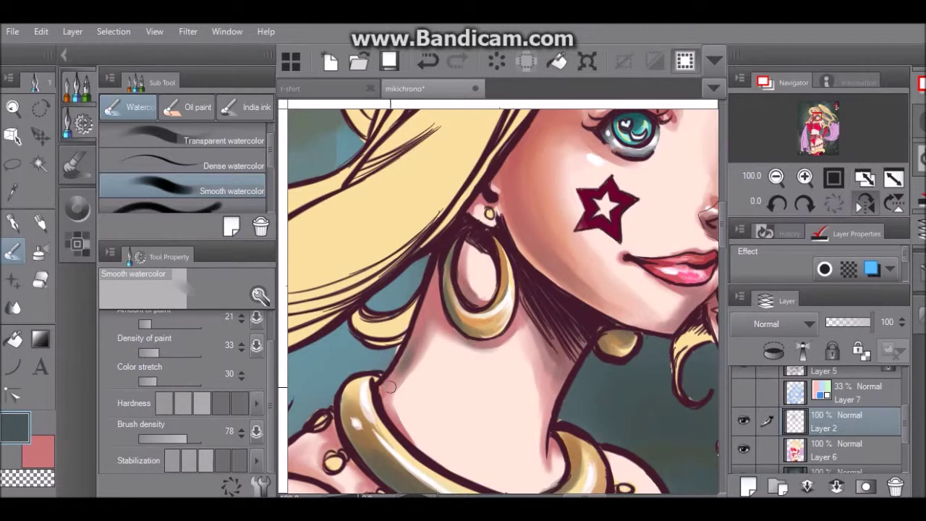
Step: Finish the neck shadow beside the necklace with dark teal, softening it with muted red using Smooth watercolor
{"action": "mouse_move", "coordinate": [391, 403]}
{"action": "left_mouse_down"}
{"action": "mouse_move", "coordinate": [414, 348]}
{"action": "mouse_move", "coordinate": [385, 387]}
{"action": "left_mouse_up"}
{"action": "key", "text": "x"}
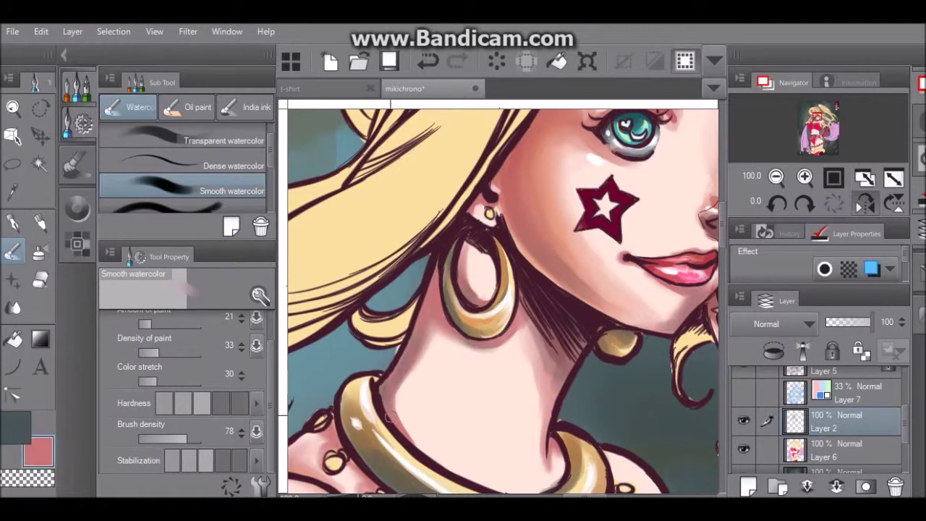
{"action": "key", "text": "ctrl+minus"}
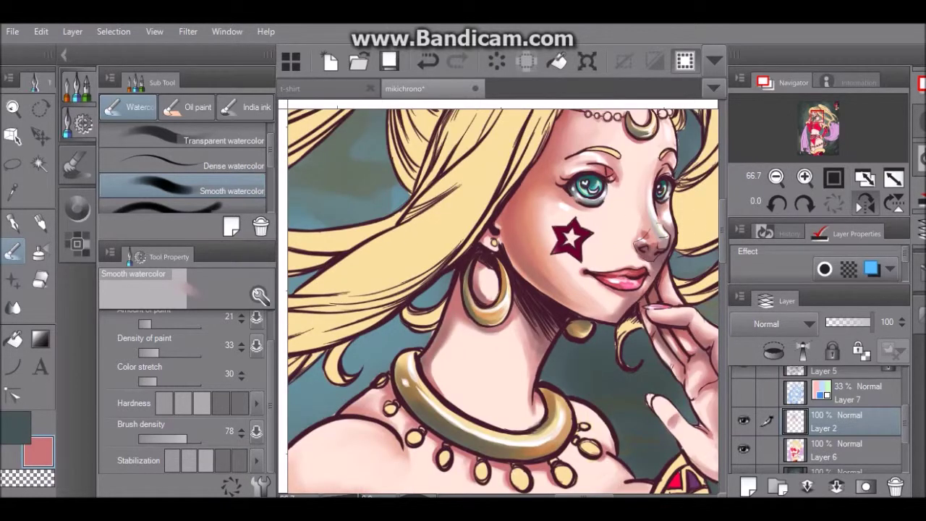
Step: Try shading the lower edge of the red top's larger cup in brownish red with Opacity watercolor at opacity 58
{"action": "scroll", "coordinate": [503, 301], "scroll_direction": "down", "scroll_amount": 10}
{"action": "key", "text": "ctrl+plus"}
{"action": "scroll", "coordinate": [503, 300], "scroll_direction": "up", "scroll_amount": 5}
{"action": "left_click", "coordinate": [78, 209]}
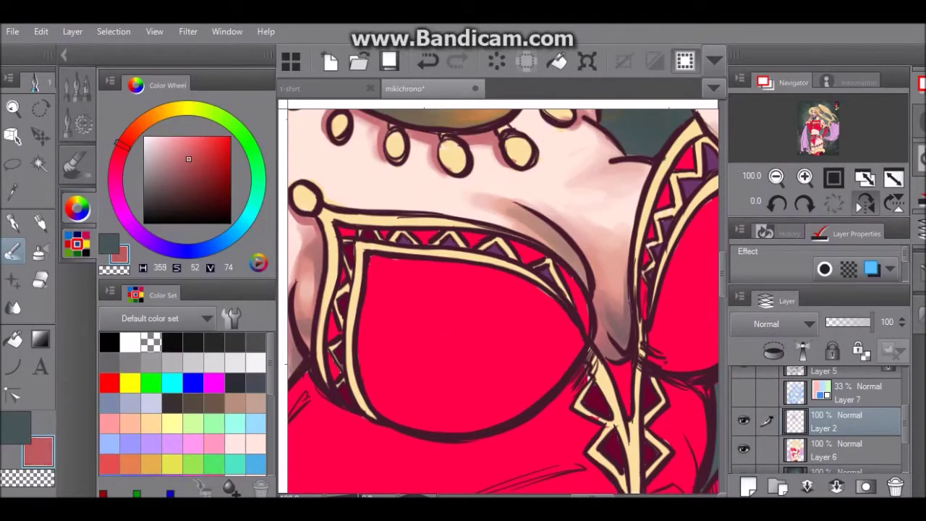
{"action": "left_click", "coordinate": [131, 134]}
{"action": "left_click", "coordinate": [206, 164]}
{"action": "scroll", "coordinate": [503, 300], "scroll_direction": "down", "scroll_amount": 1}
{"action": "left_click", "coordinate": [77, 87]}
{"action": "scroll", "coordinate": [185, 167], "scroll_direction": "up", "scroll_amount": 2}
{"action": "left_click", "coordinate": [188, 140]}
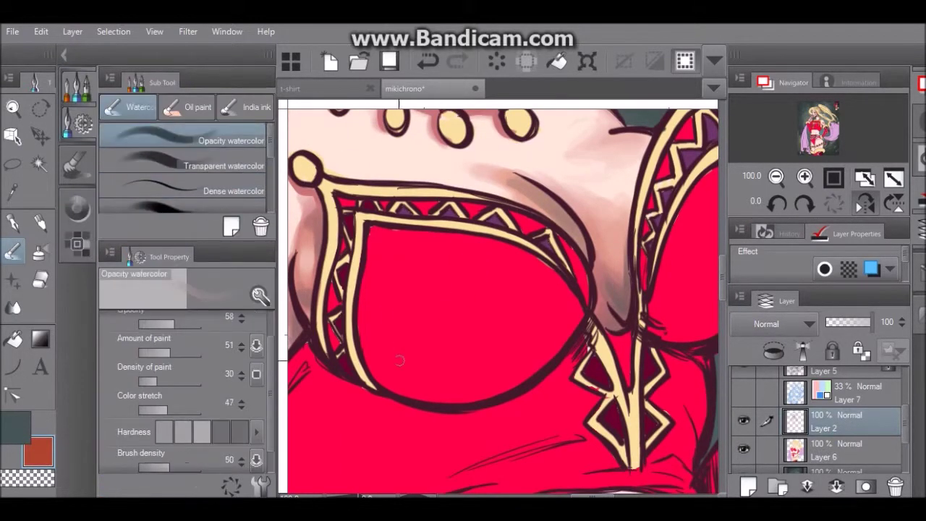
{"action": "mouse_move", "coordinate": [440, 325]}
{"action": "left_mouse_down"}
{"action": "mouse_move", "coordinate": [375, 360]}
{"action": "mouse_move", "coordinate": [448, 388]}
{"action": "left_mouse_up"}
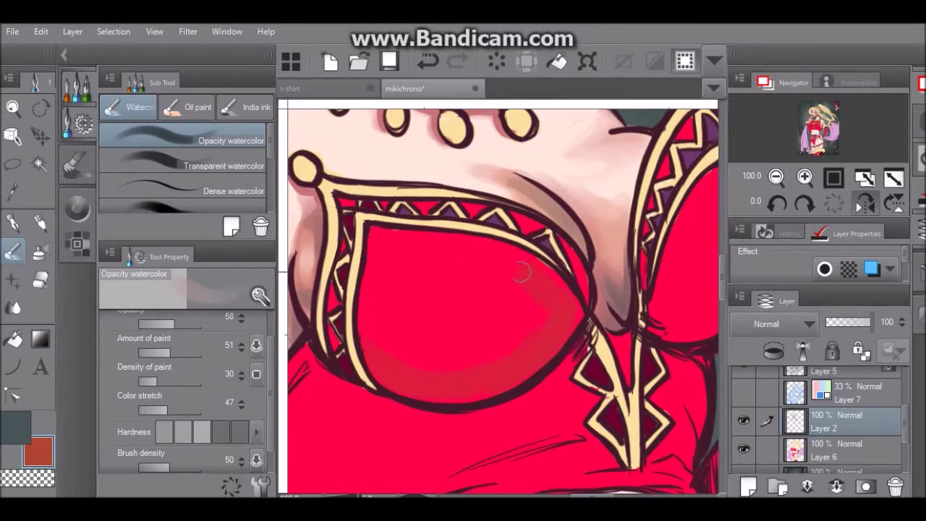
Step: Shade beneath the larger cup and inside the neckline's V with dark teal using Opacity watercolor at opacity 58
{"action": "left_click", "coordinate": [217, 165]}
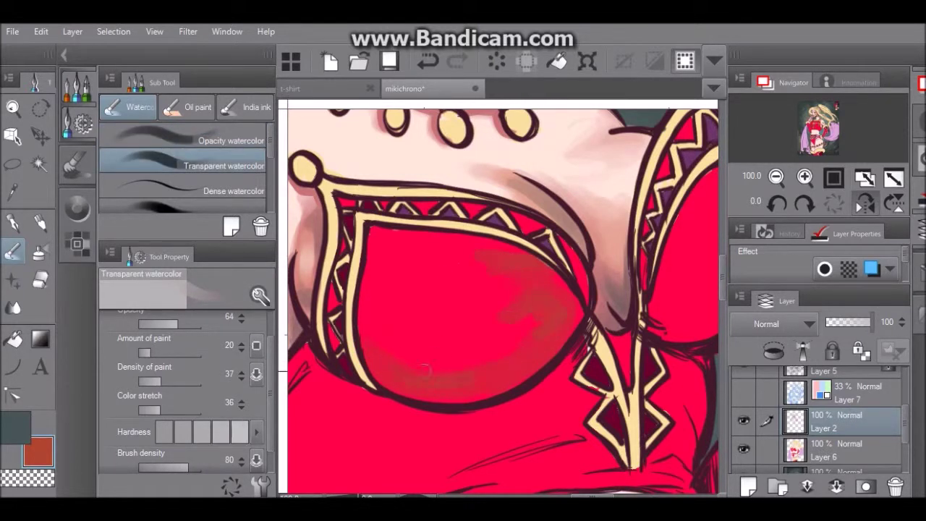
{"action": "left_click", "coordinate": [217, 140]}
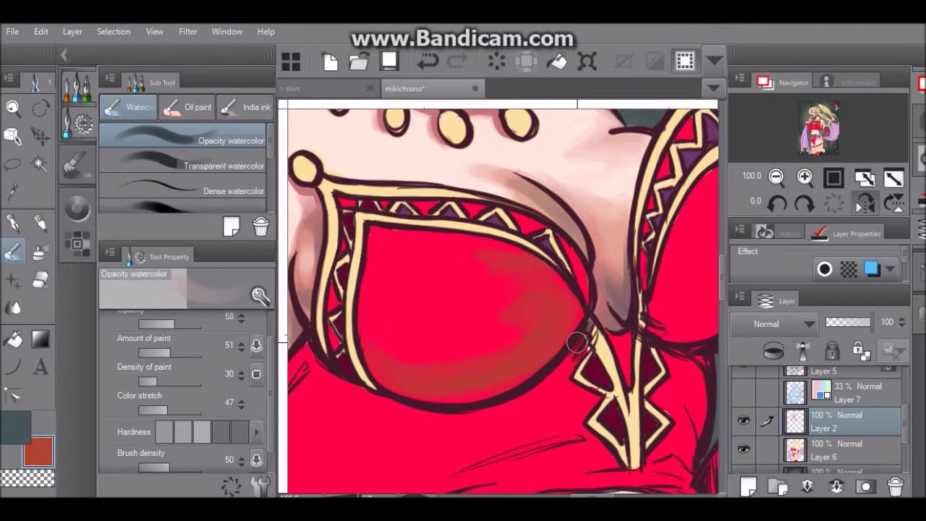
{"action": "key", "text": "x"}
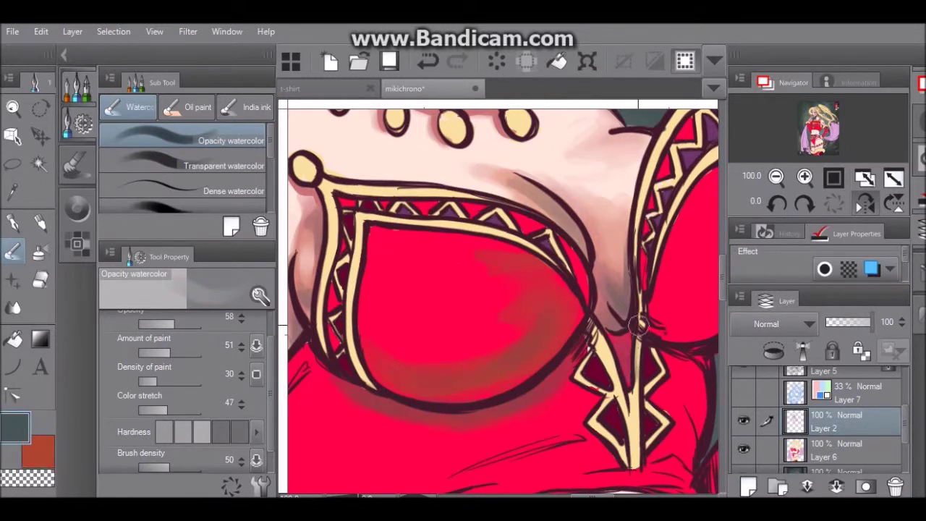
{"action": "key", "text": "x"}
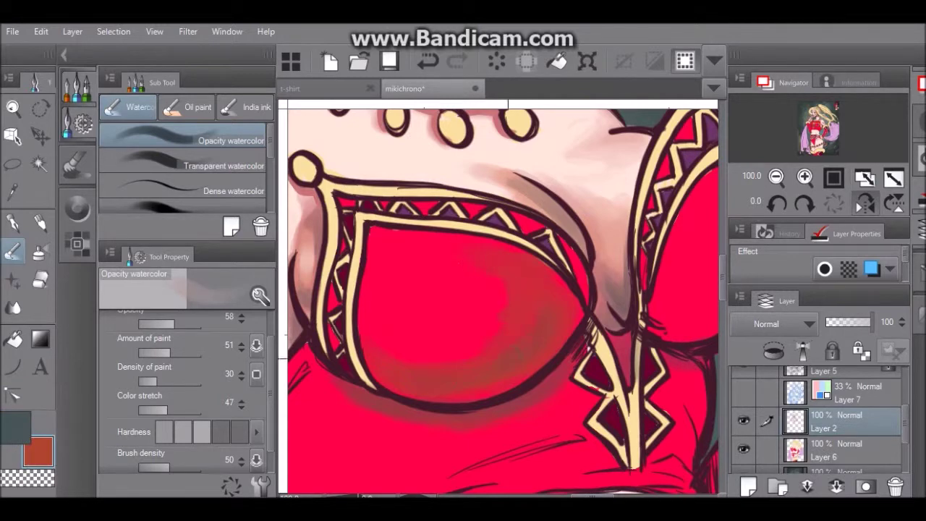
{"action": "left_click", "coordinate": [77, 209]}
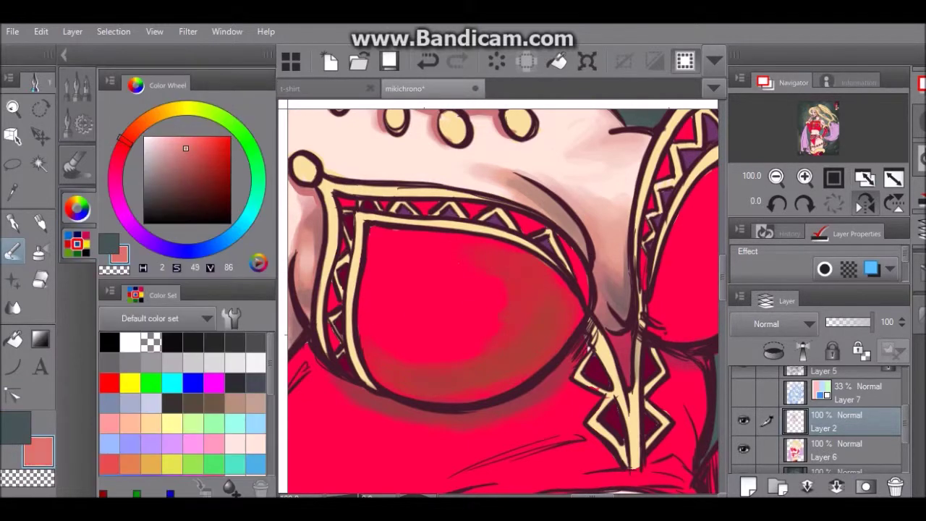
{"action": "left_click", "coordinate": [77, 88]}
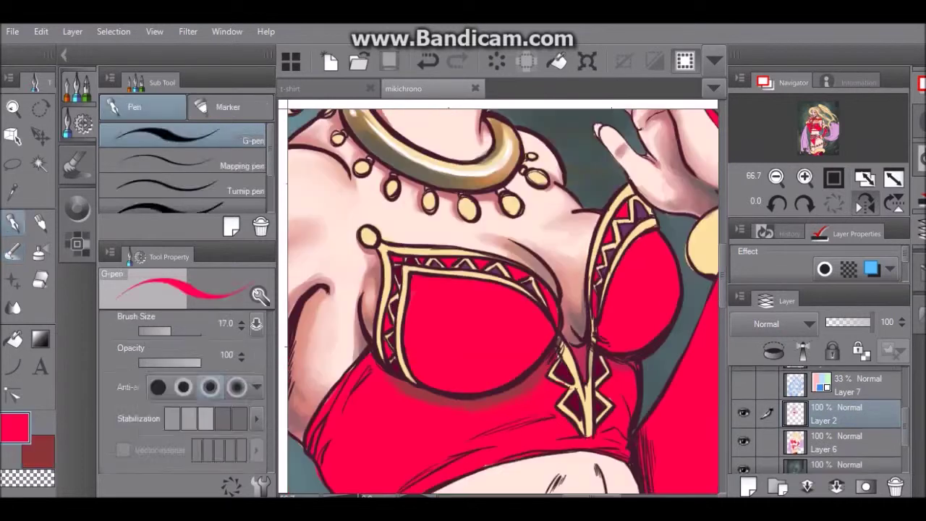
Step: Block in an orange highlight (H 25, S 57, V 89) on the larger cup with Dense watercolor at size 30
{"action": "key", "text": "b"}
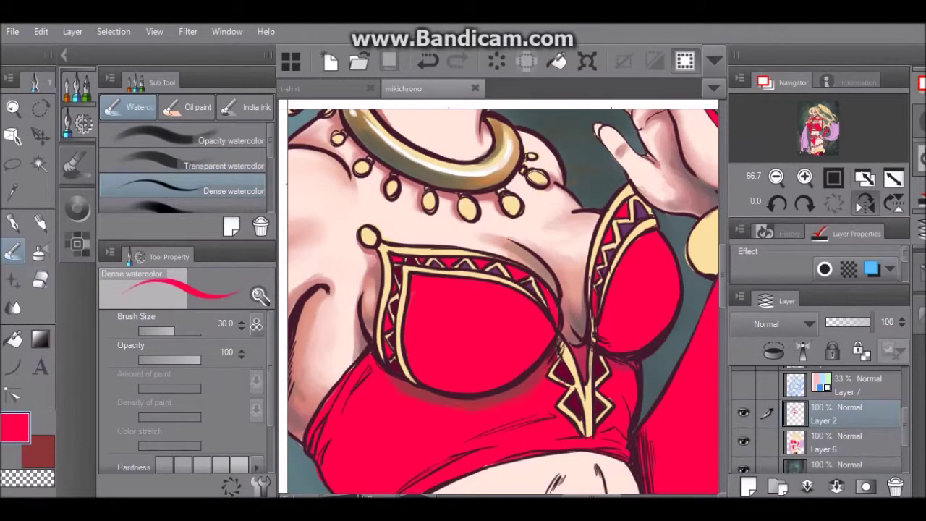
{"action": "left_click", "coordinate": [77, 209]}
{"action": "left_click", "coordinate": [200, 160]}
{"action": "mouse_move", "coordinate": [426, 305]}
{"action": "left_mouse_down"}
{"action": "mouse_move", "coordinate": [449, 323]}
{"action": "mouse_move", "coordinate": [467, 349]}
{"action": "mouse_move", "coordinate": [506, 357]}
{"action": "mouse_move", "coordinate": [459, 340]}
{"action": "left_mouse_up"}
{"action": "left_click", "coordinate": [193, 146]}
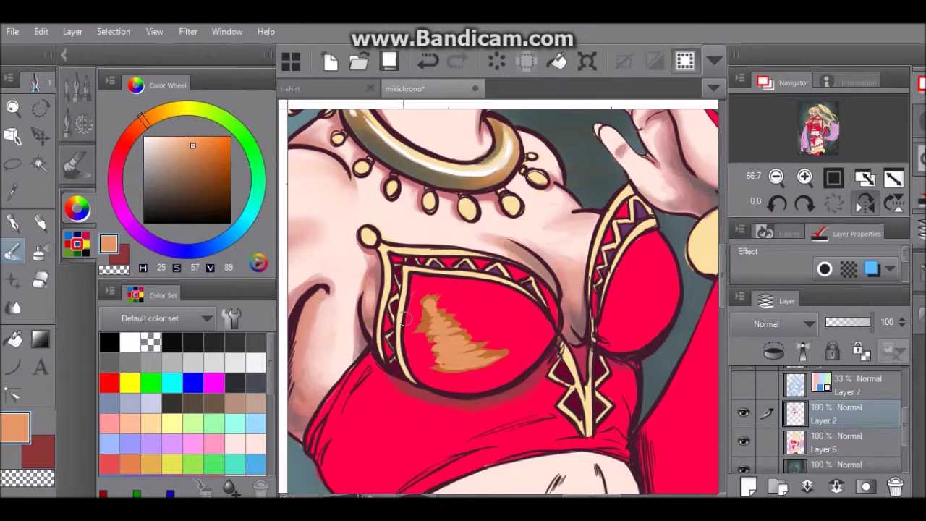
Step: Blend the larger cup's orange highlight into the red with Opacity watercolor at size 30, opacity 79
{"action": "left_click", "coordinate": [76, 90]}
{"action": "left_click", "coordinate": [181, 136]}
{"action": "mouse_move", "coordinate": [436, 320]}
{"action": "left_mouse_down"}
{"action": "mouse_move", "coordinate": [427, 355]}
{"action": "mouse_move", "coordinate": [499, 340]}
{"action": "mouse_move", "coordinate": [507, 372]}
{"action": "mouse_move", "coordinate": [466, 306]}
{"action": "left_mouse_up"}
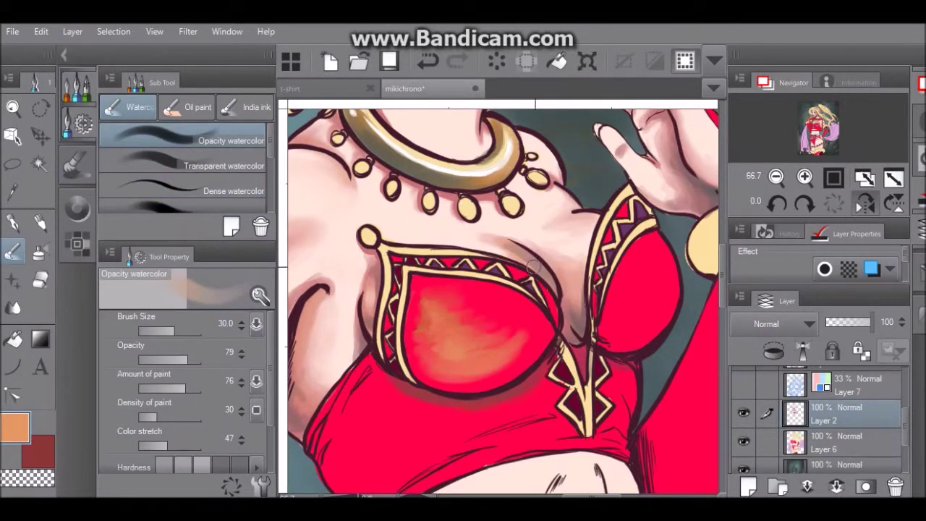
Step: Add solid orange highlight strokes to both cups of the red top with Dense watercolor at size 30, opacity 100
{"action": "left_click", "coordinate": [218, 190]}
{"action": "mouse_move", "coordinate": [485, 362]}
{"action": "left_mouse_down"}
{"action": "mouse_move", "coordinate": [442, 319]}
{"action": "mouse_move", "coordinate": [463, 366]}
{"action": "left_mouse_up"}
{"action": "left_click_drag", "start_coordinate": [650, 257], "coordinate": [674, 307]}
{"action": "left_click_drag", "start_coordinate": [434, 308], "coordinate": [484, 289]}
{"action": "mouse_move", "coordinate": [427, 289]}
{"action": "left_mouse_down"}
{"action": "mouse_move", "coordinate": [449, 290]}
{"action": "mouse_move", "coordinate": [456, 343]}
{"action": "left_mouse_up"}
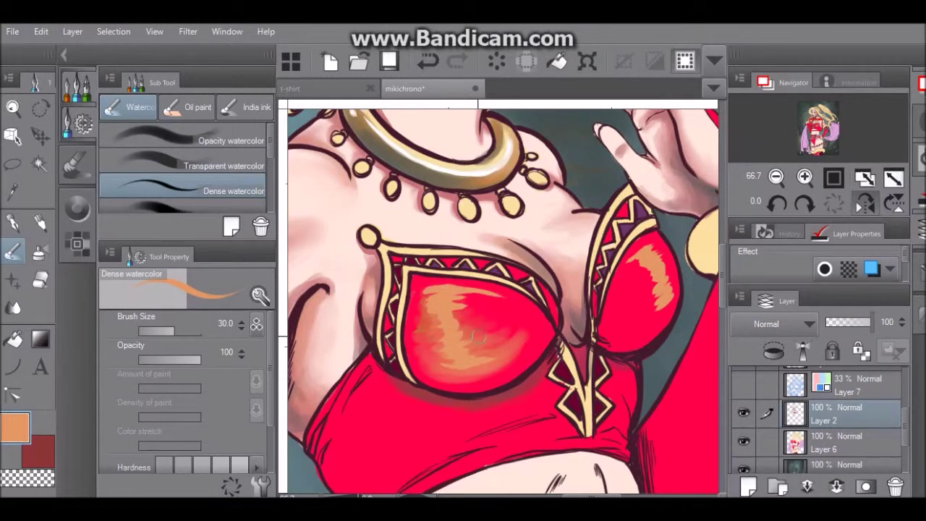
Step: Smooth the new orange strokes on both cups into the red with Opacity watercolor at opacity 79
{"action": "left_click", "coordinate": [217, 140]}
{"action": "mouse_move", "coordinate": [420, 304]}
{"action": "left_mouse_down"}
{"action": "mouse_move", "coordinate": [499, 293]}
{"action": "mouse_move", "coordinate": [489, 332]}
{"action": "mouse_move", "coordinate": [521, 347]}
{"action": "mouse_move", "coordinate": [423, 308]}
{"action": "mouse_move", "coordinate": [519, 314]}
{"action": "left_mouse_up"}
{"action": "mouse_move", "coordinate": [628, 270]}
{"action": "left_mouse_down"}
{"action": "mouse_move", "coordinate": [663, 277]}
{"action": "mouse_move", "coordinate": [651, 246]}
{"action": "mouse_move", "coordinate": [633, 294]}
{"action": "mouse_move", "coordinate": [619, 296]}
{"action": "mouse_move", "coordinate": [625, 317]}
{"action": "left_mouse_up"}
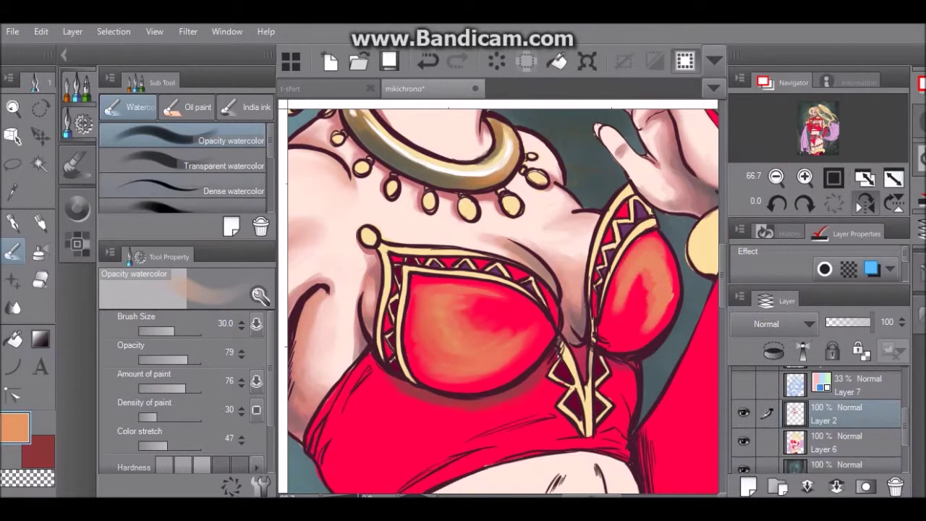
Step: Paint a golden-yellow highlight on the smaller cup with Dense watercolor at size 30, switching to a lighter tone
{"action": "left_click", "coordinate": [78, 209]}
{"action": "left_click", "coordinate": [159, 112]}
{"action": "left_click_drag", "start_coordinate": [201, 139], "coordinate": [204, 150]}
{"action": "left_click", "coordinate": [78, 87]}
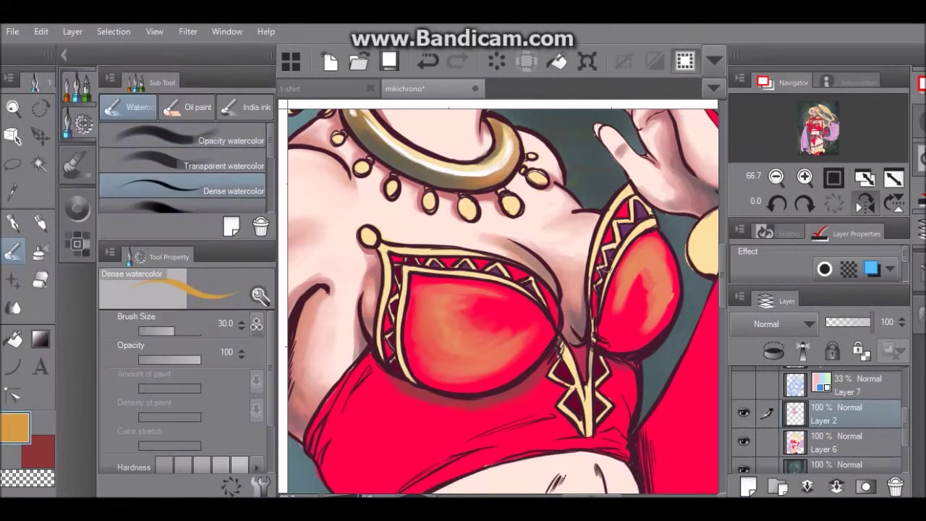
{"action": "left_click_drag", "start_coordinate": [654, 274], "coordinate": [649, 254]}
{"action": "left_click", "coordinate": [77, 209]}
{"action": "left_click", "coordinate": [192, 142]}
{"action": "mouse_move", "coordinate": [629, 290]}
{"action": "left_mouse_down"}
{"action": "mouse_move", "coordinate": [644, 270]}
{"action": "mouse_move", "coordinate": [661, 302]}
{"action": "mouse_move", "coordinate": [655, 264]}
{"action": "left_mouse_up"}
Step: Blend the smaller cup's yellow highlight with Opacity watercolor and restore bright red around both cups' highlights
{"action": "left_click", "coordinate": [78, 165]}
{"action": "left_click", "coordinate": [217, 138]}
{"action": "left_click_drag", "start_coordinate": [648, 318], "coordinate": [652, 249]}
{"action": "key", "text": "x"}
{"action": "mouse_move", "coordinate": [628, 325]}
{"action": "left_mouse_down"}
{"action": "mouse_move", "coordinate": [640, 275]}
{"action": "mouse_move", "coordinate": [660, 257]}
{"action": "mouse_move", "coordinate": [645, 334]}
{"action": "mouse_move", "coordinate": [628, 333]}
{"action": "mouse_move", "coordinate": [634, 271]}
{"action": "mouse_move", "coordinate": [637, 318]}
{"action": "left_mouse_up"}
{"action": "left_click_drag", "start_coordinate": [485, 308], "coordinate": [465, 288]}
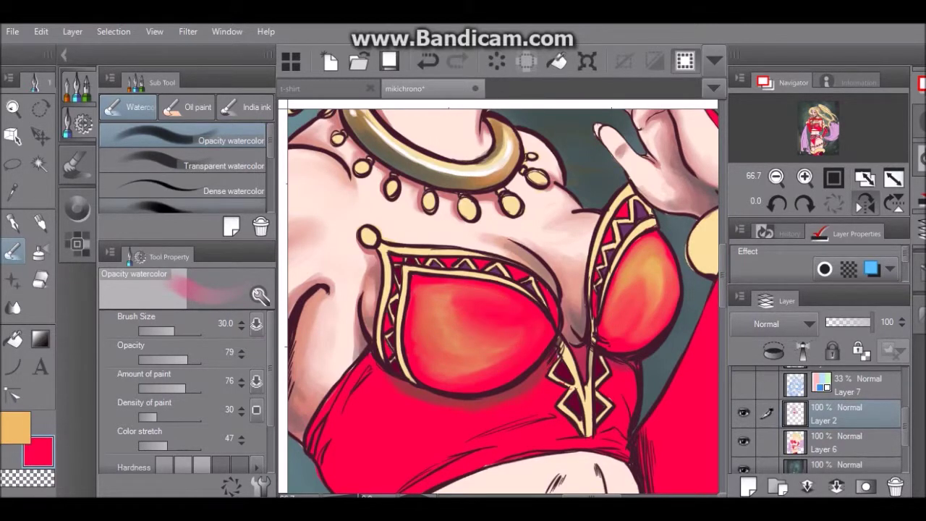
Step: Lay a soft golden-yellow highlight along the larger cup with Smooth watercolor at size 17
{"action": "key", "text": "x"}
{"action": "key", "text": "period"}
{"action": "mouse_move", "coordinate": [439, 295]}
{"action": "left_mouse_down"}
{"action": "mouse_move", "coordinate": [454, 355]}
{"action": "mouse_move", "coordinate": [470, 340]}
{"action": "mouse_move", "coordinate": [507, 348]}
{"action": "mouse_move", "coordinate": [506, 366]}
{"action": "left_mouse_up"}
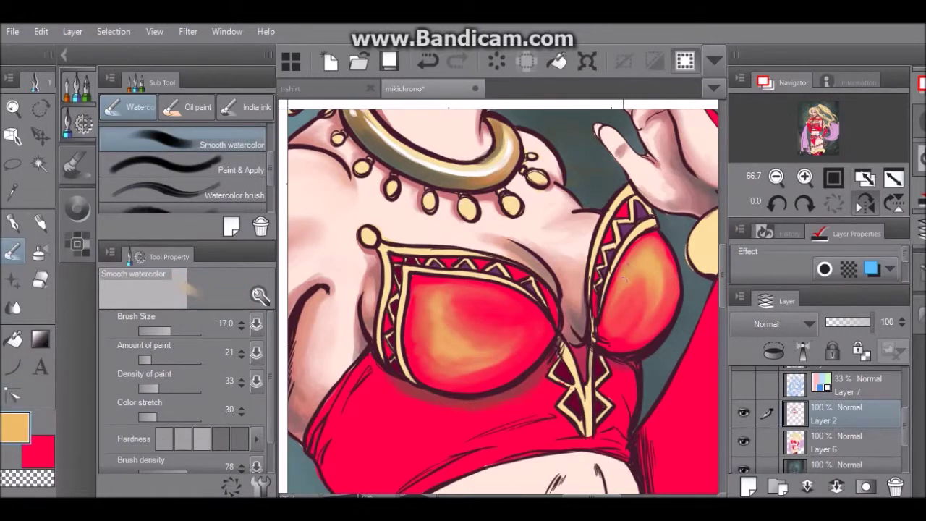
Step: Brighten the highlights on both cups with pale cream (H 37, S 30, V 93) and blend the larger cup's highlight outward
{"action": "left_click", "coordinate": [77, 209]}
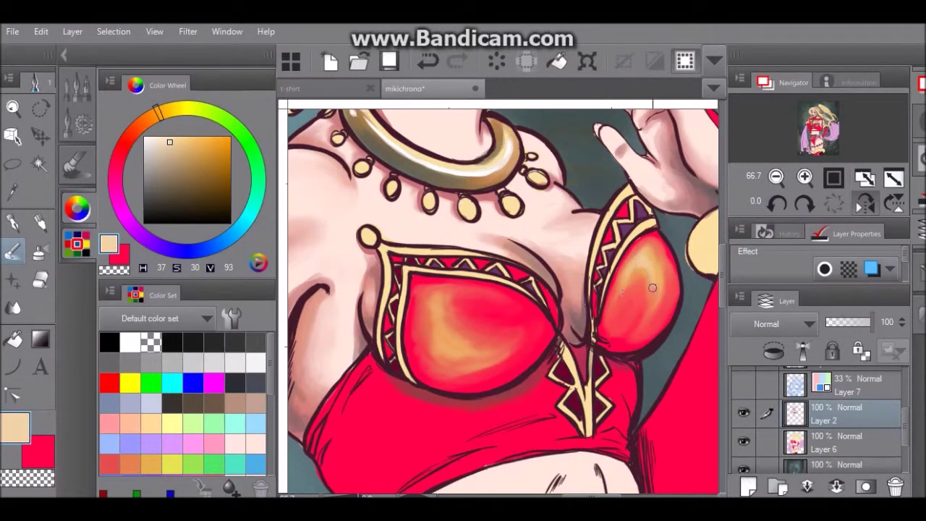
{"action": "mouse_move", "coordinate": [439, 317]}
{"action": "left_mouse_down"}
{"action": "mouse_move", "coordinate": [474, 360]}
{"action": "mouse_move", "coordinate": [515, 355]}
{"action": "left_mouse_up"}
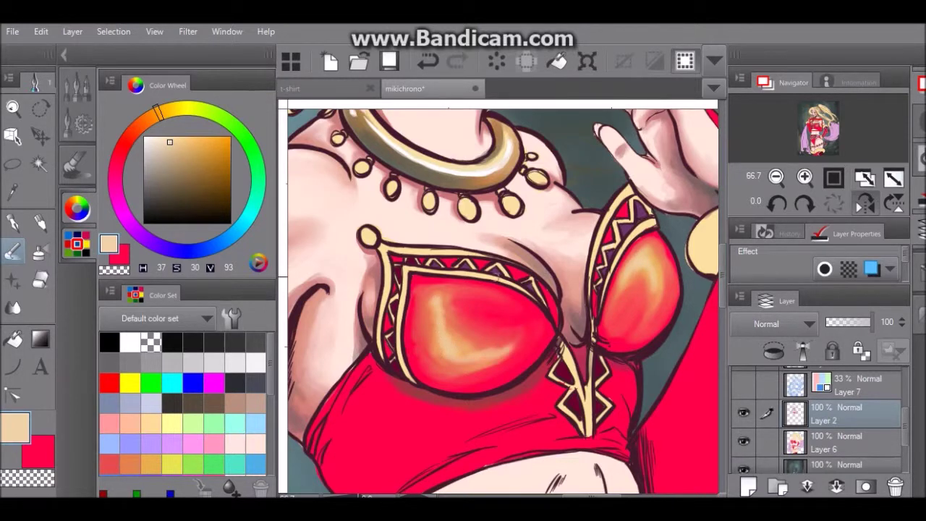
{"action": "left_click", "coordinate": [77, 109]}
{"action": "mouse_move", "coordinate": [434, 293]}
{"action": "left_mouse_down"}
{"action": "mouse_move", "coordinate": [477, 343]}
{"action": "mouse_move", "coordinate": [503, 338]}
{"action": "mouse_move", "coordinate": [423, 299]}
{"action": "mouse_move", "coordinate": [461, 335]}
{"action": "mouse_move", "coordinate": [526, 316]}
{"action": "mouse_move", "coordinate": [461, 333]}
{"action": "mouse_move", "coordinate": [449, 314]}
{"action": "mouse_move", "coordinate": [483, 294]}
{"action": "mouse_move", "coordinate": [495, 350]}
{"action": "mouse_move", "coordinate": [466, 364]}
{"action": "mouse_move", "coordinate": [487, 361]}
{"action": "mouse_move", "coordinate": [555, 311]}
{"action": "left_mouse_up"}
Step: Shade the undersides of both cups with dark olive (H 78, S 15, V 33)
{"action": "left_click", "coordinate": [556, 311], "text": "alt"}
{"action": "left_click", "coordinate": [77, 210]}
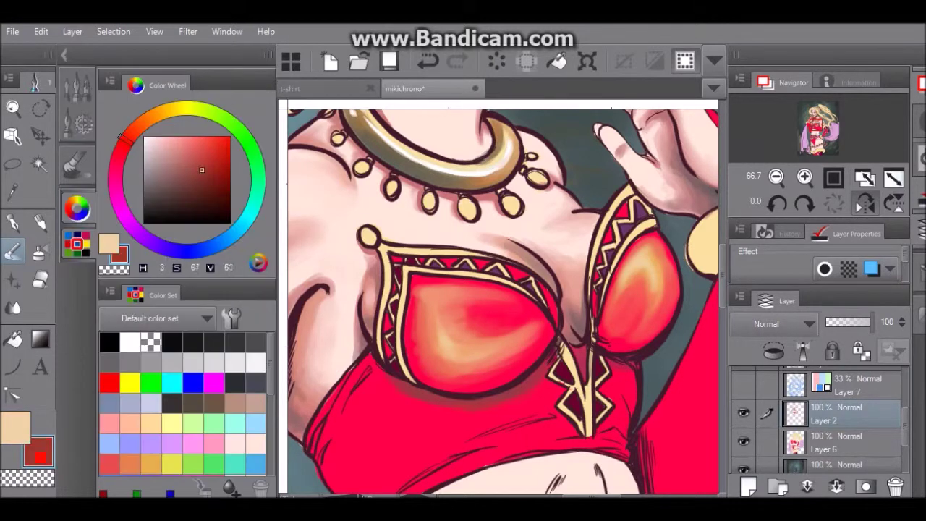
{"action": "left_click", "coordinate": [420, 174], "text": "alt"}
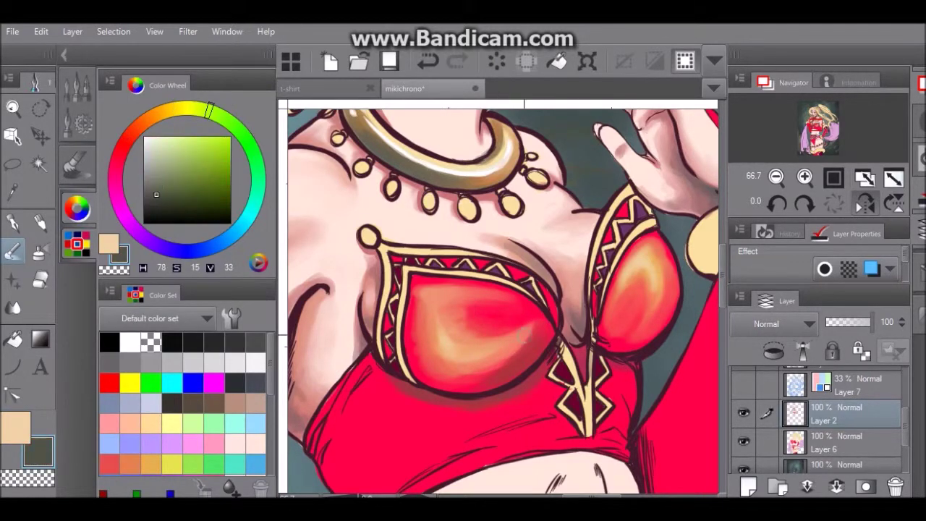
{"action": "mouse_move", "coordinate": [462, 366]}
{"action": "left_mouse_down"}
{"action": "mouse_move", "coordinate": [514, 347]}
{"action": "mouse_move", "coordinate": [471, 375]}
{"action": "mouse_move", "coordinate": [539, 329]}
{"action": "mouse_move", "coordinate": [501, 375]}
{"action": "left_mouse_up"}
{"action": "mouse_move", "coordinate": [598, 333]}
{"action": "left_mouse_down"}
{"action": "mouse_move", "coordinate": [638, 324]}
{"action": "mouse_move", "coordinate": [614, 334]}
{"action": "mouse_move", "coordinate": [624, 329]}
{"action": "left_mouse_up"}
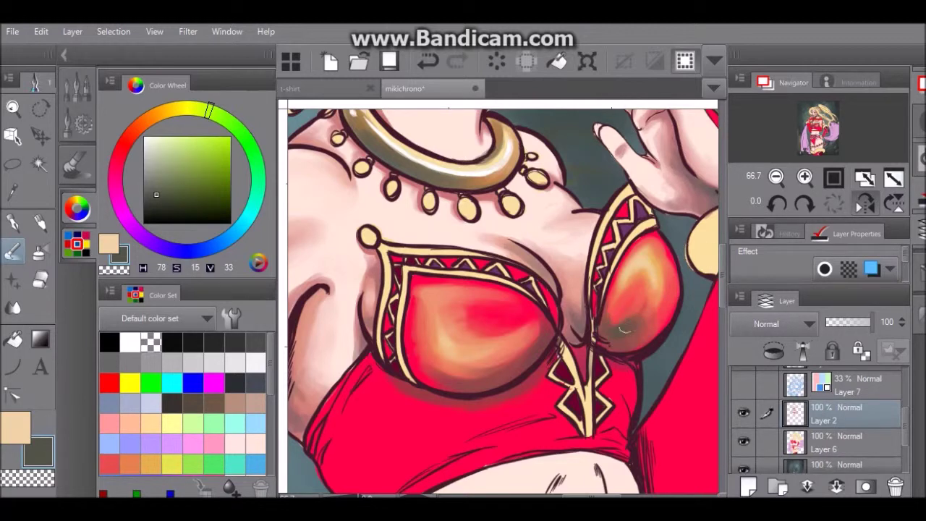
Step: Glaze pale cream over both cups' lit areas with Transparent watercolor at size 20, opacity 64
{"action": "key", "text": "b"}
{"action": "key", "text": "x"}
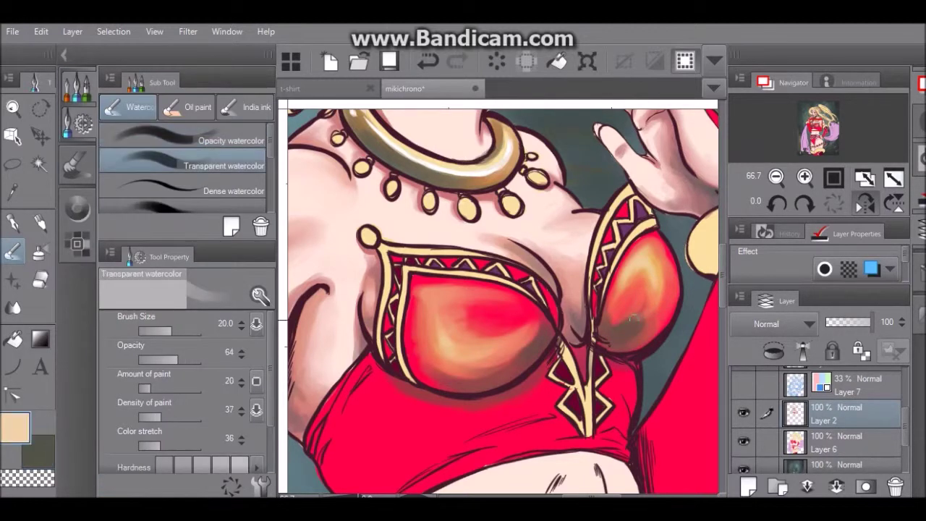
{"action": "mouse_move", "coordinate": [635, 298]}
{"action": "left_mouse_down"}
{"action": "mouse_move", "coordinate": [636, 335]}
{"action": "mouse_move", "coordinate": [608, 253]}
{"action": "left_mouse_up"}
{"action": "mouse_move", "coordinate": [477, 311]}
{"action": "left_mouse_down"}
{"action": "mouse_move", "coordinate": [481, 326]}
{"action": "mouse_move", "coordinate": [539, 307]}
{"action": "mouse_move", "coordinate": [501, 366]}
{"action": "left_mouse_up"}
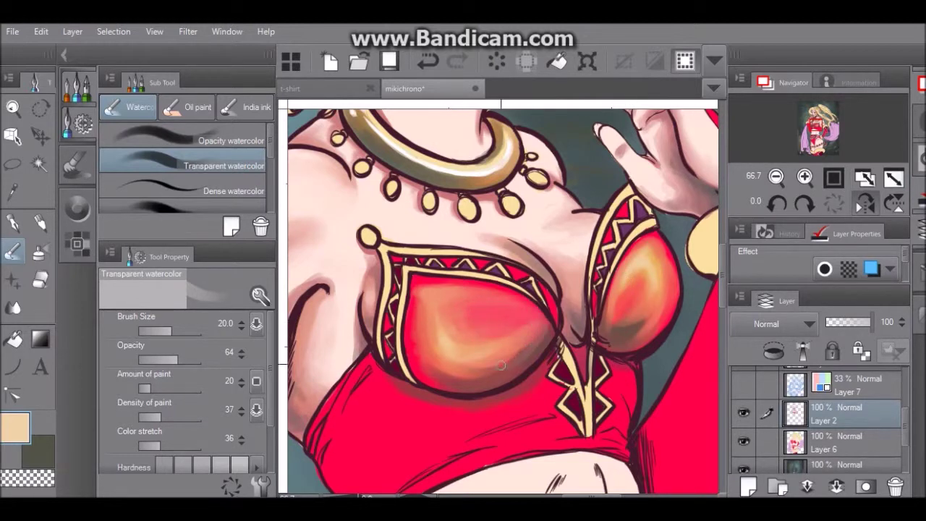
Step: Deepen the lower edges of both cups with dark olive Transparent watercolor at size 20
{"action": "key", "text": "x"}
{"action": "left_click_drag", "start_coordinate": [416, 376], "coordinate": [474, 366]}
{"action": "mouse_move", "coordinate": [608, 325]}
{"action": "left_mouse_down"}
{"action": "mouse_move", "coordinate": [611, 313]}
{"action": "mouse_move", "coordinate": [620, 326]}
{"action": "left_mouse_up"}
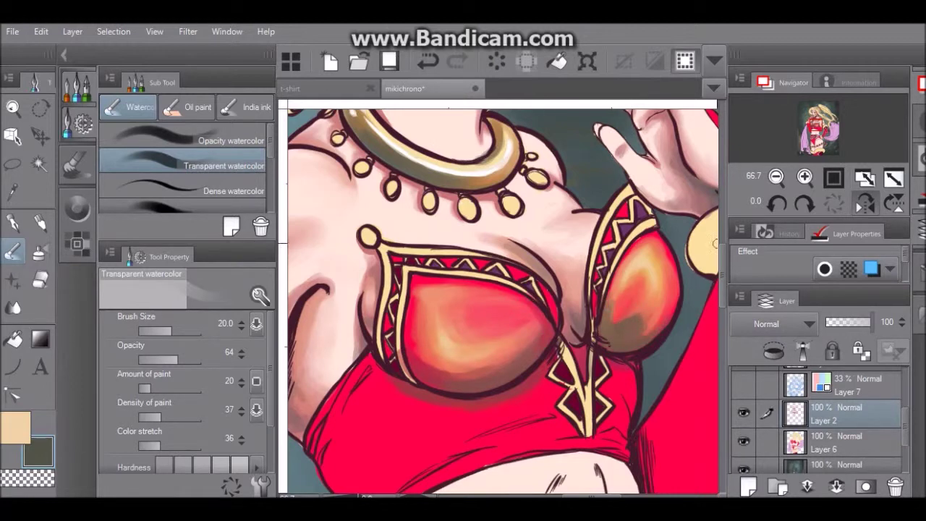
Step: Sample the top's bright red and glaze it over both cups with Transparent watercolor at size 30
{"action": "left_click", "coordinate": [416, 349], "text": "alt"}
{"action": "key", "text": "bracketright"}
{"action": "mouse_move", "coordinate": [427, 318]}
{"action": "left_mouse_down"}
{"action": "mouse_move", "coordinate": [441, 286]}
{"action": "mouse_move", "coordinate": [479, 288]}
{"action": "mouse_move", "coordinate": [448, 310]}
{"action": "mouse_move", "coordinate": [539, 290]}
{"action": "left_mouse_up"}
{"action": "mouse_move", "coordinate": [618, 279]}
{"action": "left_mouse_down"}
{"action": "mouse_move", "coordinate": [658, 282]}
{"action": "mouse_move", "coordinate": [632, 288]}
{"action": "mouse_move", "coordinate": [655, 301]}
{"action": "mouse_move", "coordinate": [623, 334]}
{"action": "left_mouse_up"}
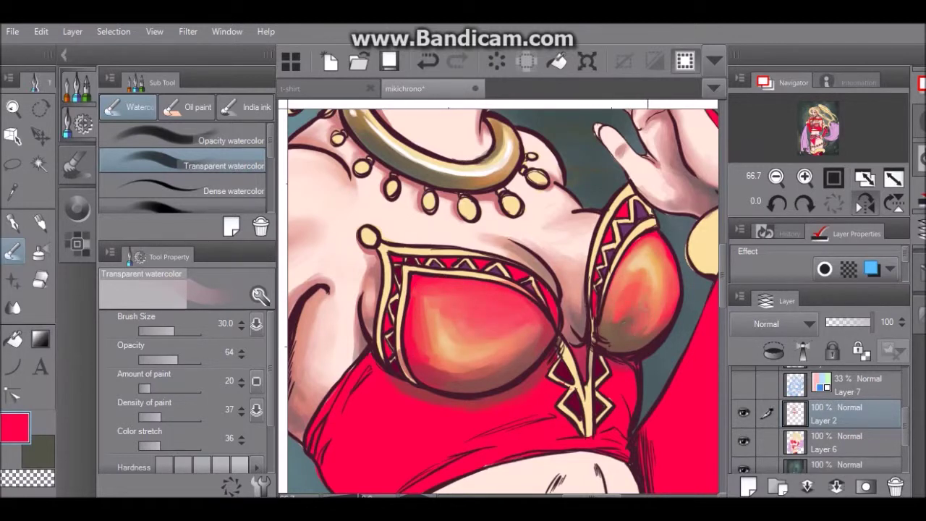
Step: Start tinting the cups with soft pink (H 344, S 40, V 89) using Opacity watercolor at size 30
{"action": "left_click", "coordinate": [217, 141]}
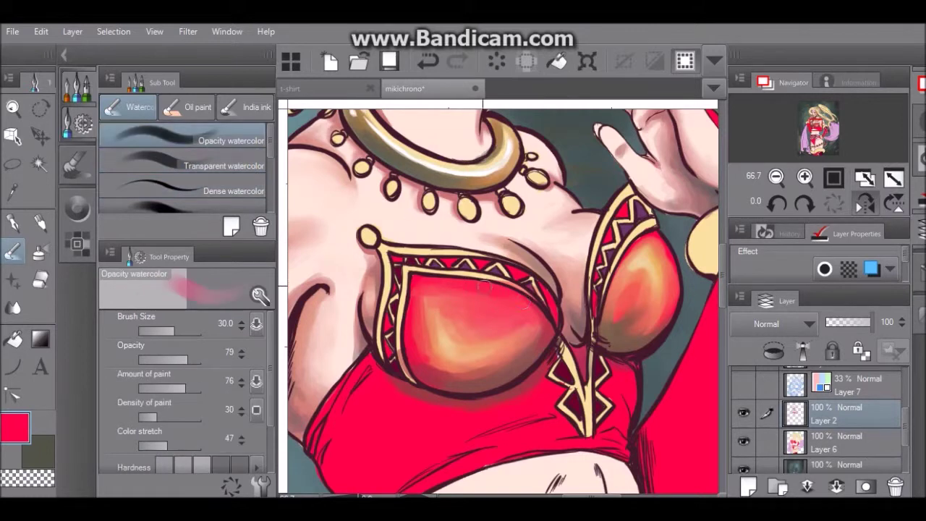
{"action": "left_click", "coordinate": [77, 209]}
{"action": "left_click", "coordinate": [178, 145]}
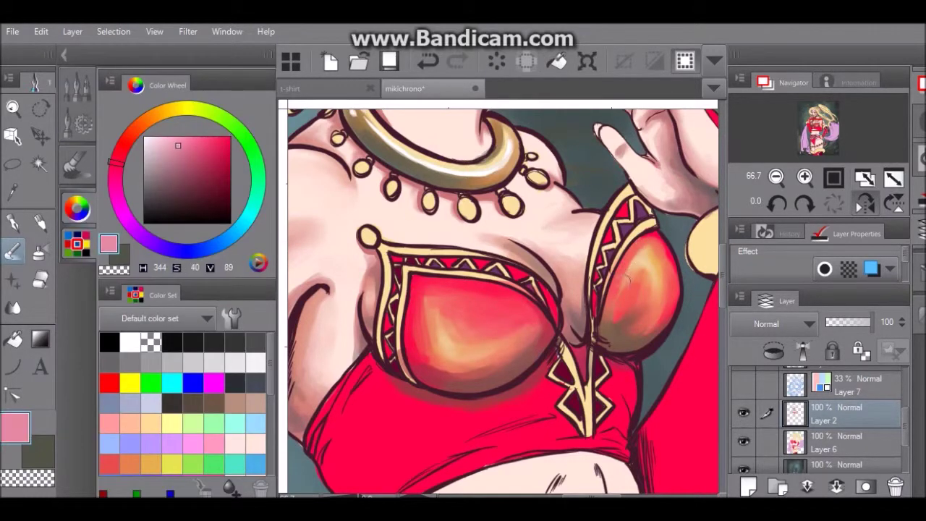
Step: Paint pink and sampled salmon red over the yellow-orange highlights on both cups of the red top
{"action": "mouse_move", "coordinate": [646, 290]}
{"action": "left_mouse_down"}
{"action": "mouse_move", "coordinate": [664, 289]}
{"action": "mouse_move", "coordinate": [662, 326]}
{"action": "left_mouse_up"}
{"action": "mouse_move", "coordinate": [438, 308]}
{"action": "left_mouse_down"}
{"action": "mouse_move", "coordinate": [455, 323]}
{"action": "mouse_move", "coordinate": [523, 333]}
{"action": "mouse_move", "coordinate": [478, 370]}
{"action": "mouse_move", "coordinate": [442, 304]}
{"action": "mouse_move", "coordinate": [434, 355]}
{"action": "left_mouse_up"}
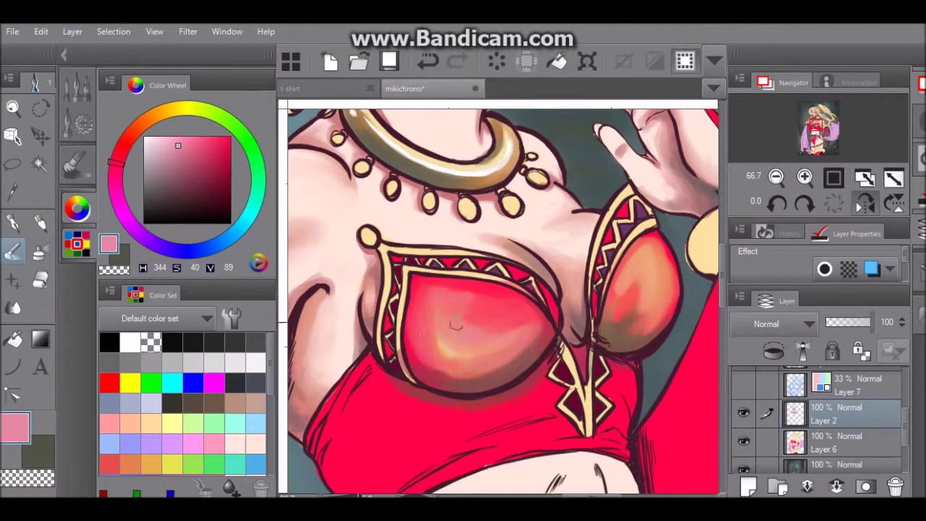
{"action": "key", "text": "x"}
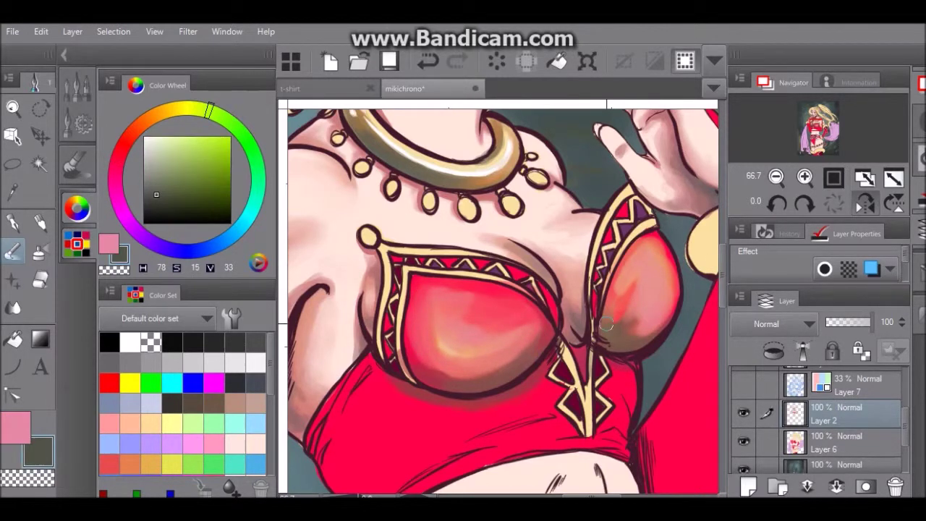
{"action": "left_click", "coordinate": [626, 286], "text": "alt"}
{"action": "mouse_move", "coordinate": [622, 288]}
{"action": "left_mouse_down"}
{"action": "mouse_move", "coordinate": [651, 259]}
{"action": "mouse_move", "coordinate": [643, 249]}
{"action": "left_mouse_up"}
{"action": "left_click_drag", "start_coordinate": [648, 303], "coordinate": [634, 330]}
{"action": "mouse_move", "coordinate": [446, 321]}
{"action": "left_mouse_down"}
{"action": "mouse_move", "coordinate": [470, 353]}
{"action": "mouse_move", "coordinate": [434, 339]}
{"action": "left_mouse_up"}
{"action": "mouse_move", "coordinate": [538, 308]}
{"action": "left_mouse_down"}
{"action": "mouse_move", "coordinate": [488, 307]}
{"action": "mouse_move", "coordinate": [535, 318]}
{"action": "left_mouse_up"}
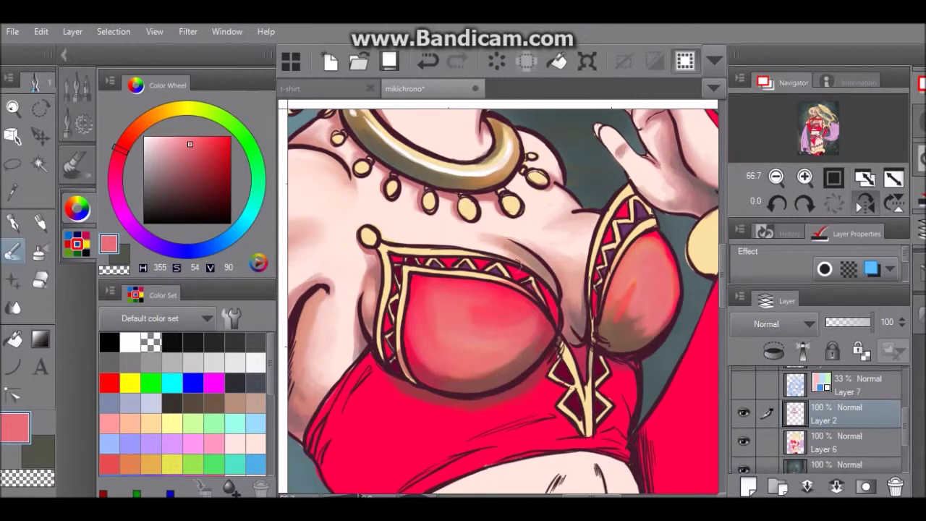
Step: Even out the shading on the right cup using a red tone sampled from the left cup
{"action": "left_click", "coordinate": [498, 309], "text": "alt"}
{"action": "mouse_move", "coordinate": [633, 279]}
{"action": "left_mouse_down"}
{"action": "mouse_move", "coordinate": [642, 308]}
{"action": "mouse_move", "coordinate": [621, 314]}
{"action": "left_mouse_up"}
{"action": "mouse_move", "coordinate": [673, 264]}
{"action": "left_mouse_down"}
{"action": "mouse_move", "coordinate": [651, 326]}
{"action": "mouse_move", "coordinate": [630, 335]}
{"action": "mouse_move", "coordinate": [608, 322]}
{"action": "left_mouse_up"}
{"action": "left_click", "coordinate": [435, 424], "text": "alt"}
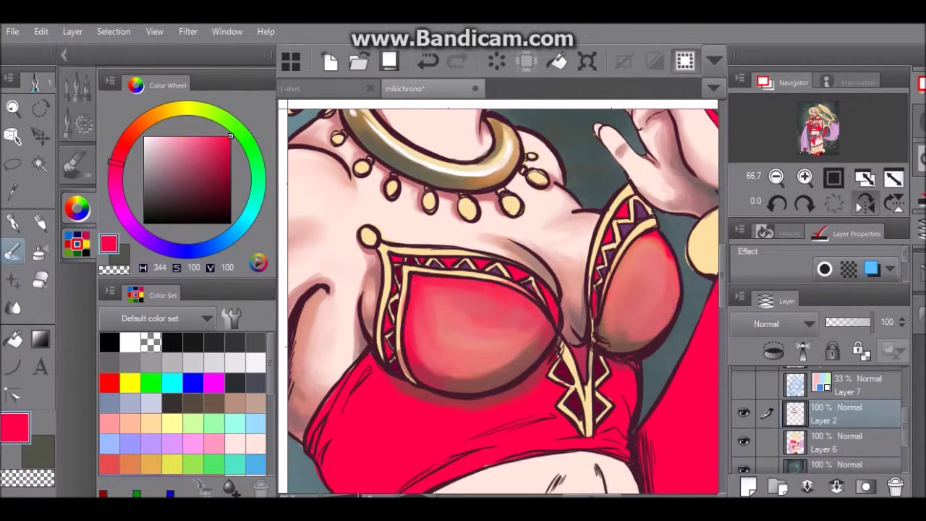
{"action": "left_click", "coordinate": [641, 252], "text": "alt"}
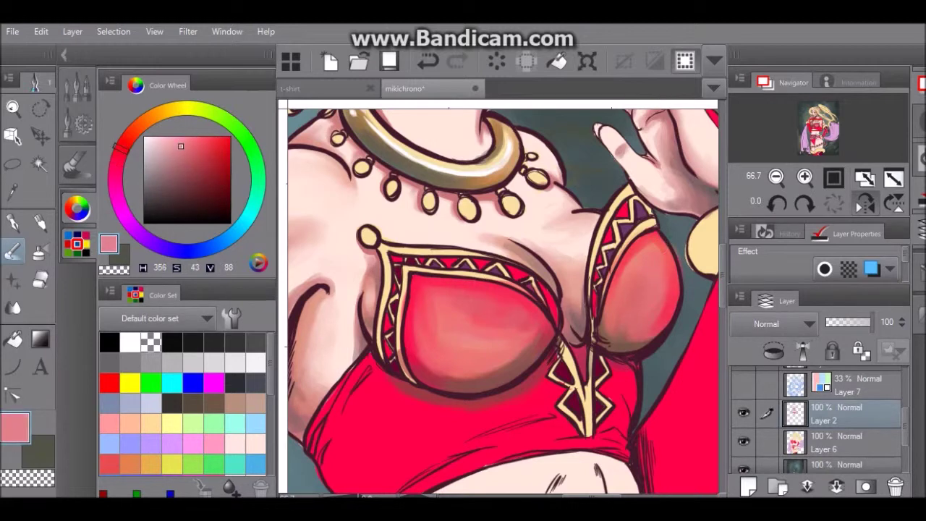
Step: Paint pale peach highlight strokes (H 10, S 31, V 90) on both cups with the G-pen
{"action": "key", "text": "p"}
{"action": "left_click", "coordinate": [77, 87]}
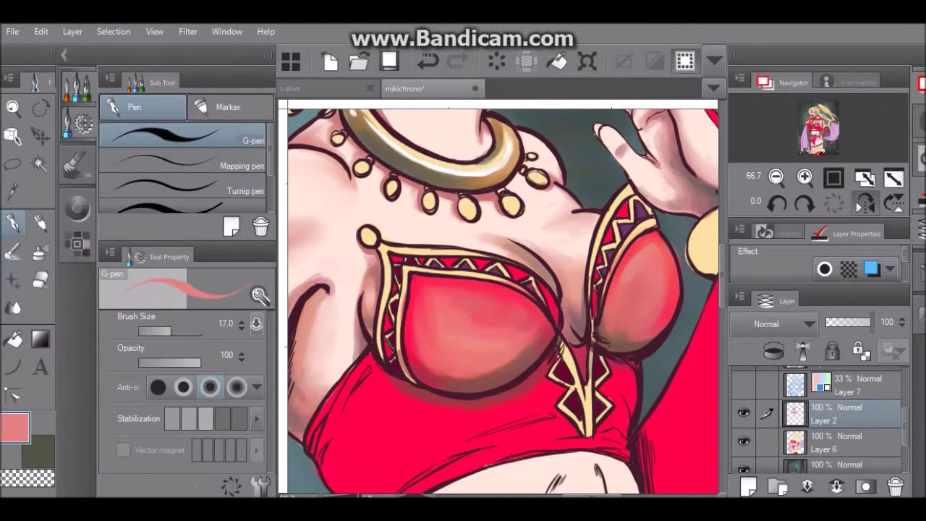
{"action": "left_click", "coordinate": [261, 486]}
{"action": "key", "text": "Escape"}
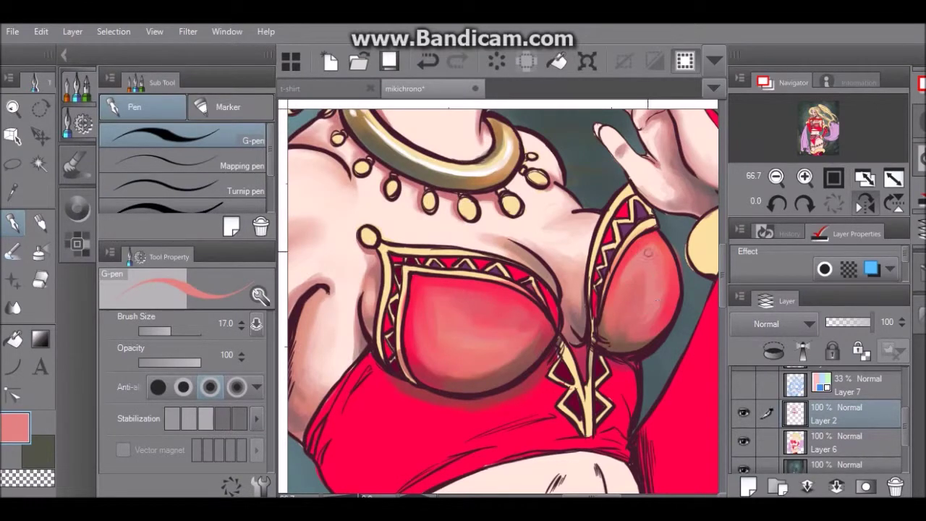
{"action": "left_click", "coordinate": [78, 208]}
{"action": "left_click", "coordinate": [127, 133]}
{"action": "left_click", "coordinate": [170, 144]}
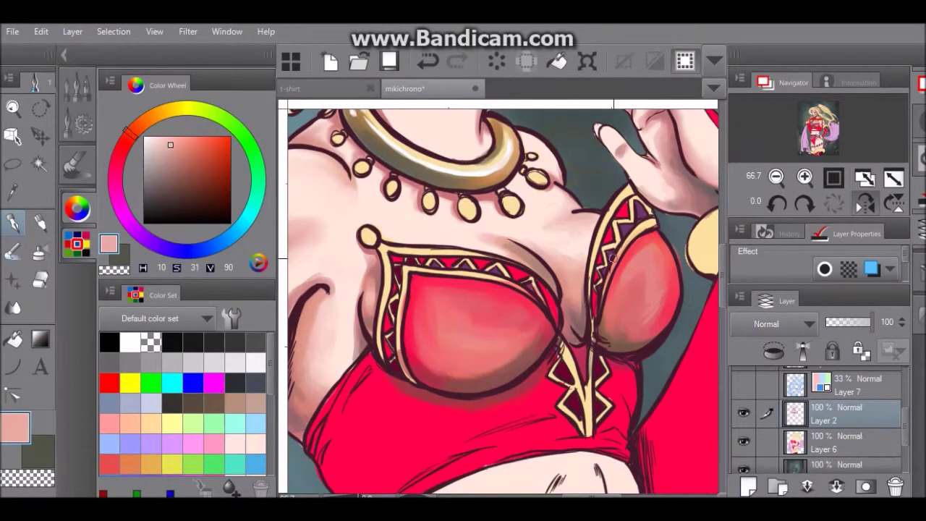
{"action": "left_click_drag", "start_coordinate": [655, 265], "coordinate": [641, 299]}
{"action": "left_click_drag", "start_coordinate": [658, 289], "coordinate": [639, 314]}
{"action": "mouse_move", "coordinate": [439, 329]}
{"action": "left_mouse_down"}
{"action": "mouse_move", "coordinate": [494, 344]}
{"action": "mouse_move", "coordinate": [456, 355]}
{"action": "left_mouse_up"}
Step: Blend the peach highlights into both cups with the Opacity watercolor brush, adding a Dense watercolor touch on the right cup
{"action": "key", "text": "b"}
{"action": "left_click_drag", "start_coordinate": [536, 347], "coordinate": [461, 336]}
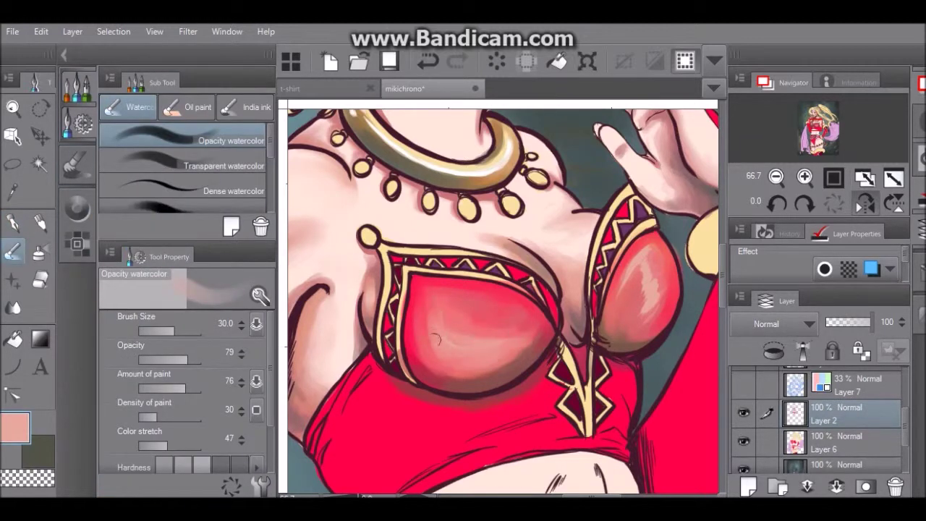
{"action": "mouse_move", "coordinate": [651, 257]}
{"action": "left_mouse_down"}
{"action": "mouse_move", "coordinate": [648, 308]}
{"action": "mouse_move", "coordinate": [630, 297]}
{"action": "left_mouse_up"}
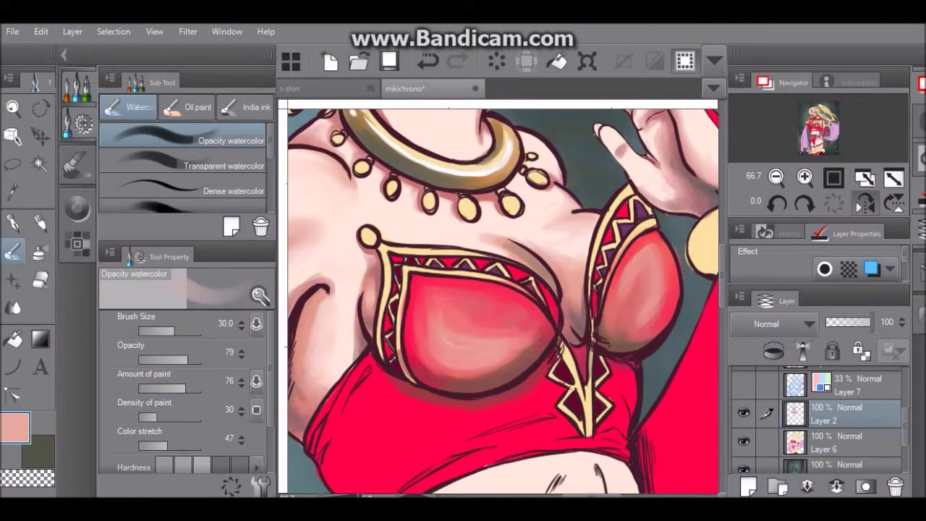
{"action": "left_click", "coordinate": [217, 187]}
{"action": "left_click_drag", "start_coordinate": [651, 253], "coordinate": [637, 289]}
{"action": "key", "text": "comma"}
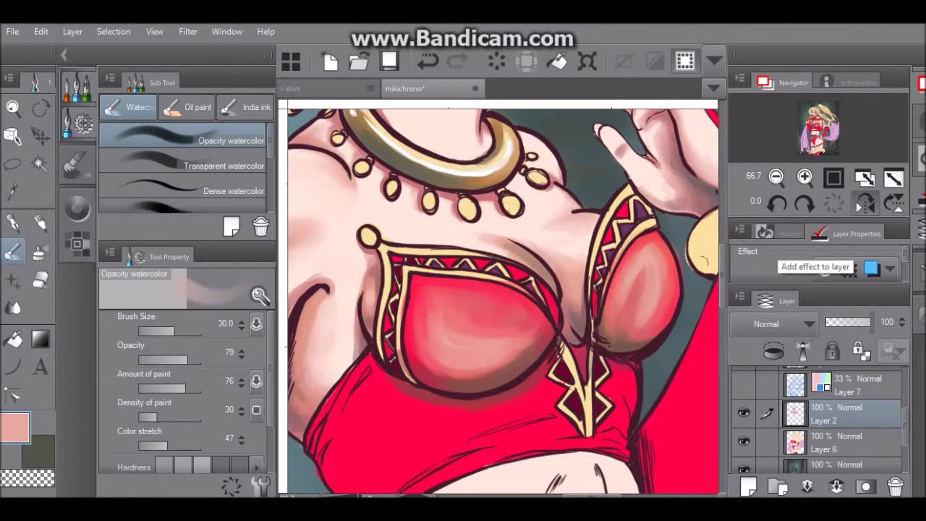
Step: Darken the lower inner edge of the right cup with the dark olive-grey colour
{"action": "key", "text": "x"}
{"action": "mouse_move", "coordinate": [608, 306]}
{"action": "left_mouse_down"}
{"action": "mouse_move", "coordinate": [626, 318]}
{"action": "mouse_move", "coordinate": [647, 320]}
{"action": "mouse_move", "coordinate": [605, 327]}
{"action": "left_mouse_up"}
{"action": "key", "text": "x"}
{"action": "left_click", "coordinate": [417, 286], "text": "alt"}
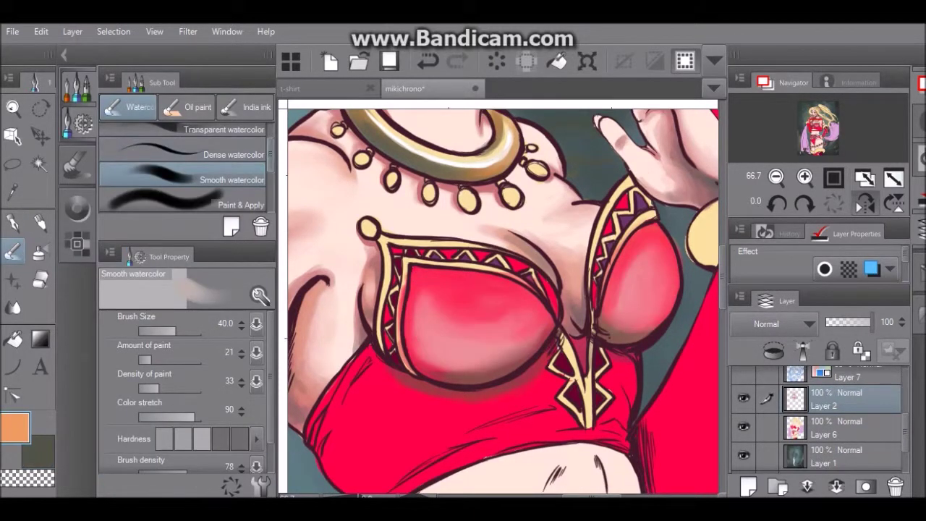
Step: Paint warm orange and cream highlights on both cups, starting with the Paint & Apply brush
{"action": "key", "text": "period"}
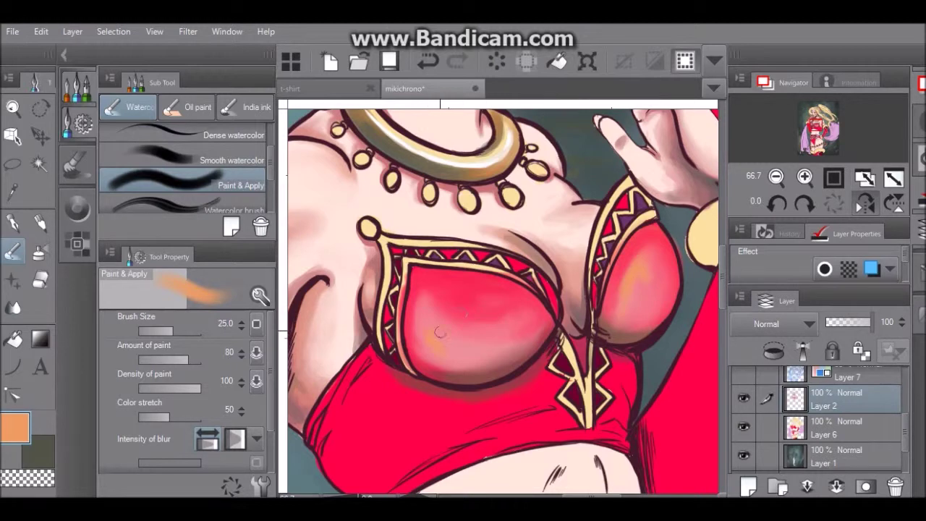
{"action": "left_click", "coordinate": [76, 210]}
{"action": "mouse_move", "coordinate": [430, 329]}
{"action": "left_mouse_down"}
{"action": "mouse_move", "coordinate": [478, 345]}
{"action": "mouse_move", "coordinate": [452, 333]}
{"action": "left_mouse_up"}
{"action": "mouse_move", "coordinate": [635, 277]}
{"action": "left_mouse_down"}
{"action": "mouse_move", "coordinate": [649, 255]}
{"action": "mouse_move", "coordinate": [630, 274]}
{"action": "left_mouse_up"}
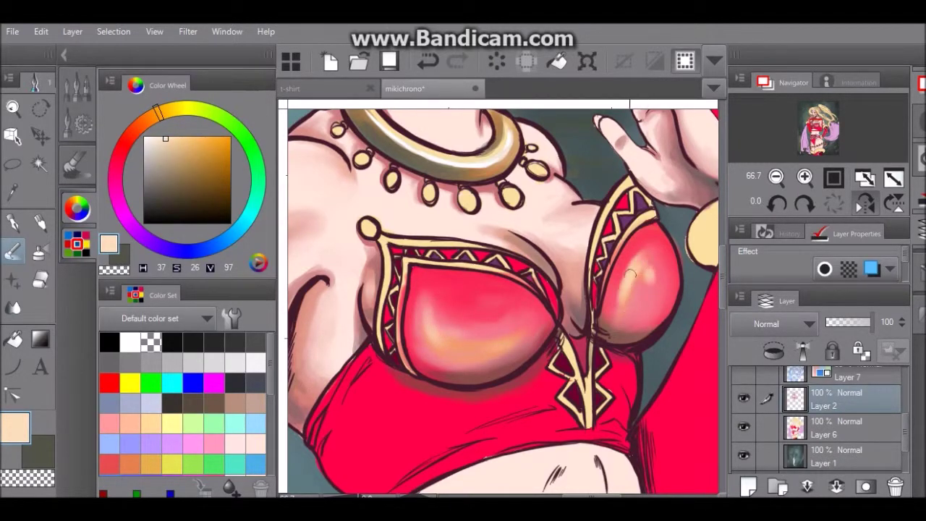
{"action": "key", "text": "c"}
{"action": "left_click_drag", "start_coordinate": [536, 338], "coordinate": [441, 338]}
Step: Shade around the highlights on both cups with the Opacity watercolor brush, using a sampled red
{"action": "key", "text": "comma"}
{"action": "mouse_move", "coordinate": [548, 342]}
{"action": "left_mouse_down"}
{"action": "mouse_move", "coordinate": [509, 364]}
{"action": "mouse_move", "coordinate": [435, 355]}
{"action": "mouse_move", "coordinate": [535, 319]}
{"action": "mouse_move", "coordinate": [527, 352]}
{"action": "left_mouse_up"}
{"action": "mouse_move", "coordinate": [620, 306]}
{"action": "left_mouse_down"}
{"action": "mouse_move", "coordinate": [641, 319]}
{"action": "mouse_move", "coordinate": [615, 329]}
{"action": "mouse_move", "coordinate": [648, 322]}
{"action": "mouse_move", "coordinate": [608, 328]}
{"action": "mouse_move", "coordinate": [606, 319]}
{"action": "mouse_move", "coordinate": [620, 328]}
{"action": "left_mouse_up"}
{"action": "left_click", "coordinate": [635, 248], "text": "alt"}
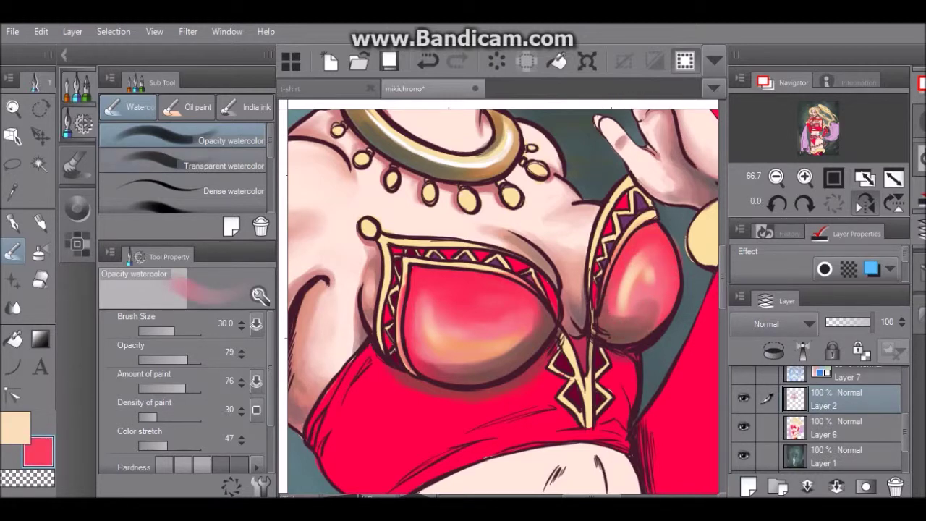
{"action": "left_click_drag", "start_coordinate": [662, 255], "coordinate": [668, 298]}
{"action": "left_click_drag", "start_coordinate": [643, 263], "coordinate": [660, 255]}
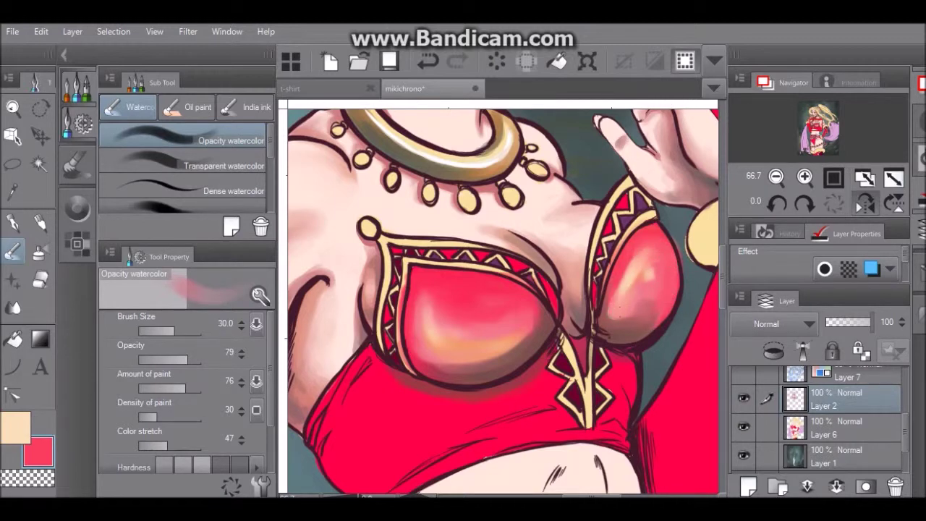
{"action": "mouse_move", "coordinate": [431, 300]}
{"action": "left_mouse_down"}
{"action": "mouse_move", "coordinate": [454, 326]}
{"action": "mouse_move", "coordinate": [526, 312]}
{"action": "mouse_move", "coordinate": [495, 291]}
{"action": "mouse_move", "coordinate": [501, 341]}
{"action": "mouse_move", "coordinate": [492, 325]}
{"action": "mouse_move", "coordinate": [483, 333]}
{"action": "mouse_move", "coordinate": [426, 293]}
{"action": "mouse_move", "coordinate": [413, 326]}
{"action": "mouse_move", "coordinate": [426, 340]}
{"action": "mouse_move", "coordinate": [469, 313]}
{"action": "left_mouse_up"}
Step: Add crisp cream highlights to both cups with the Dense watercolor brush
{"action": "key", "text": "x"}
{"action": "key", "text": "period"}
{"action": "key", "text": "period"}
{"action": "mouse_move", "coordinate": [427, 319]}
{"action": "left_mouse_down"}
{"action": "mouse_move", "coordinate": [455, 353]}
{"action": "mouse_move", "coordinate": [511, 348]}
{"action": "left_mouse_up"}
{"action": "mouse_move", "coordinate": [652, 277]}
{"action": "left_mouse_down"}
{"action": "mouse_move", "coordinate": [701, 247]}
{"action": "mouse_move", "coordinate": [671, 249]}
{"action": "left_mouse_up"}
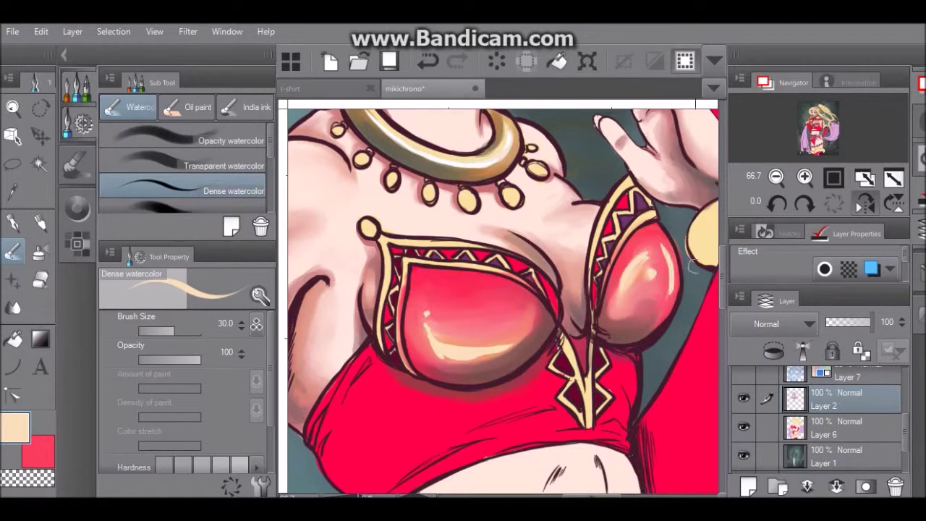
Step: Soften the cream highlights on both cups with the Opacity watercolor brush
{"action": "key", "text": "comma"}
{"action": "key", "text": "comma"}
{"action": "mouse_move", "coordinate": [424, 326]}
{"action": "left_mouse_down"}
{"action": "mouse_move", "coordinate": [443, 353]}
{"action": "mouse_move", "coordinate": [521, 349]}
{"action": "mouse_move", "coordinate": [536, 295]}
{"action": "left_mouse_up"}
{"action": "mouse_move", "coordinate": [642, 253]}
{"action": "left_mouse_down"}
{"action": "mouse_move", "coordinate": [625, 313]}
{"action": "mouse_move", "coordinate": [628, 286]}
{"action": "mouse_move", "coordinate": [652, 294]}
{"action": "mouse_move", "coordinate": [661, 251]}
{"action": "left_mouse_up"}
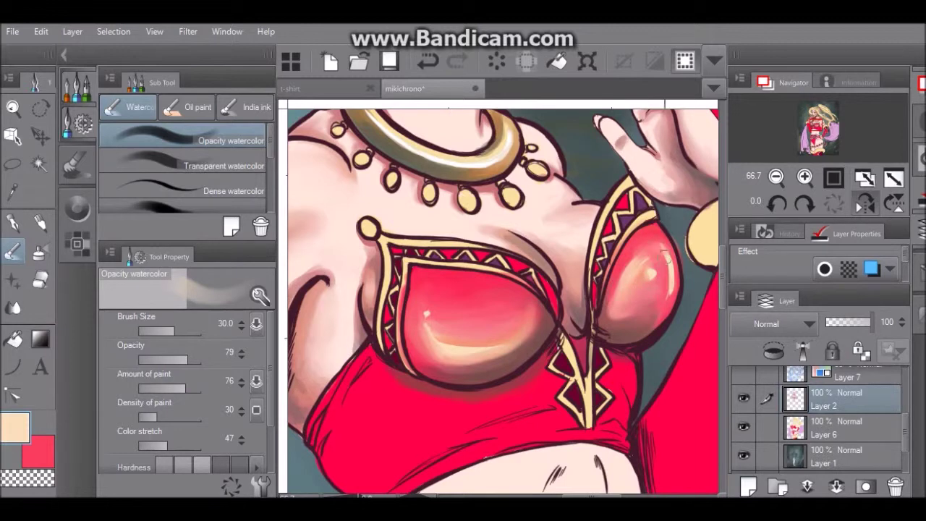
Step: Paint near-white glints (H 37, S 2, V 100) over the cream highlights with the Dense watercolor brush
{"action": "key", "text": "period"}
{"action": "key", "text": "period"}
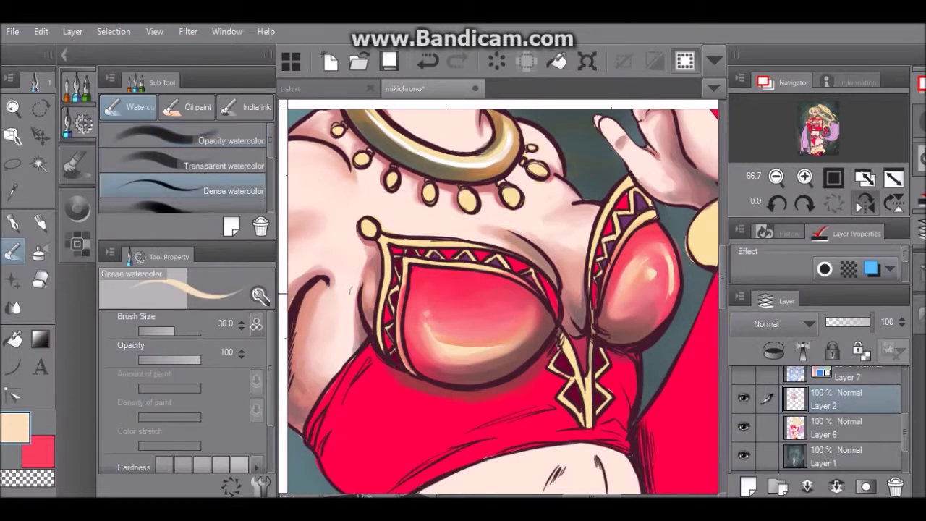
{"action": "left_click_drag", "start_coordinate": [427, 328], "coordinate": [463, 346]}
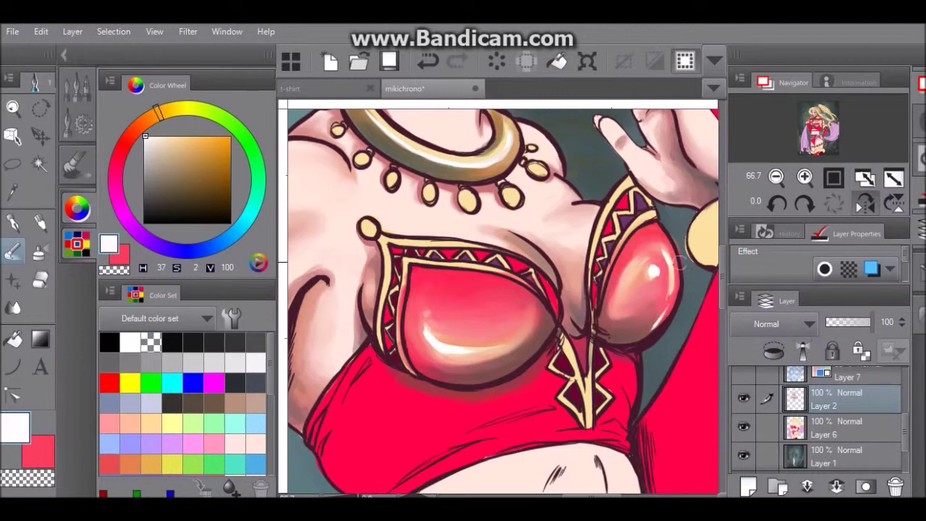
Step: Add sampled grey-teal reflected light (H 191, S 22, V 39) to the lower inner edges of both cups
{"action": "left_click", "coordinate": [664, 321], "text": "alt"}
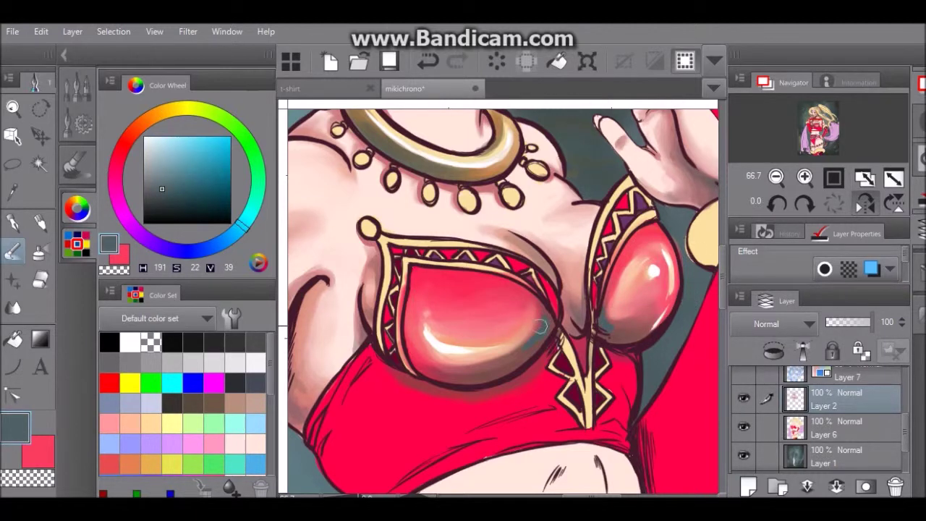
{"action": "left_click_drag", "start_coordinate": [540, 327], "coordinate": [534, 340]}
{"action": "key", "text": "period"}
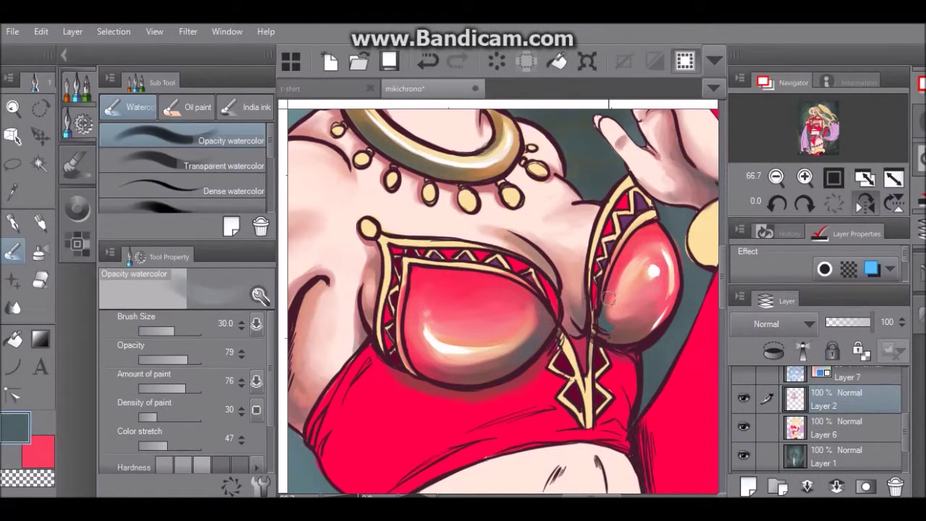
Step: Paint sampled pink highlights on the midriff fabric below the left cup with the Dense watercolor brush
{"action": "scroll", "coordinate": [697, 281], "scroll_direction": "down", "scroll_amount": 3}
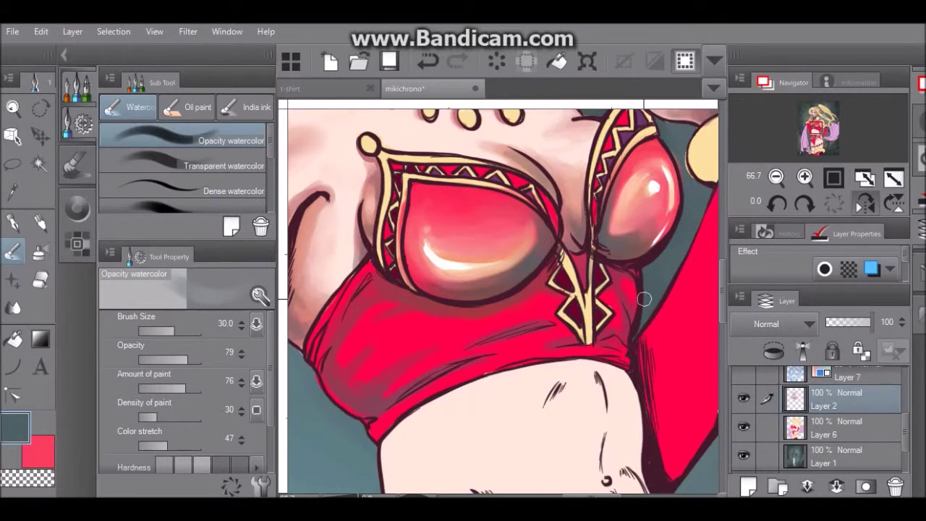
{"action": "left_click", "coordinate": [355, 274], "text": "alt"}
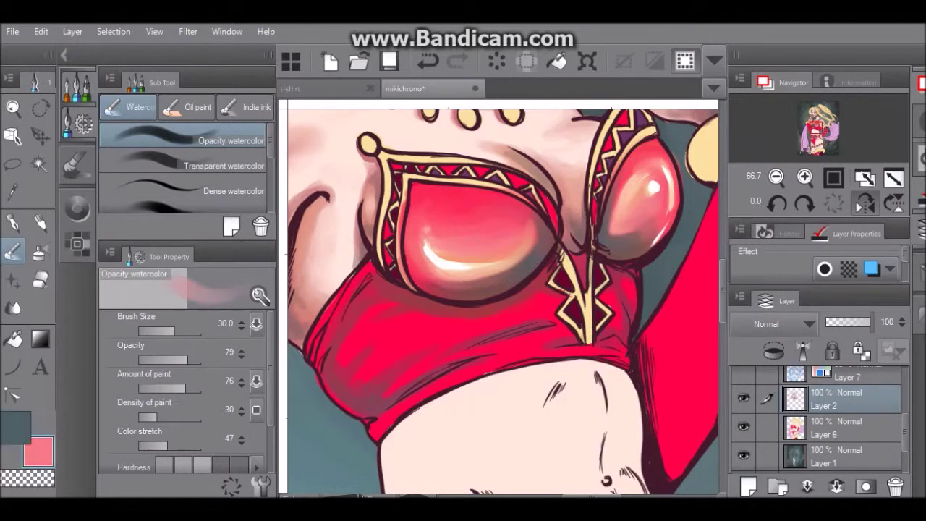
{"action": "key", "text": "period"}
{"action": "key", "text": "period"}
{"action": "mouse_move", "coordinate": [387, 307]}
{"action": "left_mouse_down"}
{"action": "mouse_move", "coordinate": [351, 339]}
{"action": "mouse_move", "coordinate": [415, 316]}
{"action": "mouse_move", "coordinate": [368, 351]}
{"action": "mouse_move", "coordinate": [408, 346]}
{"action": "mouse_move", "coordinate": [436, 353]}
{"action": "left_mouse_up"}
{"action": "key", "text": "comma"}
{"action": "mouse_move", "coordinate": [384, 303]}
{"action": "left_mouse_down"}
{"action": "mouse_move", "coordinate": [348, 354]}
{"action": "mouse_move", "coordinate": [434, 338]}
{"action": "mouse_move", "coordinate": [463, 359]}
{"action": "mouse_move", "coordinate": [454, 322]}
{"action": "left_mouse_up"}
Step: Pick a light salmon colour and reduce the Opacity watercolor brush size to 17
{"action": "left_click", "coordinate": [77, 209]}
{"action": "left_click", "coordinate": [125, 134]}
{"action": "left_click", "coordinate": [172, 141]}
{"action": "left_click", "coordinate": [177, 140]}
{"action": "left_click", "coordinate": [131, 128]}
{"action": "left_click", "coordinate": [77, 109]}
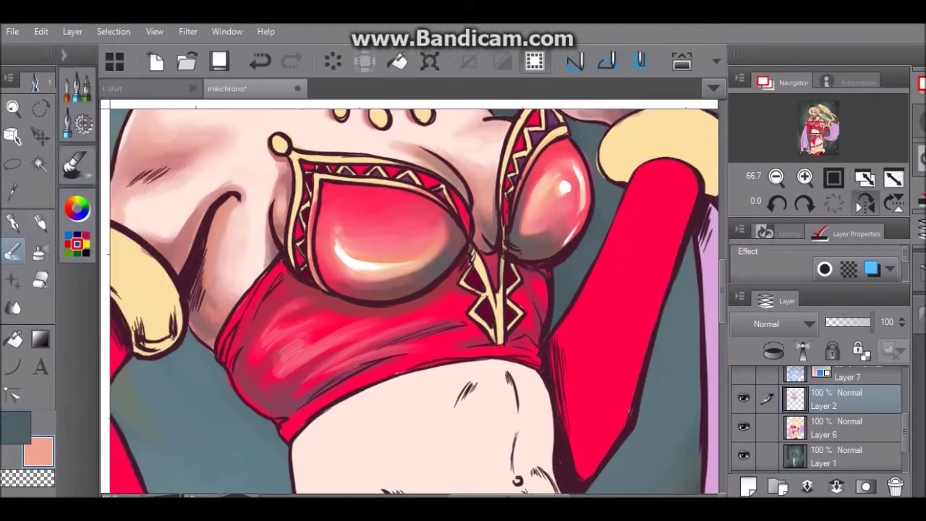
{"action": "left_click", "coordinate": [127, 136]}
{"action": "key", "text": "bracketleft"}
{"action": "key", "text": "bracketleft"}
{"action": "key", "text": "bracketleft"}
Step: Paint light salmon streaks along the folds of the midriff fabric with the Dense watercolor brush
{"action": "left_click", "coordinate": [217, 190]}
{"action": "left_click_drag", "start_coordinate": [384, 305], "coordinate": [340, 351]}
{"action": "left_click_drag", "start_coordinate": [415, 314], "coordinate": [377, 353]}
{"action": "left_click_drag", "start_coordinate": [443, 326], "coordinate": [369, 366]}
{"action": "left_click_drag", "start_coordinate": [499, 330], "coordinate": [420, 366]}
Step: Blend the salmon streaks along the midriff folds with the Opacity watercolor brush
{"action": "left_click", "coordinate": [217, 141]}
{"action": "left_click_drag", "start_coordinate": [489, 329], "coordinate": [415, 367]}
{"action": "left_click_drag", "start_coordinate": [543, 317], "coordinate": [494, 333]}
{"action": "left_click_drag", "start_coordinate": [474, 318], "coordinate": [405, 347]}
{"action": "left_click_drag", "start_coordinate": [421, 311], "coordinate": [351, 355]}
{"action": "left_click_drag", "start_coordinate": [368, 316], "coordinate": [340, 356]}
{"action": "left_click_drag", "start_coordinate": [382, 307], "coordinate": [337, 365]}
Step: Adjust the highlight colour to a pinker tone and paint more soft streaks across the midriff folds
{"action": "left_click", "coordinate": [77, 210]}
{"action": "mouse_move", "coordinate": [464, 333]}
{"action": "left_mouse_down"}
{"action": "mouse_move", "coordinate": [526, 315]}
{"action": "mouse_move", "coordinate": [437, 357]}
{"action": "mouse_move", "coordinate": [390, 335]}
{"action": "mouse_move", "coordinate": [361, 343]}
{"action": "left_mouse_up"}
{"action": "left_click", "coordinate": [119, 143]}
{"action": "left_click", "coordinate": [180, 144]}
{"action": "left_click", "coordinate": [77, 210]}
{"action": "left_click", "coordinate": [217, 191]}
{"action": "left_click", "coordinate": [217, 140]}
{"action": "left_click_drag", "start_coordinate": [477, 319], "coordinate": [392, 345]}
{"action": "mouse_move", "coordinate": [442, 327]}
{"action": "left_mouse_down"}
{"action": "mouse_move", "coordinate": [557, 343]}
{"action": "mouse_move", "coordinate": [392, 419]}
{"action": "left_mouse_up"}
Step: Paint sampled base red between the light streaks on the midriff with the Opacity watercolor brush
{"action": "left_click", "coordinate": [501, 308], "text": "alt"}
{"action": "left_click_drag", "start_coordinate": [533, 321], "coordinate": [479, 336]}
{"action": "left_click_drag", "start_coordinate": [516, 319], "coordinate": [390, 357]}
{"action": "mouse_move", "coordinate": [466, 319]}
{"action": "left_mouse_down"}
{"action": "mouse_move", "coordinate": [410, 325]}
{"action": "mouse_move", "coordinate": [370, 313]}
{"action": "mouse_move", "coordinate": [369, 321]}
{"action": "left_mouse_up"}
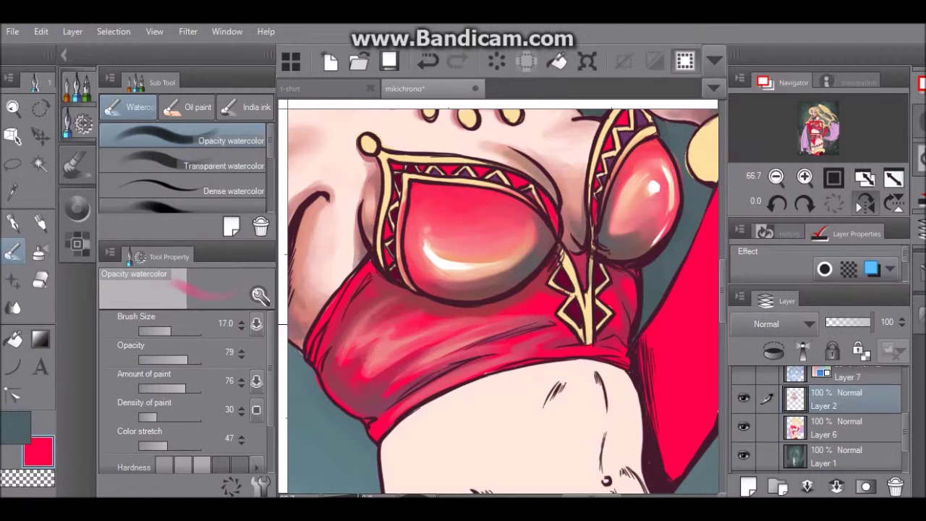
{"action": "left_click_drag", "start_coordinate": [345, 364], "coordinate": [398, 373]}
{"action": "left_click_drag", "start_coordinate": [456, 329], "coordinate": [512, 320]}
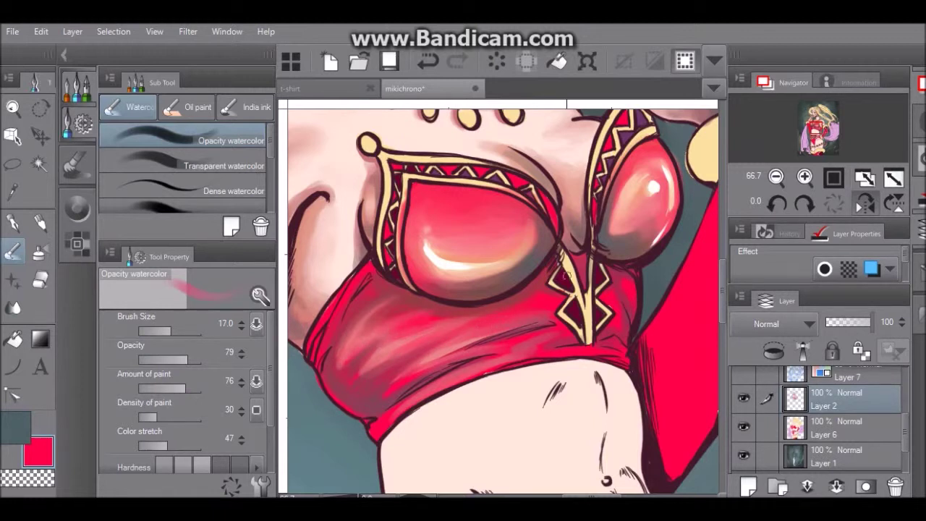
Step: Draw pale pink highlights (H 359, S 27, V 100) along the midriff folds and soften them with Opacity watercolor
{"action": "left_click", "coordinate": [78, 208]}
{"action": "left_click_drag", "start_coordinate": [177, 141], "coordinate": [166, 135]}
{"action": "left_click", "coordinate": [40, 223]}
{"action": "mouse_move", "coordinate": [353, 325]}
{"action": "left_mouse_down"}
{"action": "mouse_move", "coordinate": [387, 341]}
{"action": "mouse_move", "coordinate": [460, 318]}
{"action": "left_mouse_up"}
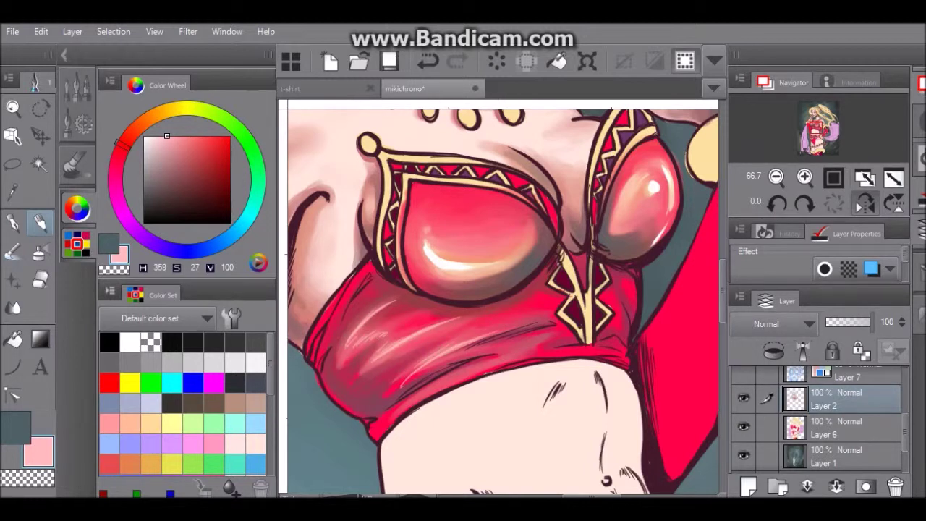
{"action": "key", "text": "b"}
{"action": "mouse_move", "coordinate": [355, 326]}
{"action": "left_mouse_down"}
{"action": "mouse_move", "coordinate": [395, 351]}
{"action": "mouse_move", "coordinate": [438, 322]}
{"action": "mouse_move", "coordinate": [406, 383]}
{"action": "mouse_move", "coordinate": [532, 319]}
{"action": "mouse_move", "coordinate": [366, 340]}
{"action": "mouse_move", "coordinate": [390, 307]}
{"action": "left_mouse_up"}
Step: Deepen the fold shadows across the midriff fabric with the grey-teal colour
{"action": "left_click", "coordinate": [529, 306], "text": "alt"}
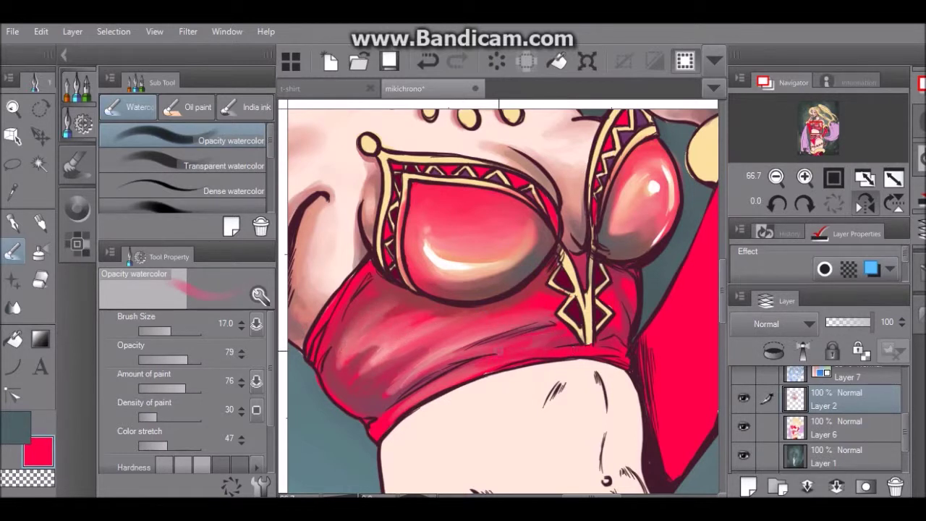
{"action": "key", "text": "x"}
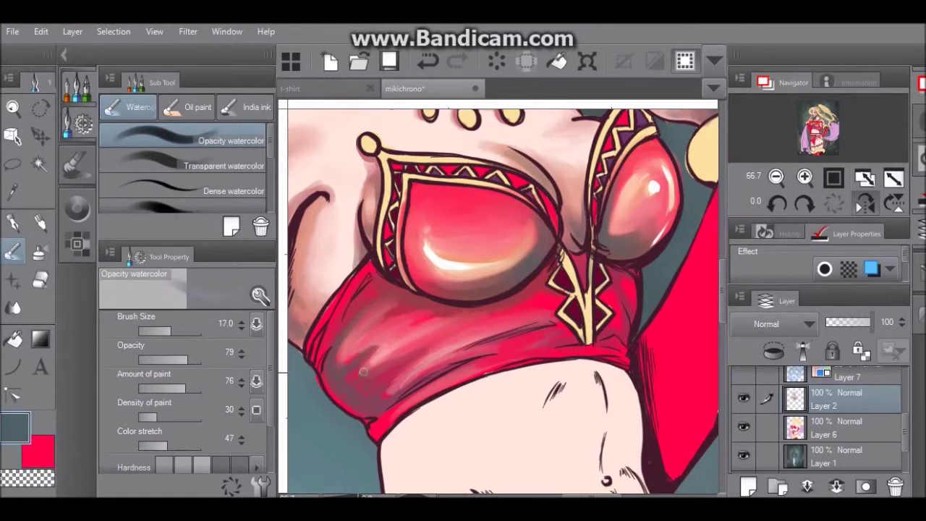
{"action": "left_click_drag", "start_coordinate": [509, 331], "coordinate": [434, 358]}
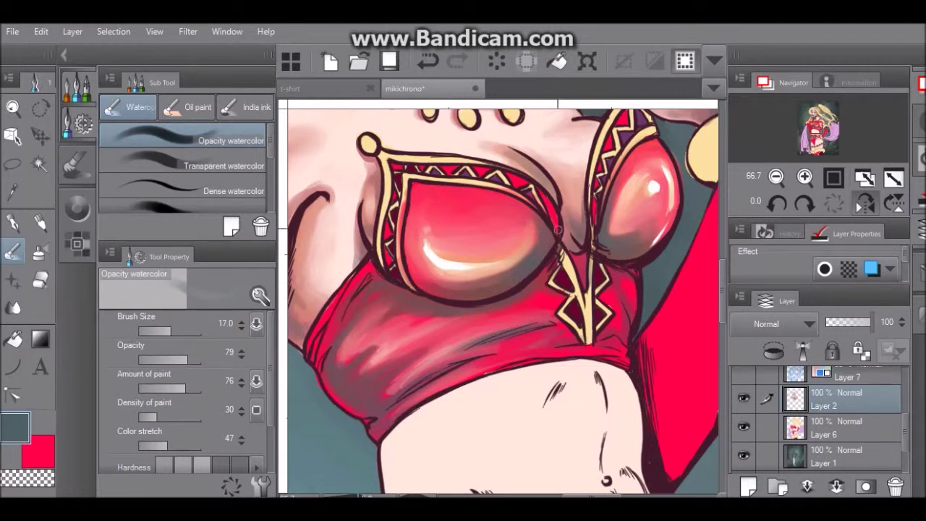
Step: Paint sampled pink along the left side edge of the midriff and switch to the Dense watercolor brush
{"action": "left_click", "coordinate": [386, 328], "text": "alt"}
{"action": "left_click_drag", "start_coordinate": [373, 266], "coordinate": [318, 360]}
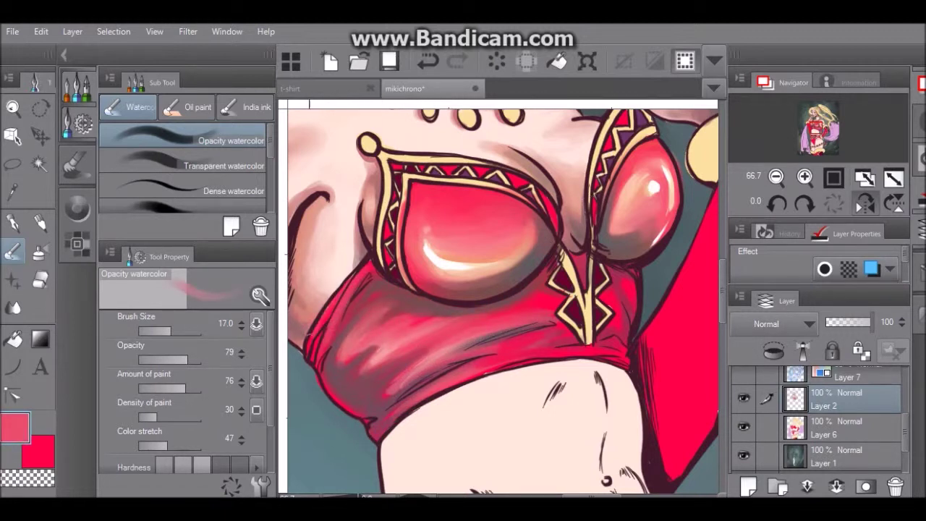
{"action": "left_click", "coordinate": [217, 189]}
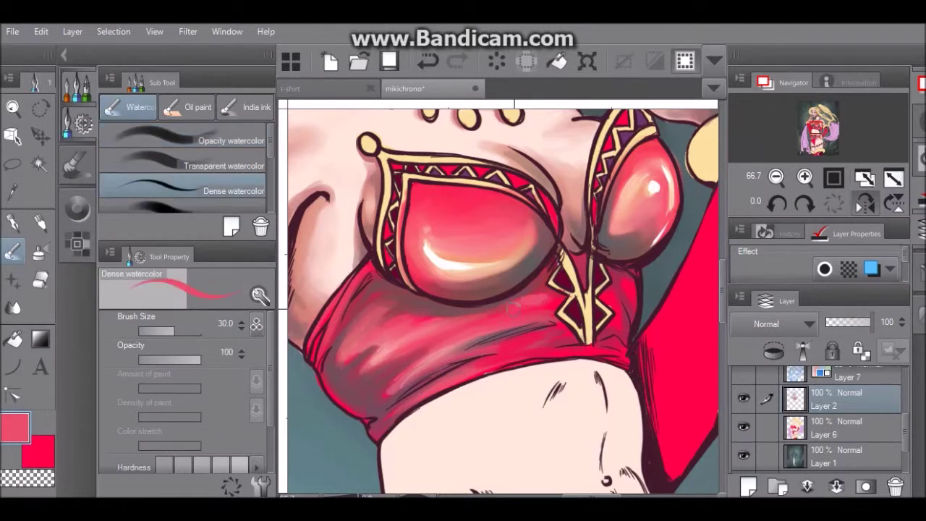
Step: Add dark grey-teal shadow strokes along the left side edge of the midriff and return to Opacity watercolor
{"action": "left_click", "coordinate": [329, 348], "text": "alt"}
{"action": "left_click_drag", "start_coordinate": [335, 329], "coordinate": [315, 339]}
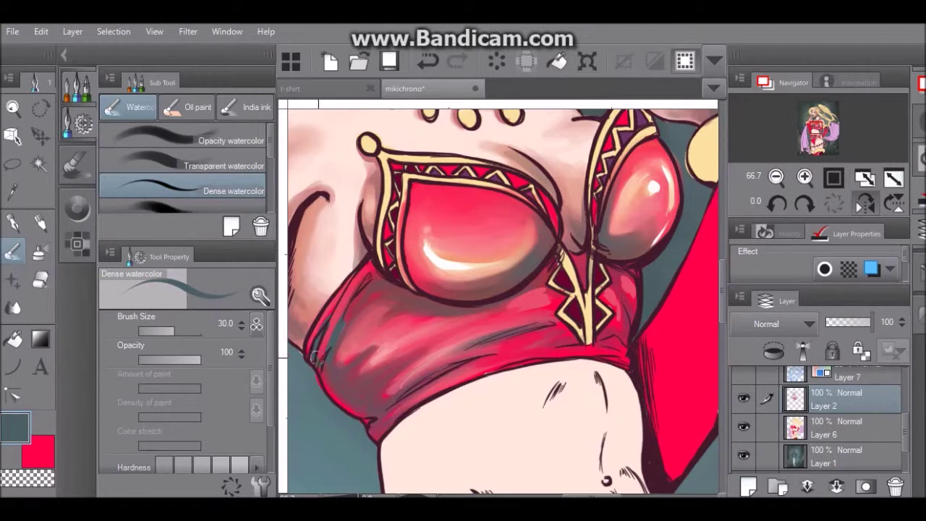
{"action": "key", "text": "comma"}
{"action": "key", "text": "comma"}
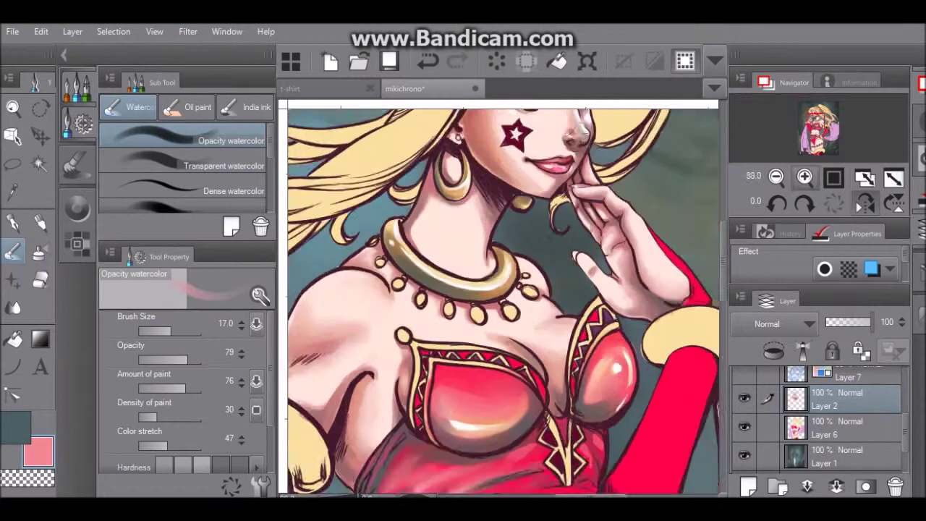
Step: Shade the red sleeve at the raised wrist and the gold bracelet below it with the grey-teal Opacity watercolor
{"action": "left_click_drag", "start_coordinate": [623, 391], "coordinate": [512, 251]}
{"action": "key", "text": "x"}
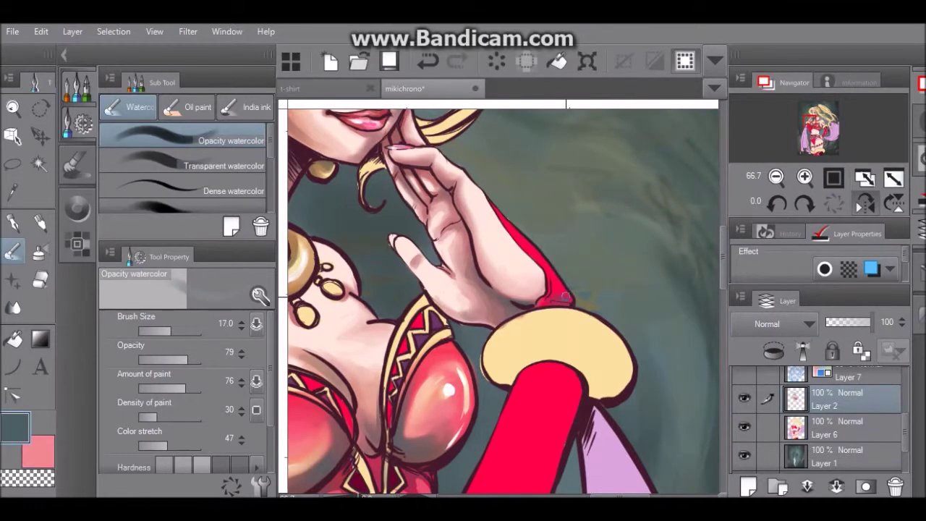
{"action": "left_click_drag", "start_coordinate": [568, 303], "coordinate": [555, 287]}
{"action": "scroll", "coordinate": [717, 265], "scroll_direction": "down", "scroll_amount": 2}
{"action": "mouse_move", "coordinate": [522, 289]}
{"action": "left_mouse_down"}
{"action": "mouse_move", "coordinate": [561, 277]}
{"action": "mouse_move", "coordinate": [599, 313]}
{"action": "mouse_move", "coordinate": [517, 268]}
{"action": "mouse_move", "coordinate": [561, 267]}
{"action": "mouse_move", "coordinate": [602, 309]}
{"action": "mouse_move", "coordinate": [614, 288]}
{"action": "left_mouse_up"}
{"action": "mouse_move", "coordinate": [572, 246]}
{"action": "left_mouse_down"}
{"action": "mouse_move", "coordinate": [600, 249]}
{"action": "mouse_move", "coordinate": [617, 270]}
{"action": "mouse_move", "coordinate": [599, 265]}
{"action": "mouse_move", "coordinate": [603, 289]}
{"action": "mouse_move", "coordinate": [545, 269]}
{"action": "mouse_move", "coordinate": [525, 284]}
{"action": "mouse_move", "coordinate": [500, 284]}
{"action": "mouse_move", "coordinate": [509, 251]}
{"action": "mouse_move", "coordinate": [559, 233]}
{"action": "mouse_move", "coordinate": [606, 255]}
{"action": "mouse_move", "coordinate": [605, 292]}
{"action": "mouse_move", "coordinate": [582, 274]}
{"action": "mouse_move", "coordinate": [575, 287]}
{"action": "mouse_move", "coordinate": [541, 279]}
{"action": "left_mouse_up"}
Step: Paint light highlight strokes on the gold bracelet and add orange tones (H 24, S 66, V 93) to its band
{"action": "key", "text": "x"}
{"action": "left_click", "coordinate": [77, 209]}
{"action": "mouse_move", "coordinate": [180, 147]}
{"action": "left_mouse_down"}
{"action": "mouse_move", "coordinate": [195, 160]}
{"action": "mouse_move", "coordinate": [198, 150]}
{"action": "left_mouse_up"}
{"action": "mouse_move", "coordinate": [503, 258]}
{"action": "left_mouse_down"}
{"action": "mouse_move", "coordinate": [598, 252]}
{"action": "mouse_move", "coordinate": [551, 241]}
{"action": "mouse_move", "coordinate": [608, 257]}
{"action": "mouse_move", "coordinate": [592, 245]}
{"action": "mouse_move", "coordinate": [616, 280]}
{"action": "mouse_move", "coordinate": [535, 265]}
{"action": "mouse_move", "coordinate": [502, 277]}
{"action": "mouse_move", "coordinate": [605, 259]}
{"action": "mouse_move", "coordinate": [620, 272]}
{"action": "mouse_move", "coordinate": [587, 309]}
{"action": "mouse_move", "coordinate": [550, 277]}
{"action": "mouse_move", "coordinate": [558, 283]}
{"action": "mouse_move", "coordinate": [508, 273]}
{"action": "mouse_move", "coordinate": [499, 298]}
{"action": "mouse_move", "coordinate": [493, 262]}
{"action": "mouse_move", "coordinate": [587, 211]}
{"action": "mouse_move", "coordinate": [556, 224]}
{"action": "mouse_move", "coordinate": [501, 267]}
{"action": "left_mouse_up"}
{"action": "left_click", "coordinate": [550, 246], "text": "alt"}
{"action": "mouse_move", "coordinate": [579, 234]}
{"action": "left_mouse_down"}
{"action": "mouse_move", "coordinate": [598, 260]}
{"action": "mouse_move", "coordinate": [522, 263]}
{"action": "left_mouse_up"}
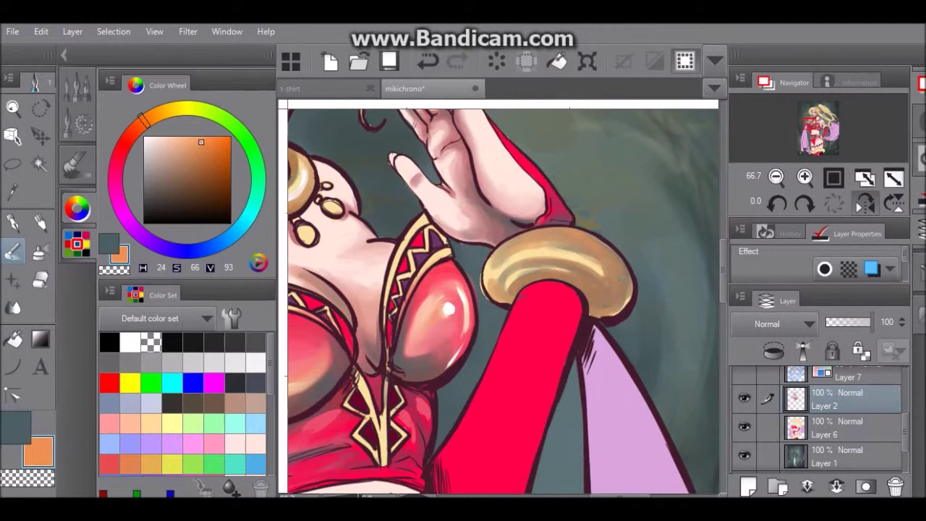
Step: Add light gold (H 42, S 42, V 94) and pale cream (H 42, S 19, V 97) Dense watercolor highlights to the bracelet
{"action": "left_click", "coordinate": [484, 271], "text": "alt"}
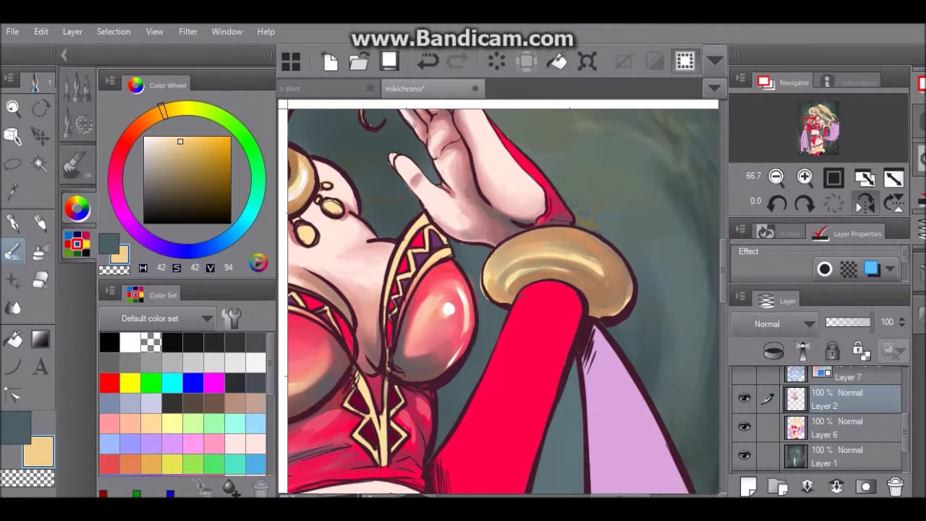
{"action": "mouse_move", "coordinate": [509, 271]}
{"action": "left_mouse_down"}
{"action": "mouse_move", "coordinate": [561, 251]}
{"action": "mouse_move", "coordinate": [511, 286]}
{"action": "mouse_move", "coordinate": [568, 274]}
{"action": "left_mouse_up"}
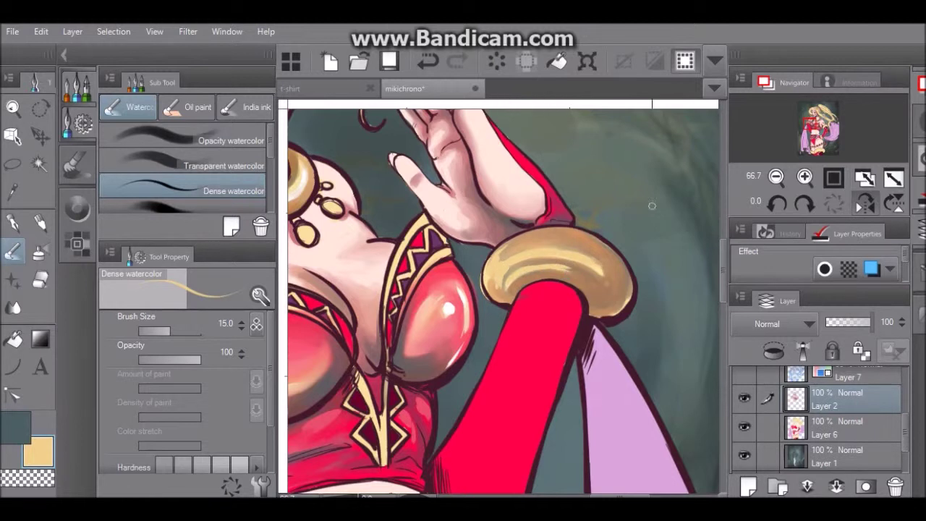
{"action": "mouse_move", "coordinate": [516, 237]}
{"action": "left_mouse_down"}
{"action": "mouse_move", "coordinate": [501, 261]}
{"action": "mouse_move", "coordinate": [569, 256]}
{"action": "mouse_move", "coordinate": [517, 279]}
{"action": "left_mouse_up"}
{"action": "left_click", "coordinate": [77, 209]}
{"action": "left_click", "coordinate": [159, 139]}
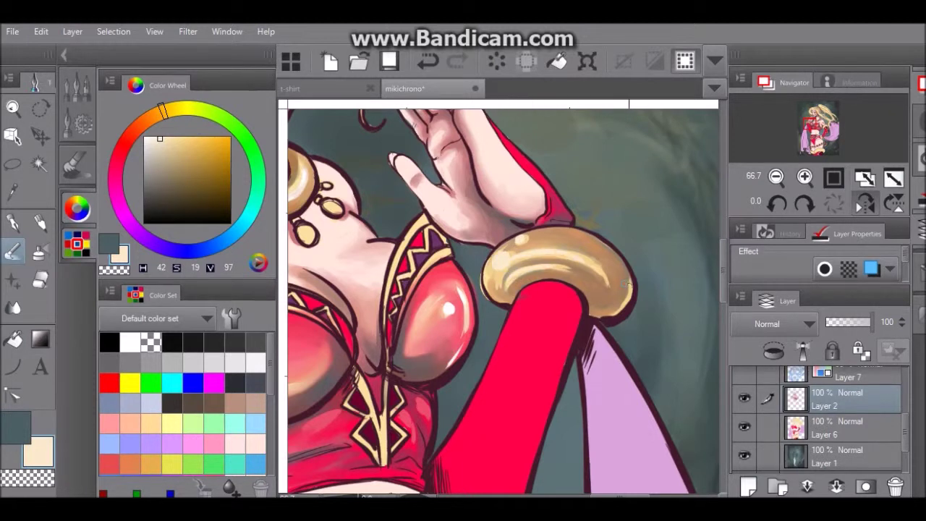
Step: Paint orange-brown (H 29, S 75, V 78) along the upper band of the bracelet and blend it with Opacity watercolor
{"action": "left_click", "coordinate": [148, 116]}
{"action": "left_click", "coordinate": [209, 154]}
{"action": "left_click_drag", "start_coordinate": [542, 246], "coordinate": [592, 239]}
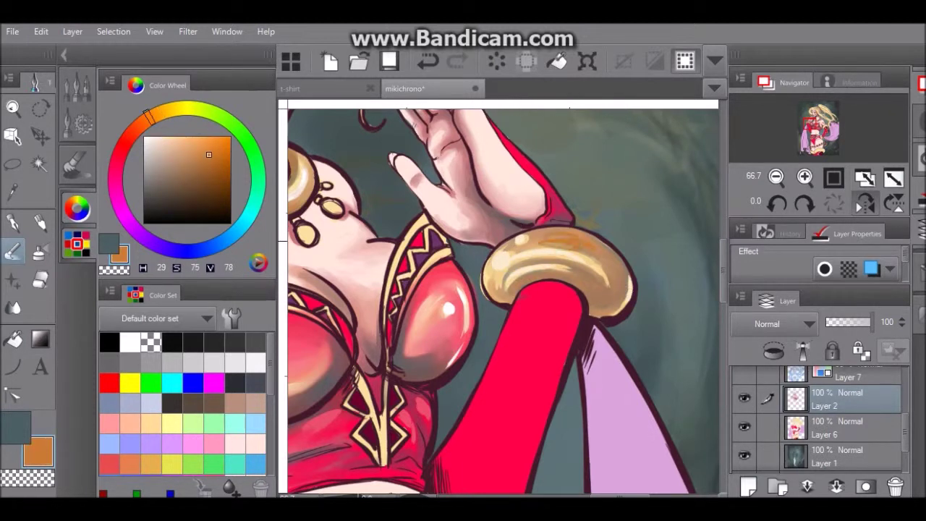
{"action": "left_click", "coordinate": [77, 88]}
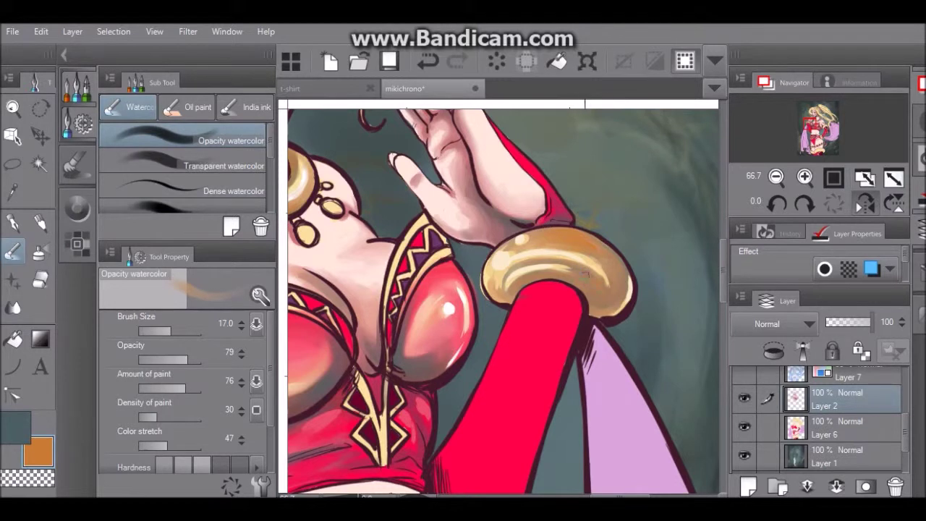
Step: Deepen the shadows along the bracelet's inner curve and right side with the grey-teal colour
{"action": "key", "text": "x"}
{"action": "left_click_drag", "start_coordinate": [584, 278], "coordinate": [604, 296]}
{"action": "left_click_drag", "start_coordinate": [524, 272], "coordinate": [594, 289]}
{"action": "left_click_drag", "start_coordinate": [590, 291], "coordinate": [616, 304]}
{"action": "left_click_drag", "start_coordinate": [619, 268], "coordinate": [618, 295]}
{"action": "left_click_drag", "start_coordinate": [605, 256], "coordinate": [614, 281]}
{"action": "left_click_drag", "start_coordinate": [573, 236], "coordinate": [604, 251]}
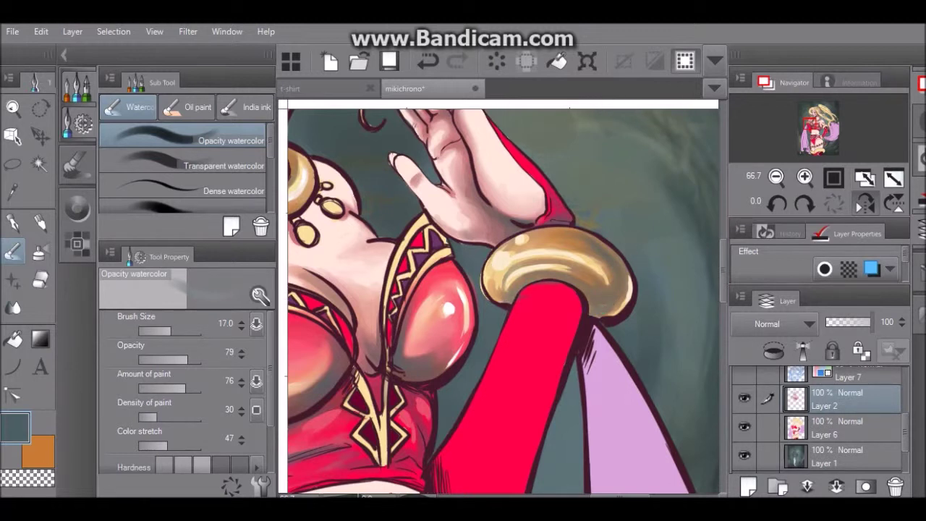
Step: Add white glints (S 0, V 100) to the brightest highlights on the bracelet with the Pencil tool
{"action": "left_click", "coordinate": [77, 208]}
{"action": "left_click", "coordinate": [40, 224]}
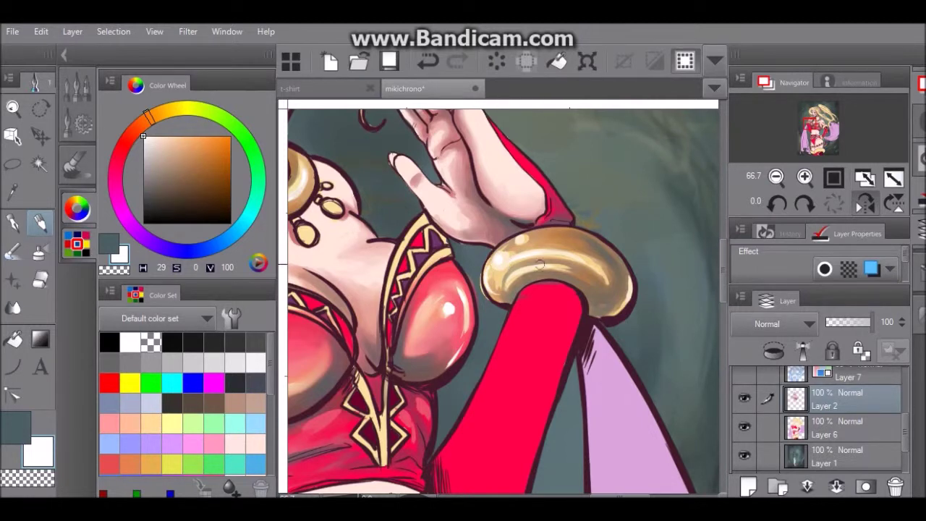
{"action": "left_click_drag", "start_coordinate": [521, 238], "coordinate": [559, 232]}
{"action": "scroll", "coordinate": [676, 239], "scroll_direction": "down", "scroll_amount": 2}
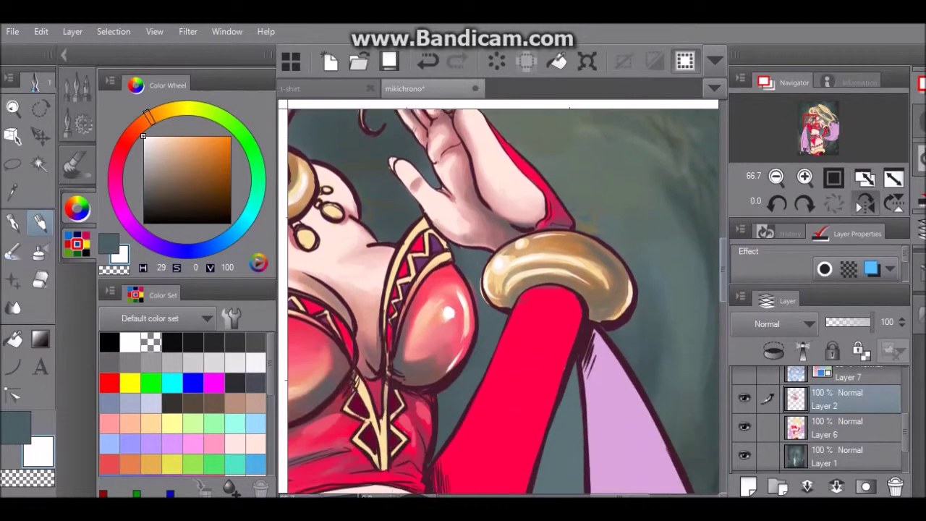
Step: Sample pink from the top as the main colour, then shade the raised arm's red sleeve in grey-teal Opacity watercolor at size 40
{"action": "left_click", "coordinate": [676, 240], "text": "alt"}
{"action": "key", "text": "x"}
{"action": "left_click", "coordinate": [419, 288], "text": "alt"}
{"action": "key", "text": "x"}
{"action": "key", "text": "b"}
{"action": "key", "text": "F4"}
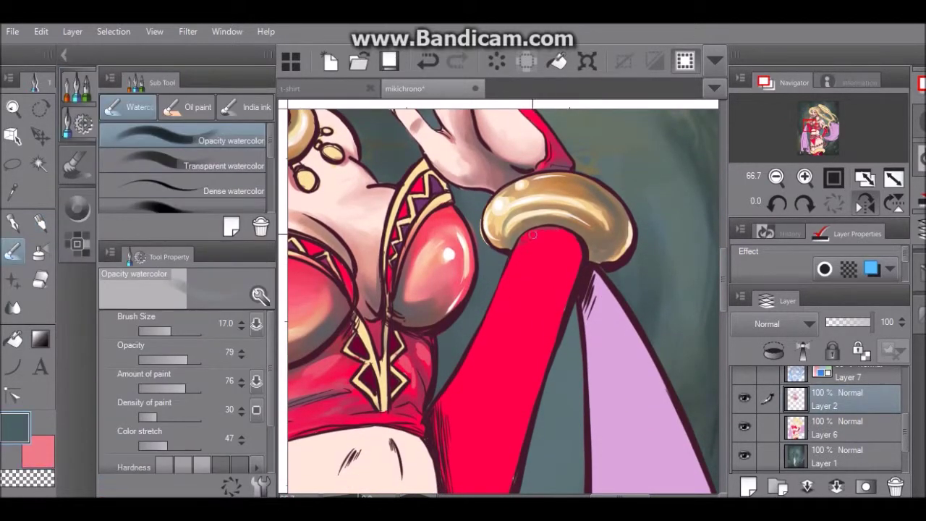
{"action": "key", "text": "bracketright"}
{"action": "key", "text": "bracketright"}
{"action": "key", "text": "bracketright"}
{"action": "key", "text": "bracketright"}
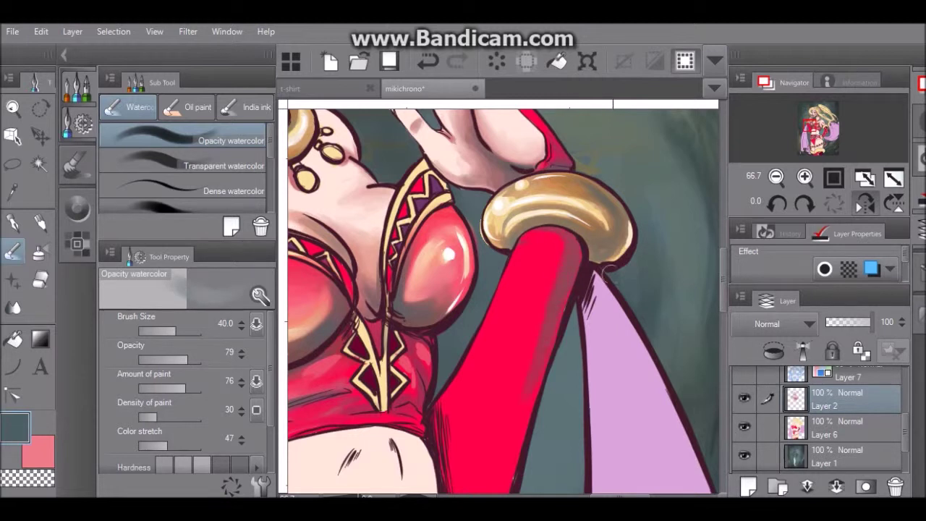
{"action": "key", "text": "ctrl+minus"}
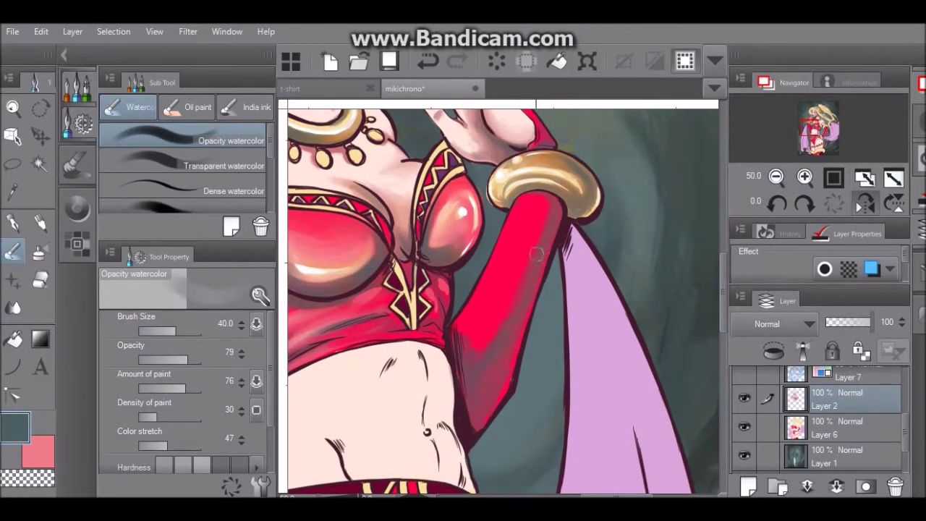
Step: Draw pink Dense watercolor highlights down the raised arm's sleeve and blend them with Opacity watercolor
{"action": "key", "text": "x"}
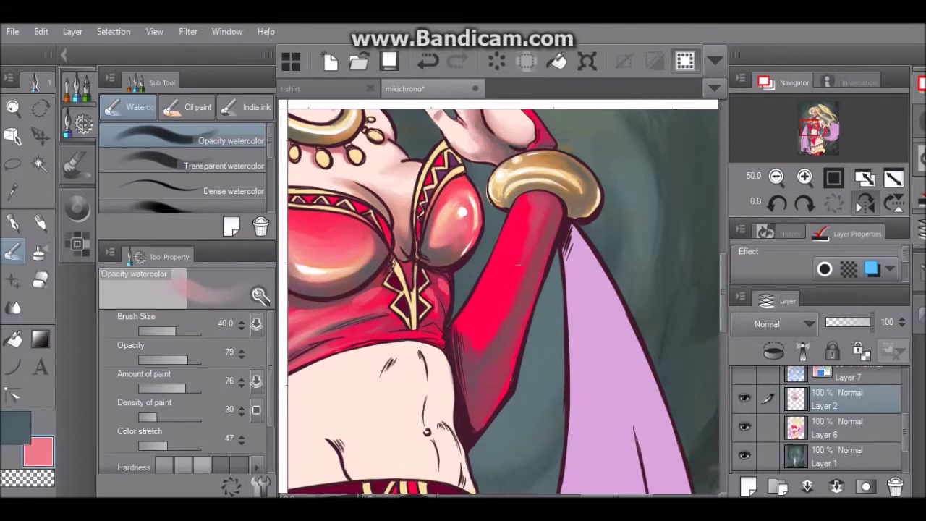
{"action": "left_click", "coordinate": [217, 190]}
{"action": "left_click_drag", "start_coordinate": [467, 328], "coordinate": [481, 344]}
{"action": "left_click_drag", "start_coordinate": [525, 195], "coordinate": [536, 223]}
{"action": "left_click", "coordinate": [217, 139]}
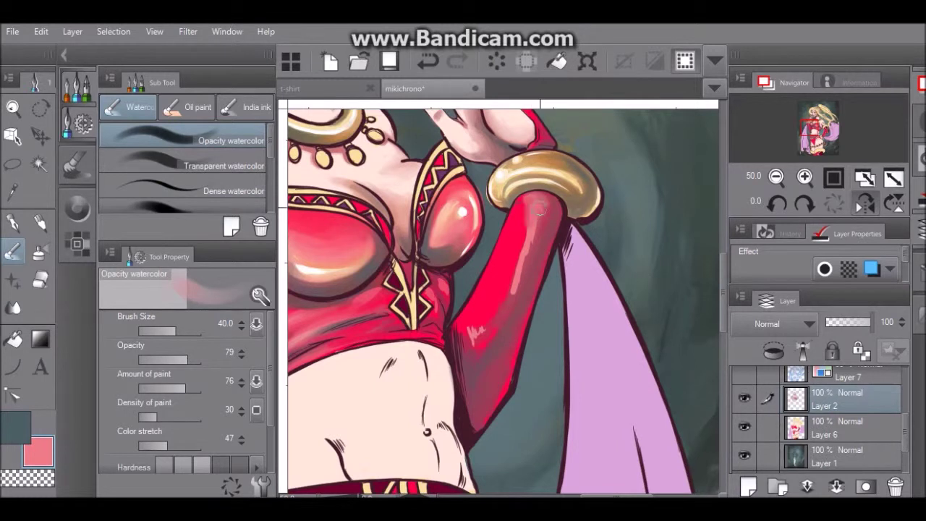
{"action": "mouse_move", "coordinate": [515, 266]}
{"action": "left_mouse_down"}
{"action": "mouse_move", "coordinate": [474, 344]}
{"action": "mouse_move", "coordinate": [515, 260]}
{"action": "mouse_move", "coordinate": [524, 214]}
{"action": "mouse_move", "coordinate": [543, 210]}
{"action": "mouse_move", "coordinate": [506, 326]}
{"action": "mouse_move", "coordinate": [474, 362]}
{"action": "mouse_move", "coordinate": [526, 270]}
{"action": "left_mouse_up"}
Step: Darken the sleeve with grey-teal and blend red along its left edge using Transparent watercolor
{"action": "key", "text": "x"}
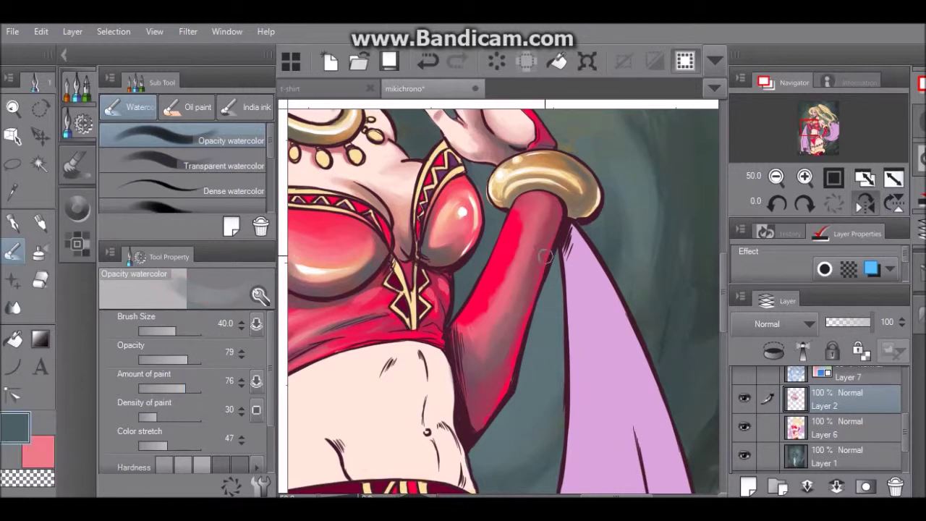
{"action": "key", "text": "x"}
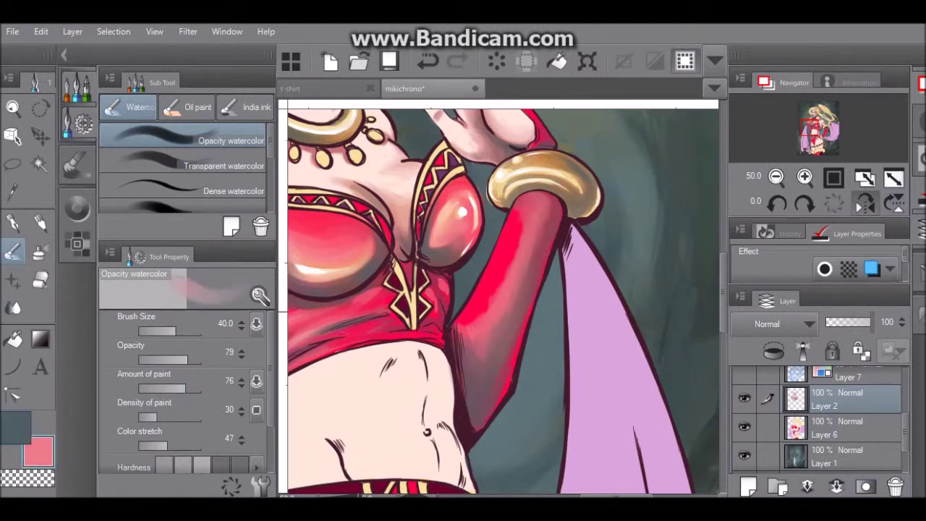
{"action": "key", "text": "period"}
{"action": "left_click_drag", "start_coordinate": [528, 219], "coordinate": [465, 332]}
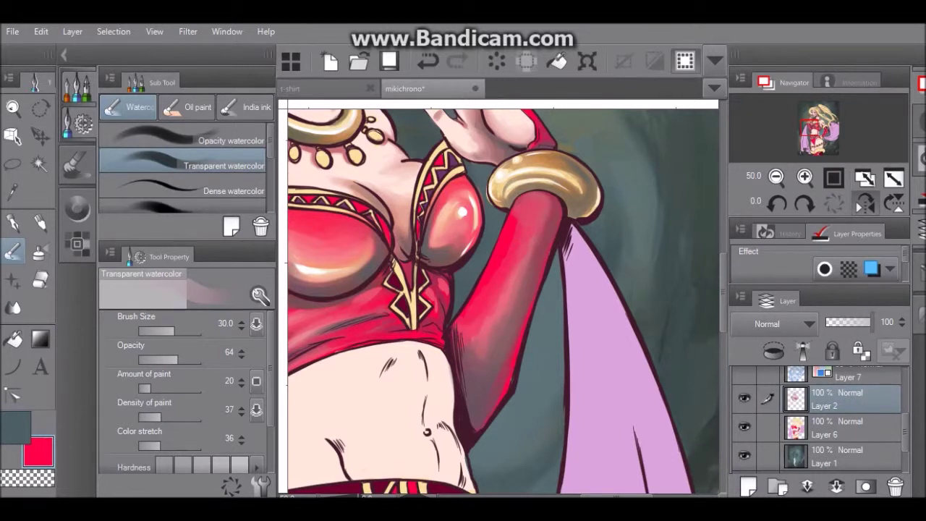
Step: Refine the raised arm's sleeve with sampled pink, red and dark grey tones in Transparent watercolor
{"action": "left_click", "coordinate": [458, 231], "text": "alt"}
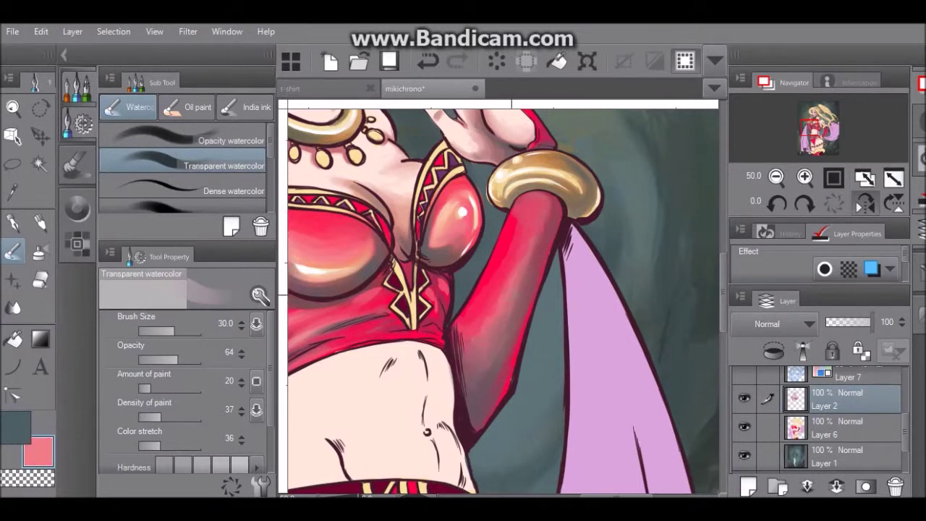
{"action": "key", "text": "x"}
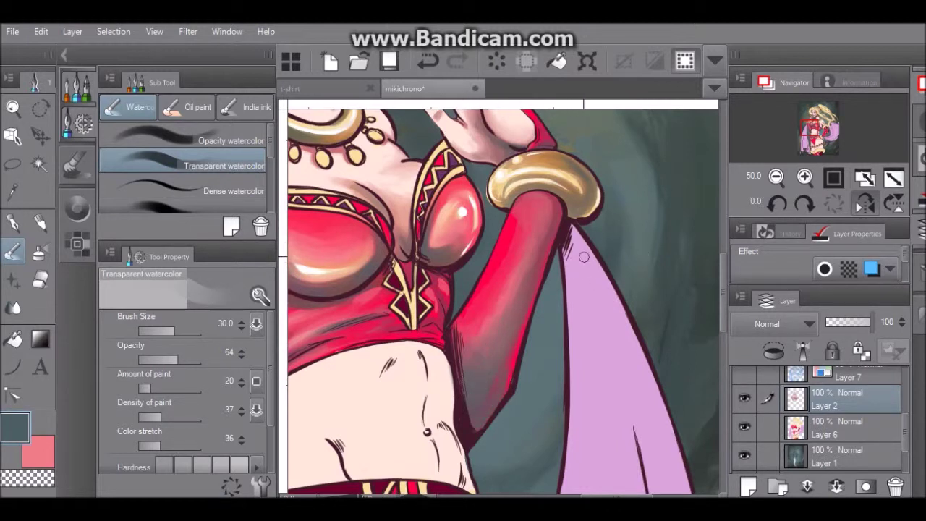
{"action": "left_click", "coordinate": [477, 281], "text": "alt"}
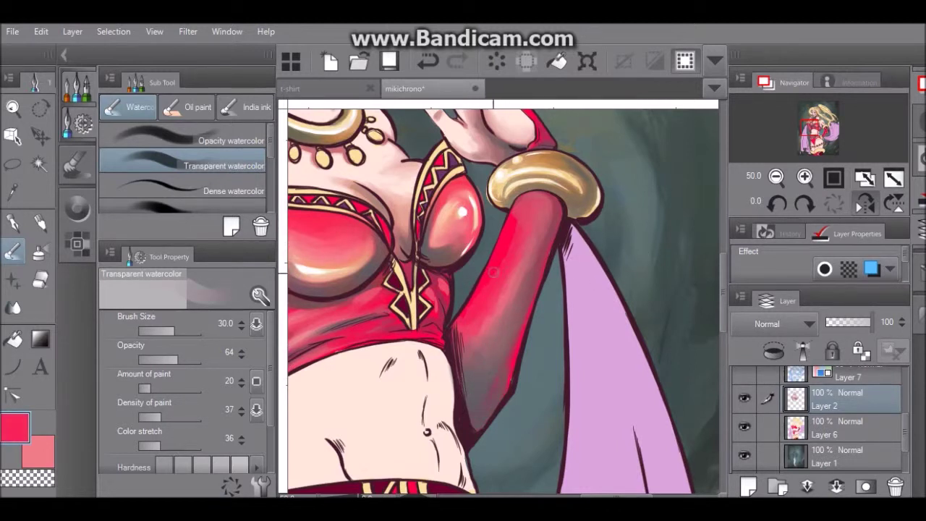
{"action": "left_click", "coordinate": [492, 348], "text": "alt"}
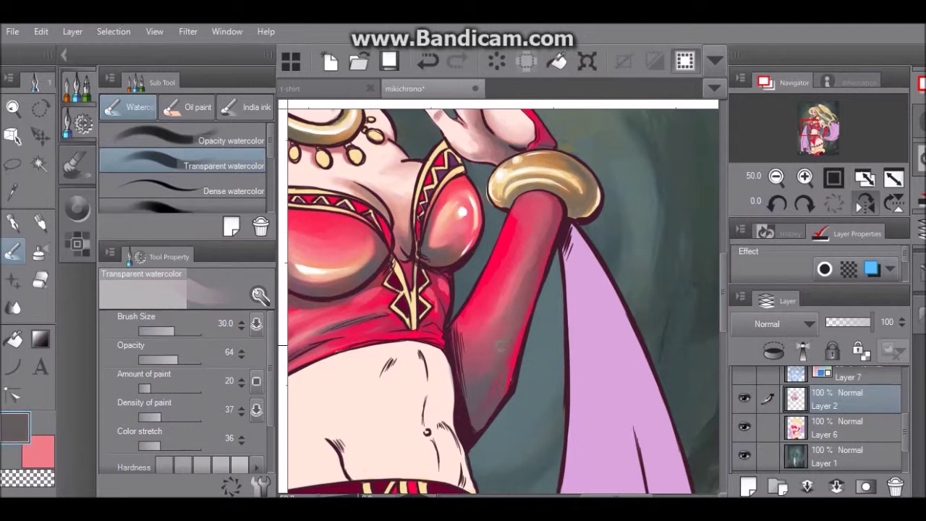
{"action": "key", "text": "ctrl+minus"}
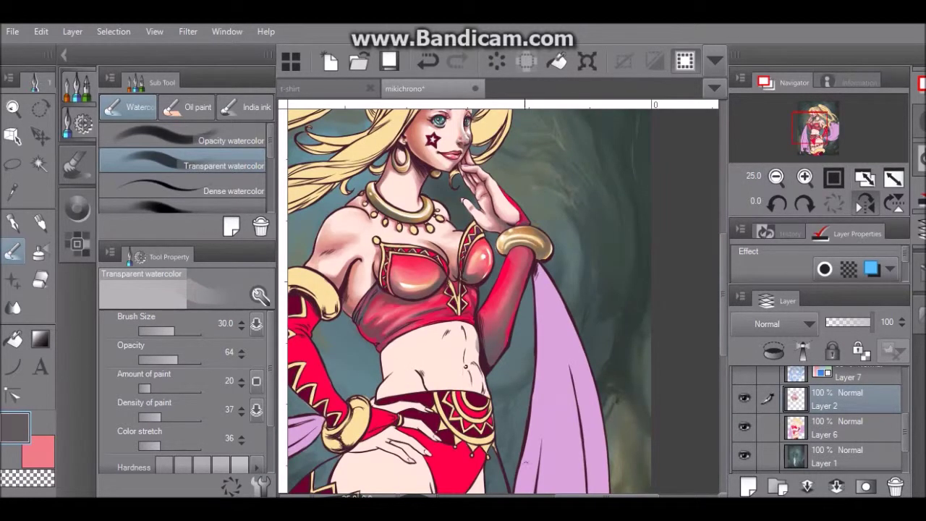
{"action": "key", "text": "x"}
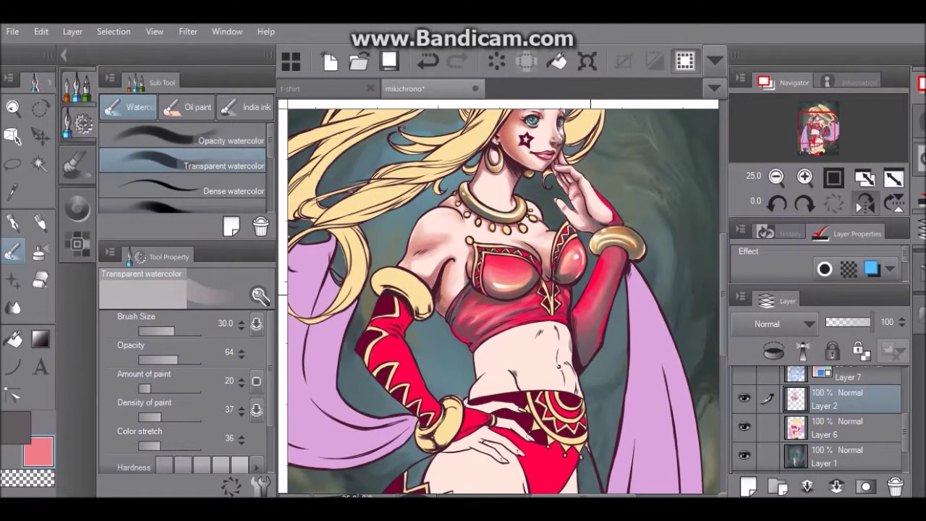
{"action": "mouse_move", "coordinate": [601, 284]}
{"action": "left_mouse_down"}
{"action": "mouse_move", "coordinate": [609, 261]}
{"action": "mouse_move", "coordinate": [589, 308]}
{"action": "left_mouse_up"}
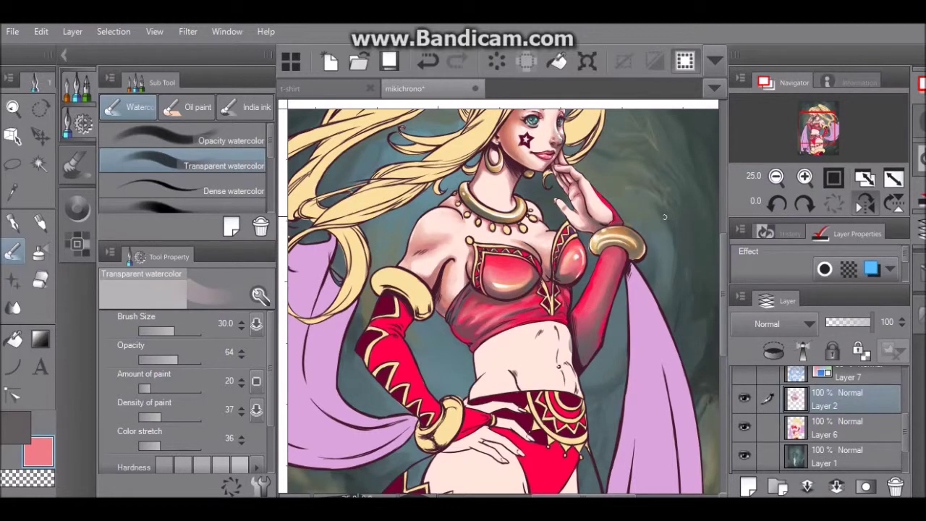
Step: Shade the red sleeve of the arm resting on the hip with dark grey and draw pink Dense watercolor highlights on it
{"action": "key", "text": "x"}
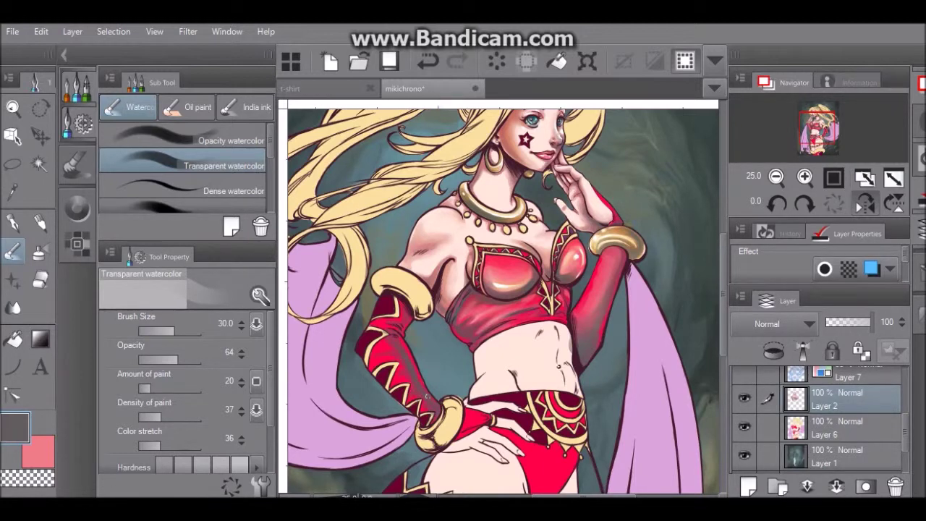
{"action": "key", "text": "x"}
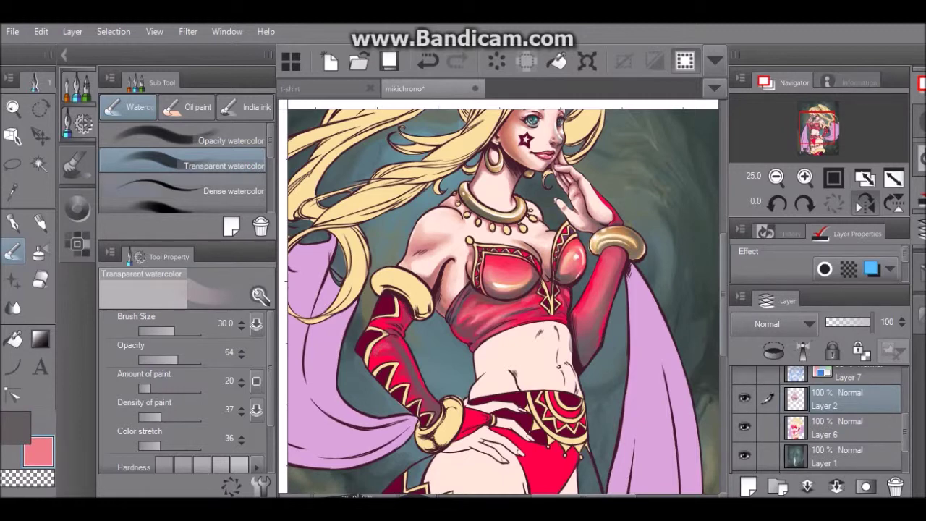
{"action": "key", "text": "period"}
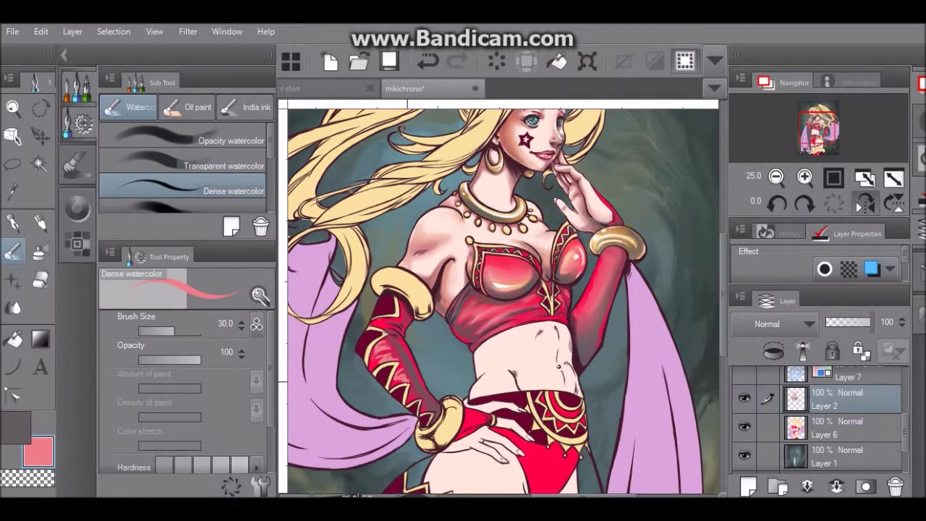
{"action": "left_click_drag", "start_coordinate": [397, 321], "coordinate": [402, 320]}
Step: Soften the pink highlight strokes on the hip arm's sleeve with Transparent watercolor
{"action": "key", "text": "comma"}
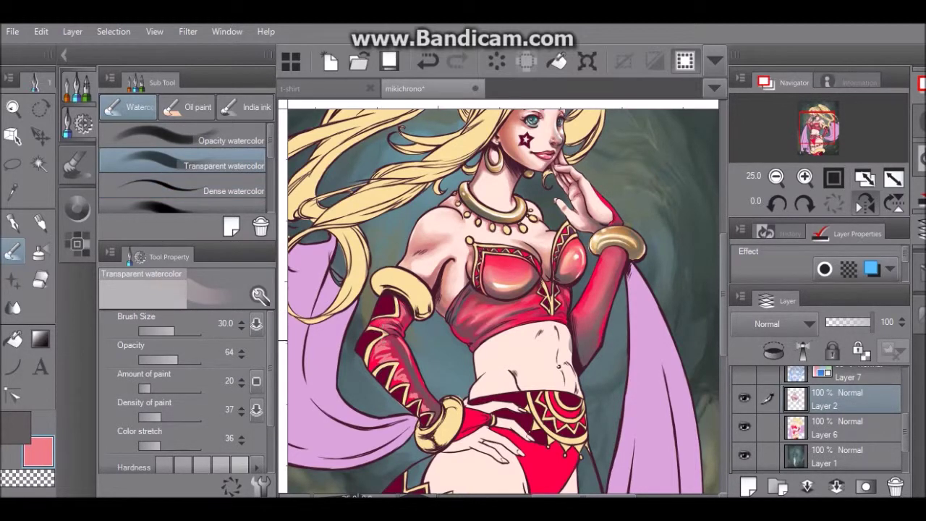
{"action": "left_click_drag", "start_coordinate": [375, 364], "coordinate": [393, 351]}
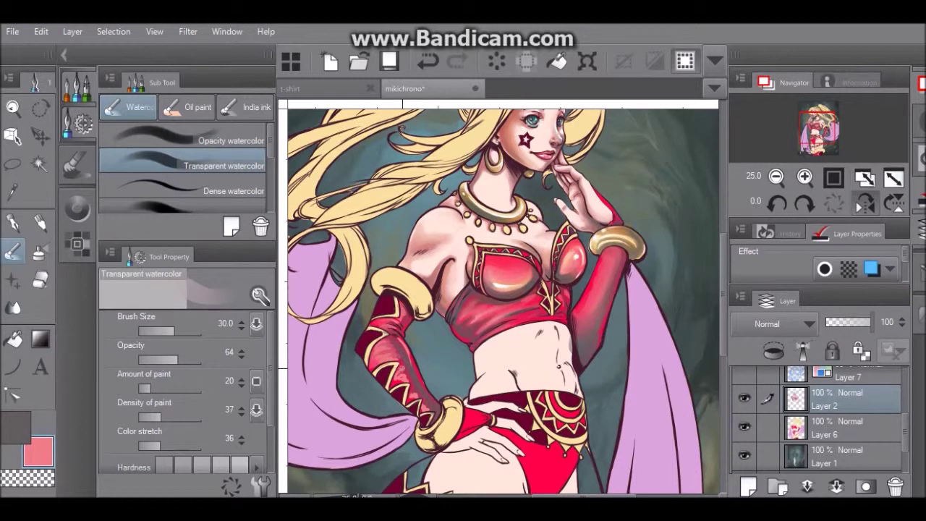
{"action": "left_click_drag", "start_coordinate": [417, 376], "coordinate": [406, 347]}
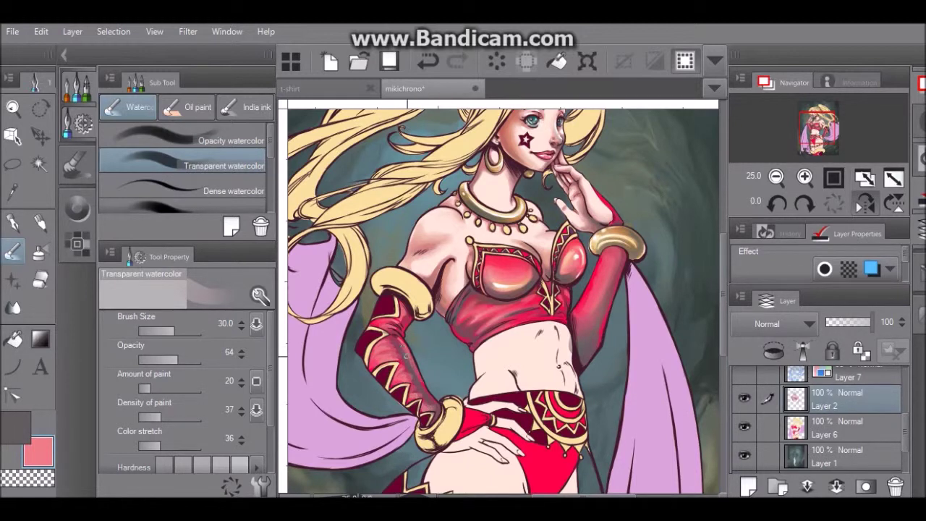
Step: Deepen the folds of the hip arm's sleeve with dark grey in Dense and Opacity watercolor, and switch back to the main colour
{"action": "key", "text": "x"}
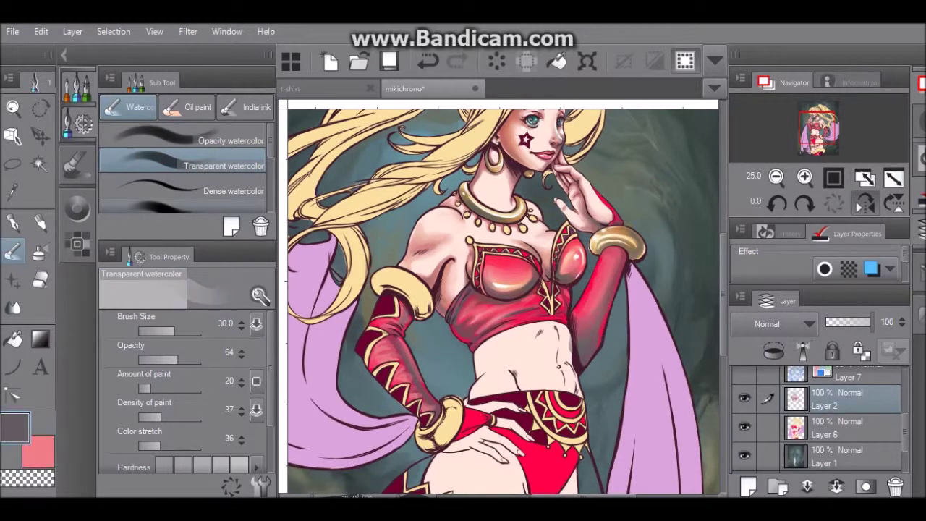
{"action": "key", "text": "period"}
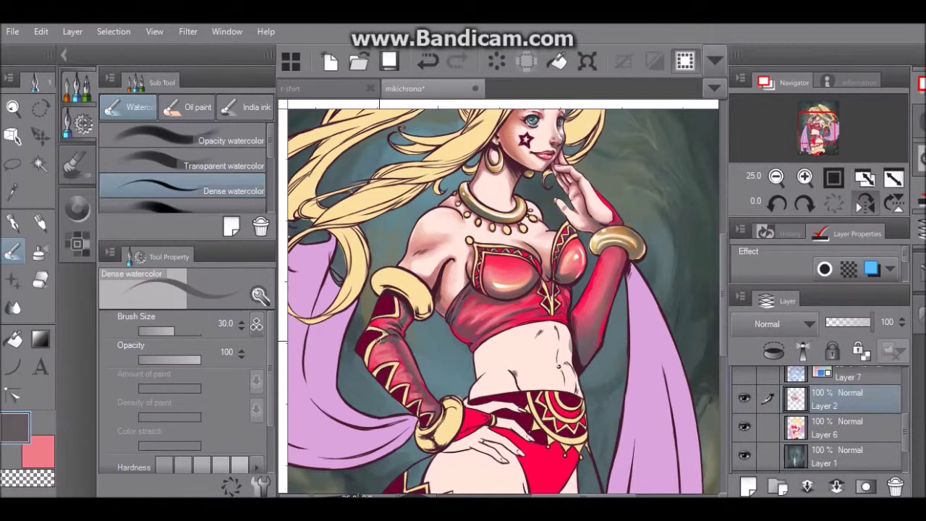
{"action": "left_click", "coordinate": [210, 136]}
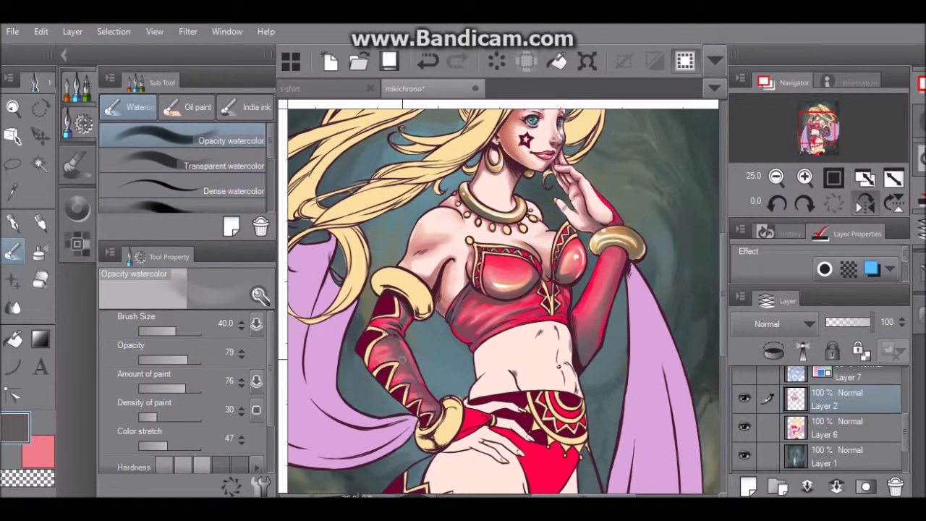
{"action": "key", "text": "x"}
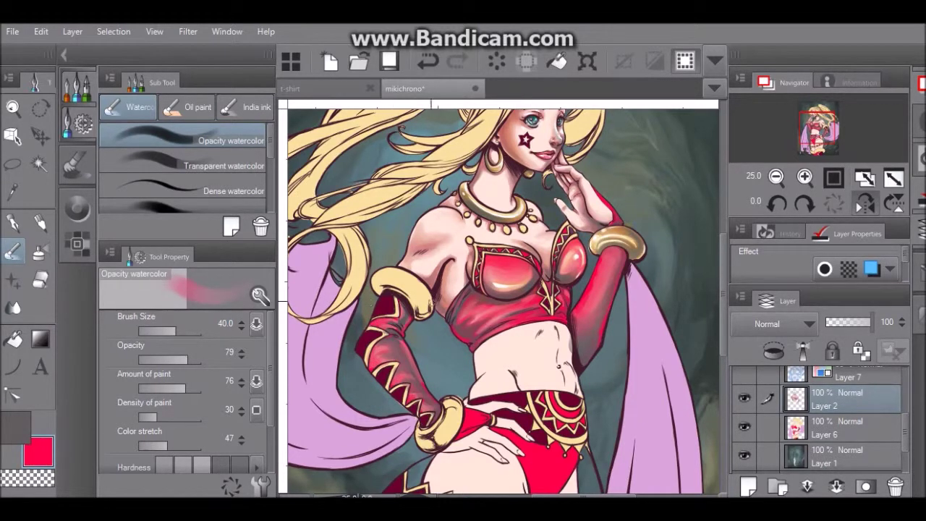
Step: Touch up the hip arm's sleeve with the main red in Dense watercolor
{"action": "key", "text": "period"}
{"action": "key", "text": "period"}
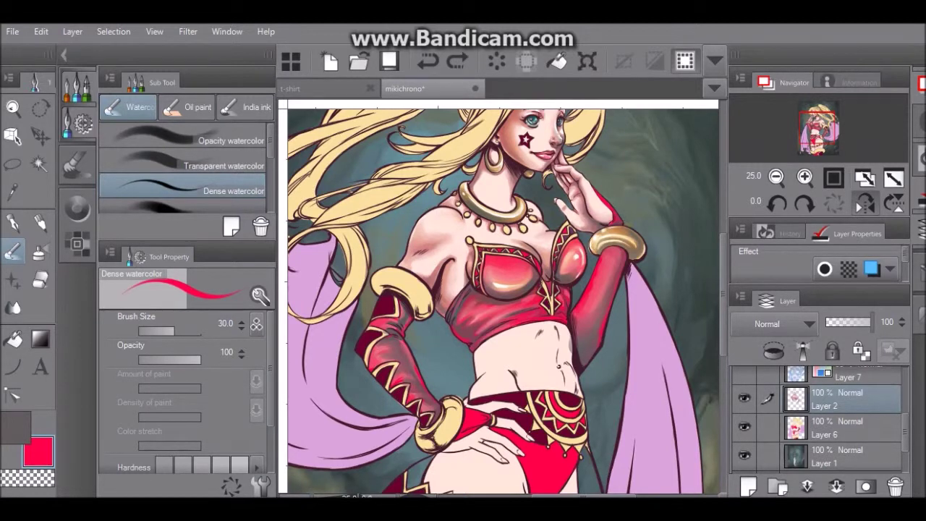
{"action": "key", "text": "ctrl+plus"}
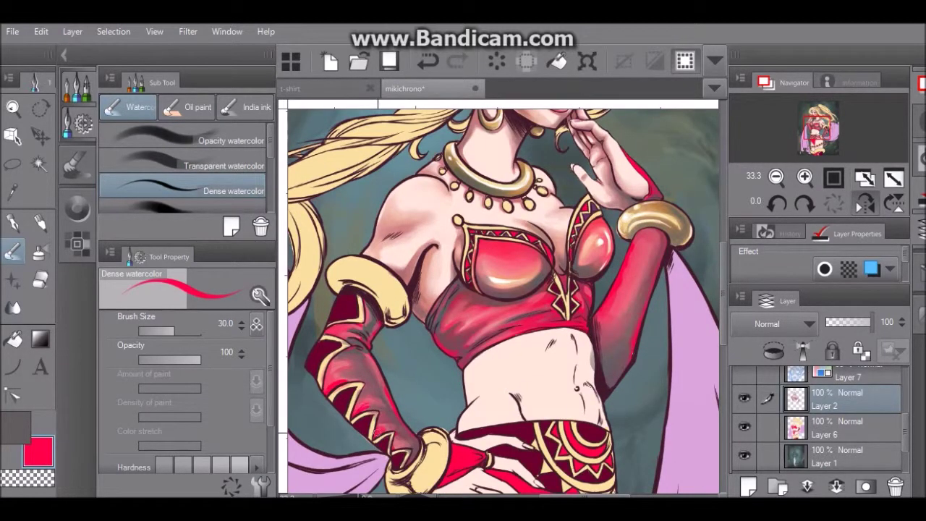
{"action": "key", "text": "comma"}
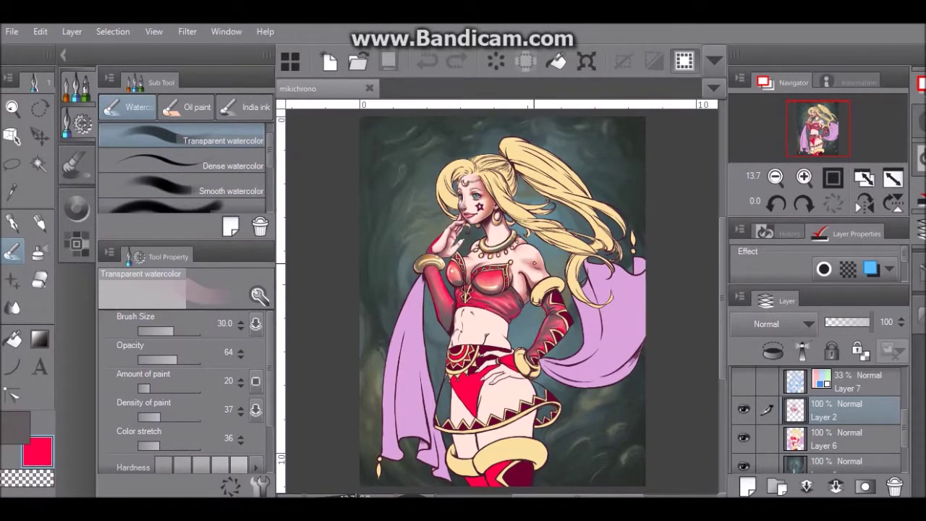
Step: Block in salmon skin shadows on the thighs with Dense watercolor at brush size 60
{"action": "key", "text": "period"}
{"action": "scroll", "coordinate": [502, 297], "scroll_direction": "down", "scroll_amount": 3}
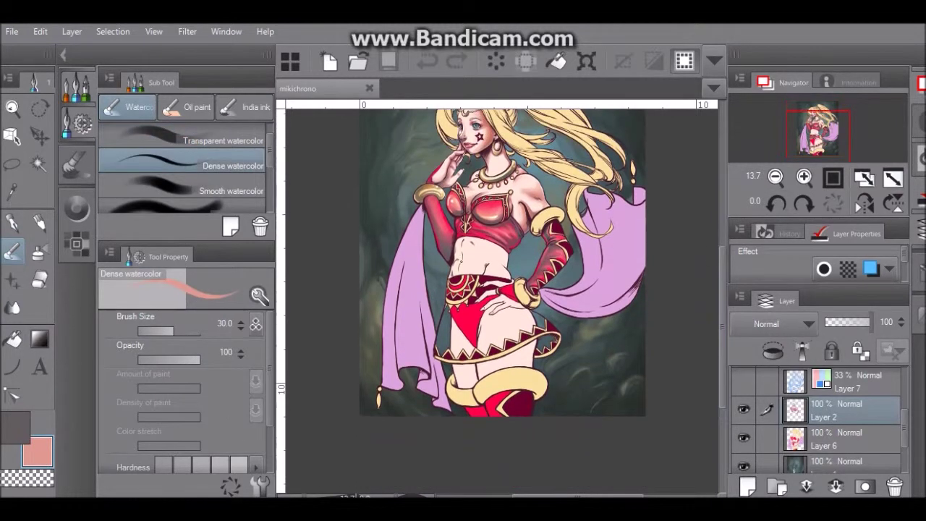
{"action": "key", "text": "bracketright"}
{"action": "key", "text": "bracketright"}
{"action": "key", "text": "bracketright"}
{"action": "mouse_move", "coordinate": [471, 348]}
{"action": "left_mouse_down"}
{"action": "mouse_move", "coordinate": [474, 387]}
{"action": "mouse_move", "coordinate": [466, 388]}
{"action": "mouse_move", "coordinate": [463, 333]}
{"action": "mouse_move", "coordinate": [484, 335]}
{"action": "left_mouse_up"}
{"action": "mouse_move", "coordinate": [526, 364]}
{"action": "left_mouse_down"}
{"action": "mouse_move", "coordinate": [489, 372]}
{"action": "mouse_move", "coordinate": [522, 361]}
{"action": "mouse_move", "coordinate": [497, 360]}
{"action": "mouse_move", "coordinate": [526, 345]}
{"action": "left_mouse_up"}
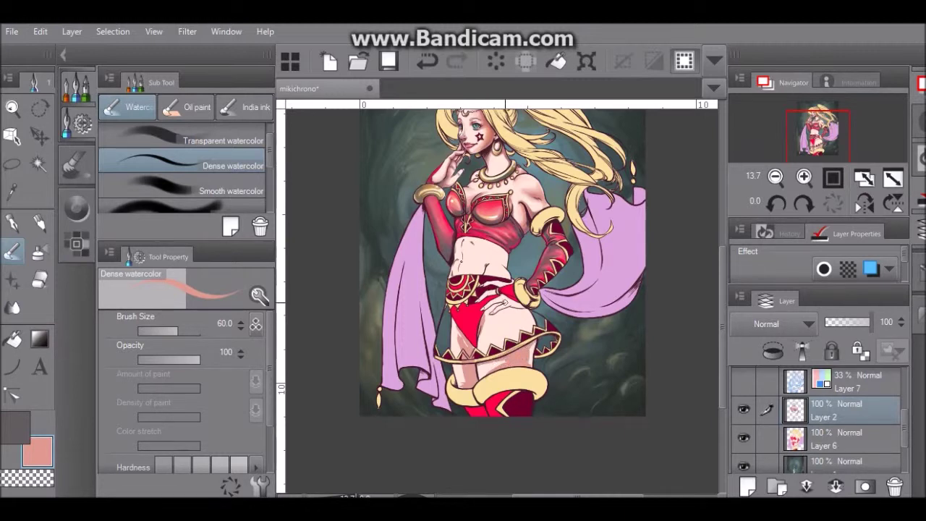
Step: Blend the salmon shadows on both thighs into the skin with Smooth watercolor at brush size 40
{"action": "left_click", "coordinate": [804, 178]}
{"action": "left_click", "coordinate": [223, 190]}
{"action": "mouse_move", "coordinate": [421, 369]}
{"action": "left_mouse_down"}
{"action": "mouse_move", "coordinate": [431, 378]}
{"action": "mouse_move", "coordinate": [428, 439]}
{"action": "mouse_move", "coordinate": [471, 329]}
{"action": "mouse_move", "coordinate": [465, 358]}
{"action": "mouse_move", "coordinate": [485, 409]}
{"action": "mouse_move", "coordinate": [499, 416]}
{"action": "mouse_move", "coordinate": [474, 431]}
{"action": "left_mouse_up"}
{"action": "left_click_drag", "start_coordinate": [548, 377], "coordinate": [550, 418]}
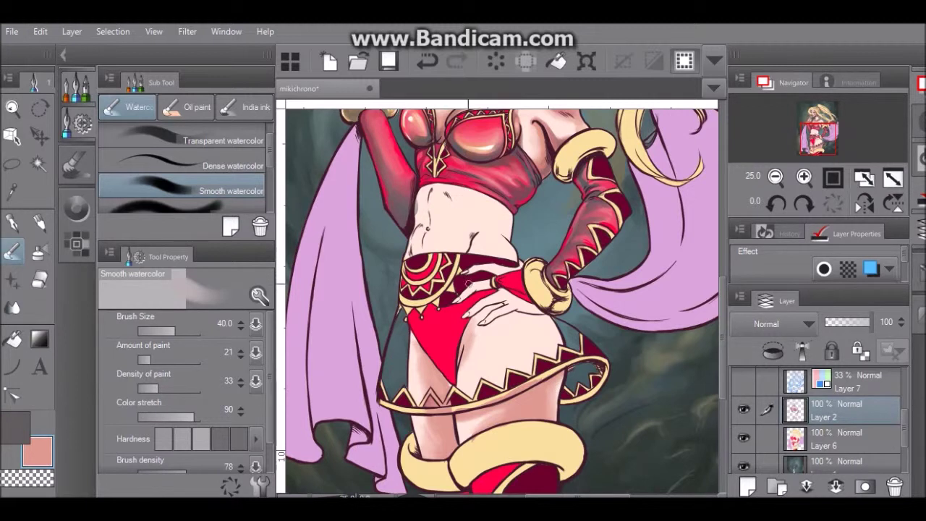
Step: Shade the large thigh below the resting hand with Dense watercolor and soften it with Smooth watercolor
{"action": "left_click", "coordinate": [217, 165]}
{"action": "mouse_move", "coordinate": [532, 322]}
{"action": "left_mouse_down"}
{"action": "mouse_move", "coordinate": [552, 336]}
{"action": "mouse_move", "coordinate": [549, 352]}
{"action": "mouse_move", "coordinate": [525, 318]}
{"action": "mouse_move", "coordinate": [487, 328]}
{"action": "mouse_move", "coordinate": [485, 305]}
{"action": "mouse_move", "coordinate": [475, 316]}
{"action": "mouse_move", "coordinate": [545, 298]}
{"action": "mouse_move", "coordinate": [527, 365]}
{"action": "mouse_move", "coordinate": [533, 330]}
{"action": "mouse_move", "coordinate": [495, 344]}
{"action": "mouse_move", "coordinate": [475, 383]}
{"action": "left_mouse_up"}
{"action": "left_click", "coordinate": [217, 190]}
{"action": "mouse_move", "coordinate": [505, 330]}
{"action": "left_mouse_down"}
{"action": "mouse_move", "coordinate": [541, 317]}
{"action": "mouse_move", "coordinate": [551, 339]}
{"action": "mouse_move", "coordinate": [507, 333]}
{"action": "mouse_move", "coordinate": [490, 343]}
{"action": "mouse_move", "coordinate": [470, 385]}
{"action": "mouse_move", "coordinate": [496, 334]}
{"action": "mouse_move", "coordinate": [491, 376]}
{"action": "left_mouse_up"}
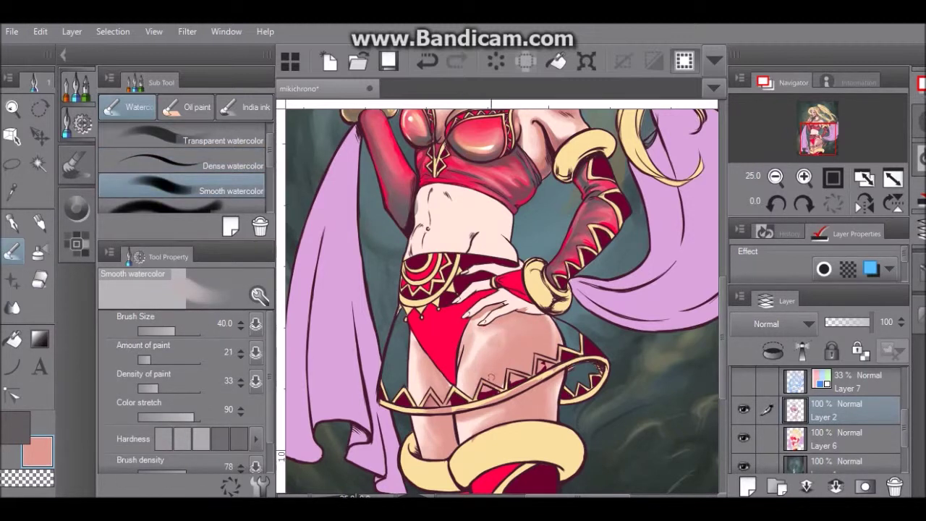
Step: Erase the skin shading spilled over the skirt's zigzag hem with transparent colour in Dense watercolor at brush size 30
{"action": "left_click", "coordinate": [217, 165]}
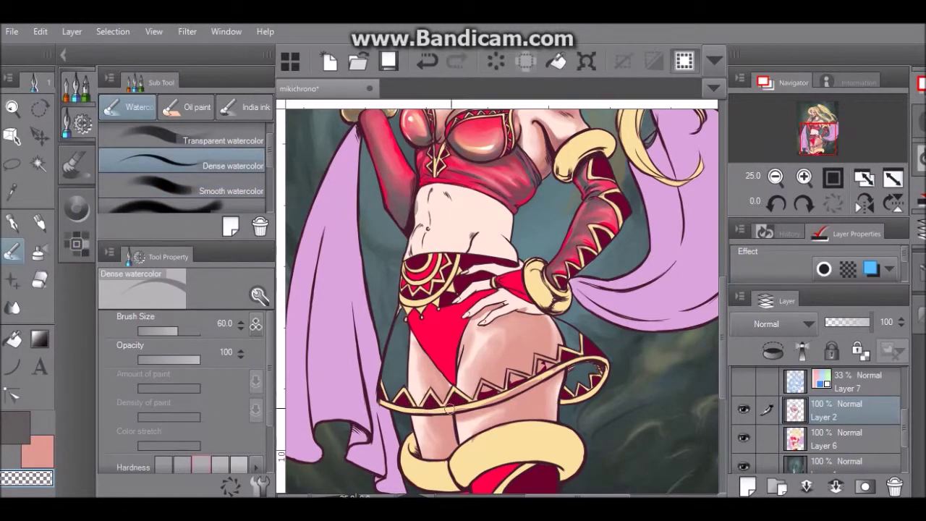
{"action": "key", "text": "ctrl+z"}
{"action": "scroll", "coordinate": [511, 334], "scroll_direction": "up", "scroll_amount": 2}
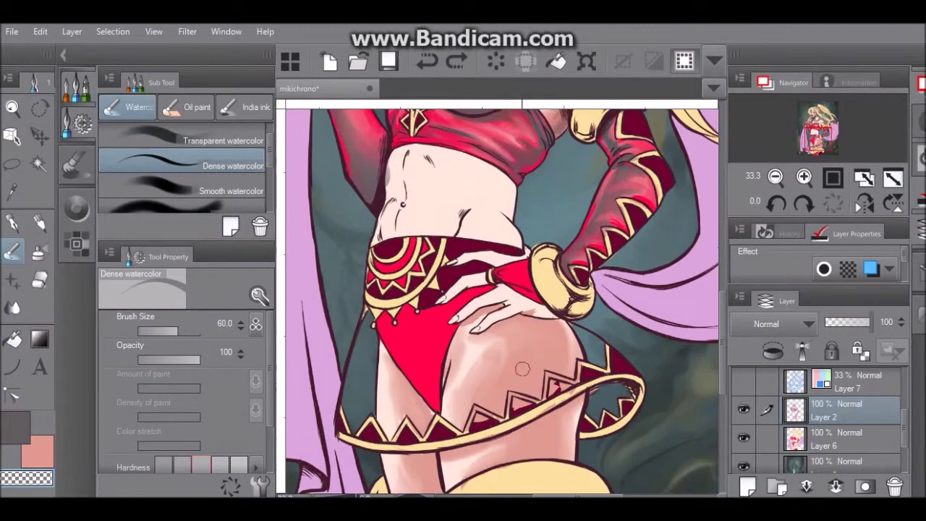
{"action": "key", "text": "bracketleft"}
{"action": "key", "text": "bracketleft"}
{"action": "key", "text": "bracketleft"}
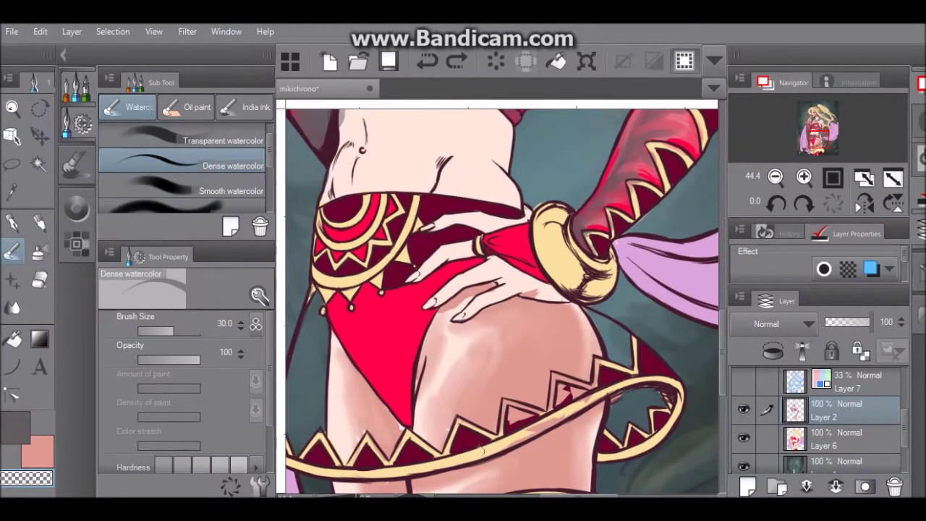
{"action": "mouse_move", "coordinate": [482, 451]}
{"action": "left_mouse_down"}
{"action": "mouse_move", "coordinate": [590, 394]}
{"action": "mouse_move", "coordinate": [562, 385]}
{"action": "mouse_move", "coordinate": [542, 416]}
{"action": "mouse_move", "coordinate": [505, 422]}
{"action": "mouse_move", "coordinate": [595, 389]}
{"action": "left_mouse_up"}
{"action": "left_click_drag", "start_coordinate": [407, 441], "coordinate": [362, 443]}
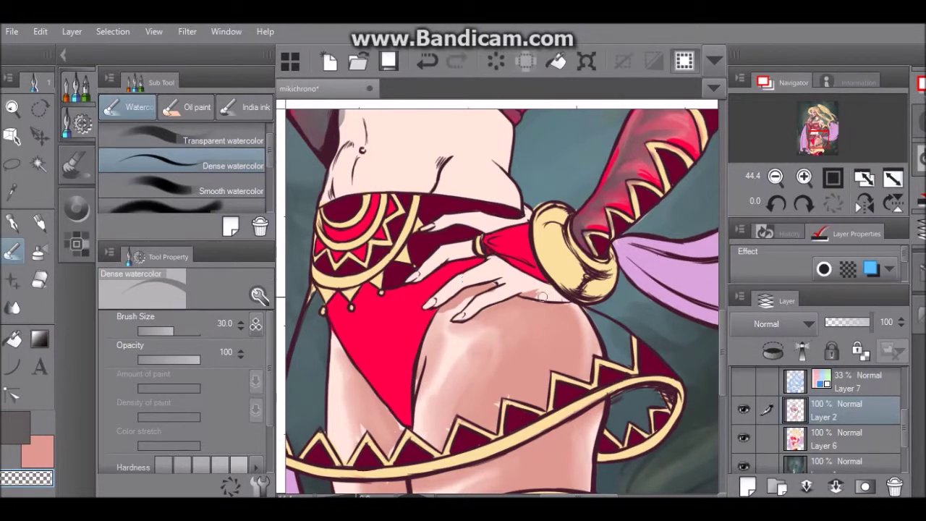
Step: Sample a pale skin tone and blend soft highlights onto both thighs with Smooth watercolor
{"action": "left_click", "coordinate": [210, 186]}
{"action": "left_click", "coordinate": [445, 368], "text": "alt"}
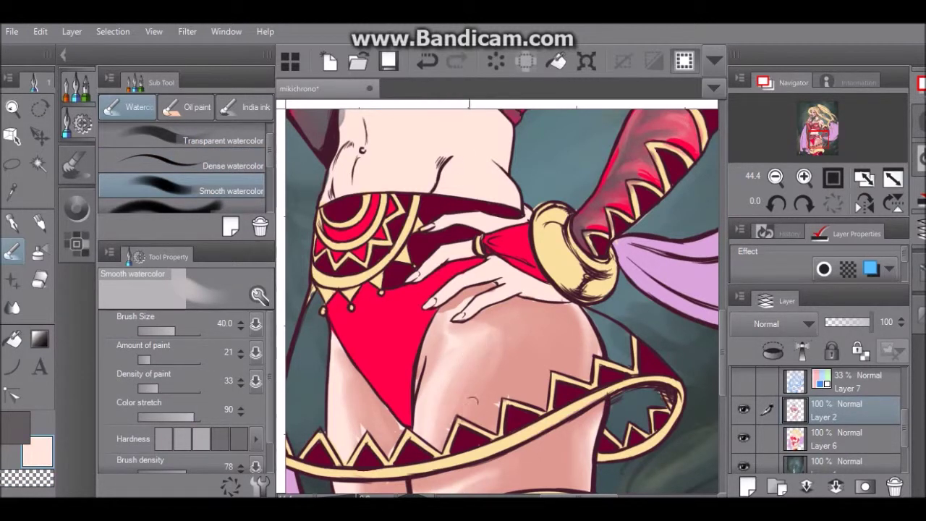
{"action": "left_click_drag", "start_coordinate": [489, 419], "coordinate": [493, 355]}
{"action": "left_click_drag", "start_coordinate": [393, 376], "coordinate": [361, 438]}
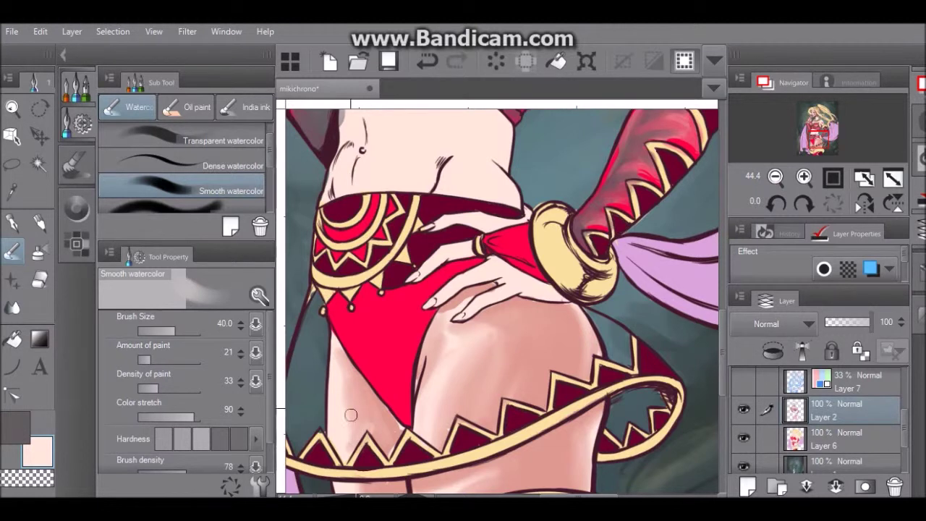
{"action": "left_click_drag", "start_coordinate": [396, 407], "coordinate": [391, 458]}
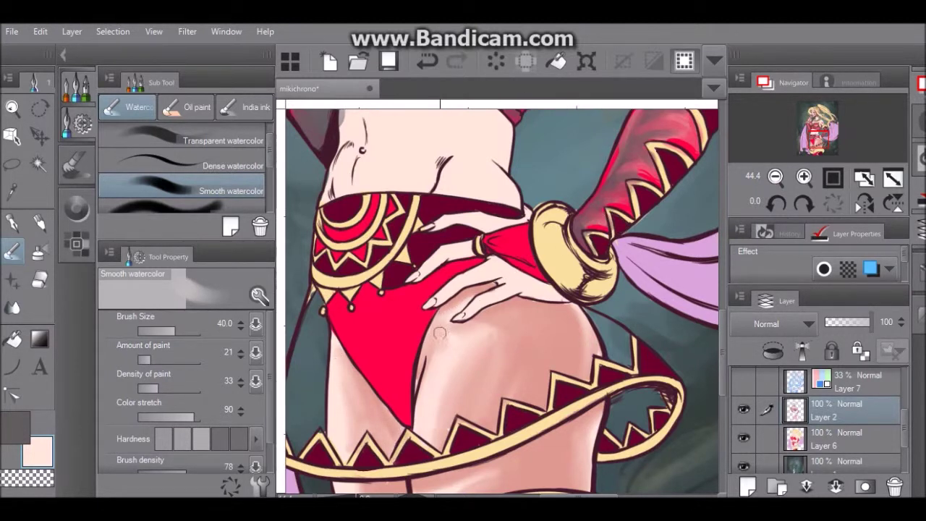
Step: Deepen the shadows on the inner thigh and below the skirt hem with a brownish red in Transparent watercolor
{"action": "scroll", "coordinate": [504, 301], "scroll_direction": "up", "scroll_amount": 10}
{"action": "scroll", "coordinate": [504, 301], "scroll_direction": "down", "scroll_amount": 1}
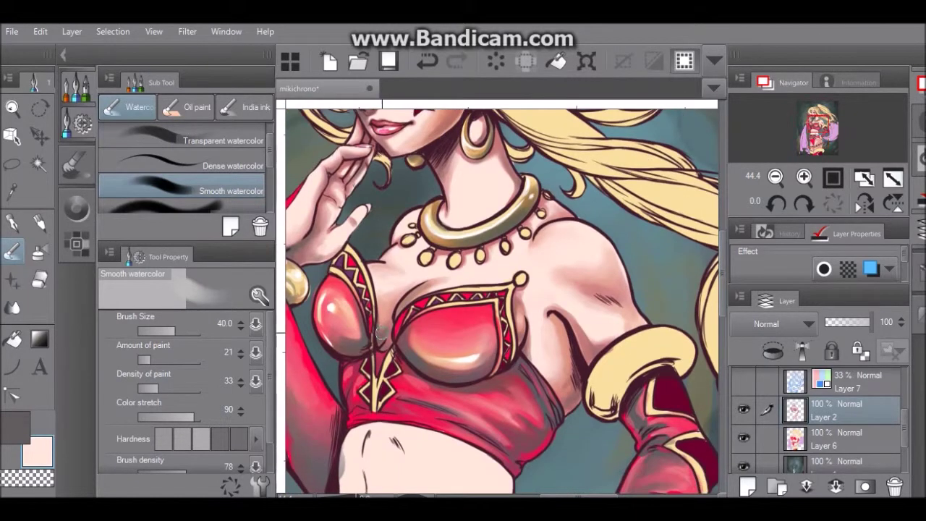
{"action": "scroll", "coordinate": [504, 301], "scroll_direction": "down", "scroll_amount": 10}
{"action": "left_click", "coordinate": [181, 137]}
{"action": "mouse_move", "coordinate": [360, 304]}
{"action": "left_mouse_down"}
{"action": "mouse_move", "coordinate": [384, 341]}
{"action": "mouse_move", "coordinate": [376, 326]}
{"action": "mouse_move", "coordinate": [373, 362]}
{"action": "mouse_move", "coordinate": [386, 348]}
{"action": "mouse_move", "coordinate": [366, 310]}
{"action": "left_mouse_up"}
{"action": "left_click_drag", "start_coordinate": [422, 289], "coordinate": [416, 309]}
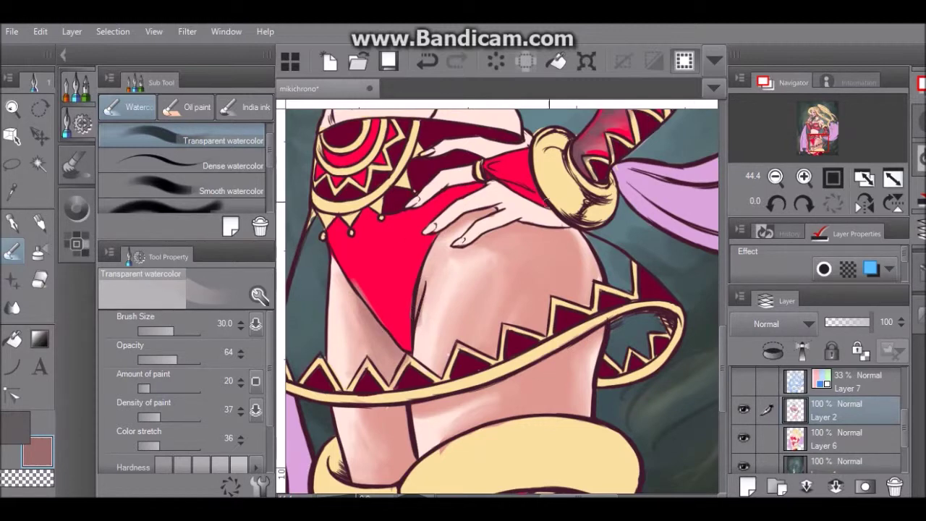
{"action": "scroll", "coordinate": [499, 301], "scroll_direction": "down", "scroll_amount": 2}
{"action": "mouse_move", "coordinate": [344, 344]}
{"action": "left_mouse_down"}
{"action": "mouse_move", "coordinate": [398, 352]}
{"action": "mouse_move", "coordinate": [395, 404]}
{"action": "mouse_move", "coordinate": [382, 418]}
{"action": "mouse_move", "coordinate": [410, 372]}
{"action": "left_mouse_up"}
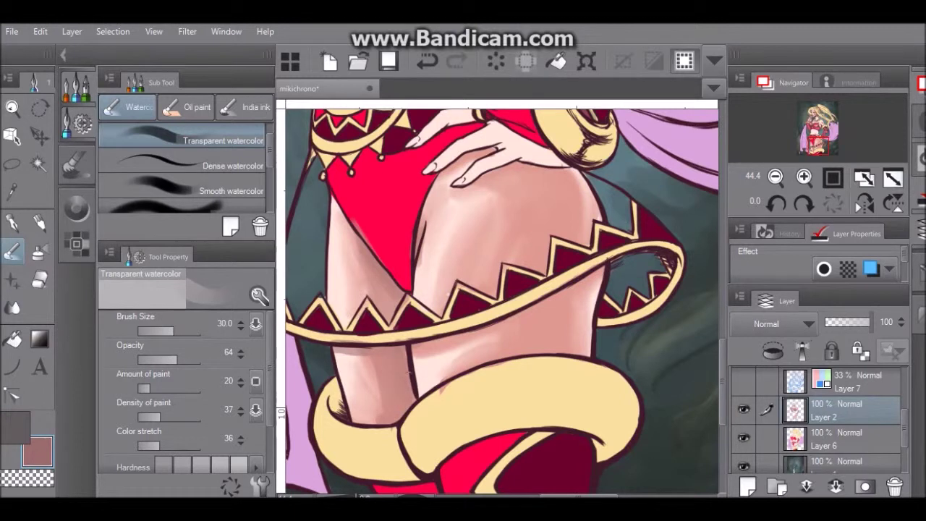
Step: Smooth the leg shadows between the skirt hem and the gold thigh bands with Smooth watercolor
{"action": "left_click", "coordinate": [217, 191]}
{"action": "mouse_move", "coordinate": [361, 354]}
{"action": "left_mouse_down"}
{"action": "mouse_move", "coordinate": [379, 394]}
{"action": "mouse_move", "coordinate": [358, 411]}
{"action": "mouse_move", "coordinate": [397, 405]}
{"action": "mouse_move", "coordinate": [402, 377]}
{"action": "mouse_move", "coordinate": [402, 389]}
{"action": "mouse_move", "coordinate": [382, 345]}
{"action": "mouse_move", "coordinate": [378, 400]}
{"action": "mouse_move", "coordinate": [401, 400]}
{"action": "mouse_move", "coordinate": [366, 420]}
{"action": "left_mouse_up"}
{"action": "mouse_move", "coordinate": [561, 288]}
{"action": "left_mouse_down"}
{"action": "mouse_move", "coordinate": [504, 351]}
{"action": "mouse_move", "coordinate": [476, 365]}
{"action": "mouse_move", "coordinate": [552, 314]}
{"action": "mouse_move", "coordinate": [550, 336]}
{"action": "mouse_move", "coordinate": [580, 275]}
{"action": "mouse_move", "coordinate": [497, 334]}
{"action": "mouse_move", "coordinate": [412, 350]}
{"action": "mouse_move", "coordinate": [500, 297]}
{"action": "mouse_move", "coordinate": [556, 246]}
{"action": "left_mouse_up"}
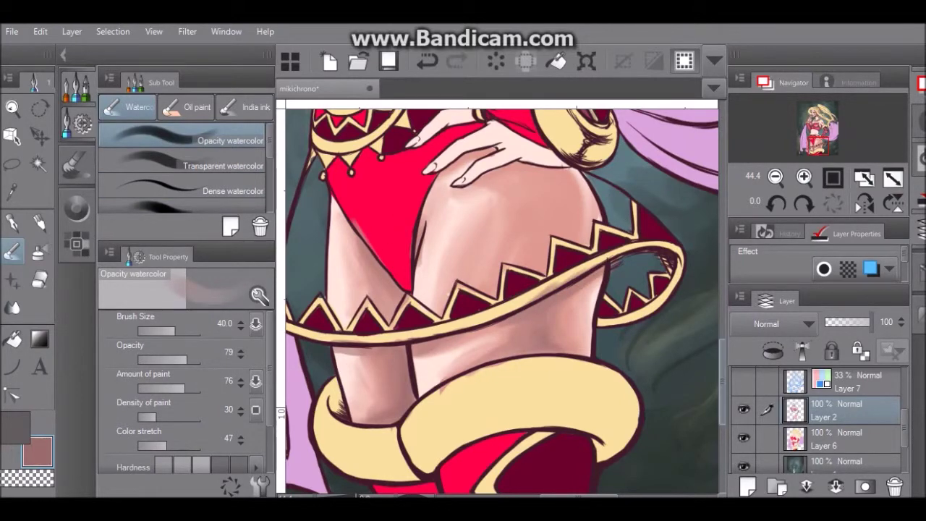
Step: Refine the inner thigh and lower leg shading with sampled salmon and muted pink tones in Opacity watercolor
{"action": "left_click_drag", "start_coordinate": [722, 380], "coordinate": [723, 297]}
{"action": "left_click", "coordinate": [557, 240], "text": "alt"}
{"action": "scroll", "coordinate": [362, 419], "scroll_direction": "down", "scroll_amount": 5}
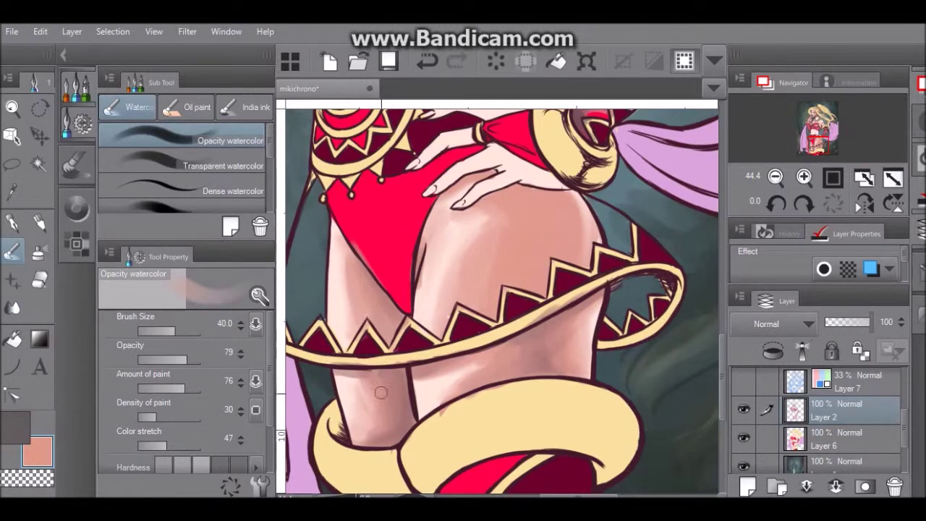
{"action": "left_click", "coordinate": [377, 373], "text": "alt"}
{"action": "left_click_drag", "start_coordinate": [377, 376], "coordinate": [385, 405]}
{"action": "mouse_move", "coordinate": [356, 268]}
{"action": "left_mouse_down"}
{"action": "mouse_move", "coordinate": [384, 301]}
{"action": "mouse_move", "coordinate": [387, 327]}
{"action": "left_mouse_up"}
{"action": "key", "text": "c"}
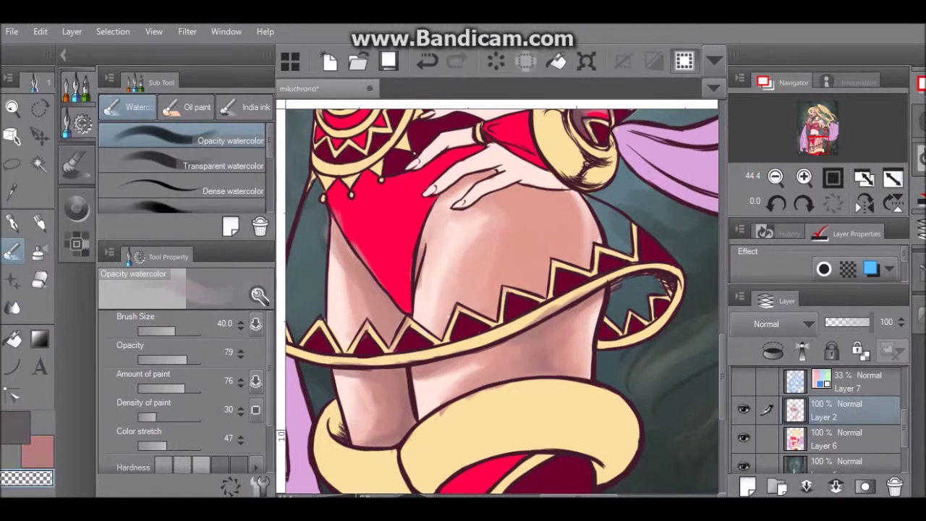
{"action": "key", "text": "c"}
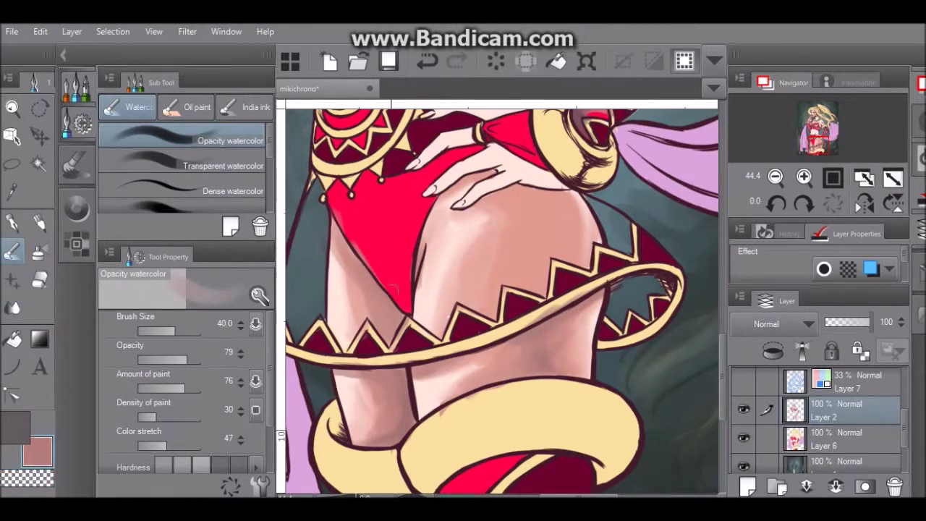
Step: Paint pale skin highlights on the thighs and below the hem, alternating Dense and Opacity watercolor
{"action": "left_click", "coordinate": [394, 288], "text": "alt"}
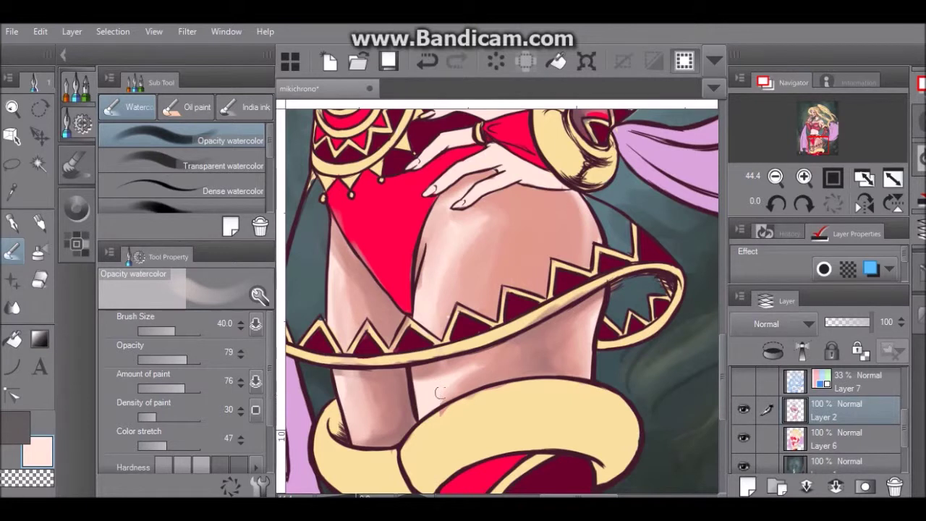
{"action": "key", "text": "period"}
{"action": "key", "text": "period"}
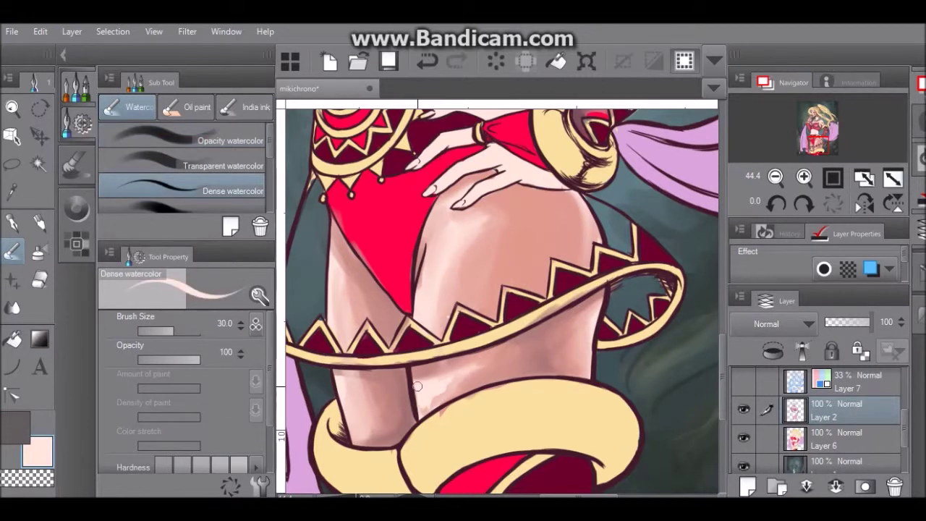
{"action": "key", "text": "comma"}
{"action": "key", "text": "comma"}
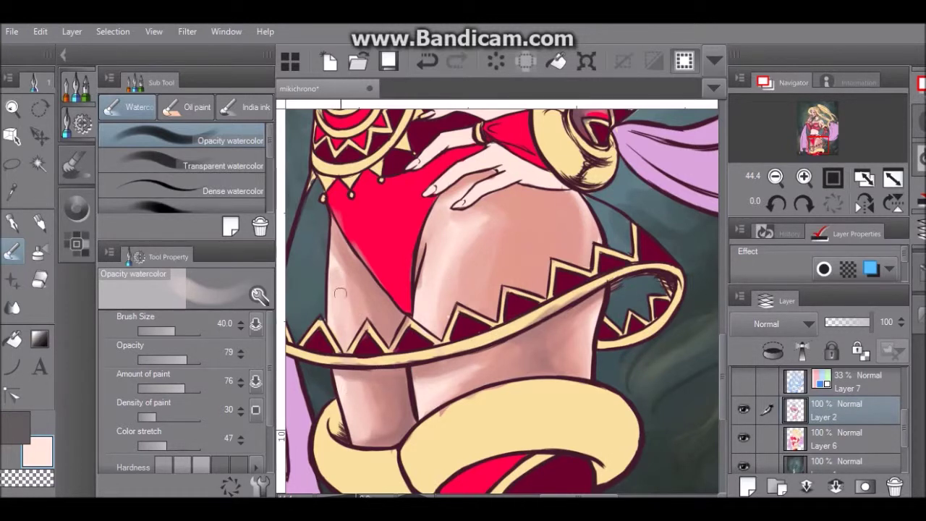
{"action": "key", "text": "period"}
{"action": "key", "text": "period"}
{"action": "mouse_move", "coordinate": [333, 278]}
{"action": "left_mouse_down"}
{"action": "mouse_move", "coordinate": [339, 305]}
{"action": "mouse_move", "coordinate": [340, 276]}
{"action": "left_mouse_up"}
{"action": "left_click_drag", "start_coordinate": [461, 223], "coordinate": [445, 268]}
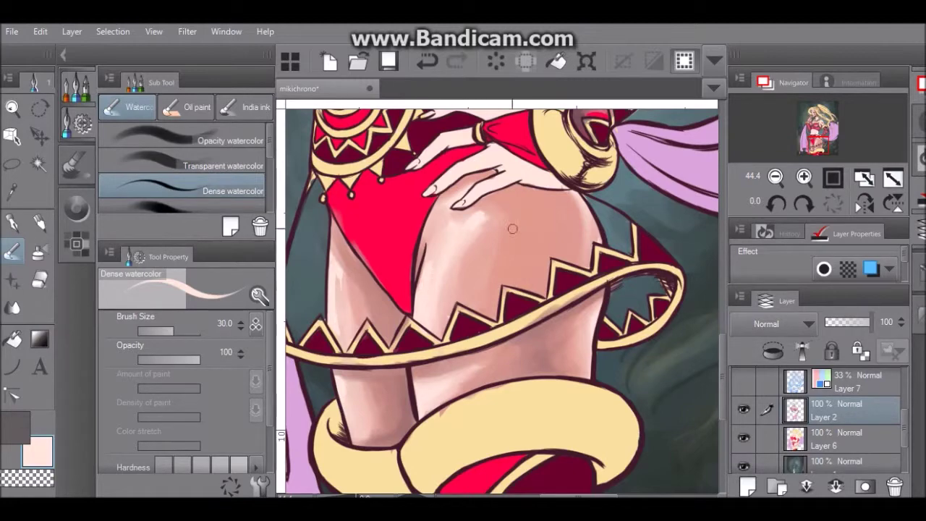
Step: Block in salmon shadows under the top, around the navel and along the waist with Dense watercolor at brush size 30
{"action": "left_click_drag", "start_coordinate": [722, 376], "coordinate": [722, 312]}
{"action": "left_click", "coordinate": [346, 340], "text": "alt"}
{"action": "mouse_move", "coordinate": [342, 346]}
{"action": "left_mouse_down"}
{"action": "mouse_move", "coordinate": [362, 333]}
{"action": "mouse_move", "coordinate": [365, 346]}
{"action": "left_mouse_up"}
{"action": "mouse_move", "coordinate": [347, 312]}
{"action": "left_mouse_down"}
{"action": "mouse_move", "coordinate": [398, 299]}
{"action": "mouse_move", "coordinate": [468, 326]}
{"action": "left_mouse_up"}
{"action": "mouse_move", "coordinate": [362, 329]}
{"action": "left_mouse_down"}
{"action": "mouse_move", "coordinate": [396, 340]}
{"action": "mouse_move", "coordinate": [346, 359]}
{"action": "mouse_move", "coordinate": [364, 373]}
{"action": "mouse_move", "coordinate": [341, 391]}
{"action": "mouse_move", "coordinate": [331, 430]}
{"action": "mouse_move", "coordinate": [362, 376]}
{"action": "left_mouse_up"}
{"action": "mouse_move", "coordinate": [355, 414]}
{"action": "left_mouse_down"}
{"action": "mouse_move", "coordinate": [397, 346]}
{"action": "mouse_move", "coordinate": [420, 419]}
{"action": "mouse_move", "coordinate": [439, 394]}
{"action": "left_mouse_up"}
{"action": "mouse_move", "coordinate": [431, 363]}
{"action": "left_mouse_down"}
{"action": "mouse_move", "coordinate": [454, 415]}
{"action": "mouse_move", "coordinate": [464, 401]}
{"action": "mouse_move", "coordinate": [499, 422]}
{"action": "left_mouse_up"}
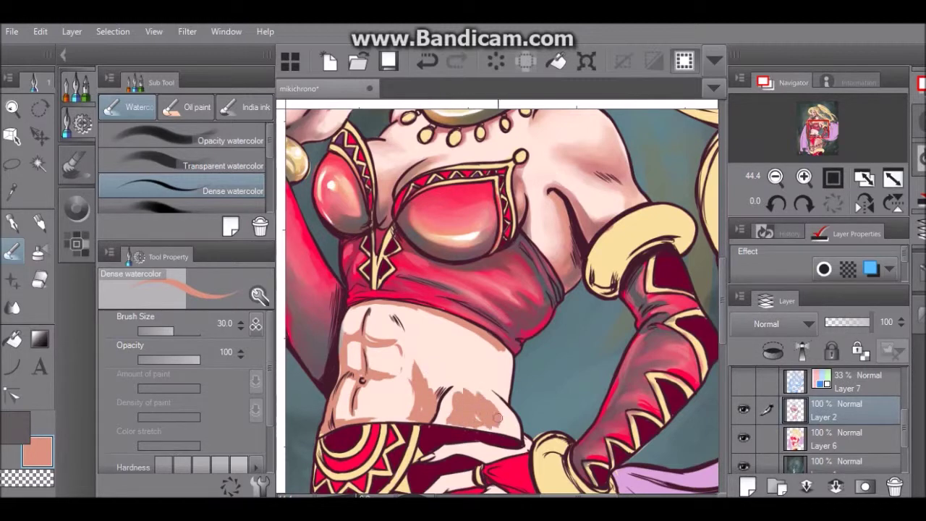
Step: Blend the belly shadows into the skin with Opacity watercolor and a pale skin tone to model the abdominal muscles
{"action": "key", "text": "comma"}
{"action": "key", "text": "comma"}
{"action": "mouse_move", "coordinate": [463, 391]}
{"action": "left_mouse_down"}
{"action": "mouse_move", "coordinate": [495, 411]}
{"action": "mouse_move", "coordinate": [456, 416]}
{"action": "mouse_move", "coordinate": [409, 376]}
{"action": "mouse_move", "coordinate": [358, 405]}
{"action": "mouse_move", "coordinate": [339, 395]}
{"action": "mouse_move", "coordinate": [345, 409]}
{"action": "mouse_move", "coordinate": [349, 322]}
{"action": "mouse_move", "coordinate": [371, 322]}
{"action": "mouse_move", "coordinate": [394, 346]}
{"action": "mouse_move", "coordinate": [373, 311]}
{"action": "mouse_move", "coordinate": [471, 322]}
{"action": "mouse_move", "coordinate": [499, 376]}
{"action": "mouse_move", "coordinate": [464, 345]}
{"action": "mouse_move", "coordinate": [416, 361]}
{"action": "mouse_move", "coordinate": [434, 333]}
{"action": "mouse_move", "coordinate": [454, 410]}
{"action": "mouse_move", "coordinate": [495, 410]}
{"action": "mouse_move", "coordinate": [443, 323]}
{"action": "mouse_move", "coordinate": [397, 412]}
{"action": "mouse_move", "coordinate": [372, 378]}
{"action": "left_mouse_up"}
{"action": "left_click", "coordinate": [383, 364], "text": "alt"}
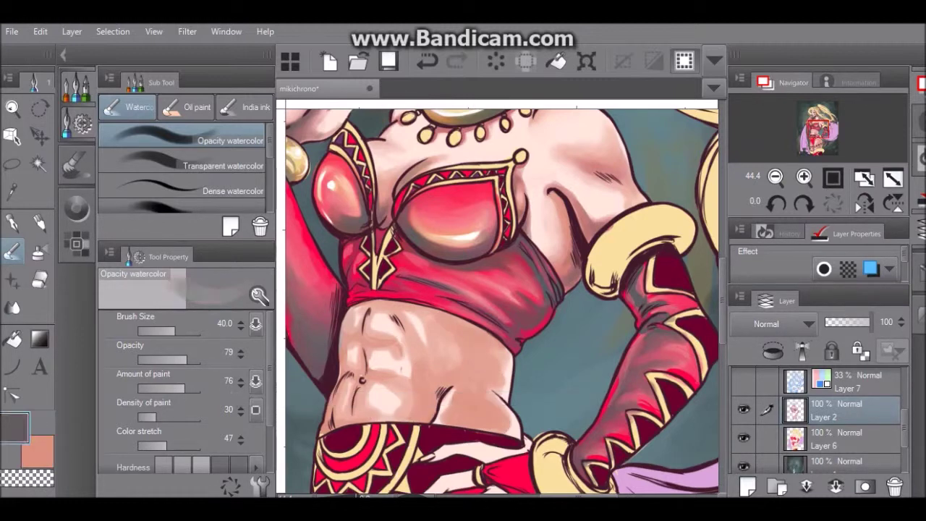
{"action": "mouse_move", "coordinate": [379, 340]}
{"action": "left_mouse_down"}
{"action": "mouse_move", "coordinate": [382, 313]}
{"action": "mouse_move", "coordinate": [400, 352]}
{"action": "mouse_move", "coordinate": [386, 403]}
{"action": "mouse_move", "coordinate": [405, 401]}
{"action": "mouse_move", "coordinate": [420, 328]}
{"action": "mouse_move", "coordinate": [445, 350]}
{"action": "mouse_move", "coordinate": [460, 344]}
{"action": "mouse_move", "coordinate": [472, 395]}
{"action": "mouse_move", "coordinate": [454, 400]}
{"action": "mouse_move", "coordinate": [509, 425]}
{"action": "mouse_move", "coordinate": [497, 352]}
{"action": "left_mouse_up"}
{"action": "mouse_move", "coordinate": [351, 347]}
{"action": "left_mouse_down"}
{"action": "mouse_move", "coordinate": [350, 320]}
{"action": "mouse_move", "coordinate": [341, 411]}
{"action": "mouse_move", "coordinate": [342, 391]}
{"action": "left_mouse_up"}
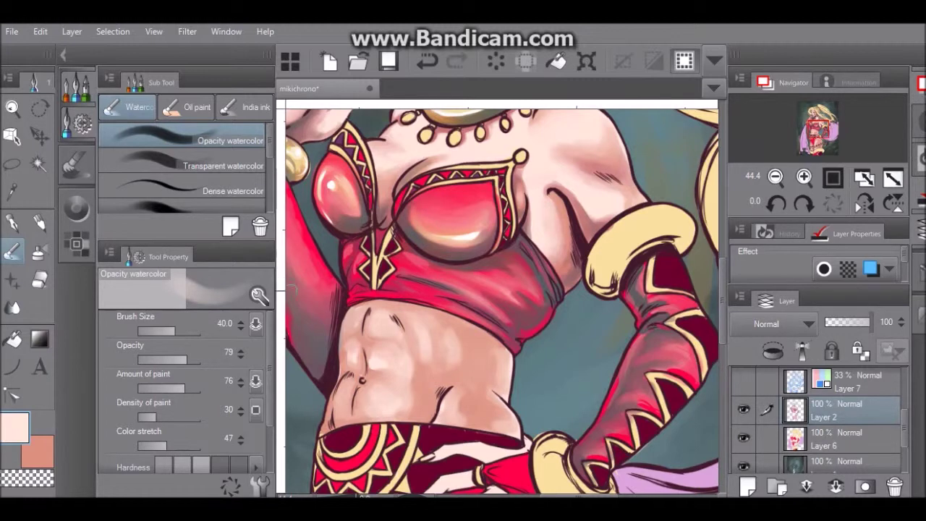
Step: Add bright pale highlights to the abdominal muscles and hip with Dense watercolor
{"action": "key", "text": "period"}
{"action": "key", "text": "period"}
{"action": "mouse_move", "coordinate": [358, 324]}
{"action": "left_mouse_down"}
{"action": "mouse_move", "coordinate": [402, 348]}
{"action": "mouse_move", "coordinate": [381, 393]}
{"action": "mouse_move", "coordinate": [388, 404]}
{"action": "mouse_move", "coordinate": [369, 408]}
{"action": "mouse_move", "coordinate": [415, 330]}
{"action": "mouse_move", "coordinate": [345, 400]}
{"action": "mouse_move", "coordinate": [416, 345]}
{"action": "left_mouse_up"}
{"action": "mouse_move", "coordinate": [447, 403]}
{"action": "left_mouse_down"}
{"action": "mouse_move", "coordinate": [478, 382]}
{"action": "mouse_move", "coordinate": [495, 341]}
{"action": "mouse_move", "coordinate": [437, 417]}
{"action": "mouse_move", "coordinate": [472, 377]}
{"action": "mouse_move", "coordinate": [464, 325]}
{"action": "left_mouse_up"}
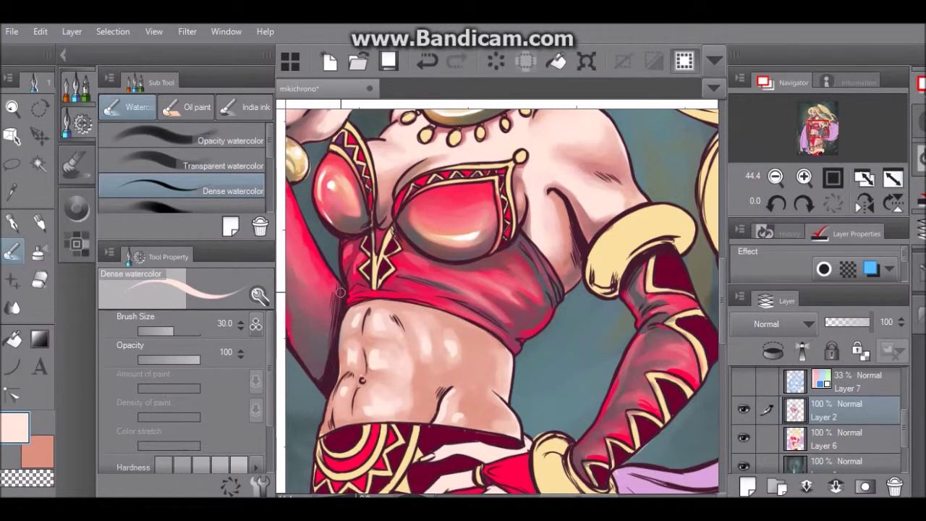
Step: Sample a dark brownish red and draw dark accents along the waist's outer edge with Dense watercolor
{"action": "left_click", "coordinate": [382, 211], "text": "alt"}
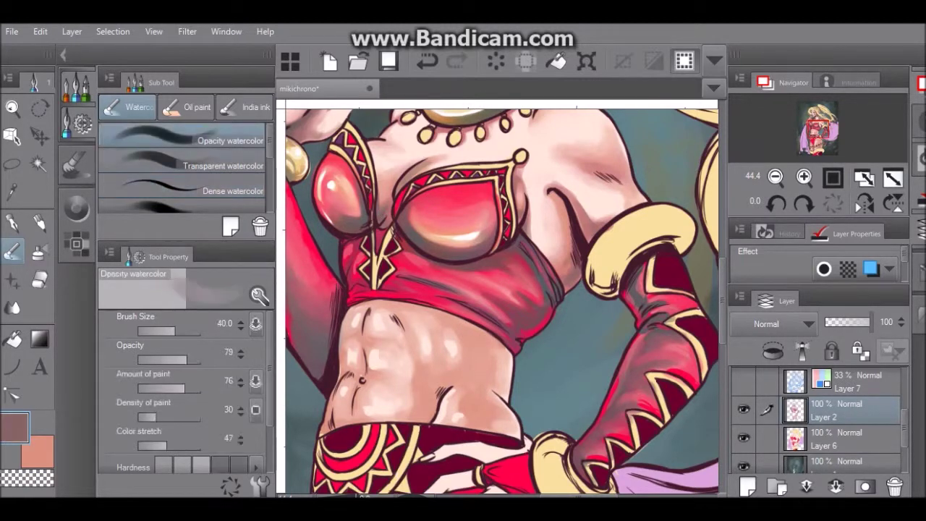
{"action": "left_click_drag", "start_coordinate": [343, 359], "coordinate": [345, 370]}
{"action": "left_click_drag", "start_coordinate": [329, 409], "coordinate": [333, 428]}
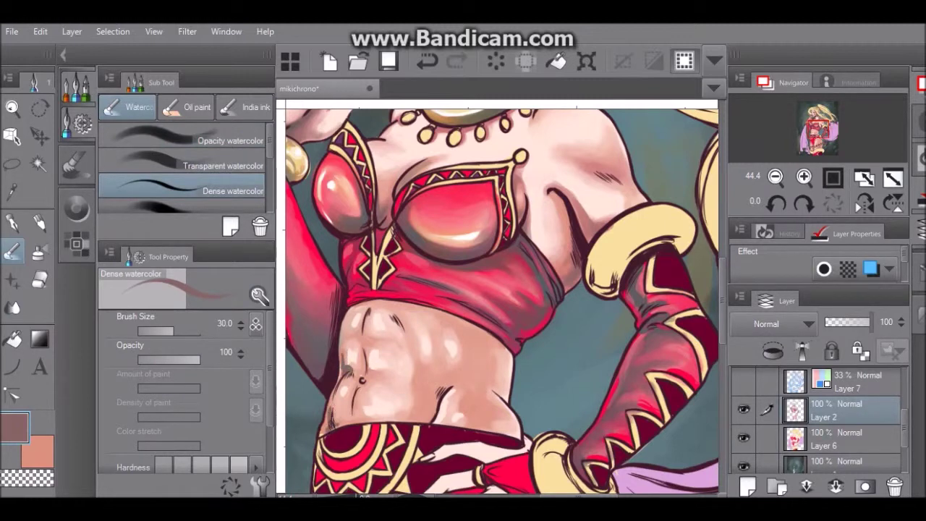
Step: Deepen the shadows around the navel, the hip crease and under the top with brownish red in Opacity watercolor
{"action": "key", "text": "comma"}
{"action": "key", "text": "comma"}
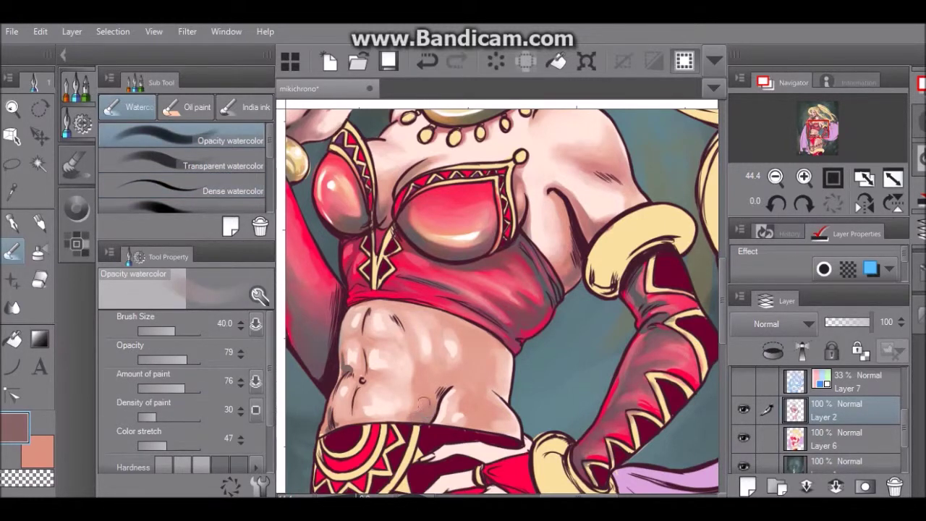
{"action": "mouse_move", "coordinate": [456, 379]}
{"action": "left_mouse_down"}
{"action": "mouse_move", "coordinate": [413, 357]}
{"action": "mouse_move", "coordinate": [436, 365]}
{"action": "left_mouse_up"}
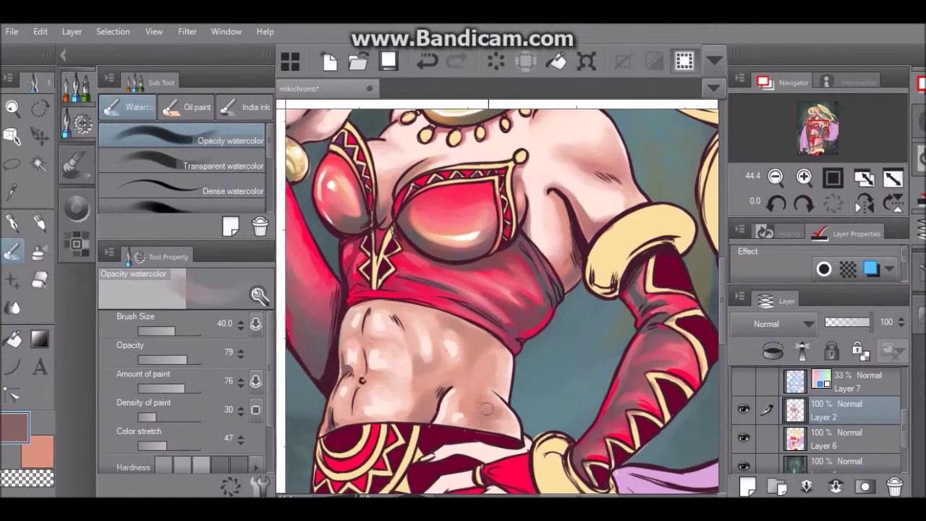
{"action": "left_click_drag", "start_coordinate": [369, 378], "coordinate": [389, 375]}
{"action": "mouse_move", "coordinate": [341, 422]}
{"action": "left_mouse_down"}
{"action": "mouse_move", "coordinate": [354, 365]}
{"action": "mouse_move", "coordinate": [345, 362]}
{"action": "mouse_move", "coordinate": [363, 313]}
{"action": "mouse_move", "coordinate": [353, 314]}
{"action": "mouse_move", "coordinate": [488, 325]}
{"action": "left_mouse_up"}
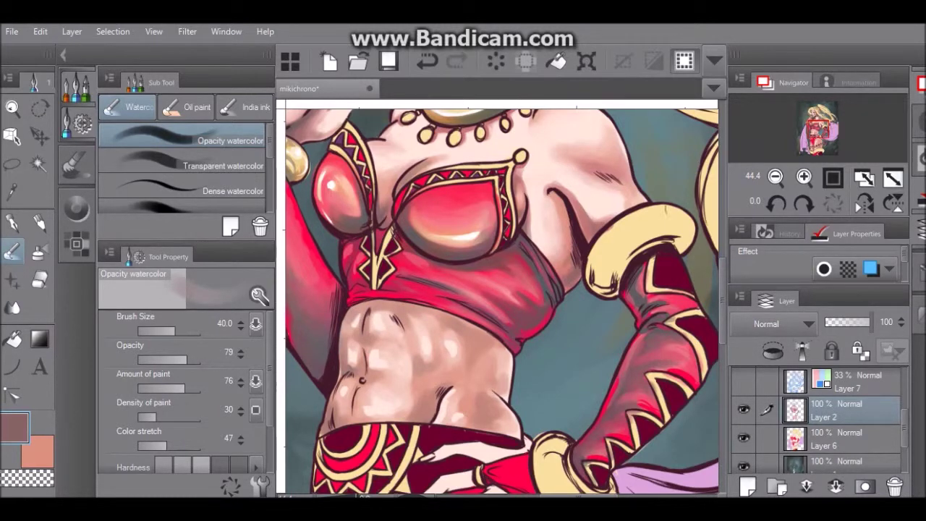
{"action": "key", "text": "ctrl+0"}
{"action": "key", "text": "ctrl+plus"}
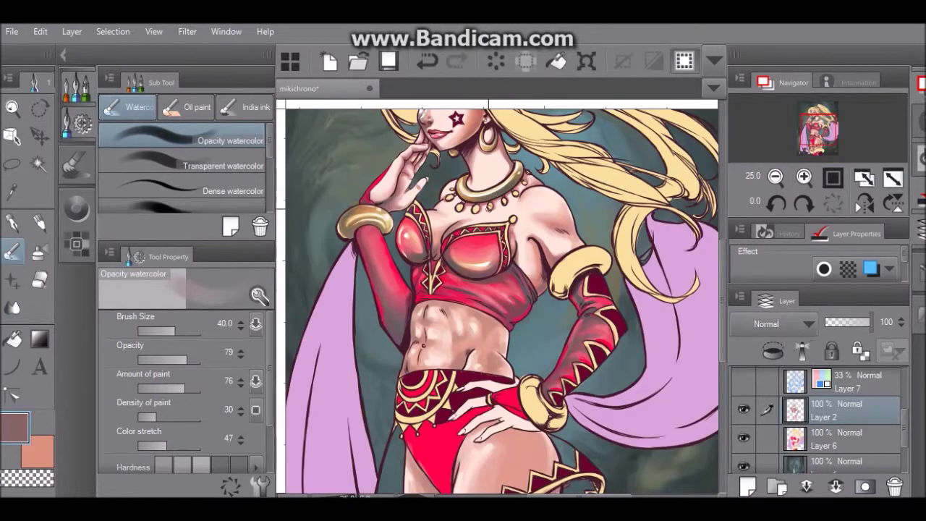
Step: Lighten the upper abdominal muscles with a sampled pale skin tone and tint the belly with warm orange in Opacity watercolor
{"action": "left_click", "coordinate": [432, 317], "text": "alt"}
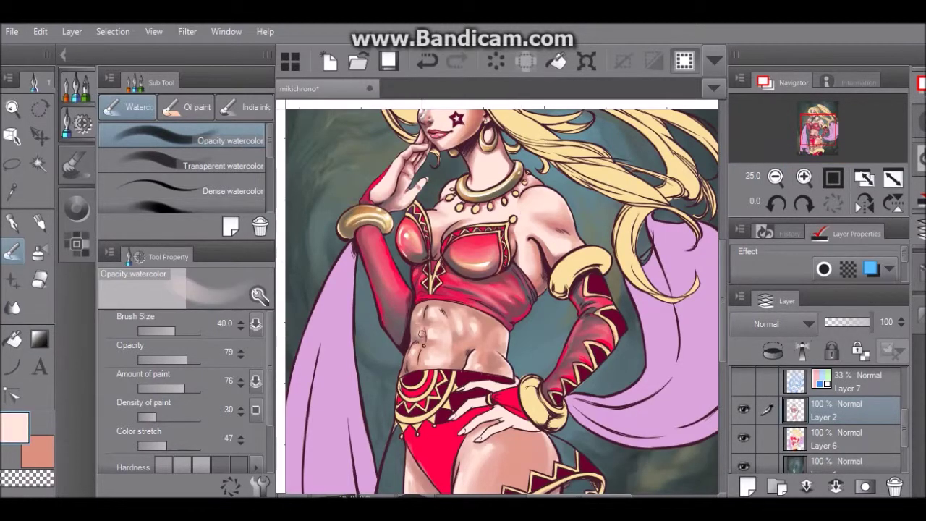
{"action": "left_click_drag", "start_coordinate": [431, 309], "coordinate": [447, 307]}
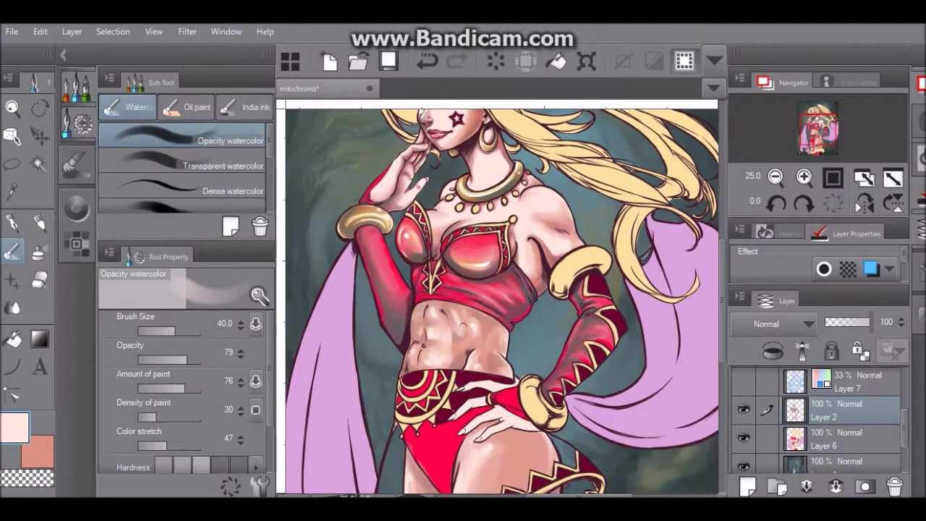
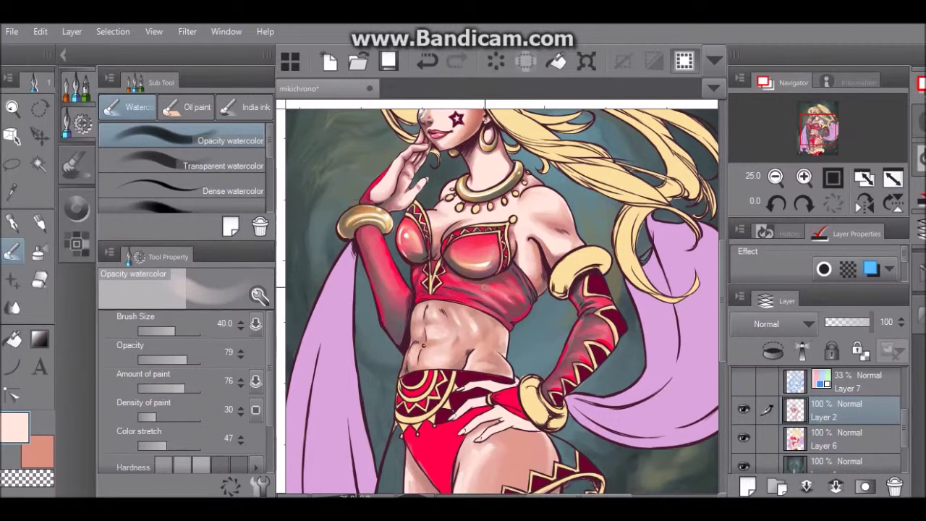
{"action": "key", "text": "x"}
{"action": "left_click", "coordinate": [76, 210]}
{"action": "left_click", "coordinate": [135, 126]}
{"action": "left_click", "coordinate": [76, 209]}
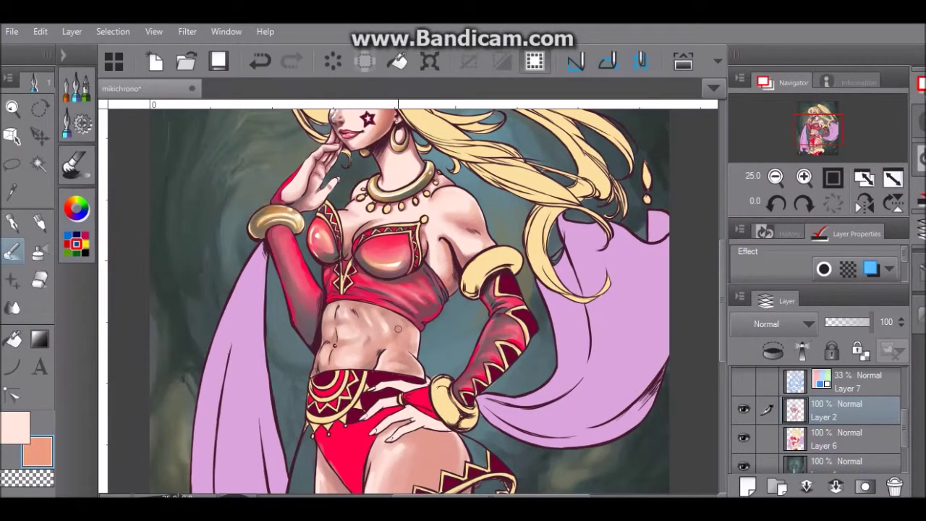
{"action": "left_click_drag", "start_coordinate": [371, 353], "coordinate": [362, 352]}
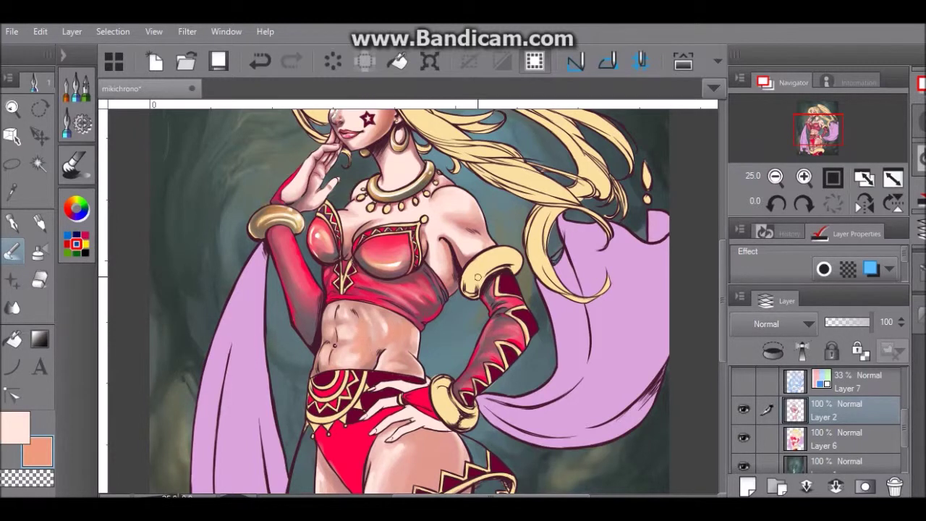
{"action": "left_click_drag", "start_coordinate": [374, 340], "coordinate": [368, 309]}
Step: Blend the pale and orange skin tones around the navel with Transparent watercolor
{"action": "key", "text": "x"}
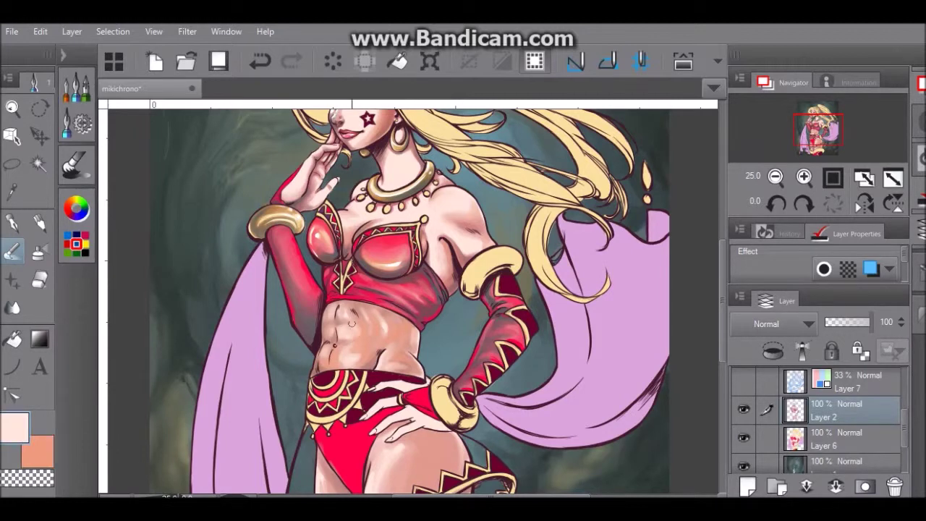
{"action": "left_click", "coordinate": [77, 105]}
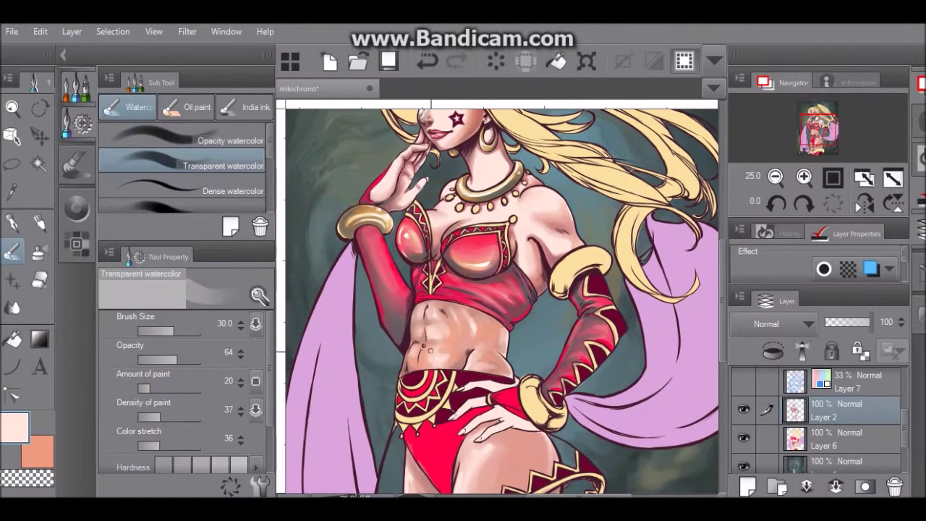
{"action": "key", "text": "x"}
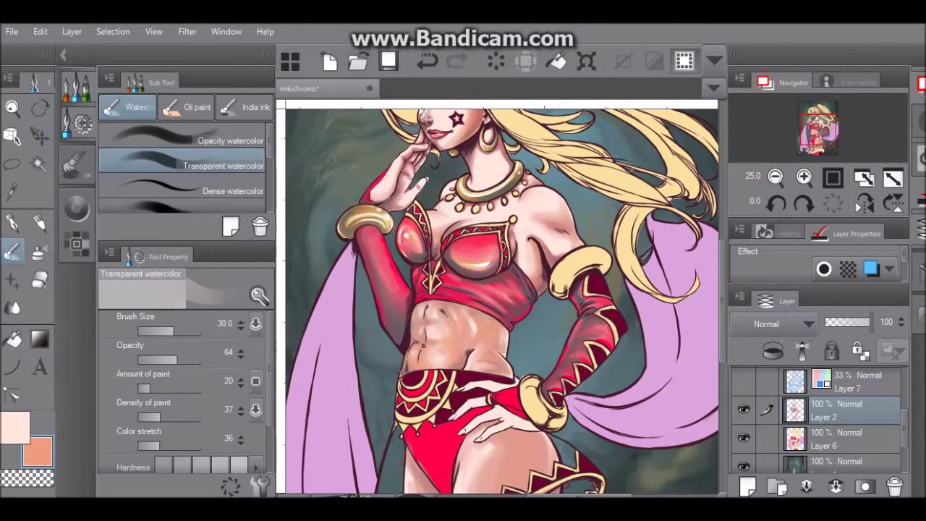
Step: Tint the lower thigh between the skirt hem and the gold leg band with orange and sampled reddish skin tones in Opacity watercolor
{"action": "scroll", "coordinate": [424, 346], "scroll_direction": "down", "scroll_amount": 4}
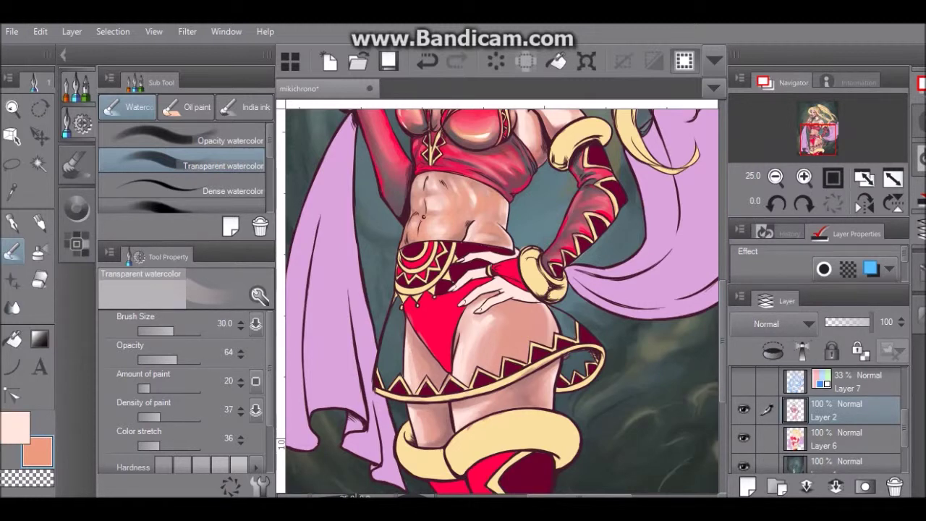
{"action": "left_click", "coordinate": [217, 137]}
{"action": "left_click", "coordinate": [423, 417], "text": "alt"}
{"action": "left_click_drag", "start_coordinate": [432, 421], "coordinate": [432, 433]}
{"action": "left_click", "coordinate": [434, 431], "text": "alt"}
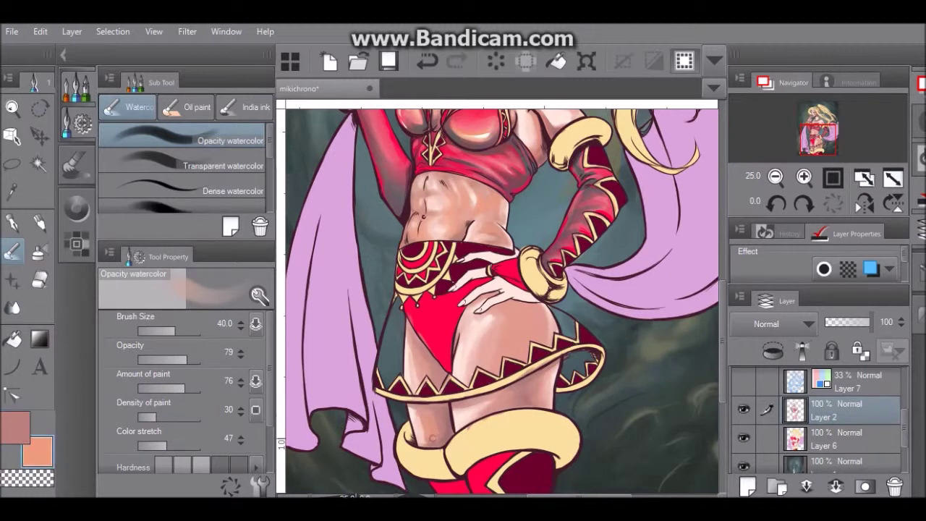
{"action": "key", "text": "x"}
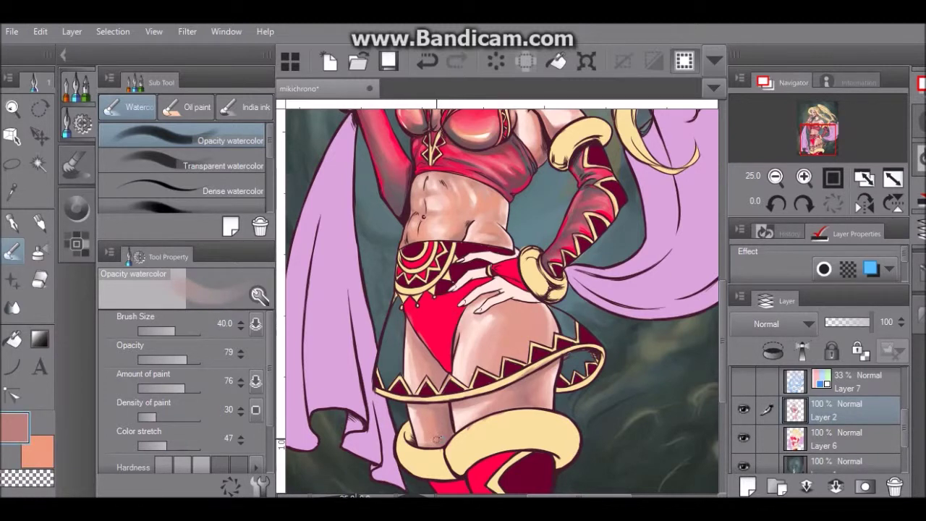
Step: Sample pale skin from the thigh and refine the light areas of the belly, alternating Dense watercolor and Opacity watercolor
{"action": "left_click", "coordinate": [469, 412], "text": "alt"}
{"action": "left_click", "coordinate": [218, 189]}
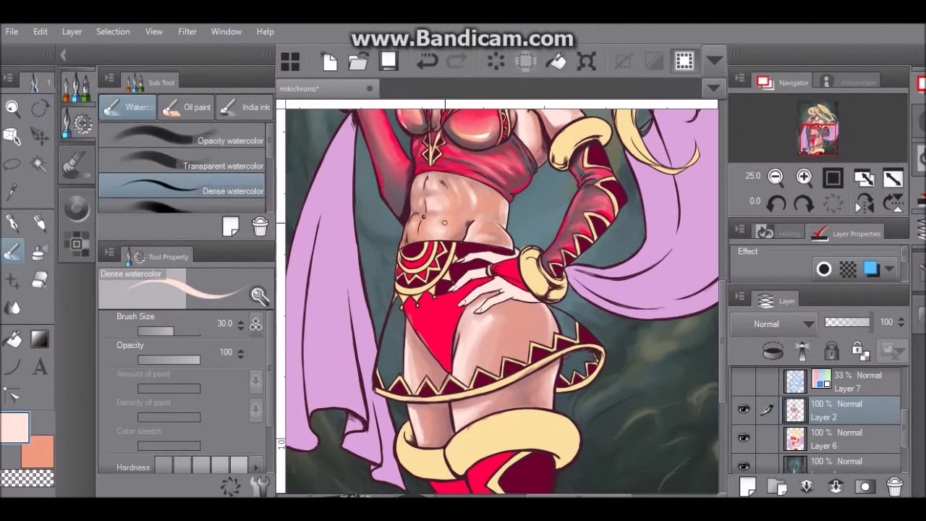
{"action": "left_click", "coordinate": [218, 137]}
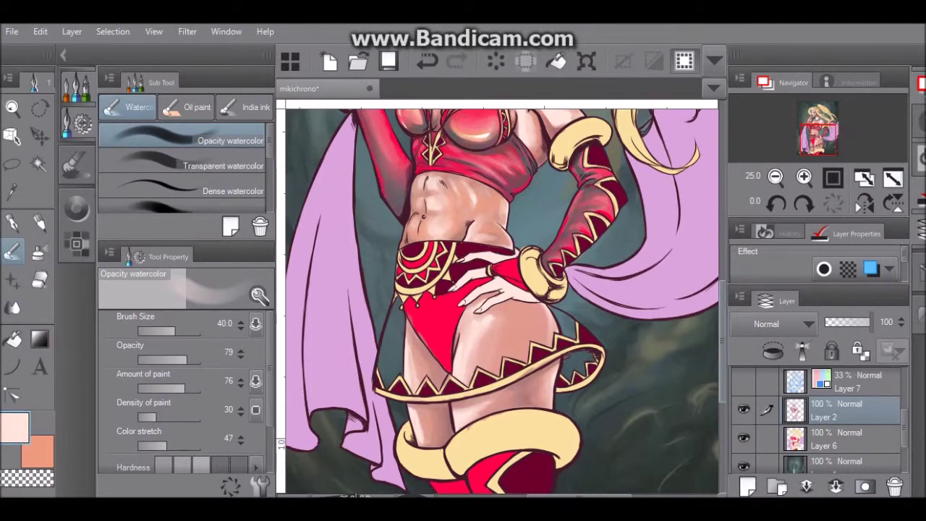
{"action": "scroll", "coordinate": [499, 301], "scroll_direction": "up", "scroll_amount": 5}
{"action": "scroll", "coordinate": [499, 301], "scroll_direction": "down", "scroll_amount": 4}
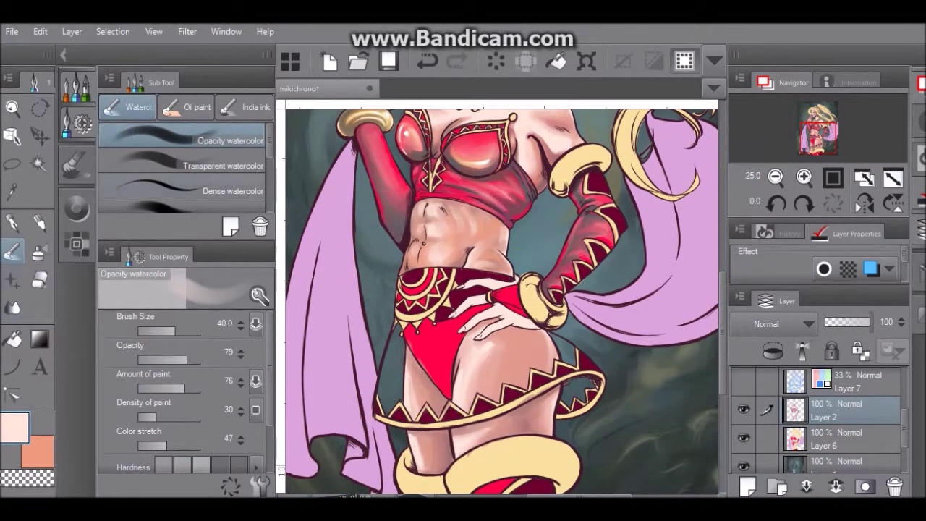
{"action": "left_click", "coordinate": [217, 187]}
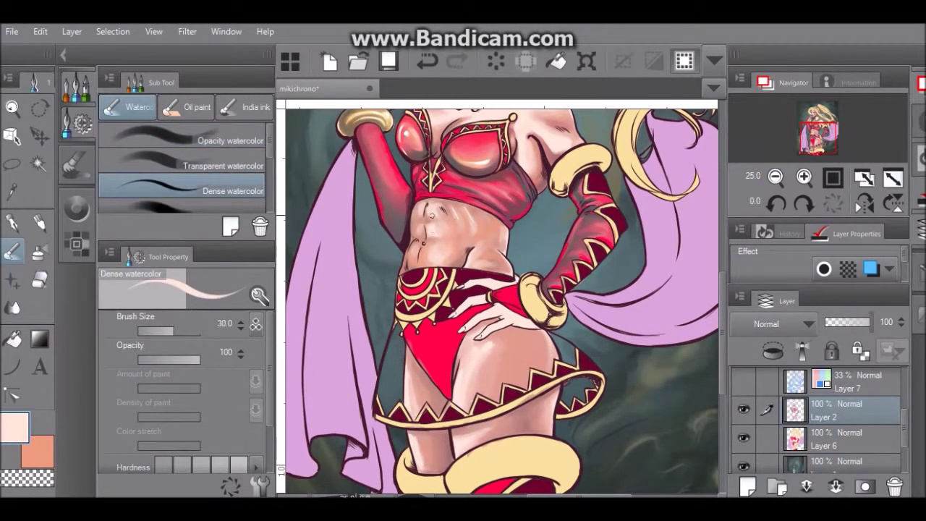
{"action": "key", "text": "Up"}
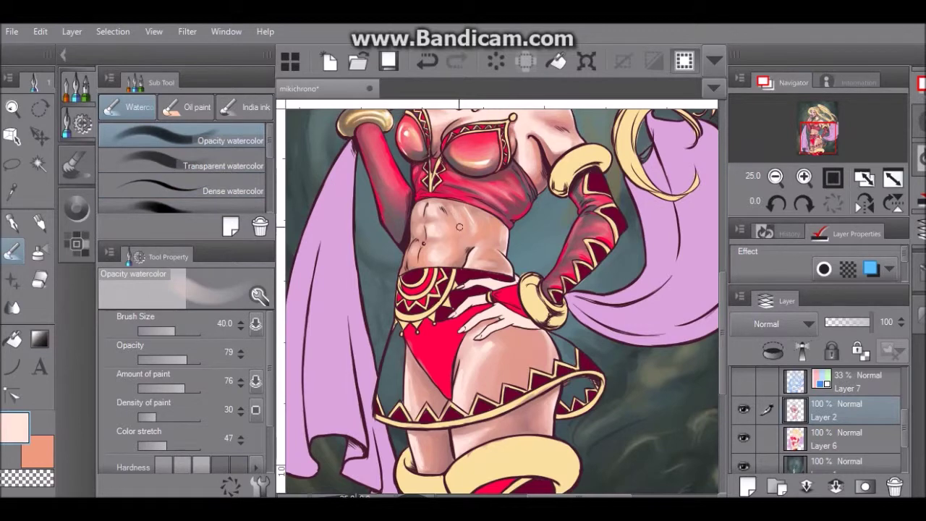
Step: Shade the outer side of the waist and the hip with a dark greyish tone in Opacity watercolor
{"action": "key", "text": "c"}
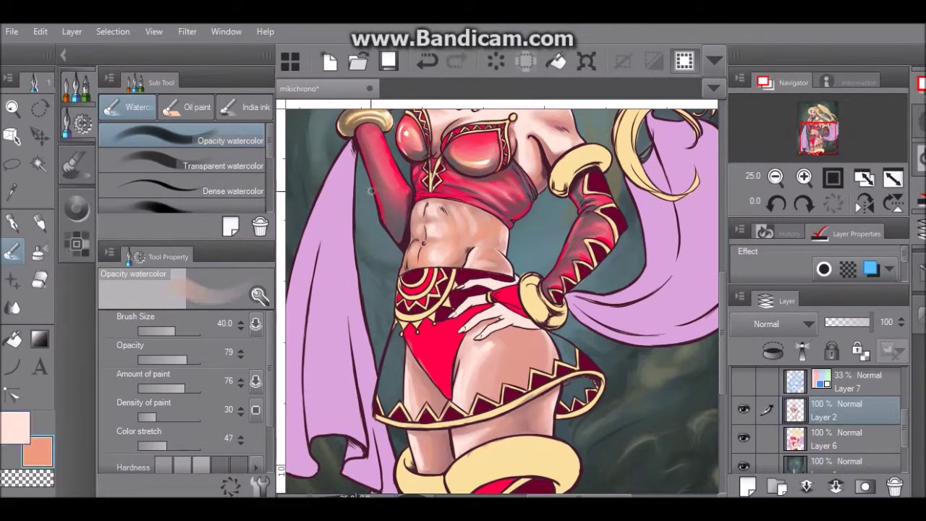
{"action": "left_click", "coordinate": [464, 251], "text": "alt"}
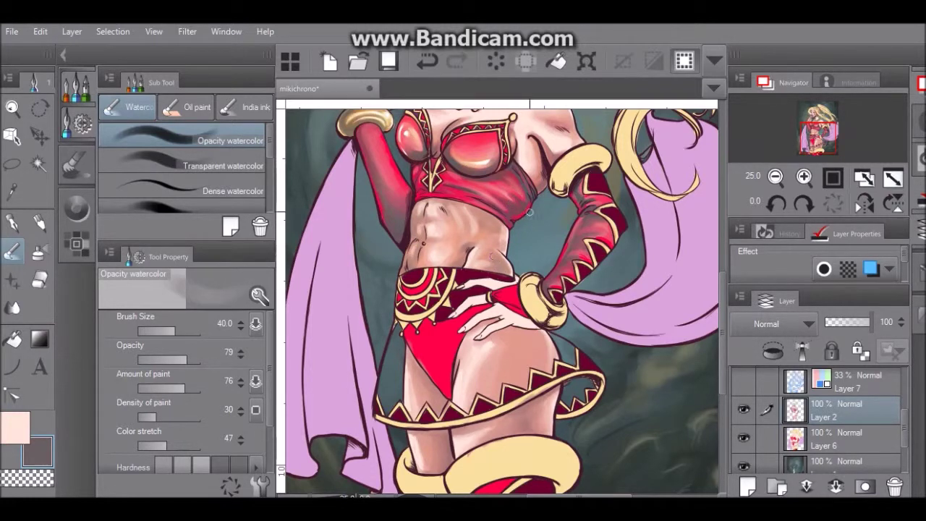
{"action": "scroll", "coordinate": [526, 200], "scroll_direction": "up", "scroll_amount": 5}
{"action": "scroll", "coordinate": [434, 275], "scroll_direction": "down", "scroll_amount": 4}
{"action": "scroll", "coordinate": [434, 275], "scroll_direction": "up", "scroll_amount": 1}
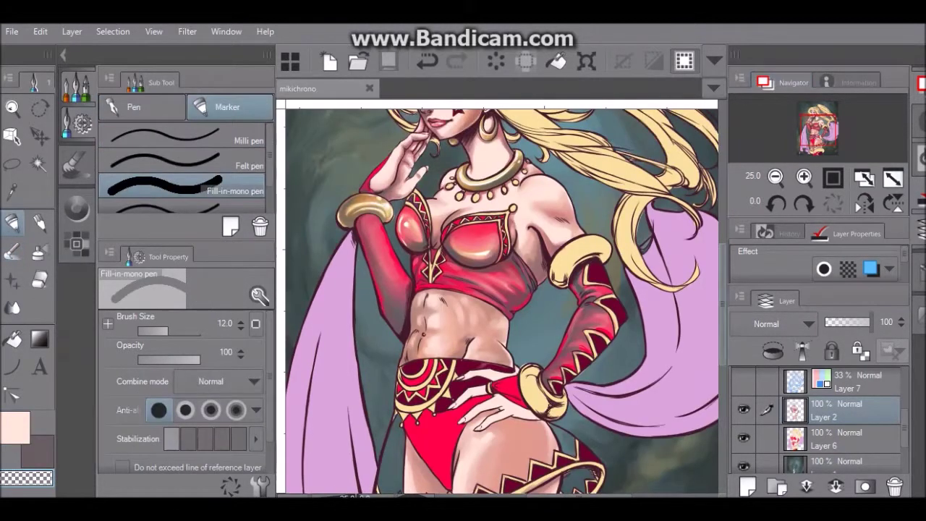
Step: Sample a salmon skin tone and soften the shoulder and armpit shading with Opacity watercolor and Smooth watercolor
{"action": "left_click", "coordinate": [804, 177]}
{"action": "key", "text": "b"}
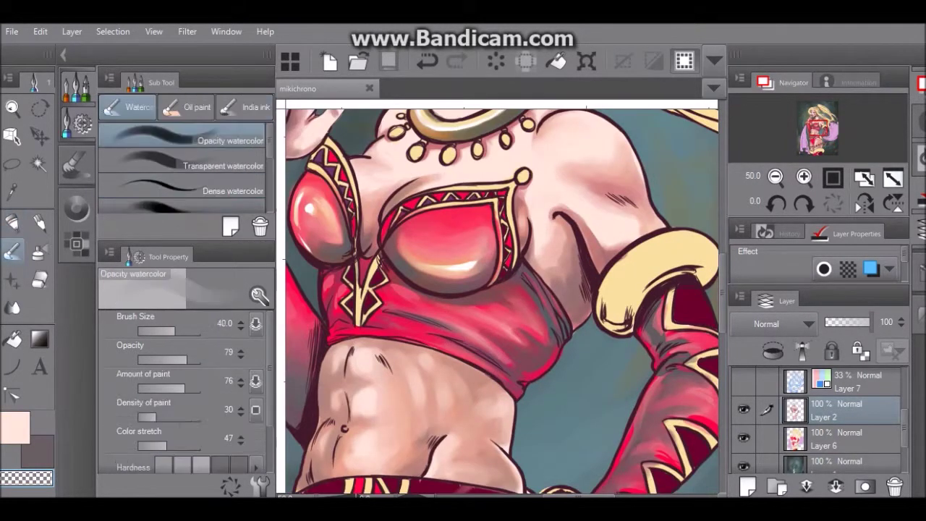
{"action": "left_click", "coordinate": [603, 183], "text": "alt"}
{"action": "left_click_drag", "start_coordinate": [566, 235], "coordinate": [557, 250]}
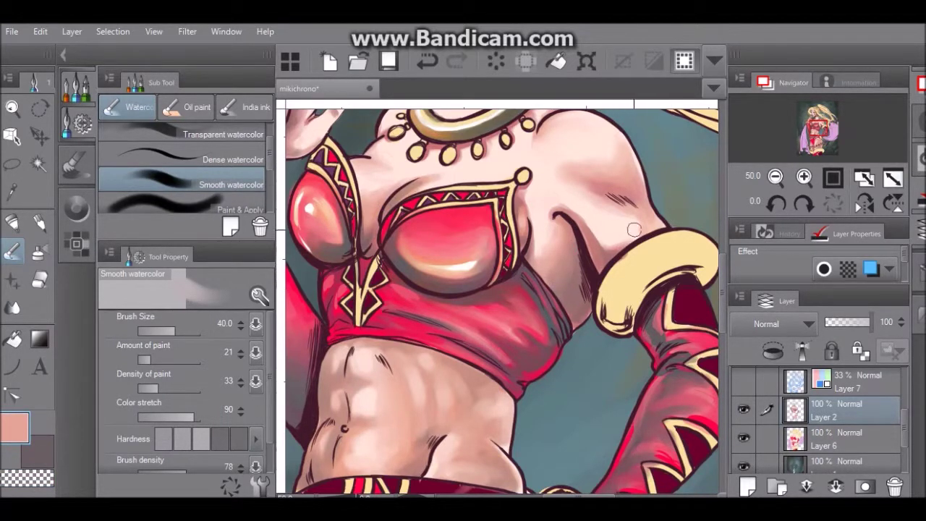
Step: Sample golden brown from the necklace and shade the upper-arm bracelet with Dense watercolor, blending with Transparent watercolor
{"action": "left_click", "coordinate": [441, 134], "text": "alt"}
{"action": "left_click", "coordinate": [217, 159]}
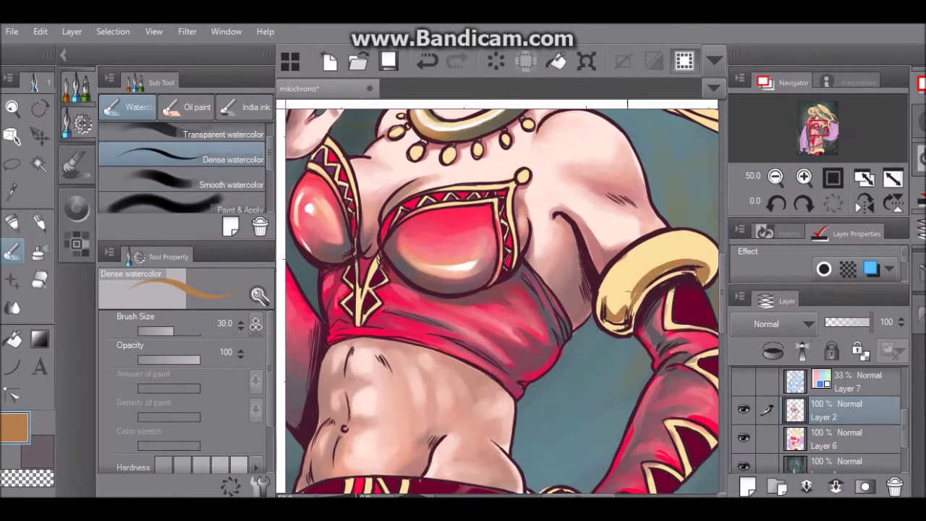
{"action": "mouse_move", "coordinate": [618, 273]}
{"action": "left_mouse_down"}
{"action": "mouse_move", "coordinate": [612, 312]}
{"action": "mouse_move", "coordinate": [608, 278]}
{"action": "mouse_move", "coordinate": [639, 260]}
{"action": "mouse_move", "coordinate": [626, 293]}
{"action": "left_mouse_up"}
{"action": "mouse_move", "coordinate": [660, 261]}
{"action": "left_mouse_down"}
{"action": "mouse_move", "coordinate": [688, 241]}
{"action": "mouse_move", "coordinate": [696, 249]}
{"action": "mouse_move", "coordinate": [694, 236]}
{"action": "mouse_move", "coordinate": [656, 246]}
{"action": "mouse_move", "coordinate": [672, 251]}
{"action": "mouse_move", "coordinate": [651, 271]}
{"action": "left_mouse_up"}
{"action": "left_click", "coordinate": [218, 135]}
{"action": "mouse_move", "coordinate": [692, 233]}
{"action": "left_mouse_down"}
{"action": "mouse_move", "coordinate": [663, 244]}
{"action": "mouse_move", "coordinate": [689, 246]}
{"action": "mouse_move", "coordinate": [712, 276]}
{"action": "left_mouse_up"}
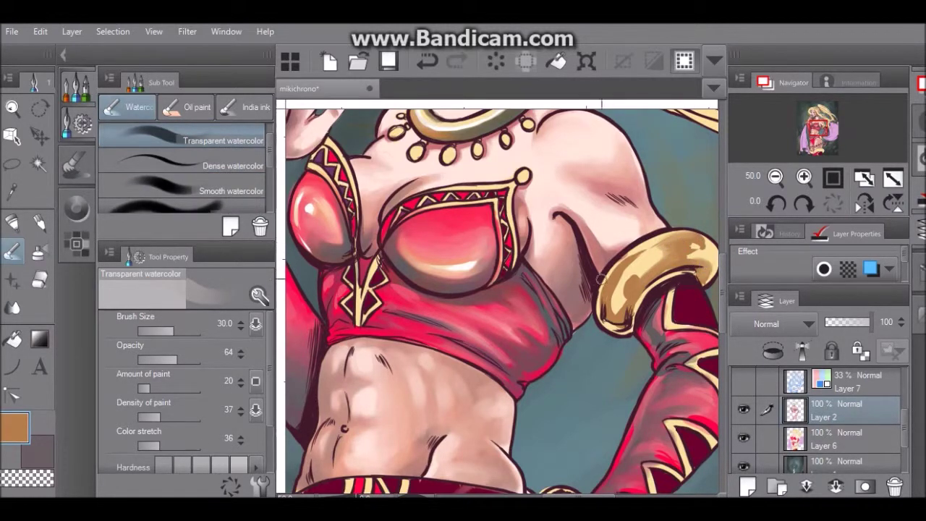
Step: Sample the background's dark teal and glaze reflected shadows along the upper-arm bracelet with Opacity watercolor at brush size 20
{"action": "key", "text": "x"}
{"action": "left_click", "coordinate": [596, 348], "text": "alt"}
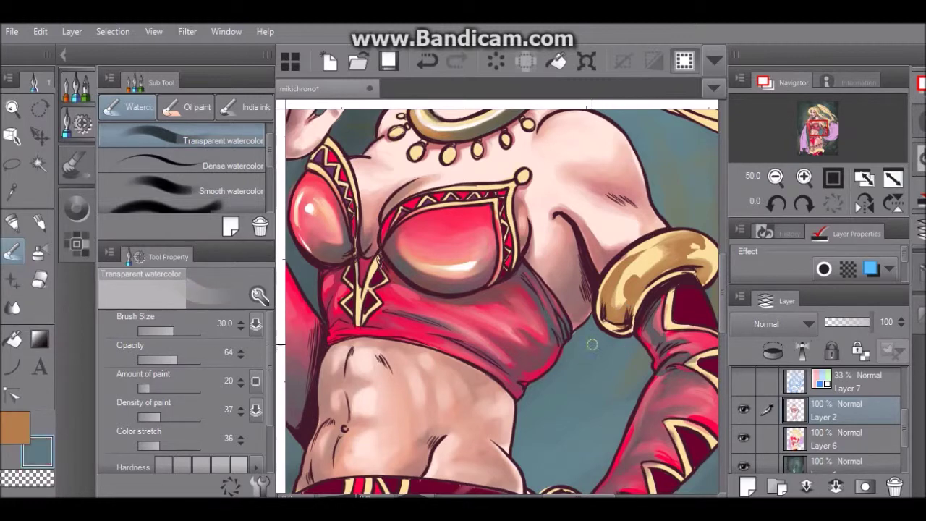
{"action": "scroll", "coordinate": [181, 166], "scroll_direction": "up", "scroll_amount": 1}
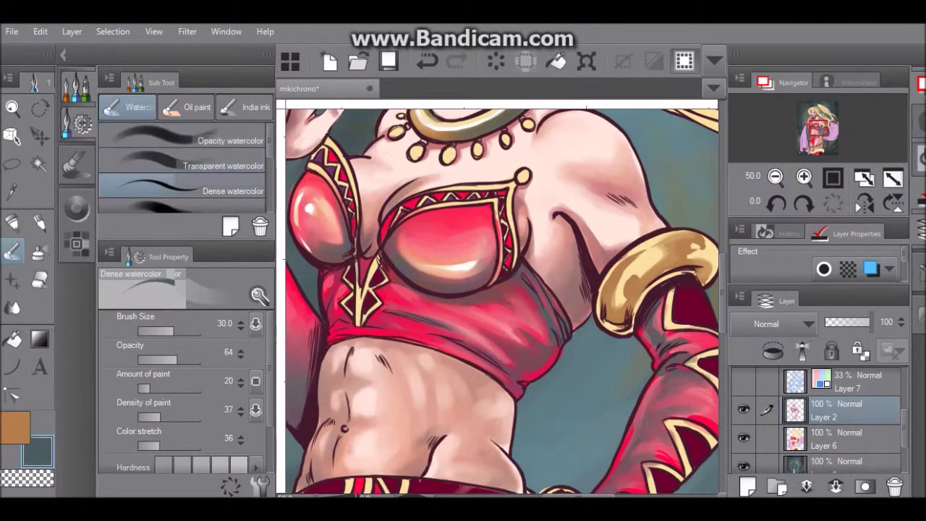
{"action": "key", "text": "period"}
{"action": "key", "text": "comma"}
{"action": "key", "text": "comma"}
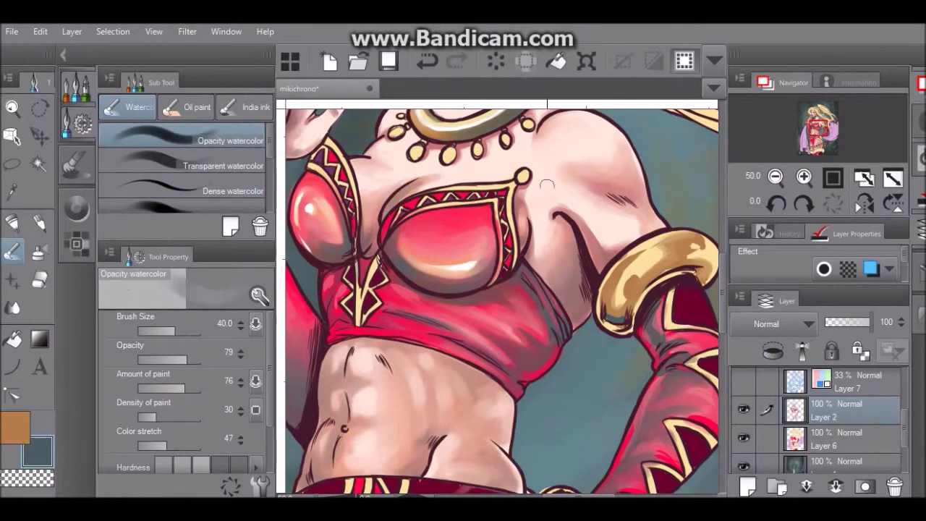
{"action": "key", "text": "bracketleft"}
{"action": "key", "text": "bracketleft"}
{"action": "key", "text": "bracketleft"}
{"action": "mouse_move", "coordinate": [604, 290]}
{"action": "left_mouse_down"}
{"action": "mouse_move", "coordinate": [612, 311]}
{"action": "mouse_move", "coordinate": [673, 269]}
{"action": "mouse_move", "coordinate": [698, 268]}
{"action": "mouse_move", "coordinate": [708, 281]}
{"action": "mouse_move", "coordinate": [684, 238]}
{"action": "mouse_move", "coordinate": [711, 241]}
{"action": "left_mouse_up"}
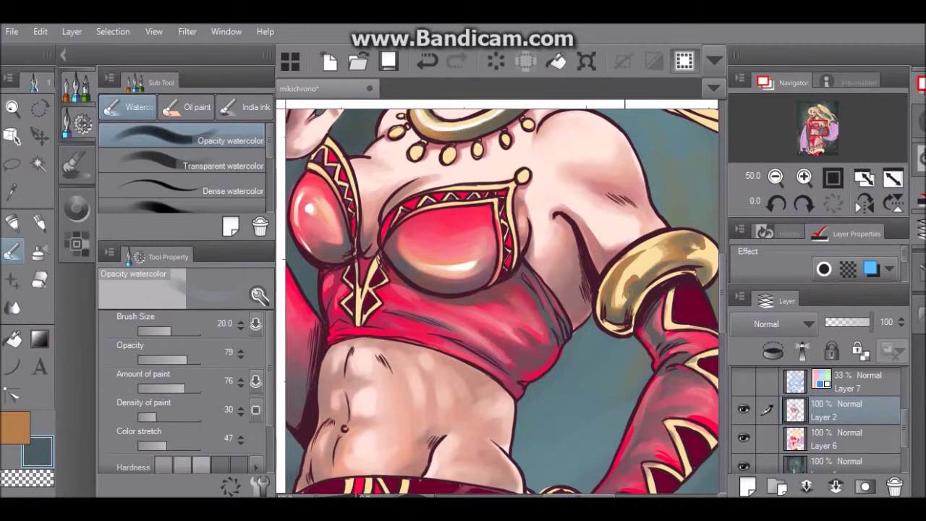
Step: Choose a pale cream color and add highlights to the upper-arm bracelet with the G-pen
{"action": "left_click", "coordinate": [217, 190]}
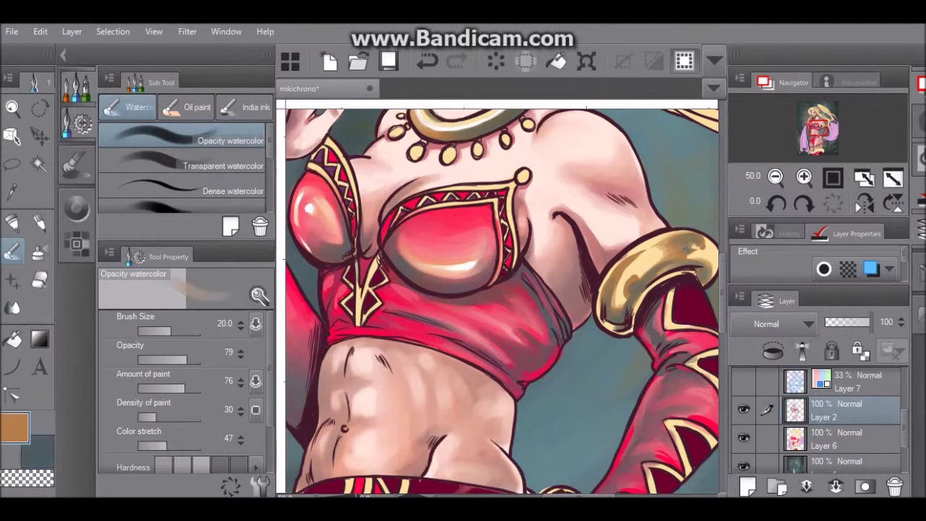
{"action": "left_click", "coordinate": [76, 210]}
{"action": "left_click", "coordinate": [173, 161]}
{"action": "left_click", "coordinate": [76, 91]}
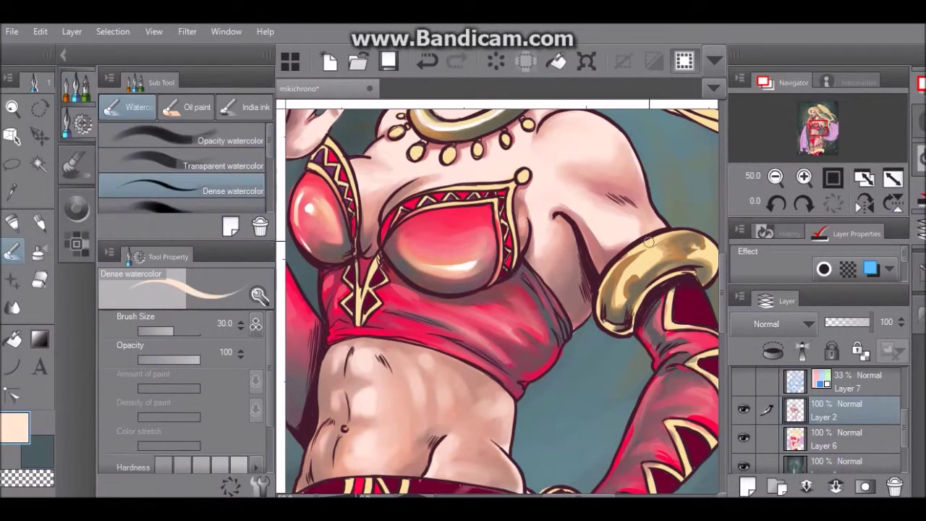
{"action": "key", "text": "ctrl+z"}
{"action": "key", "text": "p"}
{"action": "left_click", "coordinate": [600, 294]}
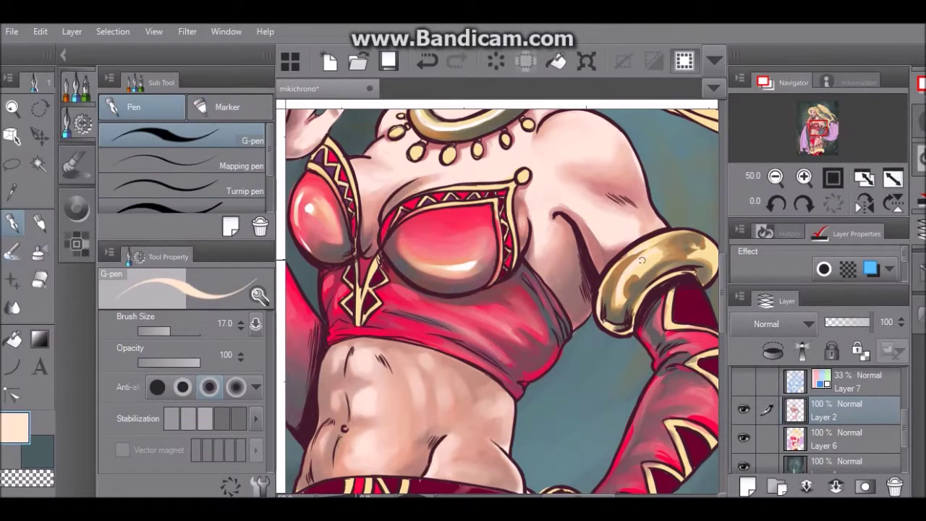
{"action": "left_click", "coordinate": [696, 245]}
Step: Switch the color to white and paint bright glints on the upper-arm bracelet with the G-pen
{"action": "left_click", "coordinate": [76, 208]}
{"action": "left_click", "coordinate": [62, 54]}
{"action": "left_click_drag", "start_coordinate": [530, 291], "coordinate": [541, 261]}
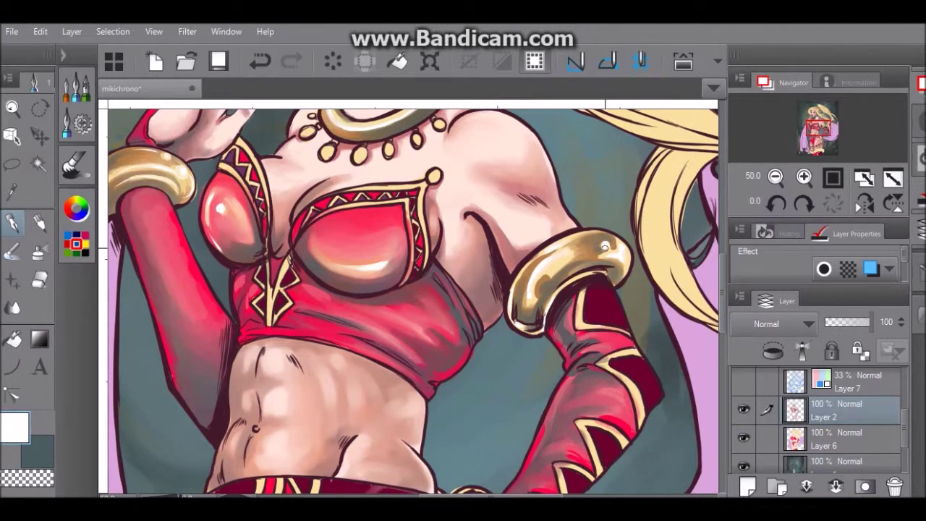
Step: Sample golden brown from the upper-arm bracelet and shade the gold zigzag trim along the sleeve with the G-pen
{"action": "left_click", "coordinate": [527, 268], "text": "alt"}
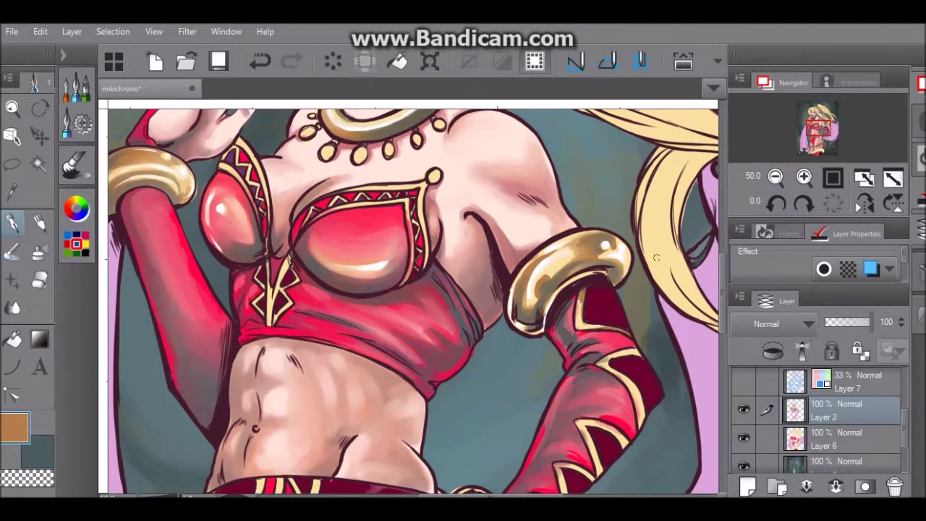
{"action": "scroll", "coordinate": [627, 335], "scroll_direction": "down", "scroll_amount": 3}
{"action": "mouse_move", "coordinate": [615, 273]}
{"action": "left_mouse_down"}
{"action": "mouse_move", "coordinate": [638, 266]}
{"action": "mouse_move", "coordinate": [650, 296]}
{"action": "mouse_move", "coordinate": [609, 285]}
{"action": "mouse_move", "coordinate": [638, 334]}
{"action": "left_mouse_up"}
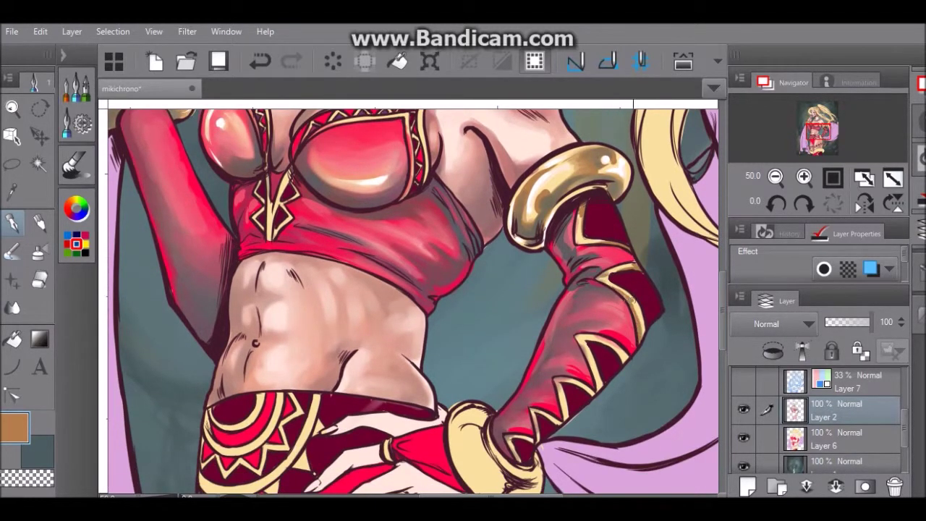
{"action": "scroll", "coordinate": [682, 251], "scroll_direction": "down", "scroll_amount": 2}
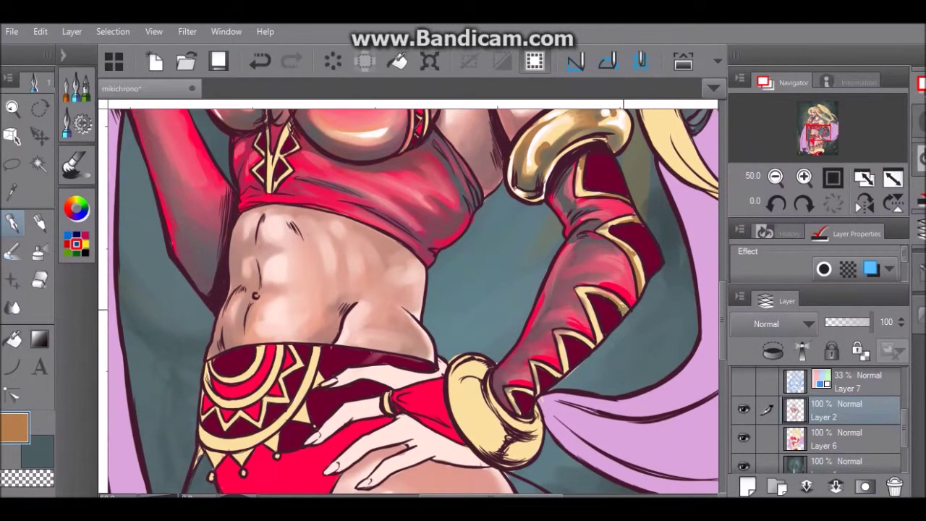
{"action": "left_click_drag", "start_coordinate": [588, 301], "coordinate": [599, 323]}
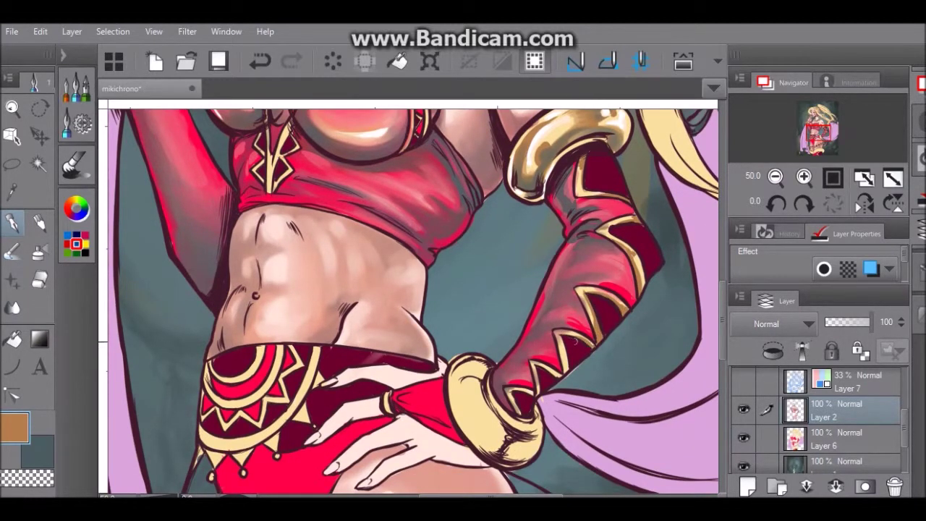
{"action": "left_click_drag", "start_coordinate": [564, 352], "coordinate": [565, 372]}
Step: Pick a light orange and a pale cream to brighten and highlight the sleeve's gold zigzag trim with the G-pen
{"action": "left_click", "coordinate": [63, 54]}
{"action": "left_click", "coordinate": [200, 149]}
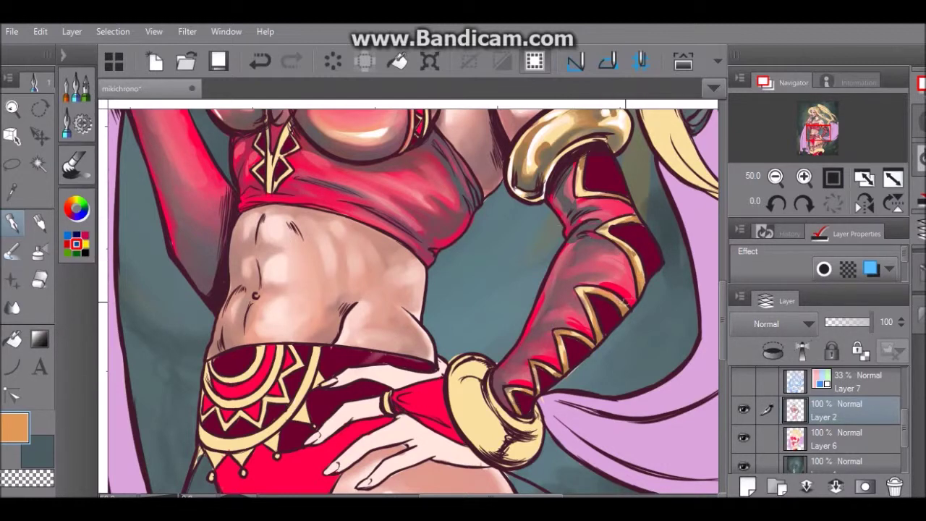
{"action": "left_click", "coordinate": [76, 209]}
{"action": "left_click", "coordinate": [164, 136]}
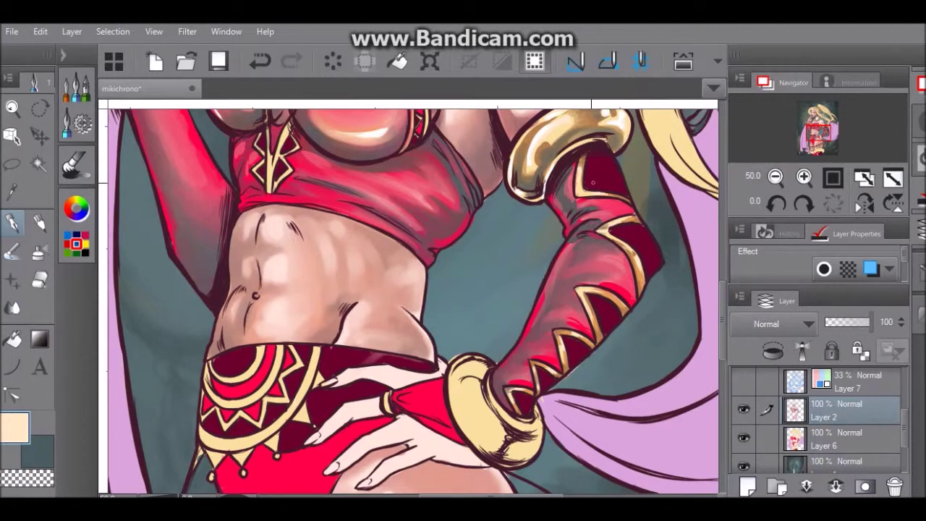
Step: Choose a more saturated orange and add warm accents to the sleeve's gold trim with the G-pen
{"action": "left_click", "coordinate": [76, 210]}
{"action": "left_click", "coordinate": [205, 143]}
{"action": "left_click", "coordinate": [76, 211]}
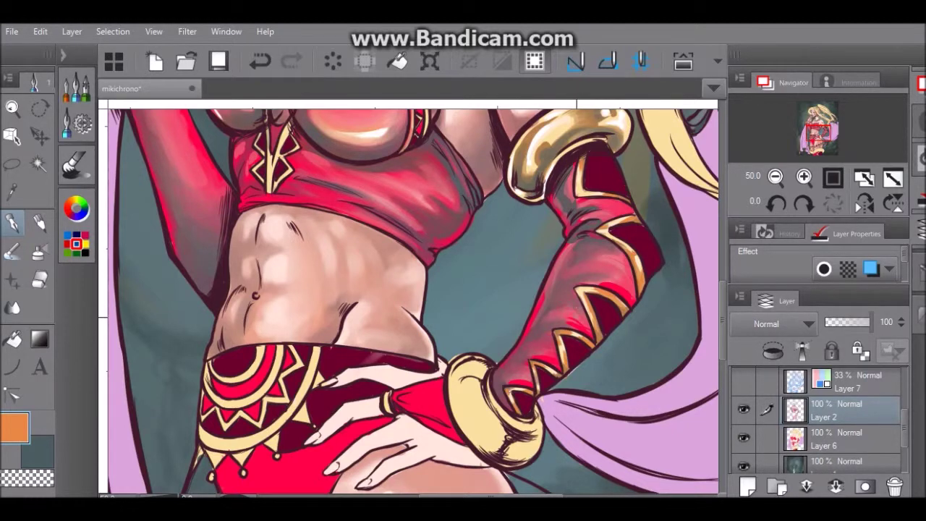
Step: Paint pinkish red over the sleeve's red fabric with Transparent watercolor at brush size 30
{"action": "key", "text": "b"}
{"action": "left_click", "coordinate": [64, 55]}
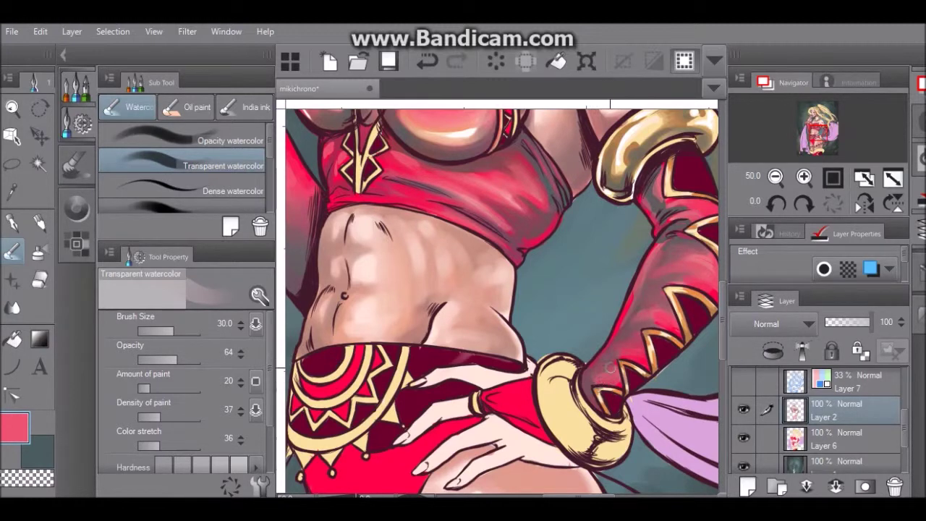
{"action": "scroll", "coordinate": [610, 368], "scroll_direction": "right", "scroll_amount": 3}
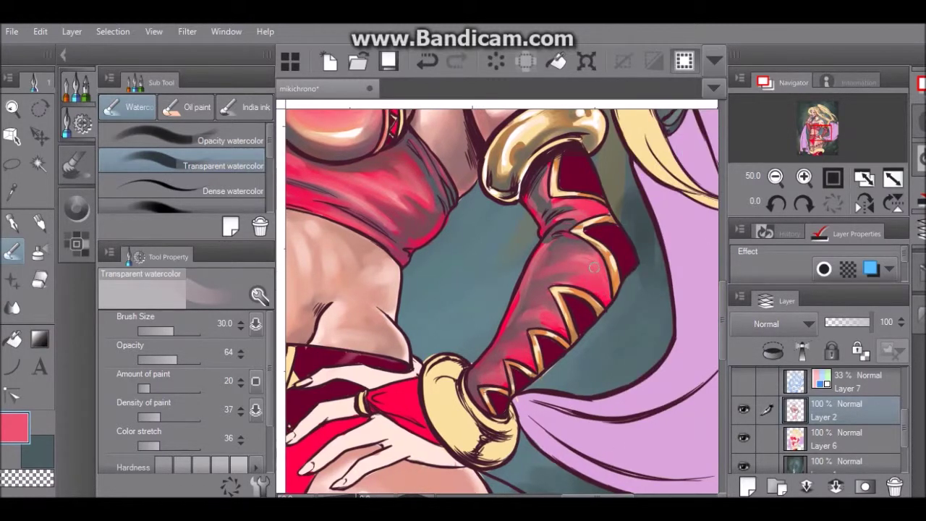
Step: Glaze the sleeve's maroon triangles and edges with dark teal and sampled maroon using Opacity watercolor at brush size 20
{"action": "key", "text": "x"}
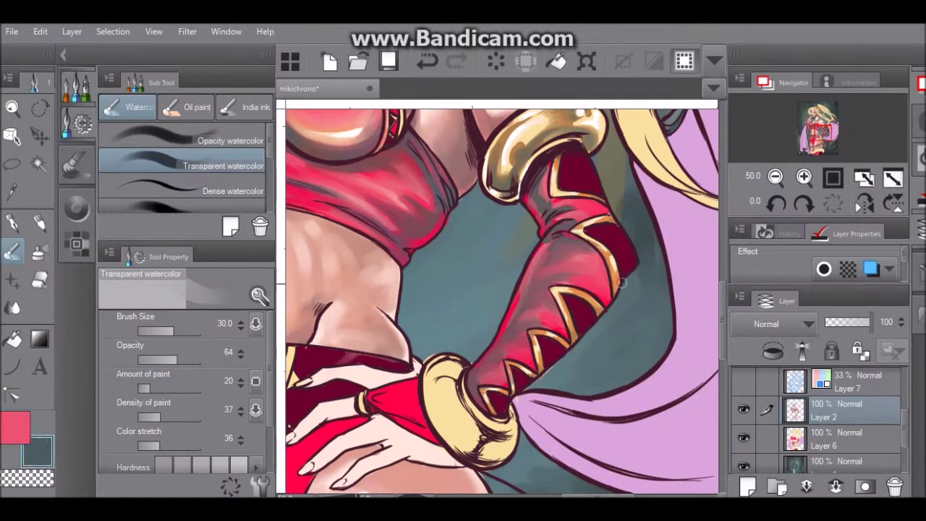
{"action": "left_click", "coordinate": [209, 137]}
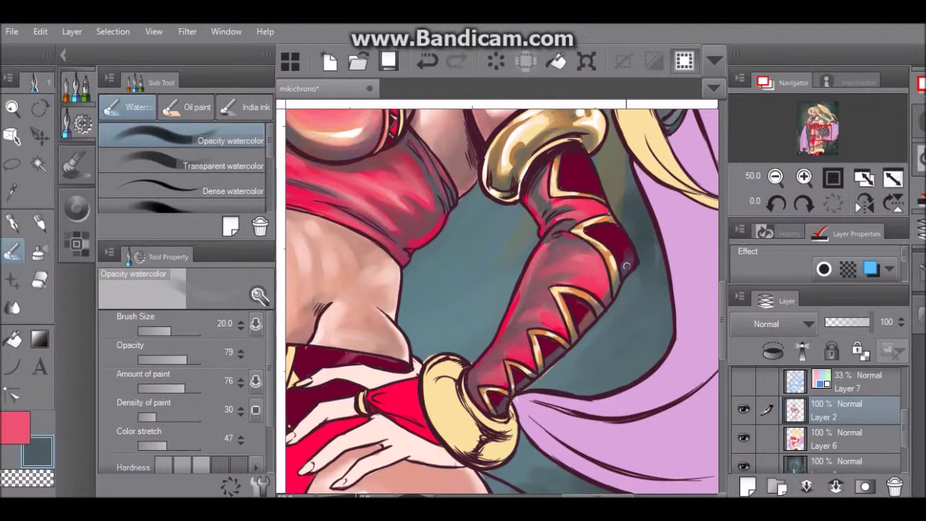
{"action": "left_click", "coordinate": [584, 304], "text": "alt"}
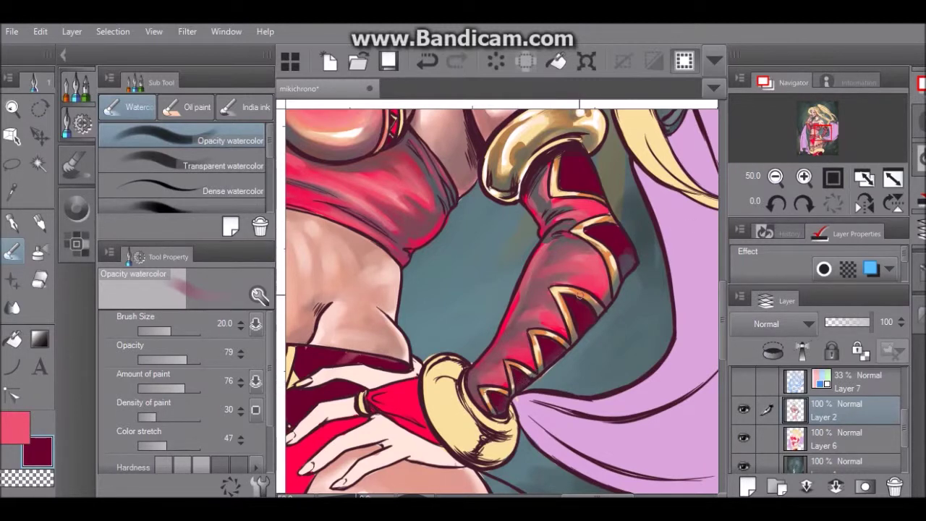
{"action": "left_click_drag", "start_coordinate": [656, 217], "coordinate": [572, 197]}
{"action": "left_click", "coordinate": [581, 231], "text": "alt"}
{"action": "left_click", "coordinate": [14, 427]}
{"action": "left_click", "coordinate": [641, 234], "text": "alt"}
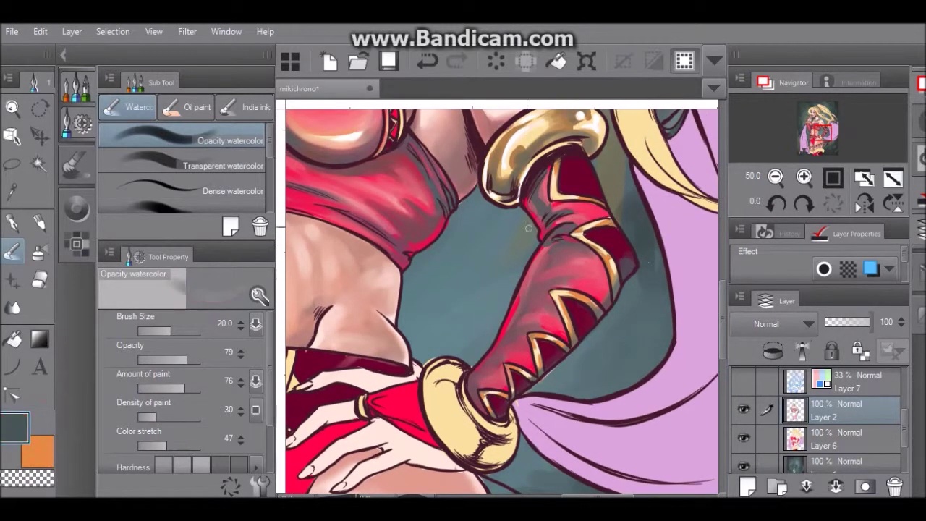
Step: Shade the gold wrist bracelet in orange with Dense watercolor, reducing the brush size, and blend the shading with Transparent watercolor
{"action": "left_click", "coordinate": [182, 186]}
{"action": "left_click_drag", "start_coordinate": [722, 319], "coordinate": [722, 330]}
{"action": "left_click", "coordinate": [38, 454]}
{"action": "mouse_move", "coordinate": [430, 327]}
{"action": "left_mouse_down"}
{"action": "mouse_move", "coordinate": [459, 319]}
{"action": "mouse_move", "coordinate": [431, 323]}
{"action": "mouse_move", "coordinate": [452, 316]}
{"action": "mouse_move", "coordinate": [456, 335]}
{"action": "mouse_move", "coordinate": [463, 320]}
{"action": "left_mouse_up"}
{"action": "key", "text": "bracketleft"}
{"action": "key", "text": "bracketleft"}
{"action": "left_click_drag", "start_coordinate": [470, 368], "coordinate": [505, 376]}
{"action": "mouse_move", "coordinate": [469, 351]}
{"action": "left_mouse_down"}
{"action": "mouse_move", "coordinate": [515, 377]}
{"action": "mouse_move", "coordinate": [463, 397]}
{"action": "mouse_move", "coordinate": [496, 409]}
{"action": "mouse_move", "coordinate": [514, 378]}
{"action": "left_mouse_up"}
{"action": "mouse_move", "coordinate": [443, 378]}
{"action": "left_mouse_down"}
{"action": "mouse_move", "coordinate": [465, 375]}
{"action": "mouse_move", "coordinate": [431, 314]}
{"action": "left_mouse_up"}
{"action": "left_click", "coordinate": [195, 162]}
{"action": "mouse_move", "coordinate": [494, 398]}
{"action": "left_mouse_down"}
{"action": "mouse_move", "coordinate": [505, 393]}
{"action": "mouse_move", "coordinate": [502, 414]}
{"action": "left_mouse_up"}
Step: Sample the wrist bracelet's pale yellow, lighten it to near-white cream and paint highlights on the bracelet with Dense watercolor
{"action": "left_click", "coordinate": [436, 346], "text": "alt"}
{"action": "left_click", "coordinate": [217, 191]}
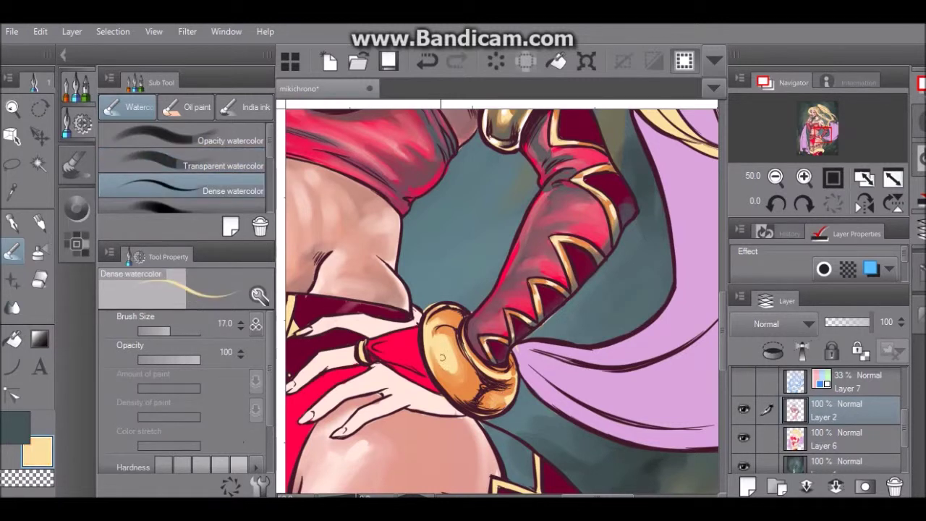
{"action": "left_click_drag", "start_coordinate": [431, 323], "coordinate": [454, 319]}
{"action": "left_click", "coordinate": [76, 210]}
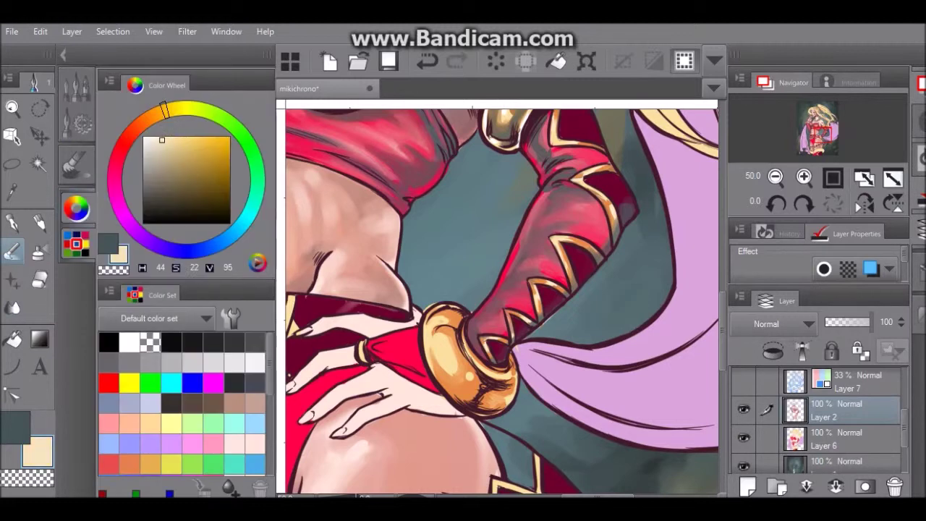
{"action": "left_click", "coordinate": [146, 136]}
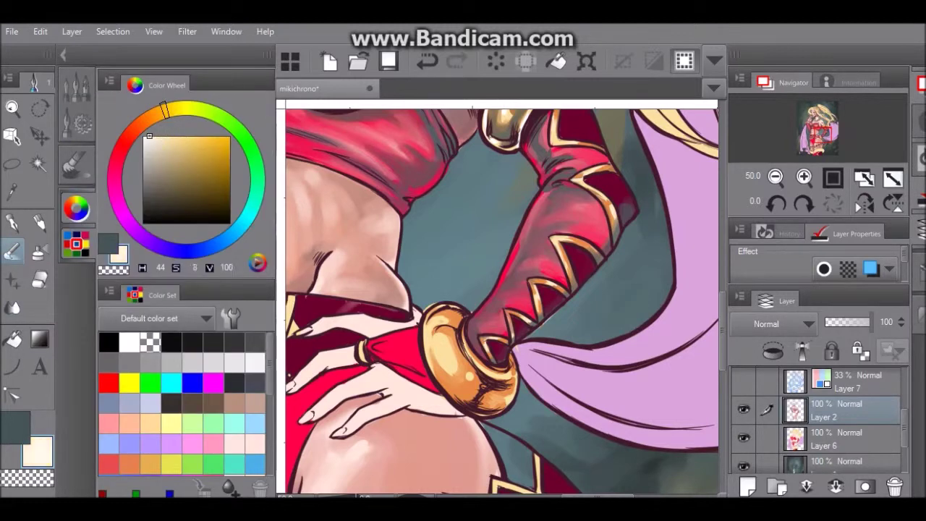
{"action": "left_click", "coordinate": [440, 313], "text": "alt"}
{"action": "left_click_drag", "start_coordinate": [455, 319], "coordinate": [455, 326]}
Step: Paint dark teal reflected shadows on the wrist bracelet with Dense watercolor and glaze them with Opacity watercolor at brush size 20
{"action": "left_click", "coordinate": [76, 90]}
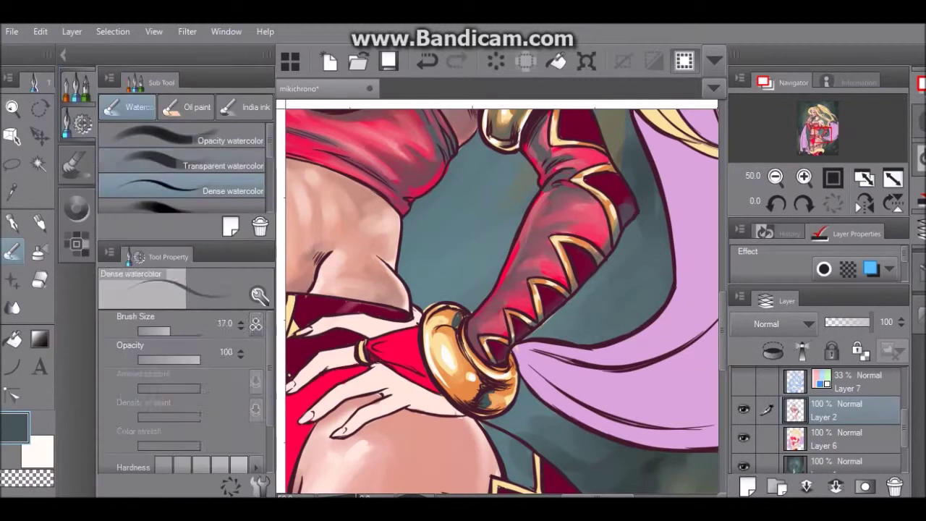
{"action": "left_click_drag", "start_coordinate": [451, 309], "coordinate": [459, 311]}
{"action": "mouse_move", "coordinate": [482, 391]}
{"action": "left_mouse_down"}
{"action": "mouse_move", "coordinate": [506, 380]}
{"action": "mouse_move", "coordinate": [483, 391]}
{"action": "mouse_move", "coordinate": [447, 377]}
{"action": "left_mouse_up"}
{"action": "left_click", "coordinate": [181, 136]}
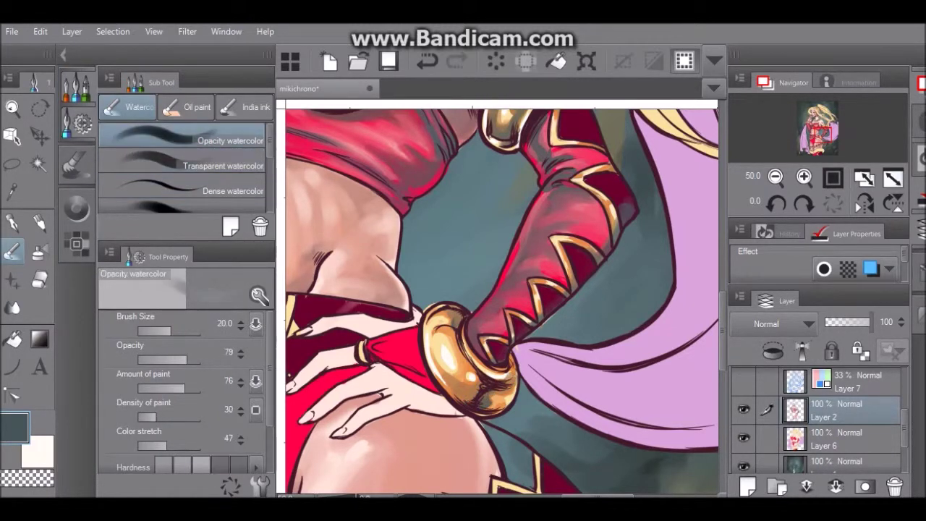
{"action": "mouse_move", "coordinate": [481, 407]}
{"action": "left_mouse_down"}
{"action": "mouse_move", "coordinate": [511, 376]}
{"action": "mouse_move", "coordinate": [489, 410]}
{"action": "mouse_move", "coordinate": [436, 368]}
{"action": "left_mouse_up"}
{"action": "mouse_move", "coordinate": [455, 327]}
{"action": "left_mouse_down"}
{"action": "mouse_move", "coordinate": [489, 315]}
{"action": "mouse_move", "coordinate": [463, 334]}
{"action": "mouse_move", "coordinate": [472, 321]}
{"action": "mouse_move", "coordinate": [498, 383]}
{"action": "left_mouse_up"}
Step: Glaze dark teal shadows onto the red cuff between the hand and wrist bracelet with Opacity watercolor, using muted red as second color
{"action": "left_click", "coordinate": [775, 176]}
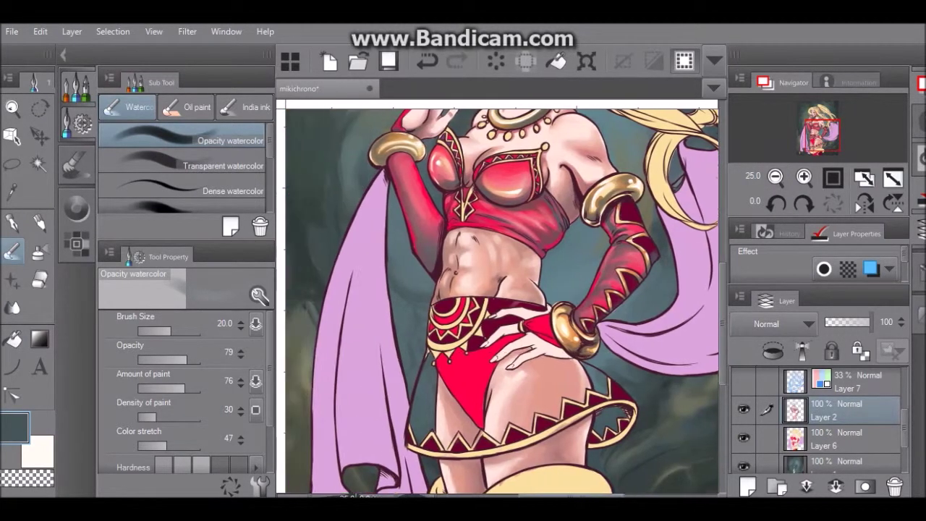
{"action": "left_click", "coordinate": [804, 177]}
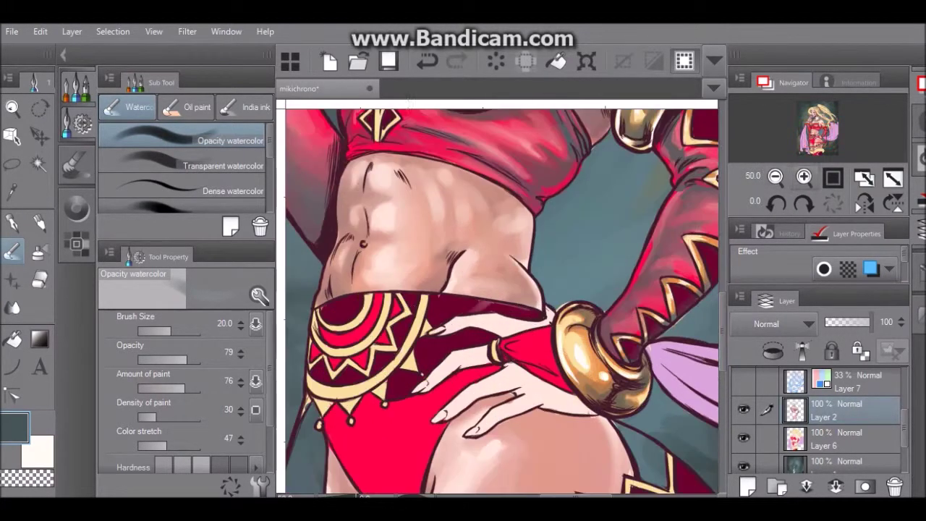
{"action": "key", "text": "x"}
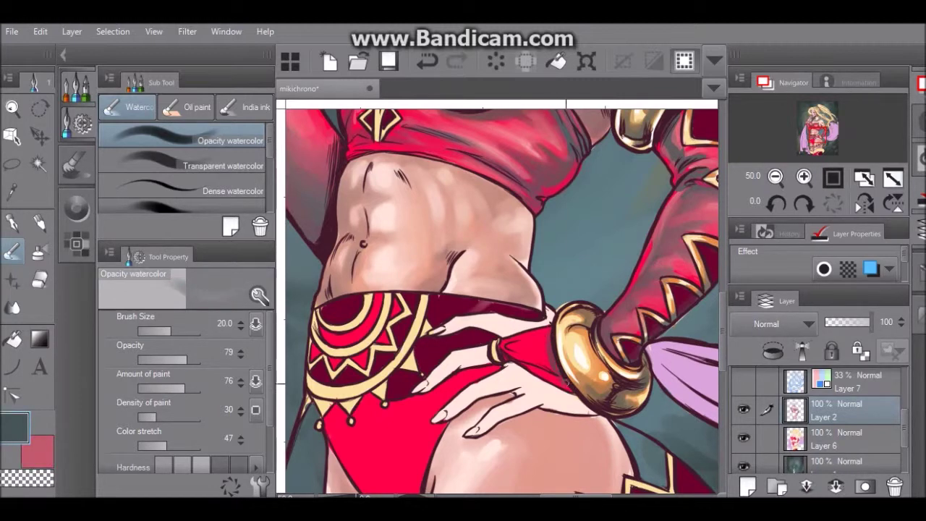
{"action": "key", "text": "x"}
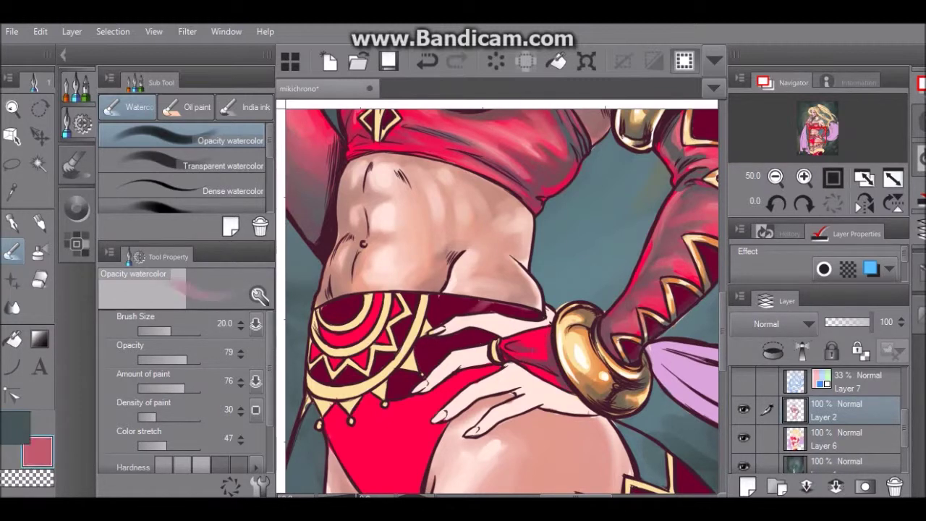
Step: Choose a lighter rose pink and paint highlights on the red hand cuff with Dense watercolor, blending with Transparent watercolor
{"action": "left_click", "coordinate": [76, 210]}
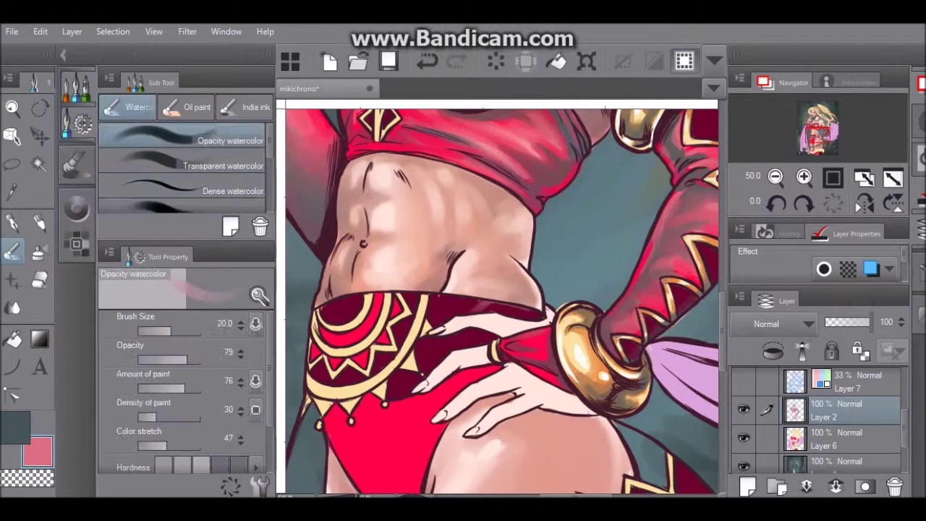
{"action": "left_click", "coordinate": [210, 186]}
{"action": "mouse_move", "coordinate": [510, 342]}
{"action": "left_mouse_down"}
{"action": "mouse_move", "coordinate": [539, 332]}
{"action": "mouse_move", "coordinate": [528, 355]}
{"action": "mouse_move", "coordinate": [547, 354]}
{"action": "left_mouse_up"}
{"action": "left_click", "coordinate": [210, 161]}
{"action": "mouse_move", "coordinate": [514, 340]}
{"action": "left_mouse_down"}
{"action": "mouse_move", "coordinate": [538, 338]}
{"action": "mouse_move", "coordinate": [511, 340]}
{"action": "left_mouse_up"}
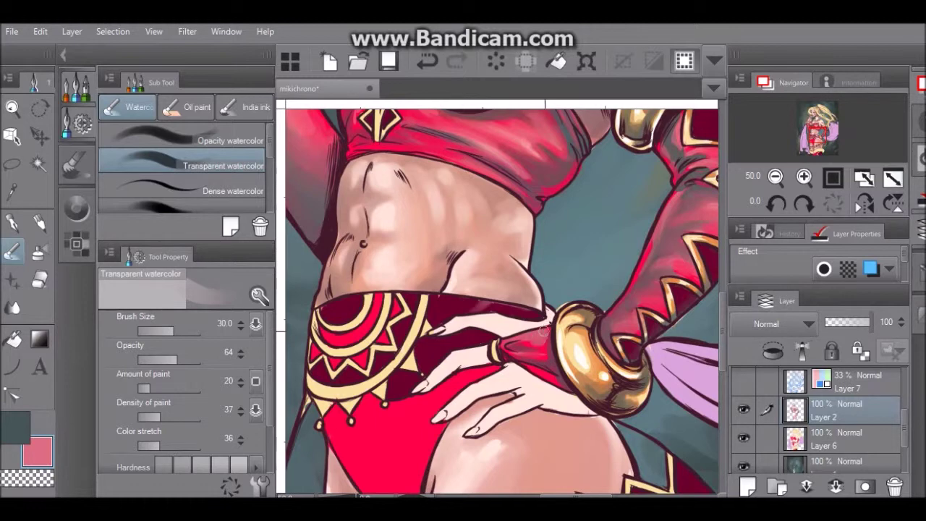
Step: Sample bright red from the hand cuff and refine its shading with the Transparent, Opacity and Dense watercolor brushes
{"action": "left_click", "coordinate": [217, 190]}
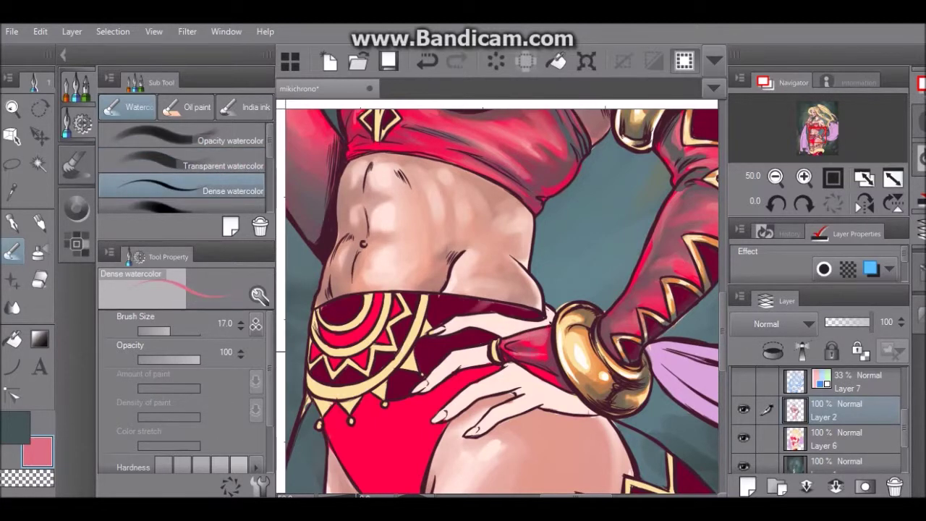
{"action": "left_click", "coordinate": [539, 348], "text": "alt"}
{"action": "key", "text": "comma"}
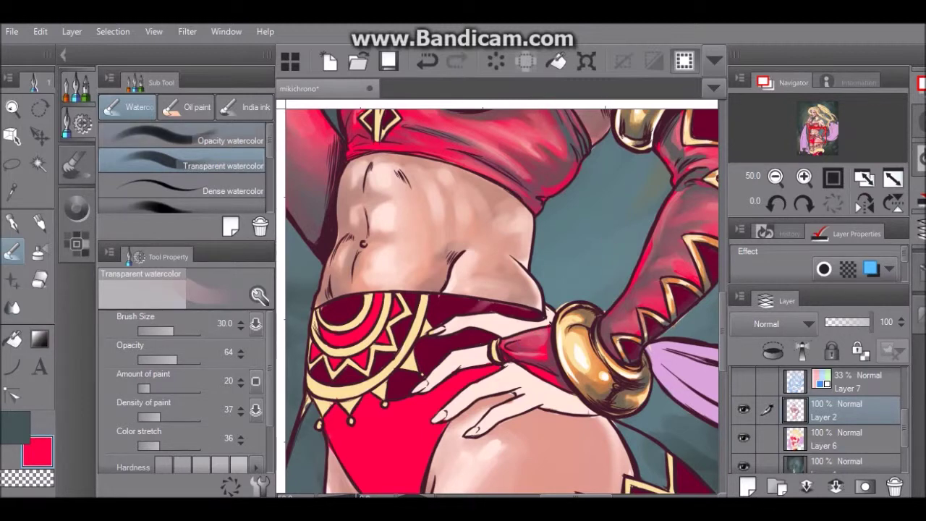
{"action": "key", "text": "comma"}
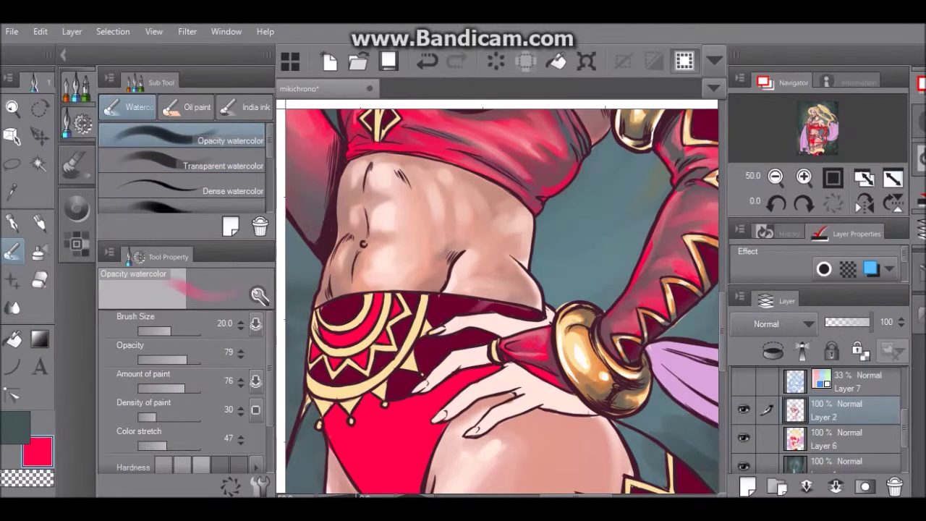
{"action": "key", "text": "period"}
{"action": "key", "text": "period"}
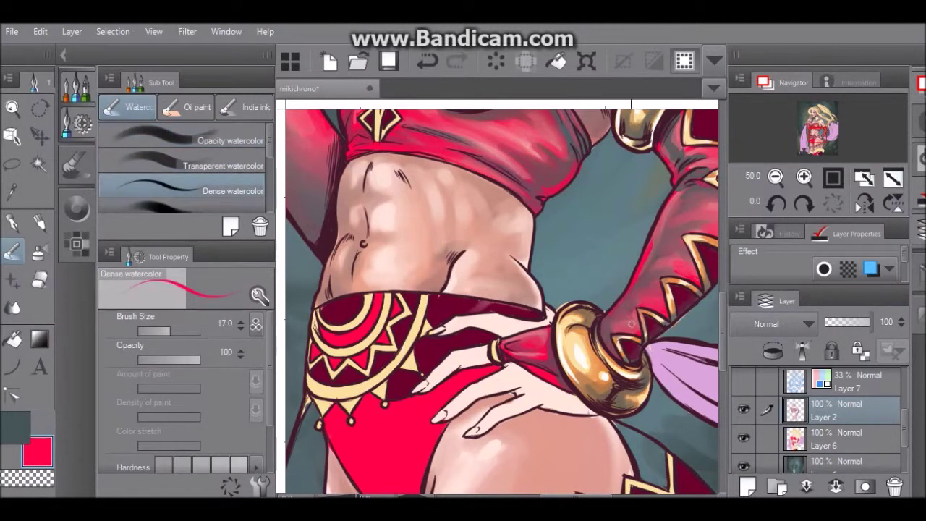
Step: Lighten the color from rose to pale pink and add thin highlights to the red hand cuff with the G-pen
{"action": "left_click", "coordinate": [76, 209]}
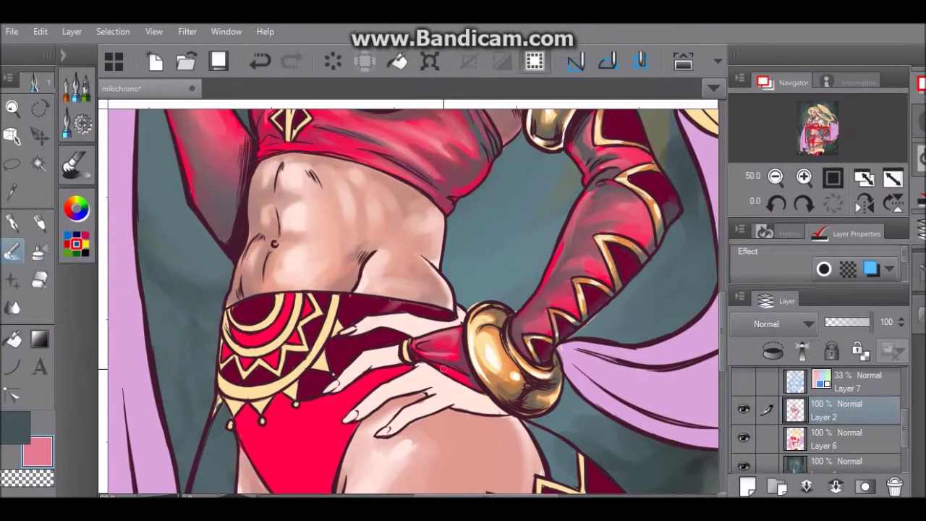
{"action": "left_click", "coordinate": [76, 209]}
{"action": "left_click", "coordinate": [76, 209]}
{"action": "left_click", "coordinate": [163, 145]}
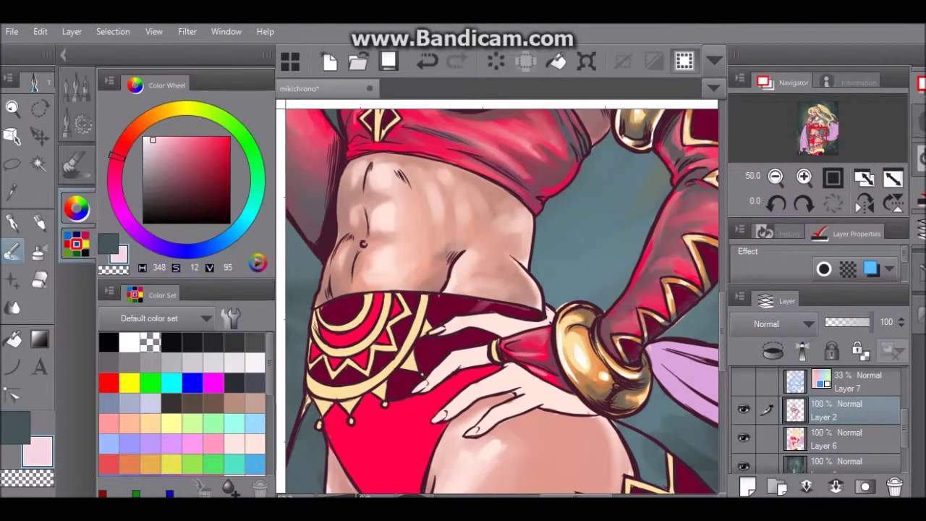
{"action": "left_click", "coordinate": [76, 209]}
{"action": "key", "text": "p"}
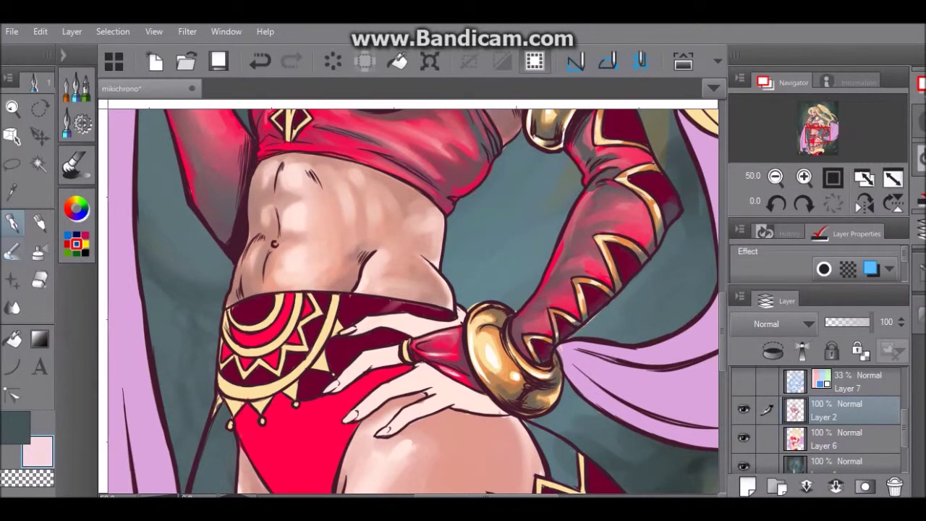
Step: Glaze dark teal over the maroon waistband around the hand, softening it with Smooth watercolor at size 40 and sampled maroon
{"action": "key", "text": "b"}
{"action": "key", "text": "x"}
{"action": "left_click", "coordinate": [76, 84]}
{"action": "left_click", "coordinate": [76, 84]}
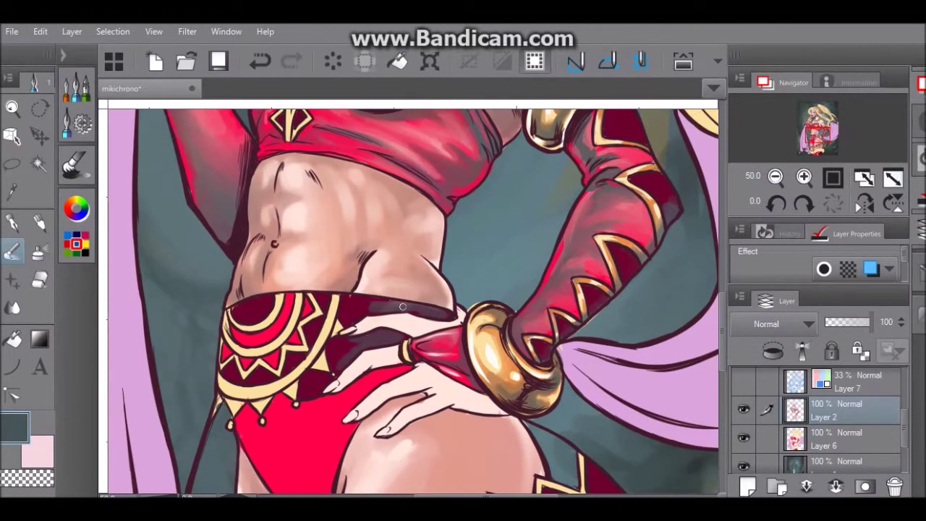
{"action": "left_click", "coordinate": [76, 85]}
{"action": "left_click", "coordinate": [231, 206]}
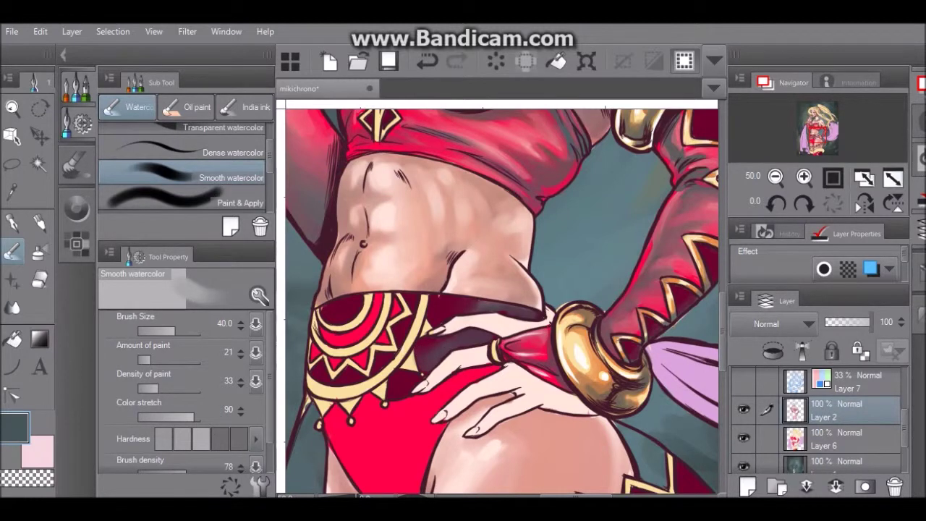
{"action": "key", "text": "x"}
{"action": "left_click", "coordinate": [431, 351], "text": "alt"}
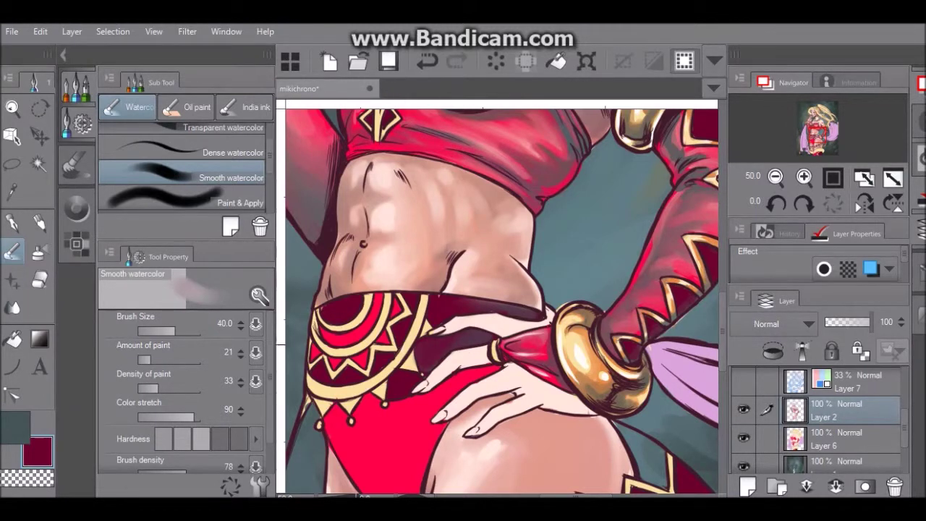
Step: Sample orange from the gold bracelet, shade the belt's gold trim with Dense watercolor on the flipped canvas, and blend pale yellow with Transparent watercolor
{"action": "left_click", "coordinate": [596, 374], "text": "alt"}
{"action": "left_click", "coordinate": [181, 152]}
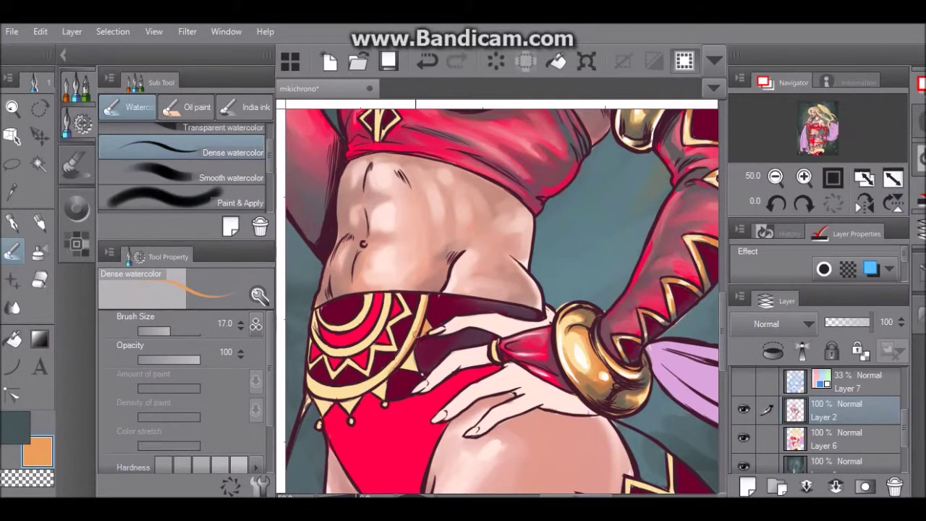
{"action": "key", "text": "h"}
{"action": "mouse_move", "coordinate": [644, 384]}
{"action": "left_mouse_down"}
{"action": "mouse_move", "coordinate": [651, 372]}
{"action": "mouse_move", "coordinate": [648, 392]}
{"action": "mouse_move", "coordinate": [684, 388]}
{"action": "mouse_move", "coordinate": [590, 360]}
{"action": "mouse_move", "coordinate": [655, 402]}
{"action": "mouse_move", "coordinate": [679, 397]}
{"action": "mouse_move", "coordinate": [684, 409]}
{"action": "mouse_move", "coordinate": [699, 397]}
{"action": "left_mouse_up"}
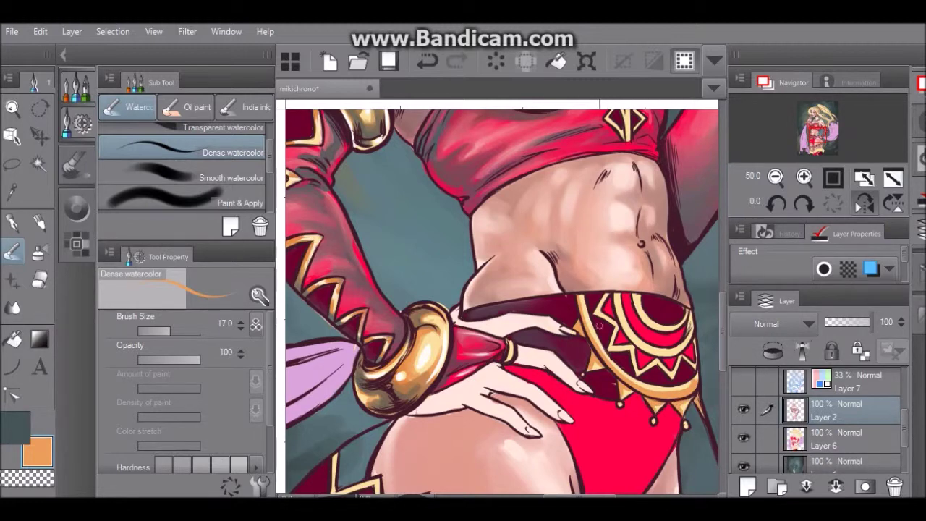
{"action": "mouse_move", "coordinate": [609, 296]}
{"action": "left_mouse_down"}
{"action": "mouse_move", "coordinate": [616, 343]}
{"action": "mouse_move", "coordinate": [677, 369]}
{"action": "mouse_move", "coordinate": [688, 356]}
{"action": "mouse_move", "coordinate": [631, 334]}
{"action": "mouse_move", "coordinate": [684, 340]}
{"action": "mouse_move", "coordinate": [687, 309]}
{"action": "left_mouse_up"}
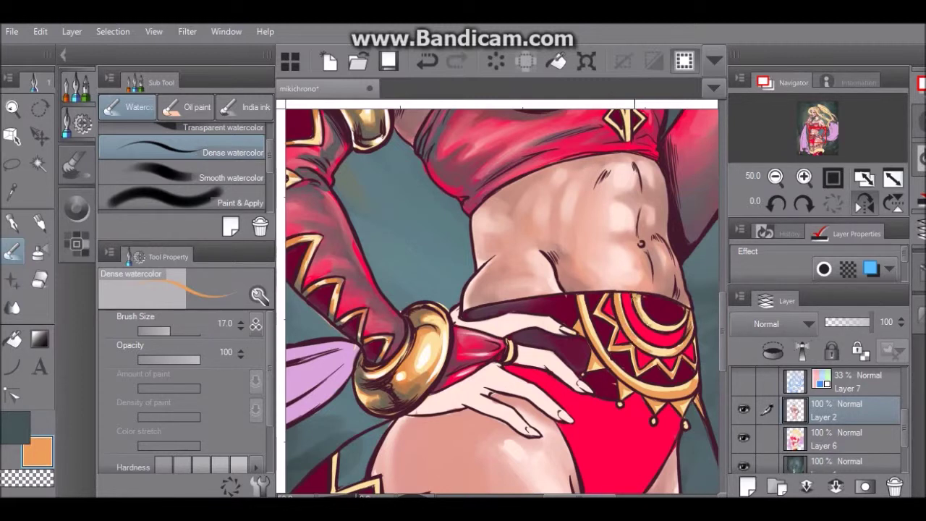
{"action": "left_click", "coordinate": [223, 128]}
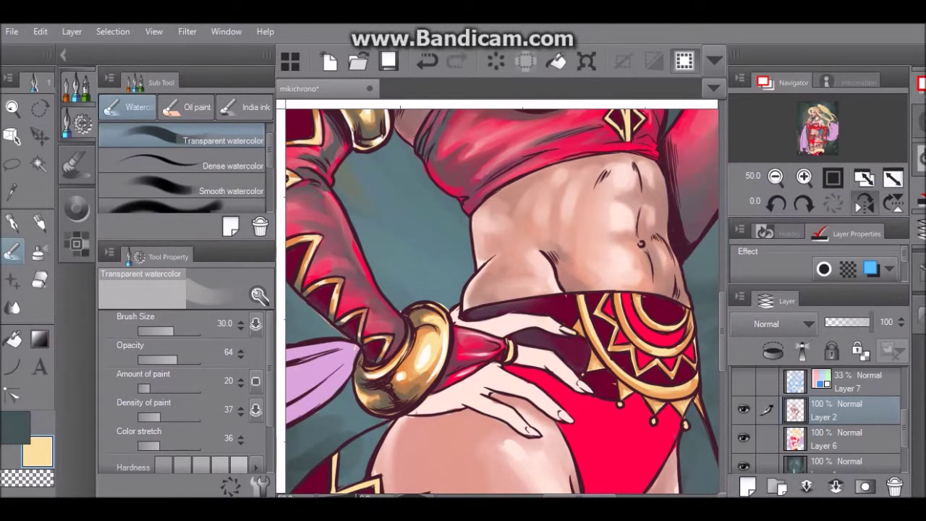
Step: Touch up the belt's dark areas with Opacity watercolor at size 10, using dark teal and a maroon sampled from the waistband
{"action": "key", "text": "comma"}
{"action": "key", "text": "bracketleft"}
{"action": "key", "text": "bracketleft"}
{"action": "key", "text": "x"}
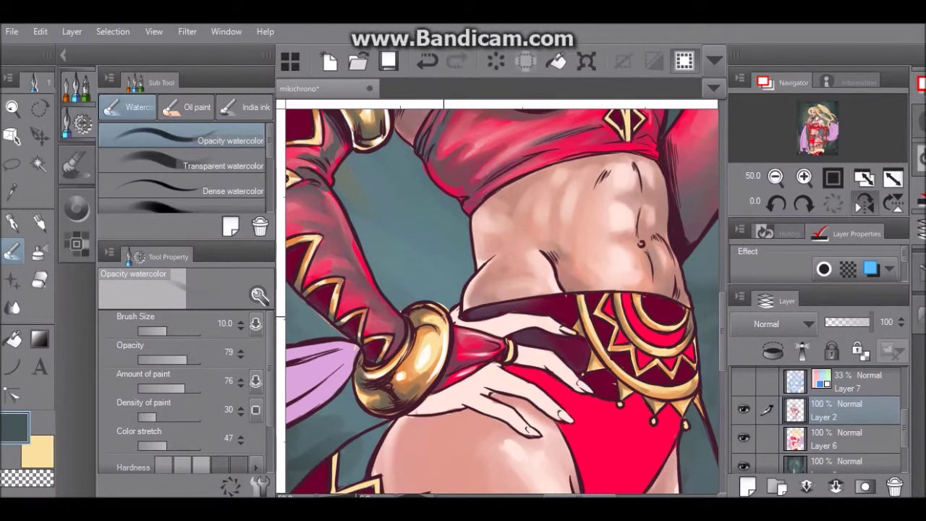
{"action": "left_click", "coordinate": [568, 295], "text": "alt"}
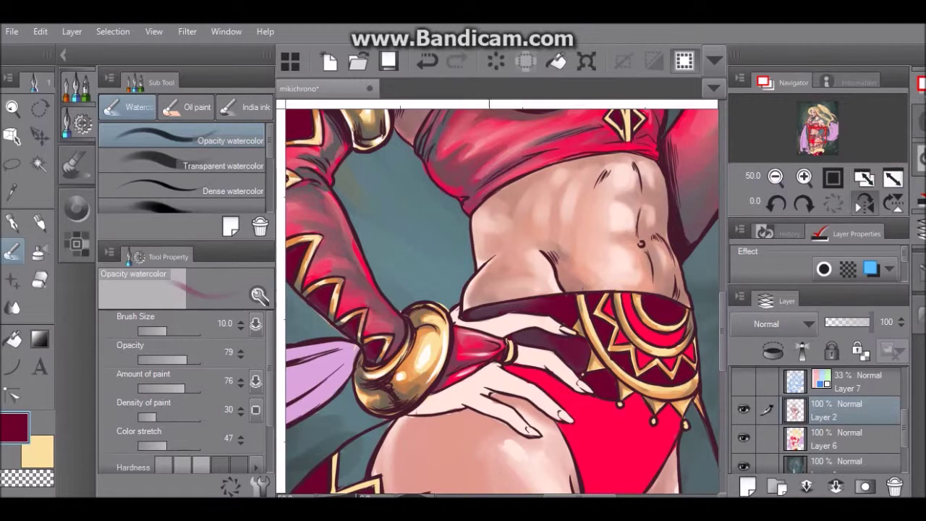
Step: Sample skin tones from the figure and shade the hand on the hip with Opacity watercolor at size 15
{"action": "scroll", "coordinate": [502, 296], "scroll_direction": "up", "scroll_amount": 3}
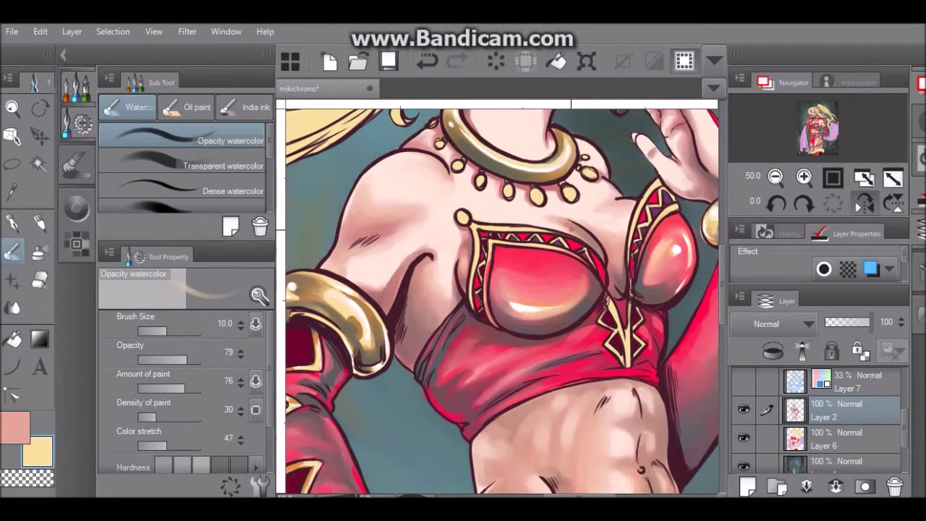
{"action": "scroll", "coordinate": [503, 296], "scroll_direction": "down", "scroll_amount": 5}
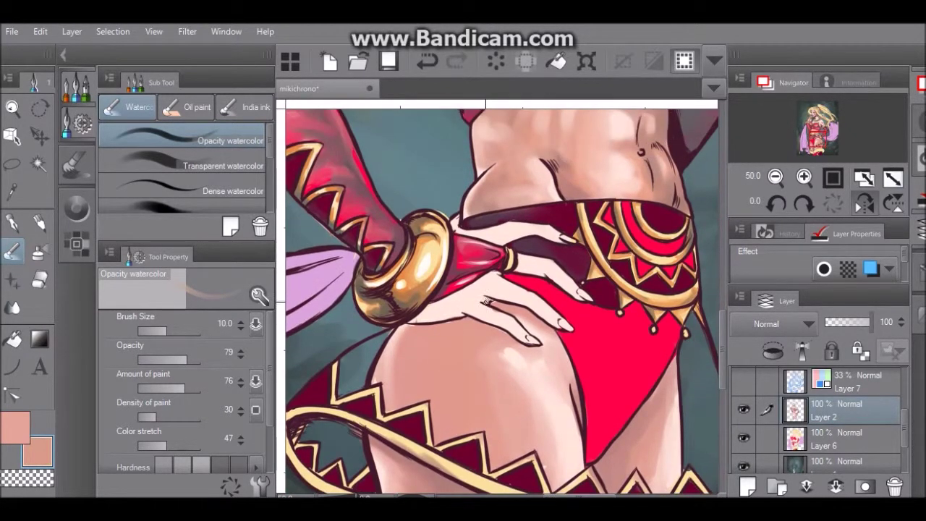
{"action": "key", "text": "bracketright"}
{"action": "key", "text": "bracketright"}
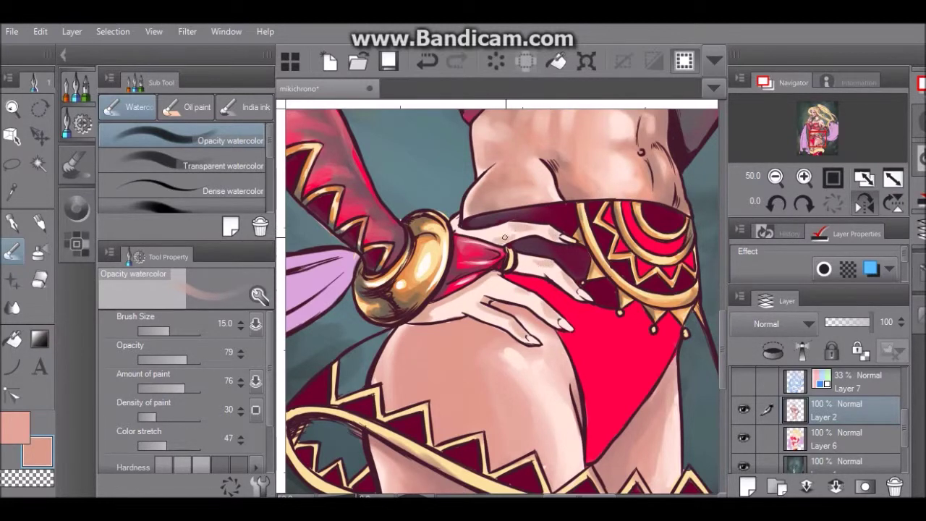
{"action": "key", "text": "x"}
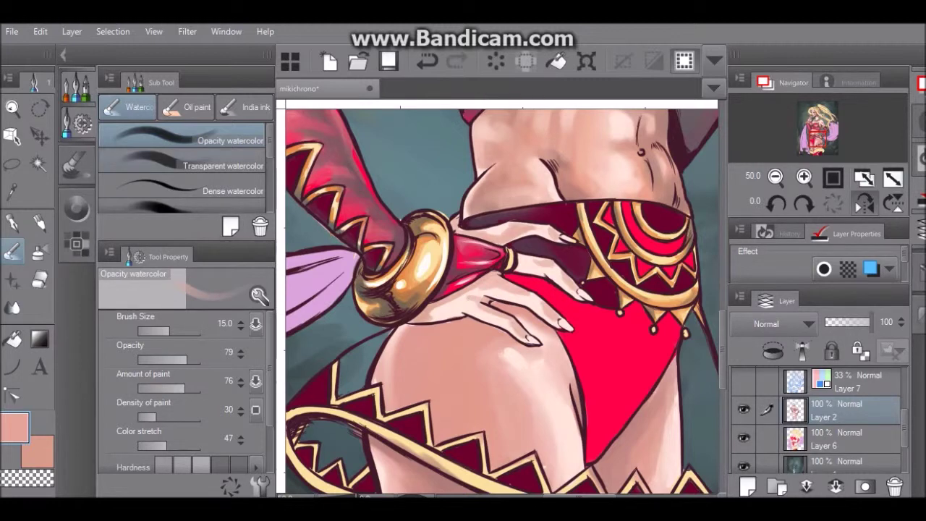
Step: Blend the back of the hand with Transparent watercolor and define the finger shadows in tan with Dense watercolor
{"action": "left_click", "coordinate": [217, 166]}
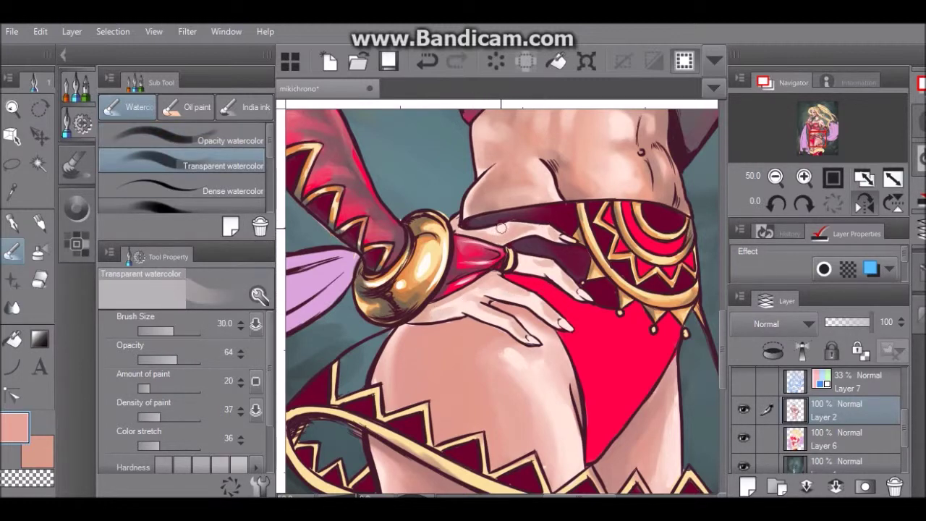
{"action": "key", "text": "x"}
{"action": "key", "text": "F2"}
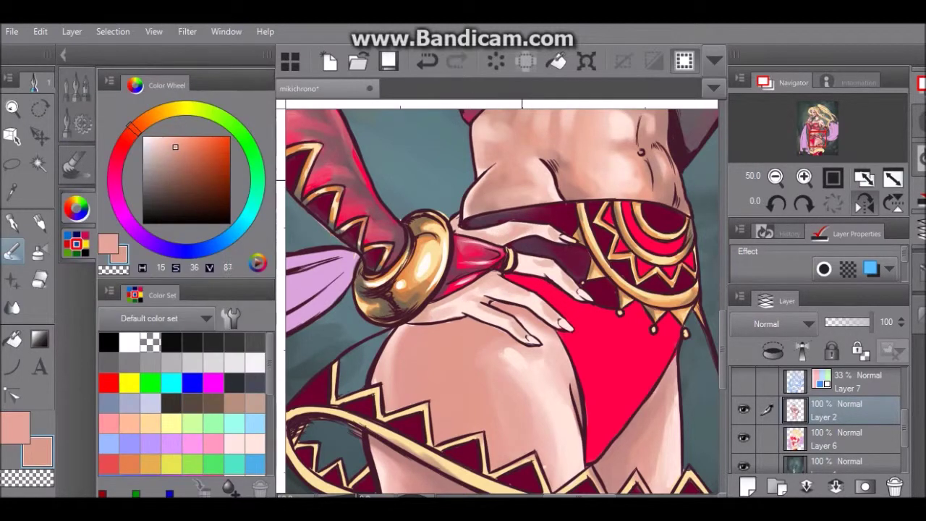
{"action": "key", "text": "F2"}
{"action": "key", "text": "period"}
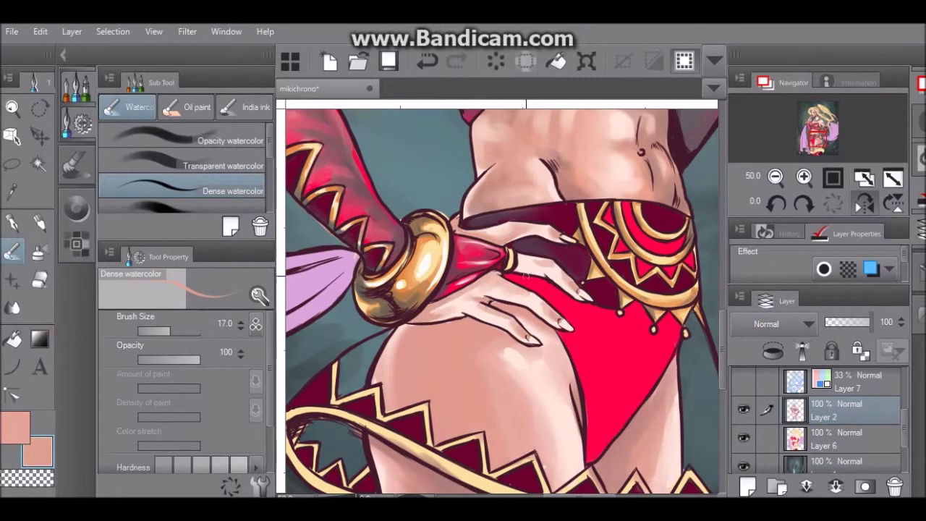
Step: Paint darker rose shadows around the fingers and along the upper thigh beneath the hand, alternating Transparent and Dense watercolor
{"action": "left_click", "coordinate": [181, 165]}
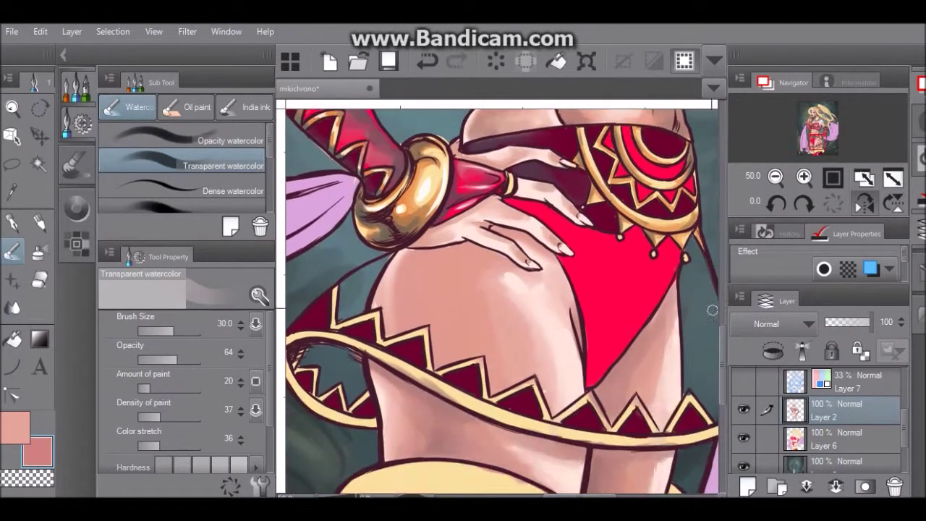
{"action": "left_click", "coordinate": [217, 191]}
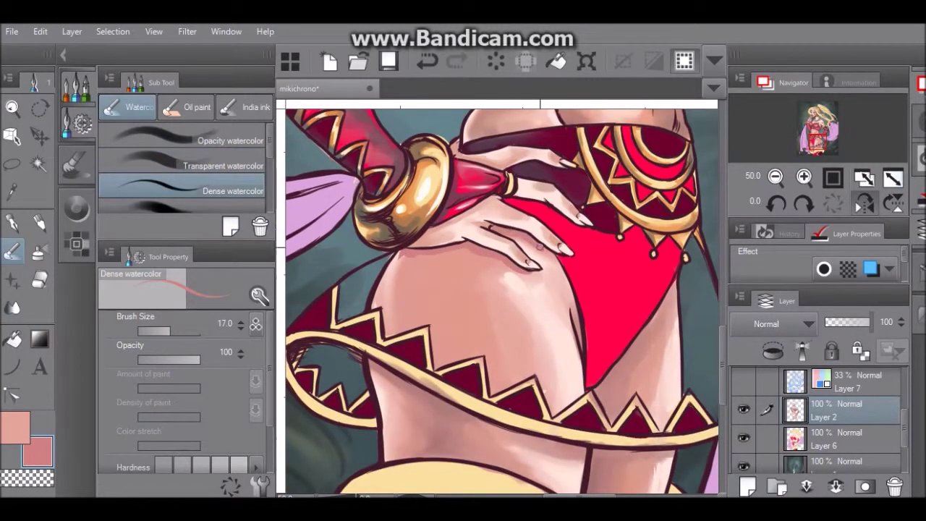
{"action": "left_click", "coordinate": [217, 166]}
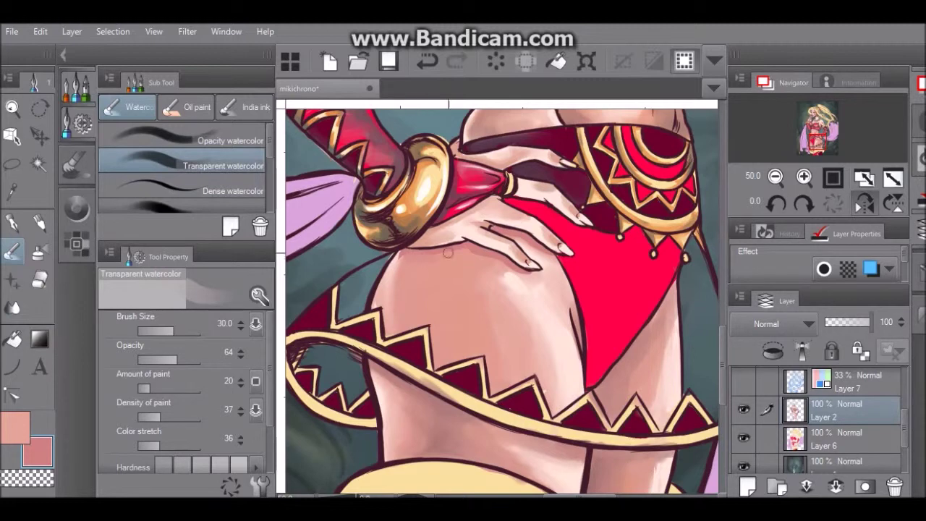
{"action": "left_click", "coordinate": [217, 191]}
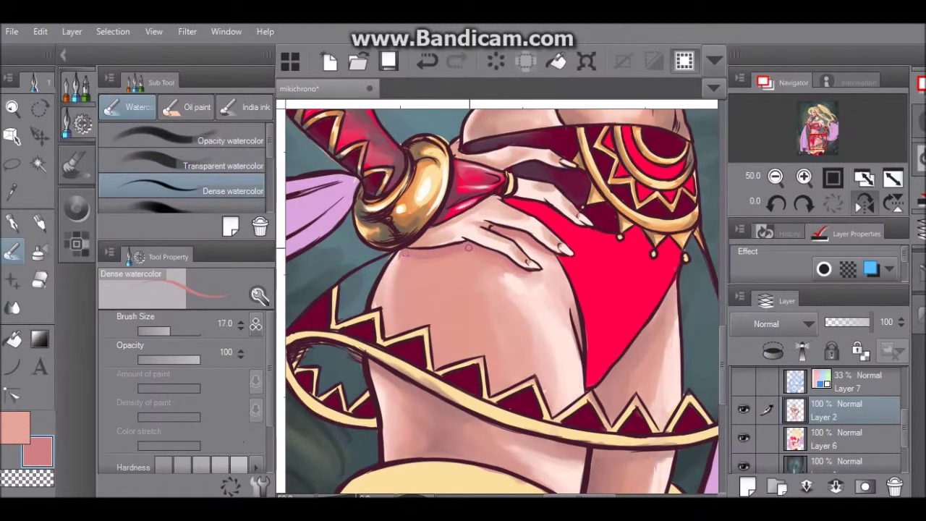
Step: Sample dark teal from the background and glaze cool shadows on the hand with Opacity watercolor at size 20
{"action": "left_click", "coordinate": [361, 254], "text": "alt"}
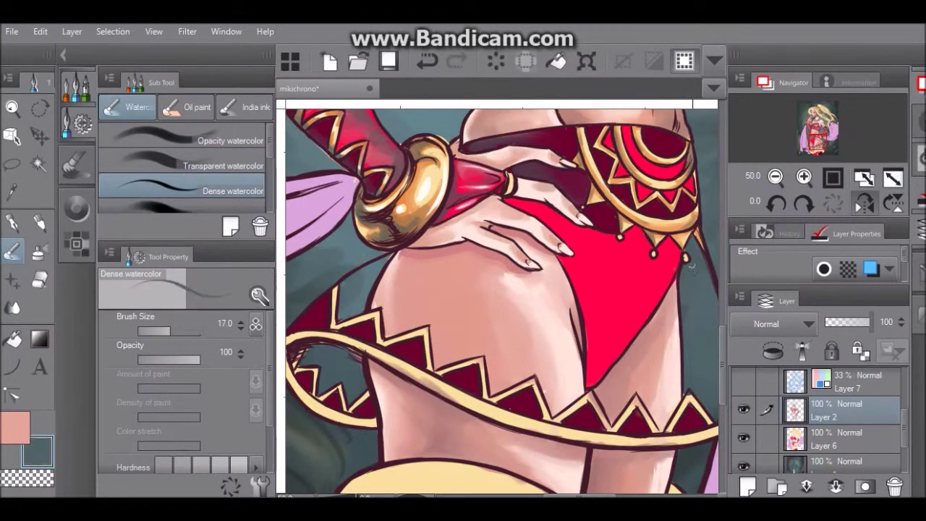
{"action": "key", "text": "comma"}
{"action": "key", "text": "comma"}
{"action": "key", "text": "bracketright"}
{"action": "key", "text": "bracketright"}
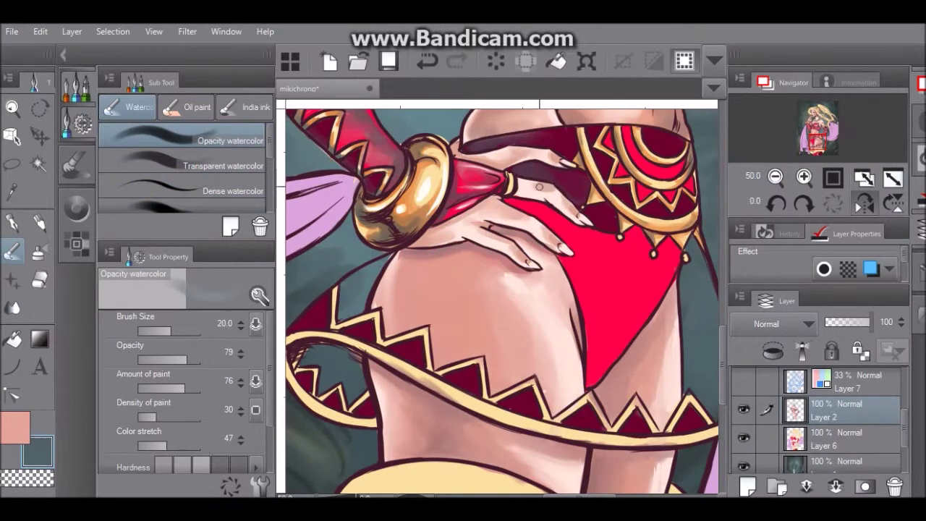
Step: Refine the abdomen's highlights and shading with pale pink and sampled tan, using Opacity watercolor at size 20
{"action": "scroll", "coordinate": [500, 337], "scroll_direction": "down", "scroll_amount": 4}
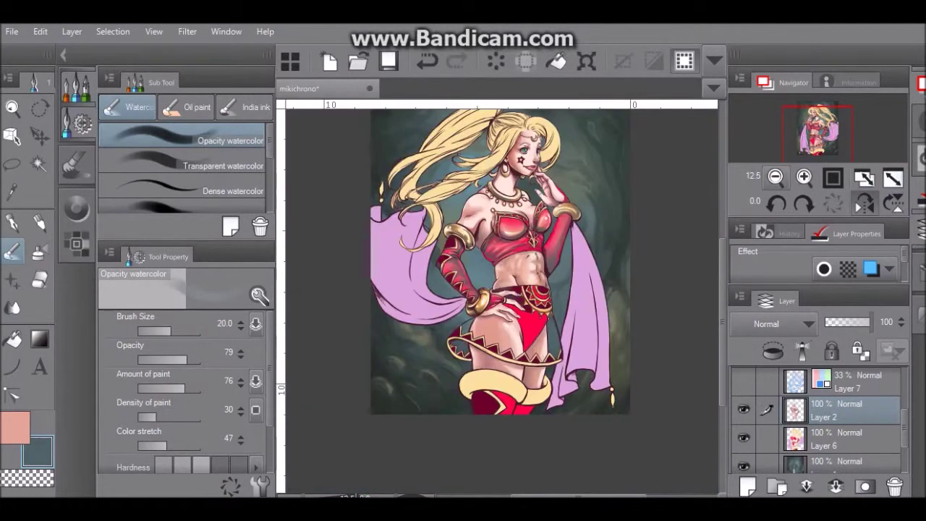
{"action": "scroll", "coordinate": [492, 299], "scroll_direction": "up", "scroll_amount": 4}
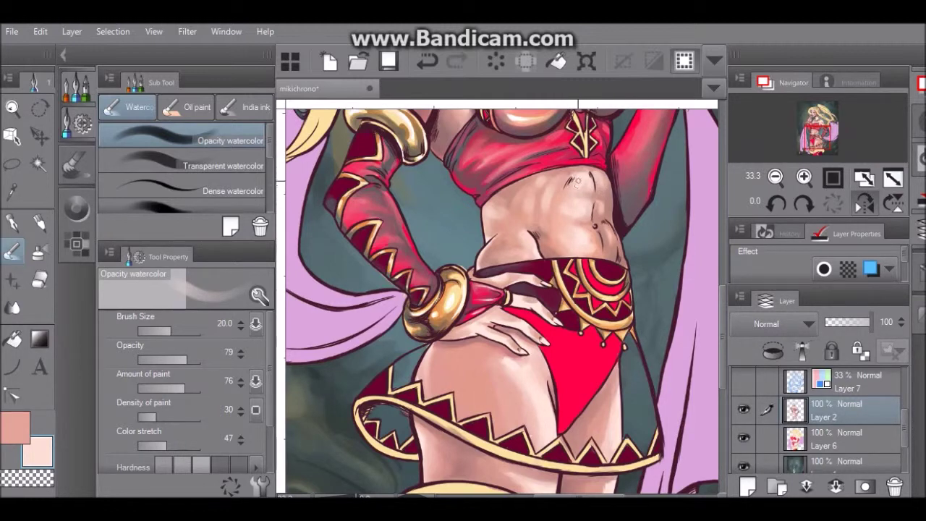
{"action": "scroll", "coordinate": [577, 184], "scroll_direction": "down", "scroll_amount": 3}
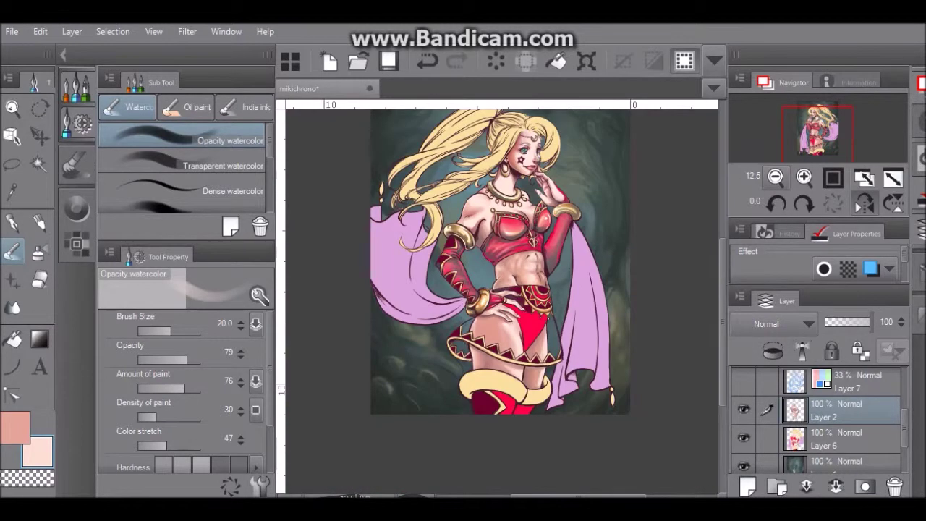
{"action": "scroll", "coordinate": [466, 320], "scroll_direction": "up", "scroll_amount": 2}
{"action": "left_click", "coordinate": [577, 215], "text": "alt"}
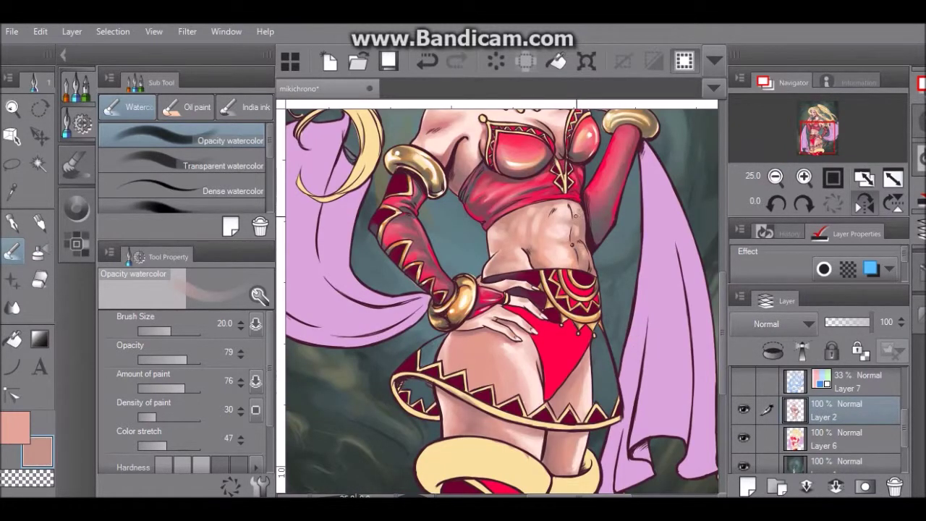
{"action": "left_click_drag", "start_coordinate": [579, 262], "coordinate": [546, 266]}
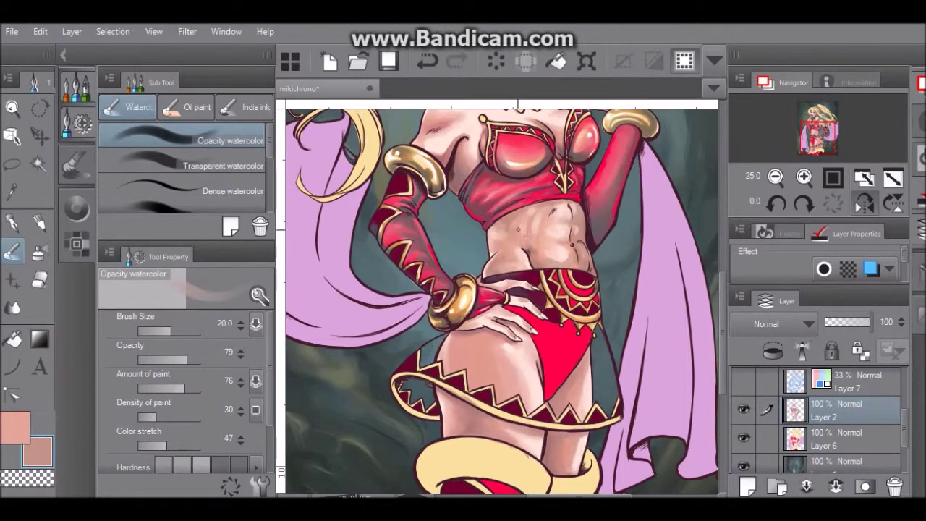
{"action": "left_click", "coordinate": [776, 176]}
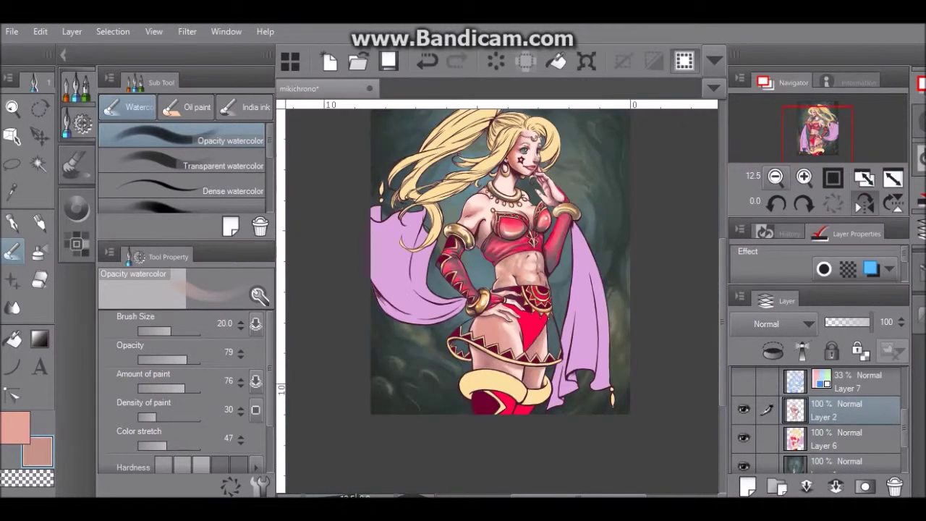
{"action": "left_click", "coordinate": [804, 176]}
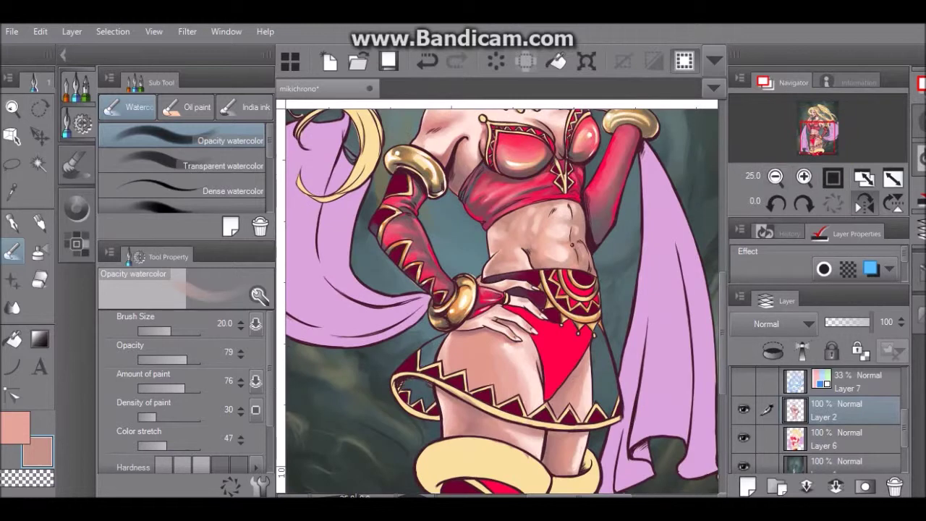
Step: Erase the short ink lines on the upper abdomen from Layer 5 with the Hard eraser at size 20
{"action": "key", "text": "e"}
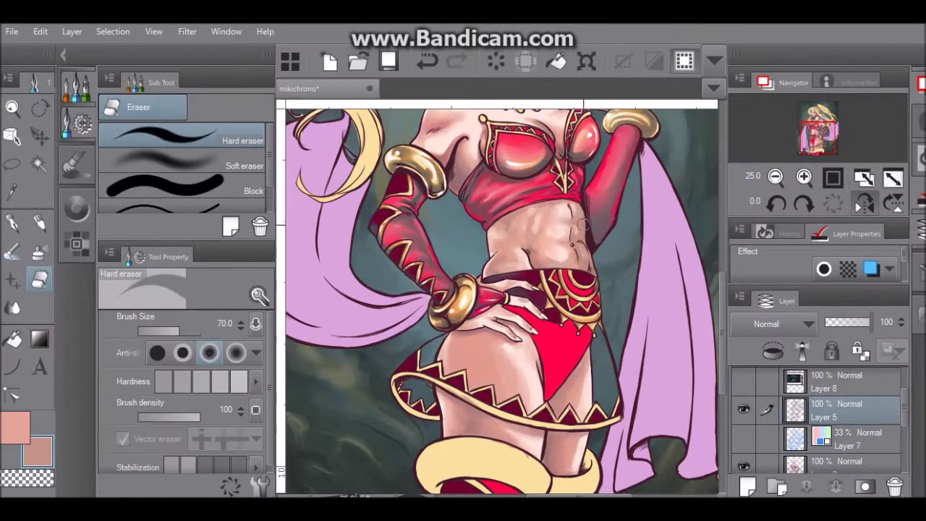
{"action": "key", "text": "bracketleft"}
{"action": "key", "text": "bracketleft"}
{"action": "key", "text": "bracketleft"}
{"action": "key", "text": "bracketleft"}
{"action": "key", "text": "bracketleft"}
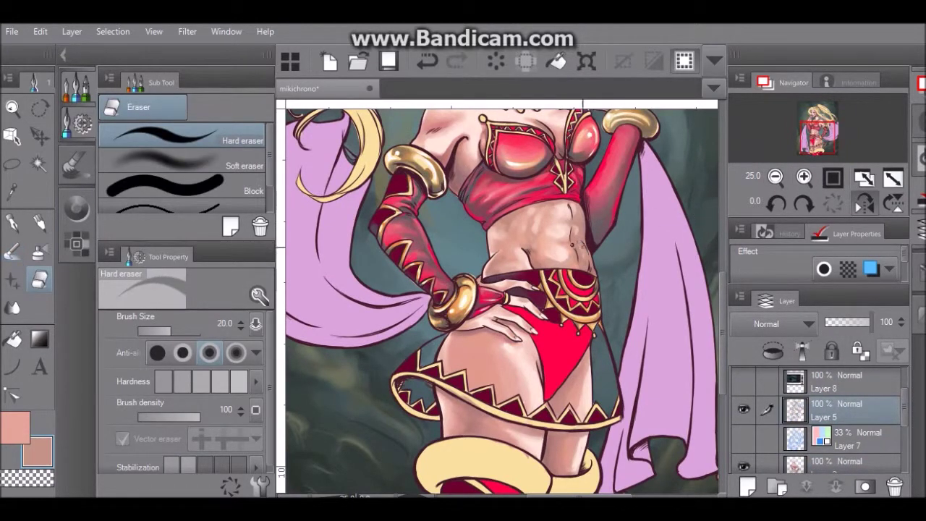
{"action": "left_click", "coordinate": [776, 177]}
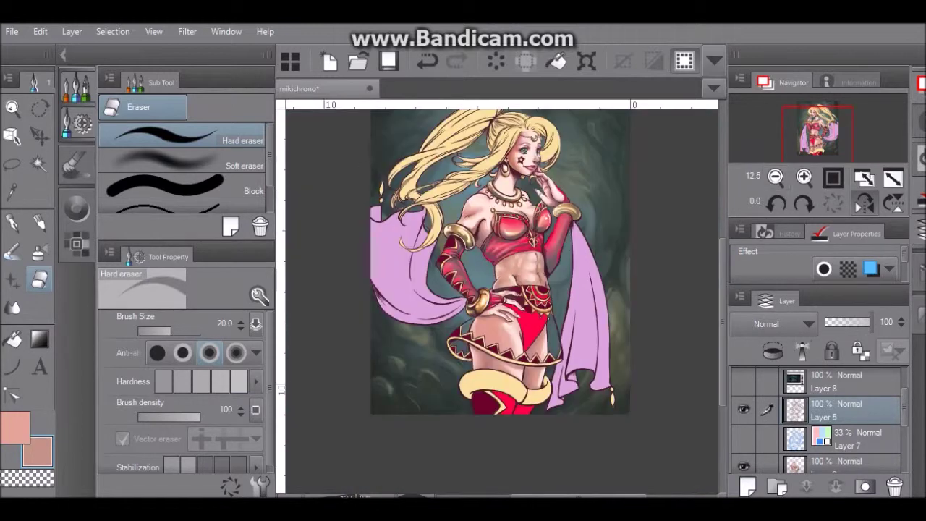
Step: Save the illustration and make Layer 2 the active layer again
{"action": "key", "text": "ctrl+s"}
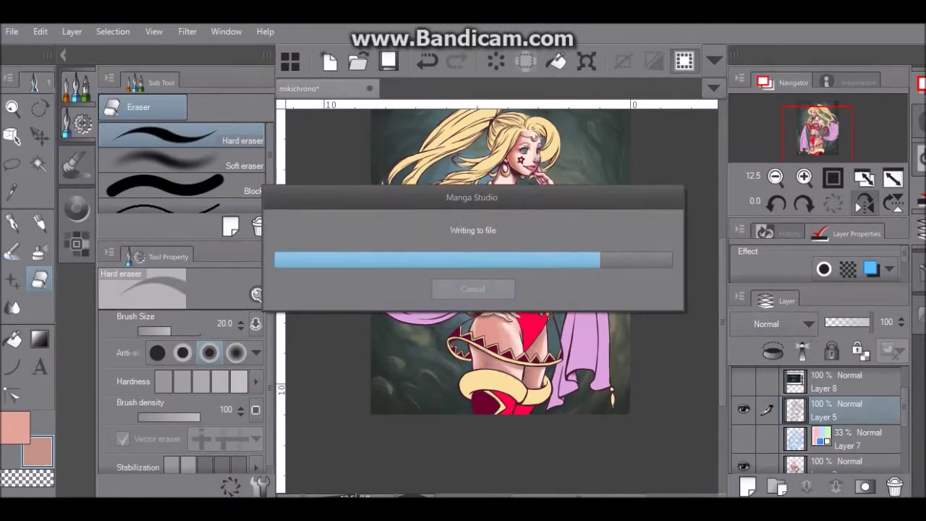
{"action": "left_click_drag", "start_coordinate": [905, 407], "coordinate": [905, 439]}
{"action": "left_click", "coordinate": [846, 384]}
Step: Shade the skirt's gold trim with golden brown sampled from the wrist bracelet, using Opacity watercolor at size 20
{"action": "left_click", "coordinate": [804, 177]}
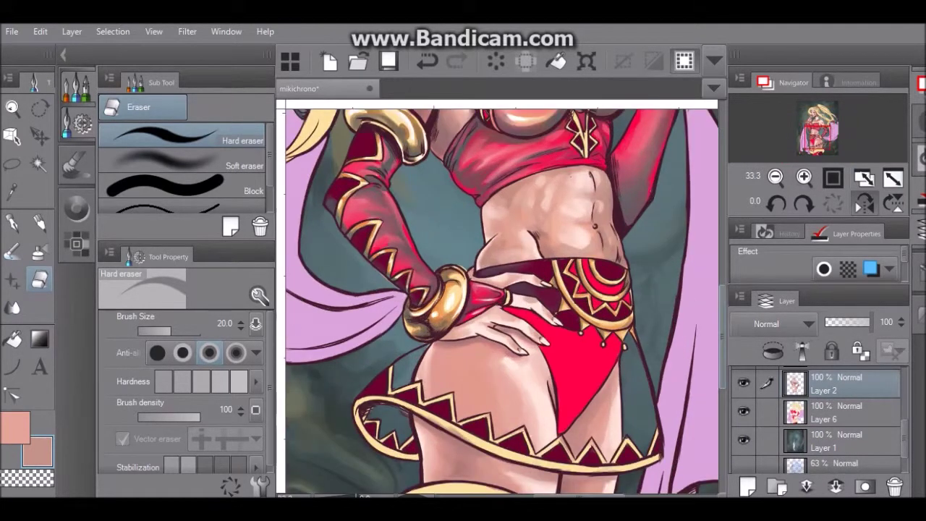
{"action": "left_click", "coordinate": [76, 208]}
{"action": "left_click", "coordinate": [143, 136]}
{"action": "left_click", "coordinate": [12, 223]}
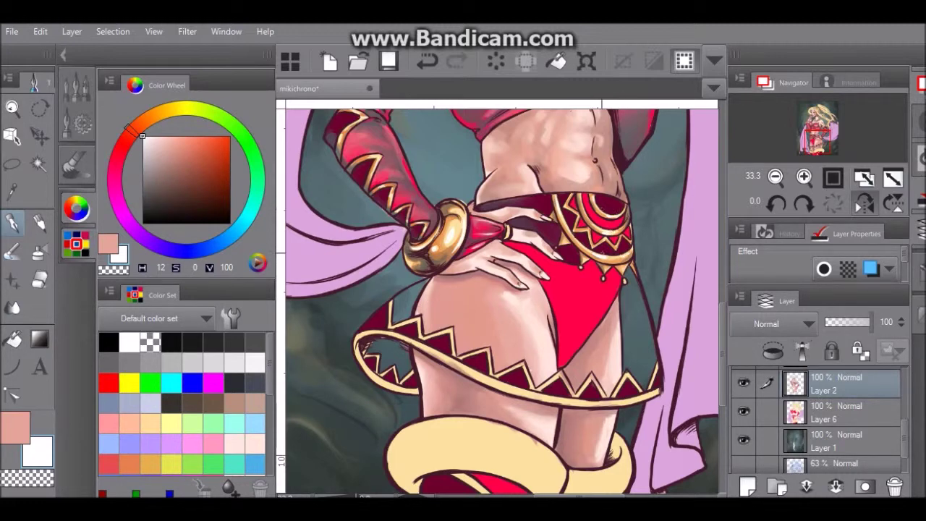
{"action": "left_click", "coordinate": [447, 253], "text": "alt"}
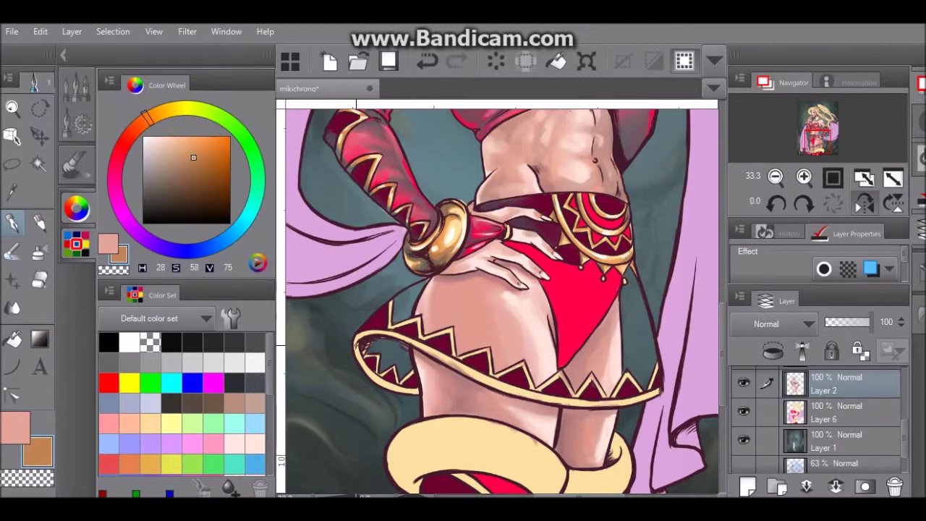
{"action": "mouse_move", "coordinate": [358, 354]}
{"action": "left_mouse_down"}
{"action": "mouse_move", "coordinate": [381, 377]}
{"action": "mouse_move", "coordinate": [415, 390]}
{"action": "mouse_move", "coordinate": [381, 373]}
{"action": "mouse_move", "coordinate": [366, 341]}
{"action": "left_mouse_up"}
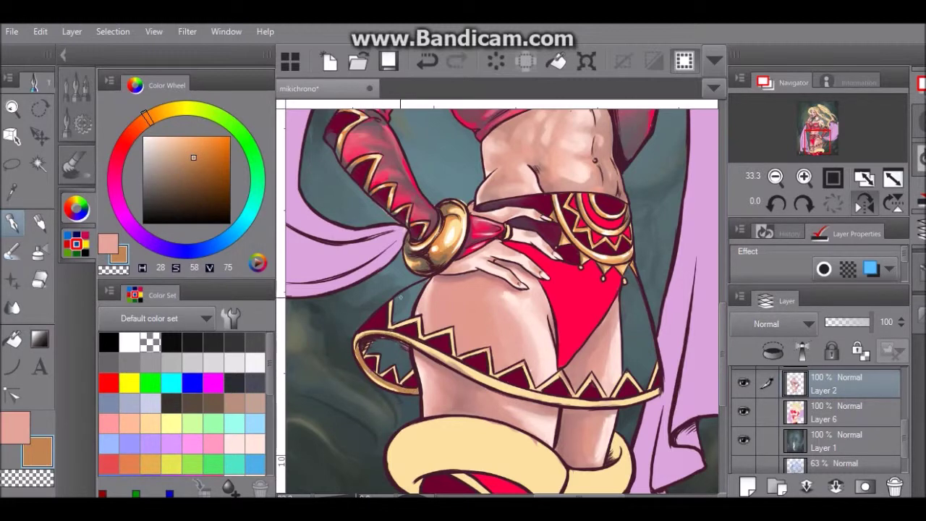
{"action": "key", "text": "b"}
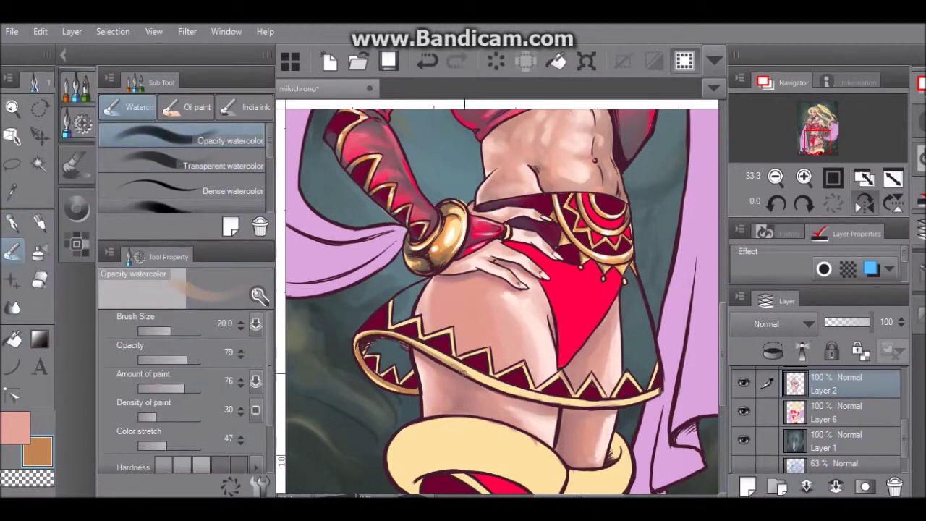
{"action": "mouse_move", "coordinate": [469, 374]}
{"action": "left_mouse_down"}
{"action": "mouse_move", "coordinate": [545, 399]}
{"action": "mouse_move", "coordinate": [602, 403]}
{"action": "mouse_move", "coordinate": [645, 389]}
{"action": "left_mouse_up"}
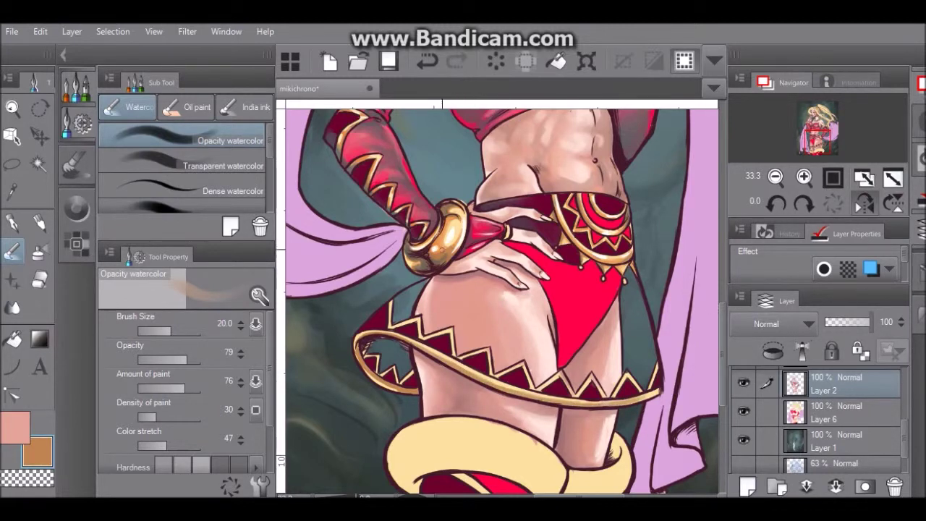
Step: Sample orange from the wrist bracelet and teal from the background, and block in orange shading on both gold boot cuffs with Dense watercolor
{"action": "left_click", "coordinate": [442, 249], "text": "alt"}
{"action": "left_click", "coordinate": [14, 428]}
{"action": "left_click", "coordinate": [644, 177], "text": "alt"}
{"action": "scroll", "coordinate": [644, 188], "scroll_direction": "down", "scroll_amount": 4}
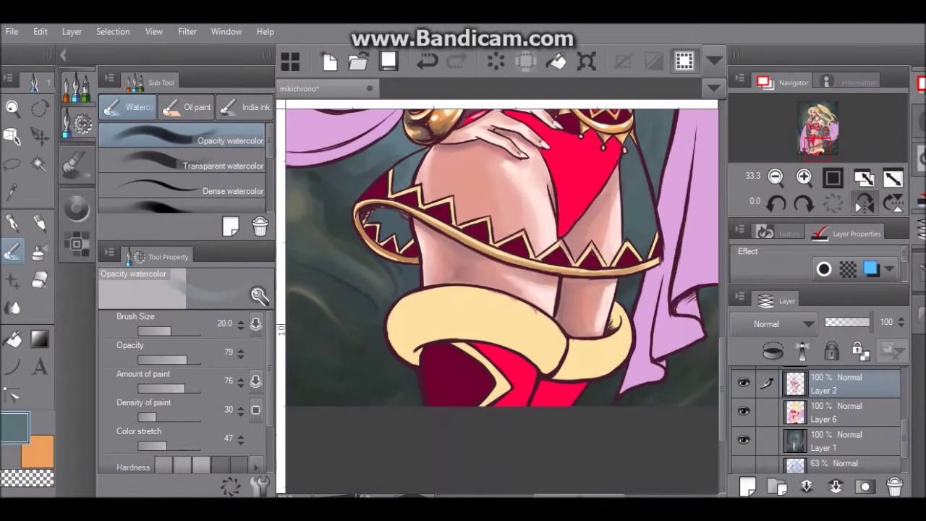
{"action": "left_click", "coordinate": [233, 192]}
{"action": "key", "text": "bracketright"}
{"action": "key", "text": "bracketright"}
{"action": "key", "text": "bracketright"}
{"action": "key", "text": "bracketright"}
{"action": "key", "text": "x"}
{"action": "mouse_move", "coordinate": [413, 343]}
{"action": "left_mouse_down"}
{"action": "mouse_move", "coordinate": [456, 332]}
{"action": "mouse_move", "coordinate": [431, 341]}
{"action": "mouse_move", "coordinate": [480, 338]}
{"action": "mouse_move", "coordinate": [545, 367]}
{"action": "mouse_move", "coordinate": [566, 350]}
{"action": "mouse_move", "coordinate": [555, 370]}
{"action": "mouse_move", "coordinate": [583, 370]}
{"action": "mouse_move", "coordinate": [600, 327]}
{"action": "left_mouse_up"}
{"action": "left_click_drag", "start_coordinate": [618, 353], "coordinate": [573, 369]}
{"action": "mouse_move", "coordinate": [425, 336]}
{"action": "left_mouse_down"}
{"action": "mouse_move", "coordinate": [462, 306]}
{"action": "mouse_move", "coordinate": [479, 325]}
{"action": "mouse_move", "coordinate": [516, 314]}
{"action": "mouse_move", "coordinate": [537, 349]}
{"action": "mouse_move", "coordinate": [417, 339]}
{"action": "mouse_move", "coordinate": [423, 340]}
{"action": "mouse_move", "coordinate": [411, 346]}
{"action": "mouse_move", "coordinate": [409, 307]}
{"action": "left_mouse_up"}
Step: Blend the orange shading around both boot cuffs with Transparent watercolor at size 50
{"action": "key", "text": "comma"}
{"action": "key", "text": "bracketright"}
{"action": "key", "text": "bracketright"}
{"action": "mouse_move", "coordinate": [493, 302]}
{"action": "left_mouse_down"}
{"action": "mouse_move", "coordinate": [510, 337]}
{"action": "mouse_move", "coordinate": [584, 350]}
{"action": "mouse_move", "coordinate": [626, 345]}
{"action": "left_mouse_up"}
{"action": "mouse_move", "coordinate": [476, 333]}
{"action": "left_mouse_down"}
{"action": "mouse_move", "coordinate": [463, 307]}
{"action": "mouse_move", "coordinate": [420, 324]}
{"action": "mouse_move", "coordinate": [404, 319]}
{"action": "left_mouse_up"}
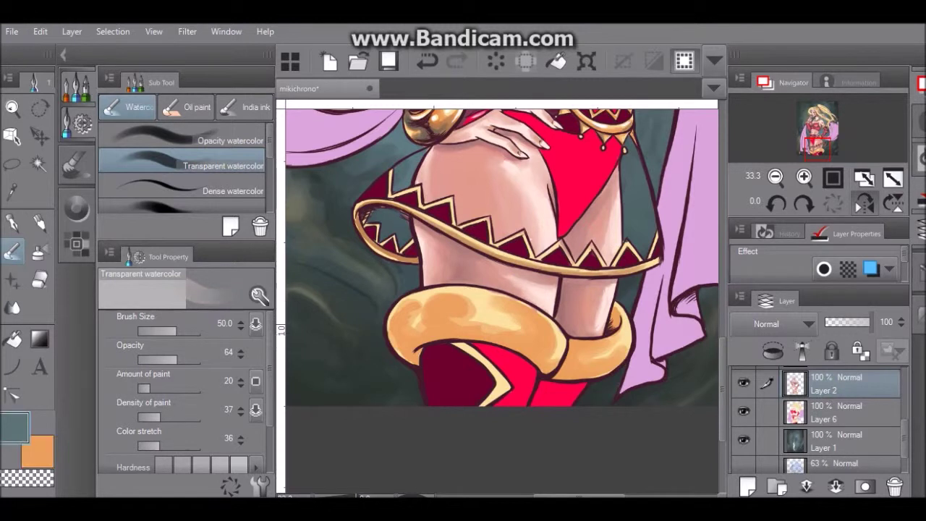
Step: Add near-white highlights and dark teal reflections to the gold boot cuffs with Opacity watercolor at size 40
{"action": "key", "text": "comma"}
{"action": "key", "text": "bracketright"}
{"action": "key", "text": "bracketright"}
{"action": "left_click_drag", "start_coordinate": [432, 340], "coordinate": [539, 345]}
{"action": "mouse_move", "coordinate": [458, 316]}
{"action": "left_mouse_down"}
{"action": "mouse_move", "coordinate": [434, 309]}
{"action": "mouse_move", "coordinate": [442, 310]}
{"action": "mouse_move", "coordinate": [407, 336]}
{"action": "mouse_move", "coordinate": [399, 329]}
{"action": "mouse_move", "coordinate": [407, 326]}
{"action": "mouse_move", "coordinate": [412, 351]}
{"action": "left_mouse_up"}
{"action": "mouse_move", "coordinate": [563, 353]}
{"action": "left_mouse_down"}
{"action": "mouse_move", "coordinate": [590, 342]}
{"action": "mouse_move", "coordinate": [597, 369]}
{"action": "mouse_move", "coordinate": [605, 356]}
{"action": "left_mouse_up"}
{"action": "key", "text": "period"}
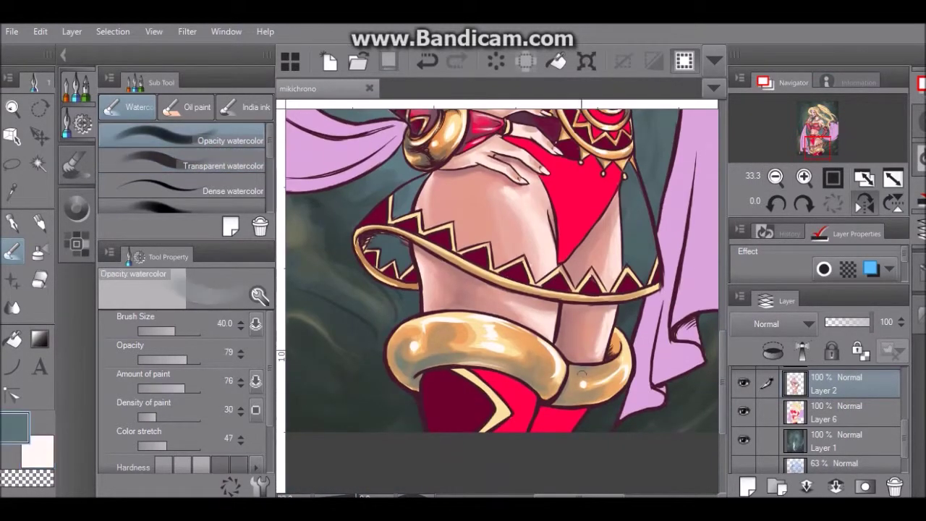
Step: Glaze dark teal shadows on the red boots and refine the cuffs with sampled tan, using Opacity and Transparent watercolor
{"action": "key", "text": "comma"}
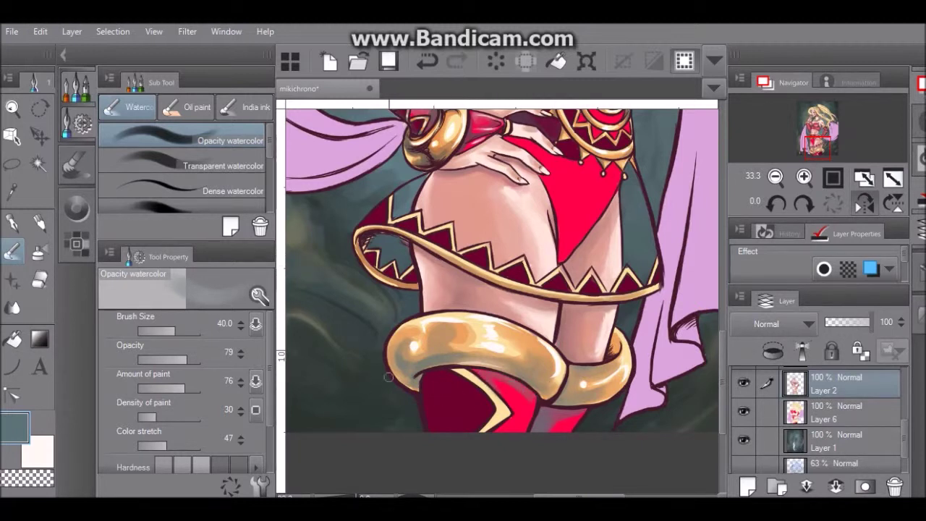
{"action": "key", "text": "x"}
{"action": "left_click", "coordinate": [443, 144], "text": "alt"}
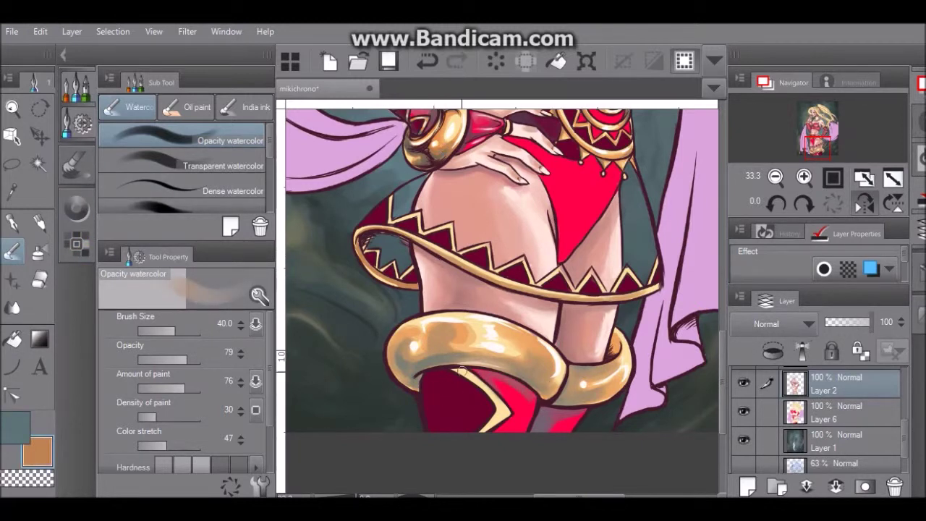
{"action": "key", "text": "x"}
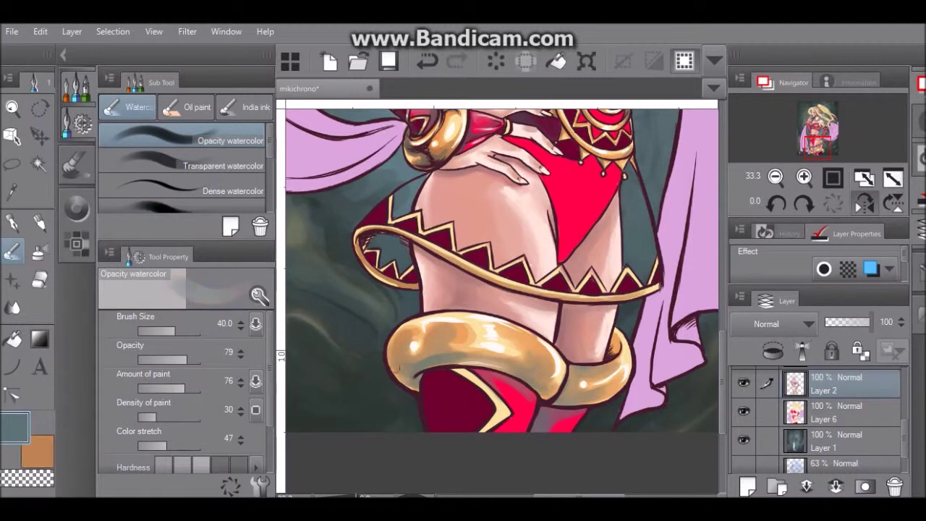
{"action": "key", "text": "period"}
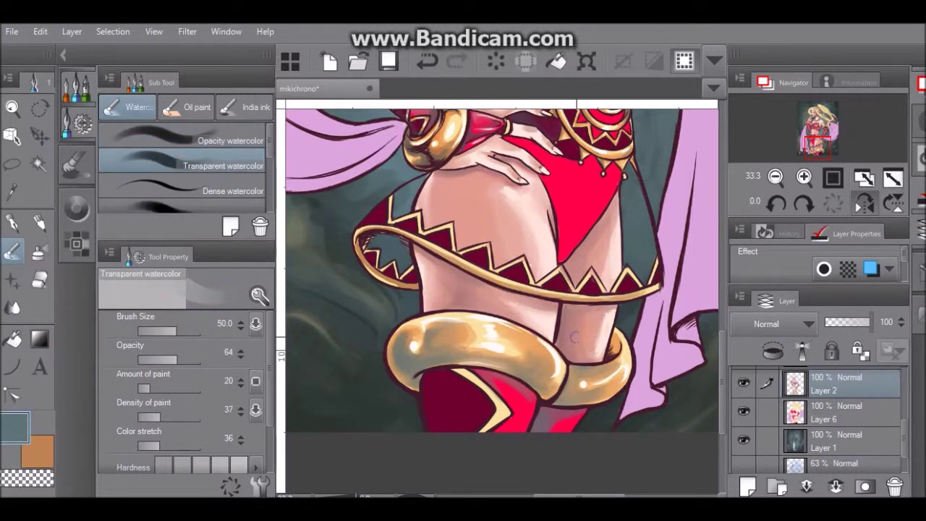
{"action": "key", "text": "comma"}
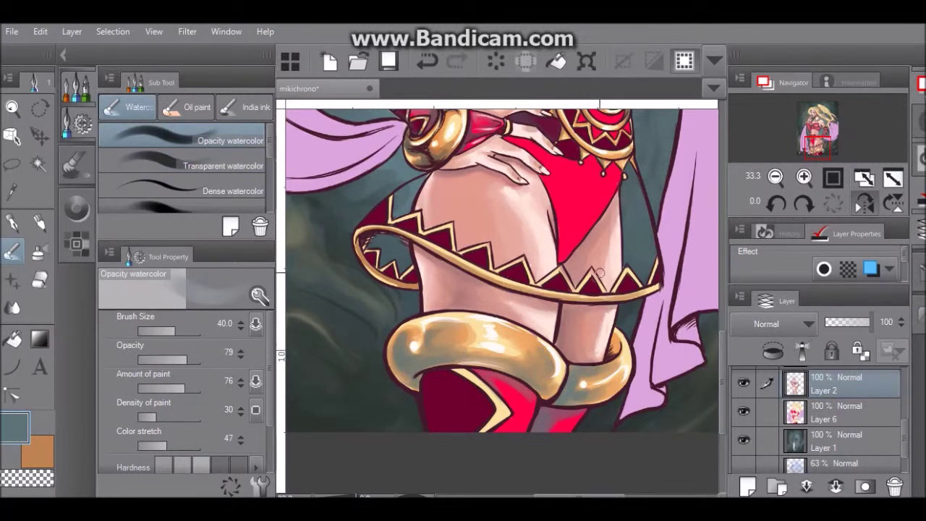
Step: Shade the lower tip of the red loincloth with teal and sampled red, using Opacity watercolor at size 40
{"action": "left_click_drag", "start_coordinate": [601, 273], "coordinate": [441, 375]}
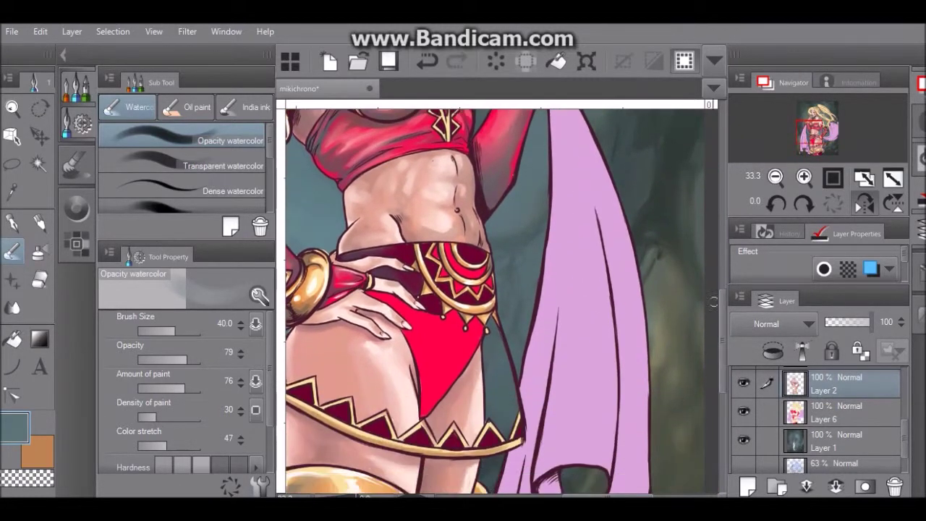
{"action": "mouse_move", "coordinate": [424, 405]}
{"action": "left_mouse_down"}
{"action": "mouse_move", "coordinate": [411, 339]}
{"action": "mouse_move", "coordinate": [427, 400]}
{"action": "mouse_move", "coordinate": [441, 391]}
{"action": "left_mouse_up"}
{"action": "key", "text": "x"}
{"action": "left_click", "coordinate": [445, 369], "text": "alt"}
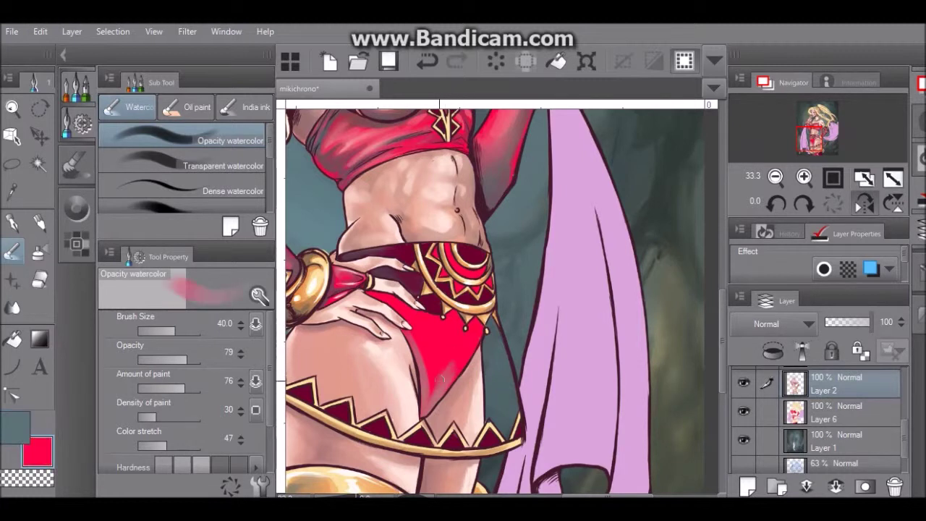
{"action": "mouse_move", "coordinate": [443, 369]}
{"action": "left_mouse_down"}
{"action": "mouse_move", "coordinate": [452, 365]}
{"action": "mouse_move", "coordinate": [439, 399]}
{"action": "left_mouse_up"}
Step: Sample darker teal from the background and paint shadow along the red loincloth's inner edge with Dense and Opacity watercolor
{"action": "key", "text": "x"}
{"action": "left_click", "coordinate": [520, 235], "text": "alt"}
{"action": "left_click", "coordinate": [217, 190]}
{"action": "left_click_drag", "start_coordinate": [412, 338], "coordinate": [427, 409]}
{"action": "left_click", "coordinate": [217, 138]}
{"action": "left_click_drag", "start_coordinate": [413, 343], "coordinate": [427, 361]}
Step: Blend the loincloth's teal shadow into the red with Transparent watercolor at size 50 and Smooth watercolor at size 40
{"action": "left_click", "coordinate": [217, 166]}
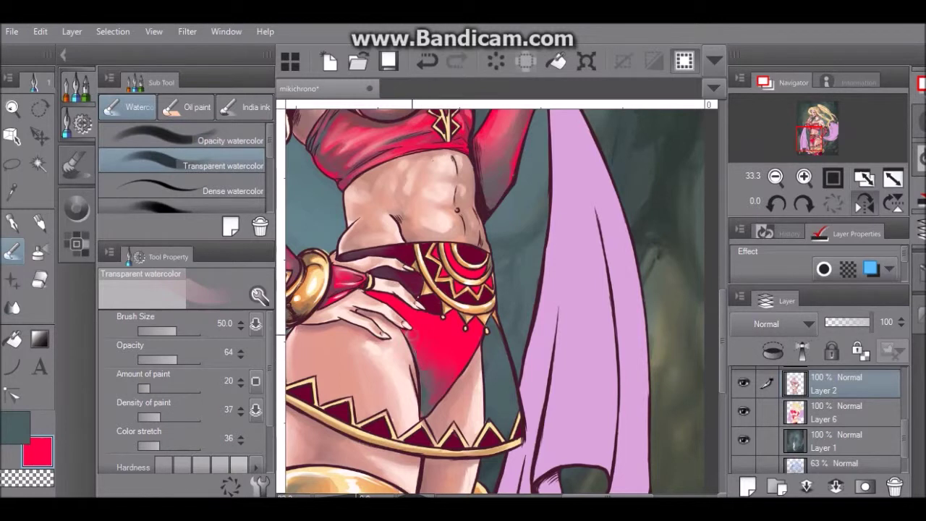
{"action": "key", "text": "x"}
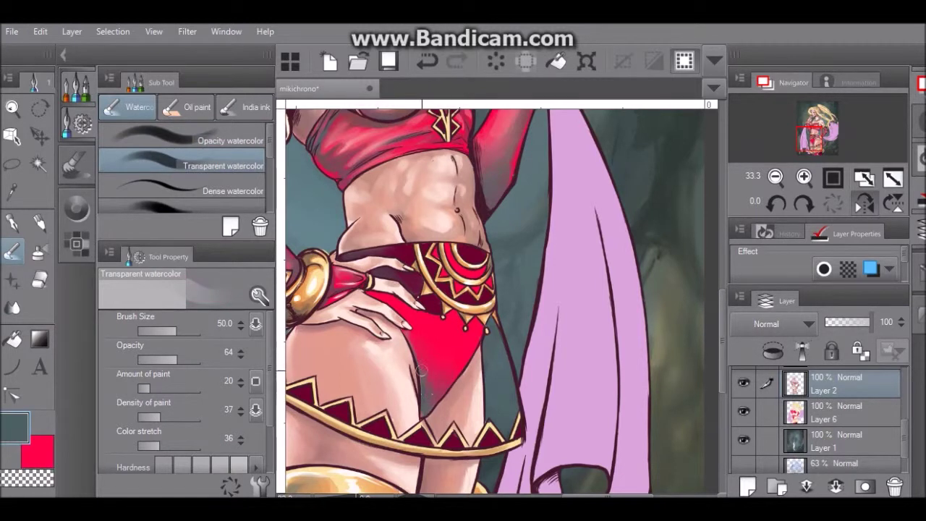
{"action": "key", "text": "x"}
{"action": "key", "text": "x"}
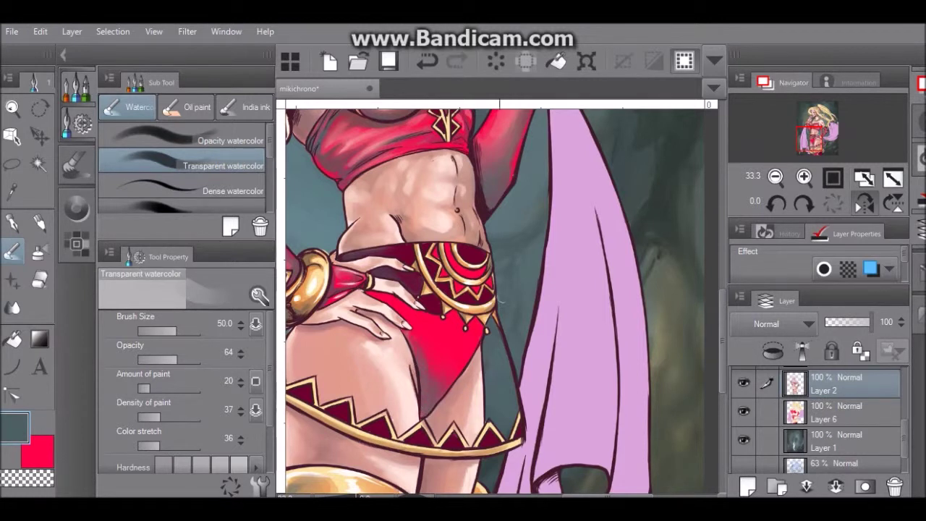
{"action": "left_click", "coordinate": [185, 209]}
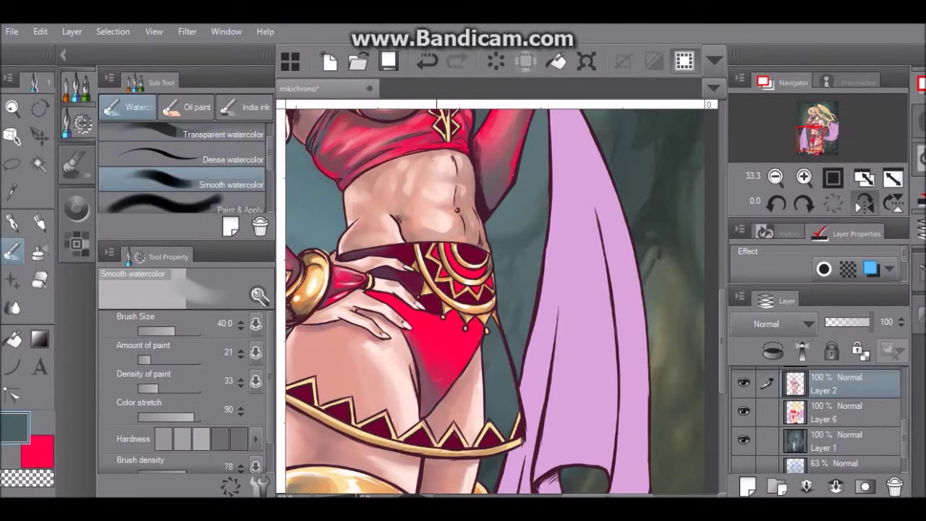
{"action": "key", "text": "x"}
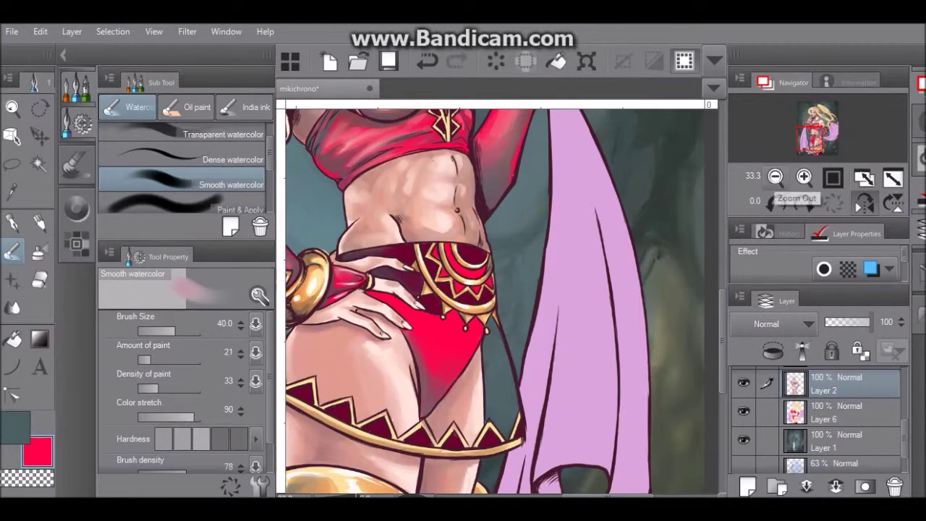
Step: View the whole figure and save the illustration
{"action": "left_click", "coordinate": [776, 178]}
{"action": "left_click", "coordinate": [776, 177]}
{"action": "left_click", "coordinate": [11, 32]}
{"action": "left_click", "coordinate": [12, 31]}
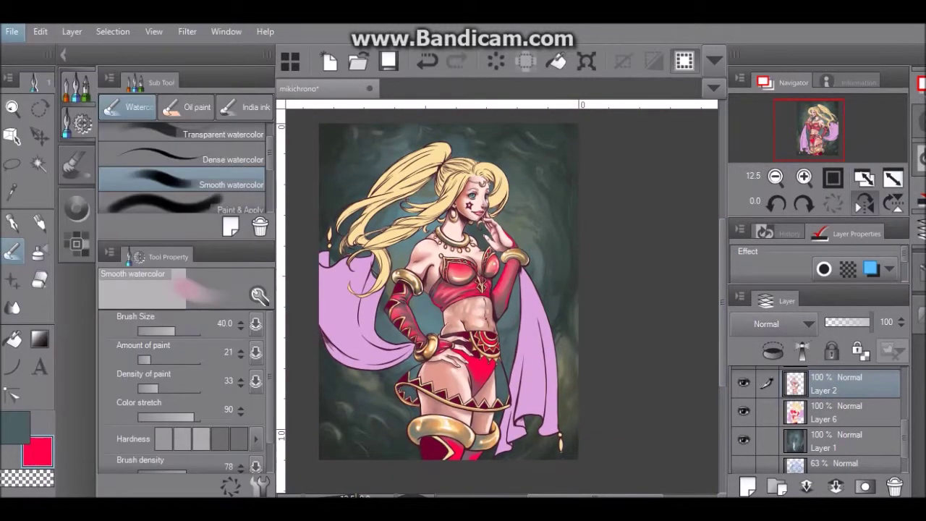
{"action": "key", "text": "ctrl+s"}
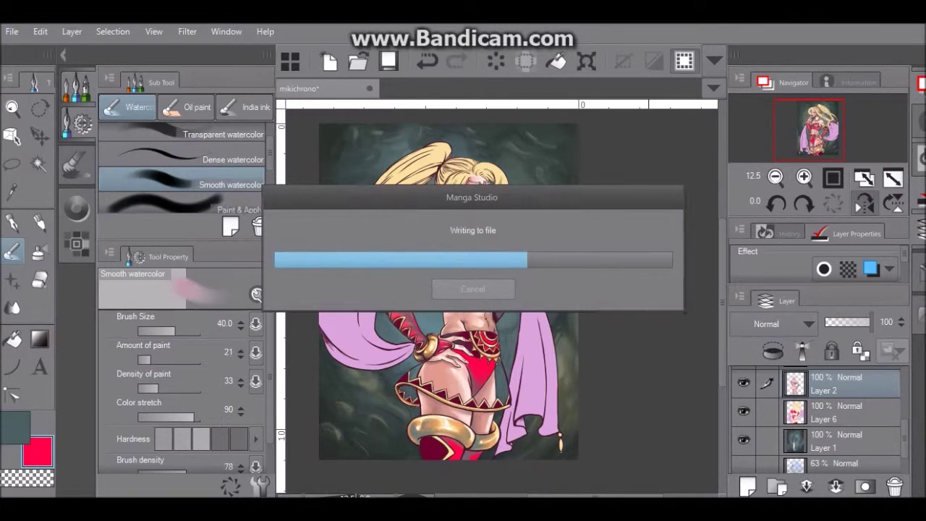
Step: Paint pale lilac highlights on the scarf hanging from the raised arm with Opacity watercolor at size 40, and soften them with Transparent watercolor
{"action": "left_click", "coordinate": [76, 208]}
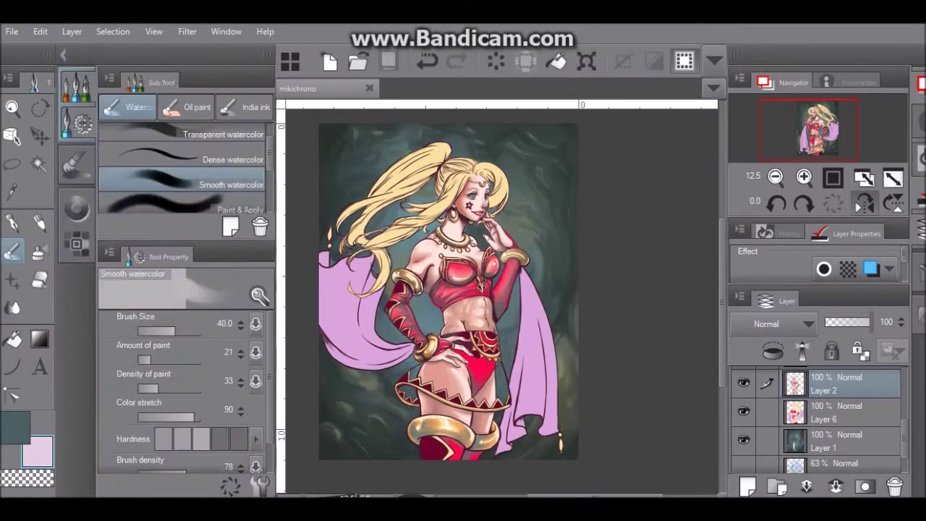
{"action": "scroll", "coordinate": [181, 166], "scroll_direction": "up", "scroll_amount": 1}
{"action": "left_click", "coordinate": [181, 136]}
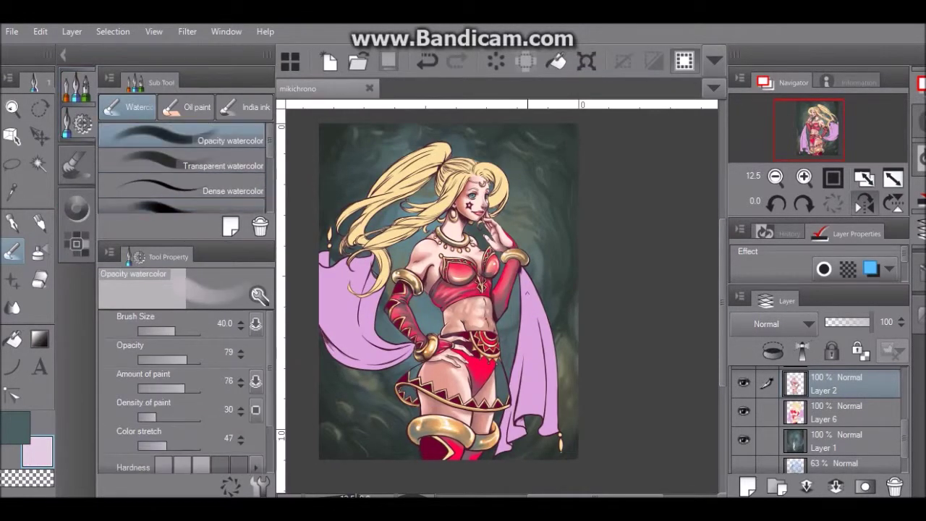
{"action": "left_click_drag", "start_coordinate": [533, 321], "coordinate": [530, 398]}
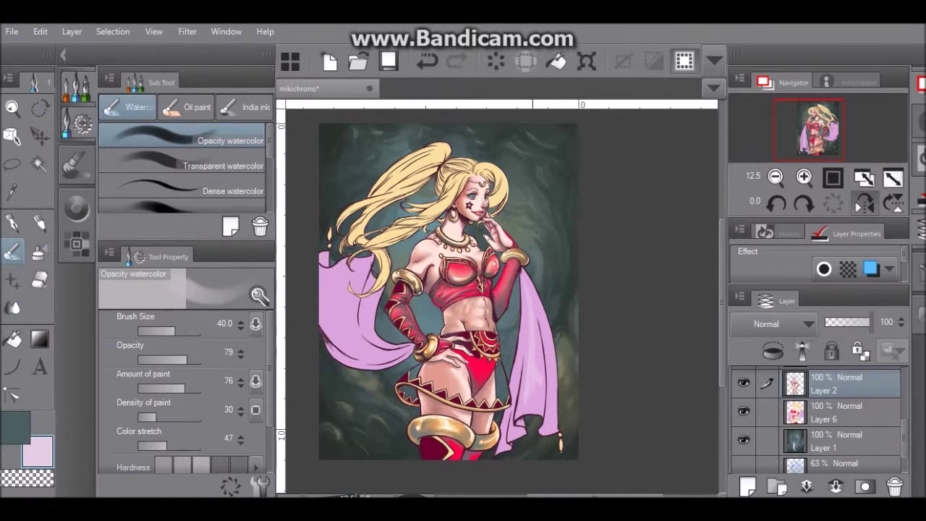
{"action": "left_click_drag", "start_coordinate": [537, 305], "coordinate": [551, 363]}
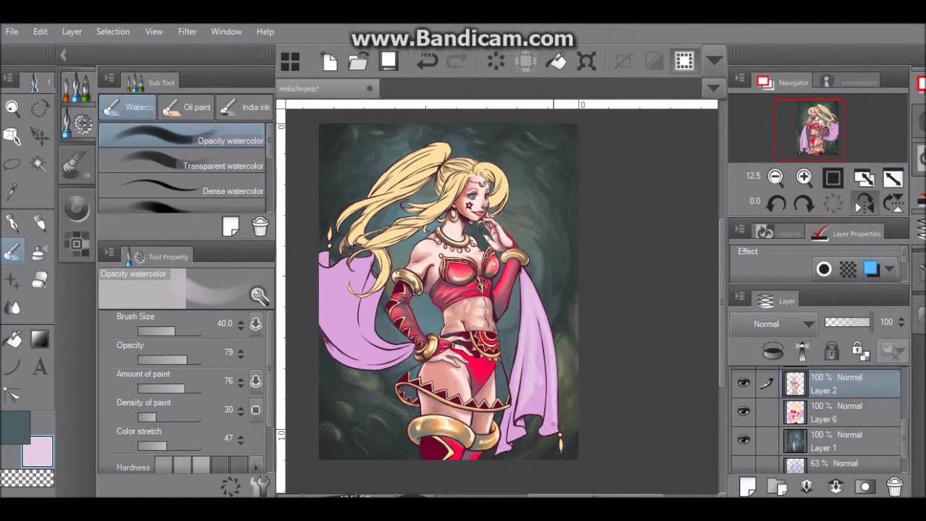
{"action": "key", "text": "period"}
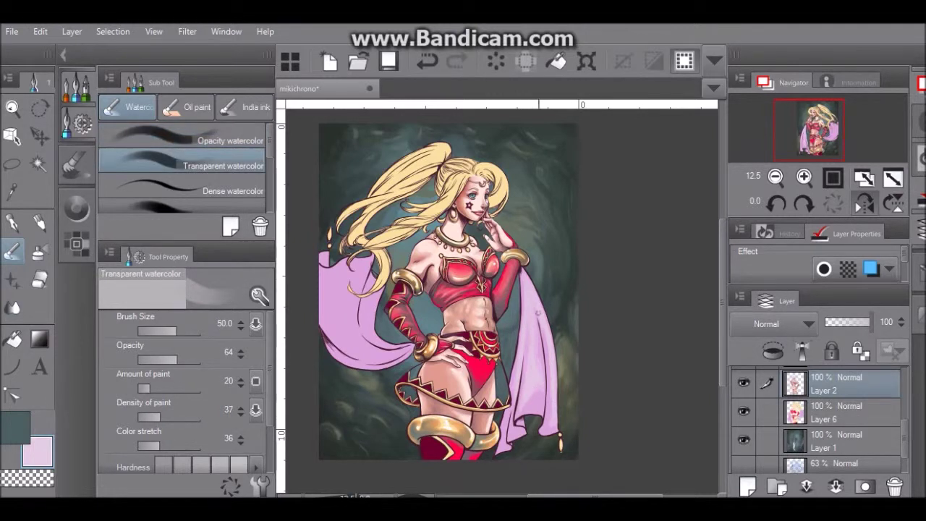
Step: Paint near-white highlights along the hanging scarf's folds with Dense watercolor at size 100, undoing the unwanted strokes
{"action": "key", "text": "period"}
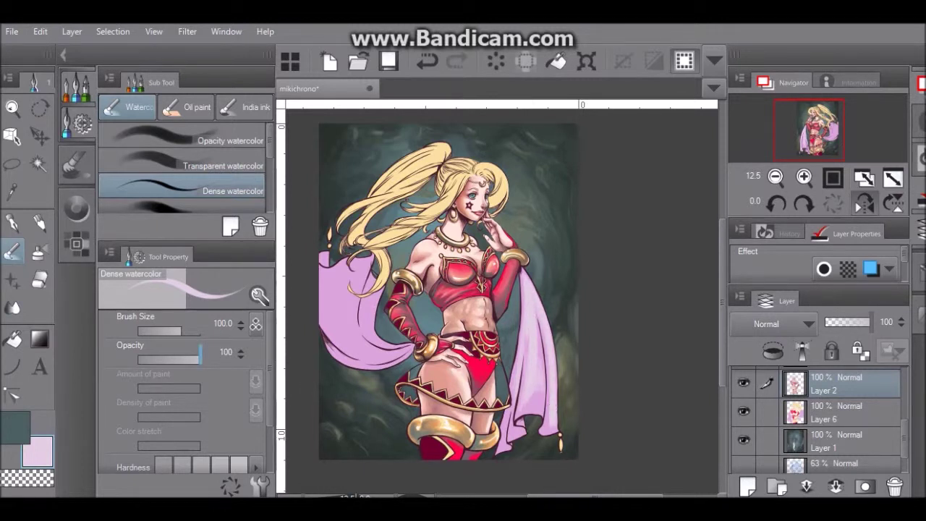
{"action": "left_click", "coordinate": [76, 209]}
{"action": "left_click", "coordinate": [143, 136]}
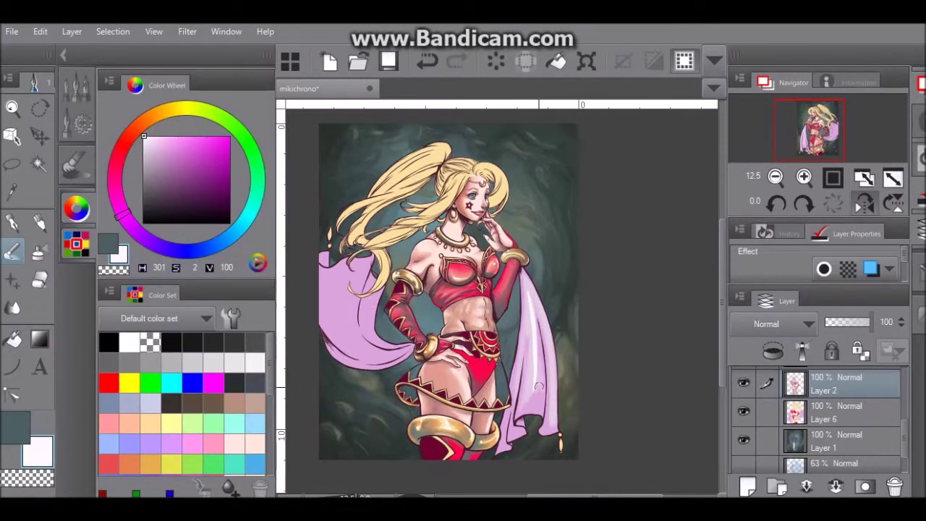
{"action": "key", "text": "ctrl+z"}
{"action": "left_click_drag", "start_coordinate": [541, 395], "coordinate": [541, 402]}
{"action": "left_click_drag", "start_coordinate": [553, 366], "coordinate": [553, 392]}
{"action": "key", "text": "ctrl+z"}
{"action": "left_click", "coordinate": [552, 425]}
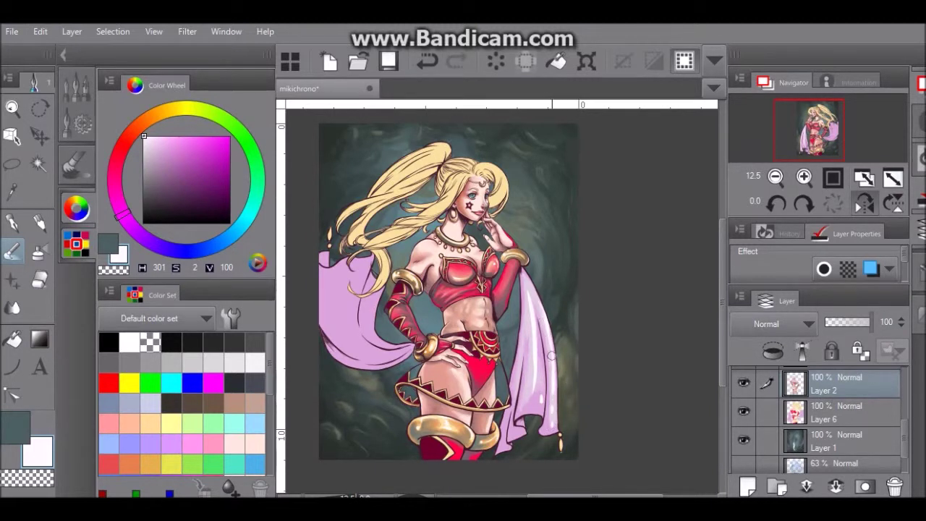
{"action": "left_click_drag", "start_coordinate": [531, 295], "coordinate": [524, 388]}
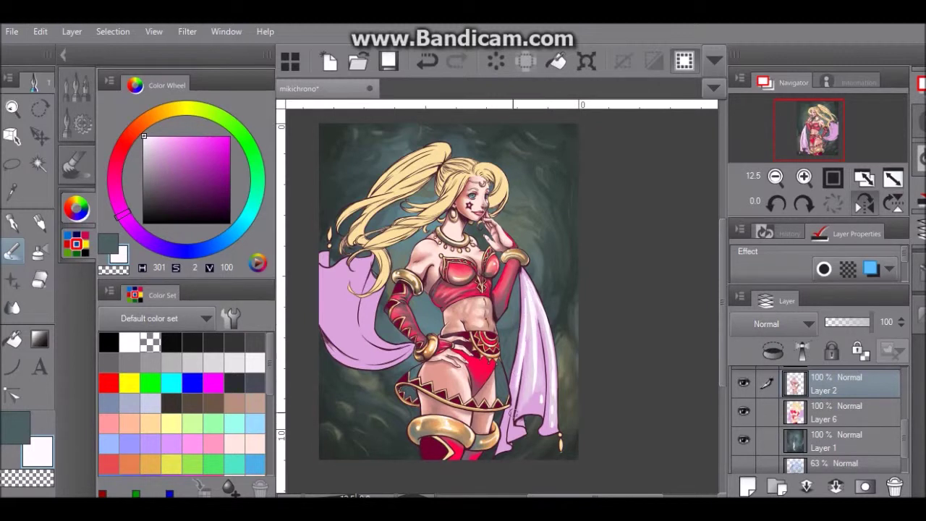
Step: Soften the hanging scarf's near-white highlights with Transparent watercolor at size 80
{"action": "key", "text": "b"}
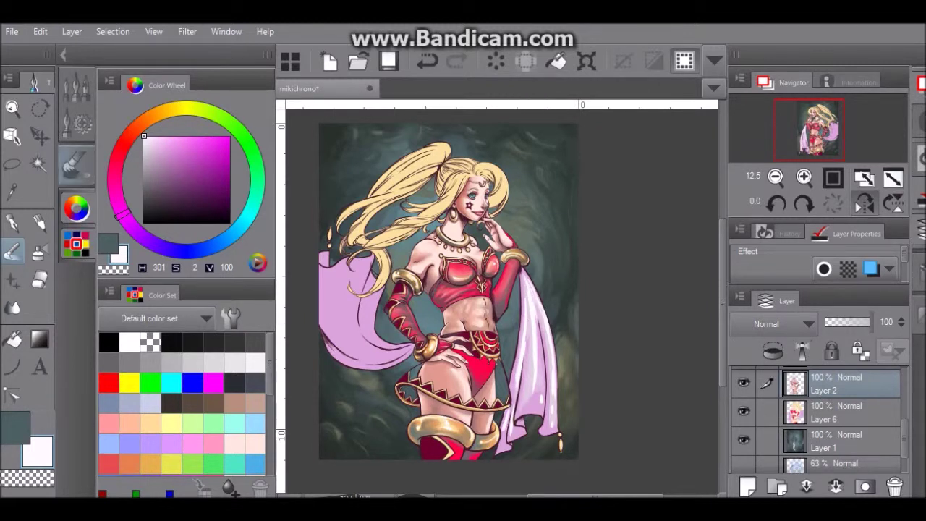
{"action": "left_click_drag", "start_coordinate": [536, 326], "coordinate": [531, 398]}
{"action": "left_click_drag", "start_coordinate": [548, 318], "coordinate": [545, 355]}
{"action": "left_click_drag", "start_coordinate": [529, 314], "coordinate": [517, 389]}
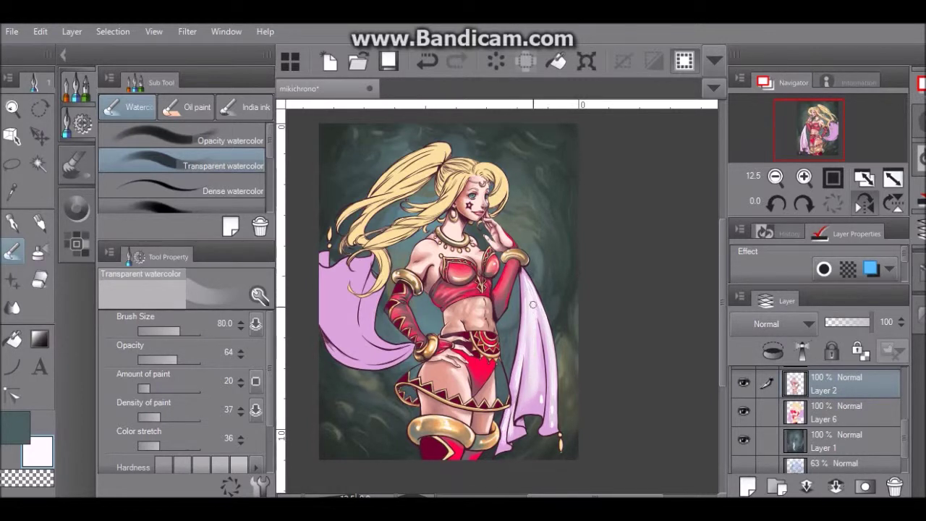
Step: Glaze dark teal shadows between the hanging scarf's folds with Transparent watercolor at size 80
{"action": "key", "text": "x"}
{"action": "mouse_move", "coordinate": [543, 335]}
{"action": "left_mouse_down"}
{"action": "mouse_move", "coordinate": [547, 434]}
{"action": "mouse_move", "coordinate": [513, 411]}
{"action": "mouse_move", "coordinate": [507, 445]}
{"action": "mouse_move", "coordinate": [522, 306]}
{"action": "mouse_move", "coordinate": [515, 395]}
{"action": "mouse_move", "coordinate": [526, 433]}
{"action": "mouse_move", "coordinate": [525, 343]}
{"action": "mouse_move", "coordinate": [550, 288]}
{"action": "mouse_move", "coordinate": [526, 290]}
{"action": "mouse_move", "coordinate": [536, 387]}
{"action": "mouse_move", "coordinate": [541, 278]}
{"action": "mouse_move", "coordinate": [526, 321]}
{"action": "mouse_move", "coordinate": [550, 317]}
{"action": "mouse_move", "coordinate": [534, 364]}
{"action": "mouse_move", "coordinate": [526, 360]}
{"action": "mouse_move", "coordinate": [528, 416]}
{"action": "left_mouse_up"}
{"action": "key", "text": "x"}
{"action": "key", "text": "x"}
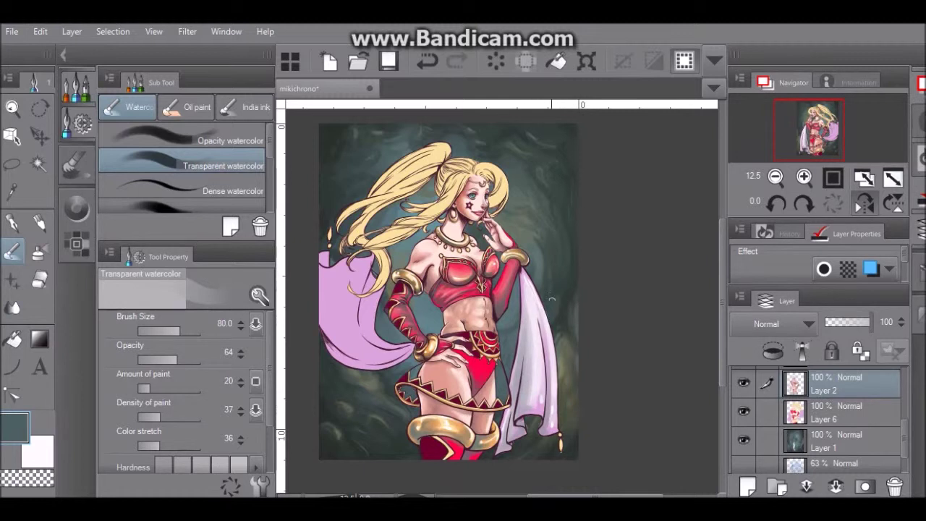
Step: Paint near-white highlights along the hanging scarf's folds with the G-pen at size 60
{"action": "key", "text": "e"}
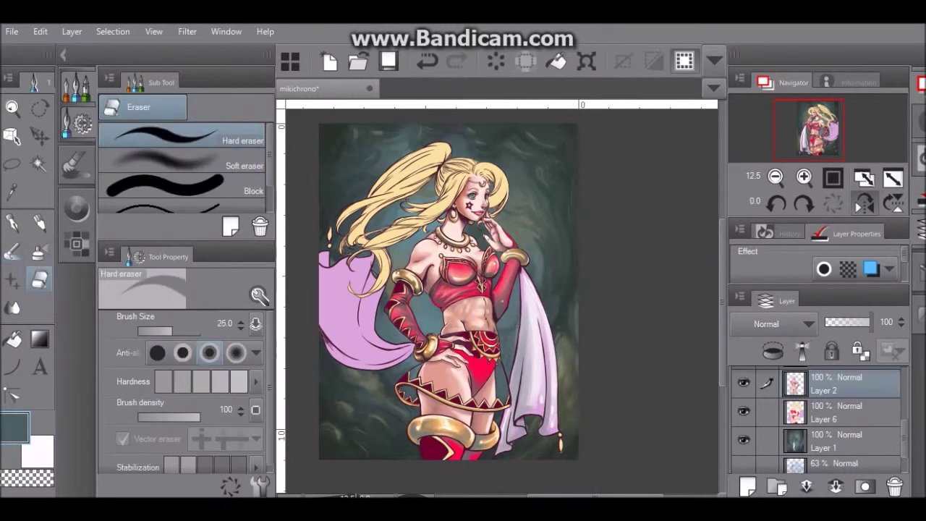
{"action": "key", "text": "p"}
{"action": "key", "text": "x"}
{"action": "key", "text": "bracketright"}
{"action": "key", "text": "bracketright"}
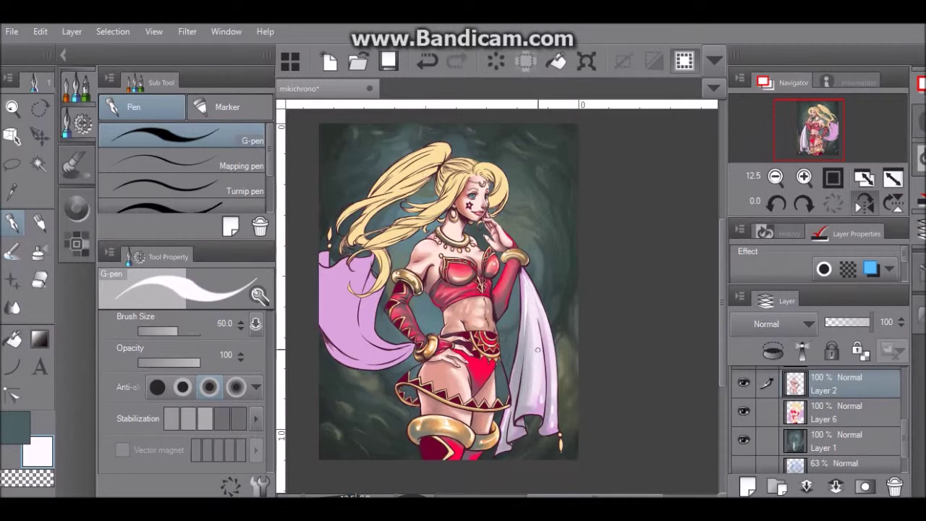
{"action": "left_click_drag", "start_coordinate": [546, 326], "coordinate": [553, 402]}
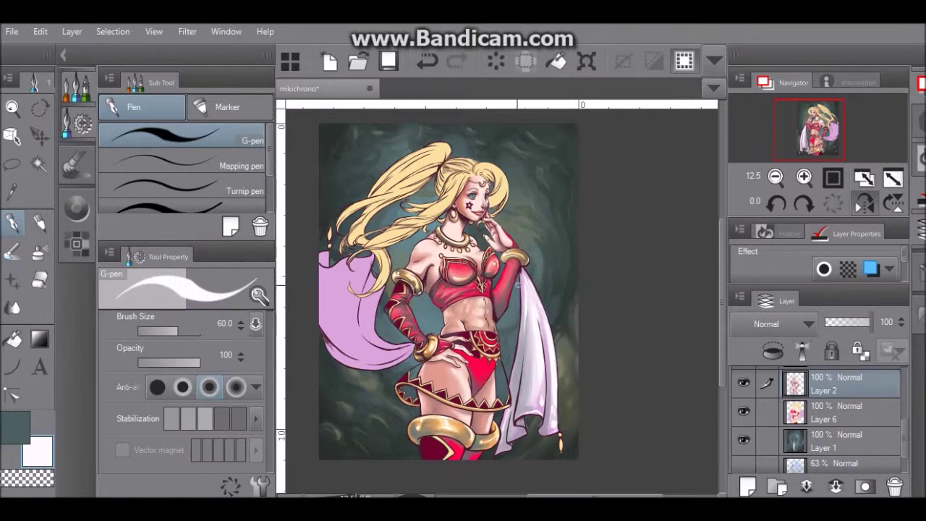
Step: Blend lilac into the hanging scarf's folds with Opacity watercolor at size 60 and sample a dark teal
{"action": "key", "text": "b"}
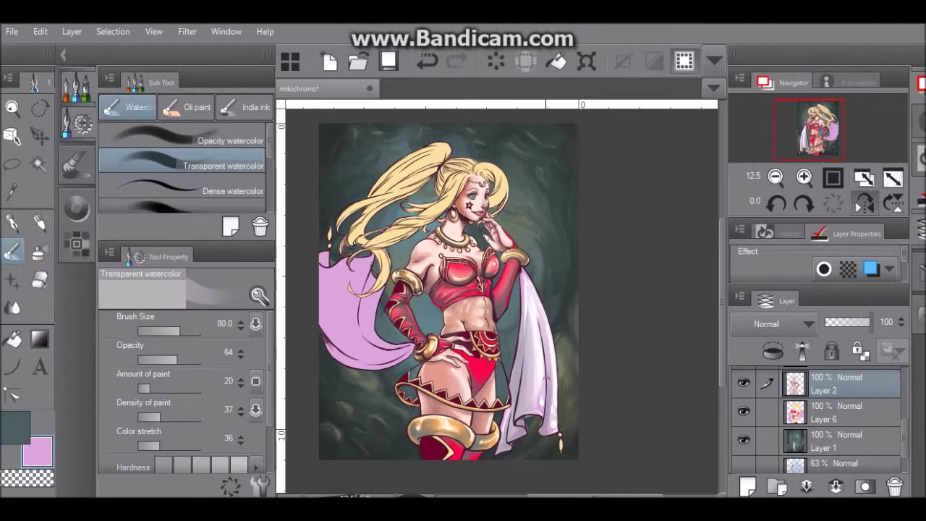
{"action": "left_click", "coordinate": [181, 135]}
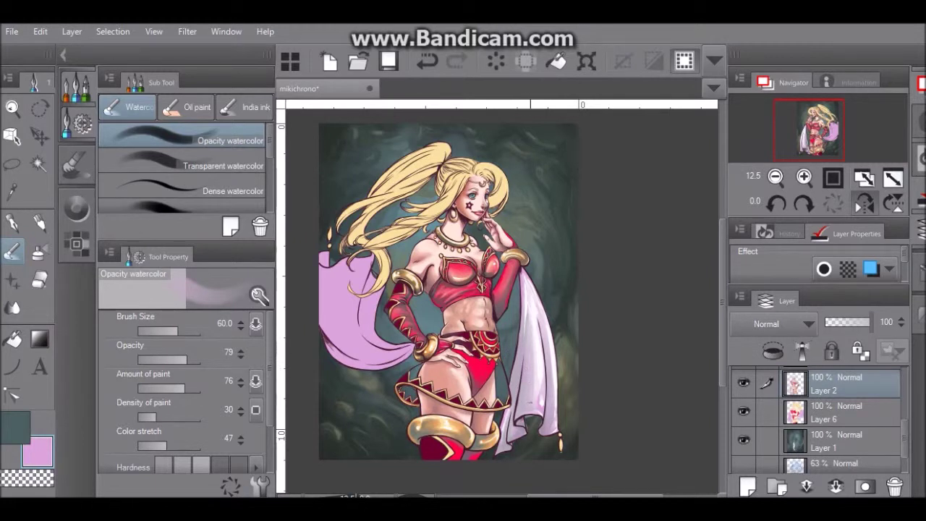
{"action": "left_click_drag", "start_coordinate": [526, 322], "coordinate": [523, 276]}
{"action": "left_click", "coordinate": [526, 281], "text": "alt"}
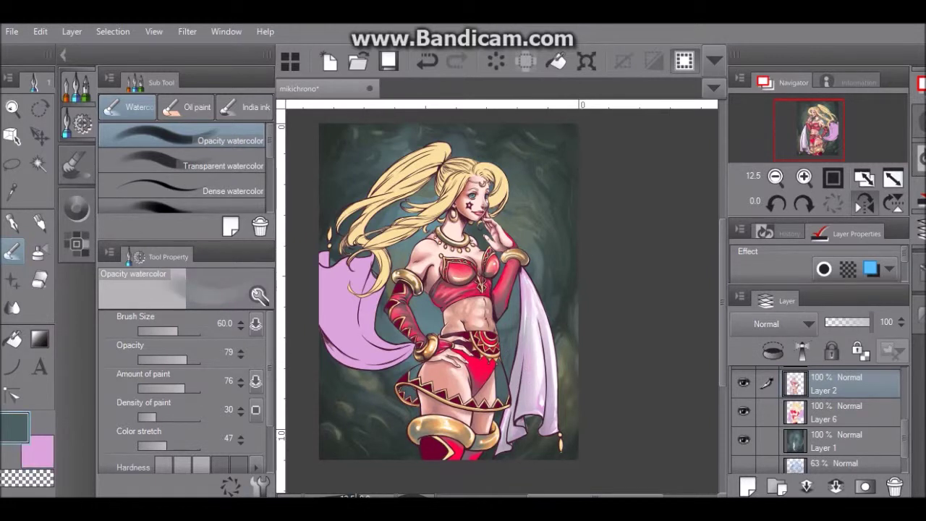
Step: Paint near-white highlights (H 186, S 4, V 100) along the folds of the scarf flowing behind the hip
{"action": "left_click", "coordinate": [76, 209]}
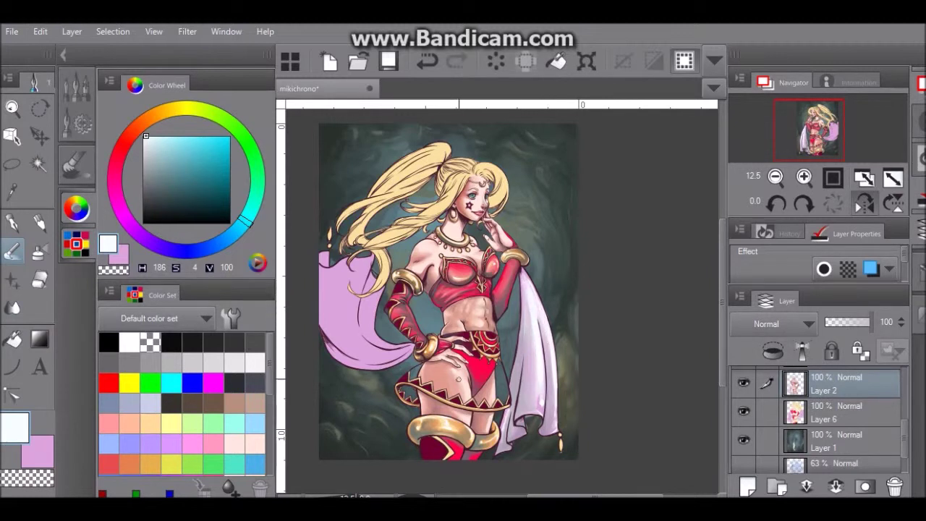
{"action": "mouse_move", "coordinate": [321, 310]}
{"action": "left_mouse_down"}
{"action": "mouse_move", "coordinate": [369, 358]}
{"action": "mouse_move", "coordinate": [406, 360]}
{"action": "left_mouse_up"}
{"action": "mouse_move", "coordinate": [353, 302]}
{"action": "left_mouse_down"}
{"action": "mouse_move", "coordinate": [358, 270]}
{"action": "mouse_move", "coordinate": [369, 344]}
{"action": "mouse_move", "coordinate": [342, 312]}
{"action": "mouse_move", "coordinate": [351, 352]}
{"action": "left_mouse_up"}
Step: Shade between the flowing scarf's folds and along its lower sweep with sampled muted tones
{"action": "key", "text": "x"}
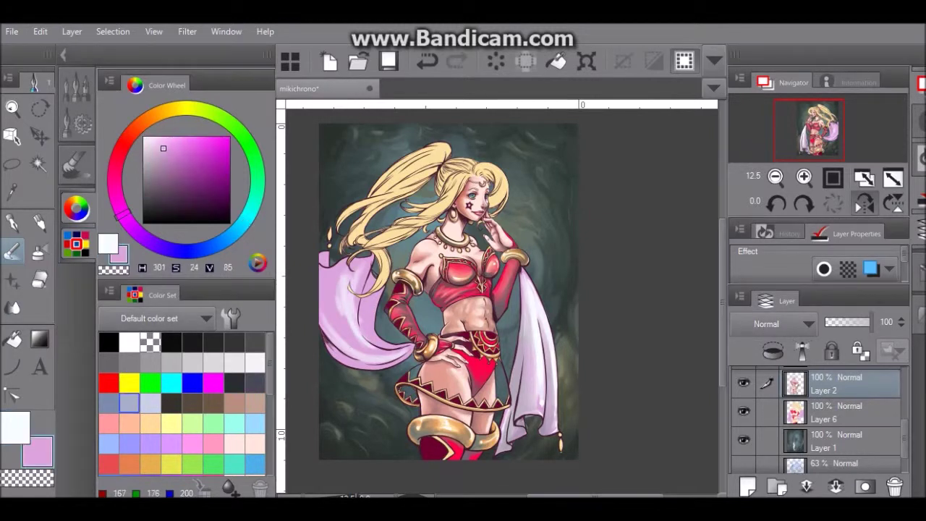
{"action": "left_click", "coordinate": [368, 282], "text": "alt"}
{"action": "left_click_drag", "start_coordinate": [361, 340], "coordinate": [372, 284]}
{"action": "left_click_drag", "start_coordinate": [370, 342], "coordinate": [377, 299]}
{"action": "left_click_drag", "start_coordinate": [364, 326], "coordinate": [366, 311]}
{"action": "mouse_move", "coordinate": [321, 333]}
{"action": "left_mouse_down"}
{"action": "mouse_move", "coordinate": [346, 358]}
{"action": "mouse_move", "coordinate": [395, 346]}
{"action": "left_mouse_up"}
{"action": "mouse_move", "coordinate": [342, 313]}
{"action": "left_mouse_down"}
{"action": "mouse_move", "coordinate": [334, 262]}
{"action": "mouse_move", "coordinate": [353, 341]}
{"action": "mouse_move", "coordinate": [360, 298]}
{"action": "mouse_move", "coordinate": [353, 345]}
{"action": "mouse_move", "coordinate": [370, 356]}
{"action": "left_mouse_up"}
Step: Lighten the flowing scarf's folds with a near-white pink (H 310, S 4, V 100) and sampled pale lilac
{"action": "left_click", "coordinate": [76, 105]}
{"action": "left_click", "coordinate": [15, 428]}
{"action": "left_click", "coordinate": [77, 208]}
{"action": "left_click", "coordinate": [118, 205]}
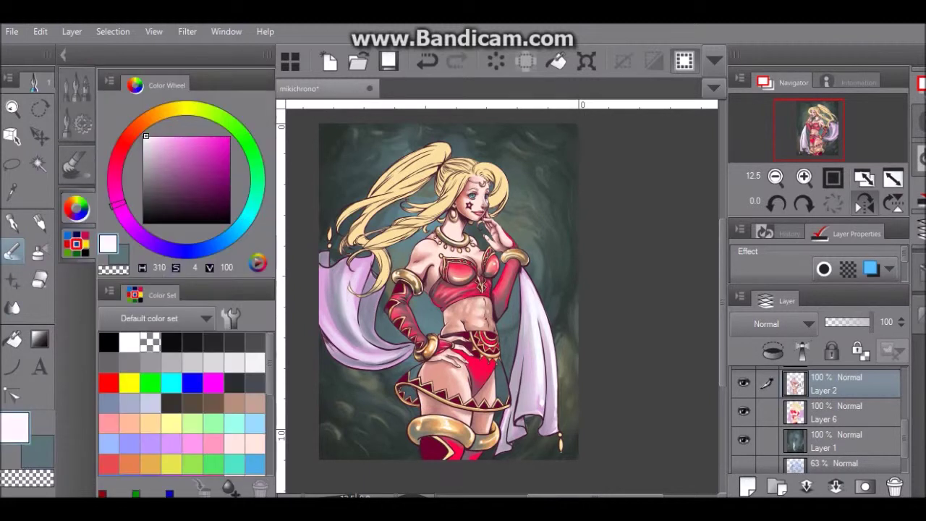
{"action": "left_click", "coordinate": [330, 294], "text": "alt"}
{"action": "mouse_move", "coordinate": [353, 341]}
{"action": "left_mouse_down"}
{"action": "mouse_move", "coordinate": [326, 306]}
{"action": "mouse_move", "coordinate": [383, 339]}
{"action": "mouse_move", "coordinate": [360, 319]}
{"action": "mouse_move", "coordinate": [365, 344]}
{"action": "left_mouse_up"}
{"action": "mouse_move", "coordinate": [346, 305]}
{"action": "left_mouse_down"}
{"action": "mouse_move", "coordinate": [330, 264]}
{"action": "mouse_move", "coordinate": [344, 289]}
{"action": "left_mouse_up"}
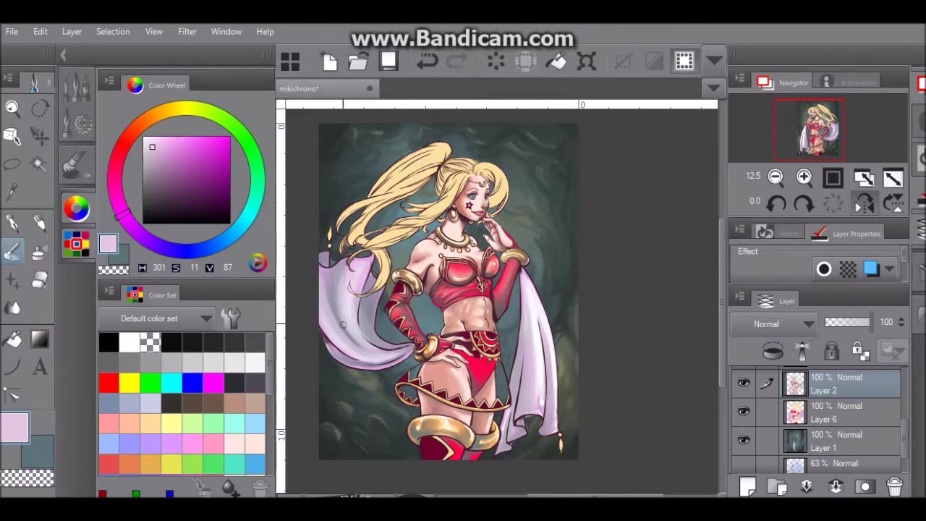
{"action": "left_click_drag", "start_coordinate": [350, 360], "coordinate": [397, 358]}
{"action": "left_click", "coordinate": [346, 351], "text": "alt"}
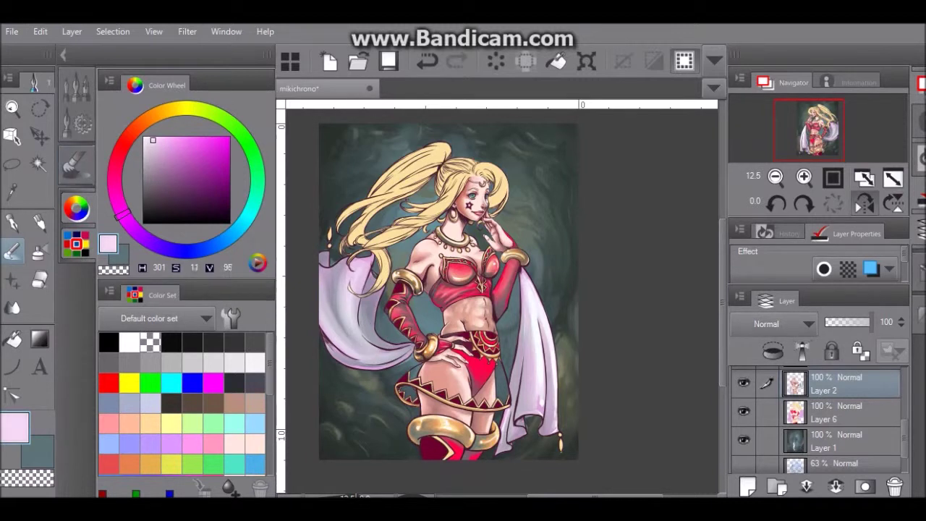
{"action": "left_click_drag", "start_coordinate": [338, 362], "coordinate": [365, 352]}
Step: Flip the canvas view horizontally and brush white highlights onto the flowing scarf with Opacity watercolor at size 80
{"action": "left_click", "coordinate": [394, 232], "text": "alt"}
{"action": "key", "text": "p"}
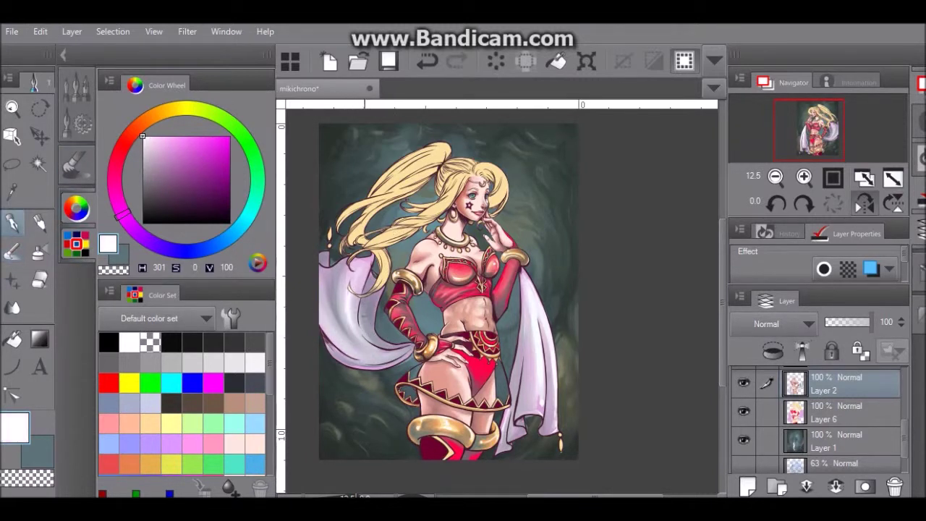
{"action": "key", "text": "h"}
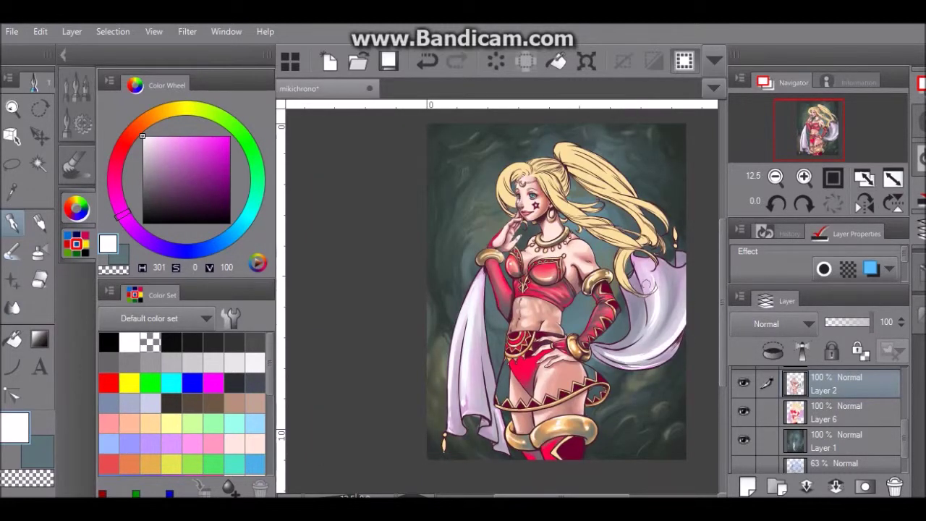
{"action": "key", "text": "b"}
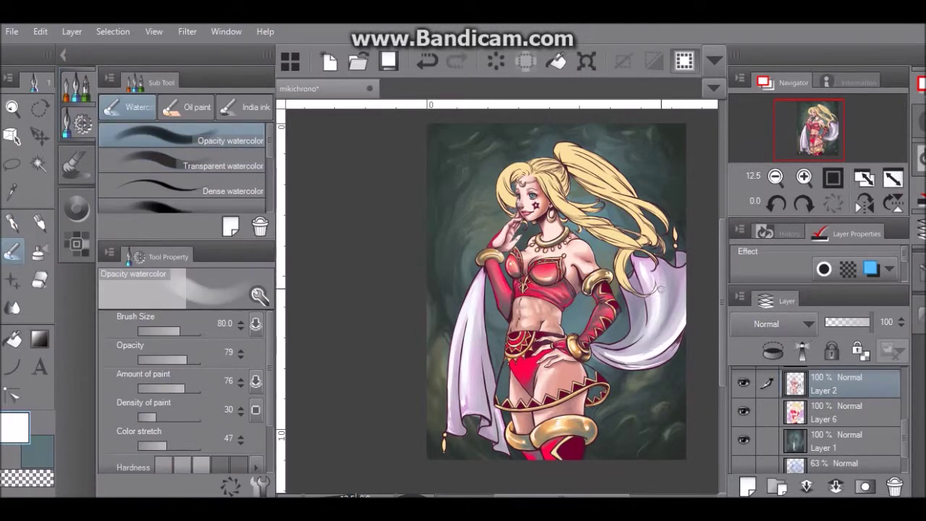
{"action": "left_click_drag", "start_coordinate": [665, 326], "coordinate": [679, 302]}
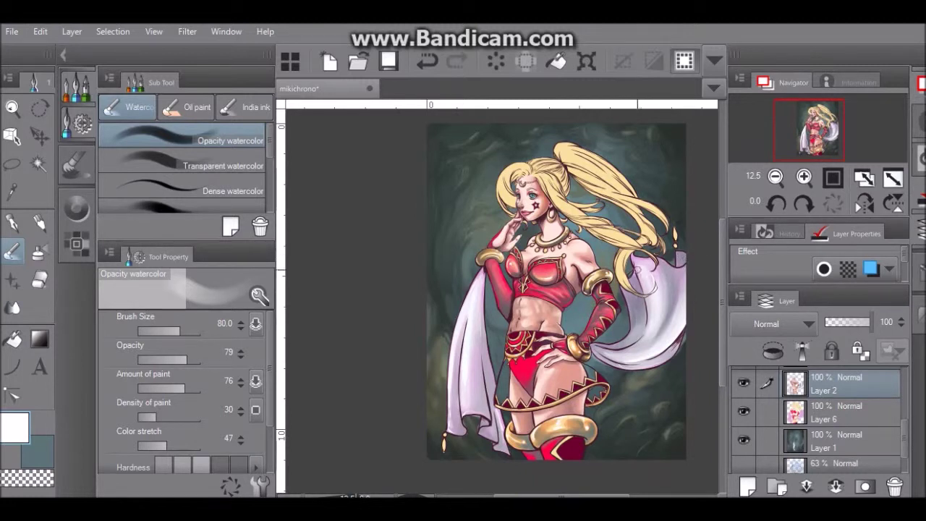
{"action": "left_click_drag", "start_coordinate": [658, 297], "coordinate": [651, 260]}
Step: Glaze pale lilac over the flowing scarf's outer folds with Transparent watercolor at size 80, touching up its upper corner with Opacity watercolor
{"action": "key", "text": "period"}
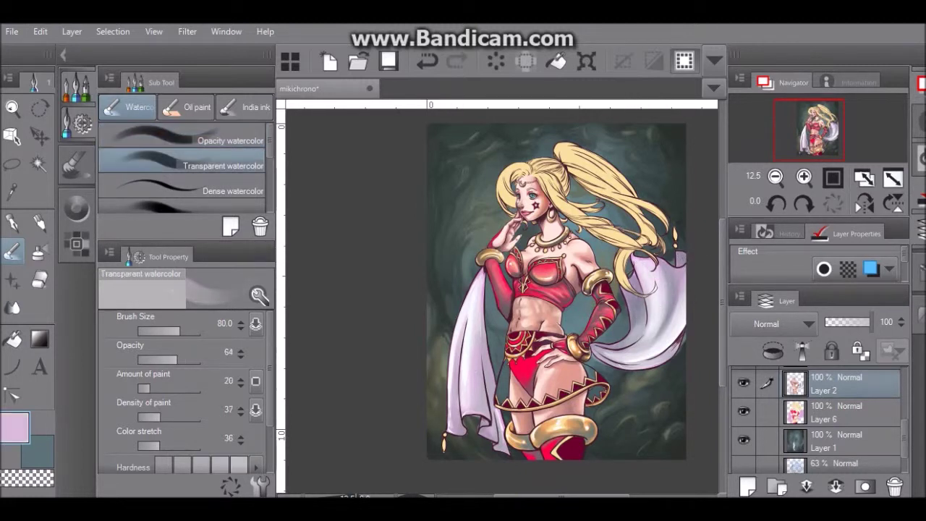
{"action": "mouse_move", "coordinate": [660, 301]}
{"action": "left_mouse_down"}
{"action": "mouse_move", "coordinate": [641, 347]}
{"action": "mouse_move", "coordinate": [676, 309]}
{"action": "left_mouse_up"}
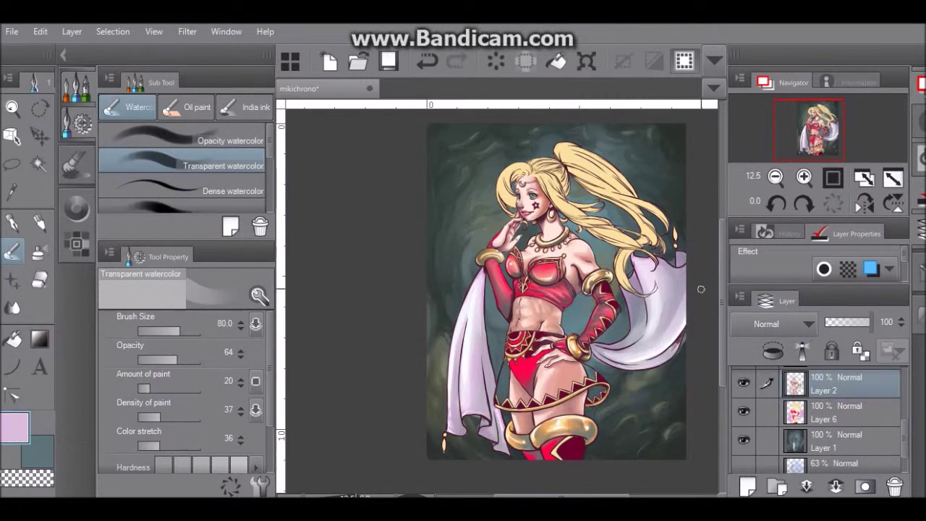
{"action": "left_click_drag", "start_coordinate": [662, 363], "coordinate": [675, 329]}
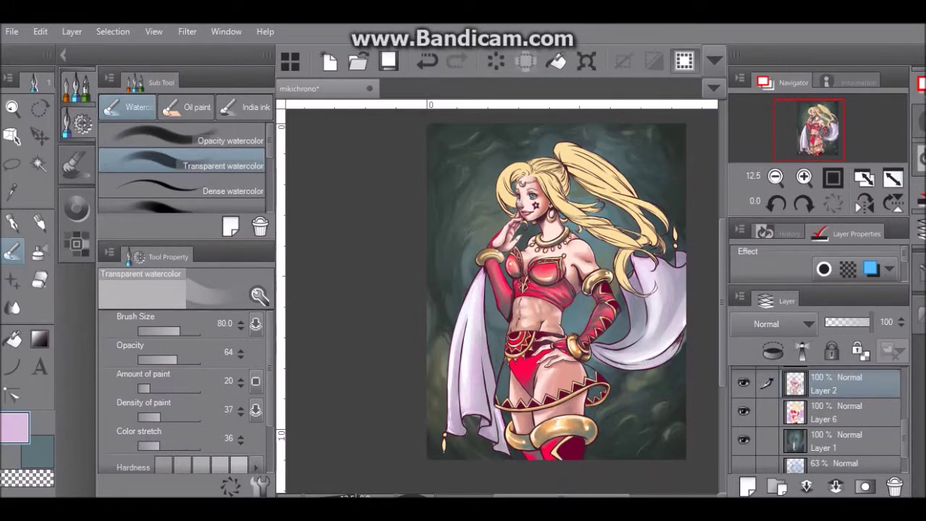
{"action": "left_click", "coordinate": [217, 138]}
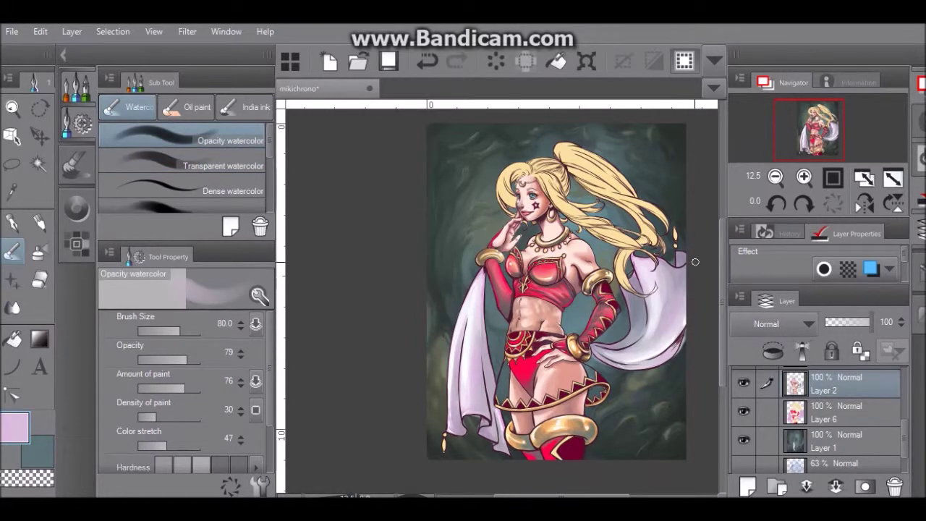
Step: Draw crisp white G-pen highlights along the flowing scarf's folds
{"action": "left_click", "coordinate": [76, 209]}
{"action": "left_click", "coordinate": [119, 327]}
{"action": "left_click", "coordinate": [63, 55]}
{"action": "left_click_drag", "start_coordinate": [543, 353], "coordinate": [298, 384]}
{"action": "mouse_move", "coordinate": [295, 431]}
{"action": "left_mouse_down"}
{"action": "mouse_move", "coordinate": [309, 404]}
{"action": "mouse_move", "coordinate": [319, 420]}
{"action": "mouse_move", "coordinate": [360, 431]}
{"action": "left_mouse_up"}
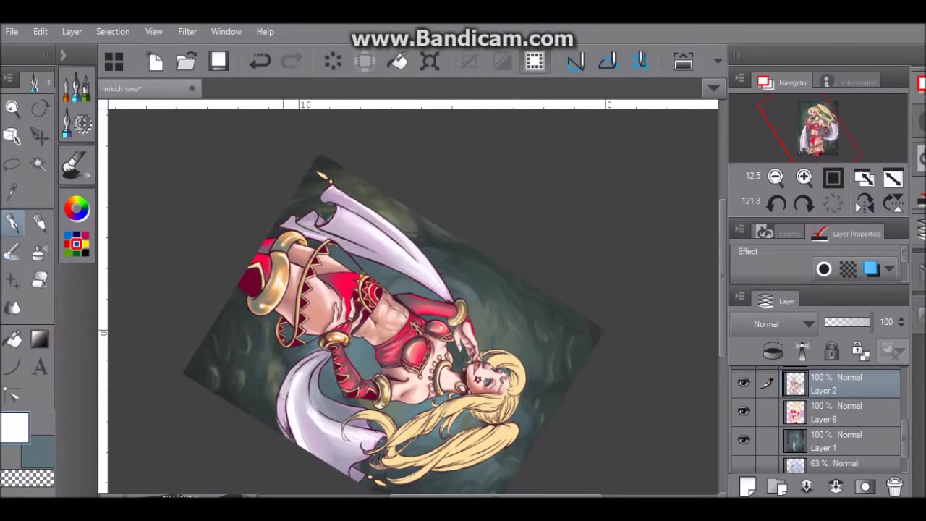
{"action": "double_click", "coordinate": [343, 318]}
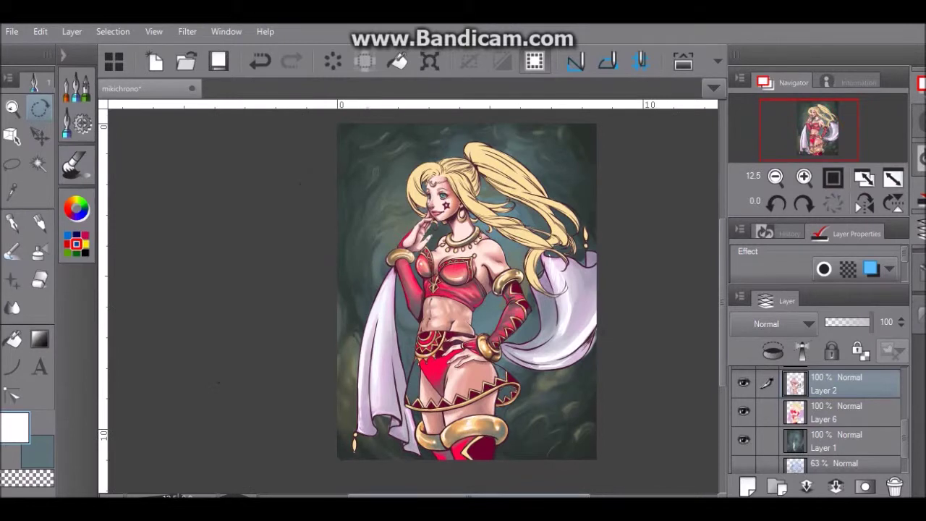
{"action": "left_click_drag", "start_coordinate": [344, 318], "coordinate": [225, 318]}
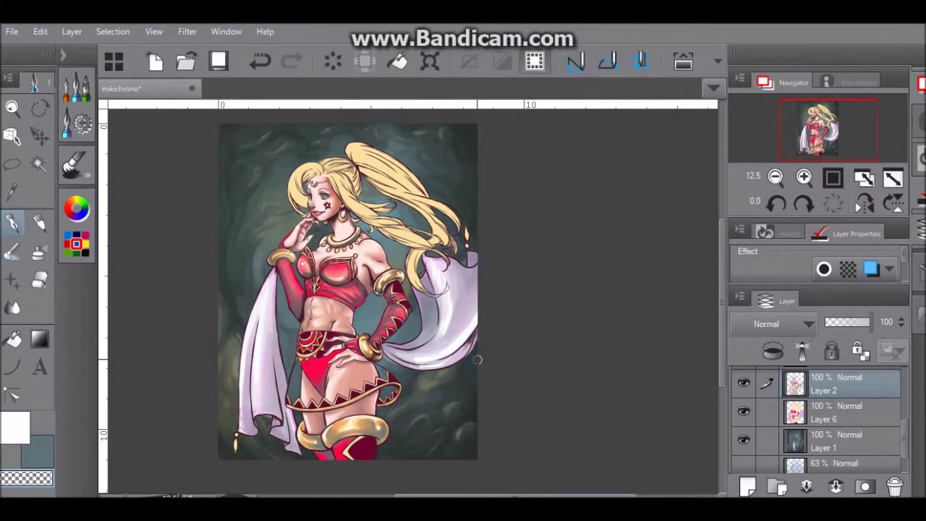
Step: Examine the painted scarf, outfit, skirt trim and boot cuffs up close, and return to the whole figure
{"action": "key", "text": "ctrl+plus"}
{"action": "key", "text": "ctrl+plus"}
{"action": "key", "text": "ctrl+plus"}
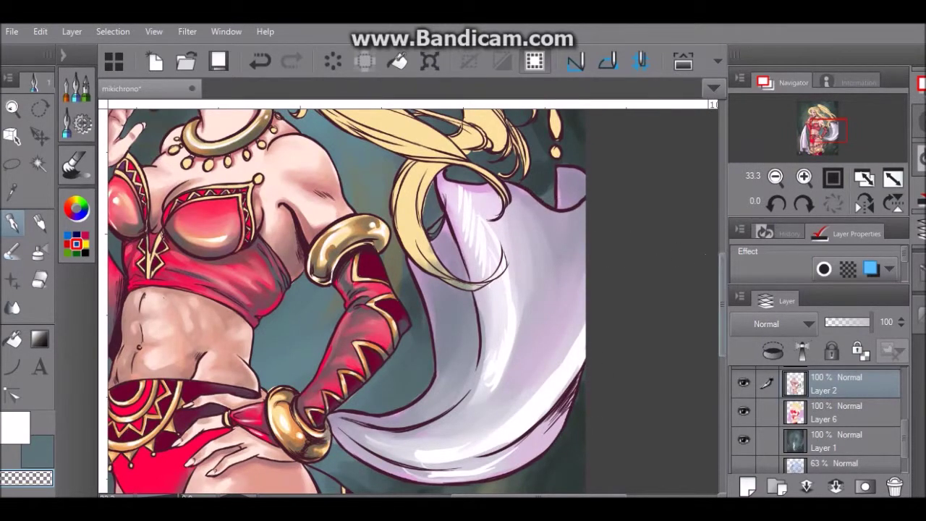
{"action": "scroll", "coordinate": [563, 443], "scroll_direction": "down", "scroll_amount": 3}
{"action": "scroll", "coordinate": [563, 443], "scroll_direction": "up", "scroll_amount": 1}
{"action": "scroll", "coordinate": [267, 375], "scroll_direction": "left", "scroll_amount": 3}
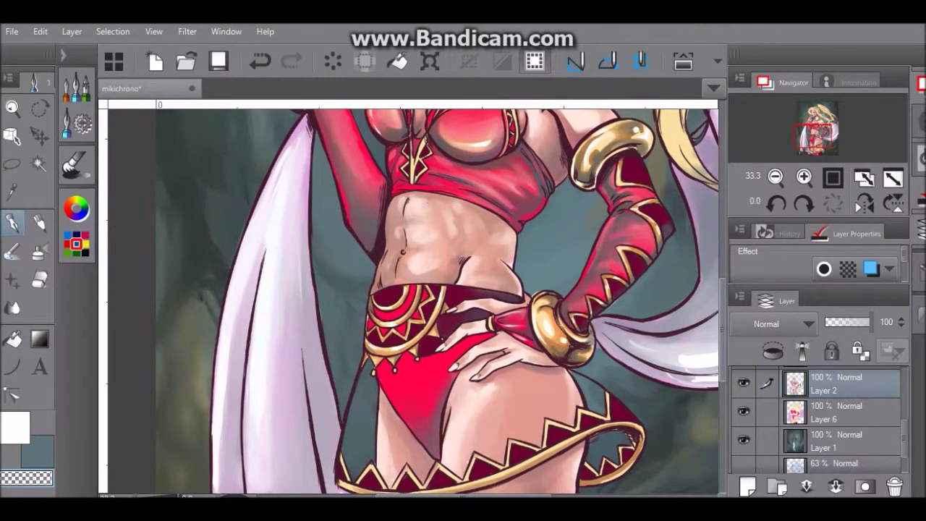
{"action": "scroll", "coordinate": [267, 376], "scroll_direction": "down", "scroll_amount": 3}
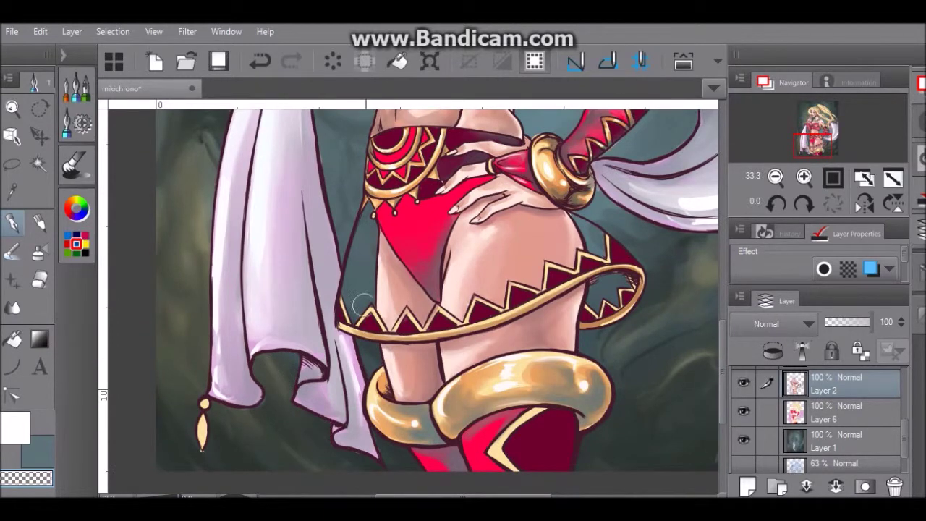
{"action": "left_click", "coordinate": [776, 176]}
{"action": "left_click", "coordinate": [776, 177]}
{"action": "left_click", "coordinate": [776, 176]}
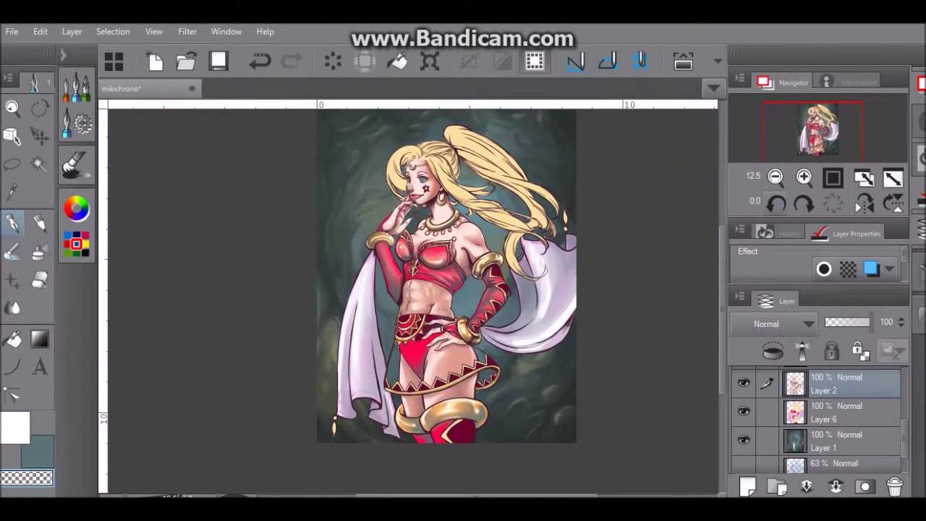
{"action": "scroll", "coordinate": [446, 289], "scroll_direction": "up", "scroll_amount": 1}
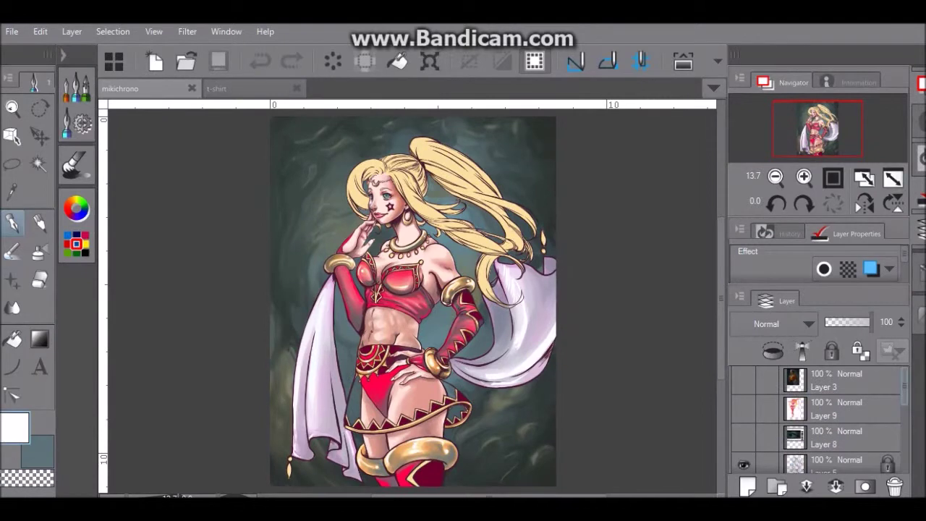
Step: Add a new layer above Layer 2 and glaze a sheer pinkish-red skirt over the hips and thighs
{"action": "key", "text": "ctrl+shift+n"}
{"action": "left_click", "coordinate": [389, 271], "text": "alt"}
{"action": "left_click", "coordinate": [12, 251]}
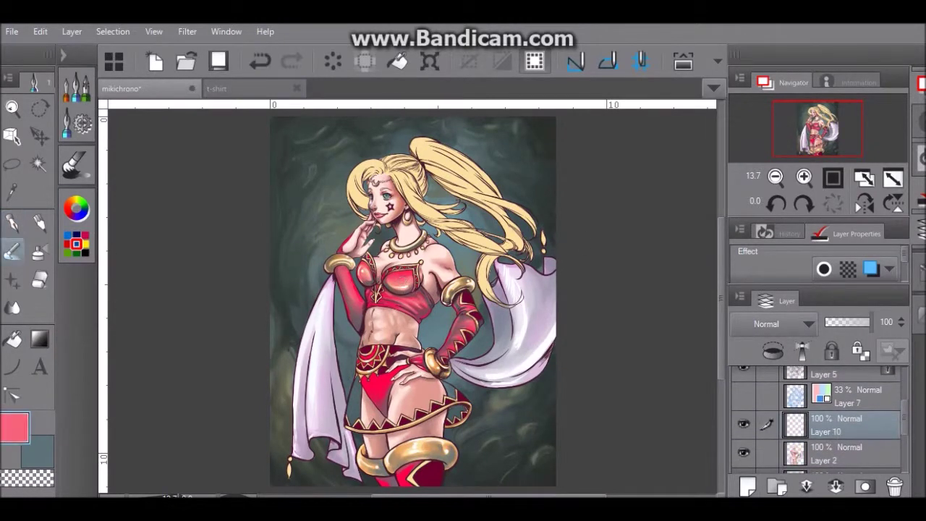
{"action": "mouse_move", "coordinate": [356, 380]}
{"action": "left_mouse_down"}
{"action": "mouse_move", "coordinate": [351, 425]}
{"action": "mouse_move", "coordinate": [427, 383]}
{"action": "mouse_move", "coordinate": [453, 391]}
{"action": "mouse_move", "coordinate": [451, 417]}
{"action": "left_mouse_up"}
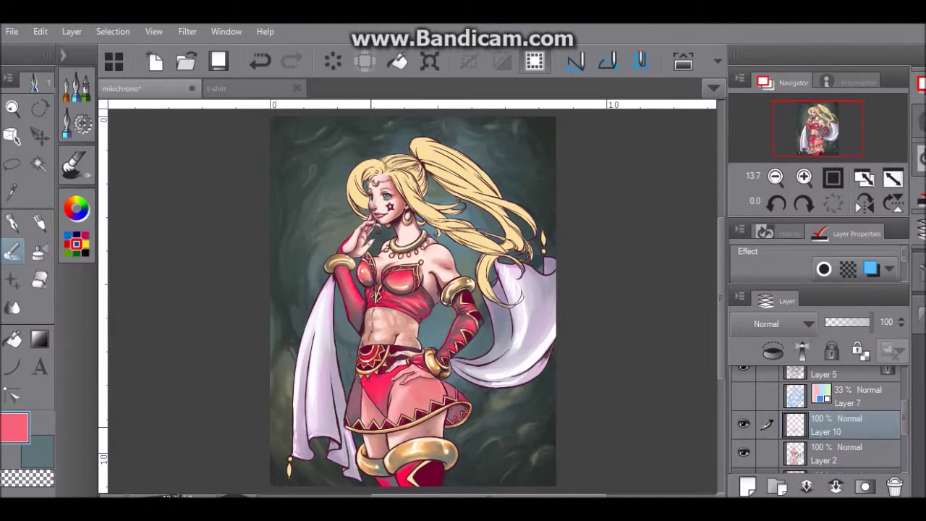
Step: Paint pale pink highlights (H 351, S 19, V 97) on the sheer skirt with Dense watercolor at size 50
{"action": "left_click", "coordinate": [76, 210]}
{"action": "left_click_drag", "start_coordinate": [164, 144], "coordinate": [159, 139]}
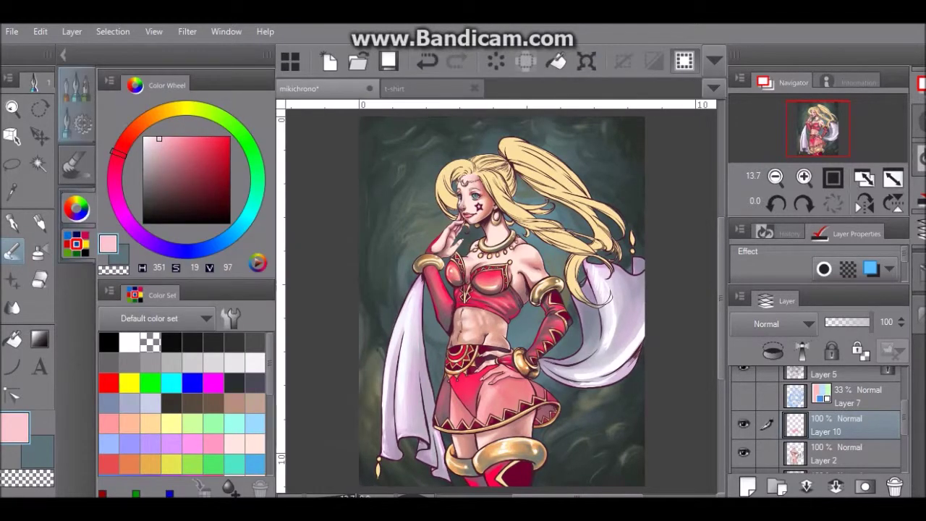
{"action": "left_click", "coordinate": [77, 121]}
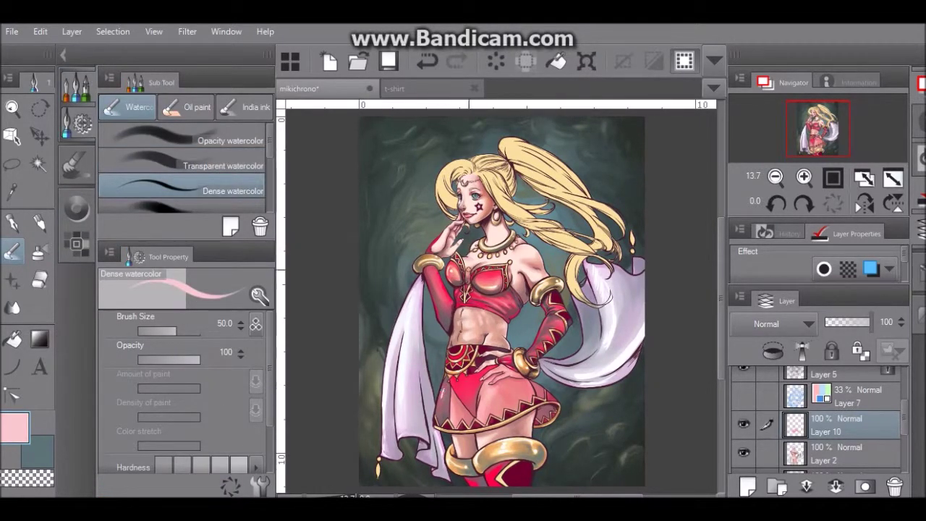
{"action": "left_click", "coordinate": [427, 61]}
{"action": "key", "text": "ctrl+y"}
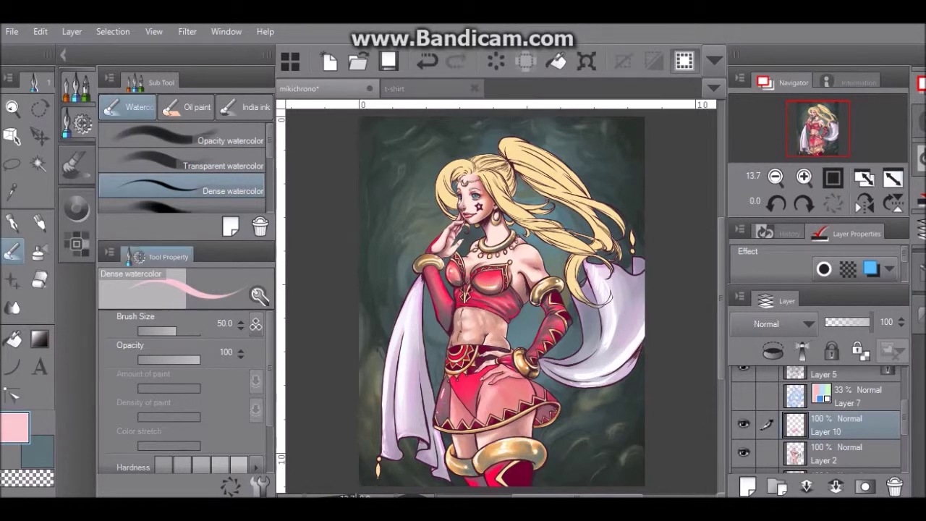
Step: Add small white highlights to the sheer skirt with the G-pen
{"action": "left_click", "coordinate": [76, 209]}
{"action": "left_click", "coordinate": [129, 342]}
{"action": "key", "text": "p"}
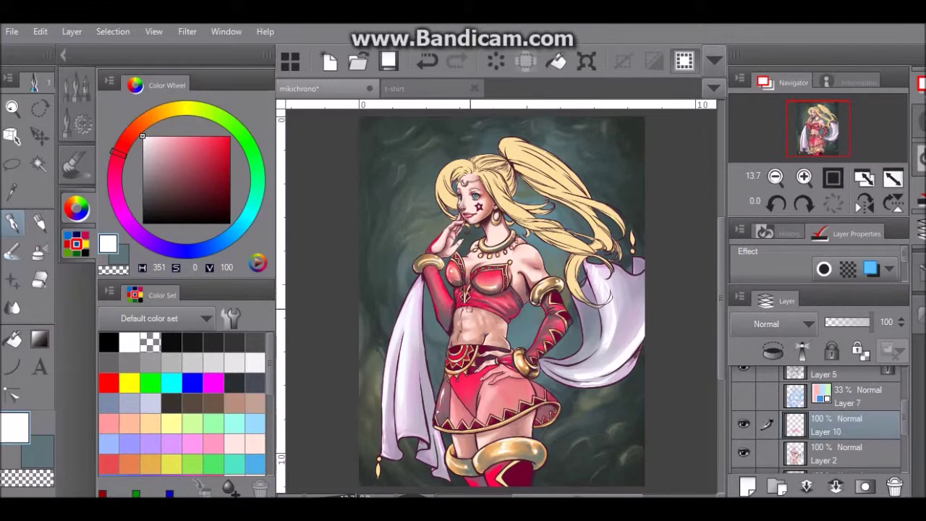
{"action": "left_click", "coordinate": [63, 54]}
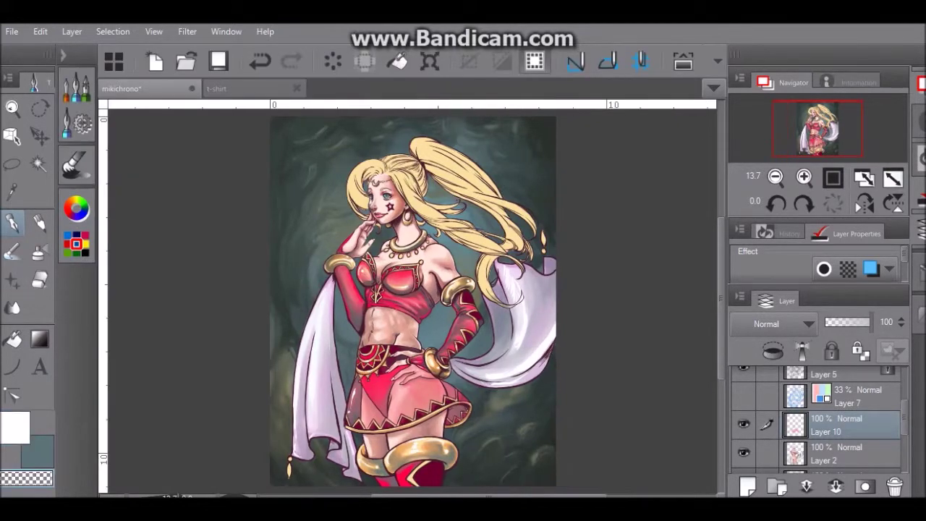
Step: Lower the Hard eraser's brush tip hardness to the third level and clean up the skirt's outer edge on Layer 10
{"action": "left_click", "coordinate": [40, 223]}
{"action": "key", "text": "ctrl+plus"}
{"action": "scroll", "coordinate": [434, 290], "scroll_direction": "down", "scroll_amount": 3}
{"action": "key", "text": "e"}
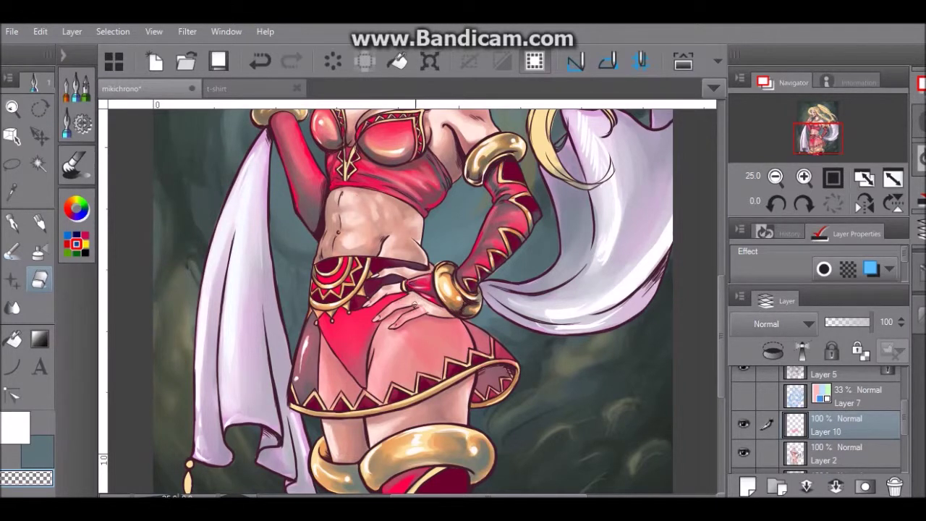
{"action": "left_click", "coordinate": [63, 55]}
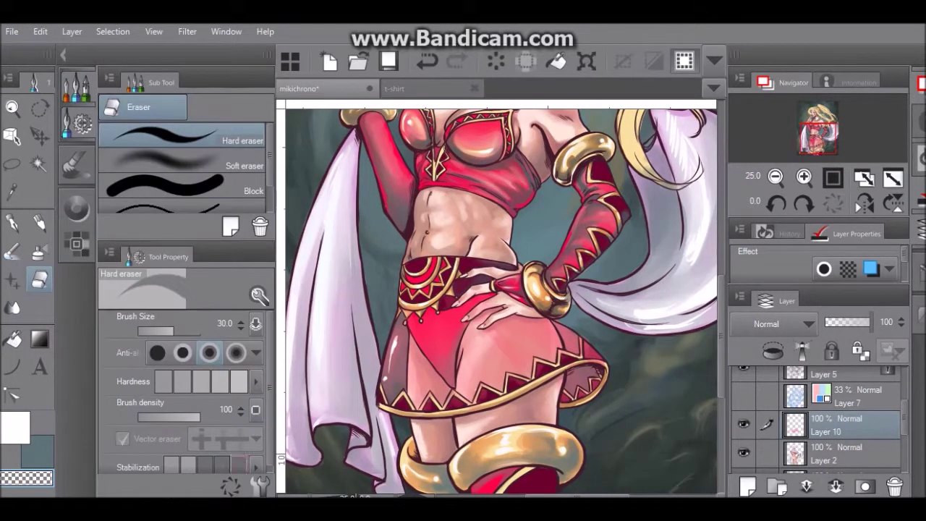
{"action": "left_click", "coordinate": [240, 464]}
{"action": "left_click", "coordinate": [111, 174]}
{"action": "left_click", "coordinate": [109, 195]}
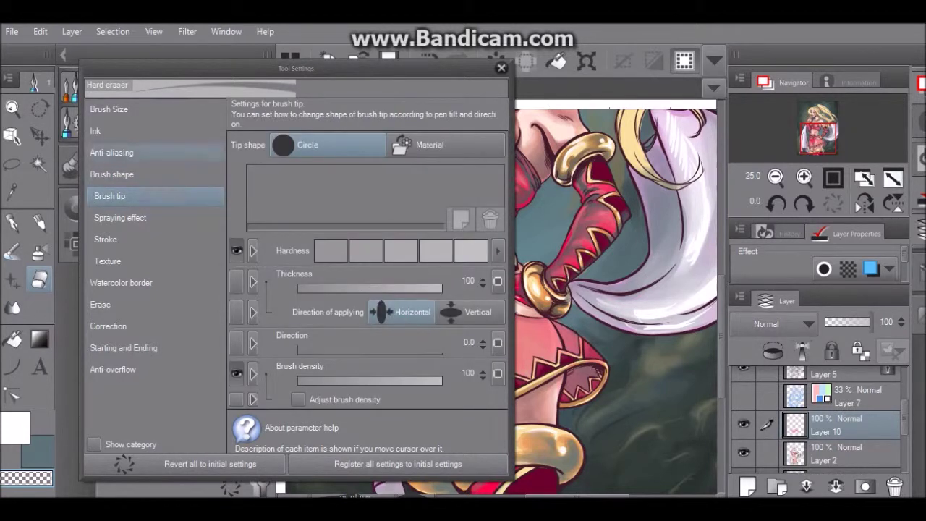
{"action": "left_click", "coordinate": [401, 250]}
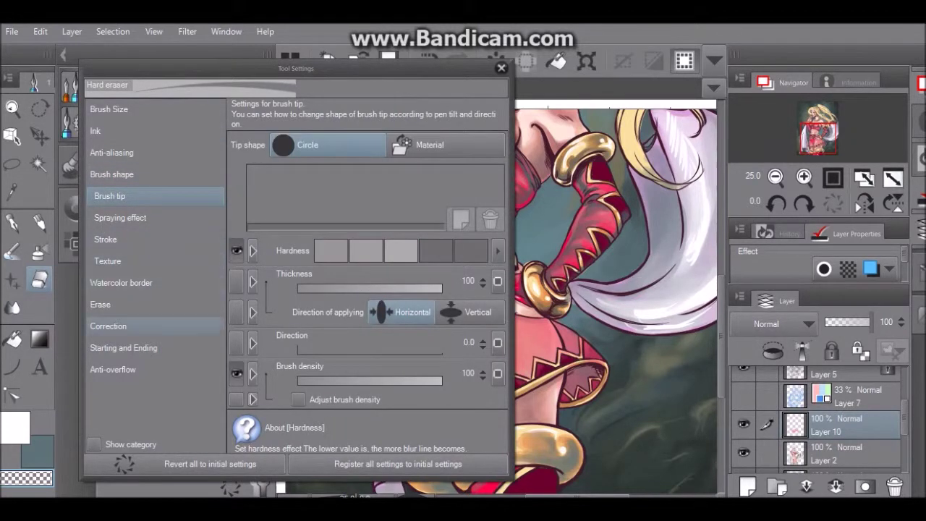
{"action": "left_click", "coordinate": [108, 325]}
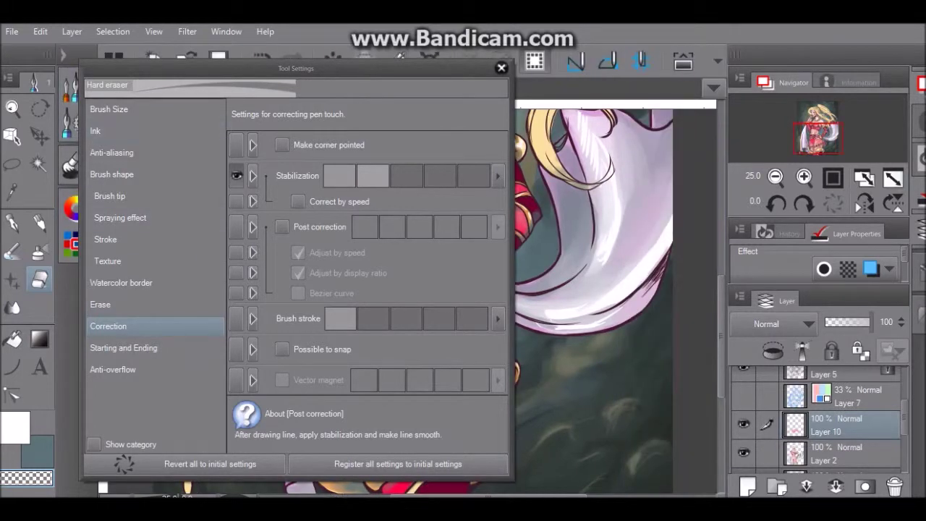
{"action": "left_click", "coordinate": [501, 67]}
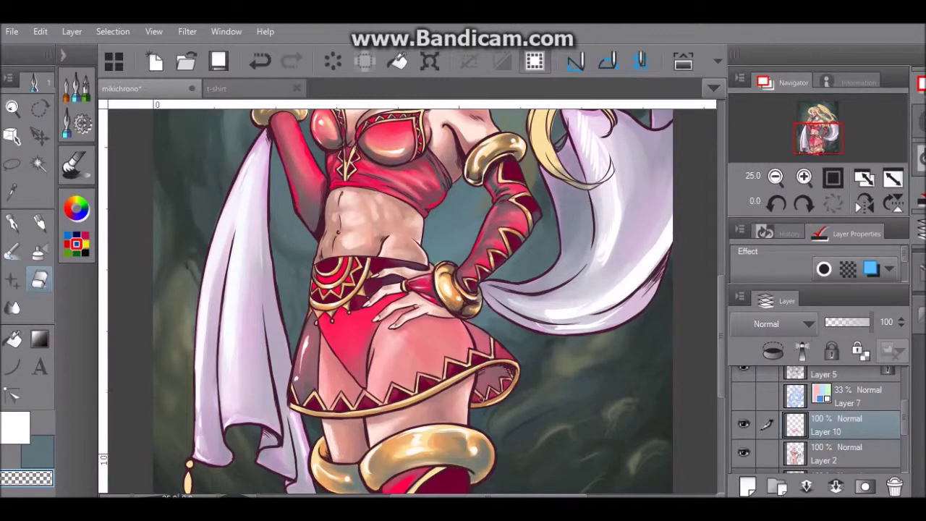
{"action": "left_click_drag", "start_coordinate": [506, 362], "coordinate": [511, 347]}
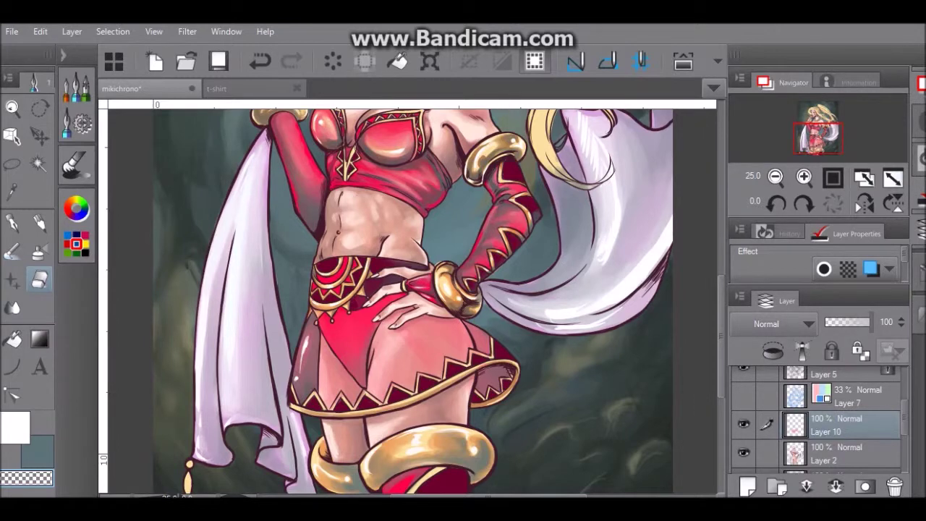
Step: Sign and date the artwork in light orange (H 34, S 63, V 99) in the canvas's lower-right corner
{"action": "key", "text": "ctrl+minus"}
{"action": "key", "text": "ctrl+minus"}
{"action": "left_click_drag", "start_coordinate": [562, 206], "coordinate": [562, 263]}
{"action": "left_click", "coordinate": [15, 428]}
{"action": "left_click", "coordinate": [77, 208]}
{"action": "left_click", "coordinate": [154, 113]}
{"action": "left_click", "coordinate": [197, 140]}
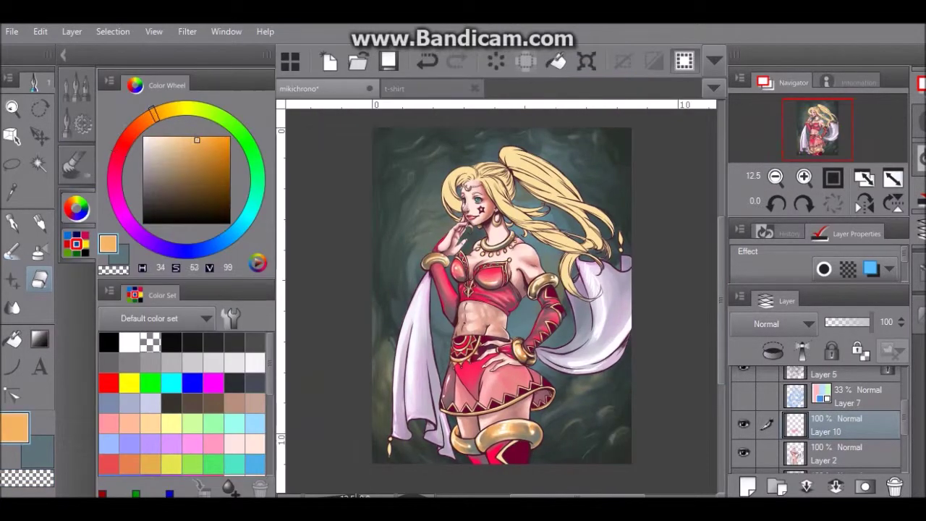
{"action": "key", "text": "p"}
{"action": "mouse_move", "coordinate": [477, 451]}
{"action": "left_mouse_down"}
{"action": "mouse_move", "coordinate": [414, 465]}
{"action": "mouse_move", "coordinate": [456, 469]}
{"action": "left_mouse_up"}
{"action": "key", "text": "r"}
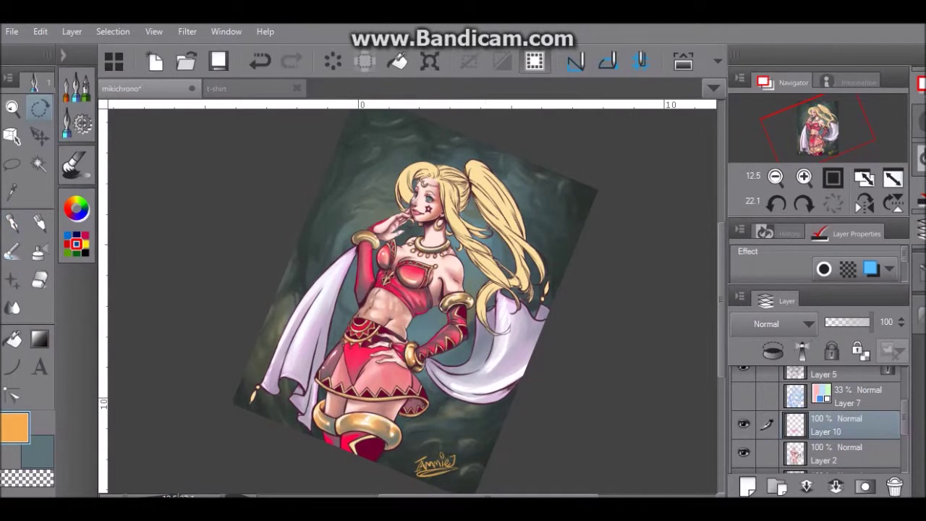
{"action": "double_click", "coordinate": [297, 221]}
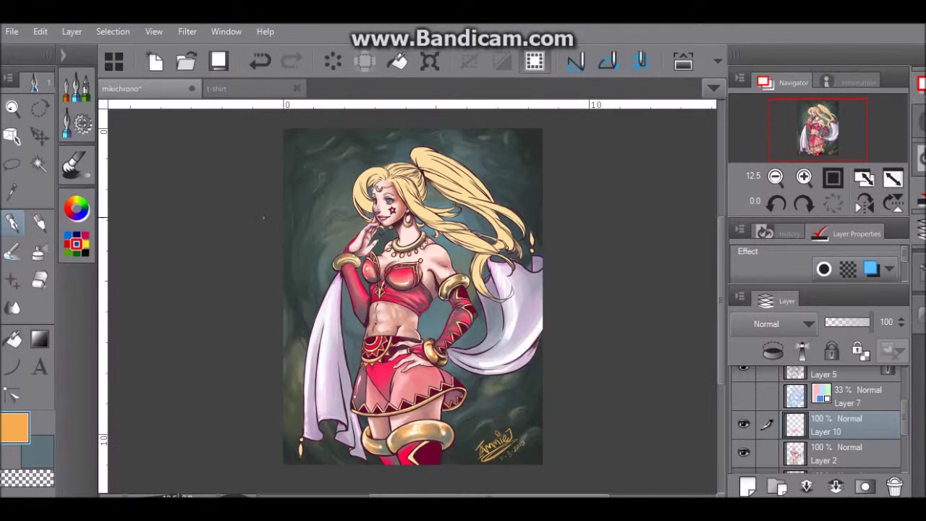
Step: Save the signed illustration and return to the watercolor brush
{"action": "left_click", "coordinate": [12, 31]}
{"action": "left_click", "coordinate": [11, 31]}
{"action": "key", "text": "ctrl+s"}
{"action": "key", "text": "b"}
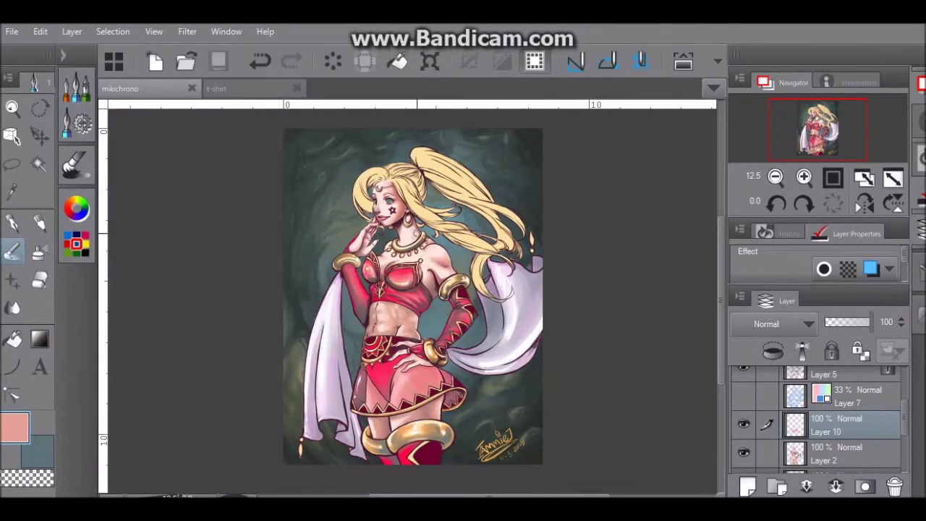
{"action": "left_click", "coordinate": [416, 233]}
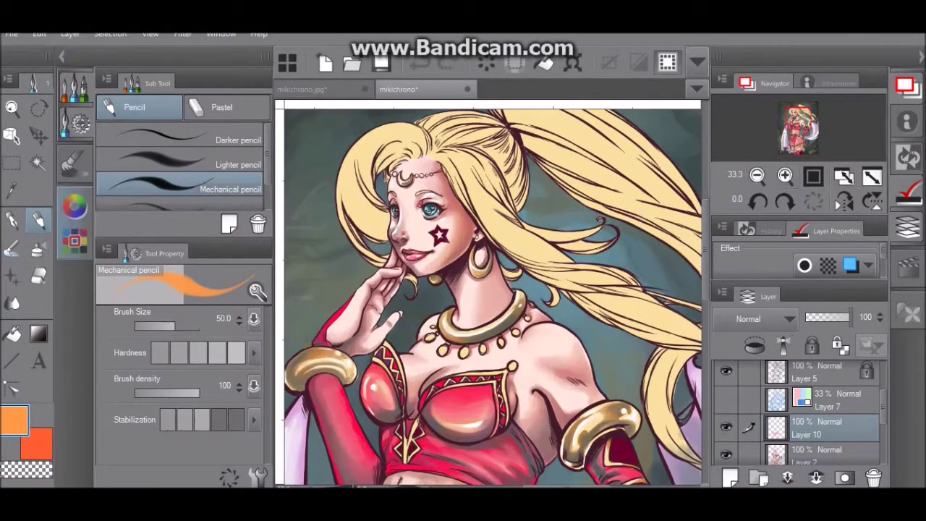
Step: Shade the front curl, crown and side strands of the hair in red-orange with Opacity watercolor, ending at size 20
{"action": "key", "text": "x"}
{"action": "mouse_move", "coordinate": [457, 160]}
{"action": "left_mouse_down"}
{"action": "mouse_move", "coordinate": [507, 232]}
{"action": "mouse_move", "coordinate": [571, 260]}
{"action": "mouse_move", "coordinate": [475, 210]}
{"action": "left_mouse_up"}
{"action": "mouse_move", "coordinate": [525, 227]}
{"action": "left_mouse_down"}
{"action": "mouse_move", "coordinate": [511, 141]}
{"action": "mouse_move", "coordinate": [435, 129]}
{"action": "mouse_move", "coordinate": [442, 149]}
{"action": "mouse_move", "coordinate": [388, 177]}
{"action": "mouse_move", "coordinate": [392, 141]}
{"action": "mouse_move", "coordinate": [362, 164]}
{"action": "mouse_move", "coordinate": [383, 232]}
{"action": "mouse_move", "coordinate": [356, 217]}
{"action": "mouse_move", "coordinate": [373, 210]}
{"action": "mouse_move", "coordinate": [385, 184]}
{"action": "mouse_move", "coordinate": [353, 221]}
{"action": "mouse_move", "coordinate": [374, 257]}
{"action": "left_mouse_up"}
{"action": "key", "text": "bracketleft"}
{"action": "key", "text": "bracketleft"}
{"action": "key", "text": "bracketleft"}
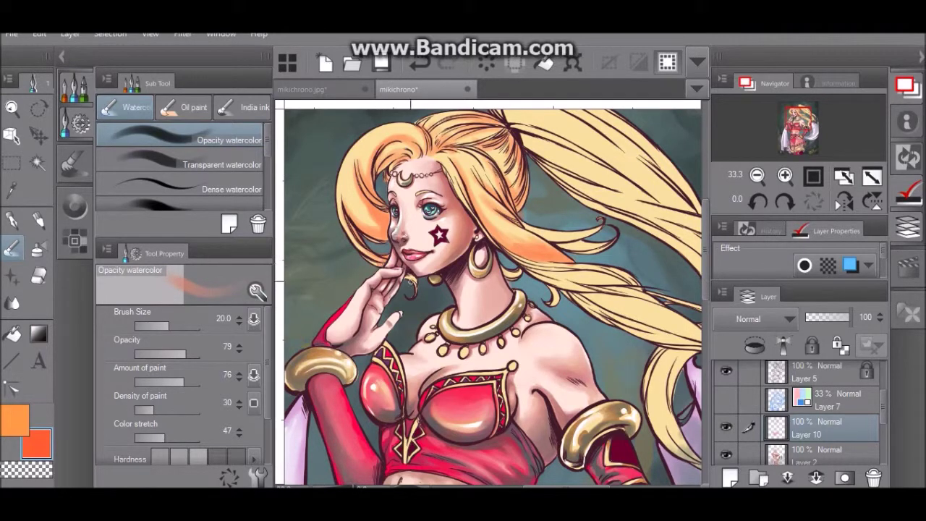
{"action": "mouse_move", "coordinate": [517, 260]}
{"action": "left_mouse_down"}
{"action": "mouse_move", "coordinate": [561, 281]}
{"action": "mouse_move", "coordinate": [623, 275]}
{"action": "mouse_move", "coordinate": [587, 296]}
{"action": "mouse_move", "coordinate": [602, 294]}
{"action": "mouse_move", "coordinate": [635, 325]}
{"action": "mouse_move", "coordinate": [666, 328]}
{"action": "mouse_move", "coordinate": [655, 302]}
{"action": "mouse_move", "coordinate": [695, 338]}
{"action": "mouse_move", "coordinate": [660, 360]}
{"action": "mouse_move", "coordinate": [649, 405]}
{"action": "mouse_move", "coordinate": [664, 434]}
{"action": "mouse_move", "coordinate": [651, 361]}
{"action": "left_mouse_up"}
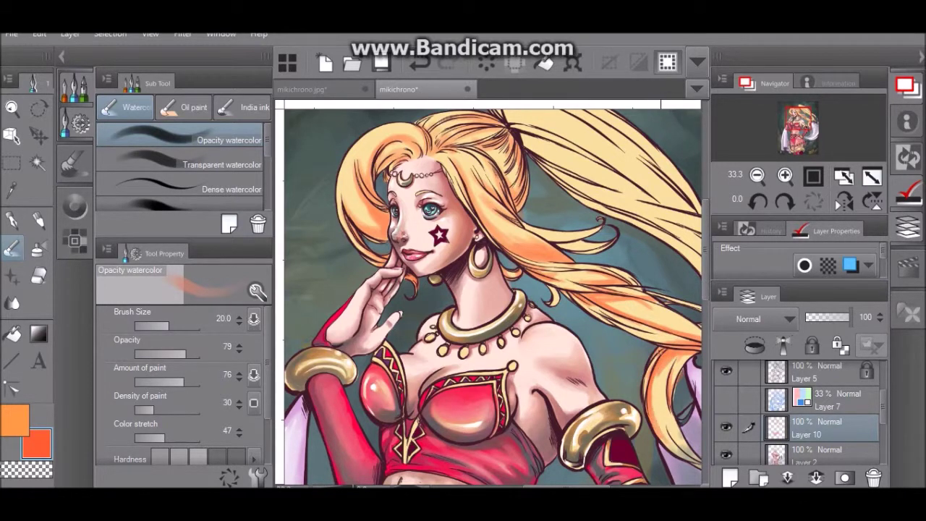
Step: Shade the high ponytail's strands in red-orange with Opacity watercolor enlarged to size 50
{"action": "mouse_move", "coordinate": [527, 151]}
{"action": "left_mouse_down"}
{"action": "mouse_move", "coordinate": [590, 181]}
{"action": "mouse_move", "coordinate": [600, 196]}
{"action": "left_mouse_up"}
{"action": "key", "text": "bracketright"}
{"action": "key", "text": "bracketright"}
{"action": "key", "text": "bracketright"}
{"action": "key", "text": "bracketright"}
{"action": "mouse_move", "coordinate": [521, 134]}
{"action": "left_mouse_down"}
{"action": "mouse_move", "coordinate": [556, 181]}
{"action": "mouse_move", "coordinate": [615, 214]}
{"action": "left_mouse_up"}
{"action": "scroll", "coordinate": [492, 296], "scroll_direction": "up", "scroll_amount": 1}
{"action": "left_click_drag", "start_coordinate": [525, 178], "coordinate": [658, 250]}
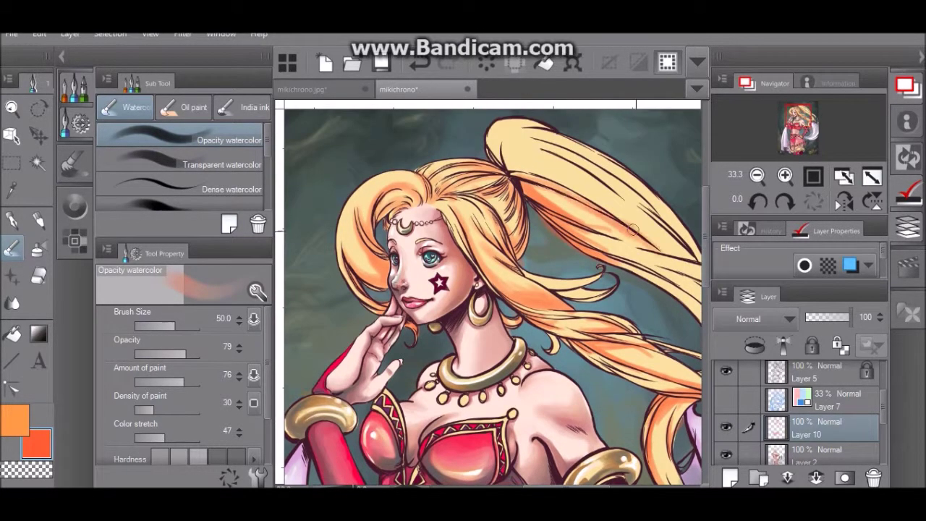
{"action": "left_click_drag", "start_coordinate": [608, 211], "coordinate": [691, 257]}
{"action": "mouse_move", "coordinate": [521, 172]}
{"action": "left_mouse_down"}
{"action": "mouse_move", "coordinate": [543, 129]}
{"action": "mouse_move", "coordinate": [519, 128]}
{"action": "mouse_move", "coordinate": [497, 148]}
{"action": "mouse_move", "coordinate": [560, 147]}
{"action": "mouse_move", "coordinate": [694, 253]}
{"action": "left_mouse_up"}
Step: Continue the red-orange shading along the trailing strands and flowing ends of the hair
{"action": "scroll", "coordinate": [587, 289], "scroll_direction": "right", "scroll_amount": 3}
{"action": "mouse_move", "coordinate": [523, 266]}
{"action": "left_mouse_down"}
{"action": "mouse_move", "coordinate": [606, 295]}
{"action": "mouse_move", "coordinate": [646, 350]}
{"action": "left_mouse_up"}
{"action": "left_click_drag", "start_coordinate": [477, 260], "coordinate": [583, 328]}
{"action": "mouse_move", "coordinate": [543, 284]}
{"action": "left_mouse_down"}
{"action": "mouse_move", "coordinate": [585, 359]}
{"action": "mouse_move", "coordinate": [579, 368]}
{"action": "left_mouse_up"}
Step: Glaze light orange over the crown, ponytail and trailing strands with Opacity watercolor at size 50 to blend the shading
{"action": "key", "text": "x"}
{"action": "mouse_move", "coordinate": [396, 168]}
{"action": "left_mouse_down"}
{"action": "mouse_move", "coordinate": [489, 204]}
{"action": "mouse_move", "coordinate": [378, 156]}
{"action": "mouse_move", "coordinate": [408, 150]}
{"action": "mouse_move", "coordinate": [410, 135]}
{"action": "mouse_move", "coordinate": [481, 177]}
{"action": "left_mouse_up"}
{"action": "mouse_move", "coordinate": [358, 123]}
{"action": "left_mouse_down"}
{"action": "mouse_move", "coordinate": [380, 155]}
{"action": "mouse_move", "coordinate": [414, 149]}
{"action": "left_mouse_up"}
{"action": "mouse_move", "coordinate": [495, 217]}
{"action": "left_mouse_down"}
{"action": "mouse_move", "coordinate": [539, 241]}
{"action": "mouse_move", "coordinate": [499, 185]}
{"action": "left_mouse_up"}
{"action": "left_click_drag", "start_coordinate": [449, 217], "coordinate": [637, 311]}
{"action": "mouse_move", "coordinate": [521, 274]}
{"action": "left_mouse_down"}
{"action": "mouse_move", "coordinate": [593, 329]}
{"action": "mouse_move", "coordinate": [601, 365]}
{"action": "left_mouse_up"}
{"action": "mouse_move", "coordinate": [417, 177]}
{"action": "left_mouse_down"}
{"action": "mouse_move", "coordinate": [414, 205]}
{"action": "mouse_move", "coordinate": [345, 168]}
{"action": "mouse_move", "coordinate": [348, 244]}
{"action": "mouse_move", "coordinate": [387, 293]}
{"action": "mouse_move", "coordinate": [467, 323]}
{"action": "mouse_move", "coordinate": [473, 348]}
{"action": "mouse_move", "coordinate": [553, 398]}
{"action": "mouse_move", "coordinate": [539, 427]}
{"action": "left_mouse_up"}
{"action": "scroll", "coordinate": [489, 293], "scroll_direction": "down", "scroll_amount": 3}
{"action": "scroll", "coordinate": [489, 293], "scroll_direction": "up", "scroll_amount": 3}
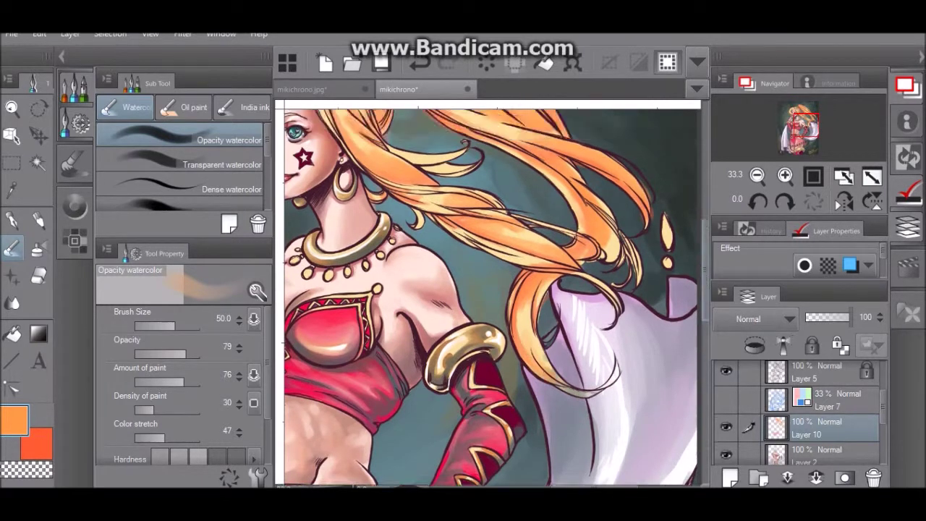
{"action": "left_click_drag", "start_coordinate": [338, 230], "coordinate": [348, 282]}
{"action": "scroll", "coordinate": [492, 293], "scroll_direction": "left", "scroll_amount": 3}
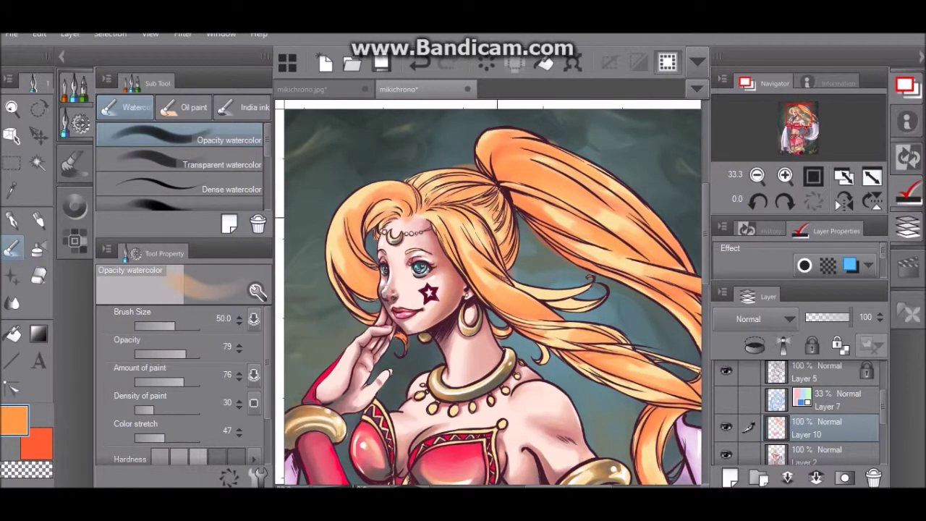
Step: Deepen the ponytail's base and the hair behind the ear with red-orange Opacity watercolor
{"action": "key", "text": "c"}
{"action": "mouse_move", "coordinate": [504, 161]}
{"action": "left_mouse_down"}
{"action": "mouse_move", "coordinate": [574, 207]}
{"action": "mouse_move", "coordinate": [583, 230]}
{"action": "left_mouse_up"}
{"action": "mouse_move", "coordinate": [507, 194]}
{"action": "left_mouse_down"}
{"action": "mouse_move", "coordinate": [470, 178]}
{"action": "mouse_move", "coordinate": [509, 250]}
{"action": "left_mouse_up"}
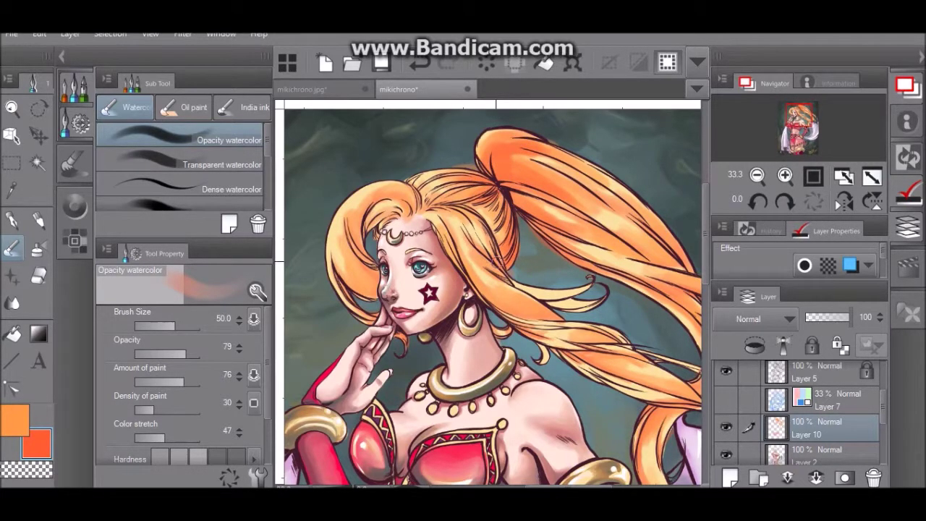
Step: Add soft red-orange shadows to the front curl and side strands with Transparent watercolor at size 25
{"action": "left_click", "coordinate": [180, 164]}
{"action": "key", "text": "bracketleft"}
{"action": "key", "text": "bracketleft"}
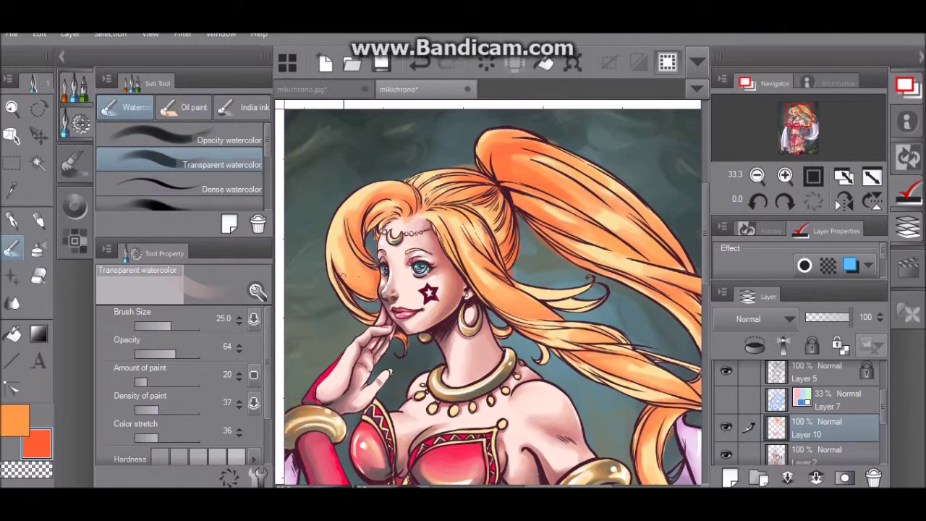
{"action": "left_click_drag", "start_coordinate": [347, 245], "coordinate": [362, 286]}
{"action": "left_click_drag", "start_coordinate": [331, 247], "coordinate": [337, 279]}
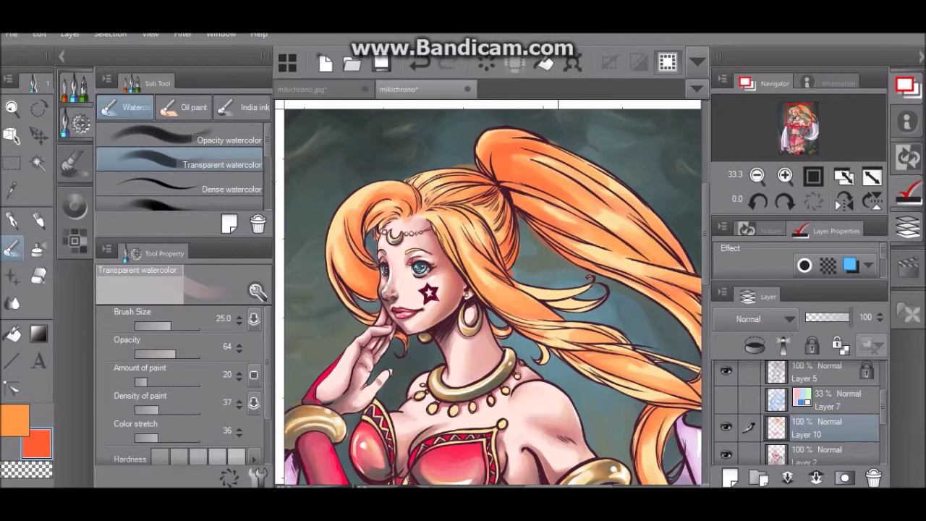
{"action": "left_click_drag", "start_coordinate": [478, 285], "coordinate": [528, 310]}
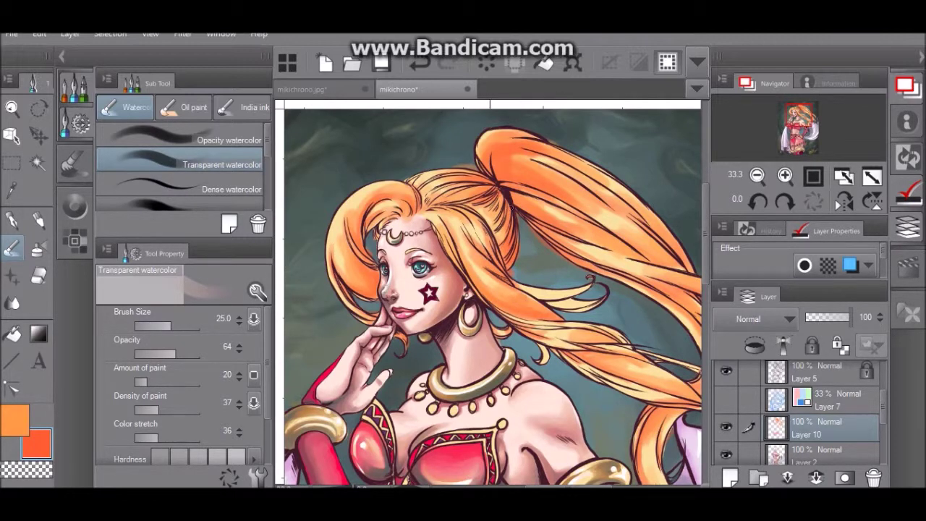
Step: Refine the bangs and ponytail with thin red-orange shadow strokes using Transparent watercolor at size 12
{"action": "left_click", "coordinate": [203, 189]}
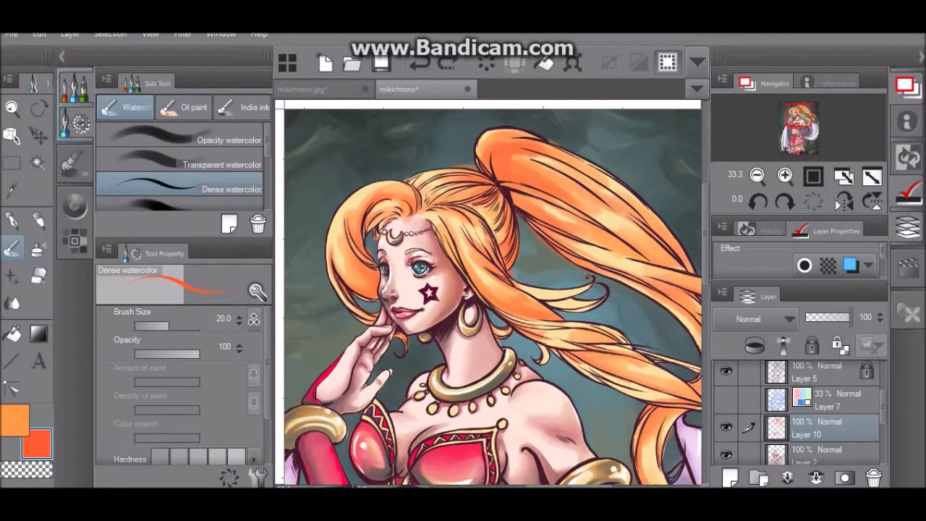
{"action": "left_click", "coordinate": [217, 165]}
{"action": "left_click_drag", "start_coordinate": [463, 213], "coordinate": [464, 221]}
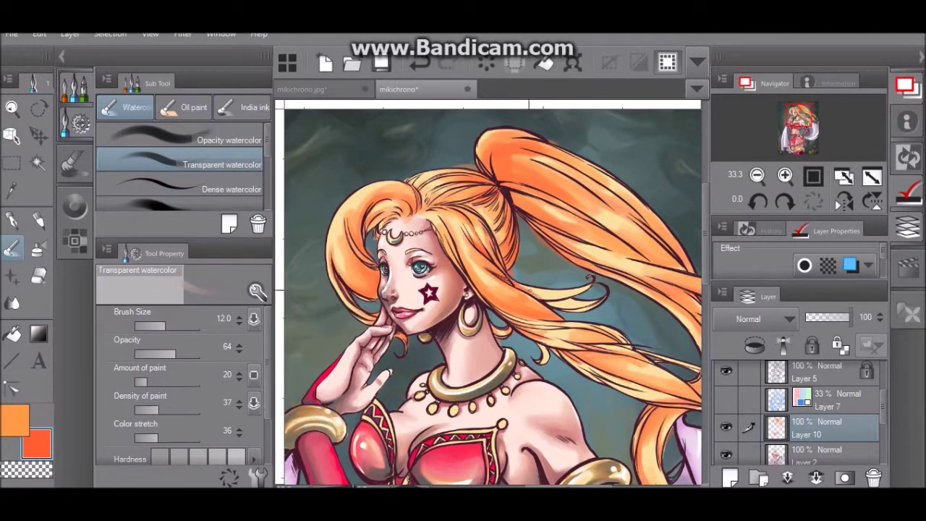
{"action": "key", "text": "x"}
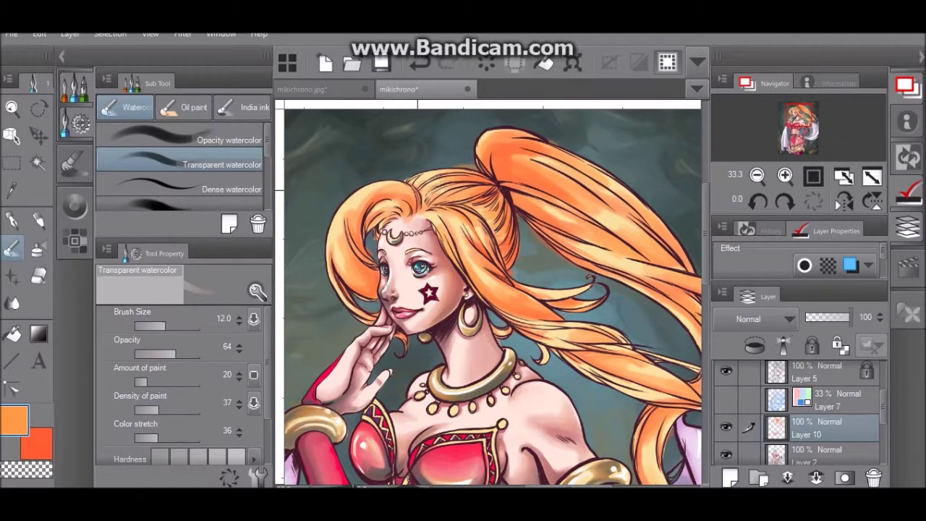
{"action": "key", "text": "x"}
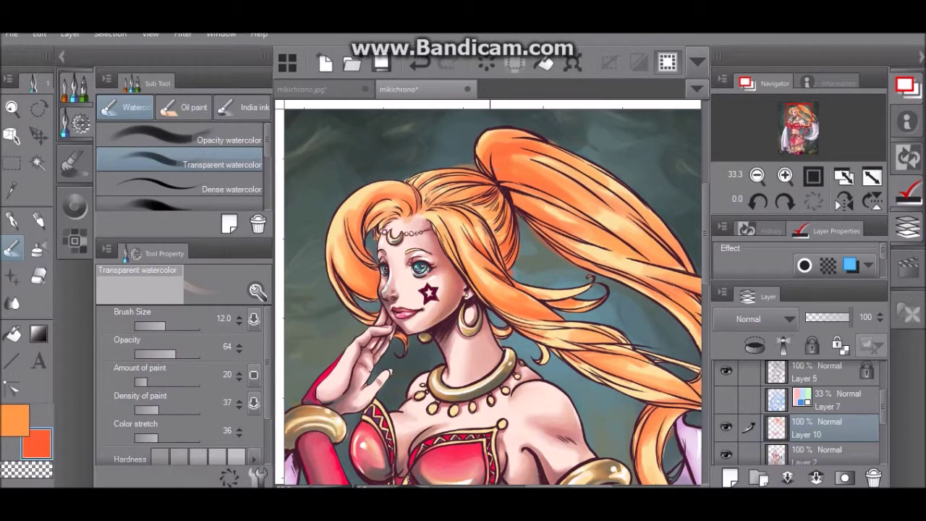
{"action": "mouse_move", "coordinate": [579, 206]}
{"action": "left_mouse_down"}
{"action": "mouse_move", "coordinate": [655, 262]}
{"action": "mouse_move", "coordinate": [691, 269]}
{"action": "left_mouse_up"}
{"action": "mouse_move", "coordinate": [646, 235]}
{"action": "left_mouse_down"}
{"action": "mouse_move", "coordinate": [692, 270]}
{"action": "mouse_move", "coordinate": [677, 249]}
{"action": "left_mouse_up"}
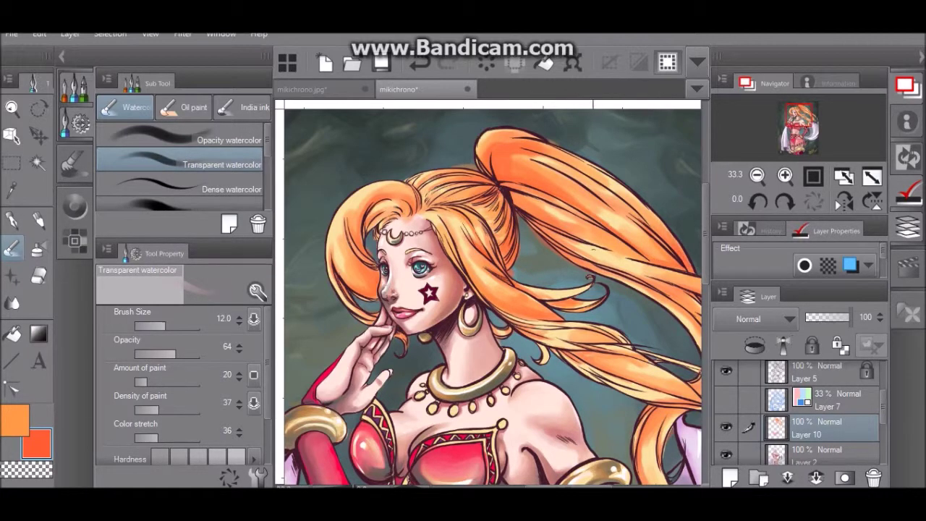
{"action": "mouse_move", "coordinate": [577, 239]}
{"action": "left_mouse_down"}
{"action": "mouse_move", "coordinate": [634, 257]}
{"action": "mouse_move", "coordinate": [614, 238]}
{"action": "left_mouse_up"}
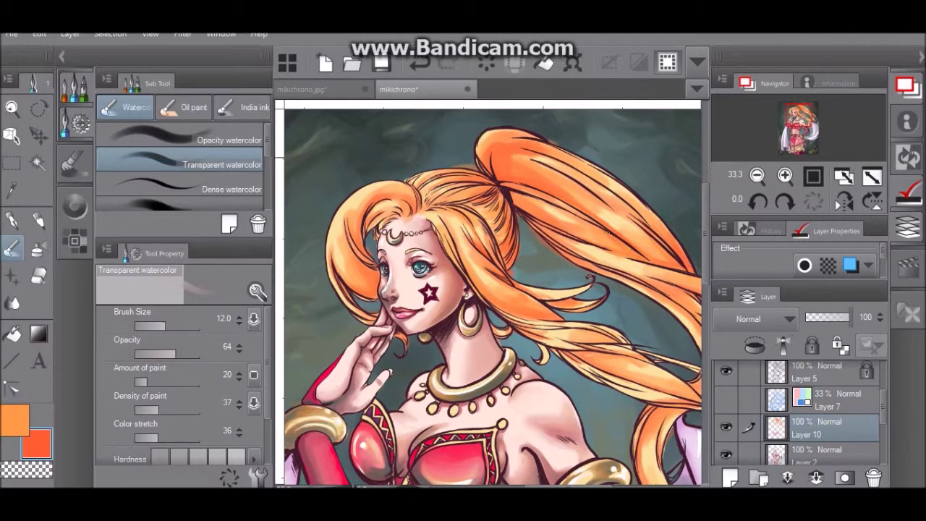
{"action": "left_click_drag", "start_coordinate": [516, 194], "coordinate": [594, 227]}
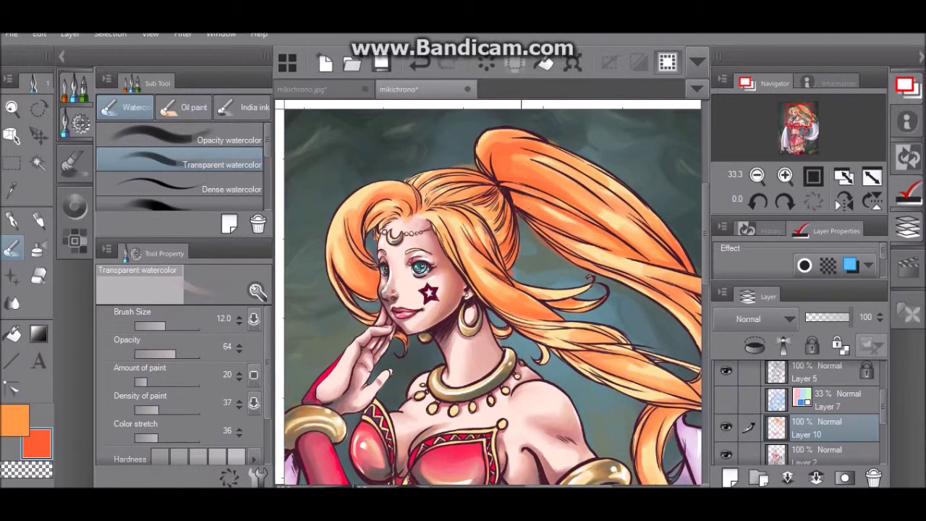
{"action": "mouse_move", "coordinate": [601, 263]}
{"action": "left_mouse_down"}
{"action": "mouse_move", "coordinate": [548, 235]}
{"action": "mouse_move", "coordinate": [606, 251]}
{"action": "mouse_move", "coordinate": [609, 273]}
{"action": "mouse_move", "coordinate": [688, 309]}
{"action": "left_mouse_up"}
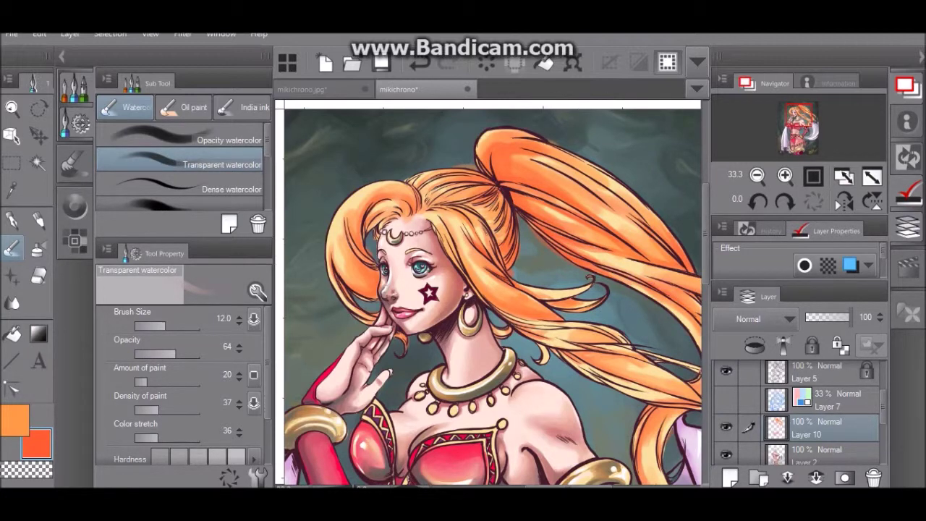
Step: Paint pale yellow highlights on the crown and side hair with Dense watercolor at size 20
{"action": "left_click", "coordinate": [217, 137]}
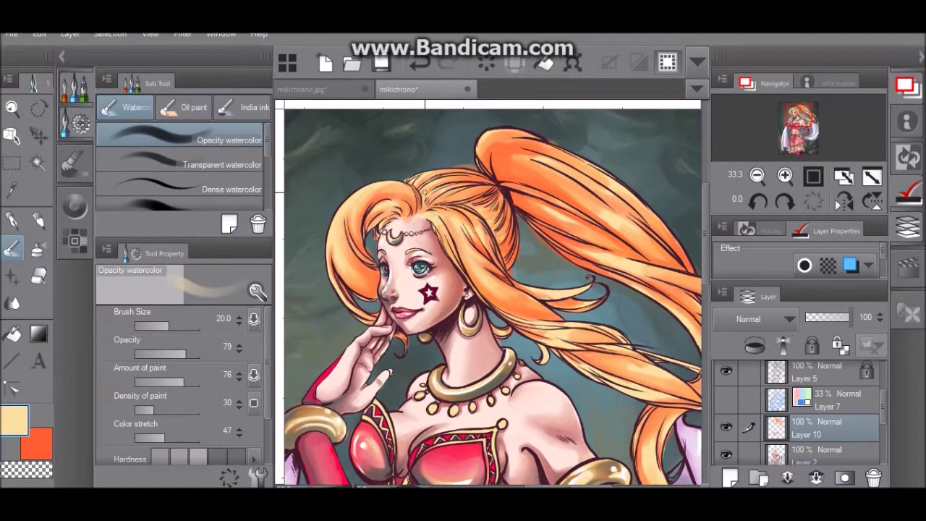
{"action": "left_click", "coordinate": [210, 189]}
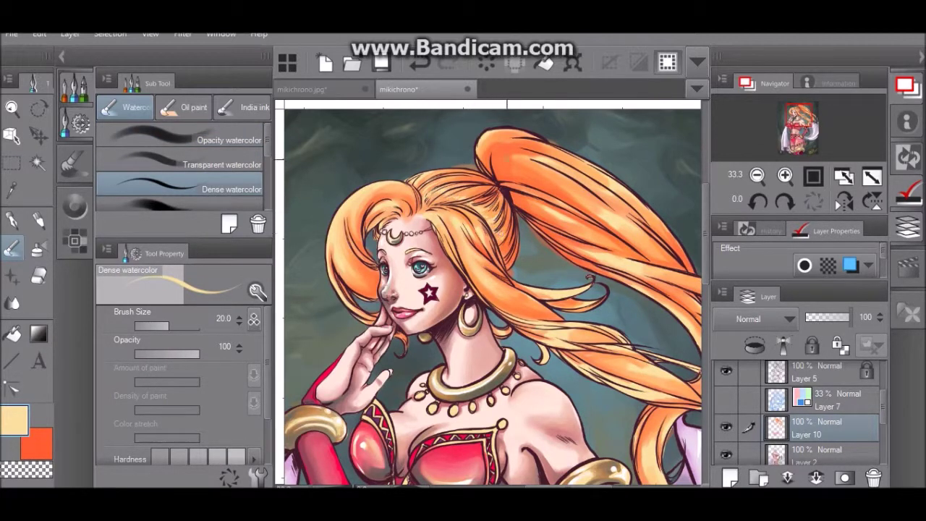
{"action": "left_click_drag", "start_coordinate": [456, 176], "coordinate": [481, 176]}
{"action": "left_click_drag", "start_coordinate": [417, 181], "coordinate": [426, 180]}
{"action": "left_click_drag", "start_coordinate": [477, 275], "coordinate": [480, 277]}
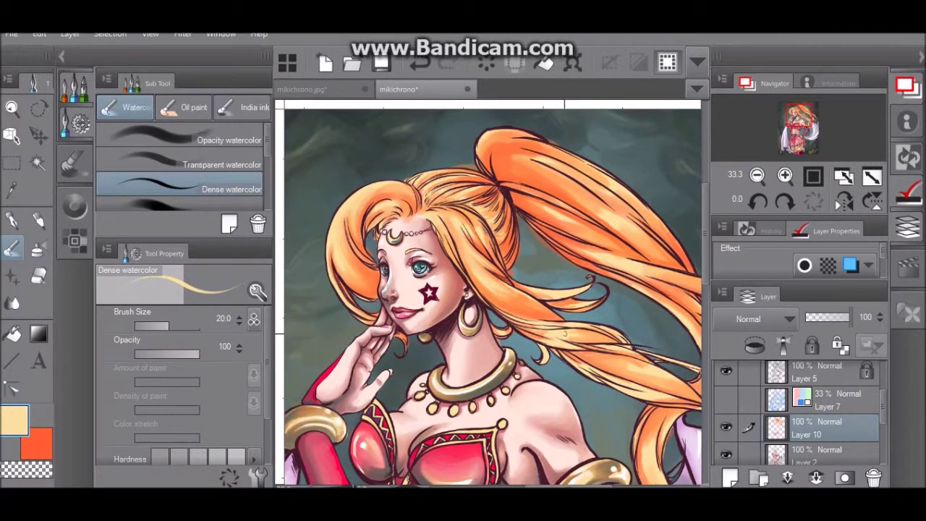
Step: Flip the canvas view horizontally and paint pale yellow highlight strands along the ponytail
{"action": "left_click", "coordinate": [843, 201]}
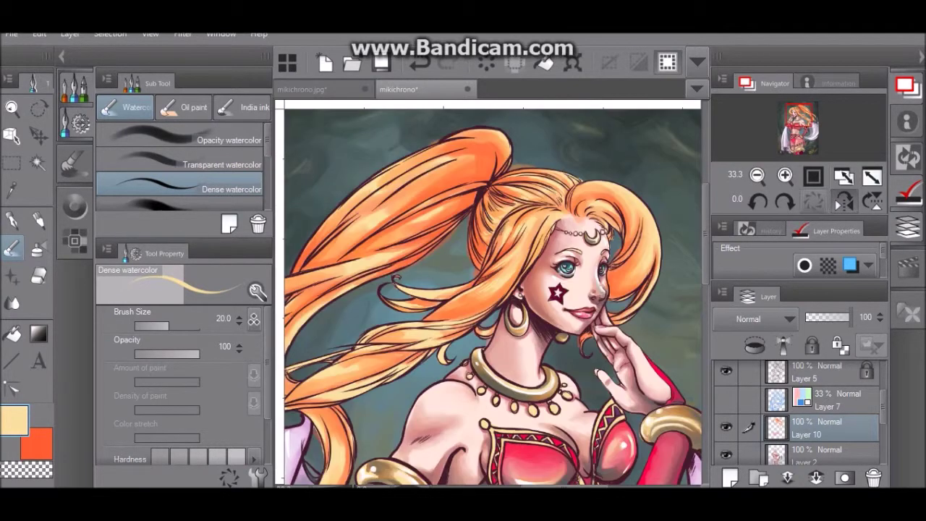
{"action": "left_click_drag", "start_coordinate": [423, 242], "coordinate": [333, 292]}
{"action": "left_click_drag", "start_coordinate": [330, 252], "coordinate": [450, 165]}
{"action": "mouse_move", "coordinate": [360, 208]}
{"action": "left_mouse_down"}
{"action": "mouse_move", "coordinate": [463, 157]}
{"action": "mouse_move", "coordinate": [489, 177]}
{"action": "left_mouse_up"}
{"action": "left_click_drag", "start_coordinate": [506, 142], "coordinate": [496, 170]}
{"action": "mouse_move", "coordinate": [400, 164]}
{"action": "left_mouse_down"}
{"action": "mouse_move", "coordinate": [503, 131]}
{"action": "mouse_move", "coordinate": [485, 143]}
{"action": "mouse_move", "coordinate": [462, 143]}
{"action": "left_mouse_up"}
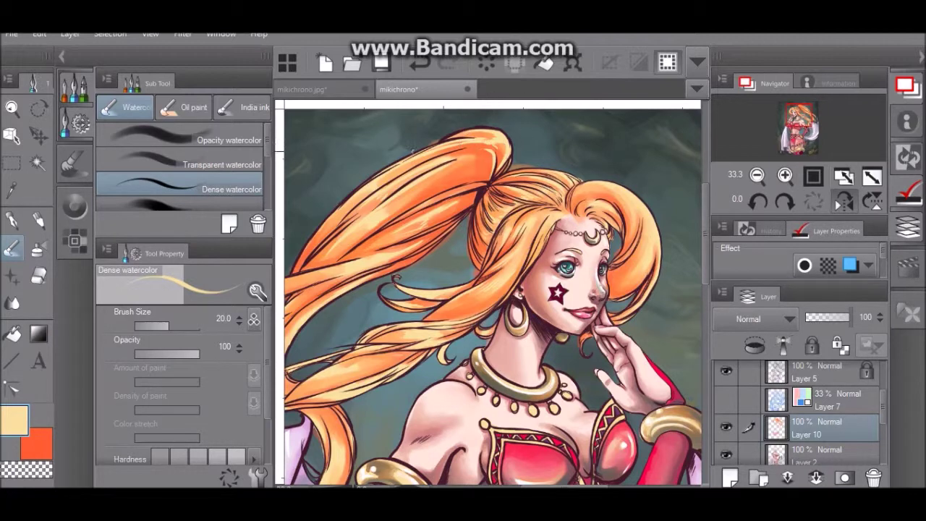
Step: Extend the pale yellow highlights to the ponytail's lower strands and curled tips with Dense watercolor at size 20
{"action": "left_click_drag", "start_coordinate": [359, 214], "coordinate": [326, 243]}
{"action": "left_click_drag", "start_coordinate": [346, 210], "coordinate": [332, 226]}
{"action": "mouse_move", "coordinate": [369, 194]}
{"action": "left_mouse_down"}
{"action": "mouse_move", "coordinate": [333, 227]}
{"action": "mouse_move", "coordinate": [422, 217]}
{"action": "left_mouse_up"}
{"action": "left_click_drag", "start_coordinate": [430, 369], "coordinate": [471, 355]}
{"action": "left_click_drag", "start_coordinate": [409, 434], "coordinate": [420, 467]}
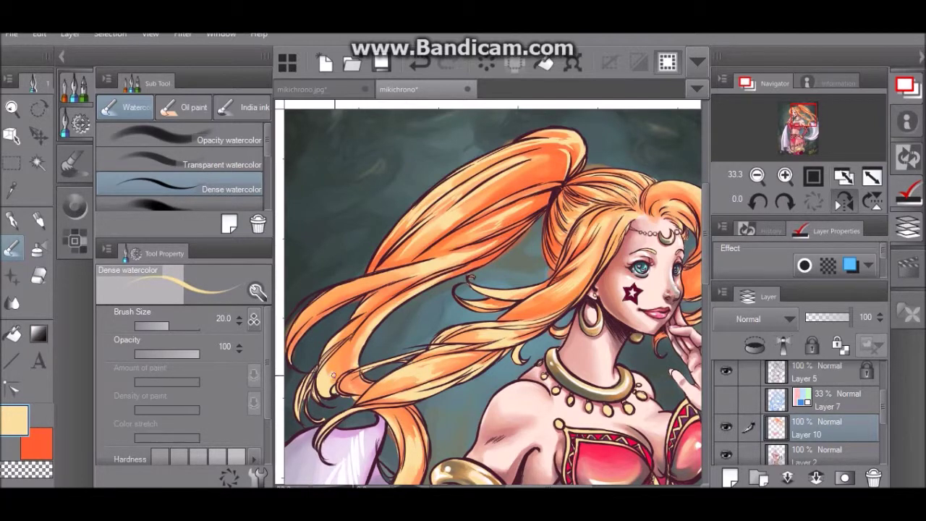
{"action": "left_click_drag", "start_coordinate": [306, 316], "coordinate": [442, 258]}
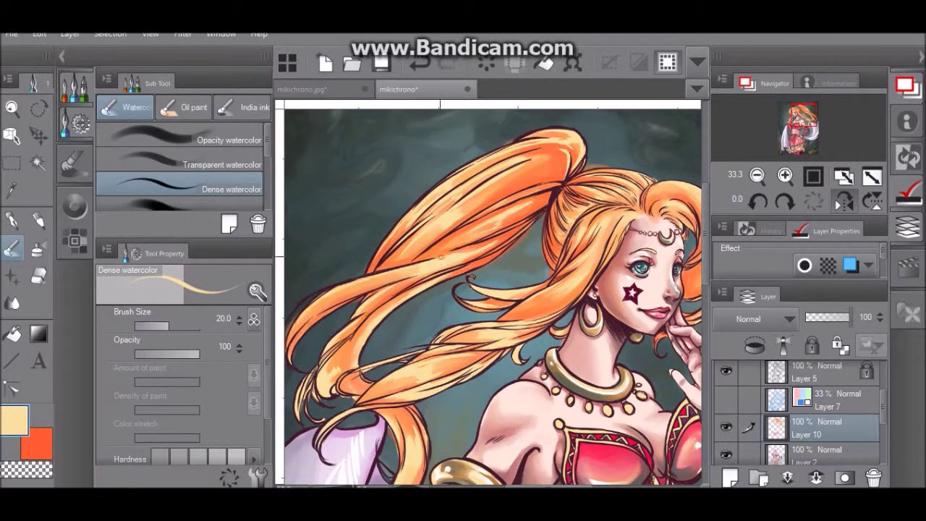
{"action": "mouse_move", "coordinate": [337, 294]}
{"action": "left_mouse_down"}
{"action": "mouse_move", "coordinate": [404, 272]}
{"action": "mouse_move", "coordinate": [419, 248]}
{"action": "left_mouse_up"}
Step: Soften the top of the ponytail with pale yellow Transparent watercolor at size 50 and refine its strands with Dense watercolor at size 20
{"action": "left_click", "coordinate": [217, 165]}
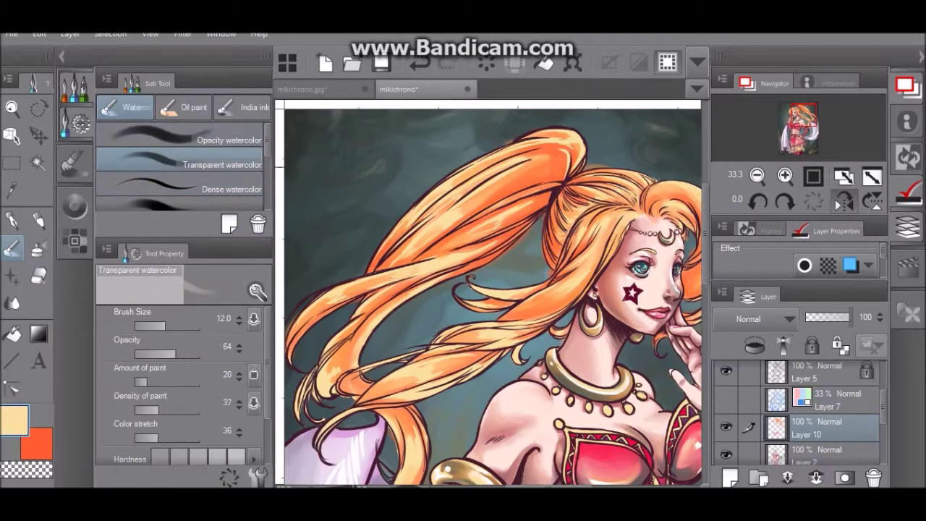
{"action": "mouse_move", "coordinate": [520, 162]}
{"action": "left_mouse_down"}
{"action": "mouse_move", "coordinate": [569, 148]}
{"action": "mouse_move", "coordinate": [555, 165]}
{"action": "left_mouse_up"}
{"action": "left_click_drag", "start_coordinate": [489, 184], "coordinate": [582, 187]}
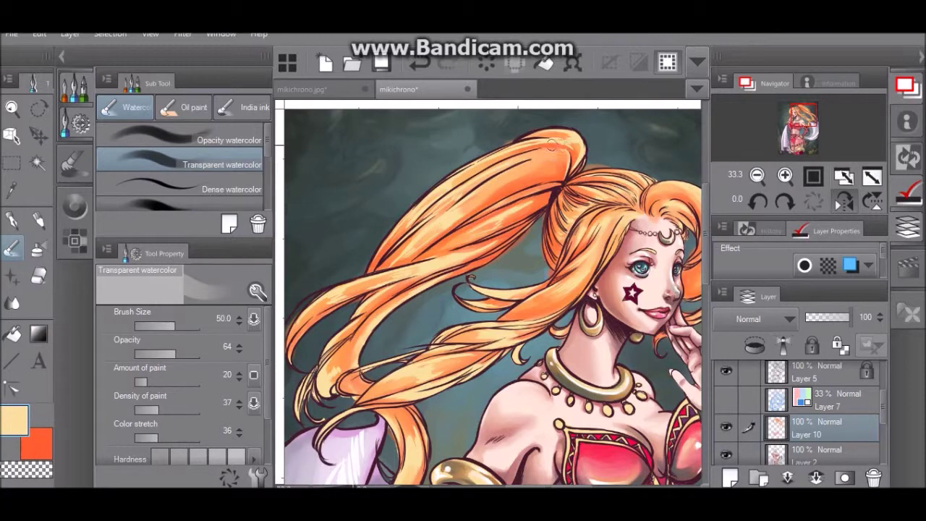
{"action": "left_click", "coordinate": [217, 189]}
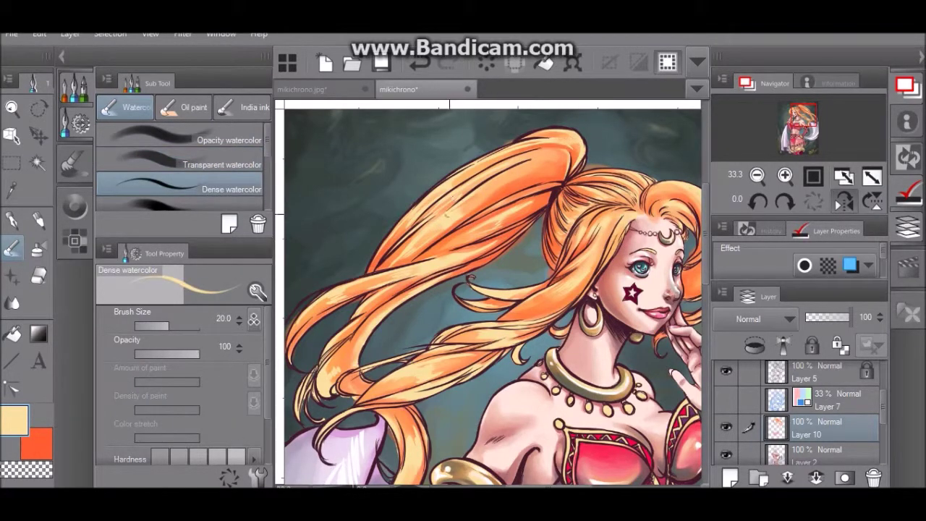
{"action": "mouse_move", "coordinate": [569, 174]}
{"action": "left_mouse_down"}
{"action": "mouse_move", "coordinate": [559, 109]}
{"action": "mouse_move", "coordinate": [536, 191]}
{"action": "mouse_move", "coordinate": [443, 245]}
{"action": "left_mouse_up"}
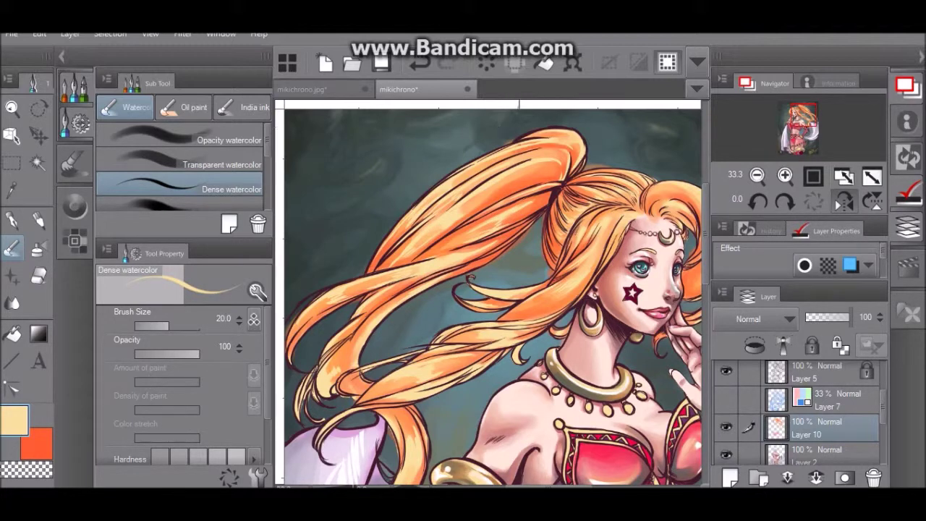
Step: Add small white glints to the crown and side hair using the G-pen at size 25
{"action": "key", "text": "x"}
{"action": "key", "text": "x"}
{"action": "key", "text": "x"}
{"action": "key", "text": "x"}
{"action": "key", "text": "p"}
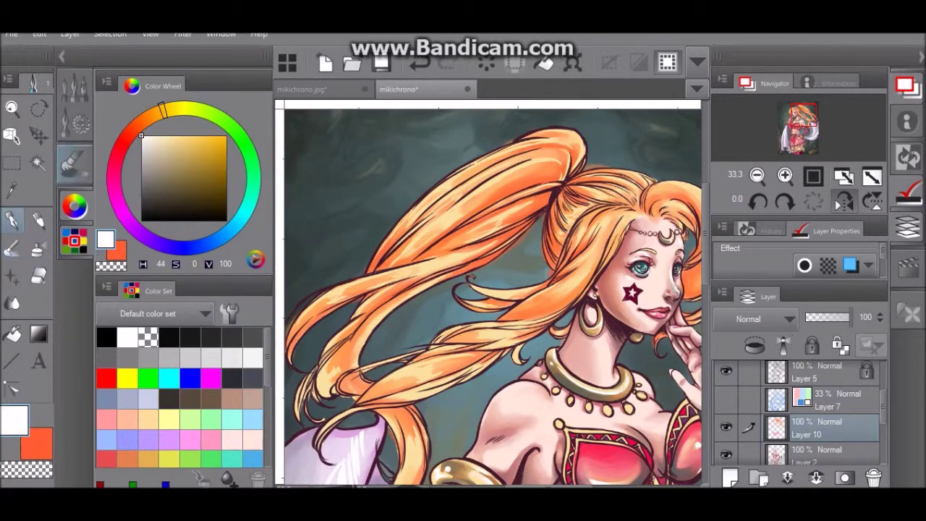
{"action": "key", "text": "bracketleft"}
{"action": "key", "text": "bracketleft"}
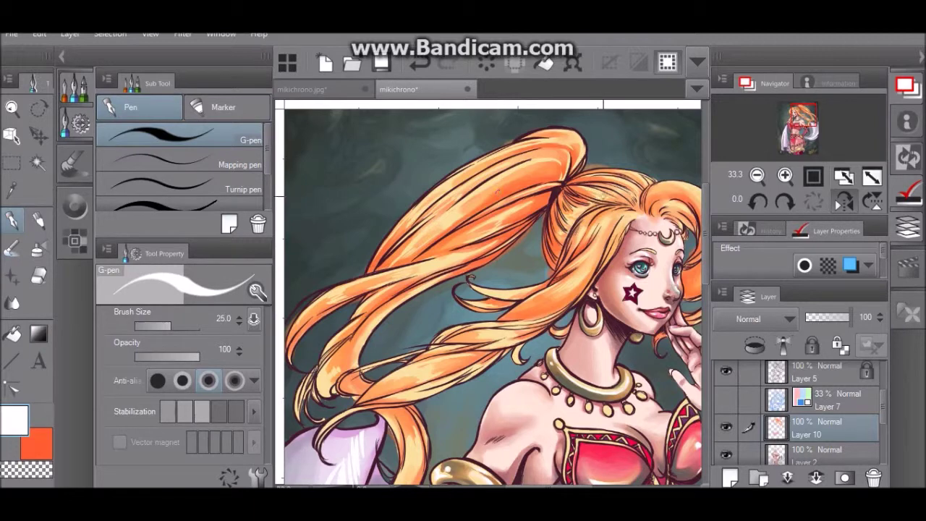
{"action": "key", "text": "ctrl+z"}
{"action": "left_click_drag", "start_coordinate": [631, 194], "coordinate": [645, 185]}
{"action": "left_click_drag", "start_coordinate": [579, 279], "coordinate": [563, 293]}
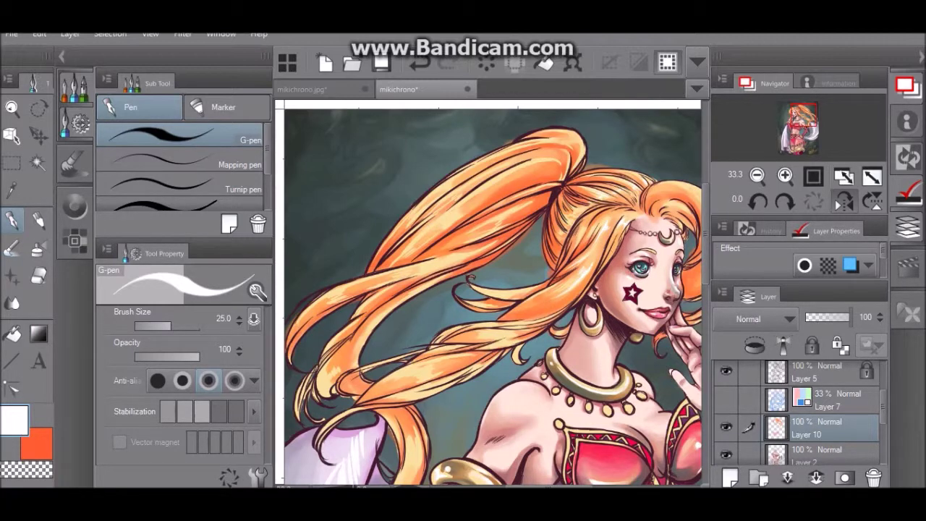
Step: Paint white glints along the ponytail and lower strands, and on the front curl after flipping the canvas view back
{"action": "left_click_drag", "start_coordinate": [686, 209], "coordinate": [666, 206]}
{"action": "key", "text": "ctrl+z"}
{"action": "mouse_move", "coordinate": [507, 214]}
{"action": "left_mouse_down"}
{"action": "mouse_move", "coordinate": [500, 226]}
{"action": "mouse_move", "coordinate": [518, 207]}
{"action": "left_mouse_up"}
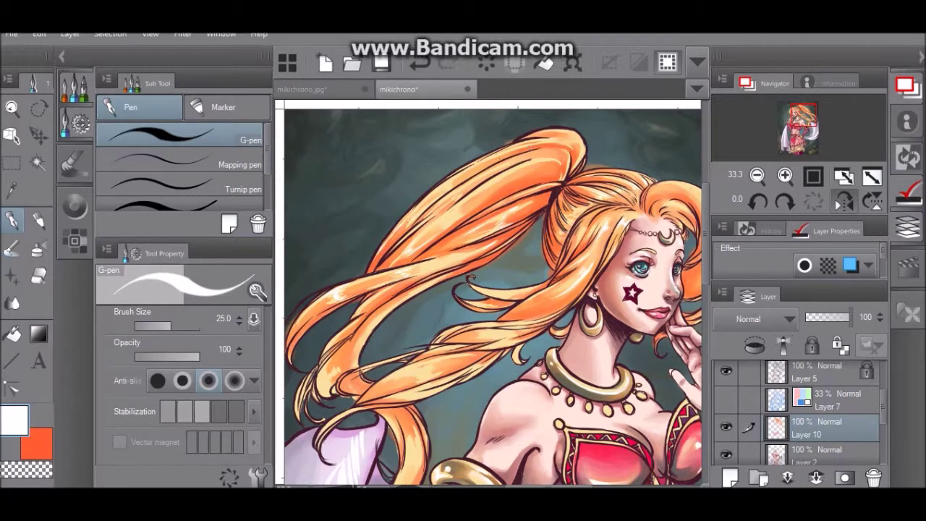
{"action": "left_click_drag", "start_coordinate": [558, 160], "coordinate": [568, 172]}
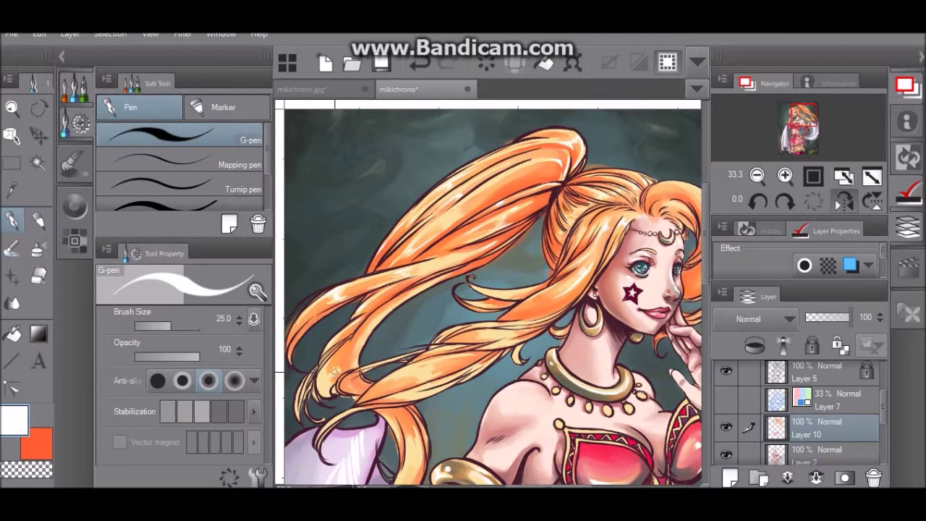
{"action": "left_click_drag", "start_coordinate": [414, 384], "coordinate": [434, 374]}
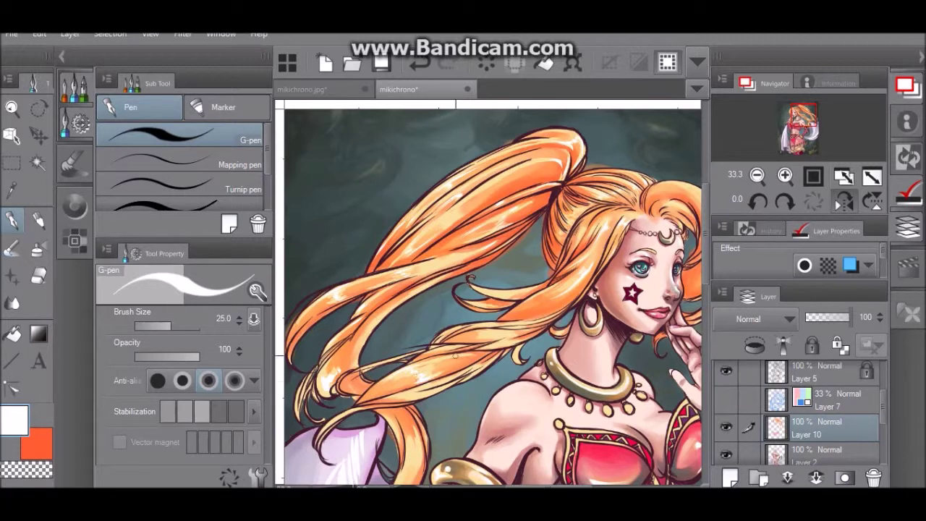
{"action": "left_click", "coordinate": [835, 199]}
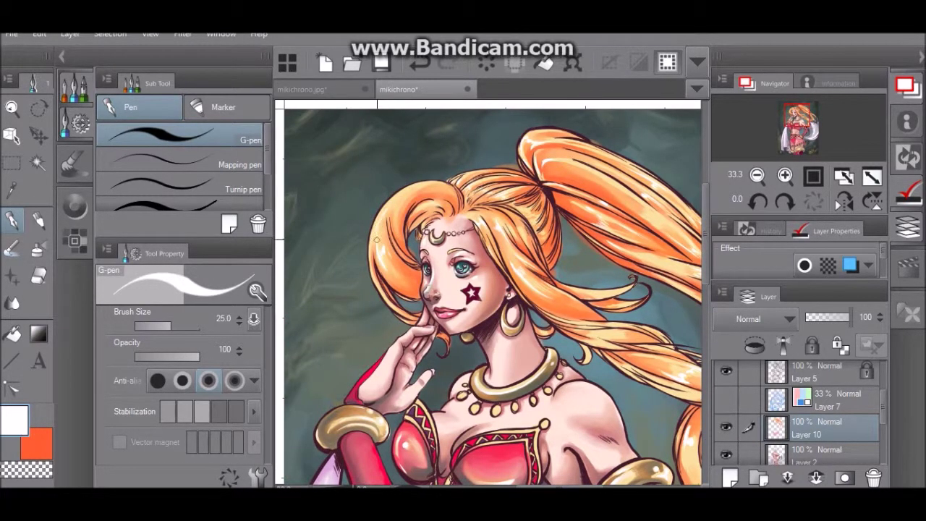
{"action": "mouse_move", "coordinate": [395, 235]}
{"action": "left_mouse_down"}
{"action": "mouse_move", "coordinate": [397, 209]}
{"action": "mouse_move", "coordinate": [438, 180]}
{"action": "left_mouse_up"}
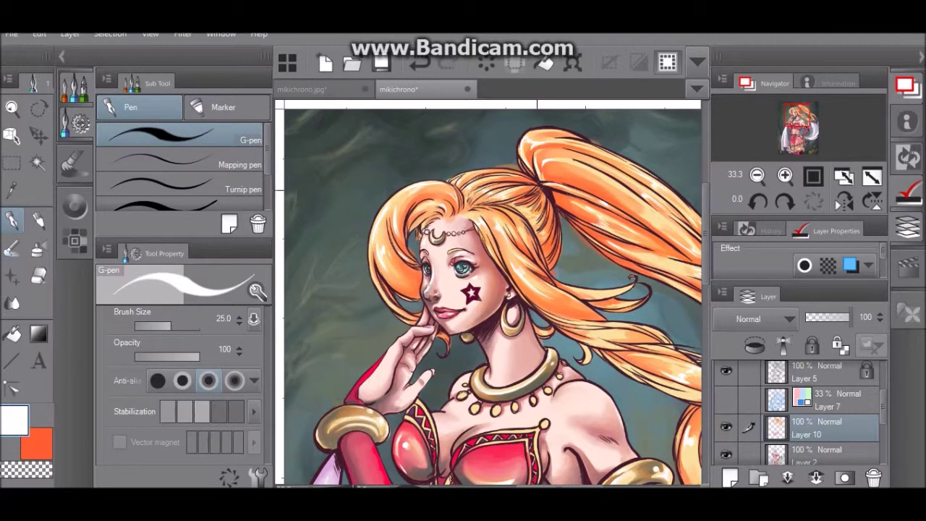
Step: Add a new layer above Layer 5 and paint thin stray hairs along the front curl in a sampled pale orange
{"action": "left_click", "coordinate": [537, 208], "text": "alt"}
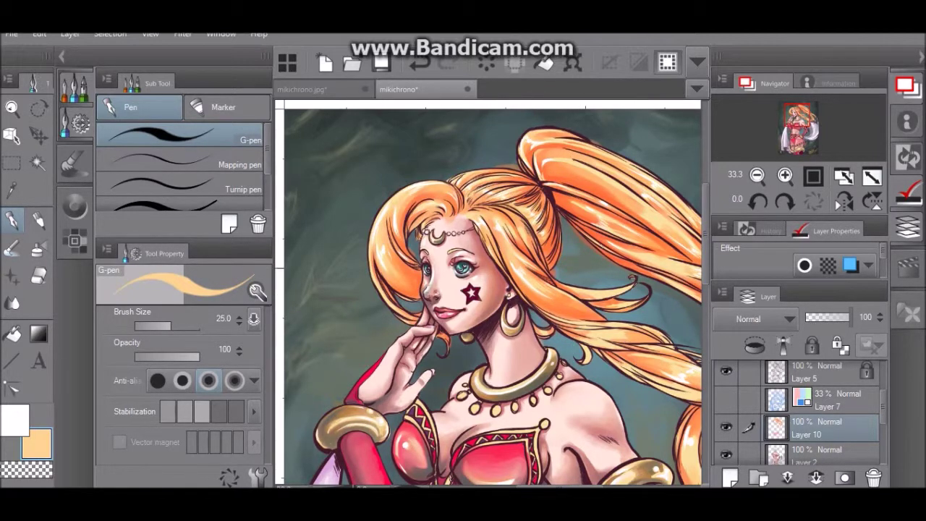
{"action": "left_click", "coordinate": [757, 175]}
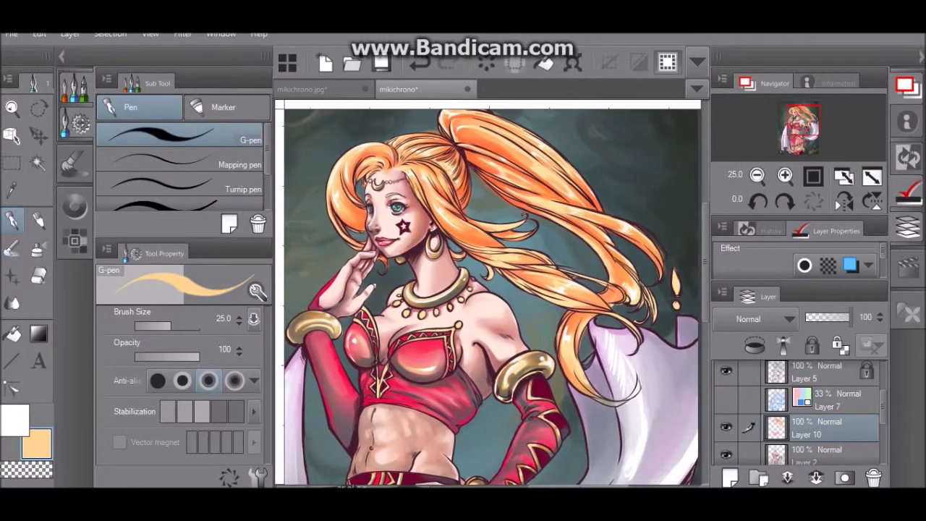
{"action": "left_click_drag", "start_coordinate": [884, 407], "coordinate": [884, 393]}
{"action": "left_click", "coordinate": [818, 410]}
{"action": "left_click", "coordinate": [730, 477]}
{"action": "left_click_drag", "start_coordinate": [333, 181], "coordinate": [336, 243]}
{"action": "left_click_drag", "start_coordinate": [331, 179], "coordinate": [328, 214]}
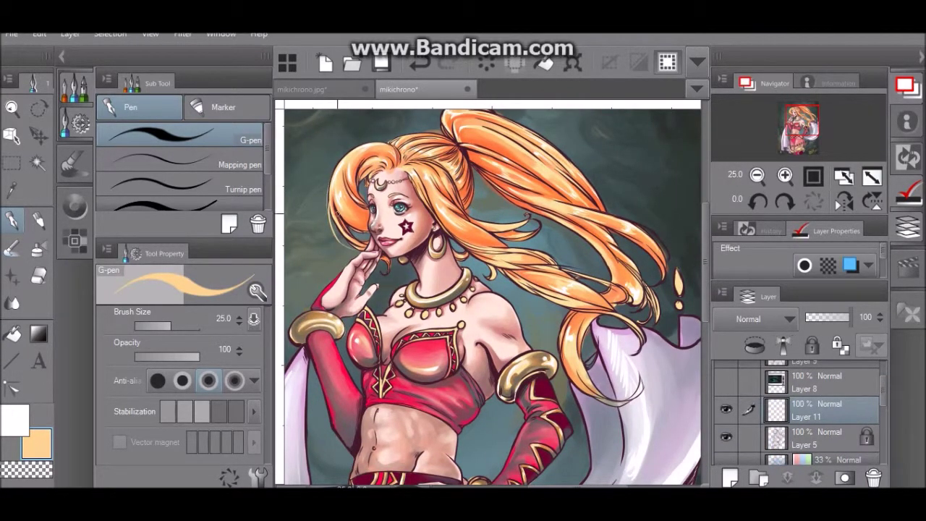
Step: Paint thin pale orange stray hairs around the side hair, ponytail and lower curl with the G-pen at size 25
{"action": "left_click_drag", "start_coordinate": [425, 214], "coordinate": [430, 194]}
{"action": "mouse_move", "coordinate": [459, 245]}
{"action": "left_mouse_down"}
{"action": "mouse_move", "coordinate": [476, 264]}
{"action": "mouse_move", "coordinate": [489, 263]}
{"action": "left_mouse_up"}
{"action": "left_click_drag", "start_coordinate": [477, 166], "coordinate": [527, 208]}
{"action": "left_click_drag", "start_coordinate": [579, 233], "coordinate": [599, 278]}
{"action": "mouse_move", "coordinate": [595, 212]}
{"action": "left_mouse_down"}
{"action": "mouse_move", "coordinate": [667, 244]}
{"action": "mouse_move", "coordinate": [645, 288]}
{"action": "mouse_move", "coordinate": [648, 320]}
{"action": "left_mouse_up"}
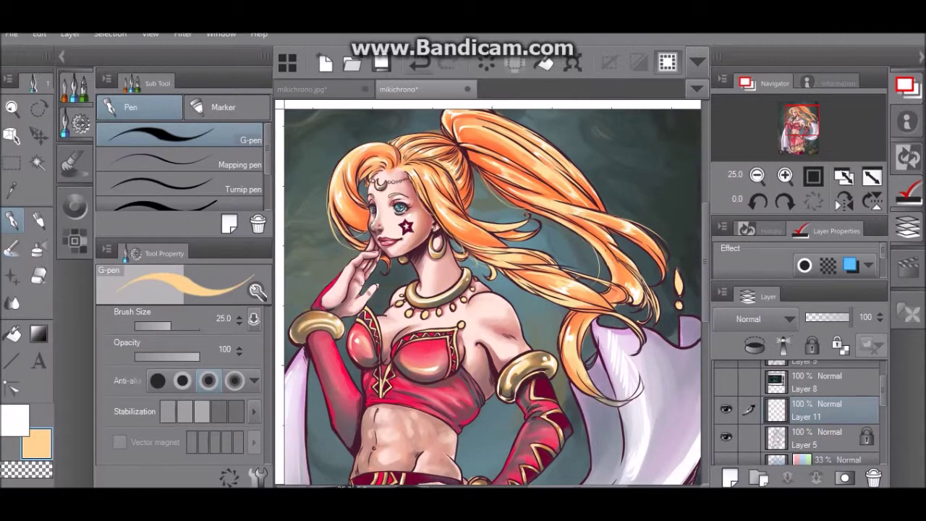
{"action": "mouse_move", "coordinate": [567, 319]}
{"action": "left_mouse_down"}
{"action": "mouse_move", "coordinate": [553, 352]}
{"action": "mouse_move", "coordinate": [564, 391]}
{"action": "left_mouse_up"}
{"action": "left_click_drag", "start_coordinate": [531, 189], "coordinate": [536, 193]}
{"action": "left_click_drag", "start_coordinate": [569, 164], "coordinate": [615, 214]}
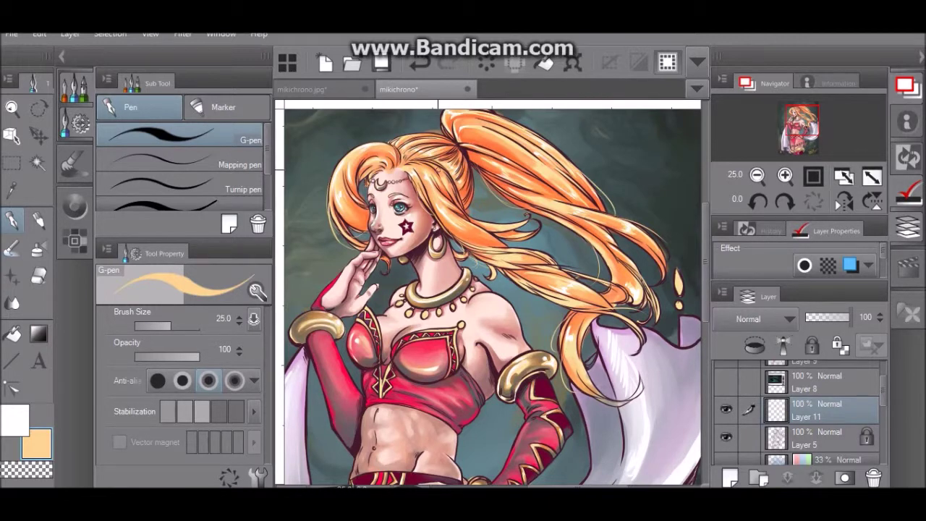
{"action": "left_click_drag", "start_coordinate": [499, 231], "coordinate": [535, 247]}
Step: Sample a deeper orange from the front curl and add a few thin stray strands around the ponytail
{"action": "left_click", "coordinate": [355, 194], "text": "alt"}
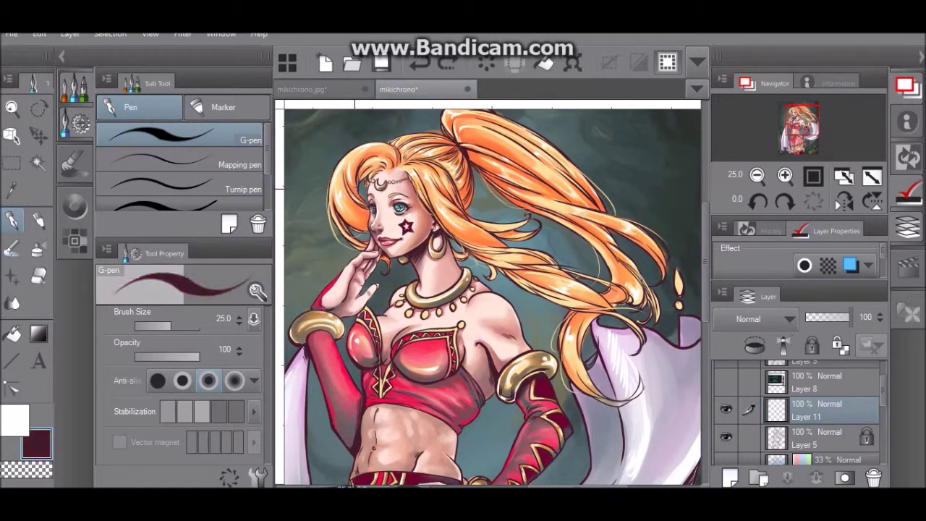
{"action": "left_click", "coordinate": [356, 194], "text": "alt"}
{"action": "left_click_drag", "start_coordinate": [588, 238], "coordinate": [593, 242]}
{"action": "key", "text": "ctrl+z"}
{"action": "left_click_drag", "start_coordinate": [605, 192], "coordinate": [614, 210]}
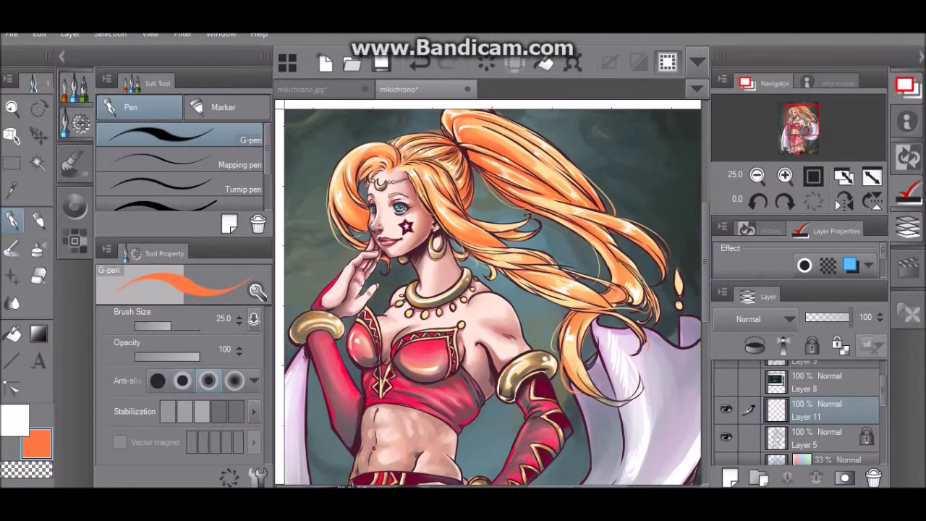
{"action": "left_click", "coordinate": [341, 184], "text": "alt"}
{"action": "key", "text": "ctrl+z"}
Step: Clean up stray color around the hair on Layer 10 with the Hard eraser at size 20 and check the whole picture
{"action": "key", "text": "e"}
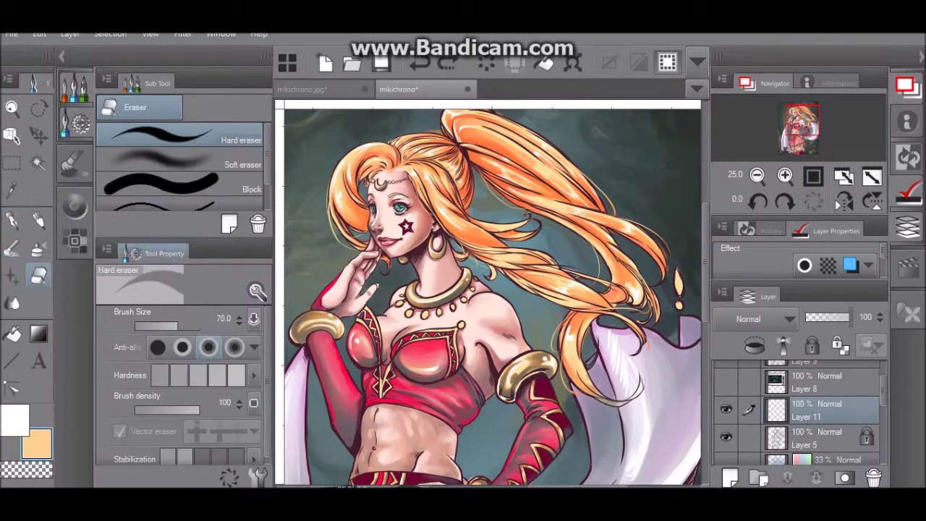
{"action": "key", "text": "bracketleft"}
{"action": "key", "text": "bracketleft"}
{"action": "key", "text": "bracketleft"}
{"action": "key", "text": "bracketleft"}
{"action": "key", "text": "bracketleft"}
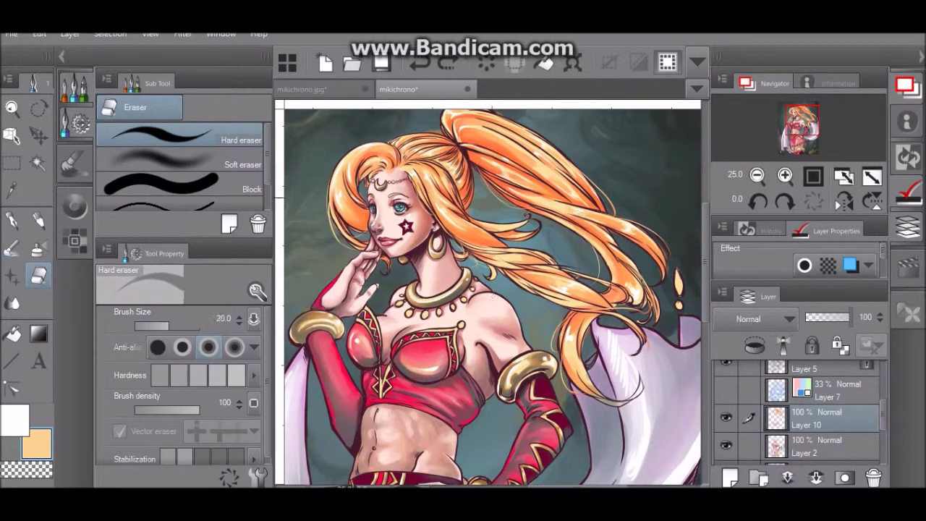
{"action": "left_click", "coordinate": [372, 217]}
{"action": "key", "text": "ctrl+z"}
{"action": "left_click", "coordinate": [495, 207]}
{"action": "scroll", "coordinate": [526, 215], "scroll_direction": "up", "scroll_amount": 2}
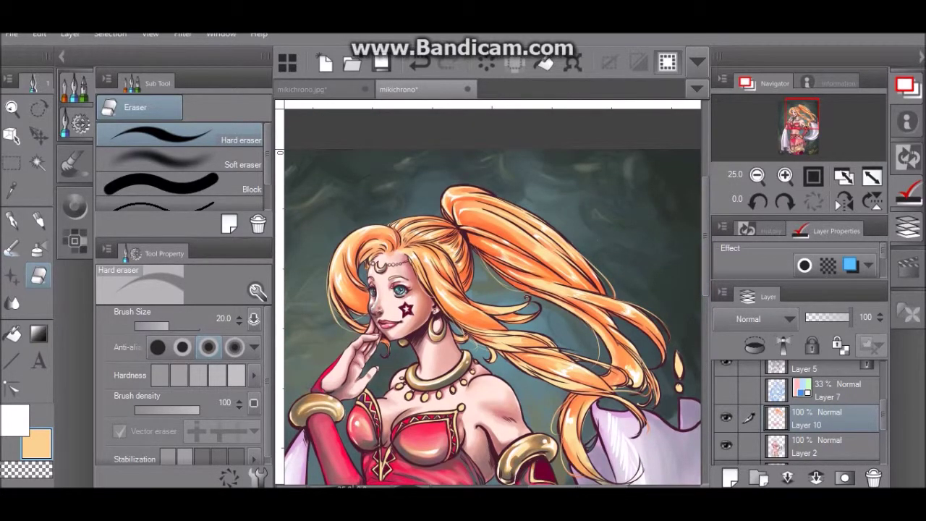
{"action": "scroll", "coordinate": [492, 297], "scroll_direction": "down", "scroll_amount": 2}
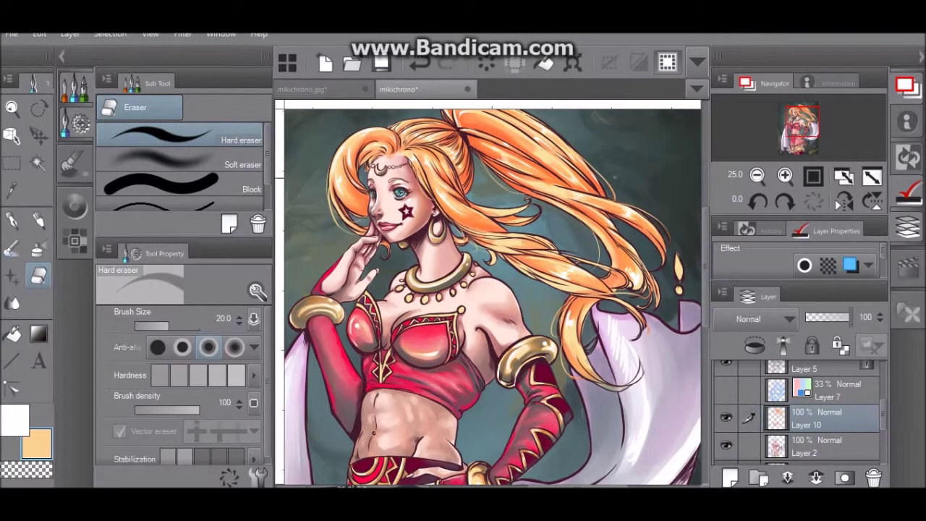
{"action": "left_click", "coordinate": [757, 175]}
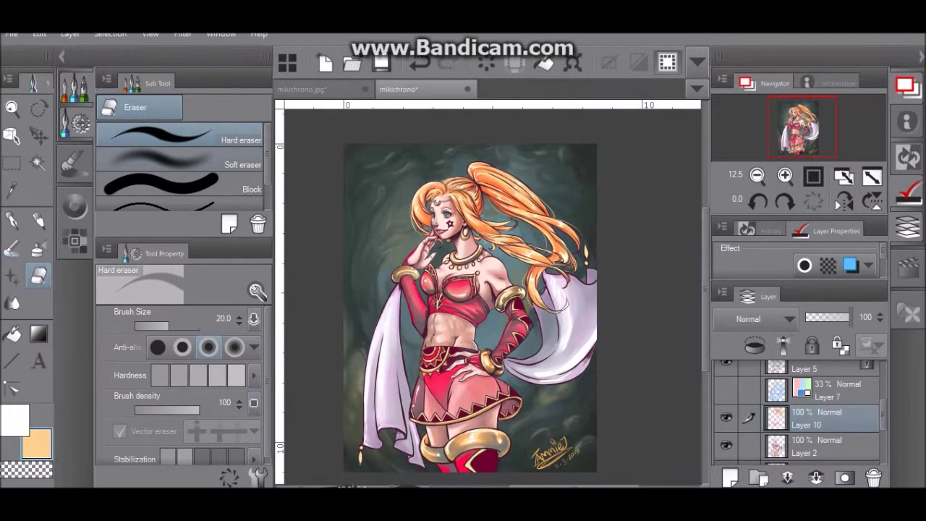
{"action": "left_click", "coordinate": [785, 175]}
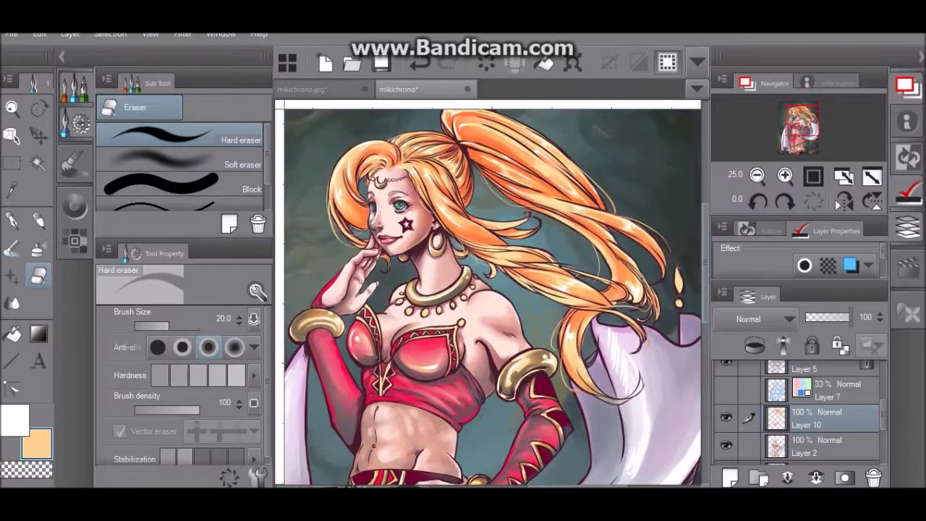
{"action": "left_click", "coordinate": [364, 212], "text": "alt"}
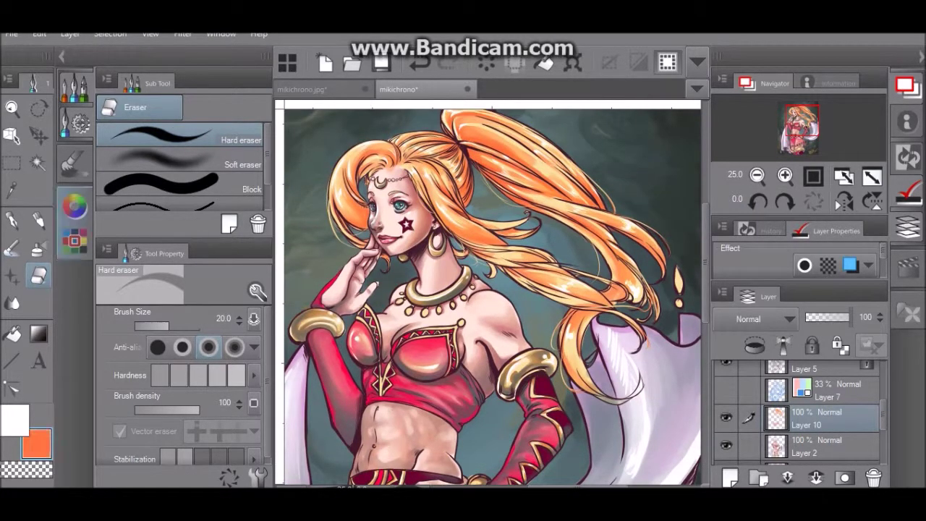
{"action": "left_click", "coordinate": [75, 207]}
{"action": "left_click", "coordinate": [209, 144]}
{"action": "left_click", "coordinate": [75, 206]}
{"action": "left_click", "coordinate": [75, 207]}
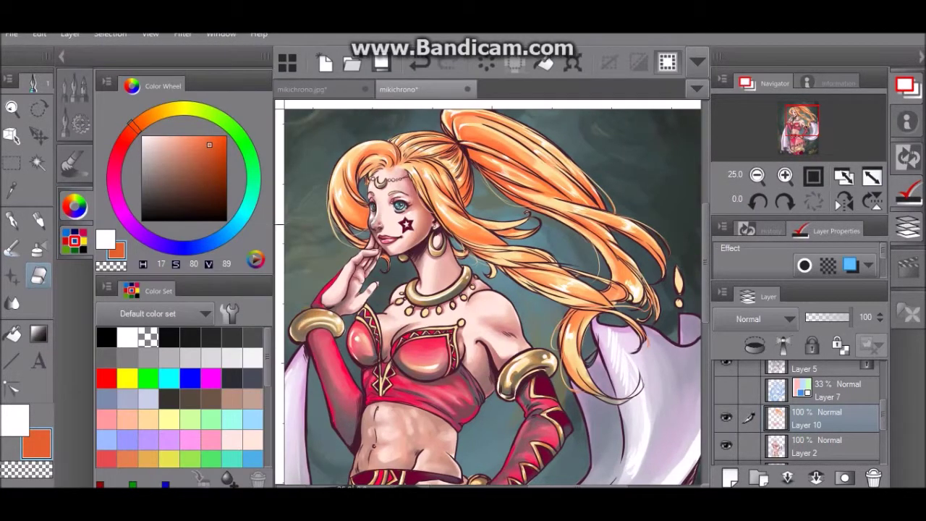
Step: Sample the dark teal background color and switch to the Opacity watercolor brush at a reduced size
{"action": "left_click", "coordinate": [511, 292], "text": "alt"}
{"action": "left_click", "coordinate": [387, 292], "text": "alt"}
{"action": "key", "text": "b"}
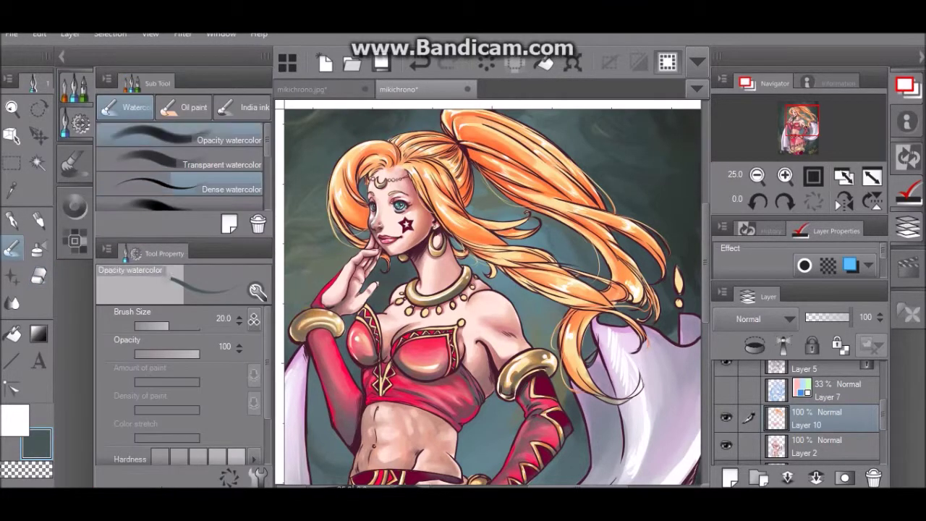
{"action": "key", "text": "bracketleft"}
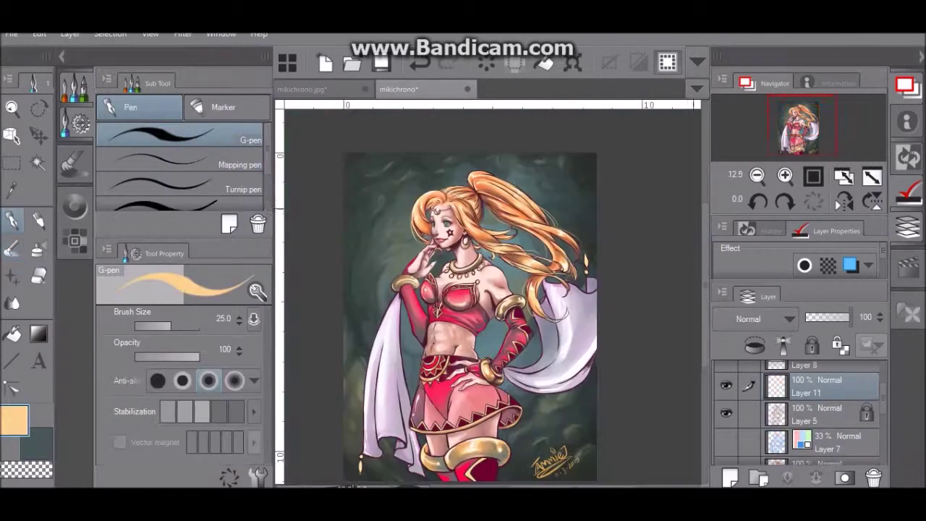
Step: Show the face and hair at 33.3% zoom and collapse the brush palettes to widen the canvas area
{"action": "left_click_drag", "start_coordinate": [705, 287], "coordinate": [705, 294]}
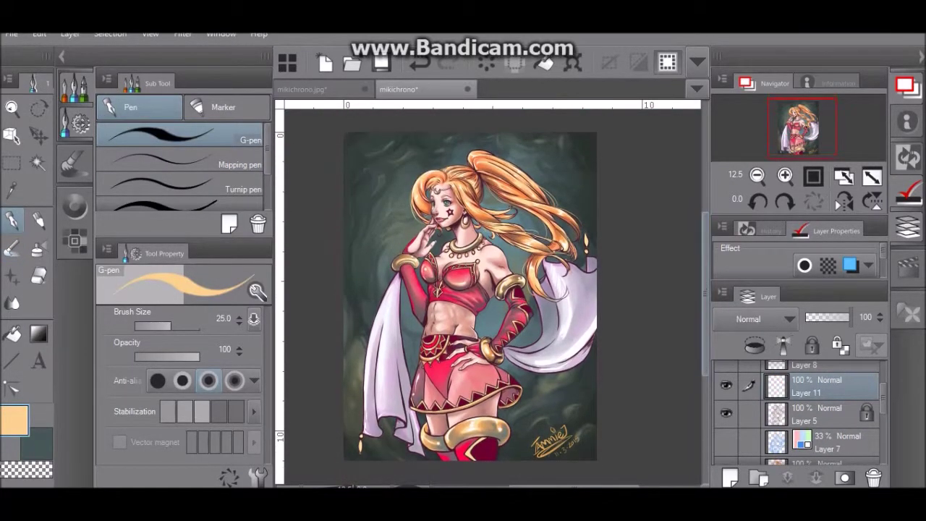
{"action": "left_click", "coordinate": [785, 176]}
{"action": "left_click", "coordinate": [785, 175]}
{"action": "left_click", "coordinate": [785, 176]}
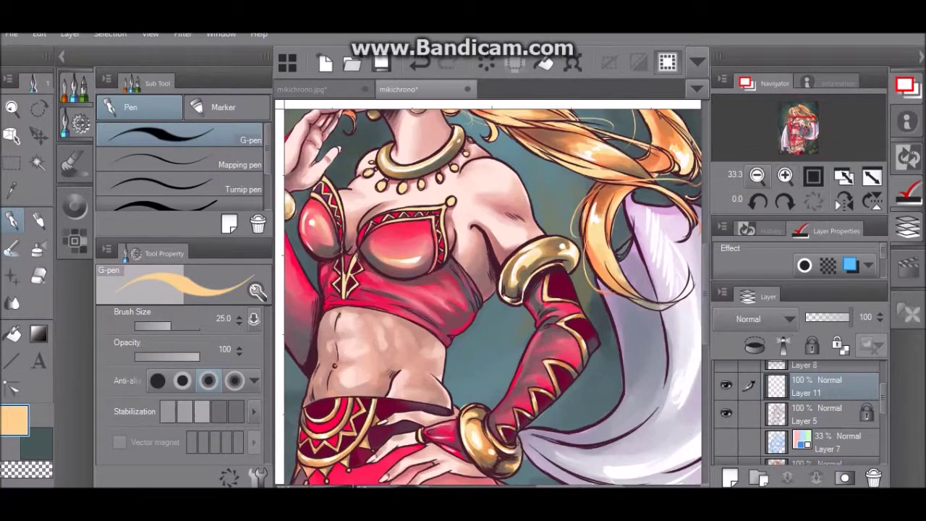
{"action": "left_click_drag", "start_coordinate": [705, 293], "coordinate": [700, 202]}
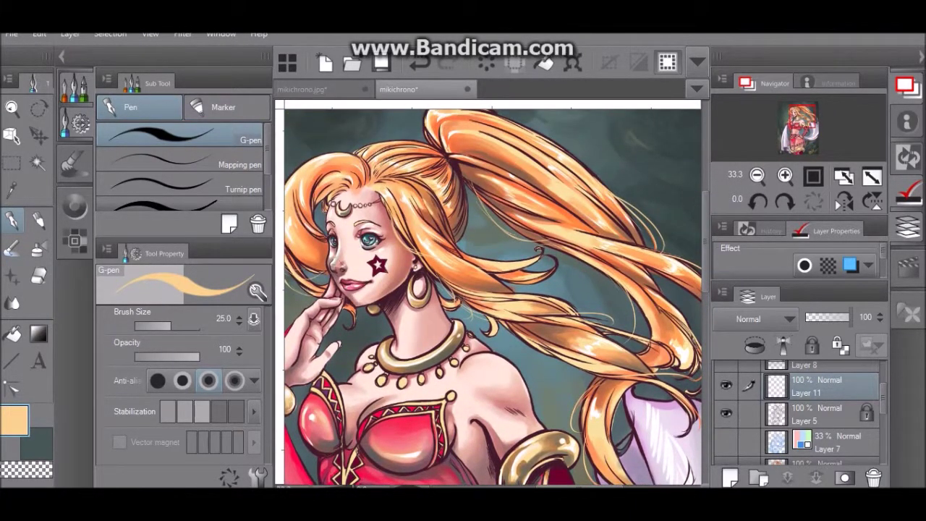
{"action": "left_click", "coordinate": [61, 56]}
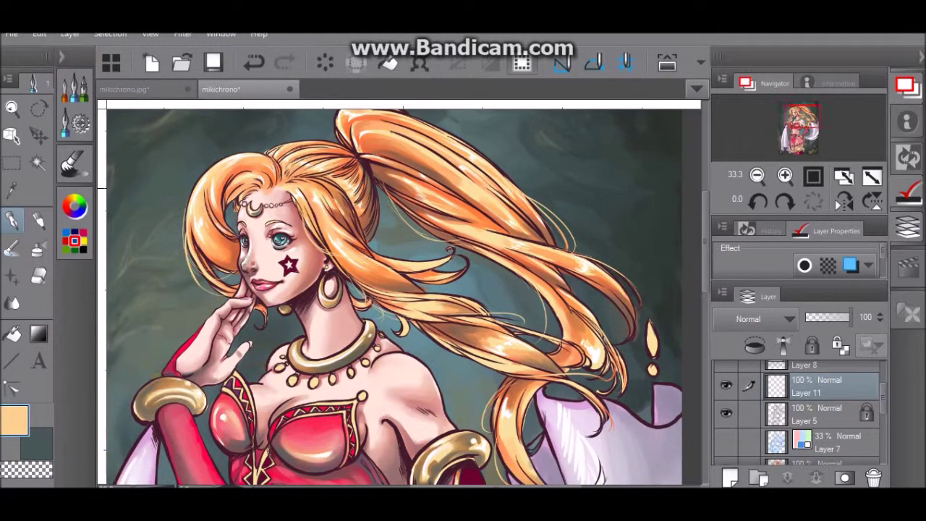
Step: Inspect the hair, face and upper body at 50% zoom, and check the whole picture at 12.5%
{"action": "left_click_drag", "start_coordinate": [705, 241], "coordinate": [705, 233]}
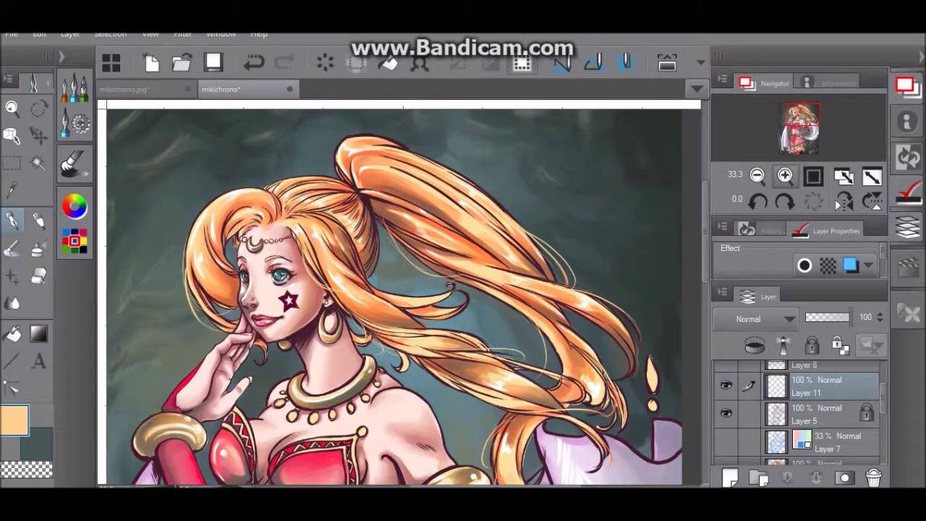
{"action": "left_click", "coordinate": [786, 175]}
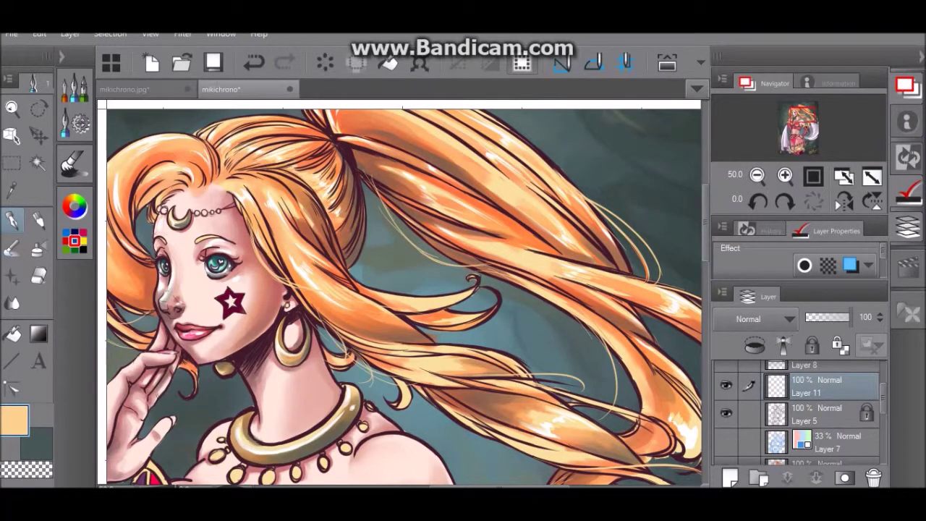
{"action": "scroll", "coordinate": [404, 297], "scroll_direction": "down", "scroll_amount": 2}
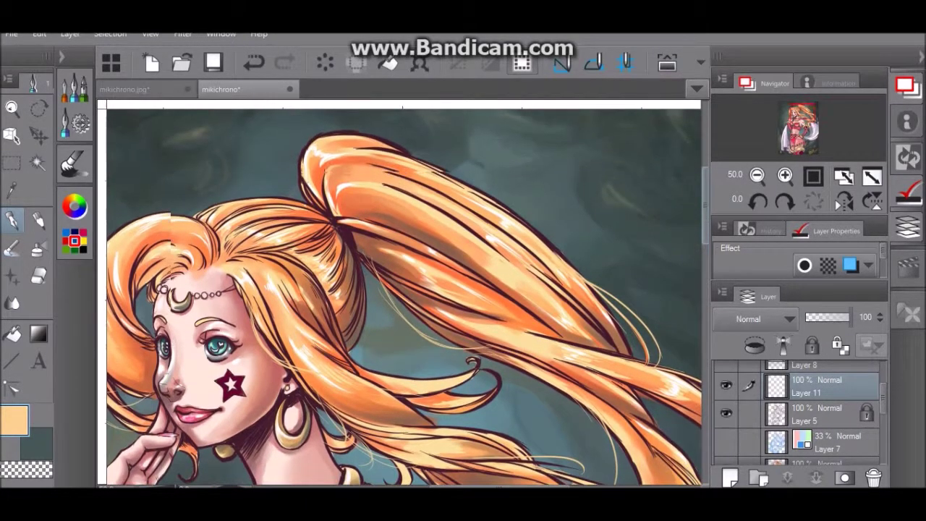
{"action": "scroll", "coordinate": [404, 296], "scroll_direction": "down", "scroll_amount": 5}
{"action": "scroll", "coordinate": [404, 297], "scroll_direction": "up", "scroll_amount": 3}
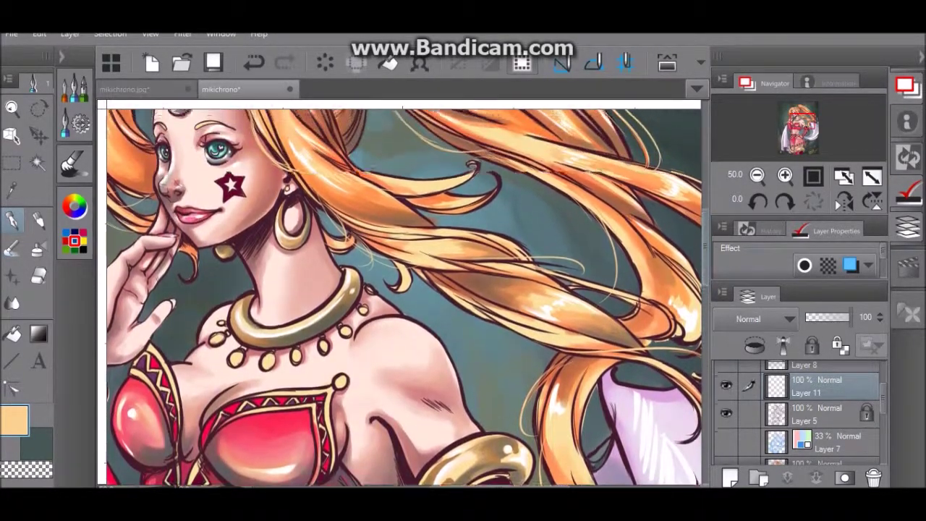
{"action": "left_click", "coordinate": [757, 175]}
{"action": "left_click", "coordinate": [757, 175]}
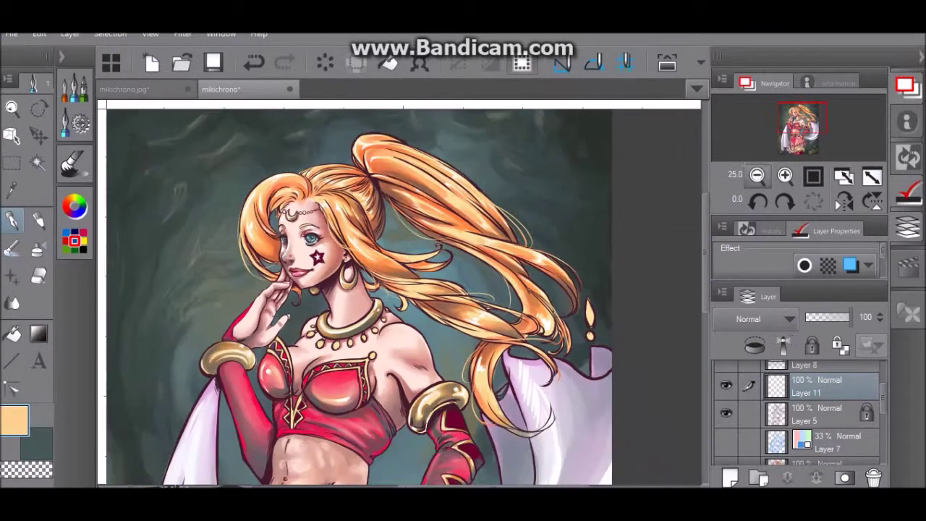
{"action": "left_click", "coordinate": [757, 175]}
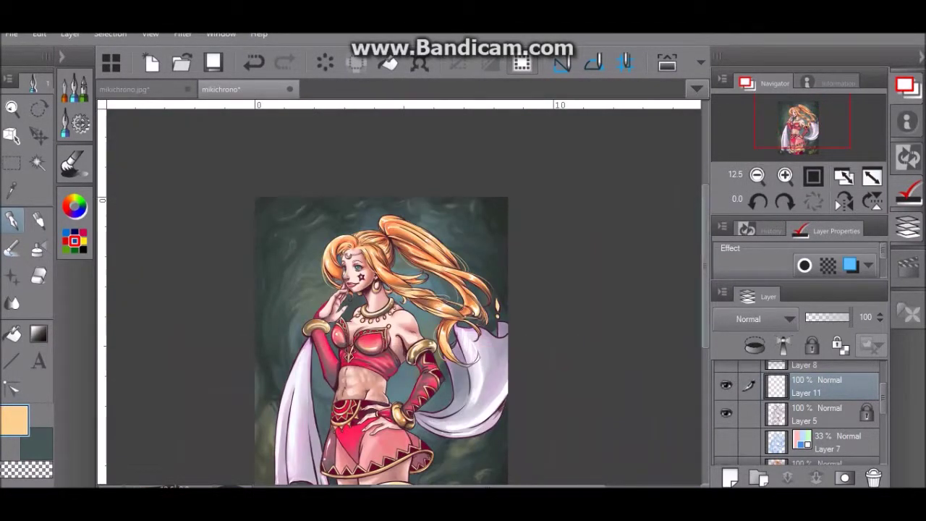
{"action": "scroll", "coordinate": [381, 333], "scroll_direction": "down", "scroll_amount": 2}
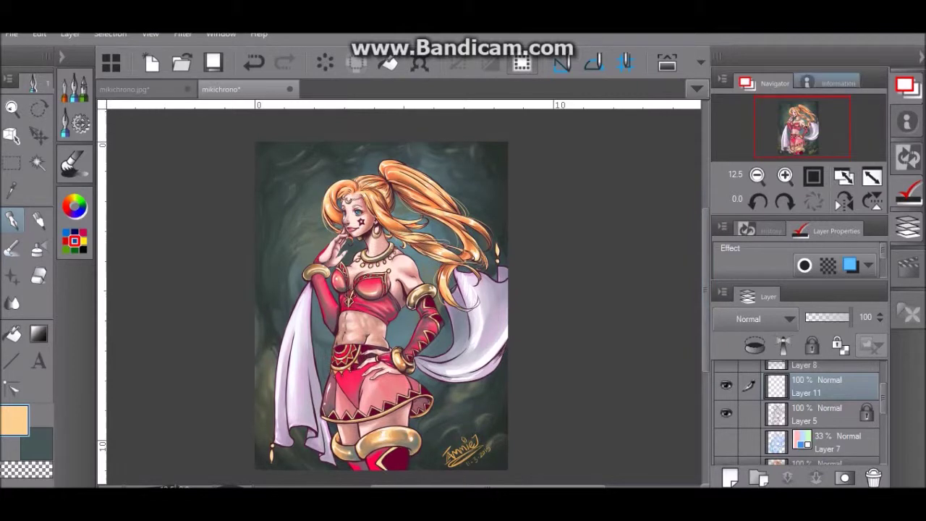